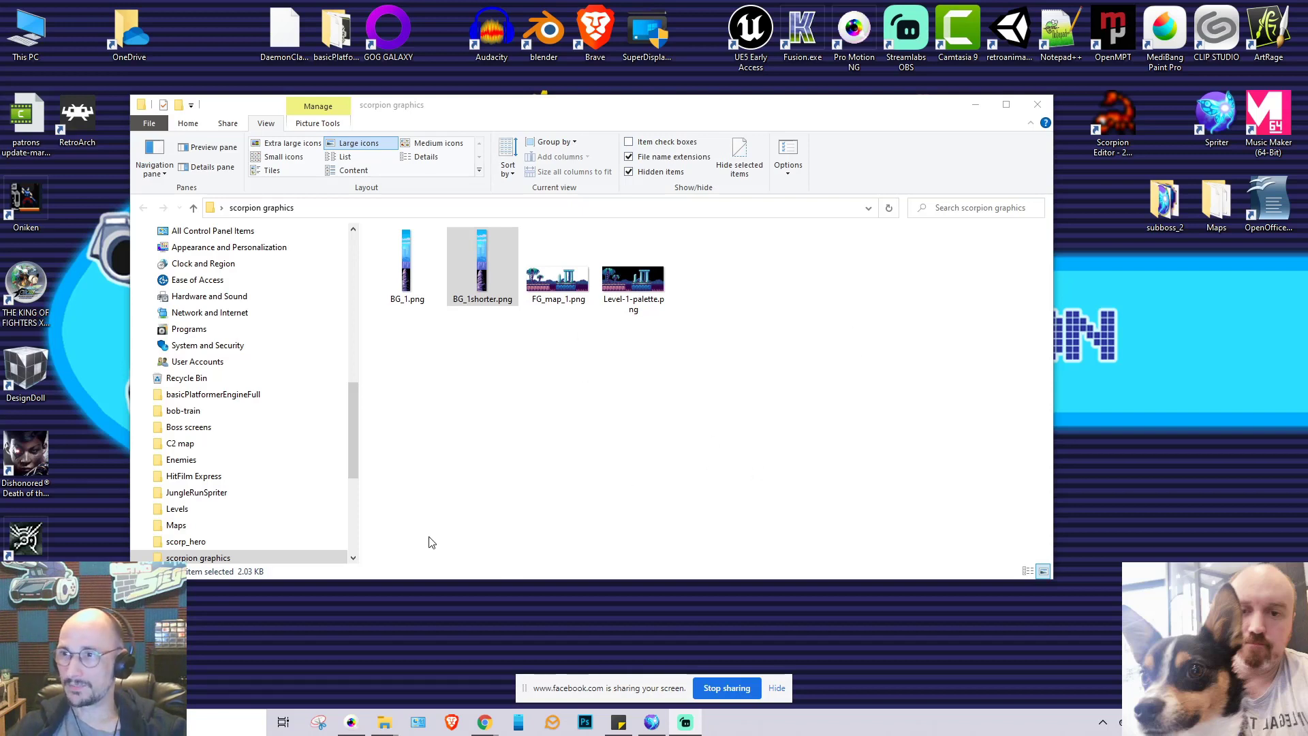
Switch to Pro Motion NG and examine the level mockup across its width, comparing the foreground spires with the distant background
click(352, 722)
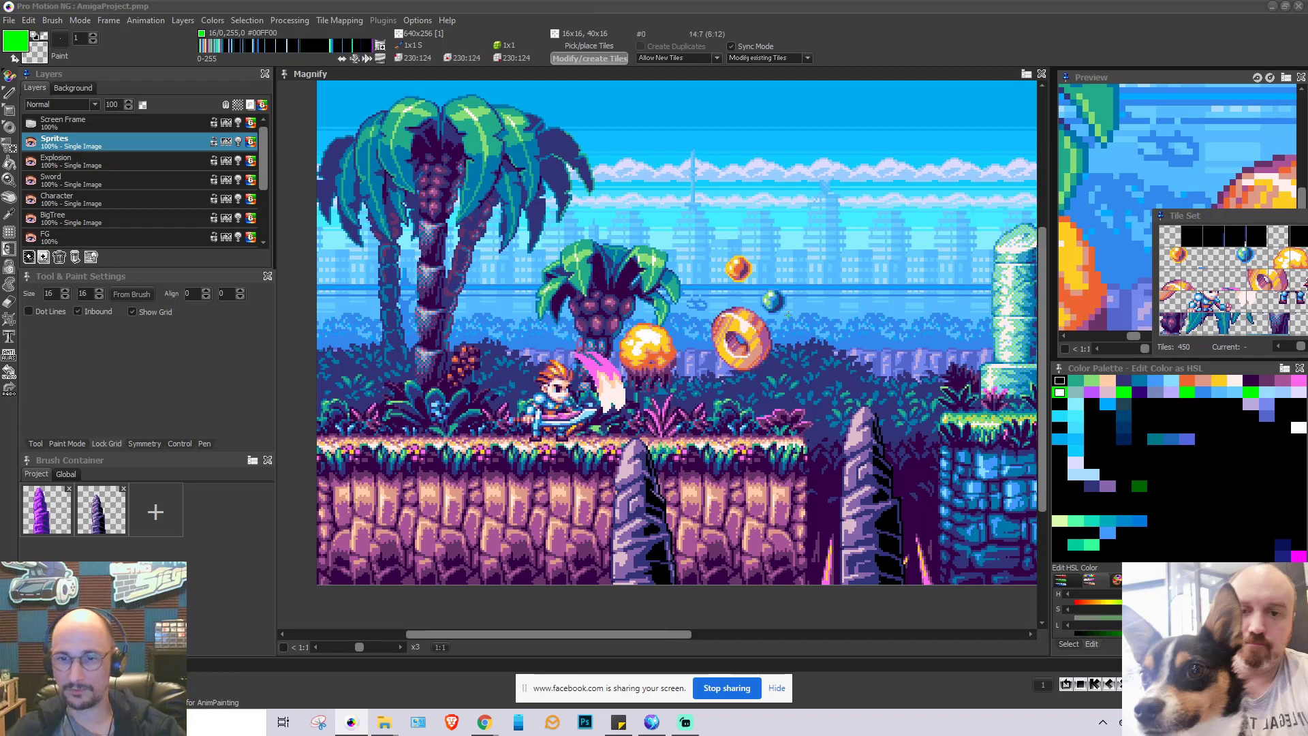
key(Right)
key(Right)
key(Right)
key(Right)
key(Right)
key(Left)
key(Left)
key(Left)
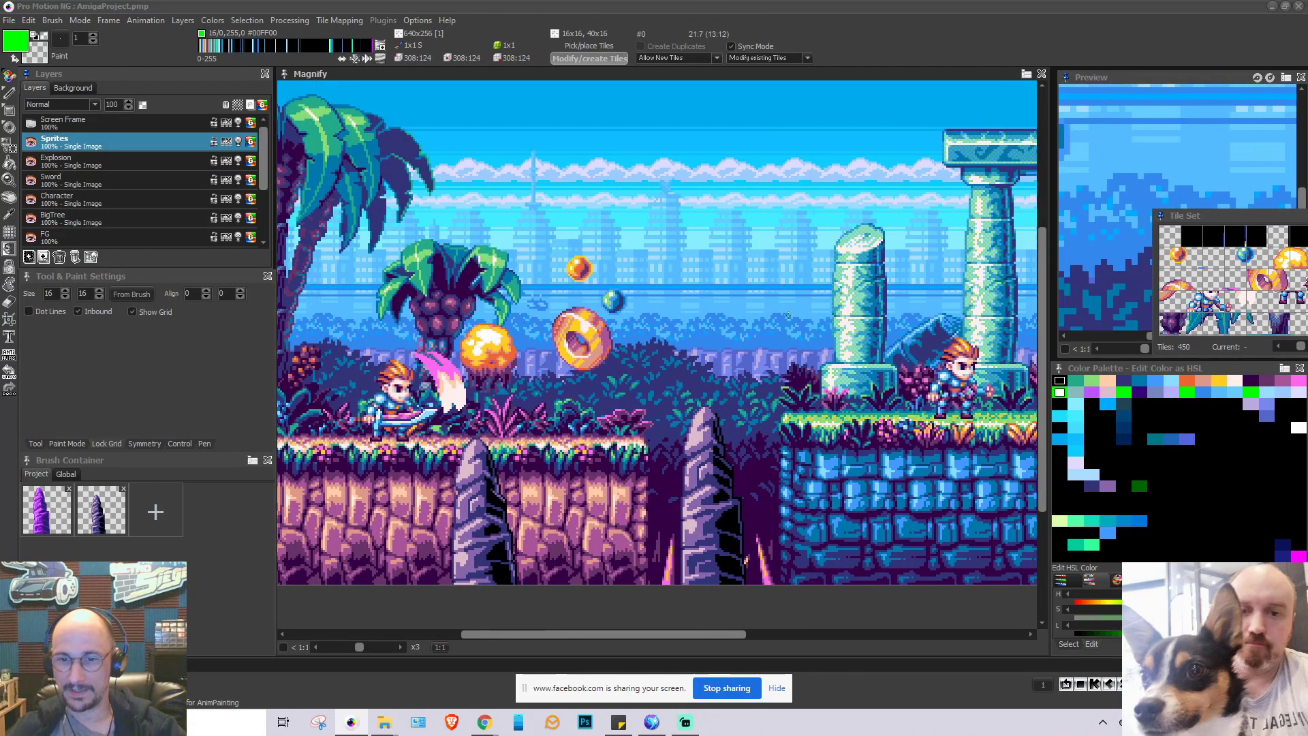
key(Left)
key(Right)
key(Right)
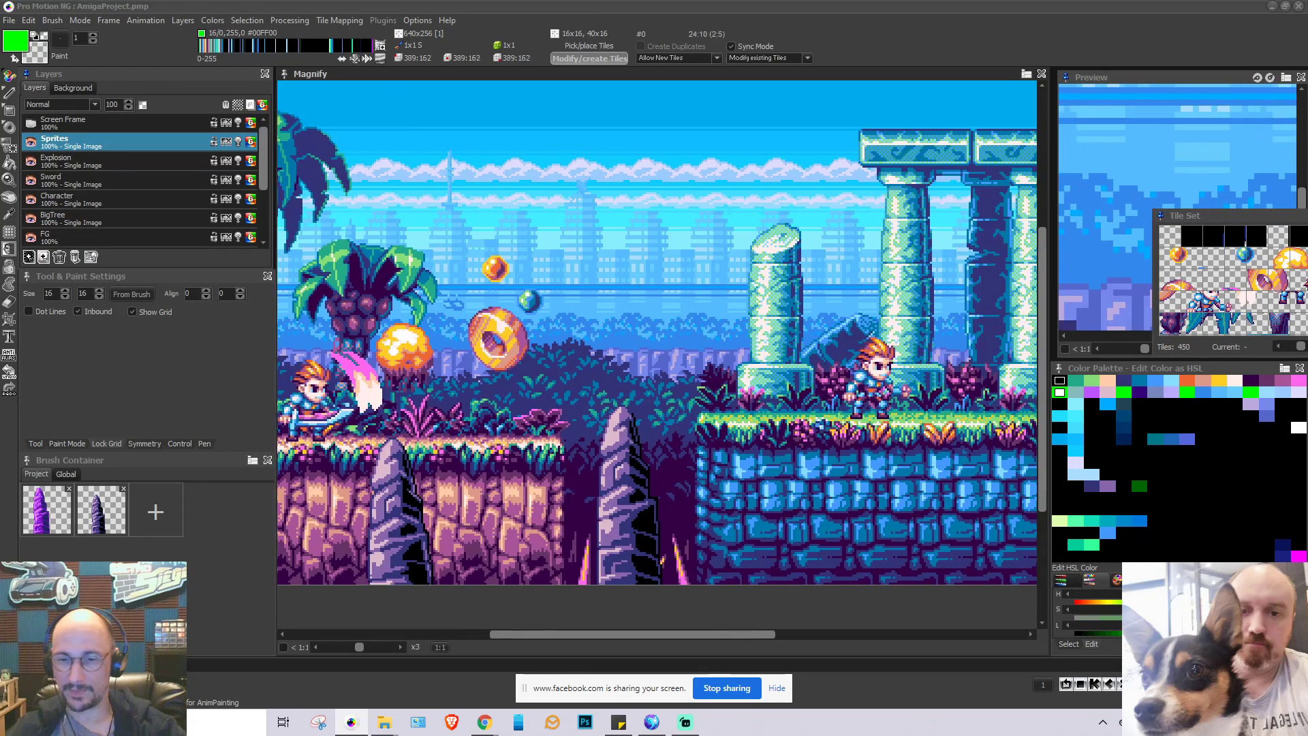
key(Left)
key(Left)
key(Left)
key(Right)
key(Right)
key(Right)
key(Right)
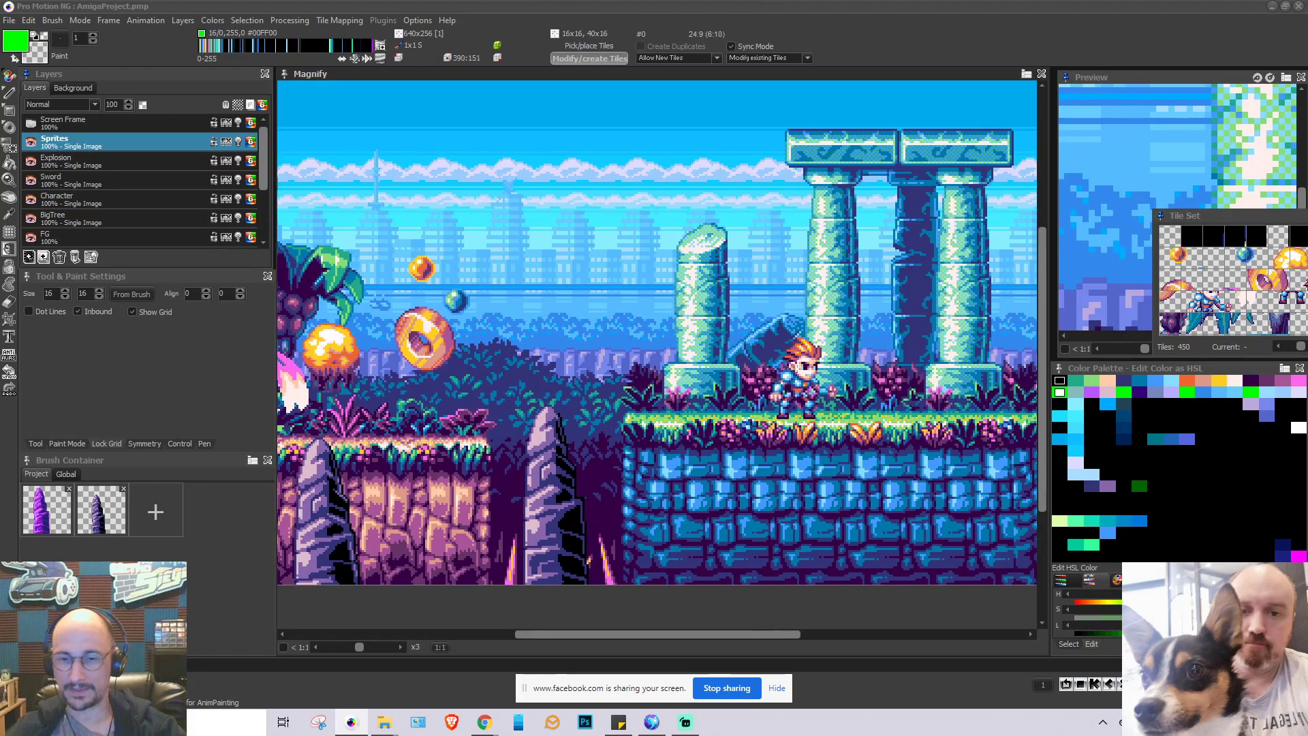
key(Right)
key(Right)
key(Left)
key(Left)
key(Left)
key(Left)
key(Left)
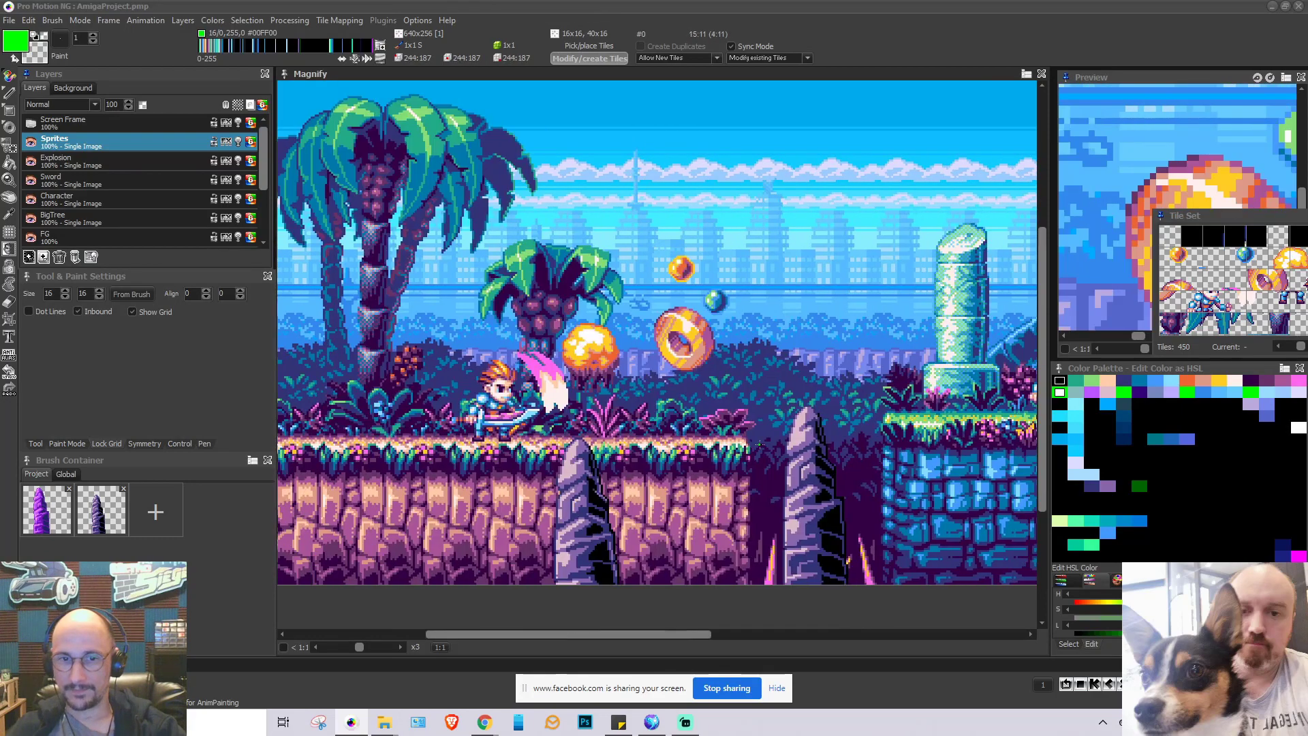
key(Right)
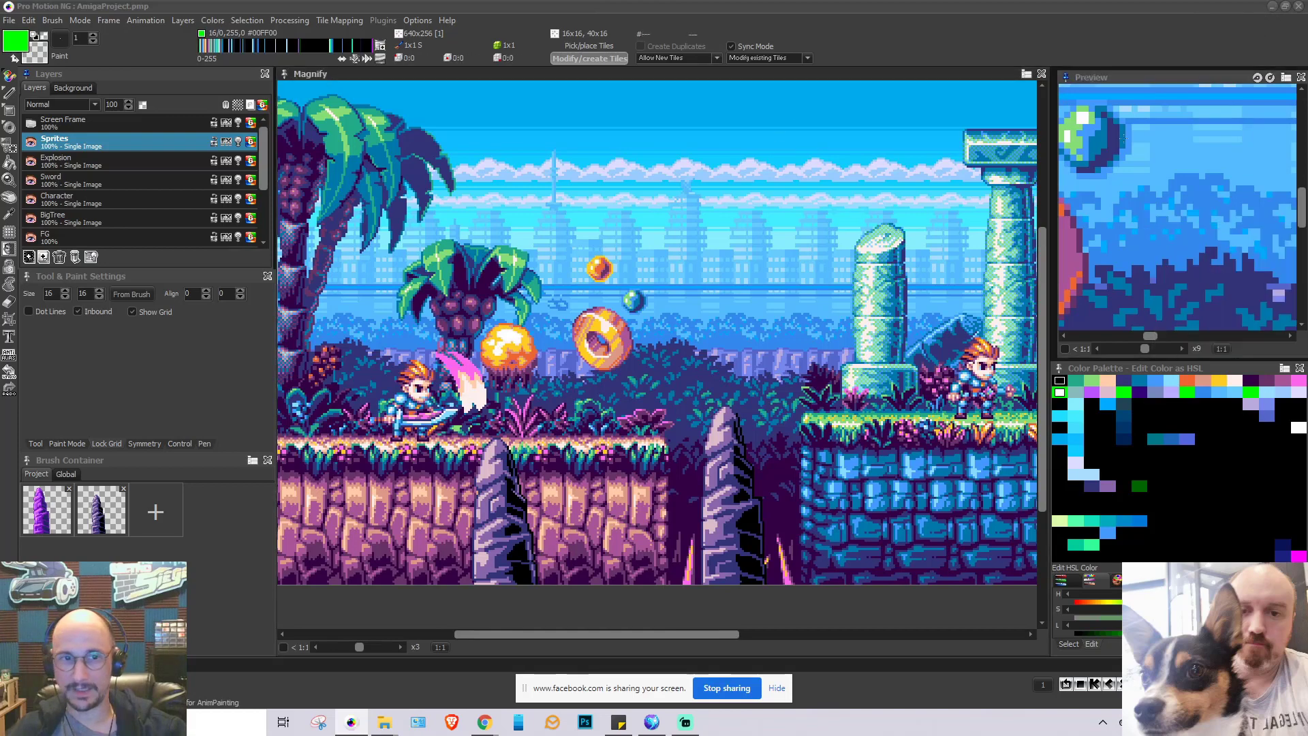
Open BG_1shorter.png from the scorpion graphics folder in the Photos viewer and view it enlarged
click(1272, 7)
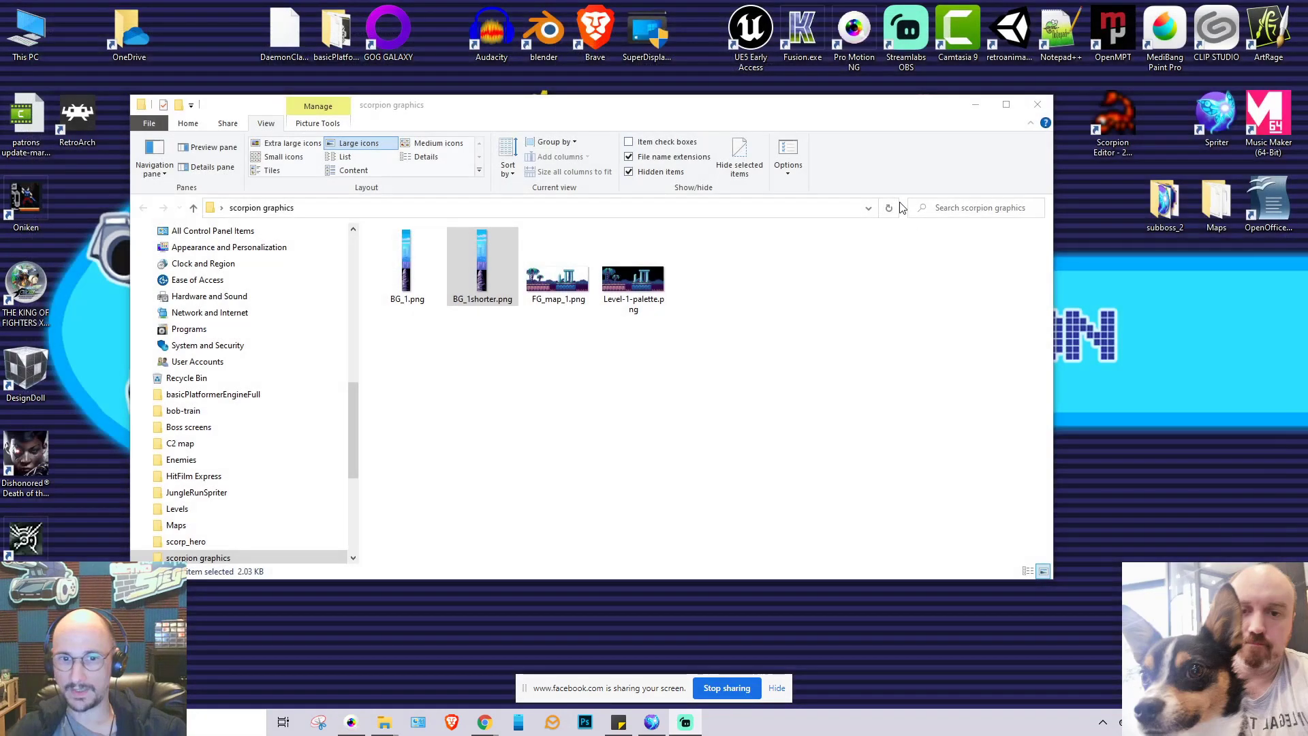
double_click(477, 285)
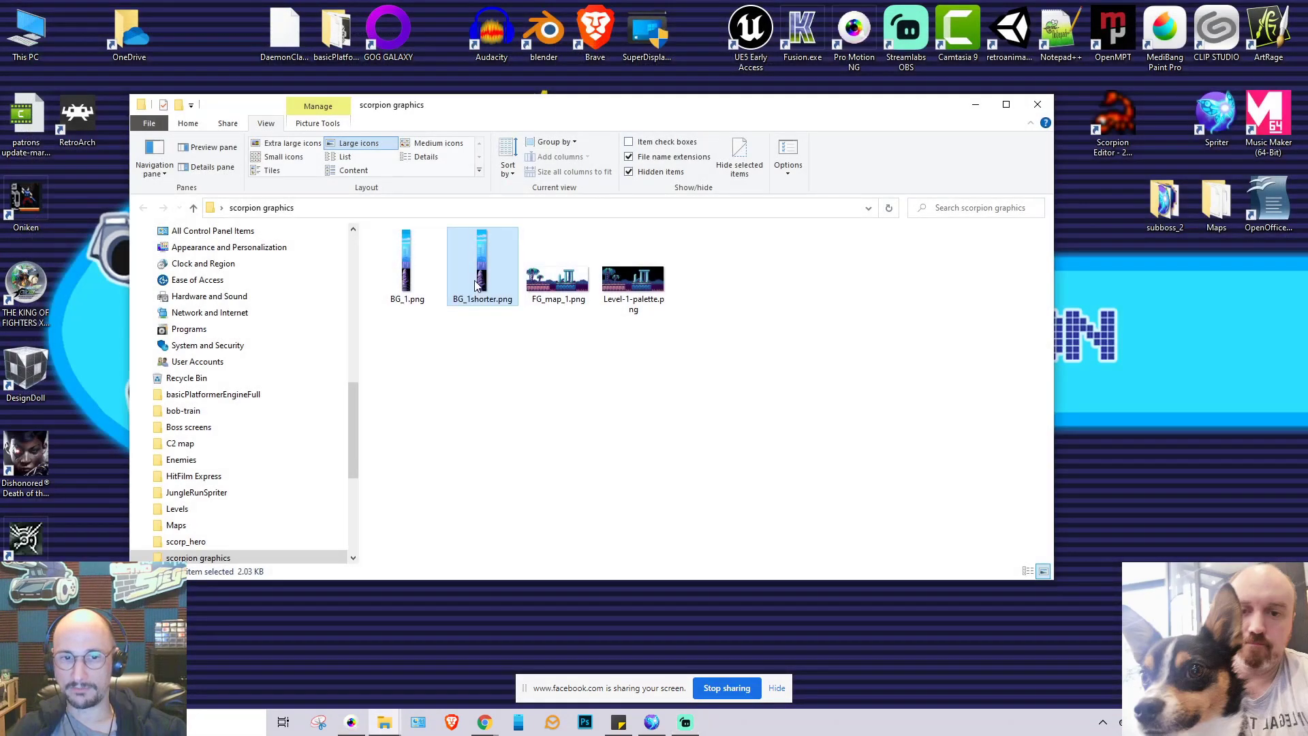
scroll(612, 339, up, 5)
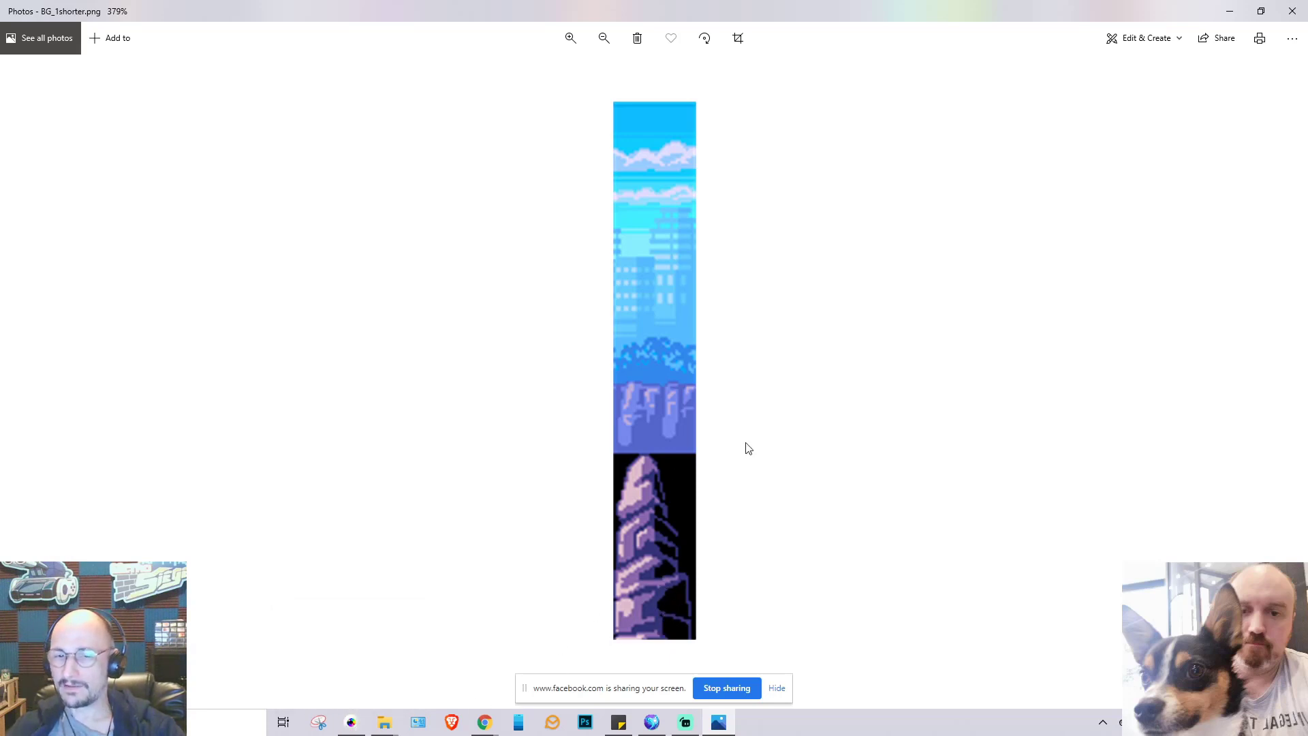
In Pro Motion NG, change the palette entry for the rock spires' black shading to dark blue, RGB 0, 0, 68
click(351, 722)
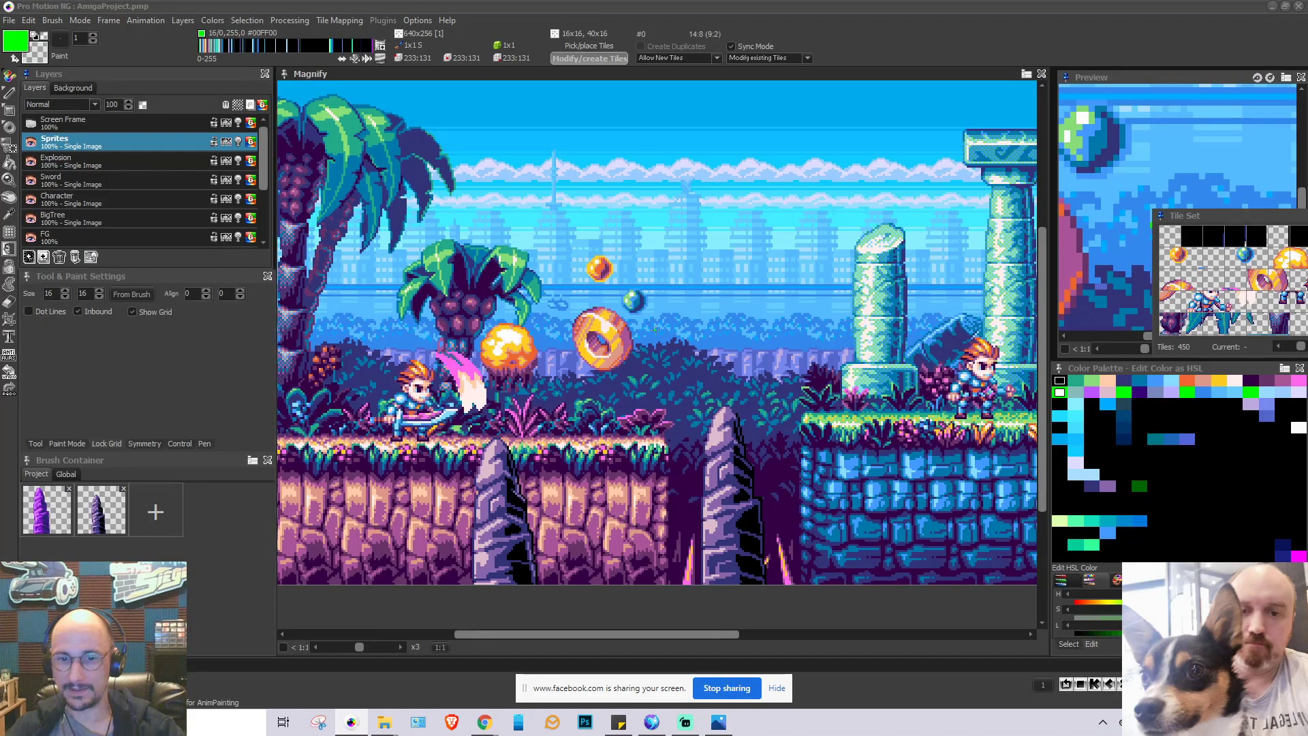
scroll(521, 518, up, 5)
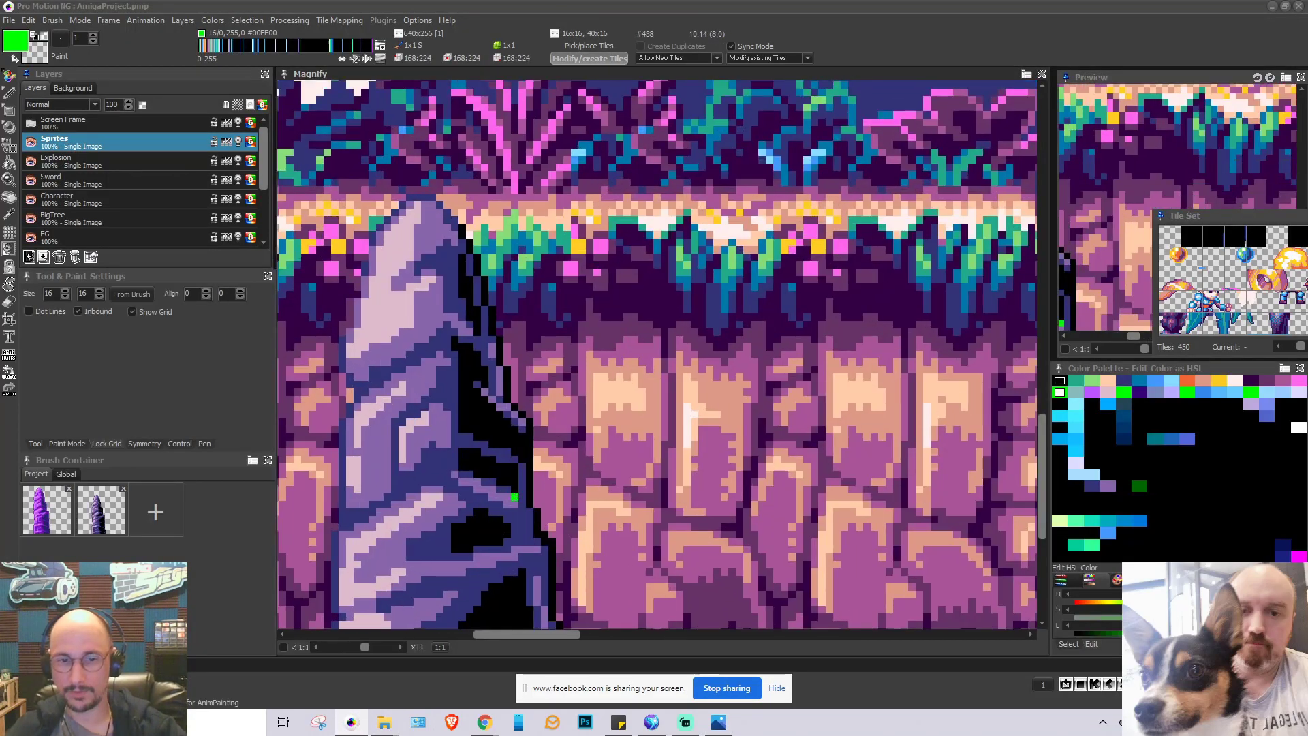
scroll(514, 498, down, 3)
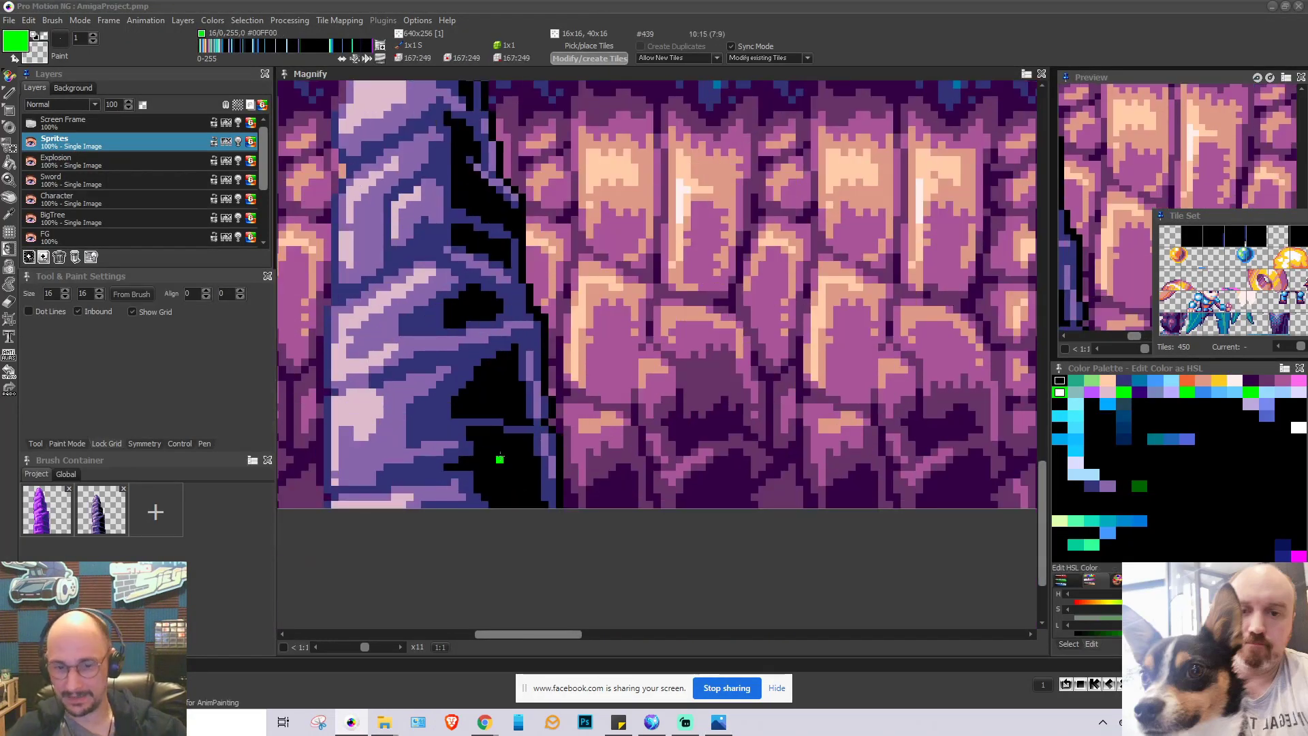
click(1075, 486)
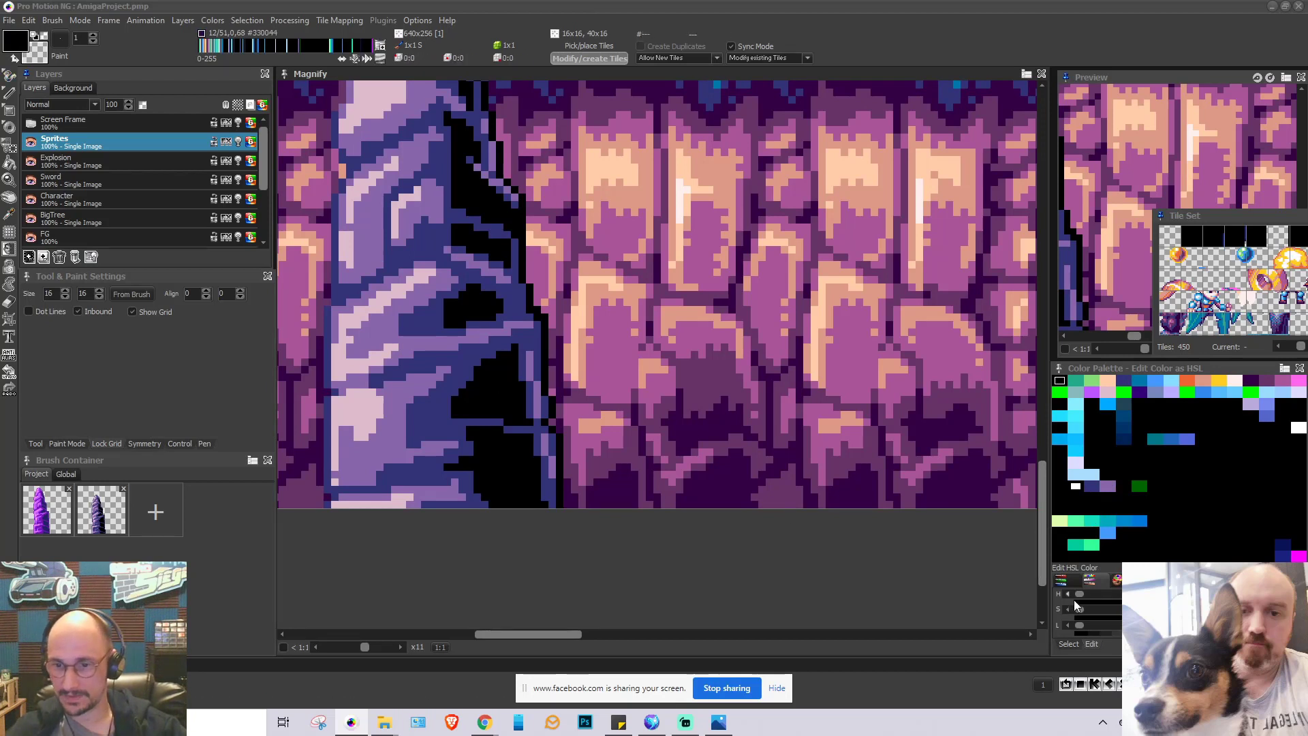
click(1067, 580)
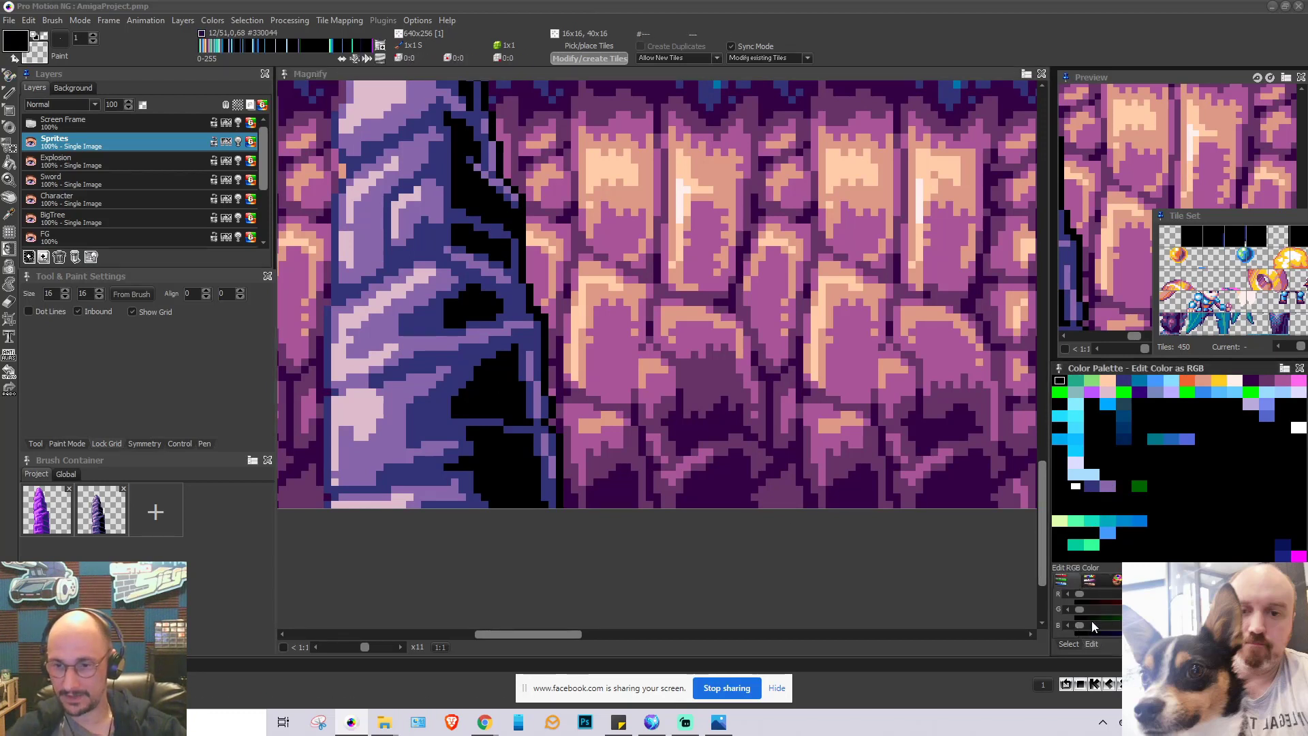
drag(1082, 628, 1118, 646)
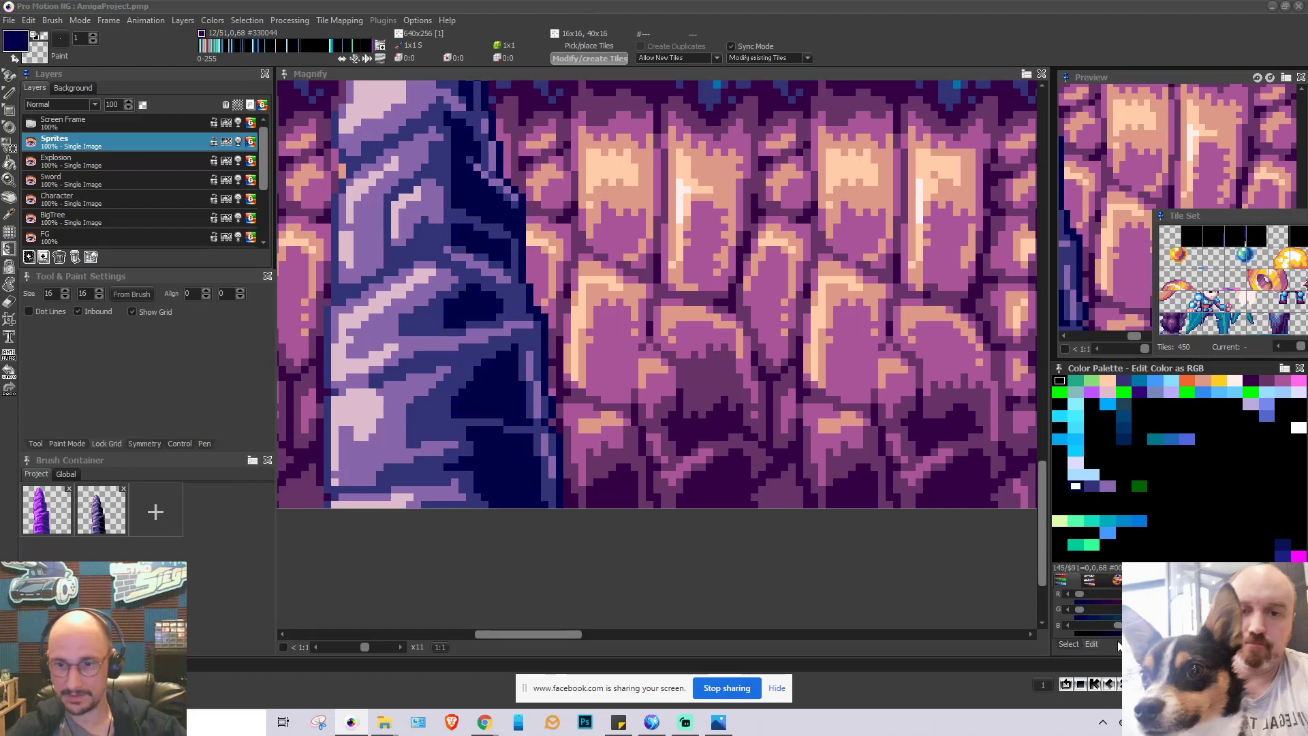
scroll(634, 461, down, 1)
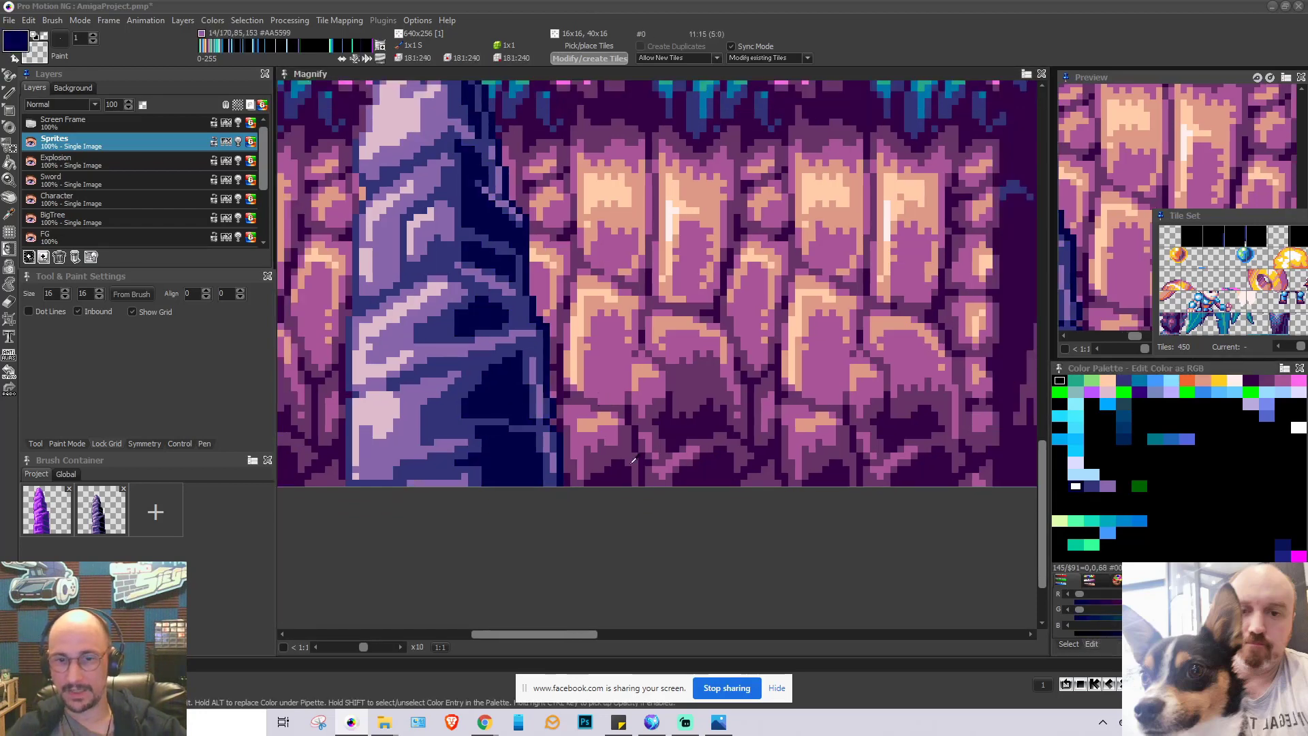
Save the AmigaProject project
scroll(634, 461, down, 5)
click(9, 20)
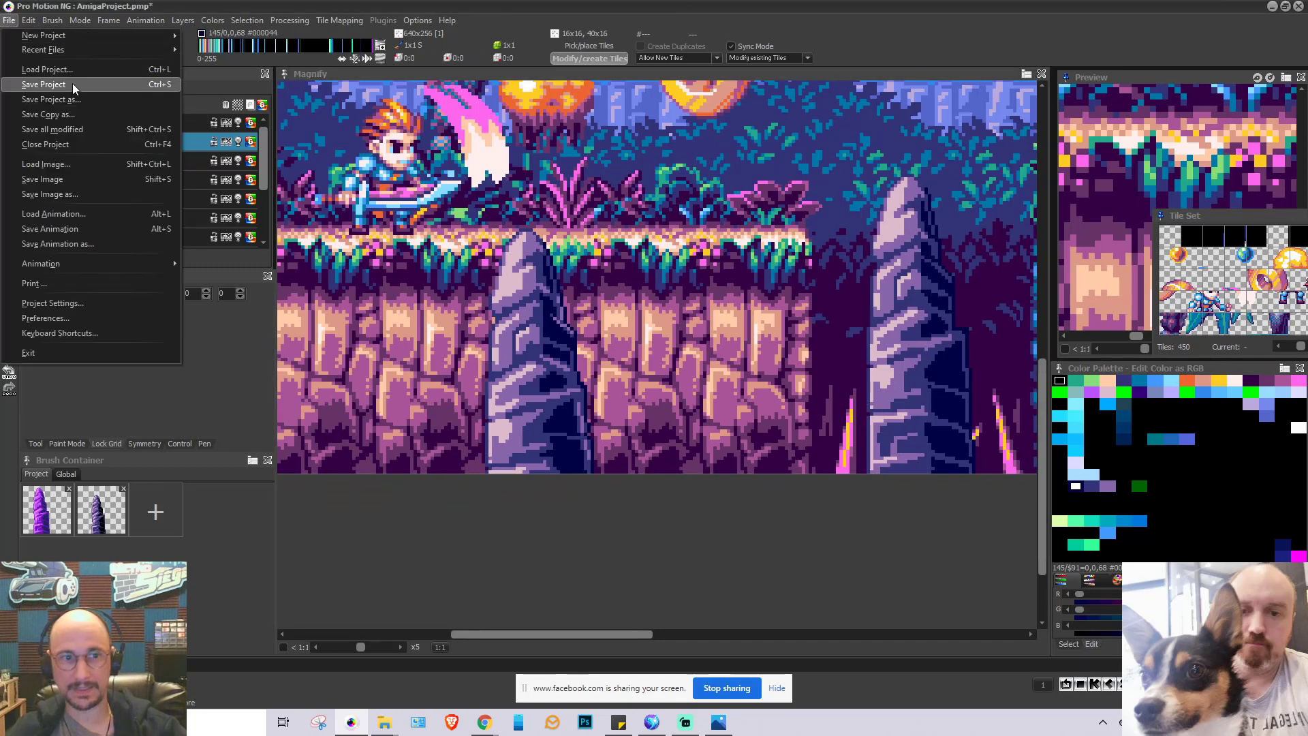
click(73, 86)
scroll(536, 312, up, 5)
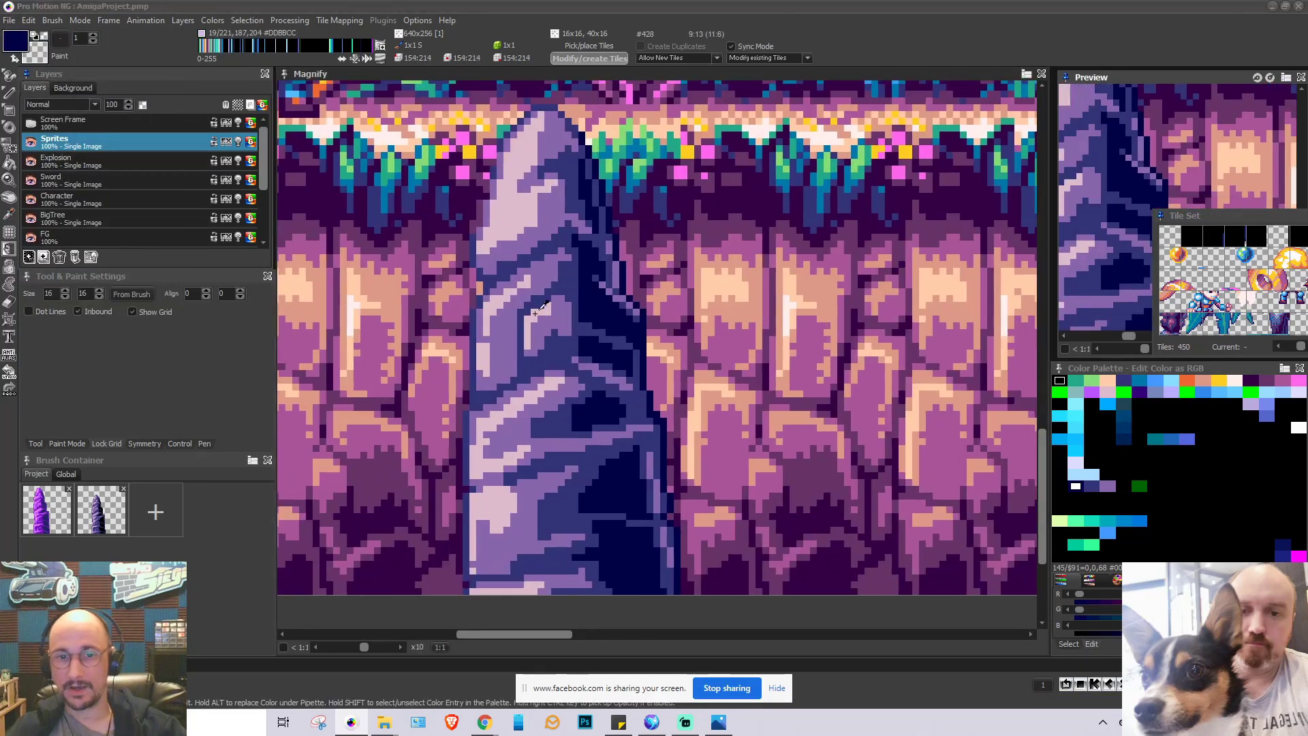
key(ctrl+Tab)
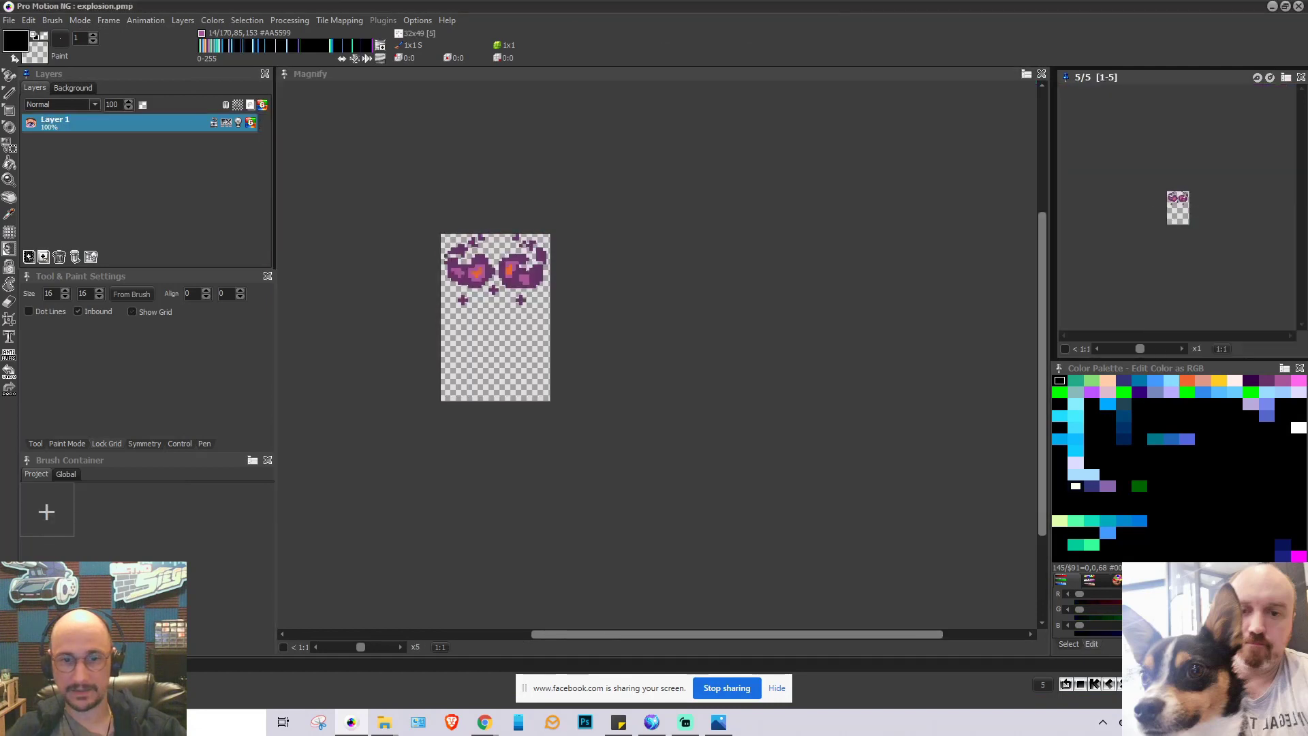
key(ctrl+Tab)
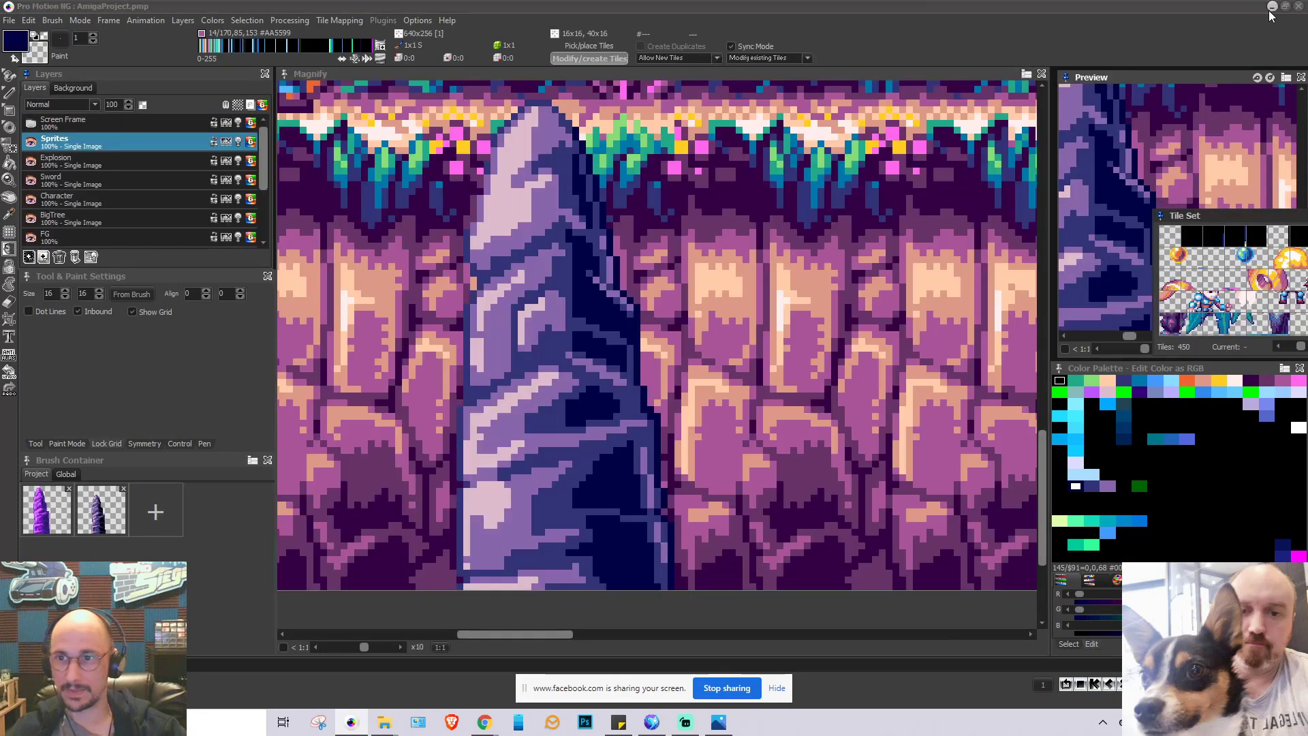
Close the Photos viewer and load BG_1shorter.png from the scorpion graphics folder into Pro Motion NG
click(1271, 8)
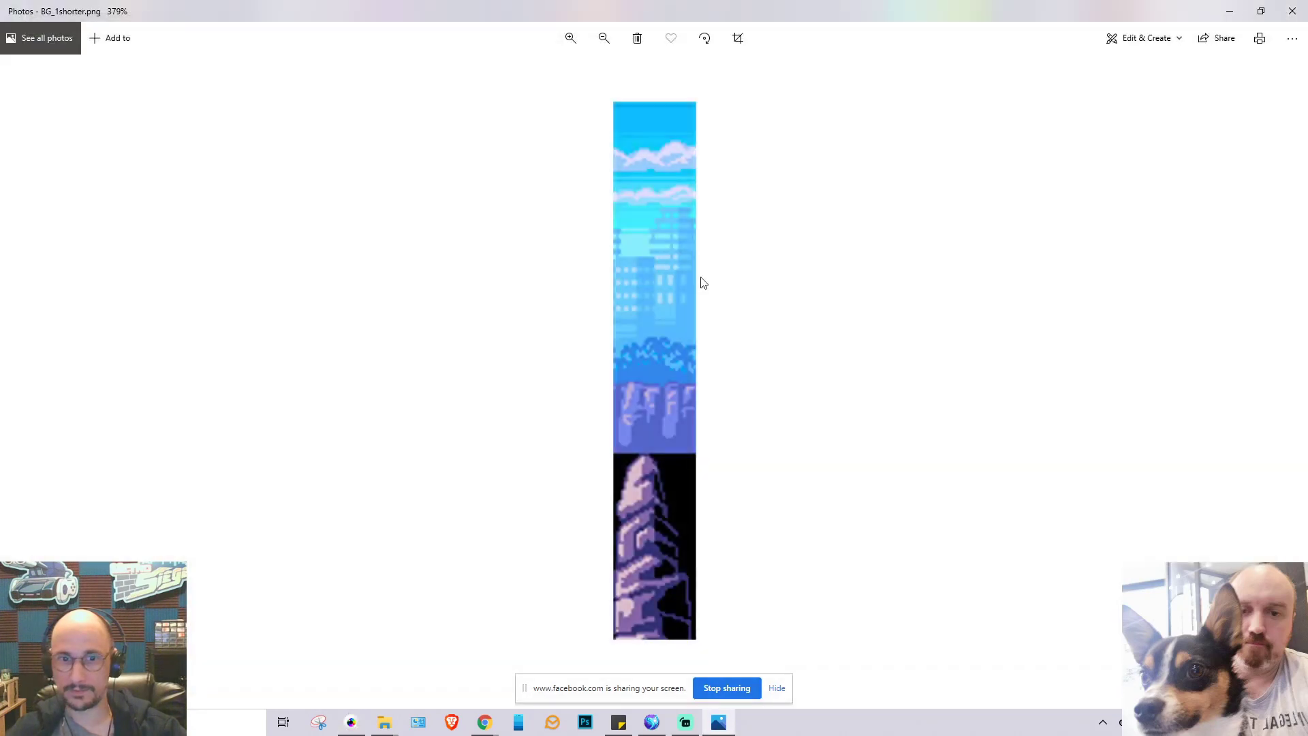
click(1294, 11)
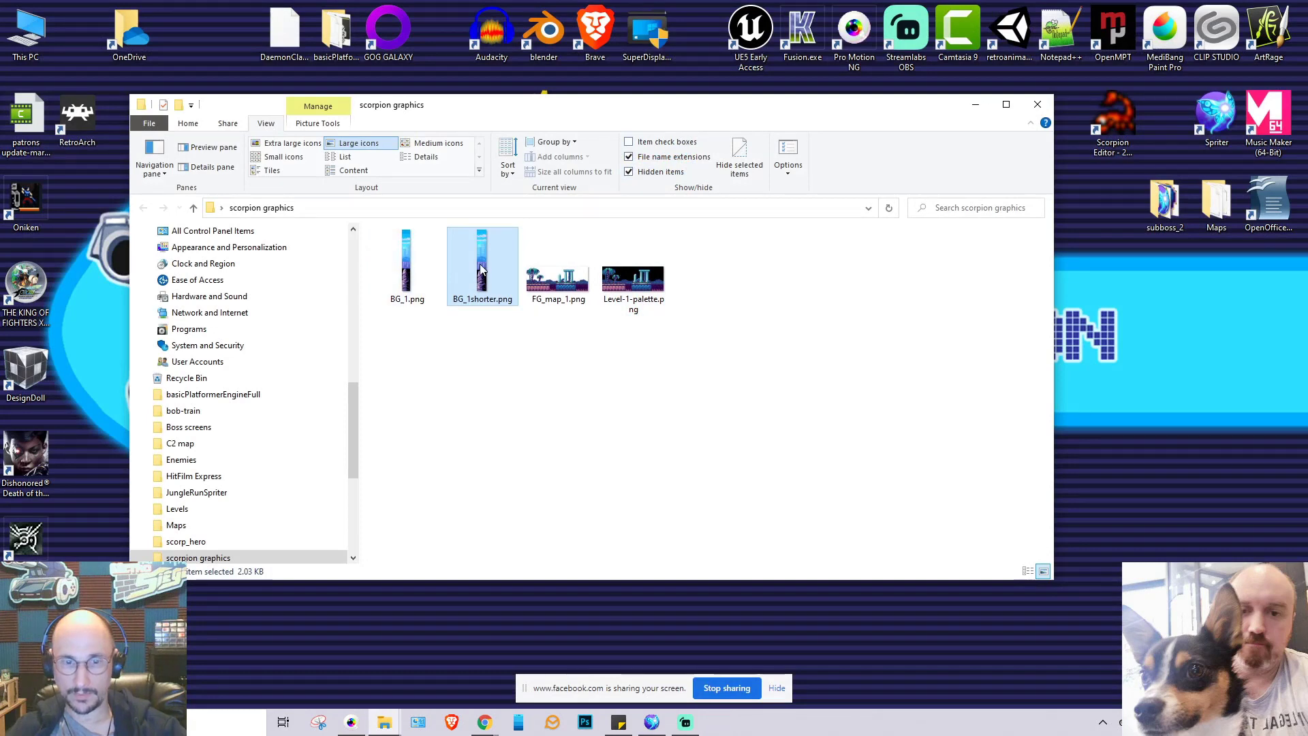
click(351, 722)
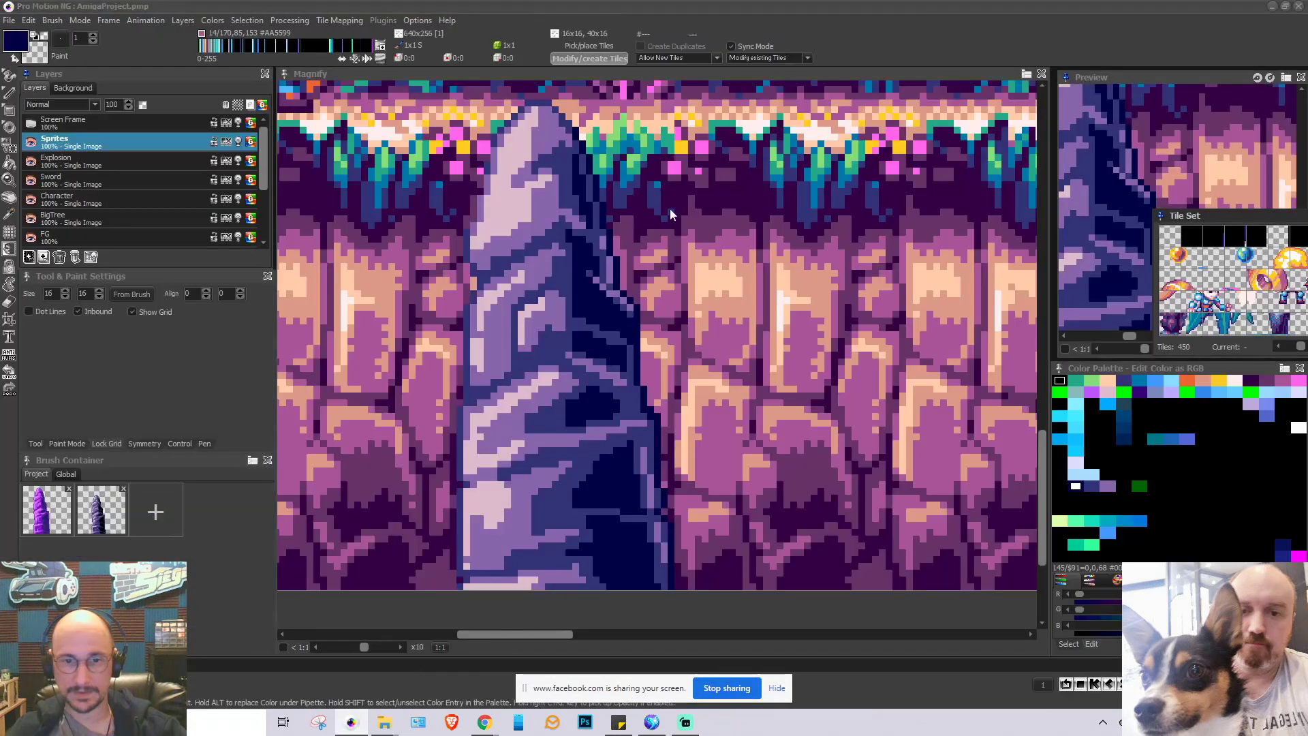
drag(669, 207, 669, 208)
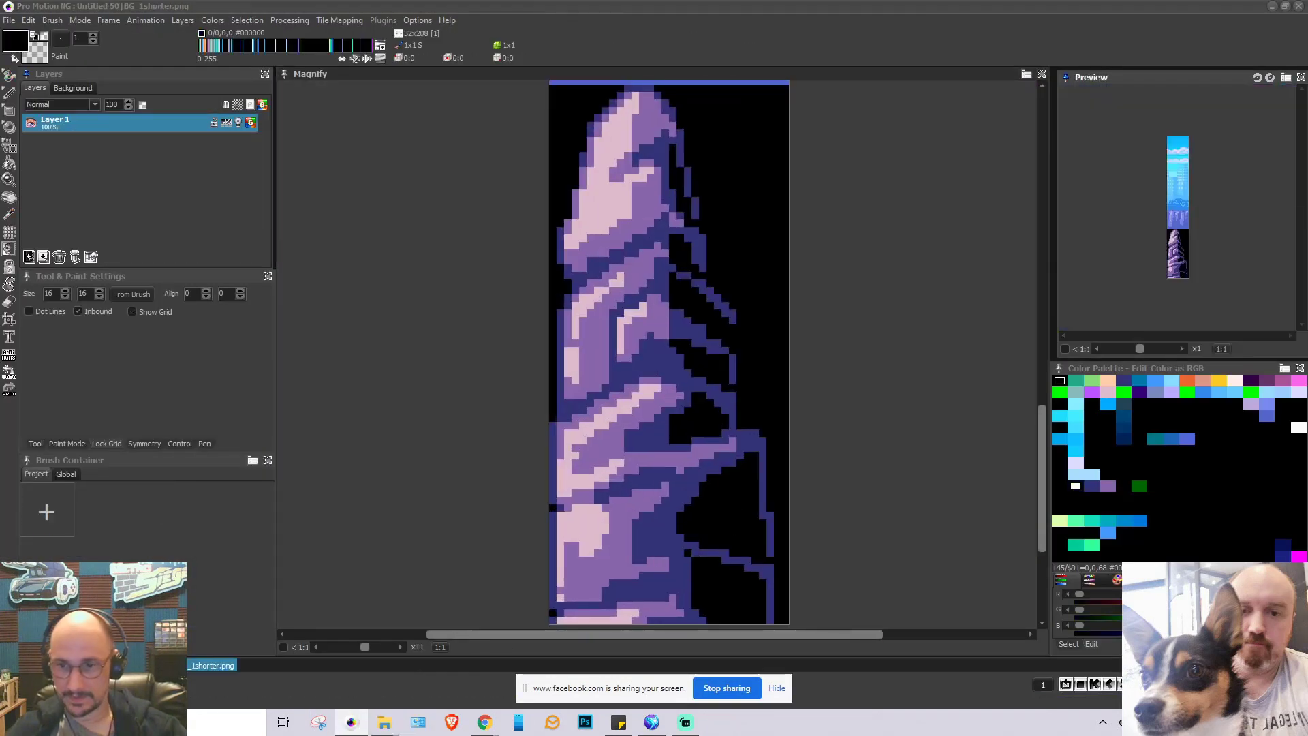
Reduce the image's red, green and blue channels to 4 bits each and set the spire's black shading to RGB 0, 0, 51
click(212, 20)
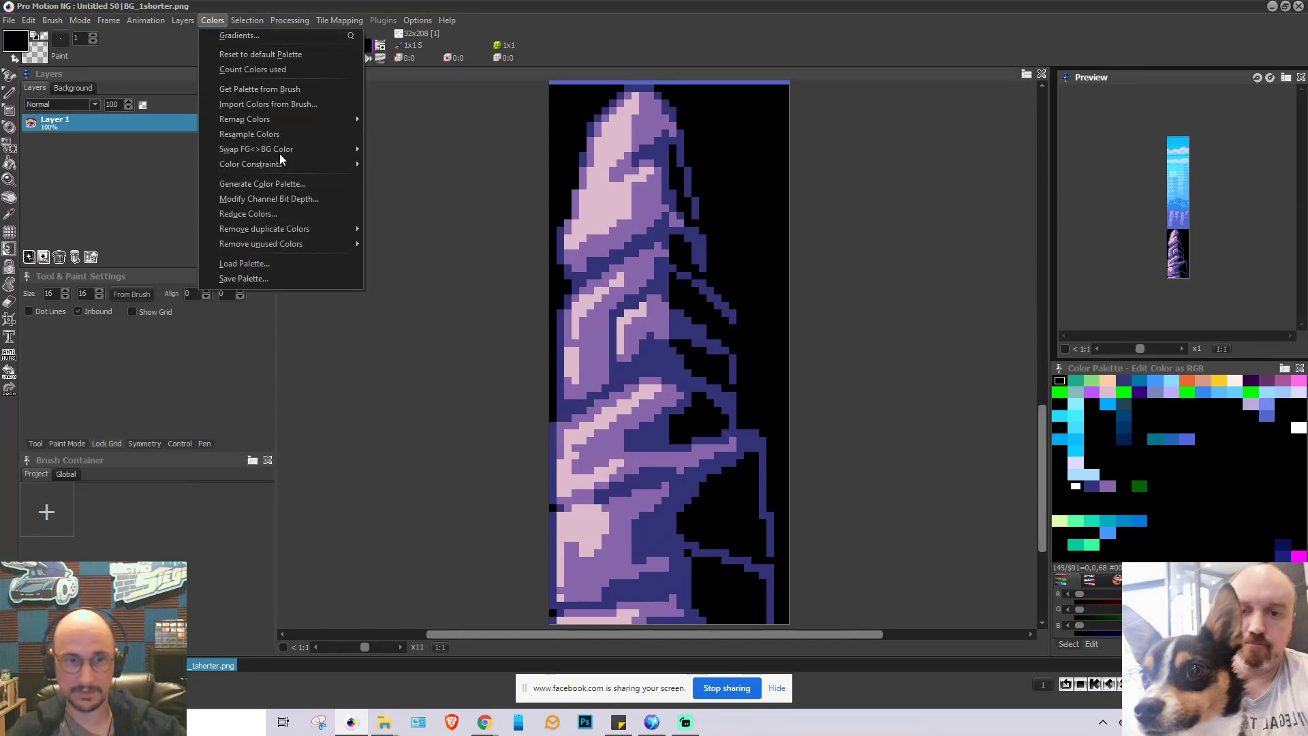
click(288, 198)
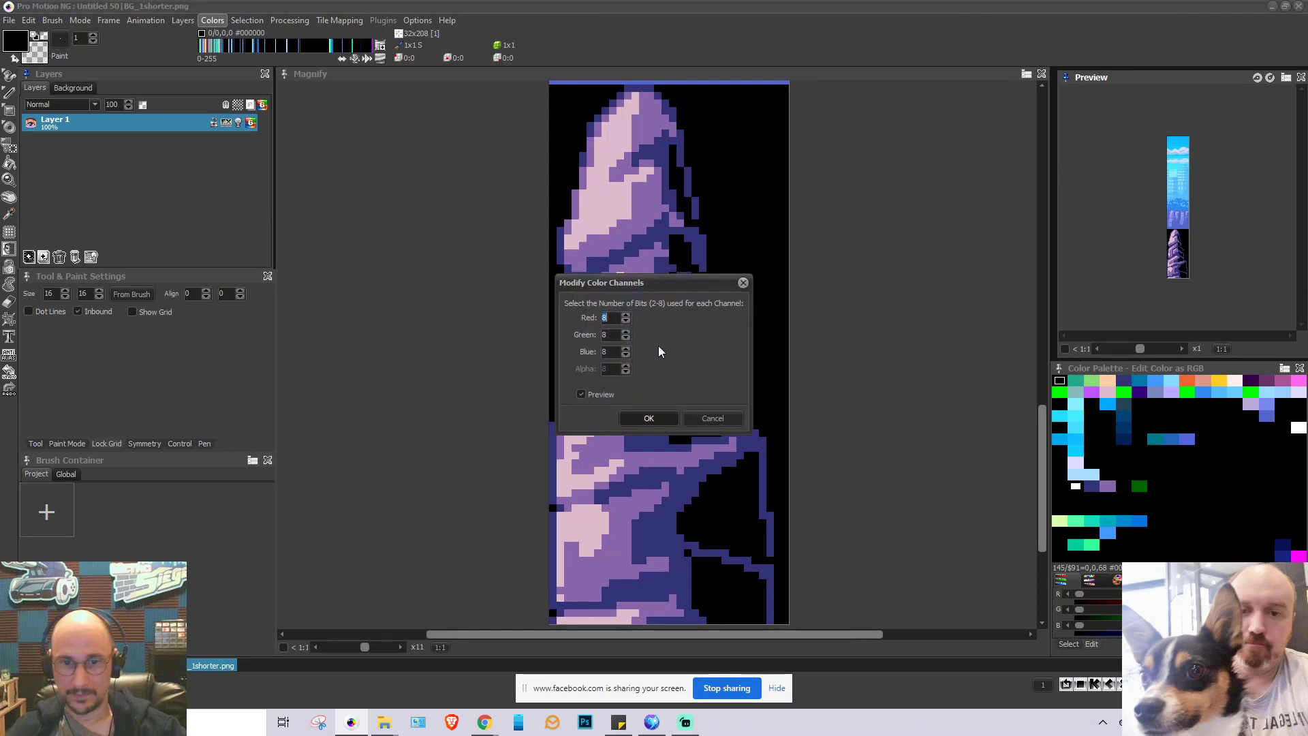
text(4)
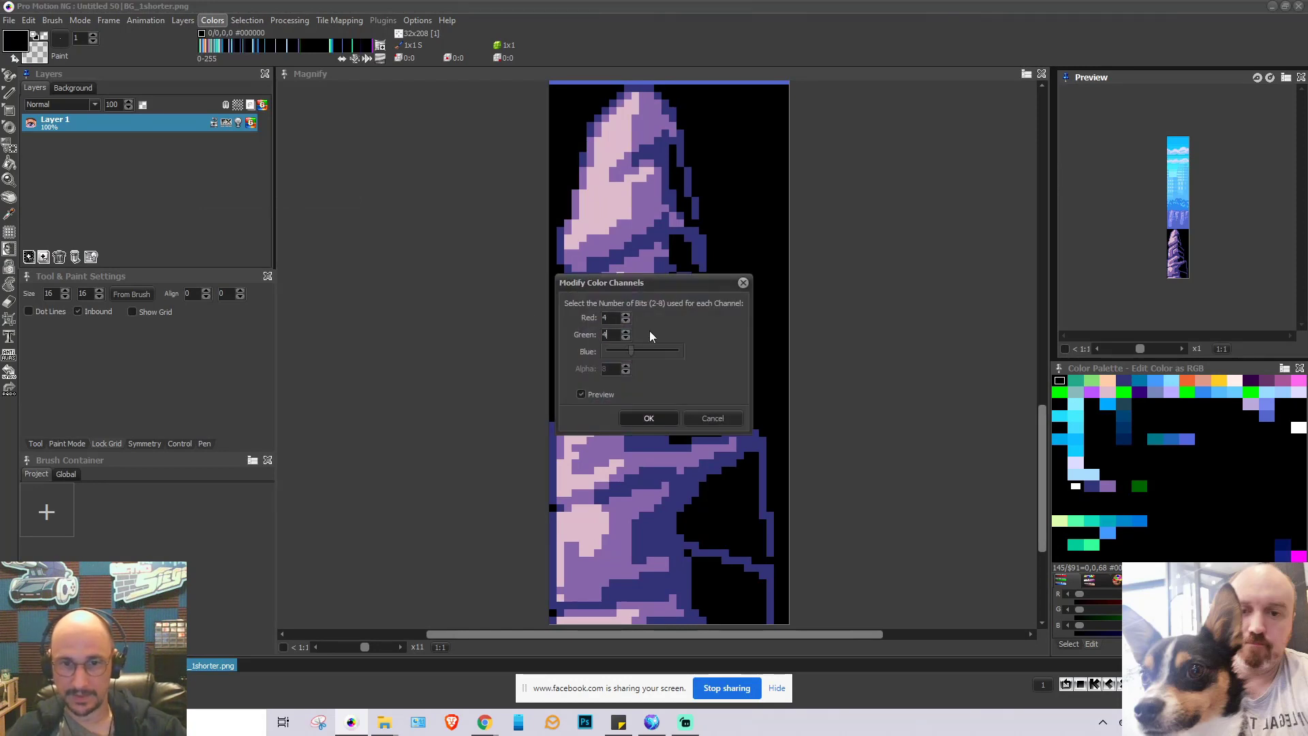
key(Tab)
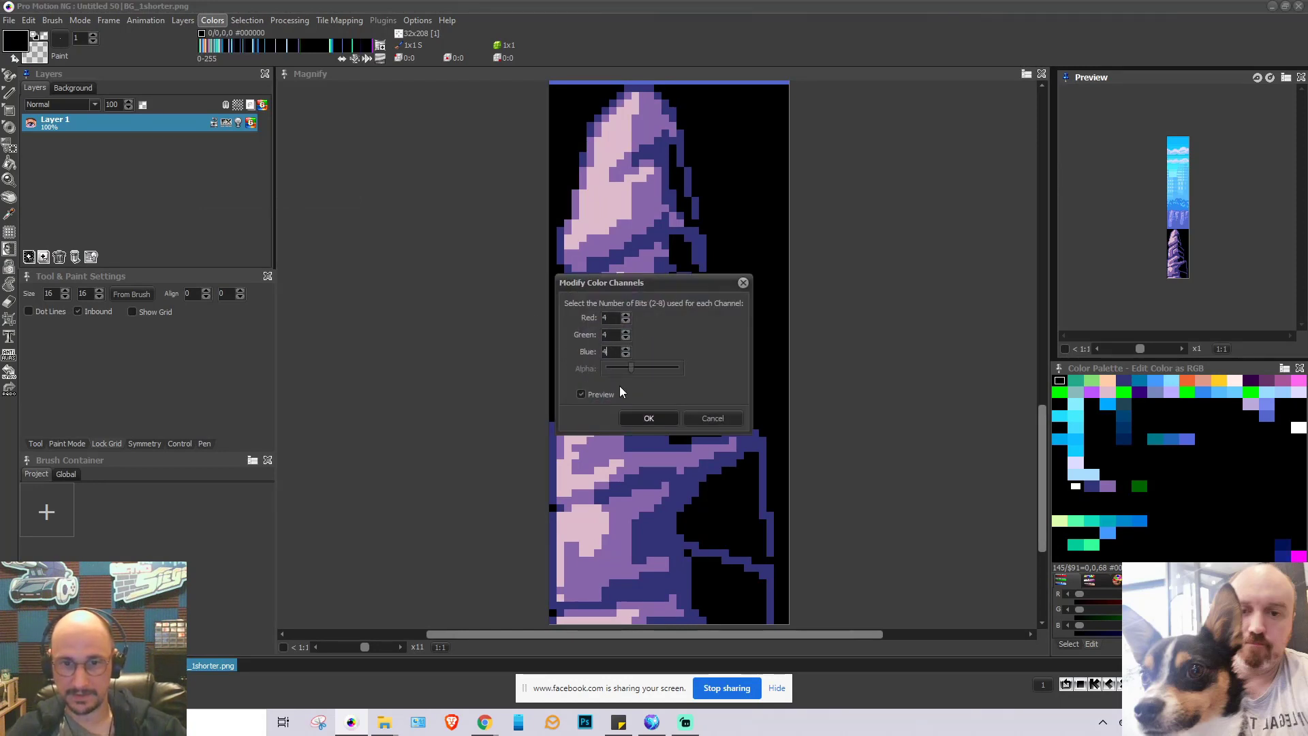
click(646, 416)
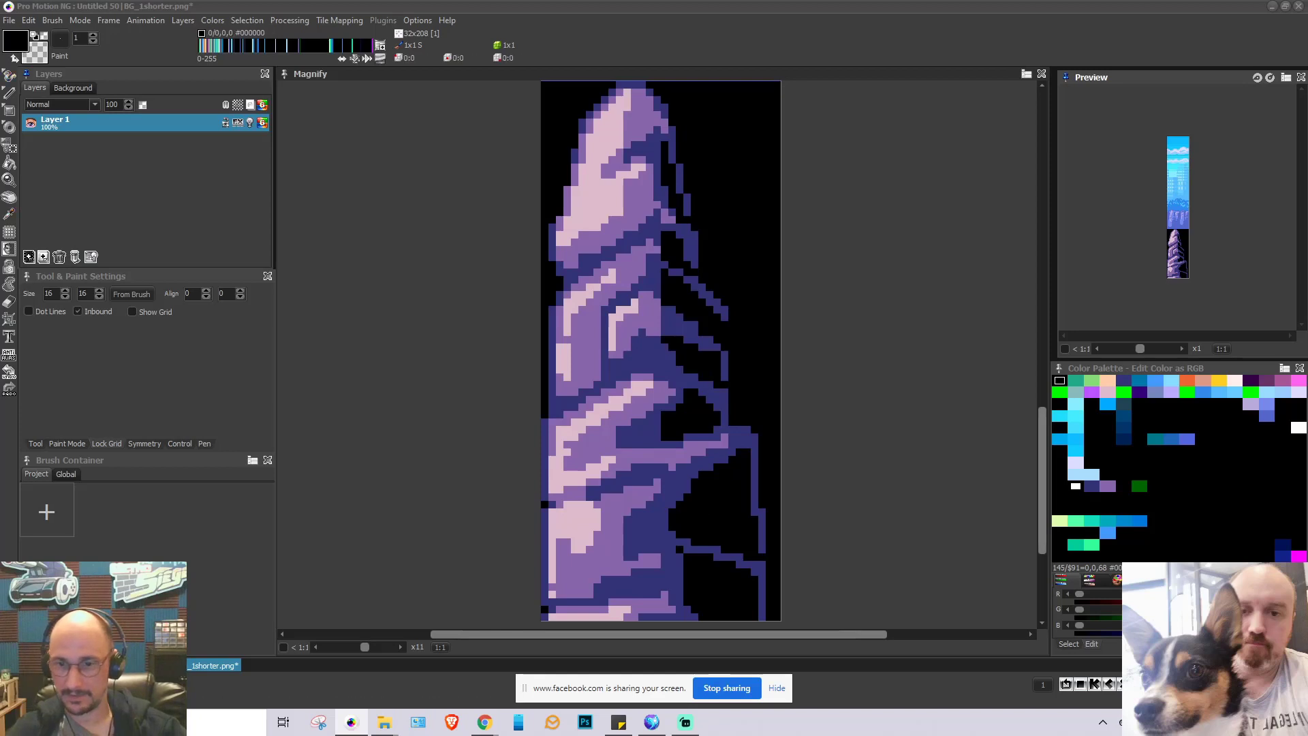
drag(1079, 626, 1121, 631)
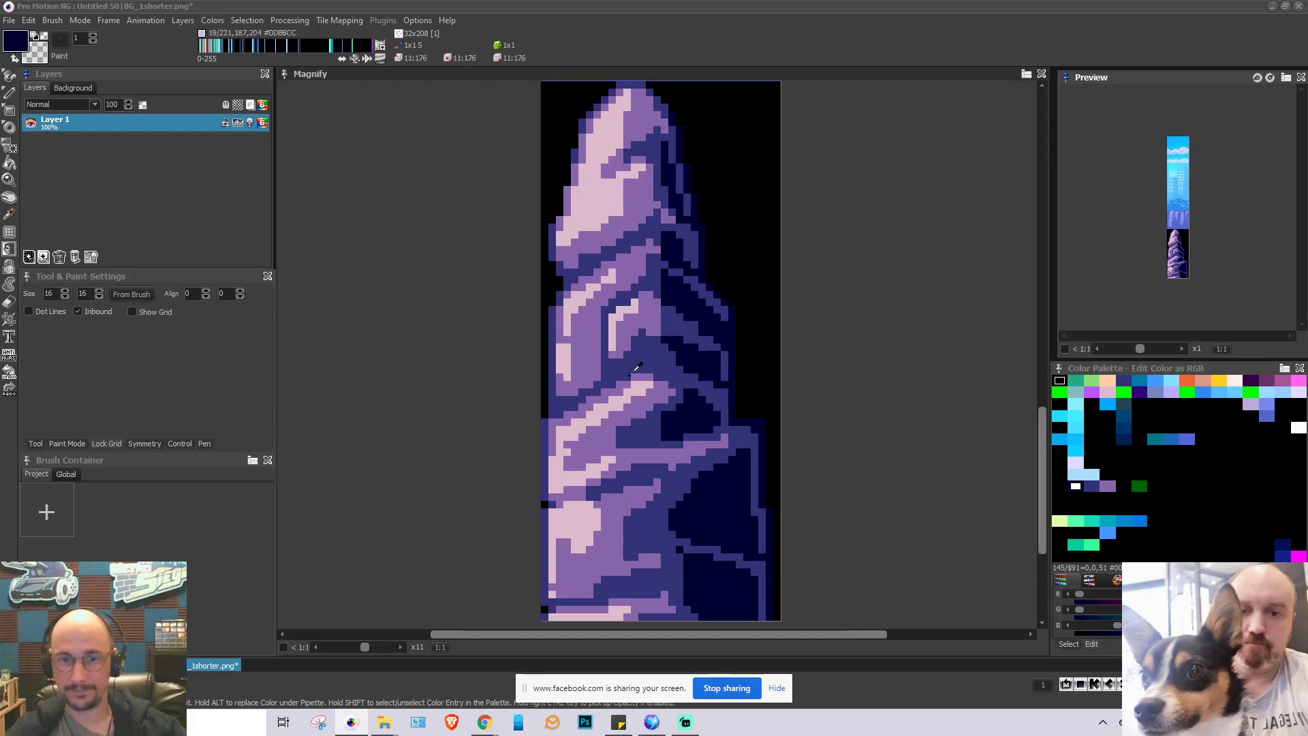
Return to AmigaProject and examine how the two rock spires sit against the tile grid
click(96, 666)
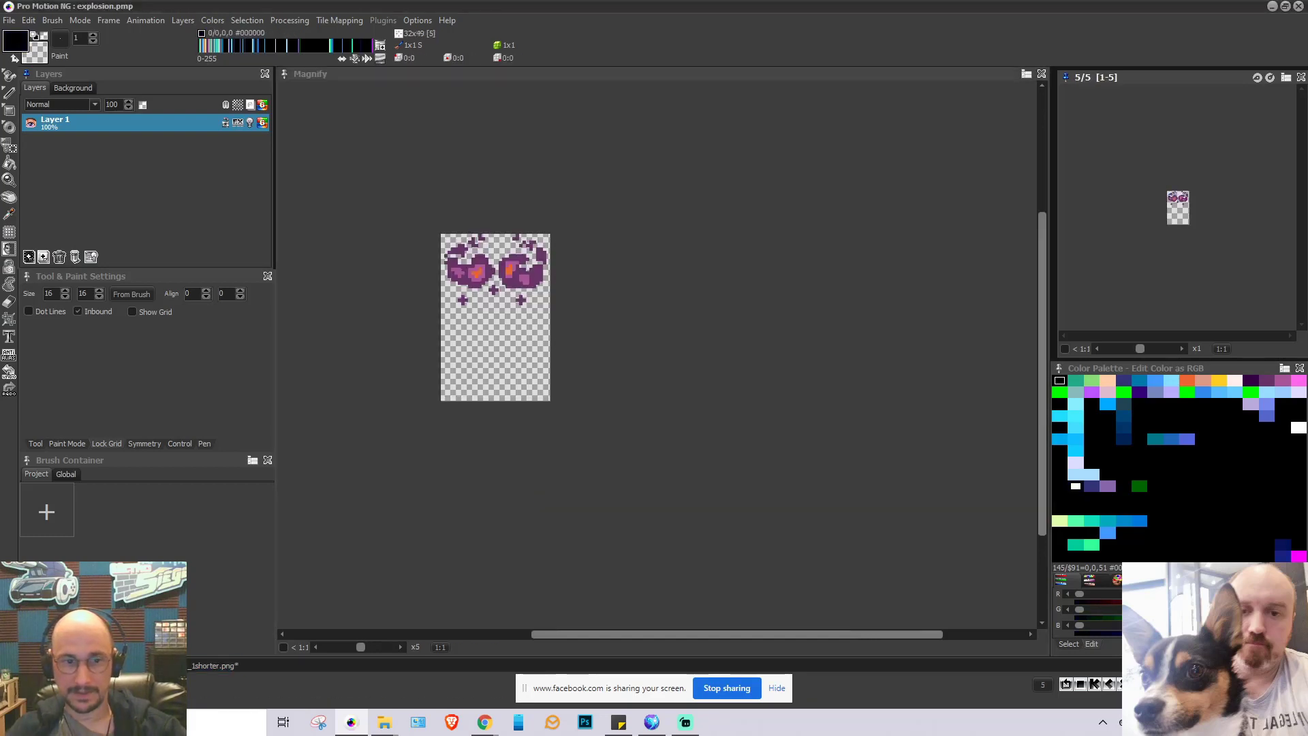
click(37, 666)
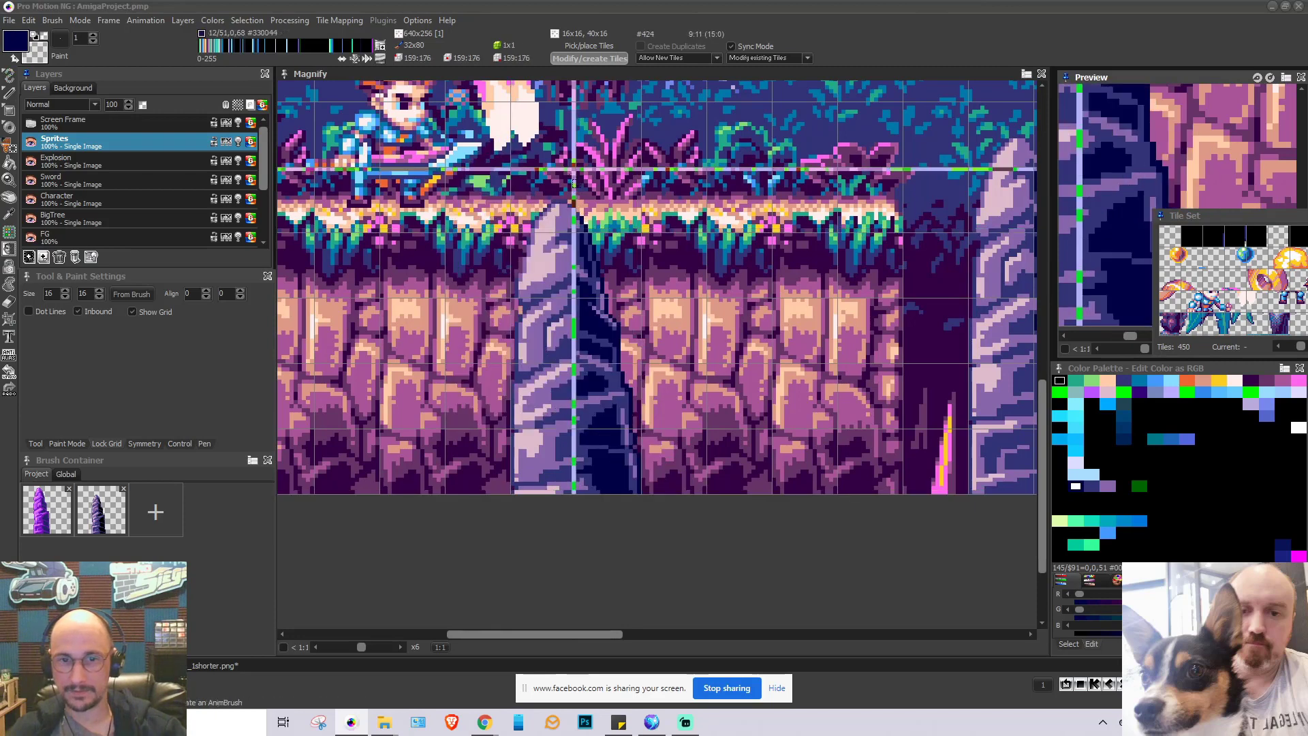
scroll(505, 369, down, 1)
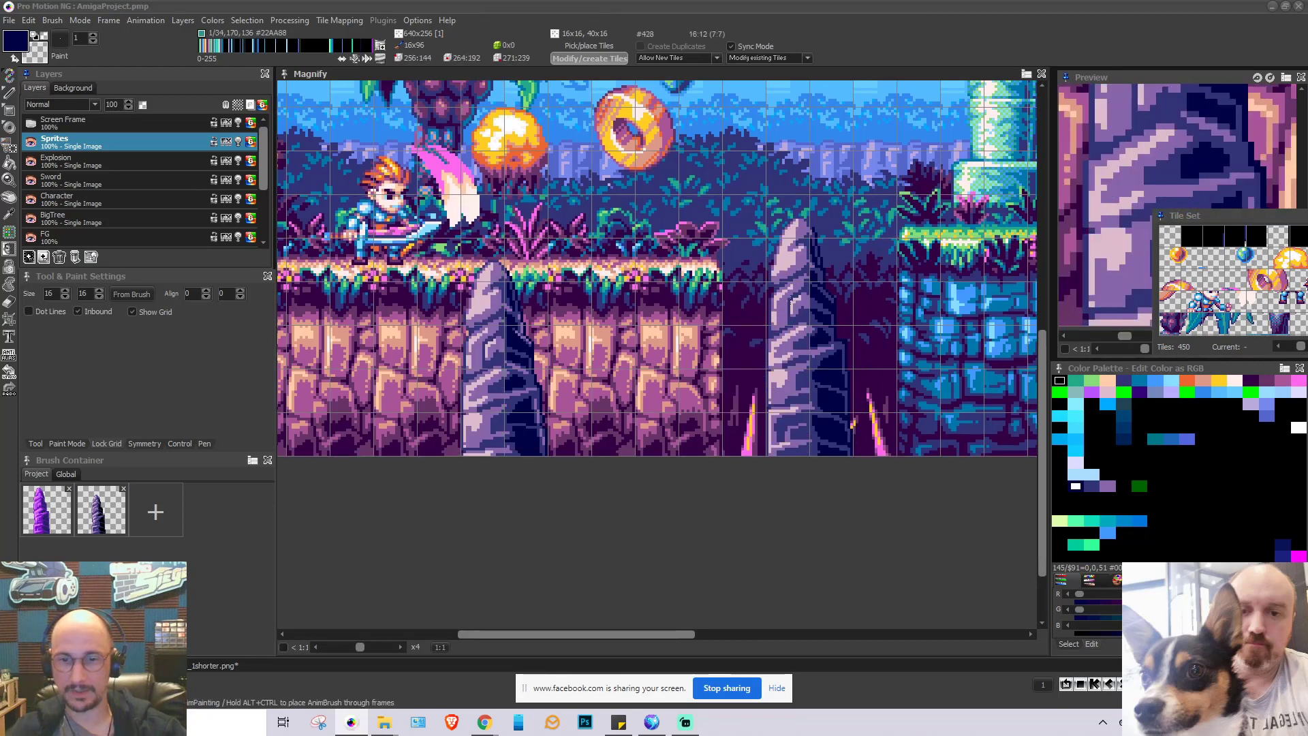
key(period)
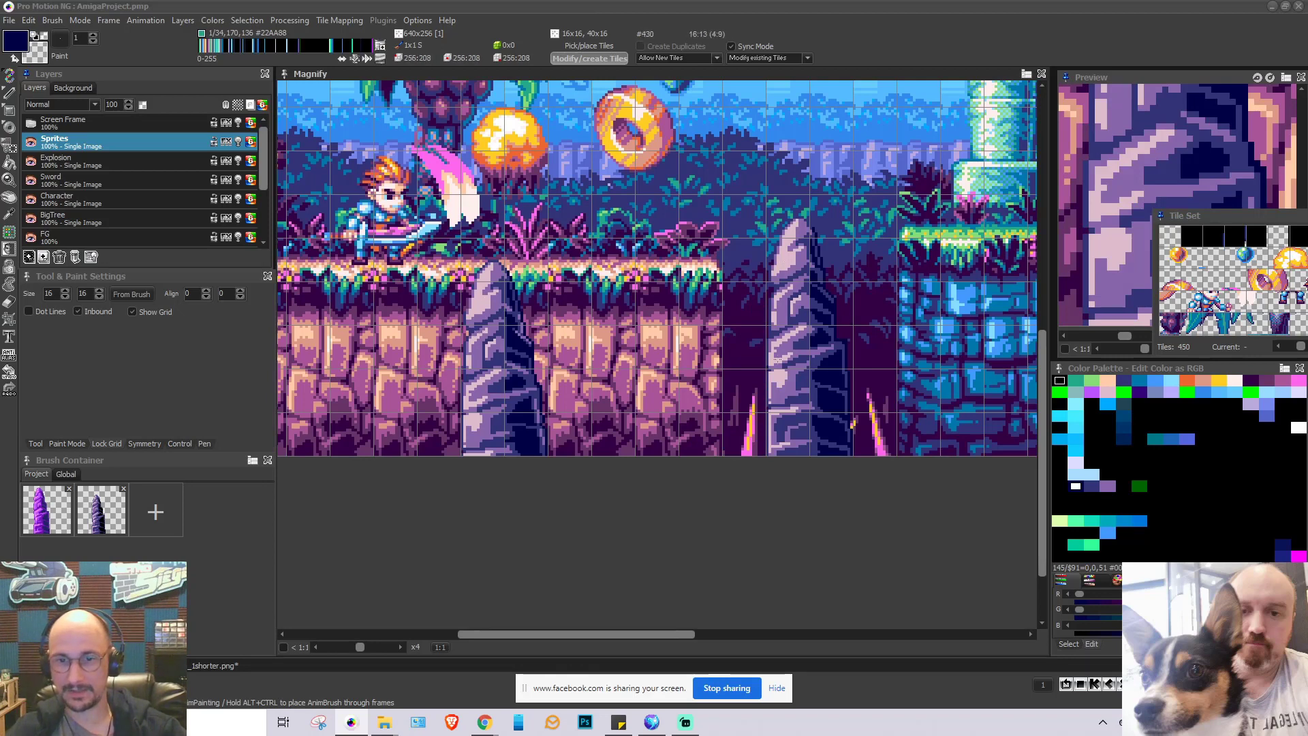
scroll(806, 235, up, 5)
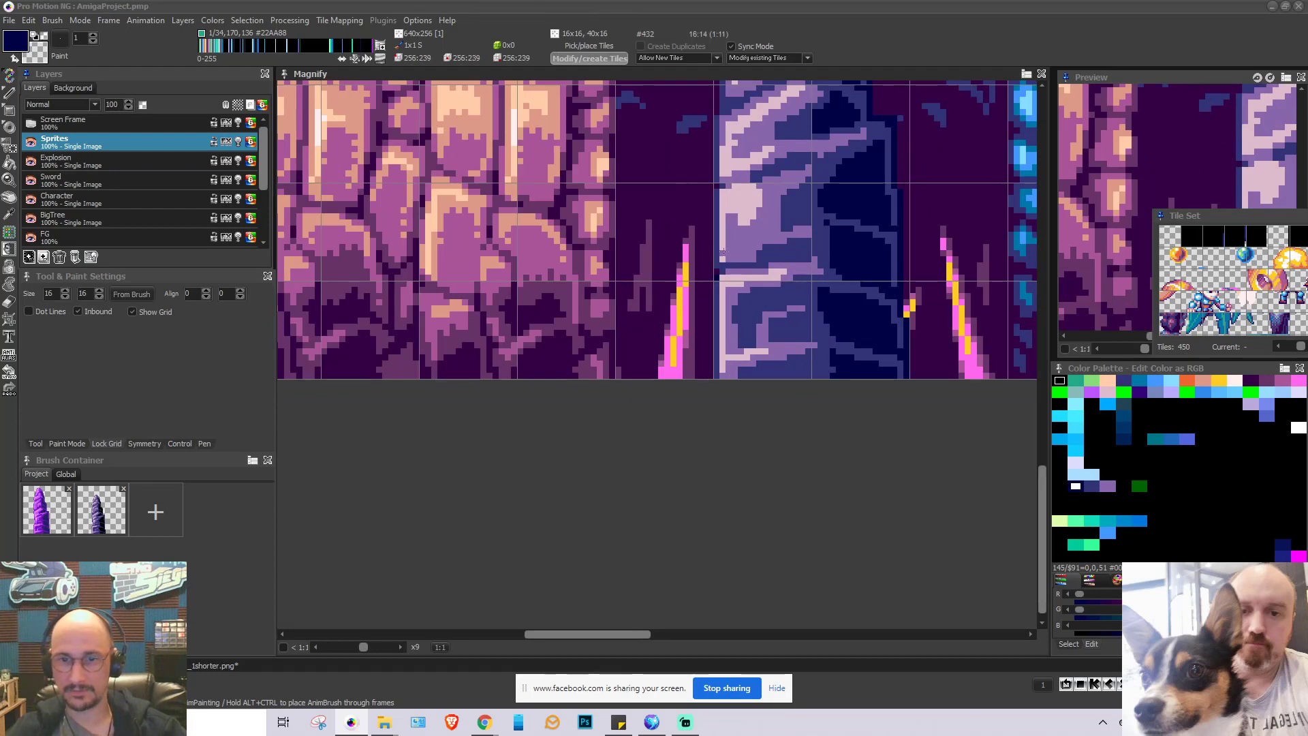
Black out the lit half of the rock spire in BG_1shorter.png with a filled black rectangle, keeping its shaded half
scroll(766, 393, down, 5)
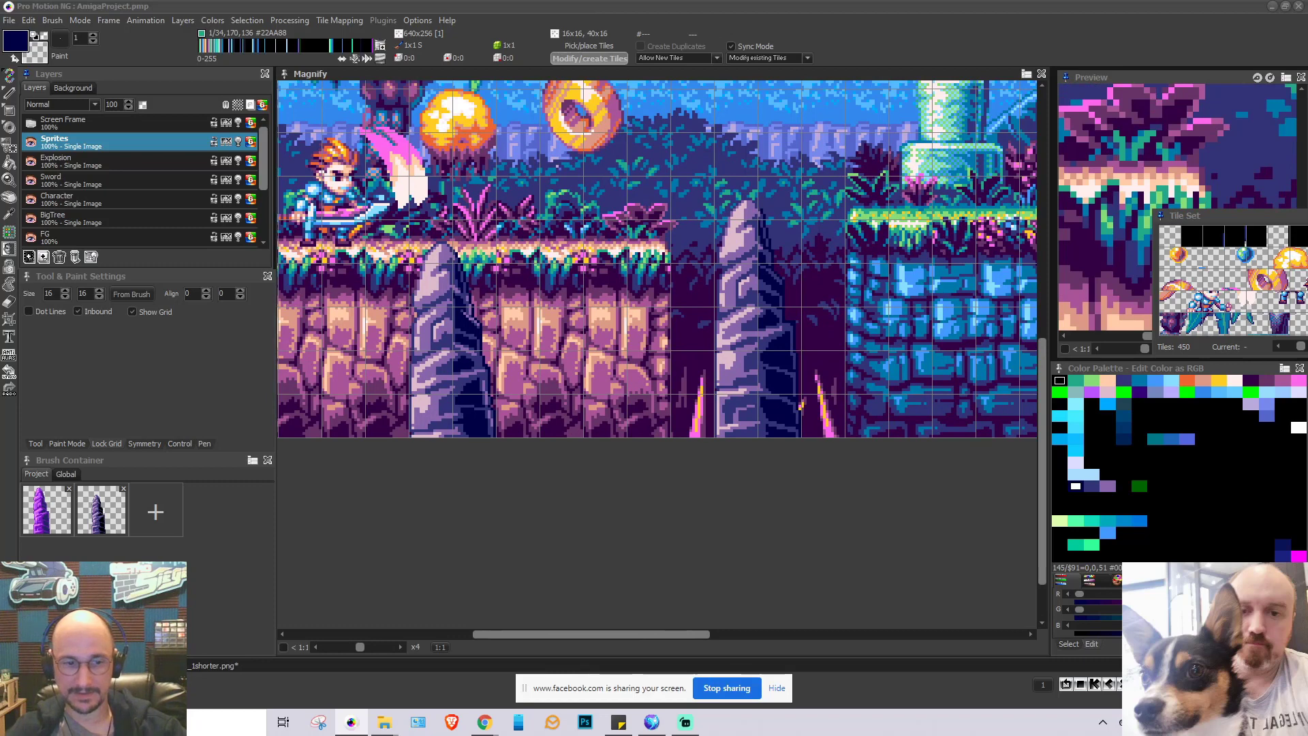
click(113, 667)
click(220, 667)
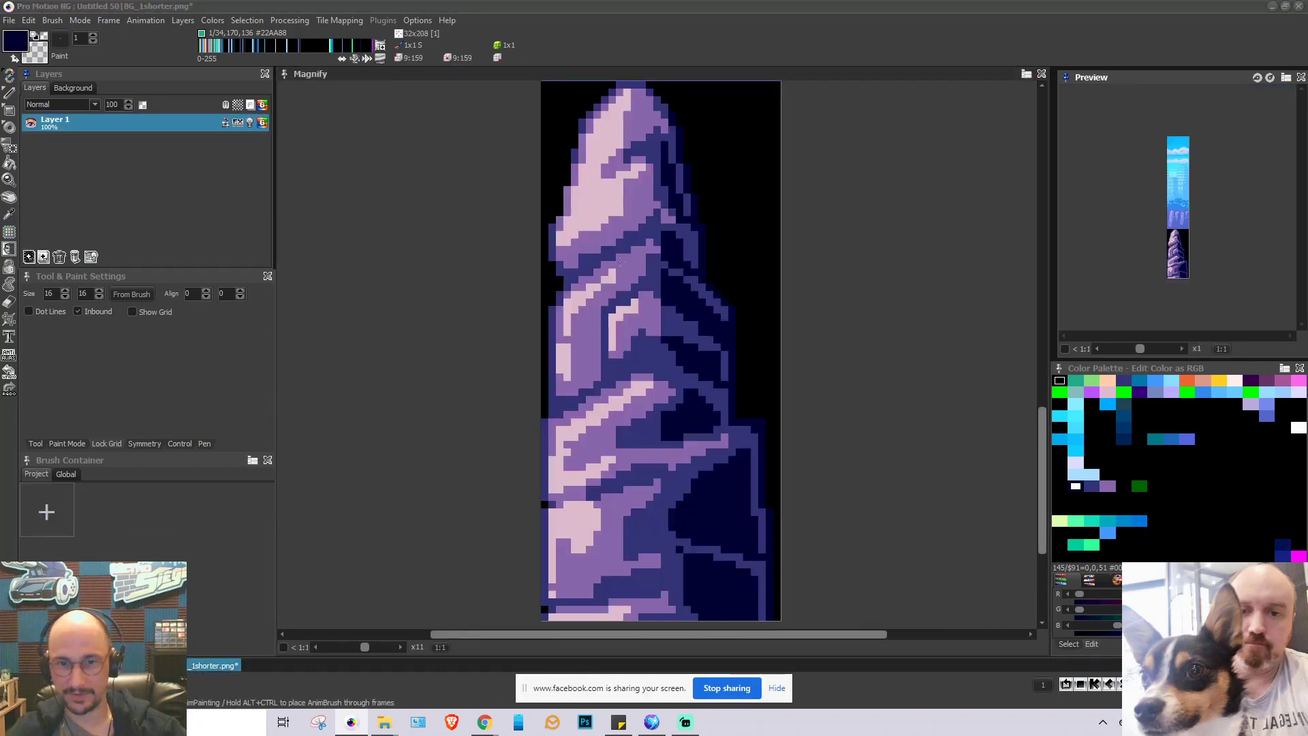
scroll(679, 326, down, 2)
key(b)
key(g)
drag(595, 130, 595, 199)
key(shift+b)
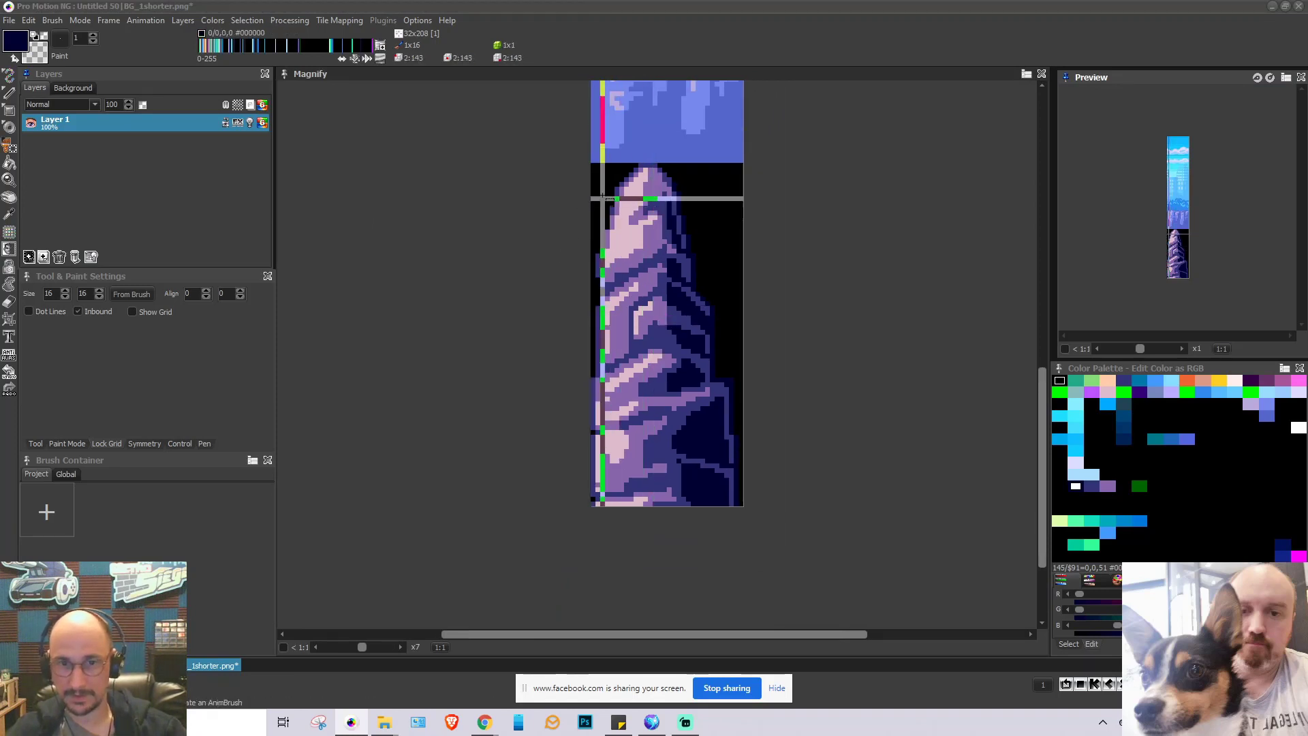
key(shift+r)
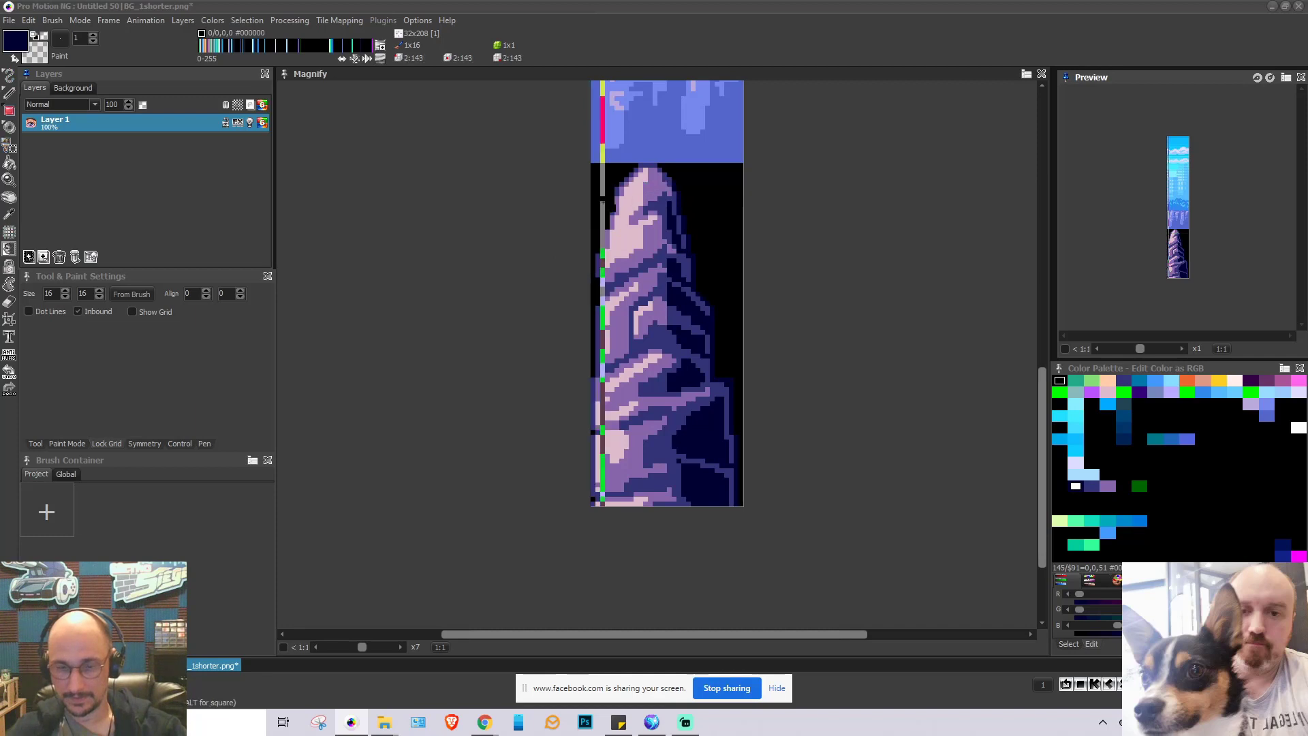
key(comma)
drag(583, 165, 655, 576)
scroll(660, 334, down, 2)
scroll(661, 344, up, 4)
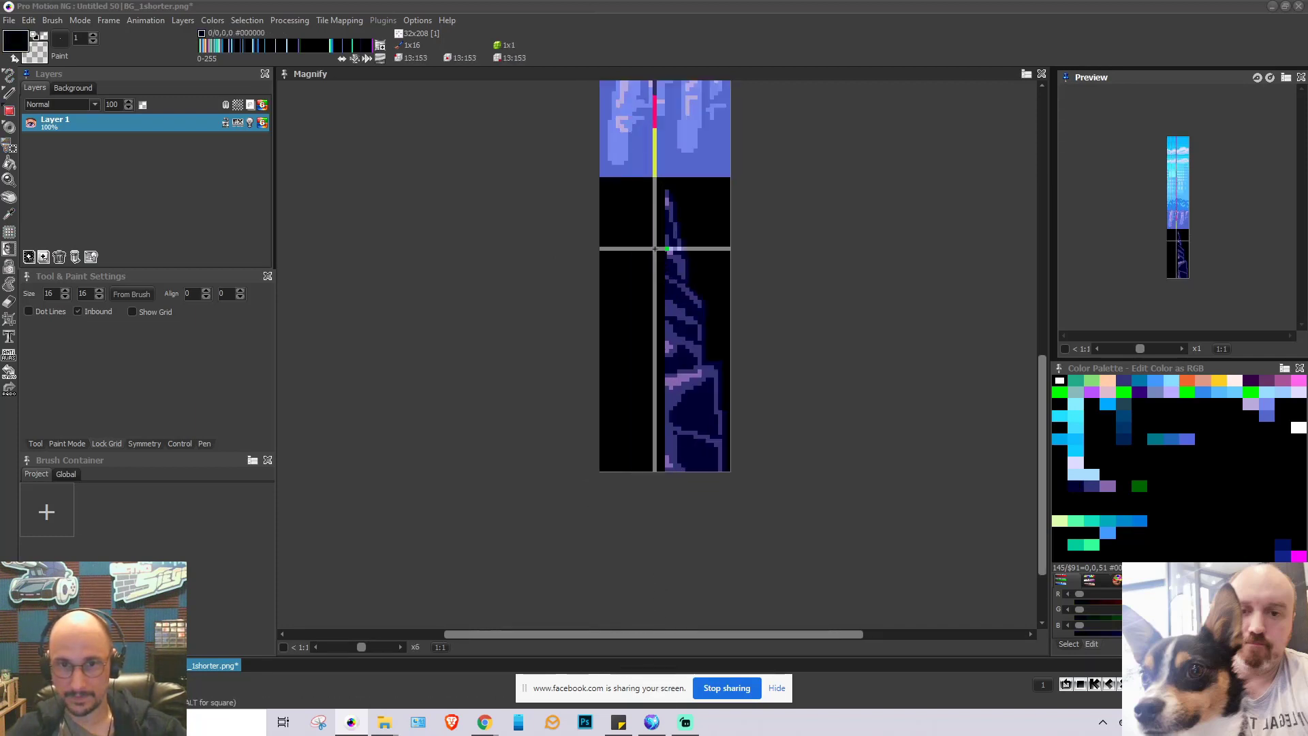
Check the spire's remaining half against the 16 by 16 tile grid
click(146, 312)
scroll(659, 342, down, 1)
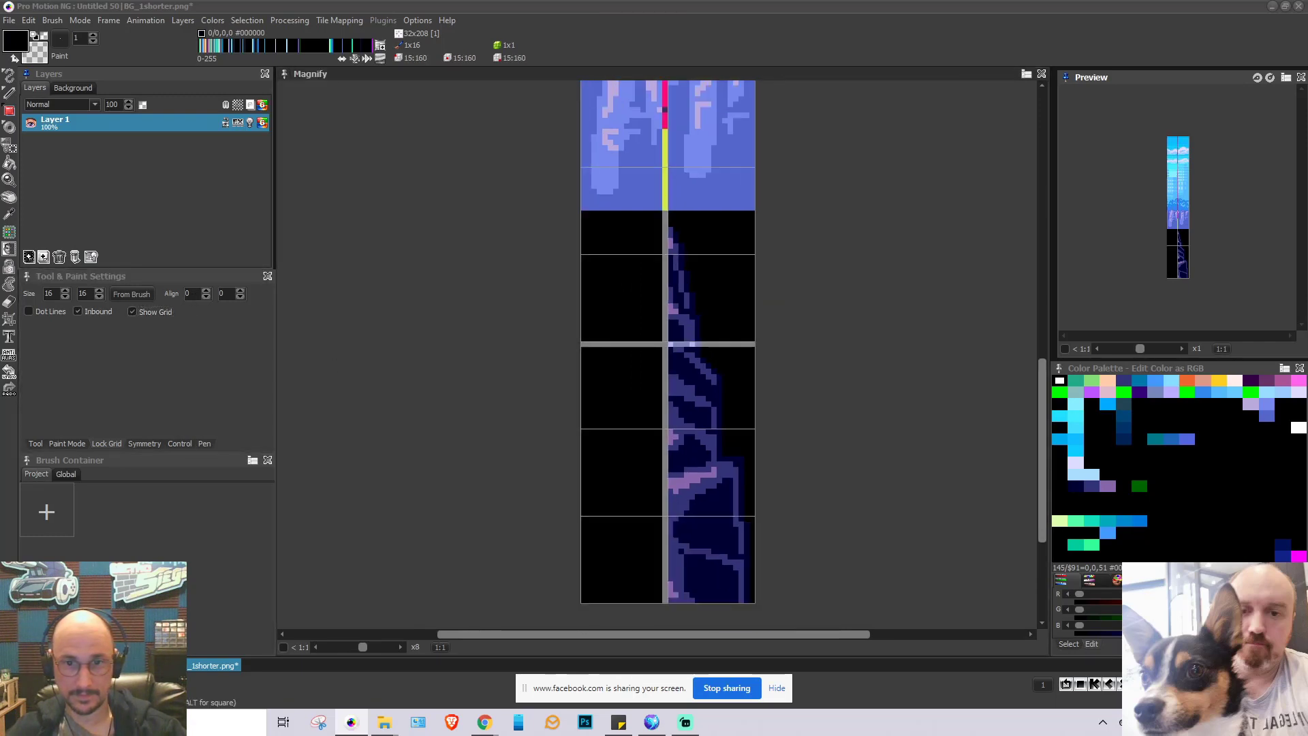
click(137, 313)
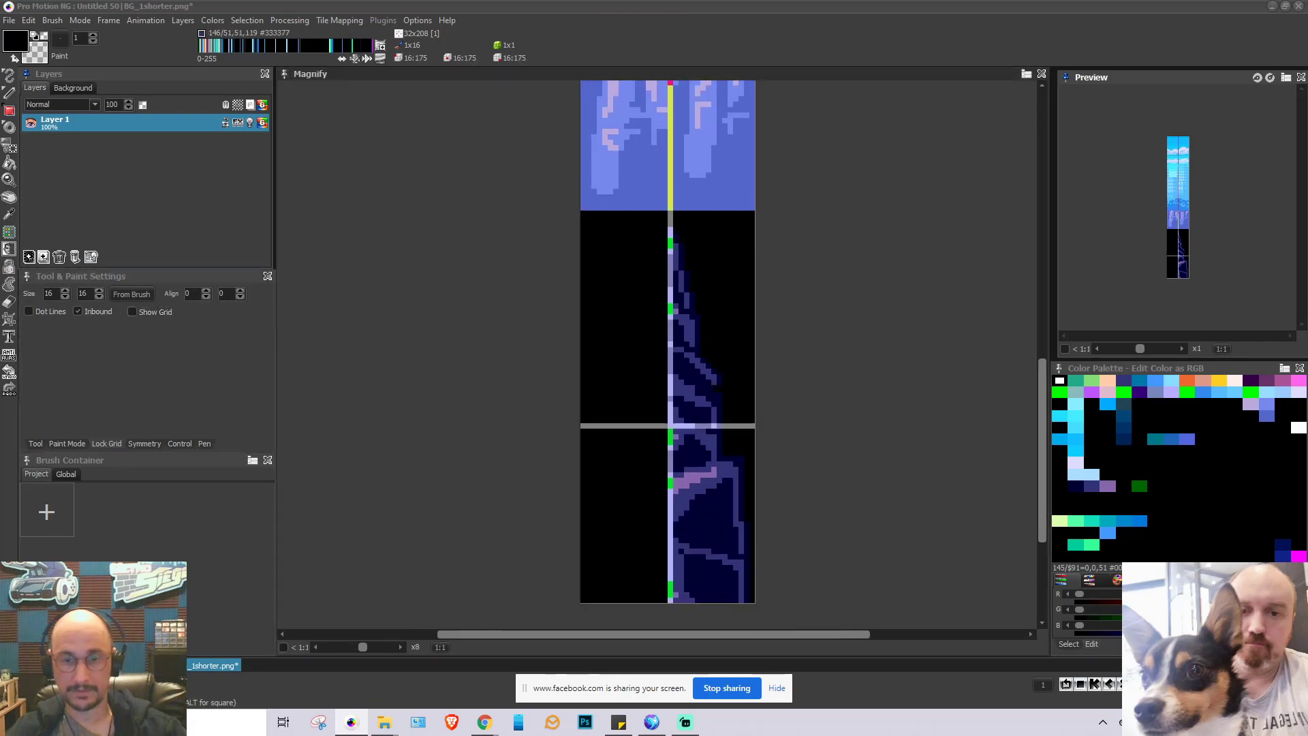
scroll(673, 409, down, 2)
scroll(666, 307, down, 2)
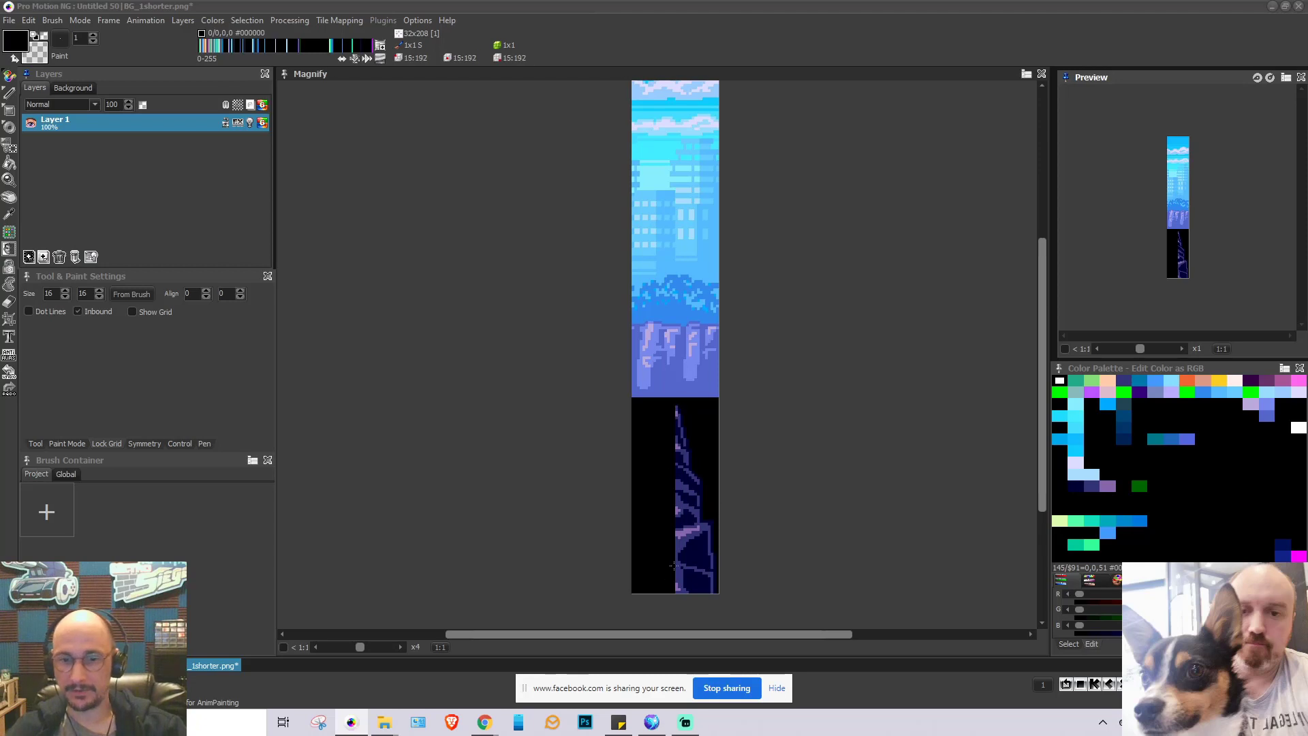
scroll(676, 298, down, 1)
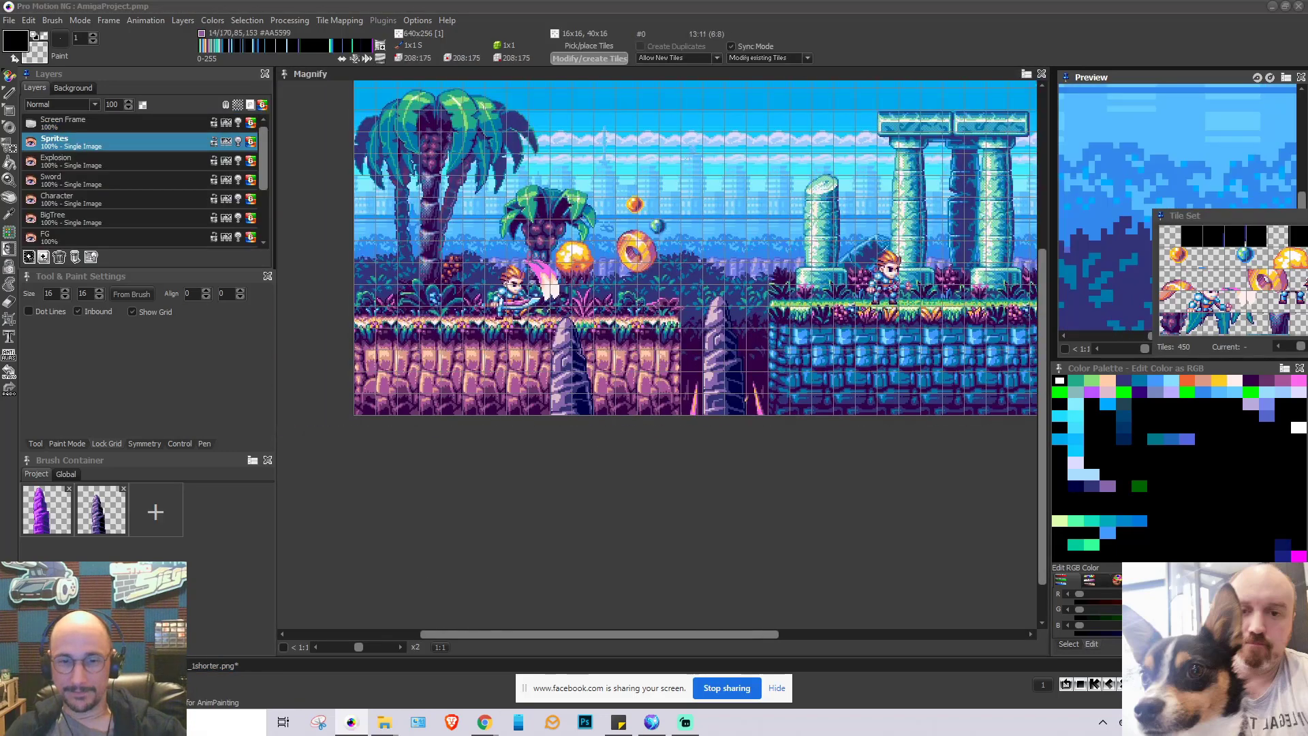
Hide the tile grid in AmigaProject and try out the second spire's shaded half as a temporary brush
scroll(647, 307, up, 1)
scroll(705, 479, down, 1)
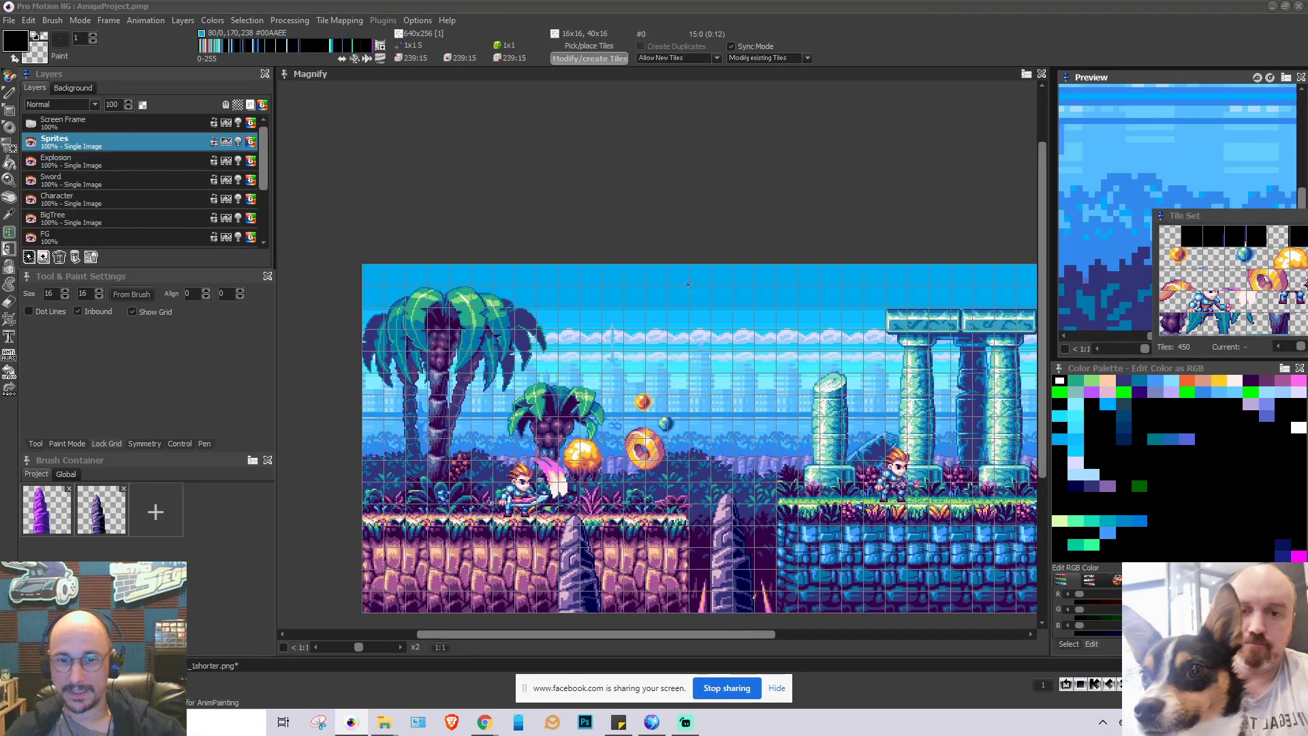
key(b)
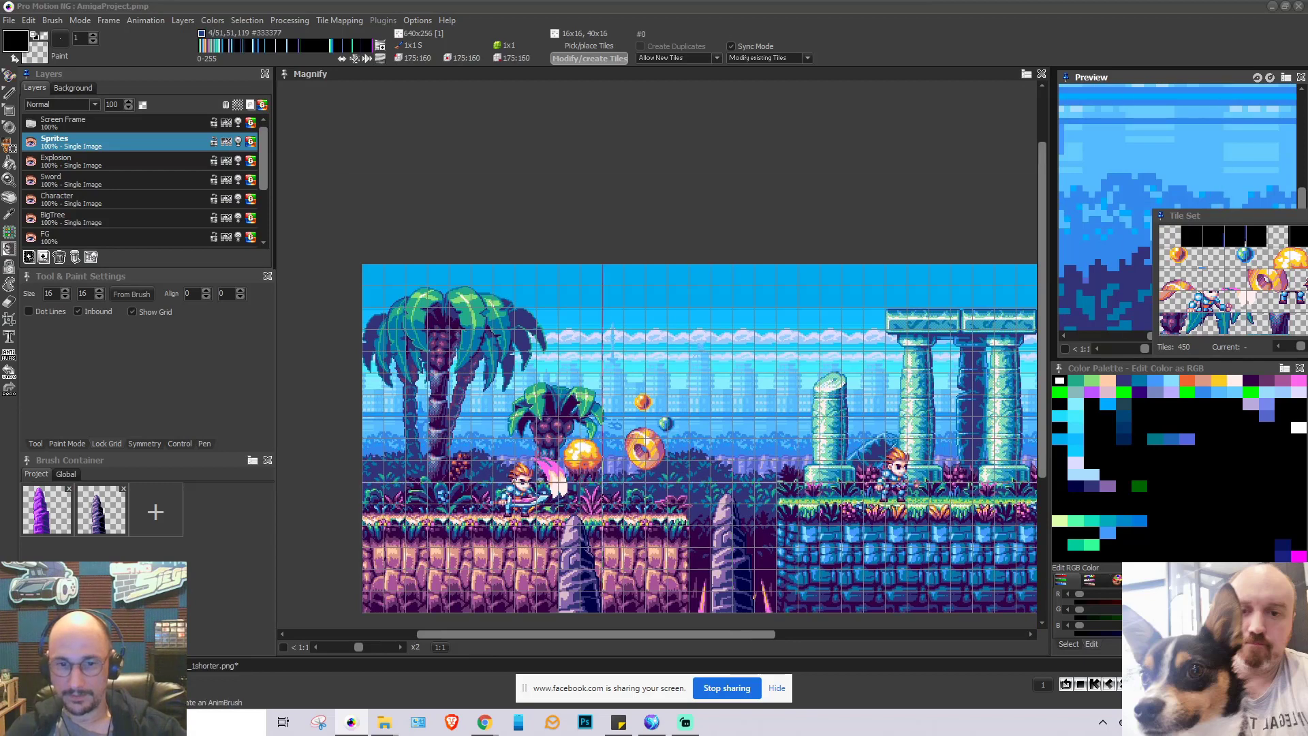
key(g)
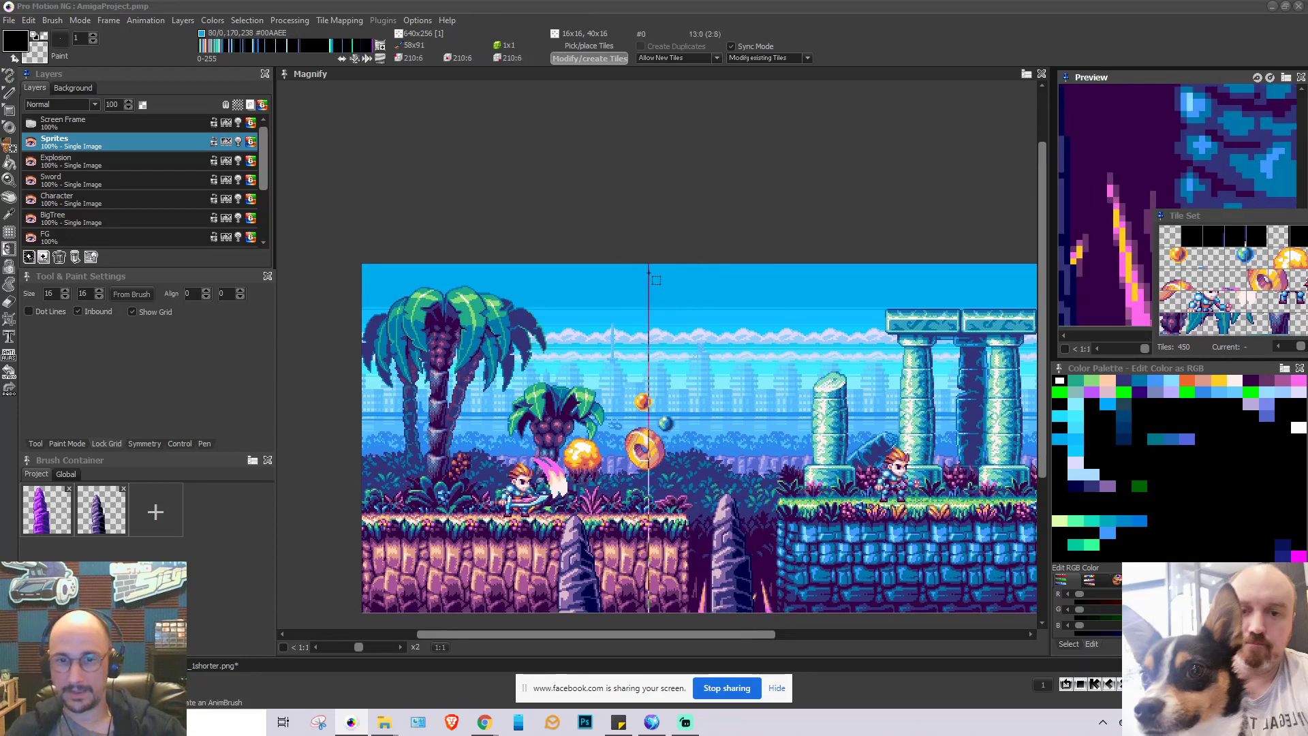
mouse_move(647, 270)
mouse_down()
mouse_move(681, 408)
mouse_move(771, 474)
mouse_move(762, 480)
mouse_up()
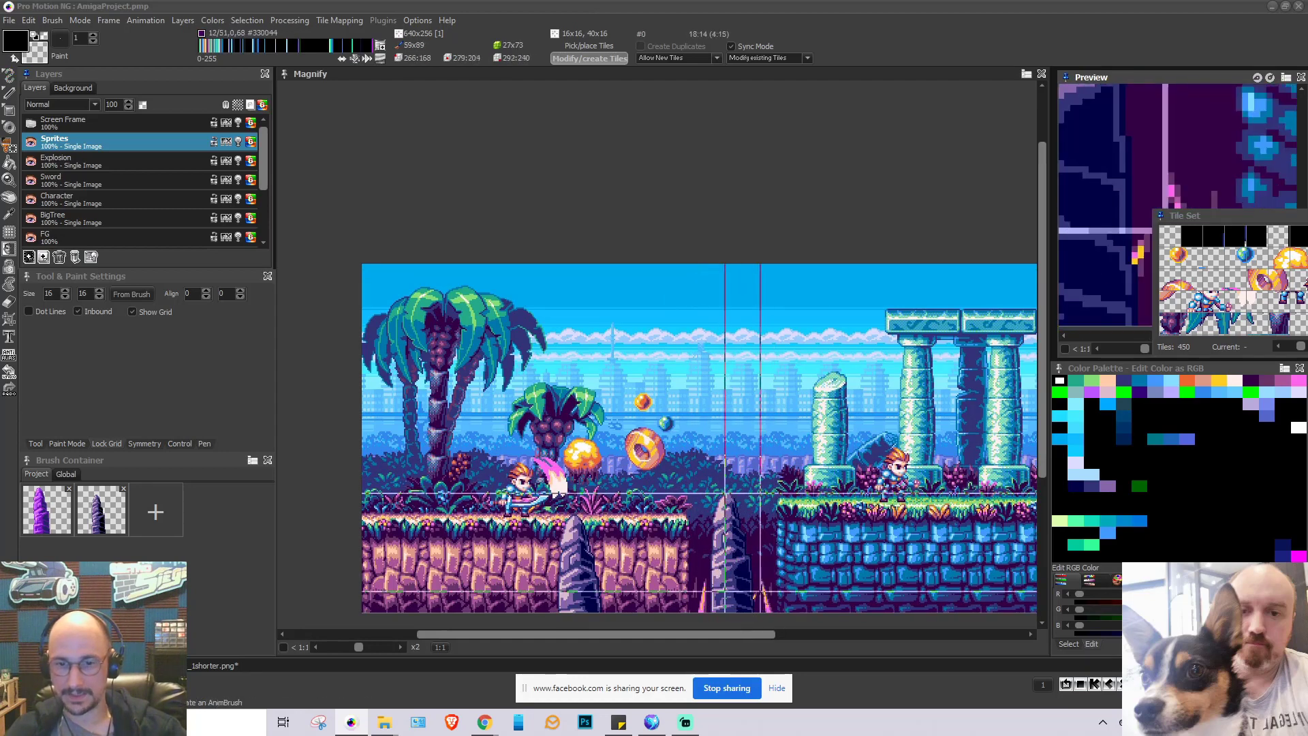
key(b)
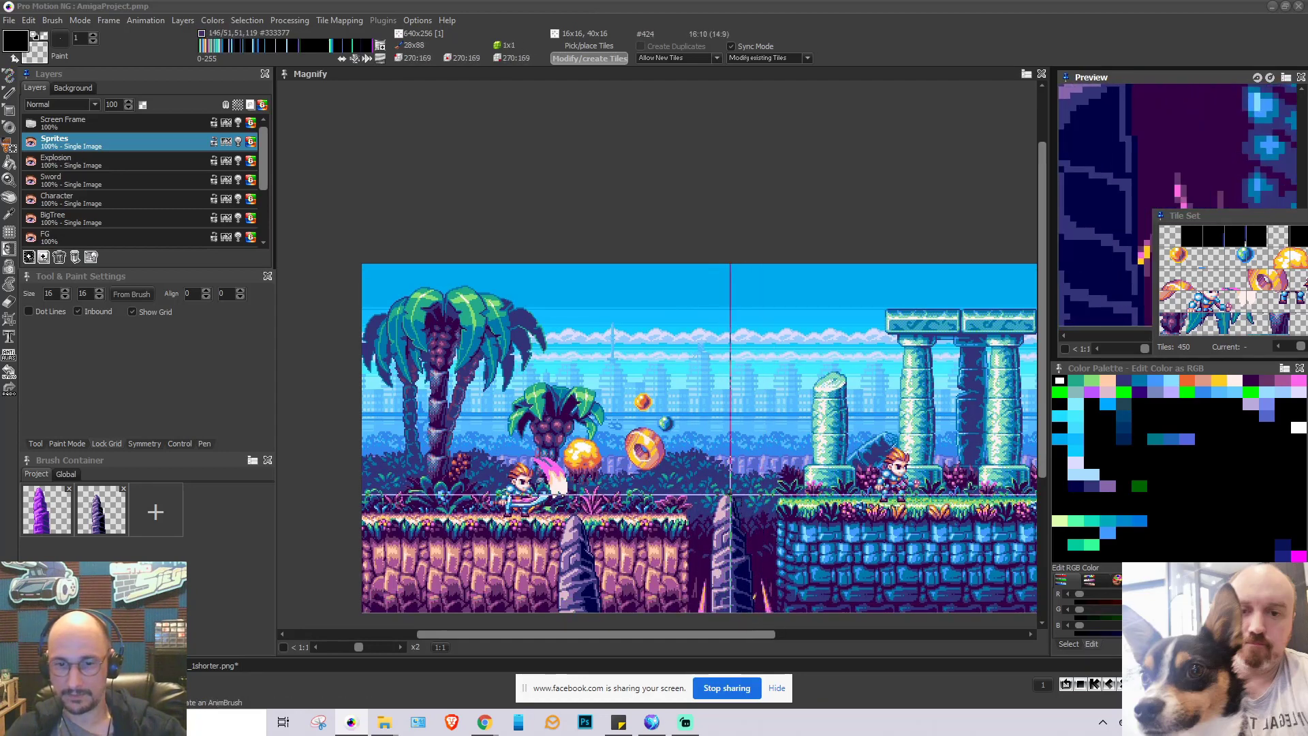
drag(730, 493, 757, 611)
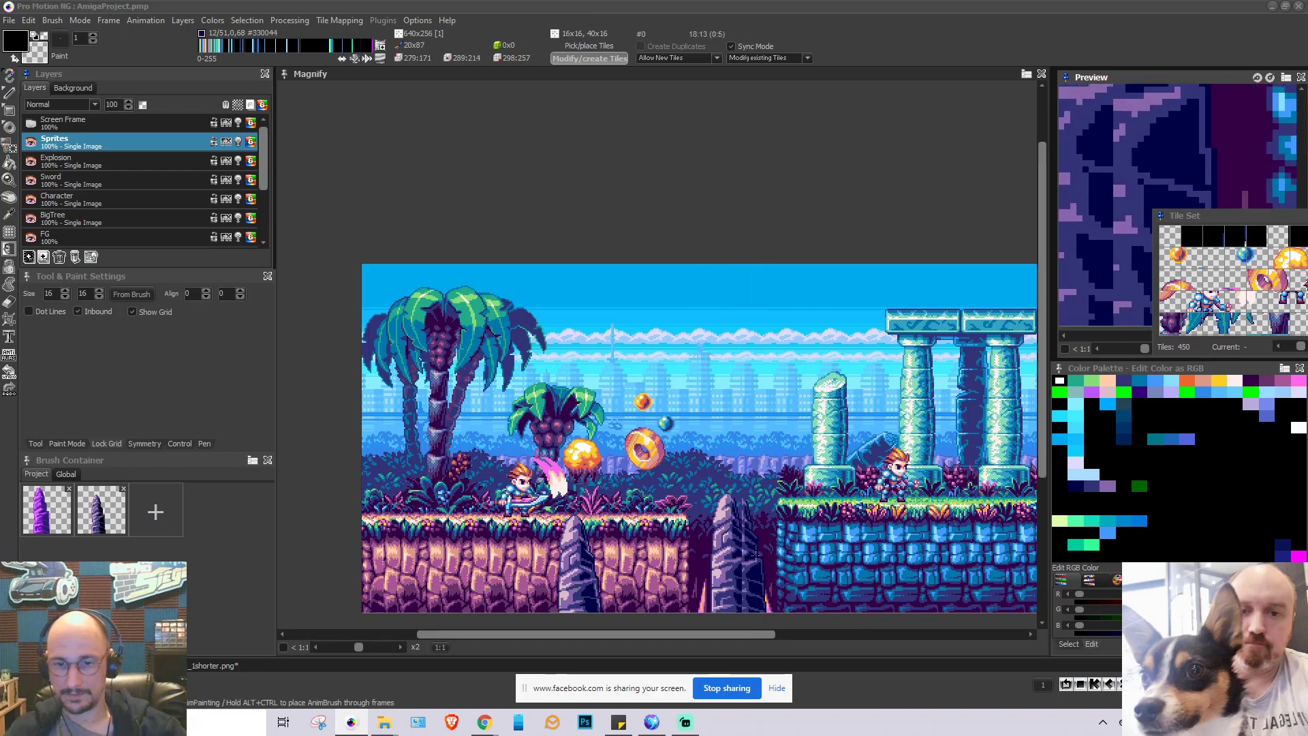
key(period)
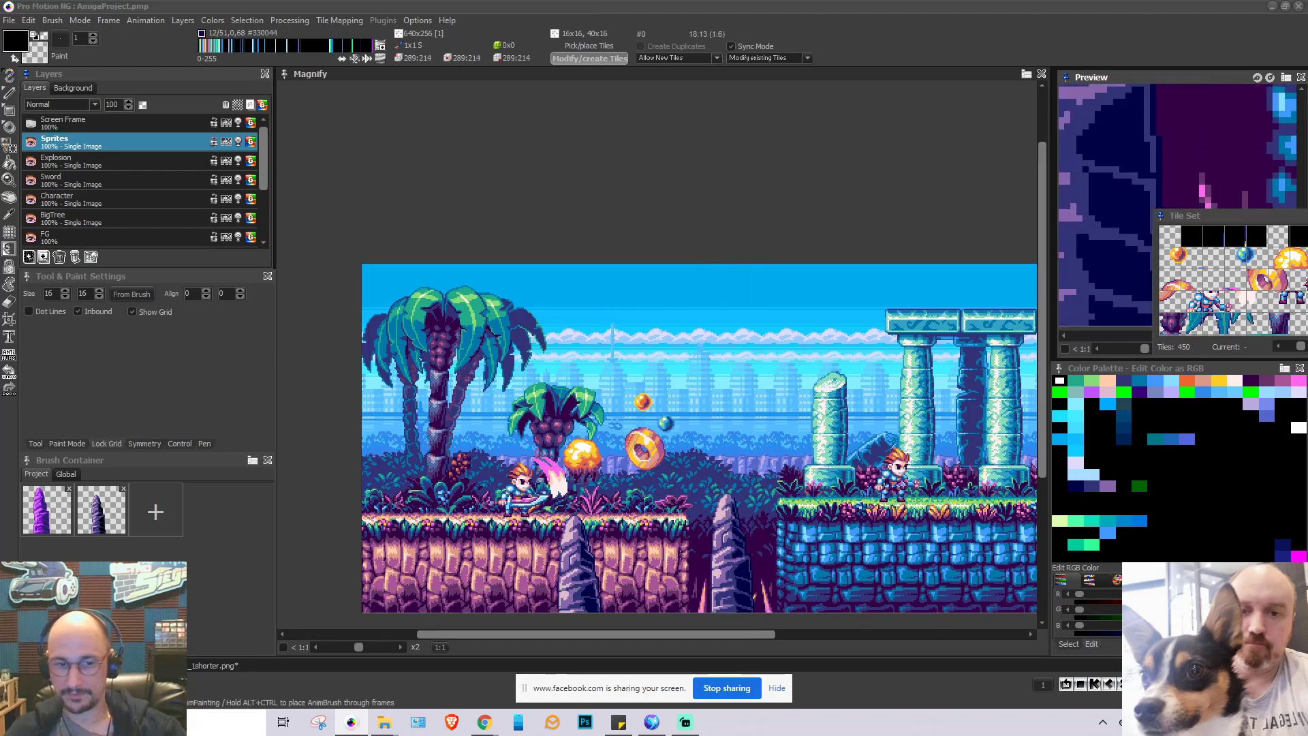
Compare the half spire in BG_1shorter.png with the full spires in the AmigaProject mockup
click(215, 663)
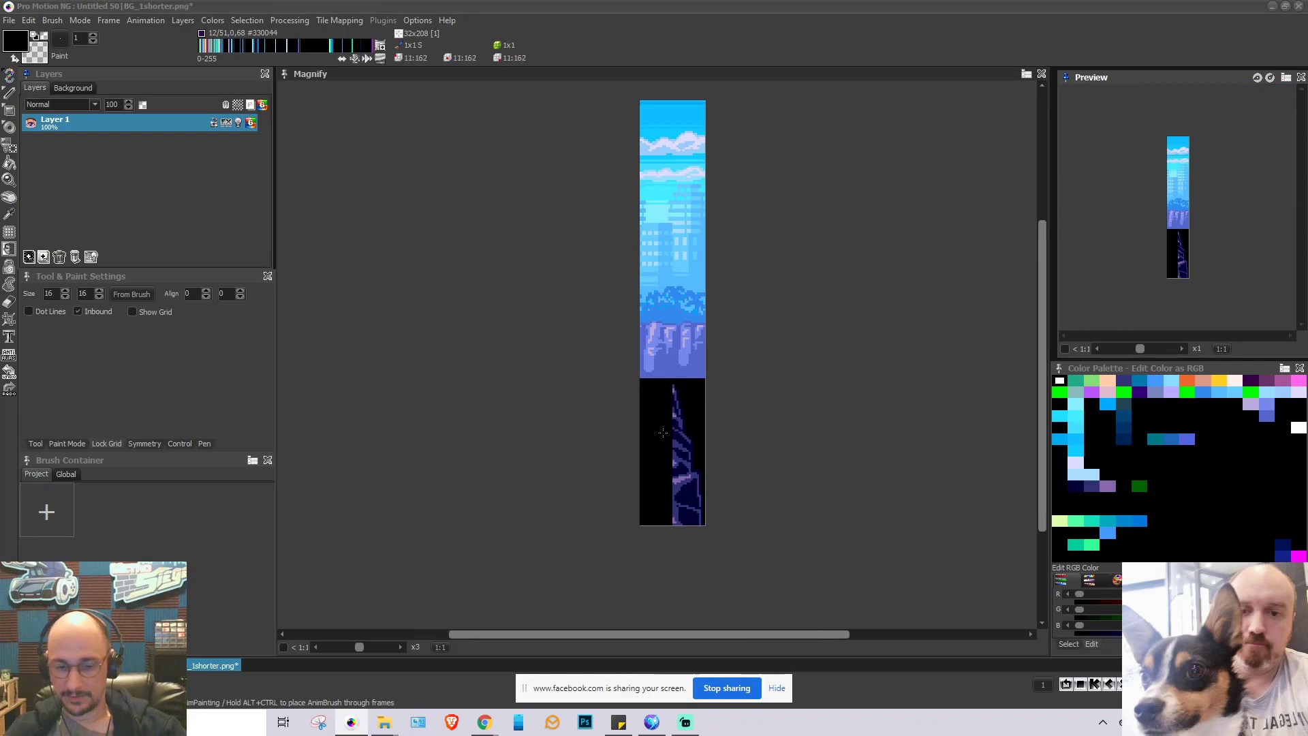
scroll(712, 457, up, 2)
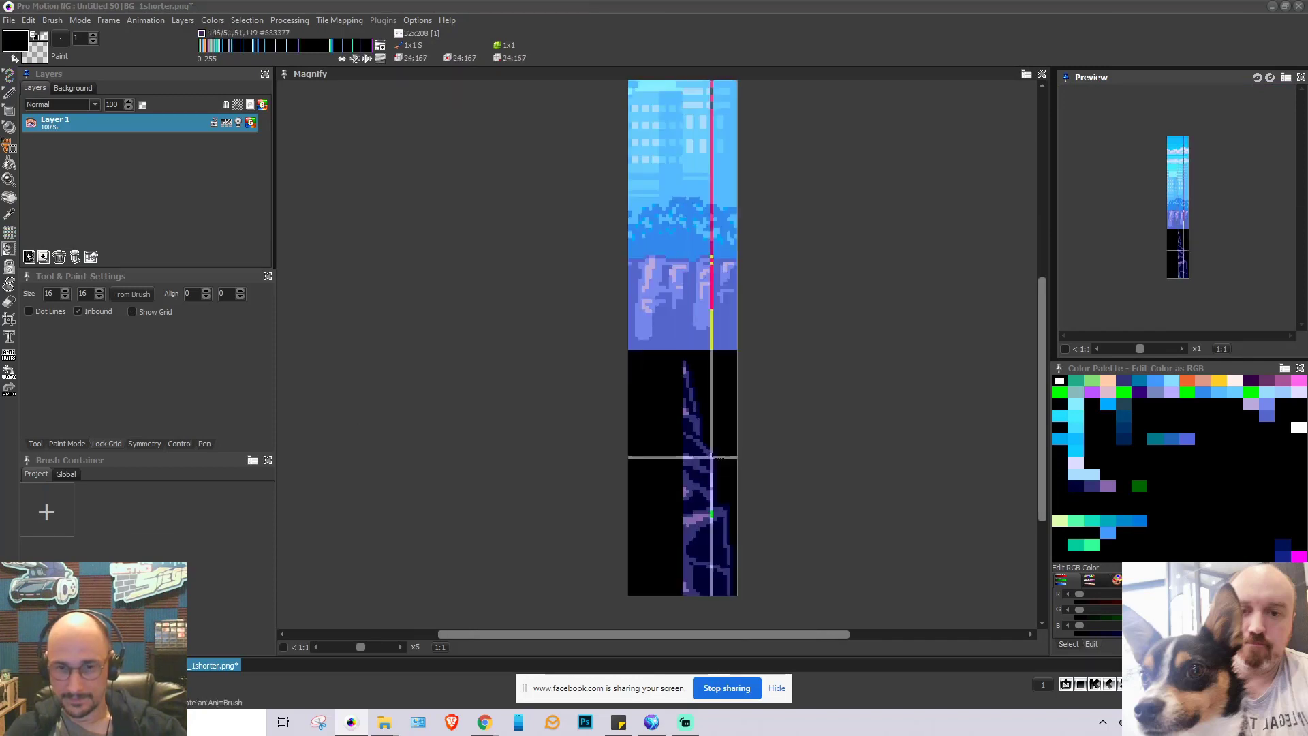
scroll(712, 456, down, 2)
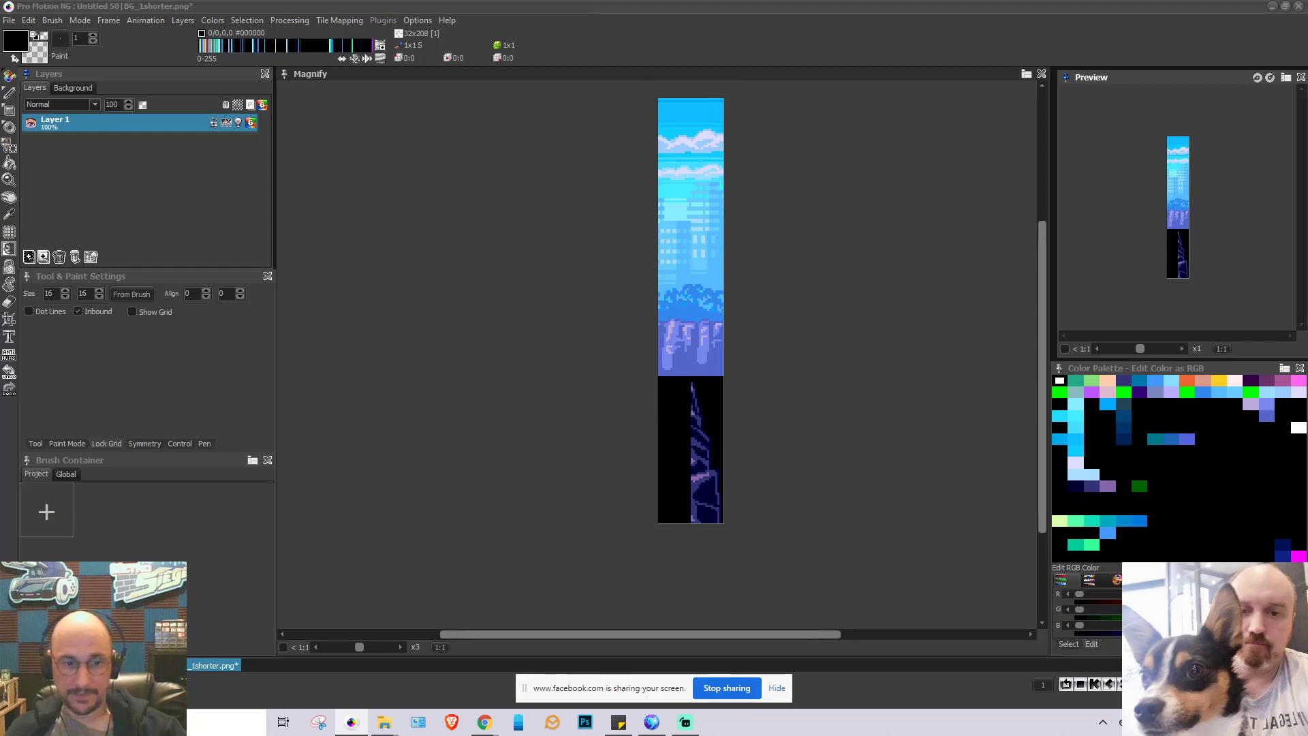
click(68, 666)
scroll(552, 470, down, 1)
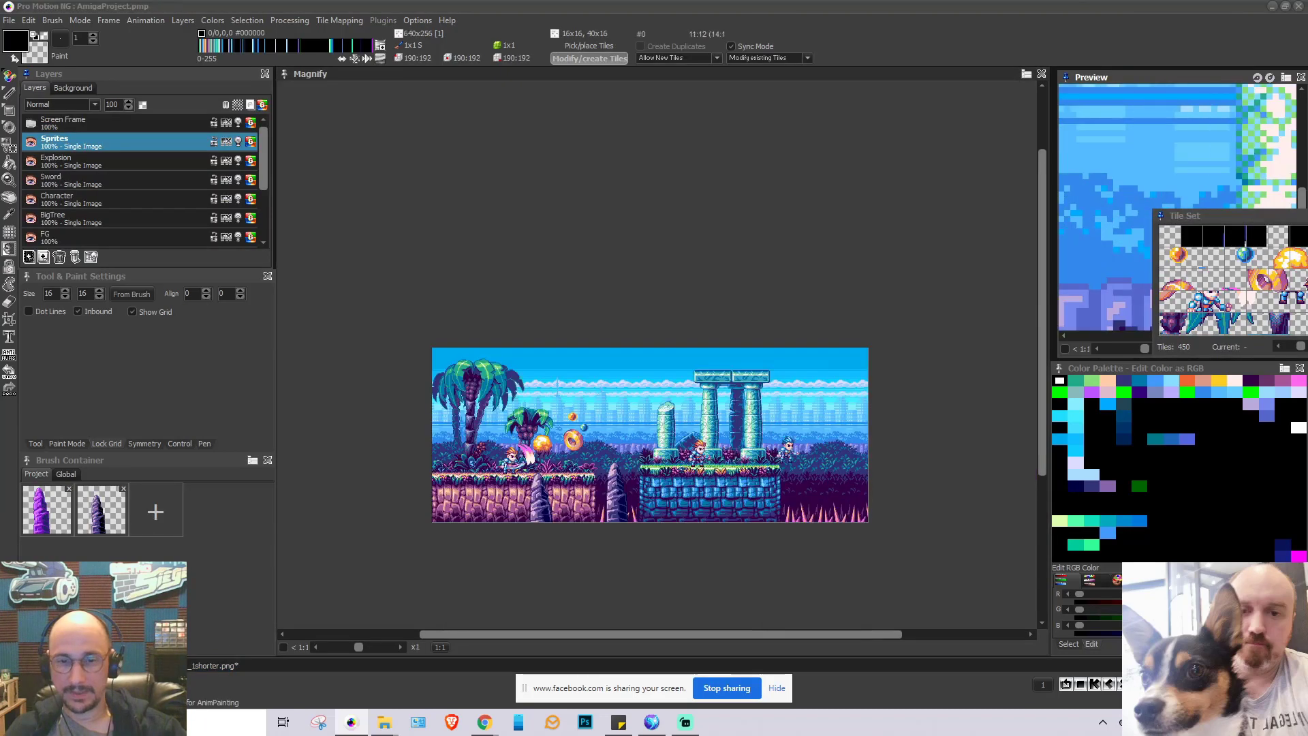
scroll(561, 478, up, 1)
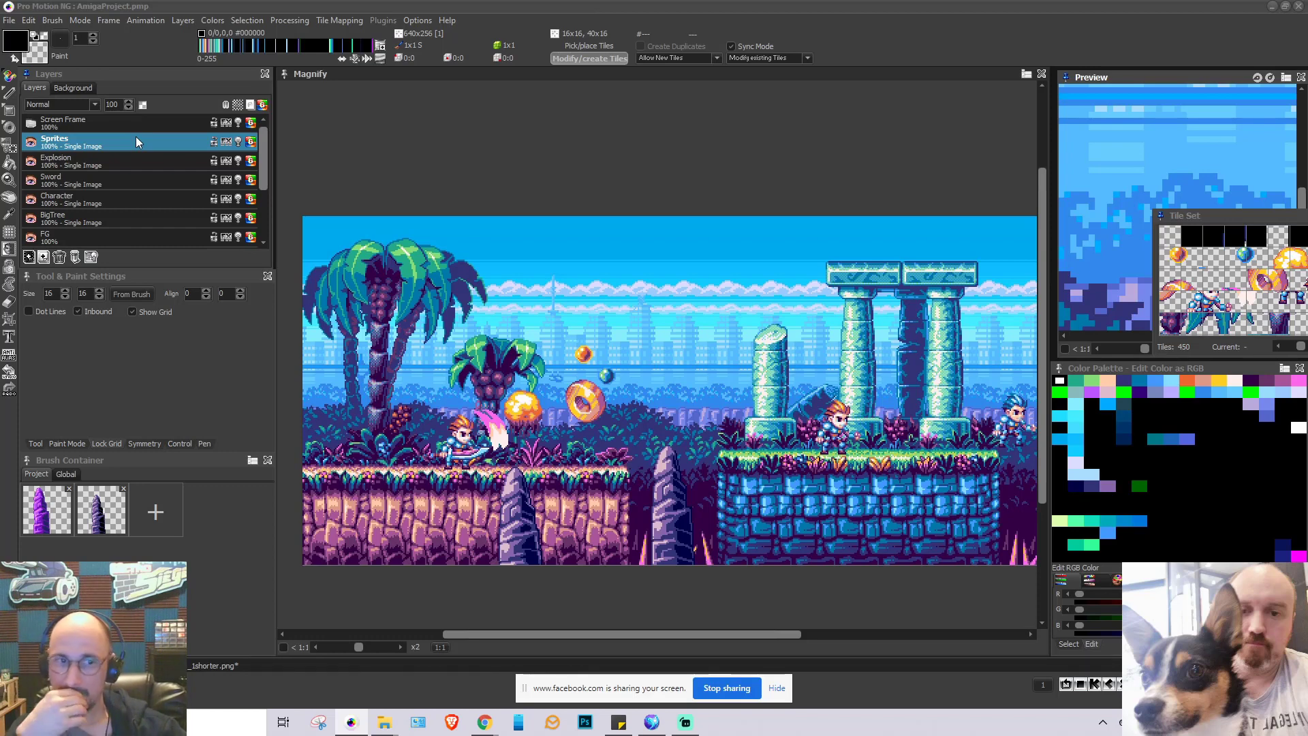
Show the Screen Frame layer temporarily to examine the visible game area and the spires' positions within it
click(30, 123)
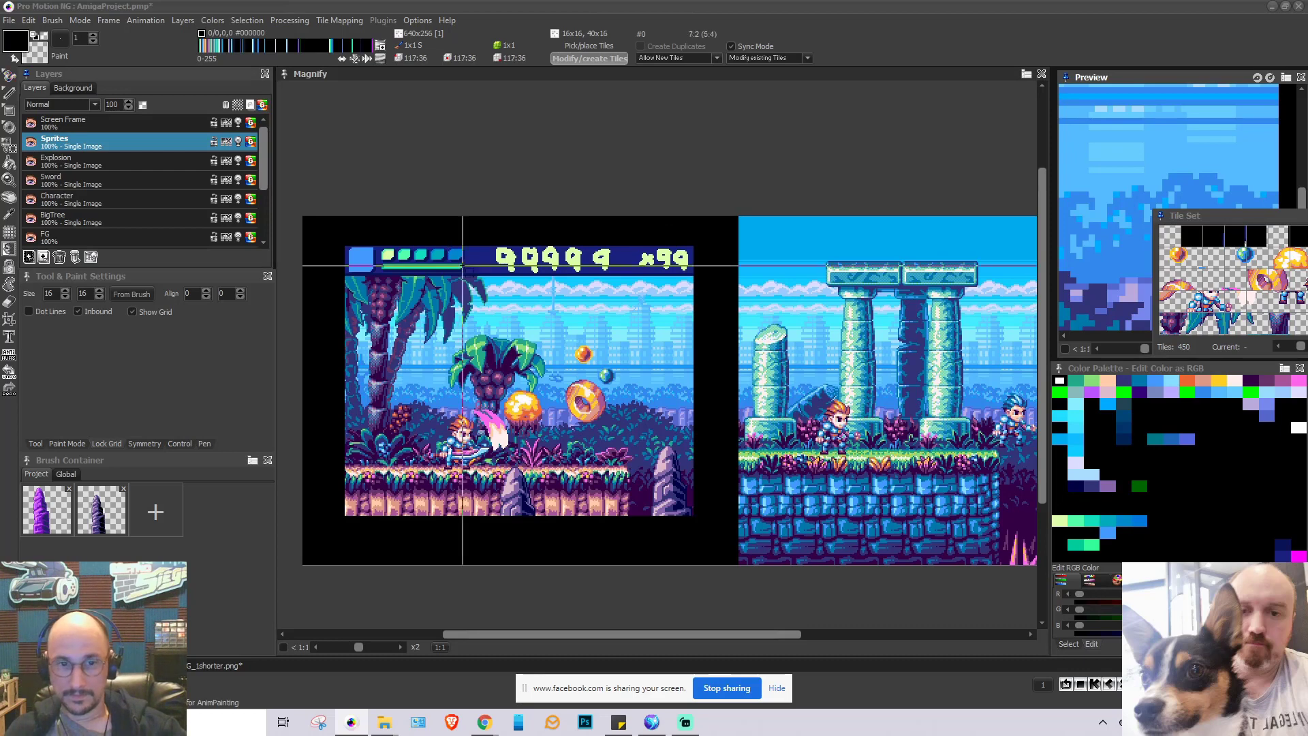
drag(469, 245, 517, 516)
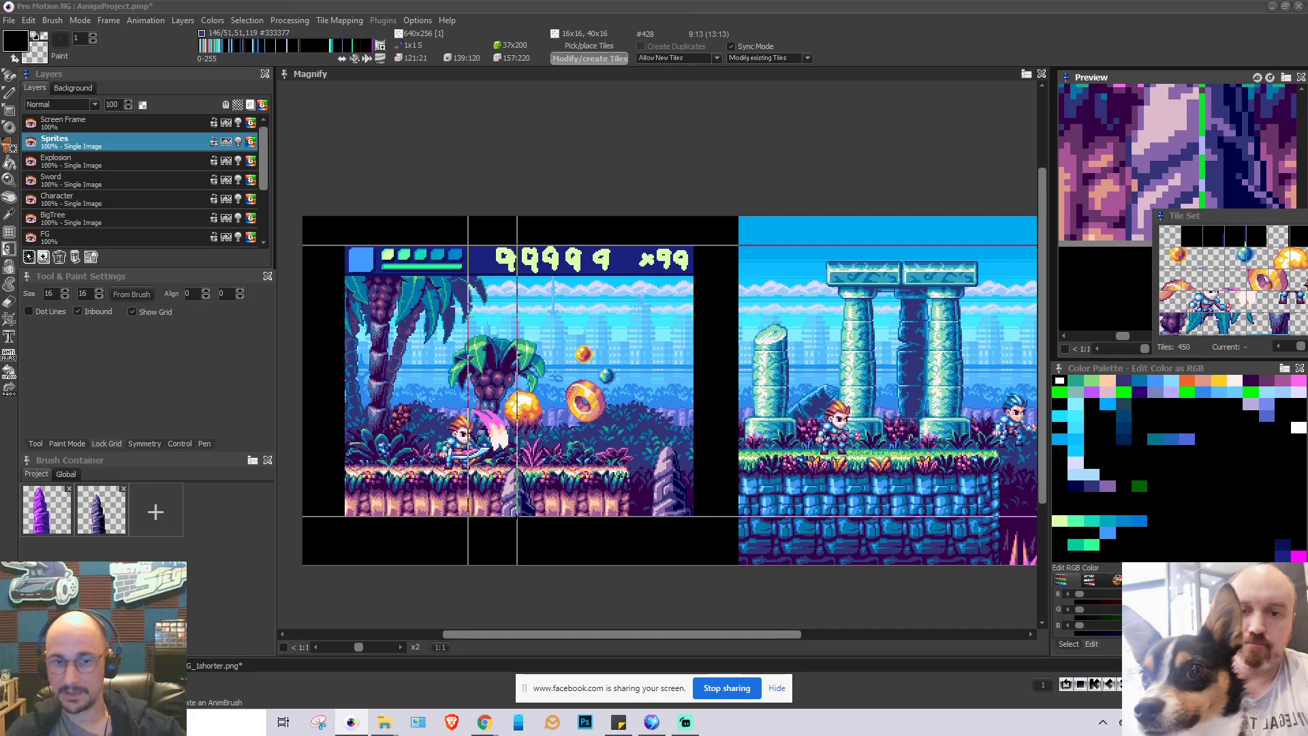
drag(518, 517, 532, 548)
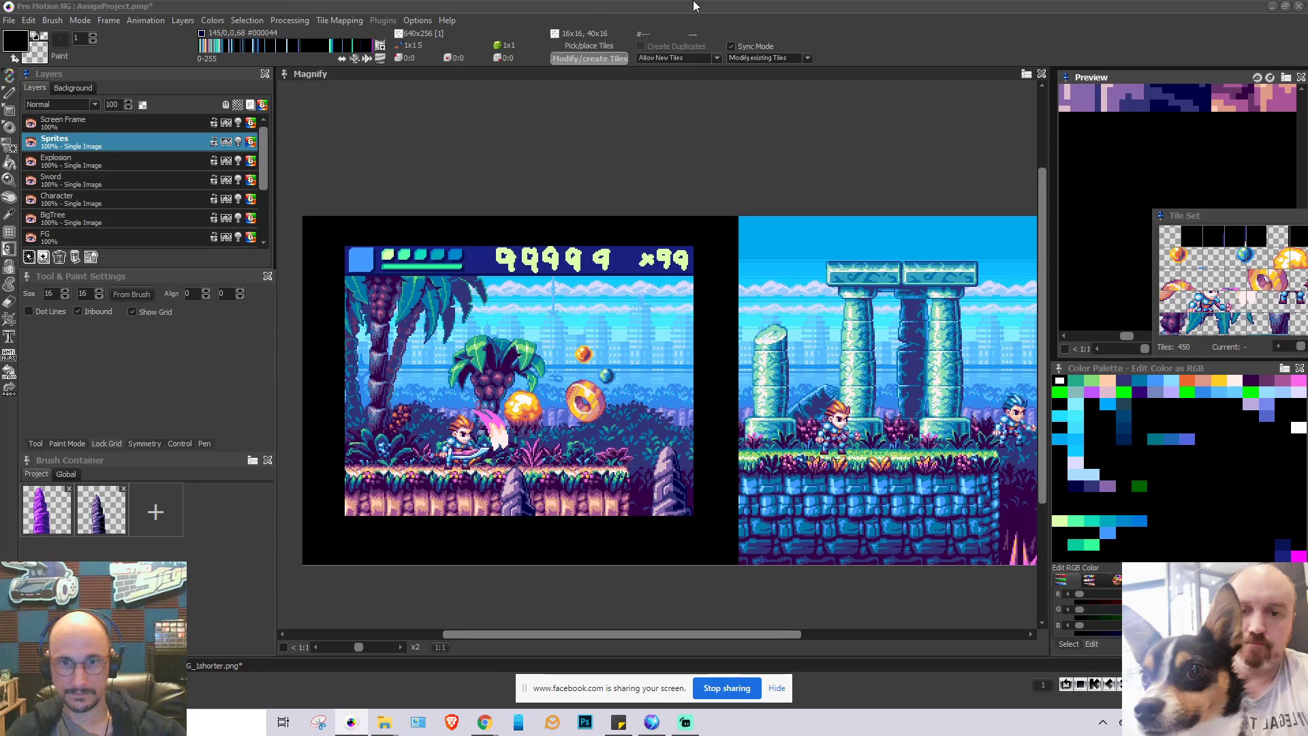
key(plus)
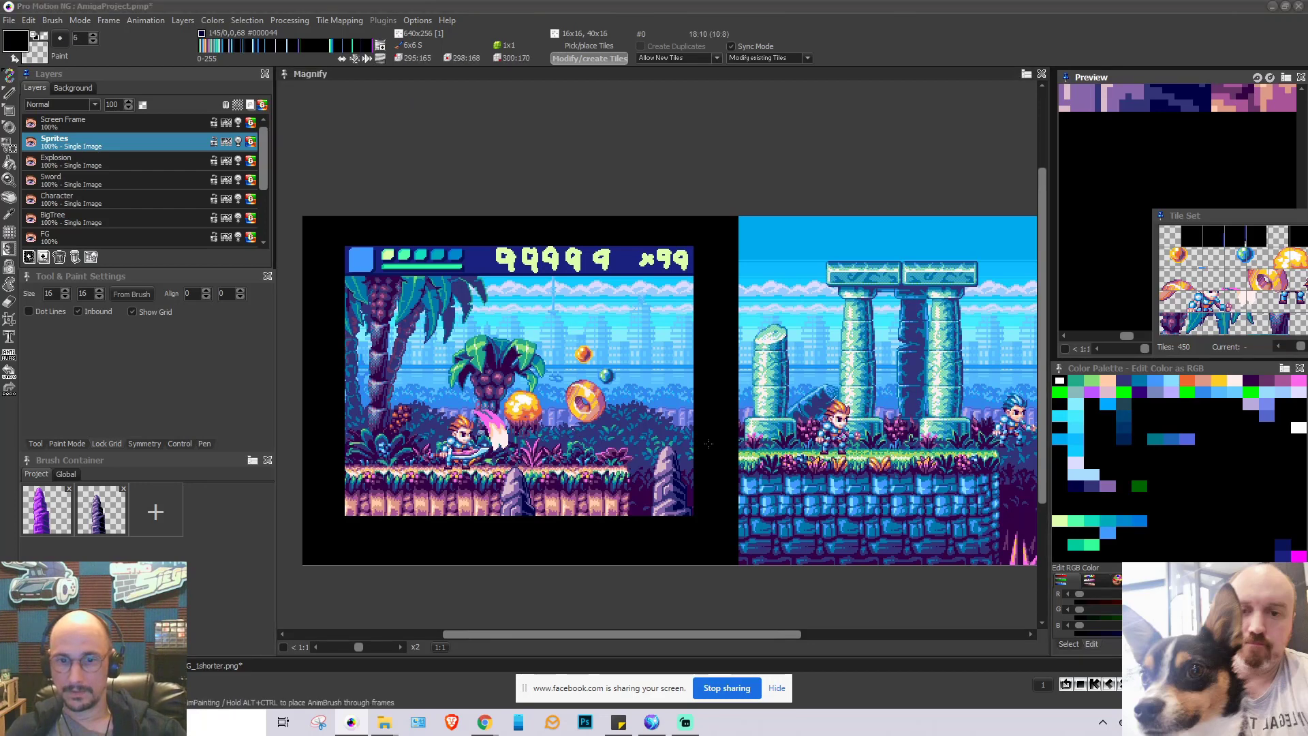
click(31, 123)
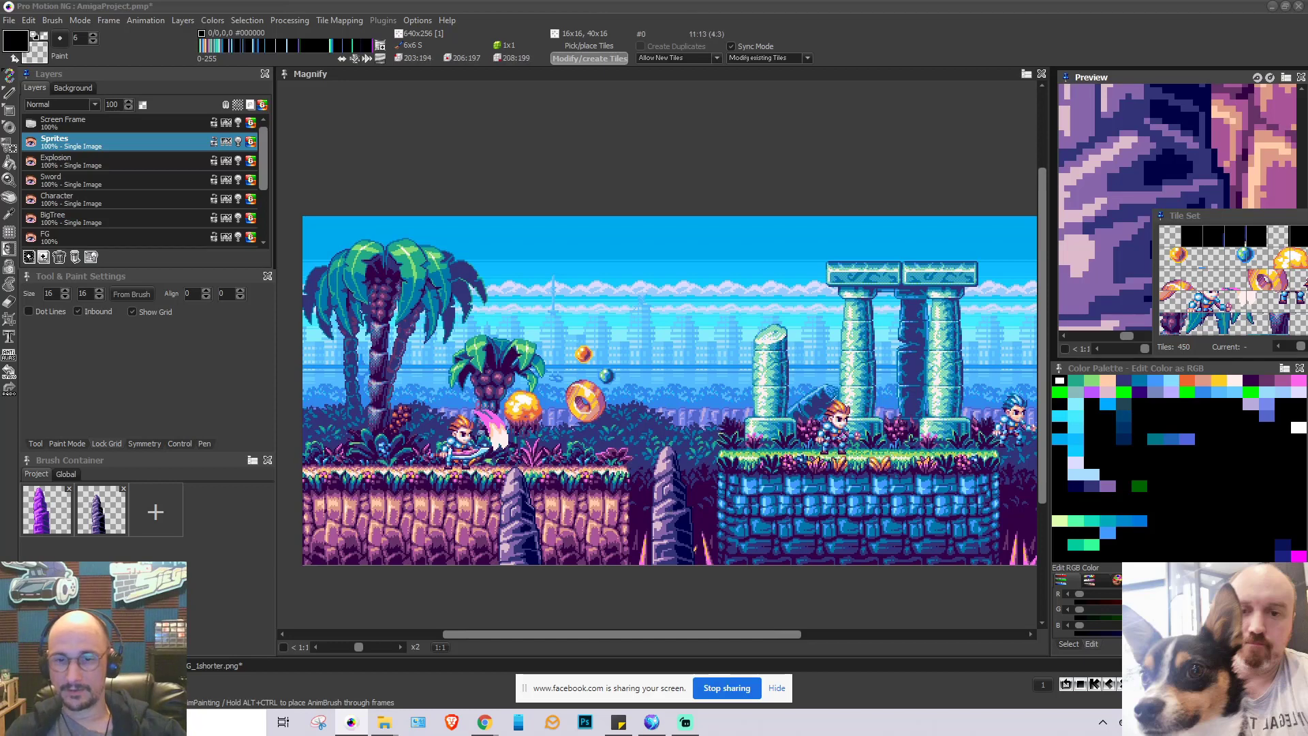
Save the edited BG_1shorter.png image
click(1272, 7)
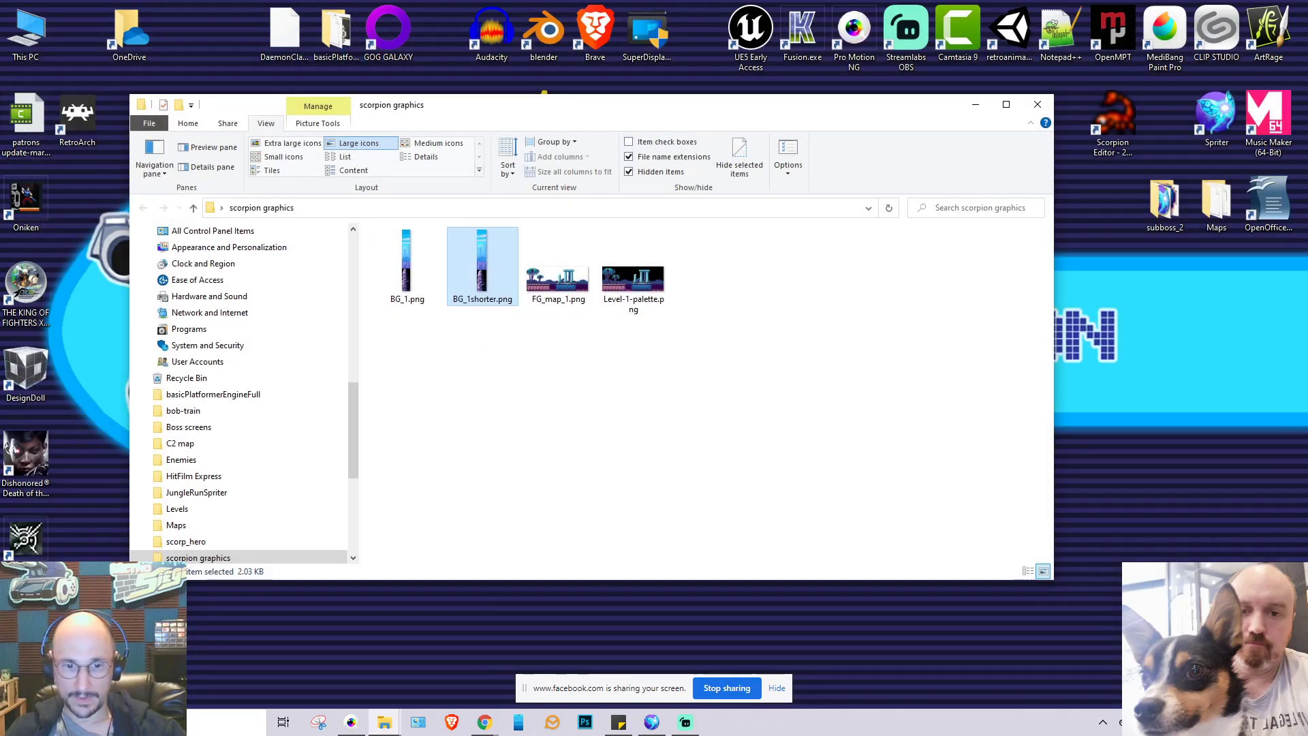
click(351, 722)
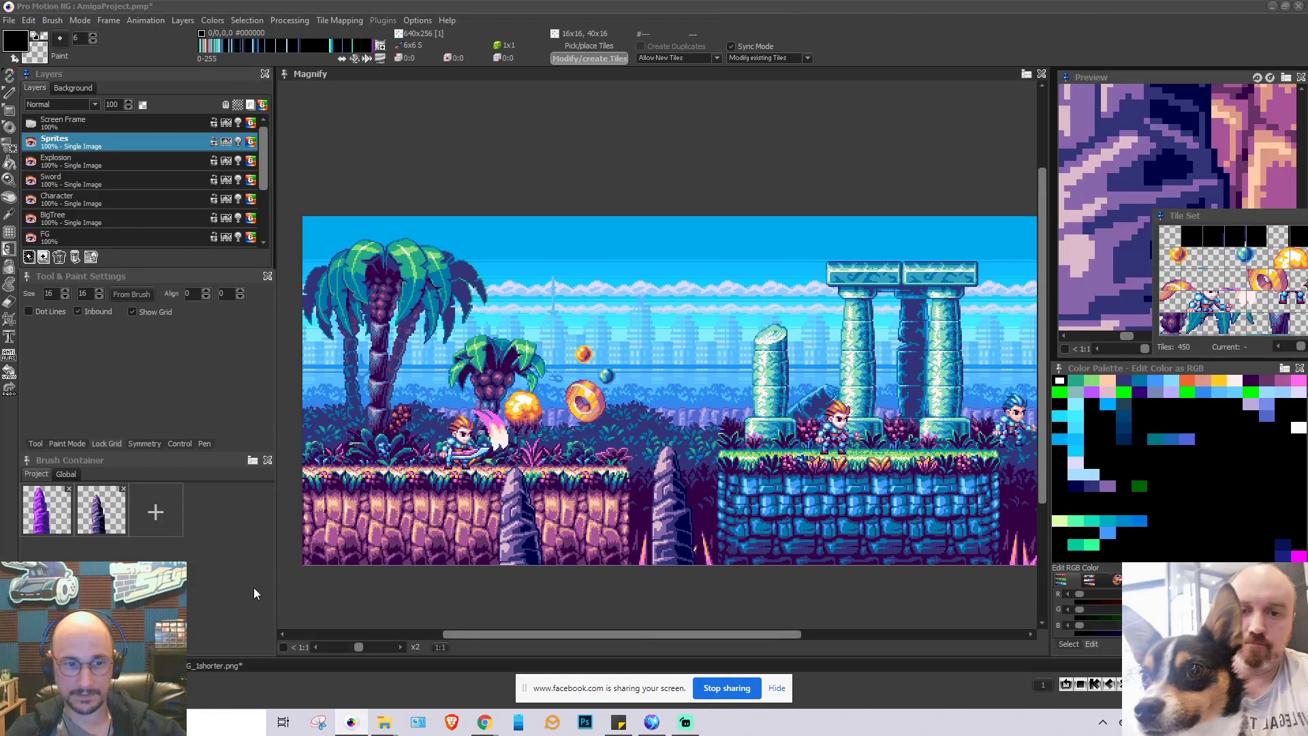
click(219, 665)
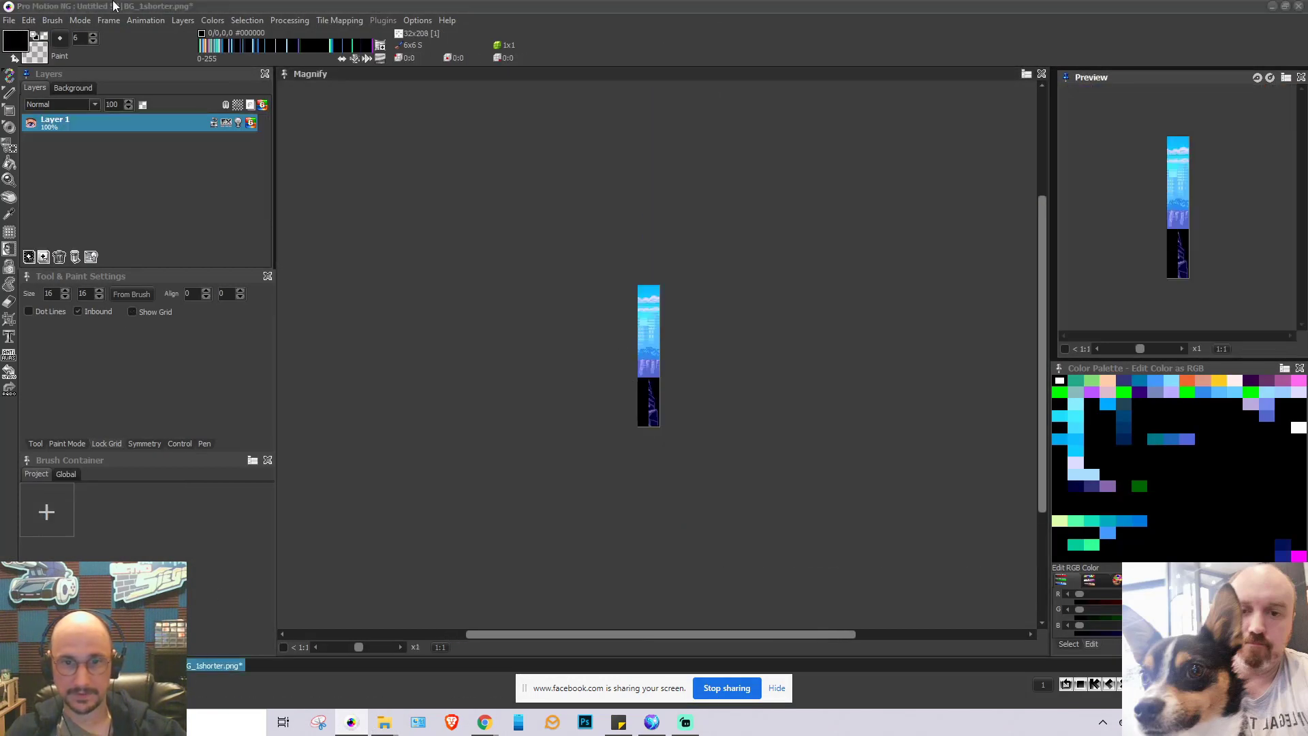
click(9, 20)
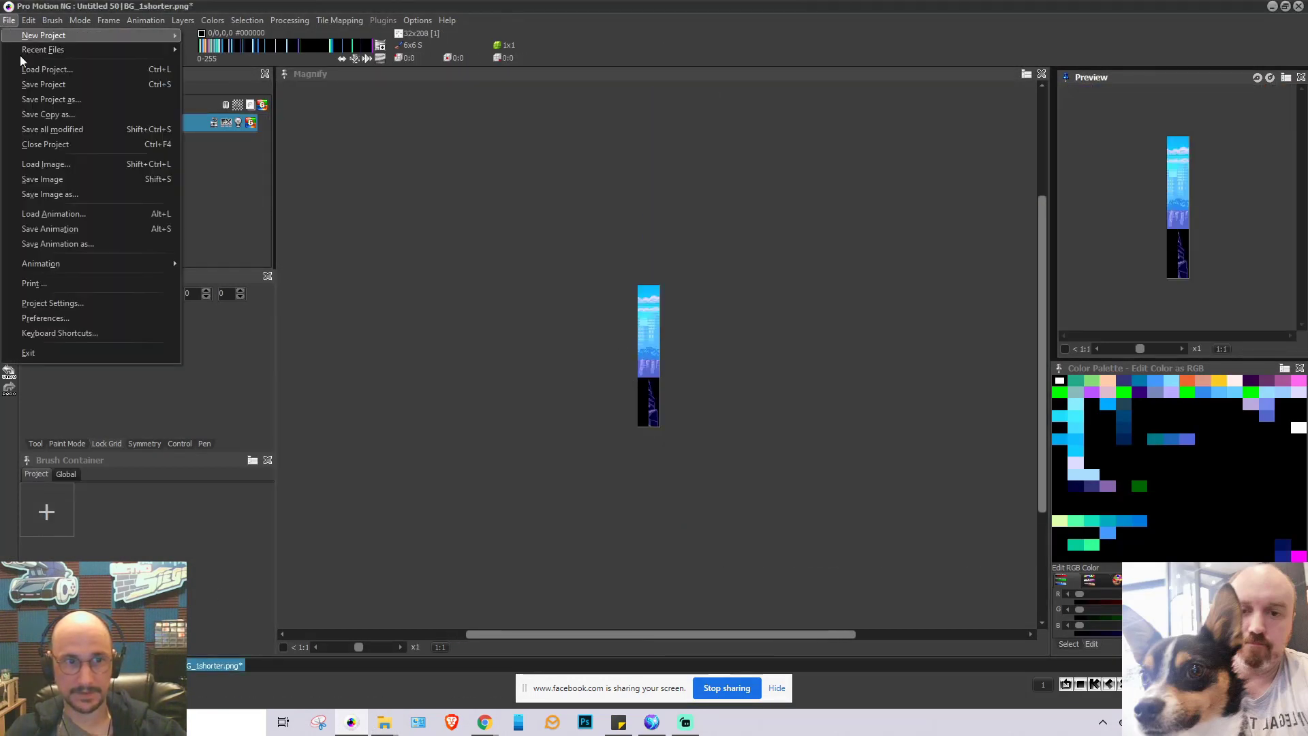
click(70, 179)
Review the saved background strip and go back to the scorpion graphics folder in File Explorer
scroll(634, 361, up, 3)
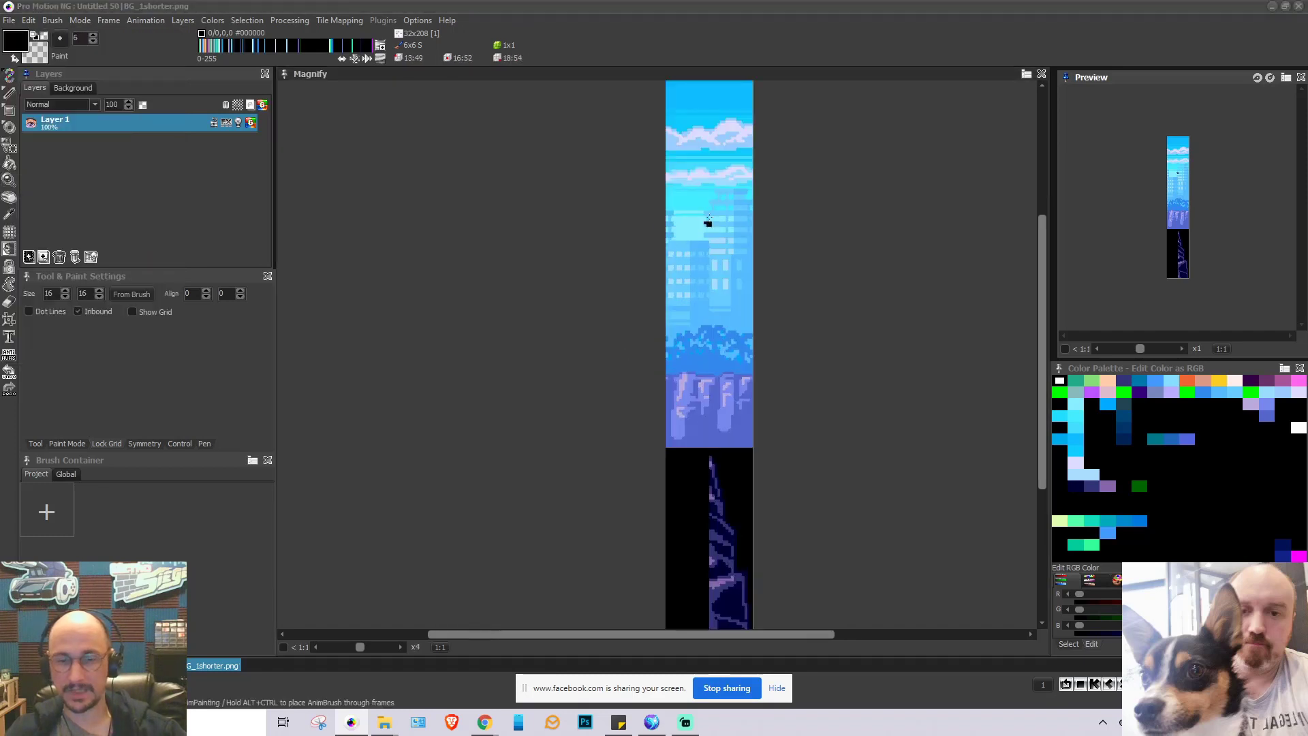
key(period)
scroll(651, 272, down, 1)
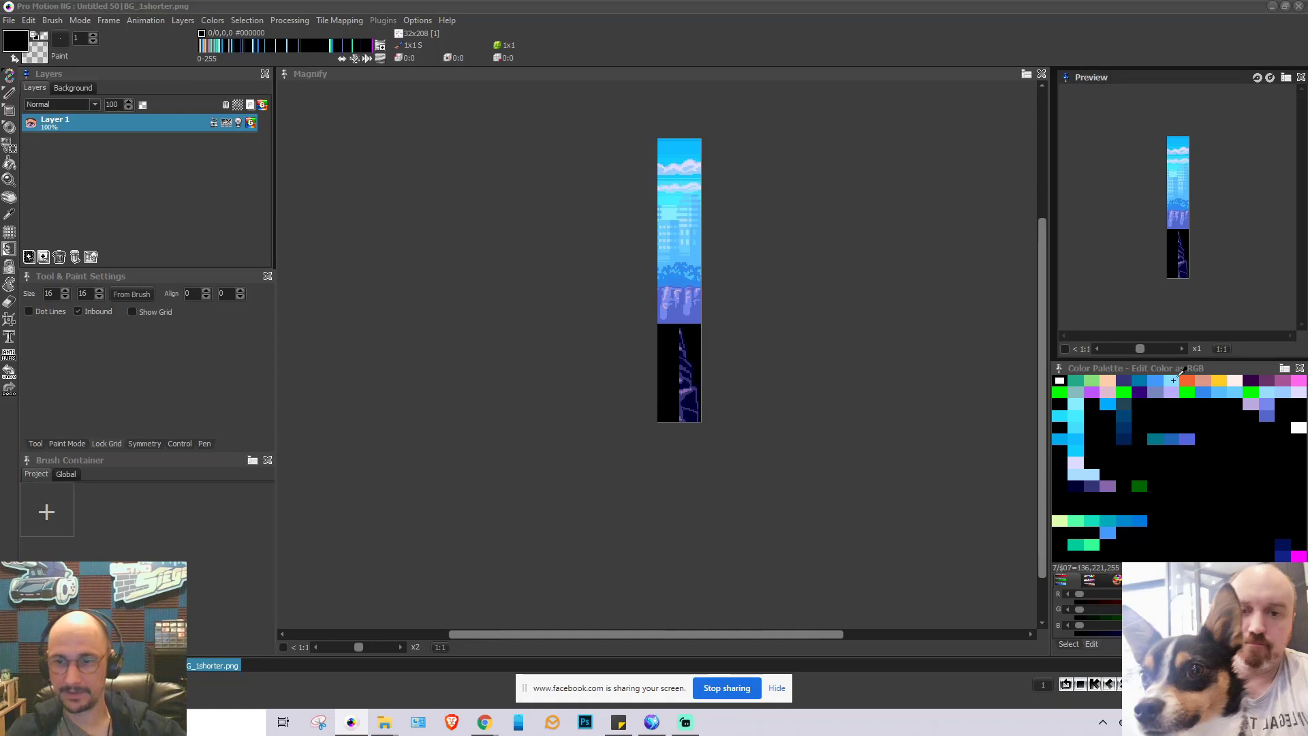
scroll(607, 170, up, 1)
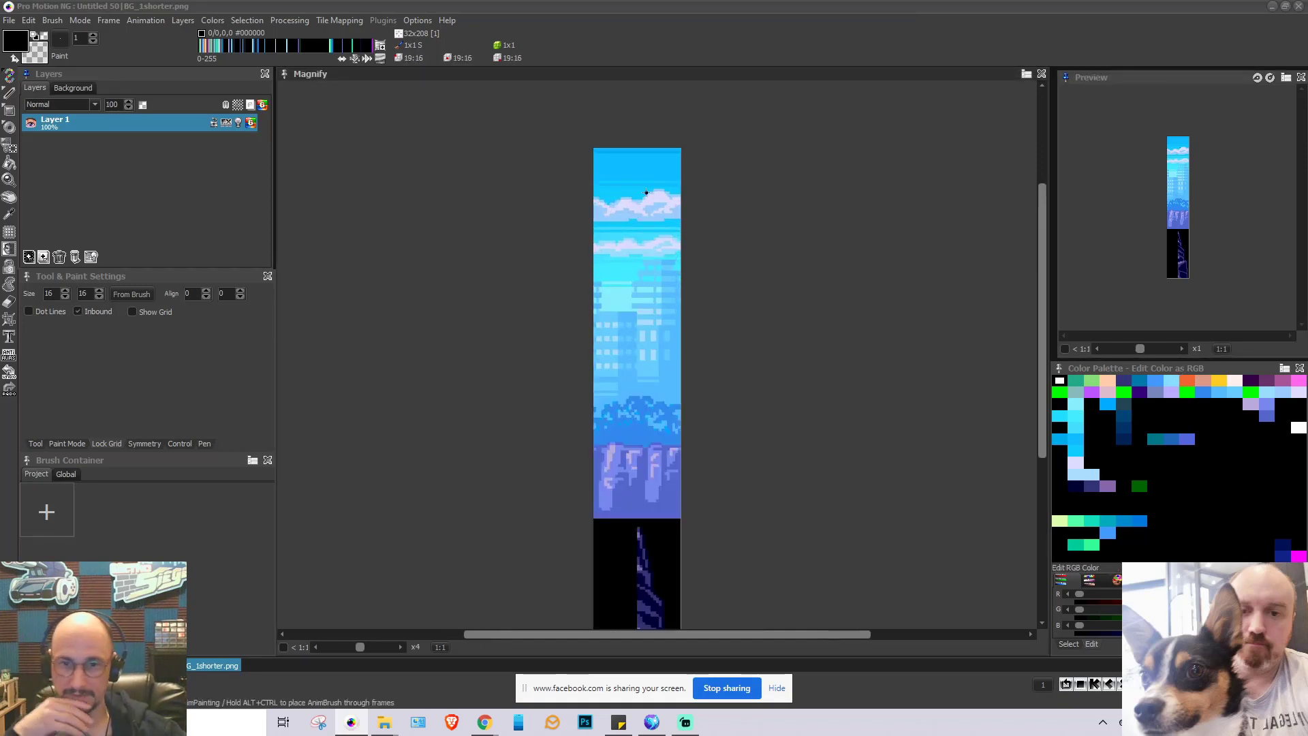
scroll(673, 245, down, 1)
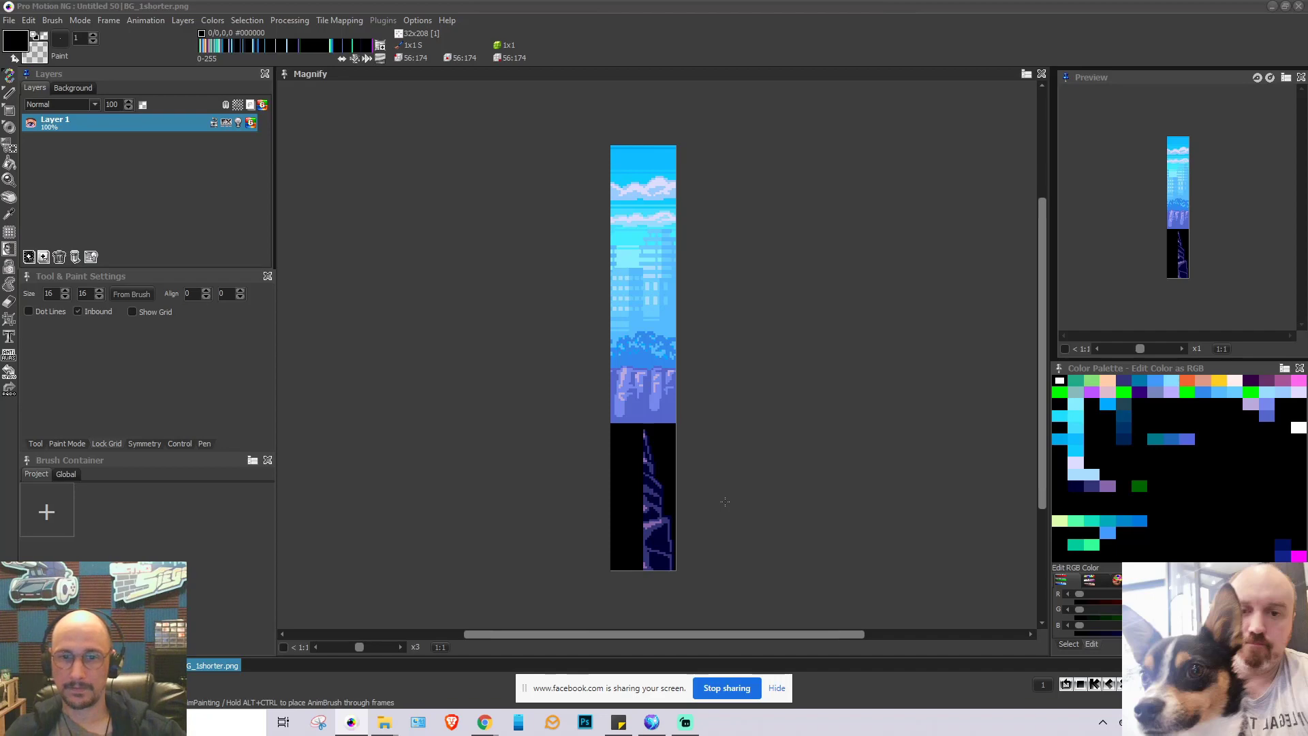
click(1271, 6)
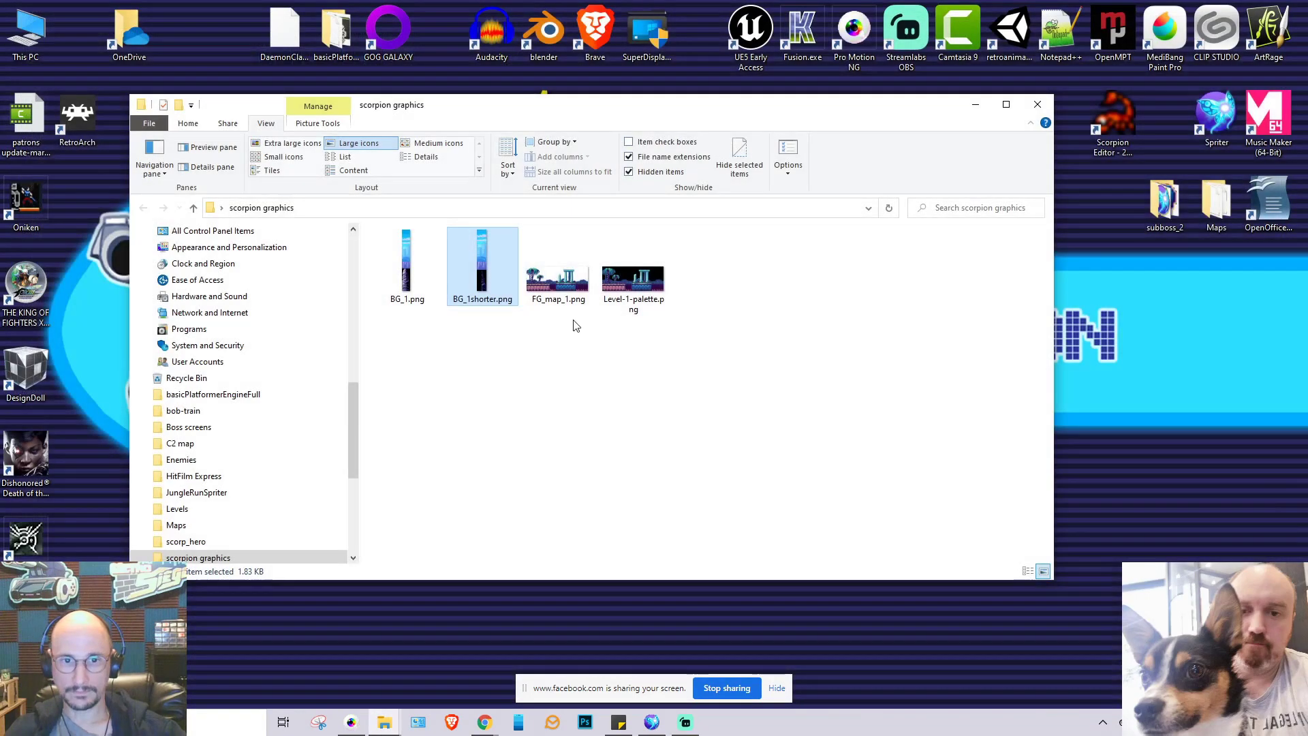
Open FG_map_1.png from the scorpion graphics folder in Photos and examine the foreground artwork up close
mouse_move(516, 298)
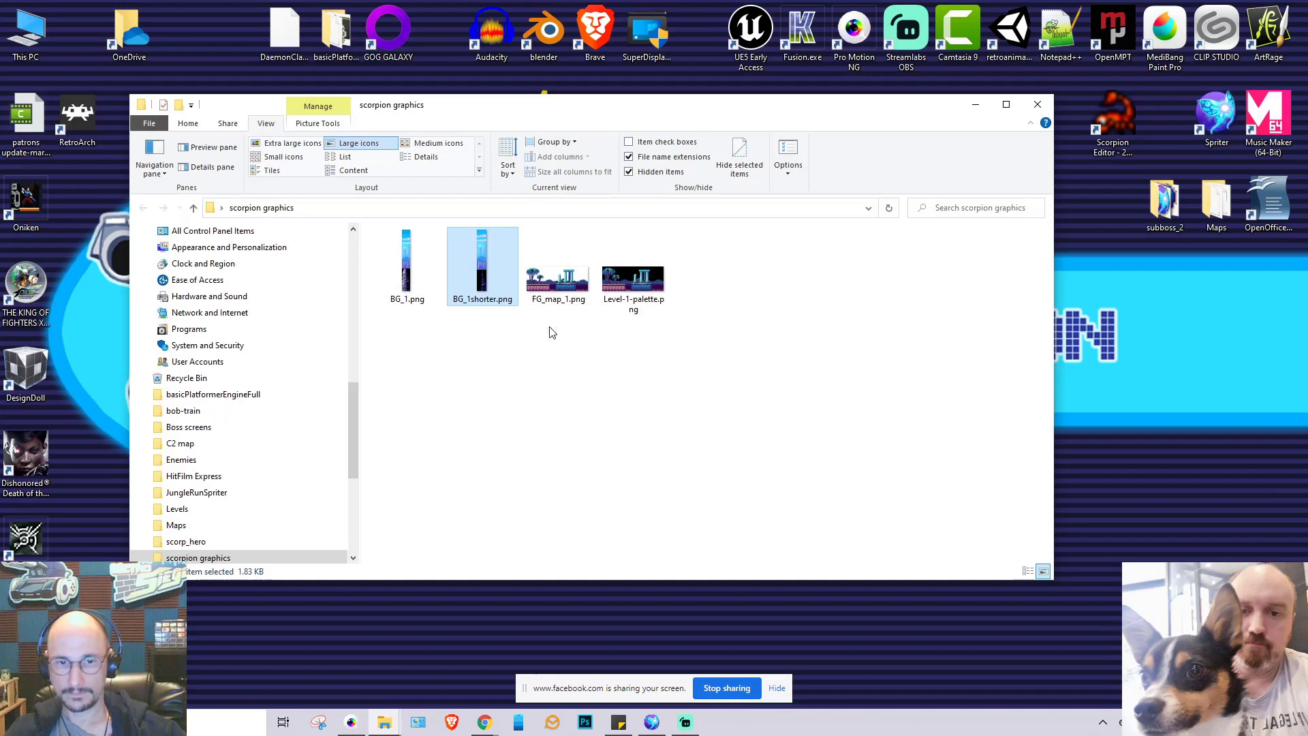
click(552, 297)
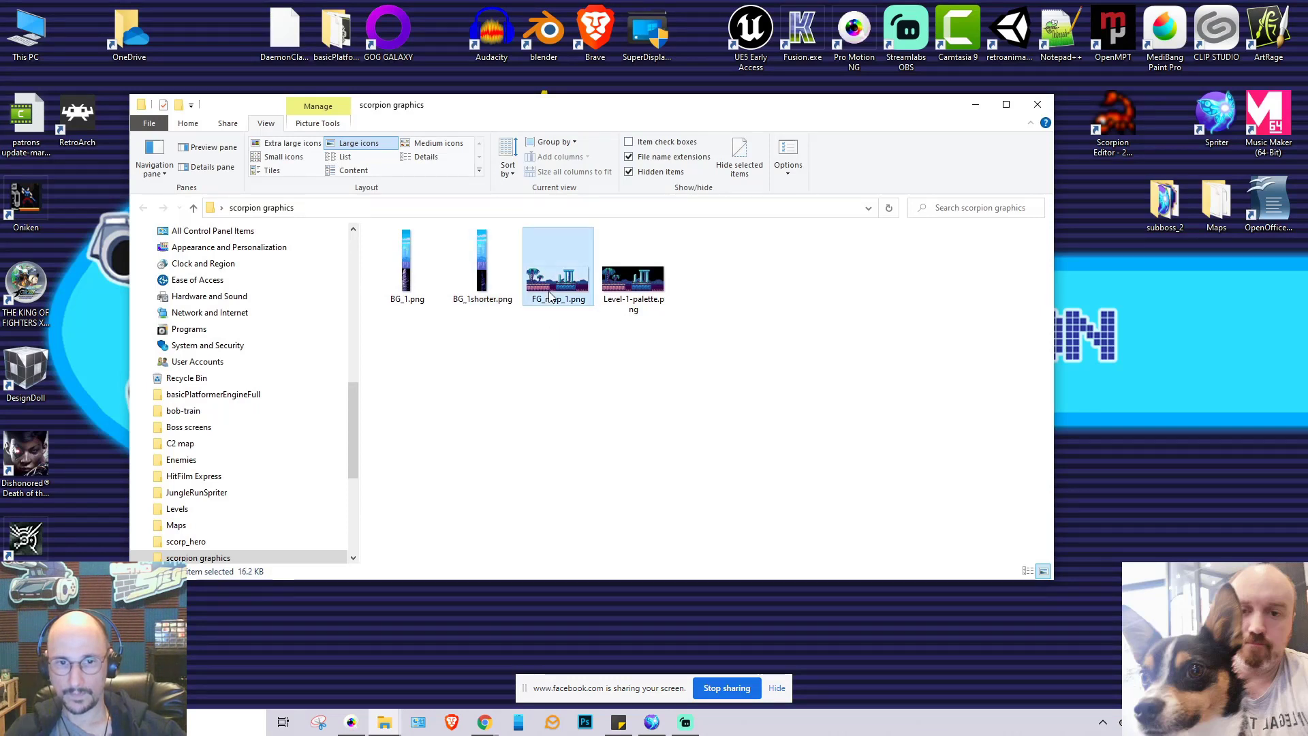
click(475, 283)
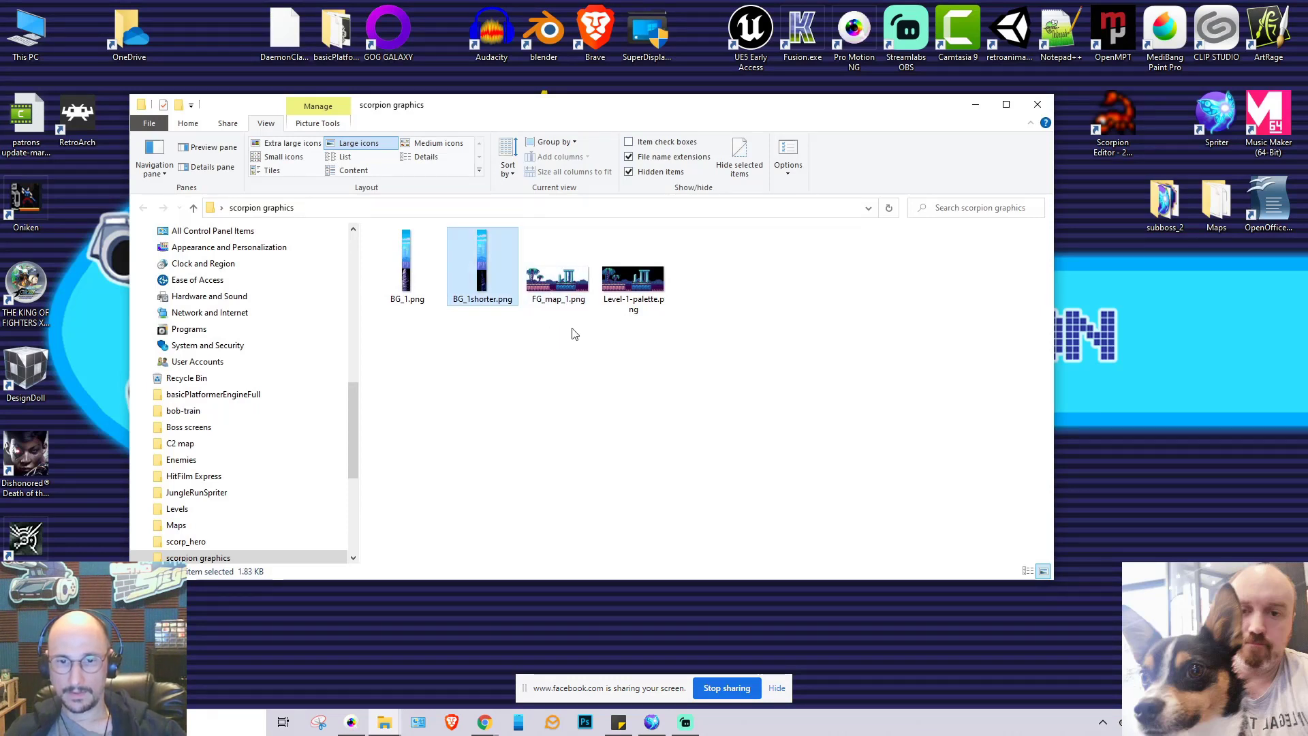
double_click(539, 298)
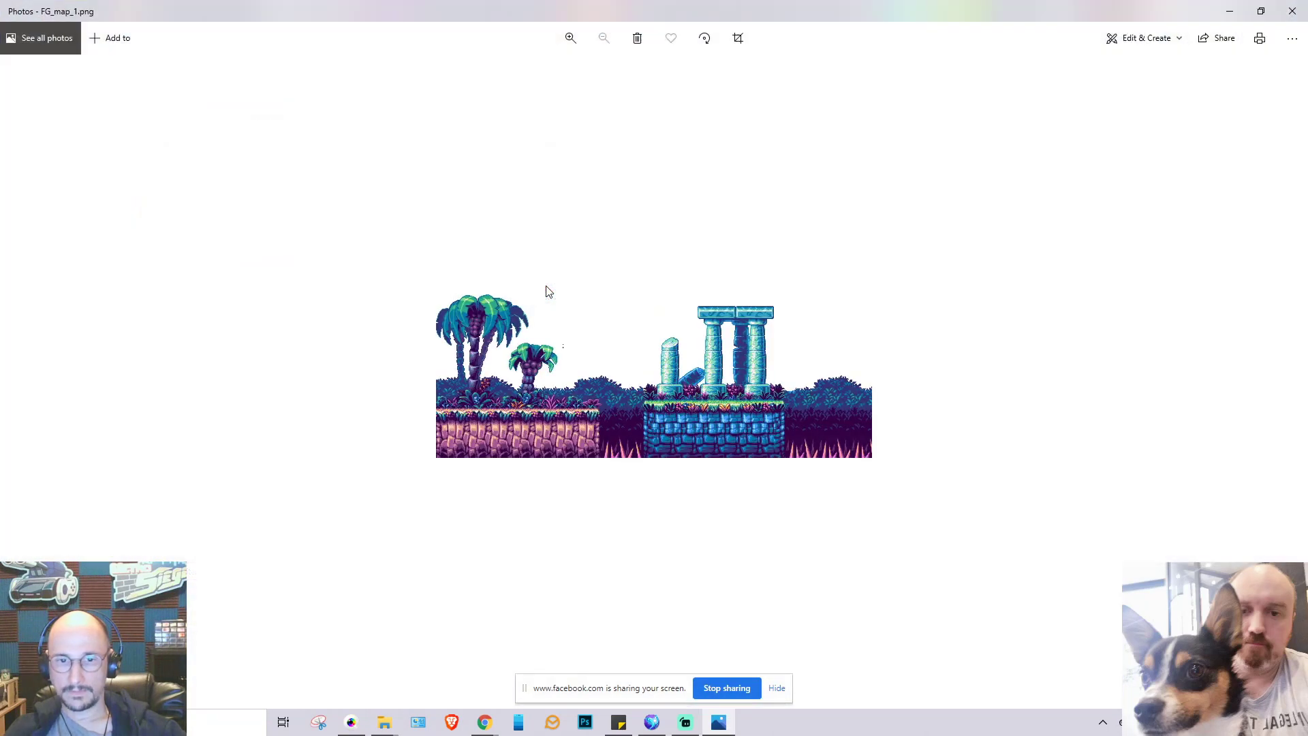
scroll(681, 430, up, 4)
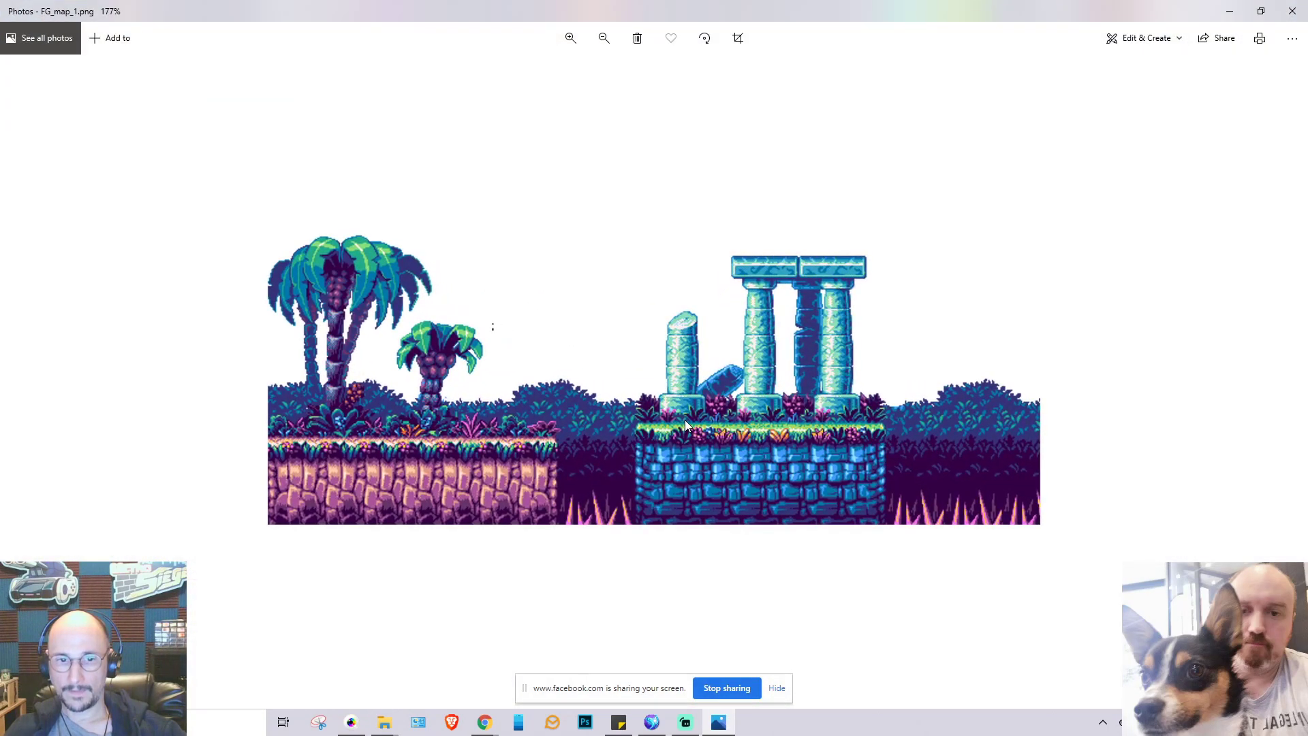
click(1292, 11)
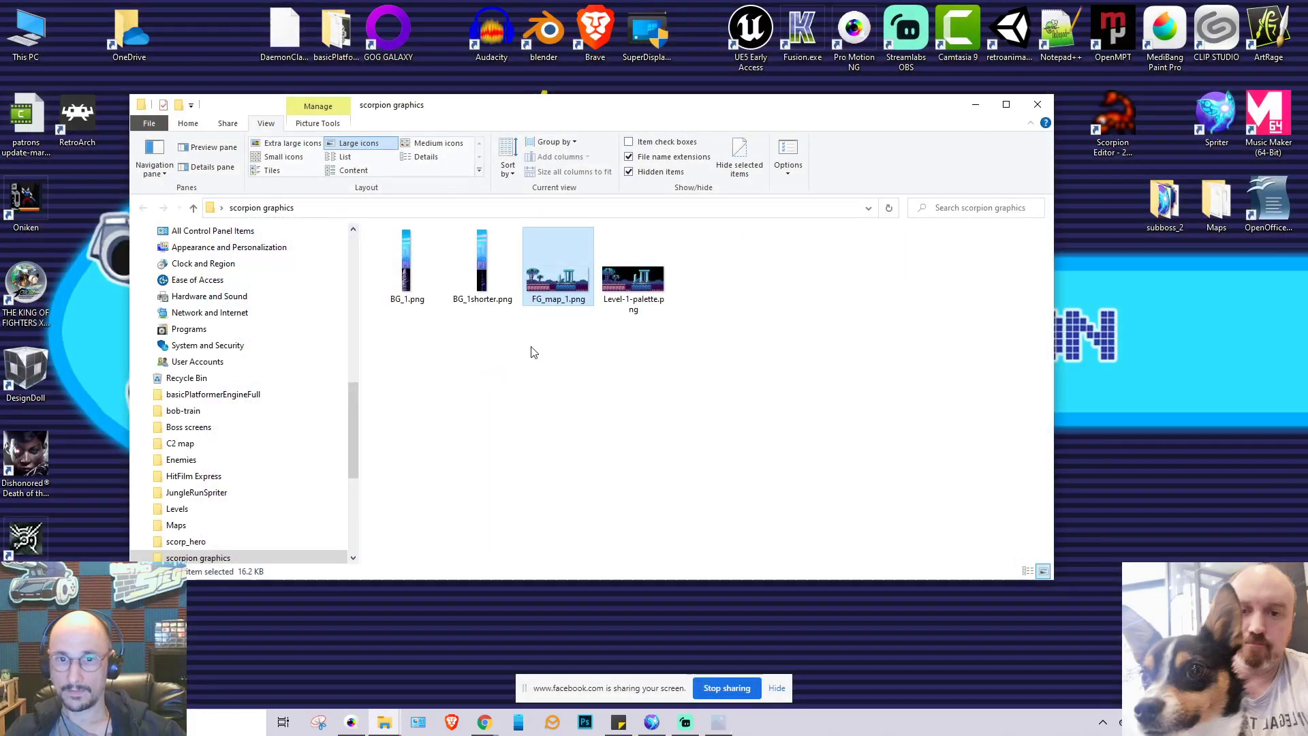
Load FG_map_1.png into Pro Motion NG and erase the stray black pixels between the small palm and the broken column with the transparent color
drag(551, 272, 702, 208)
scroll(626, 383, down, 4)
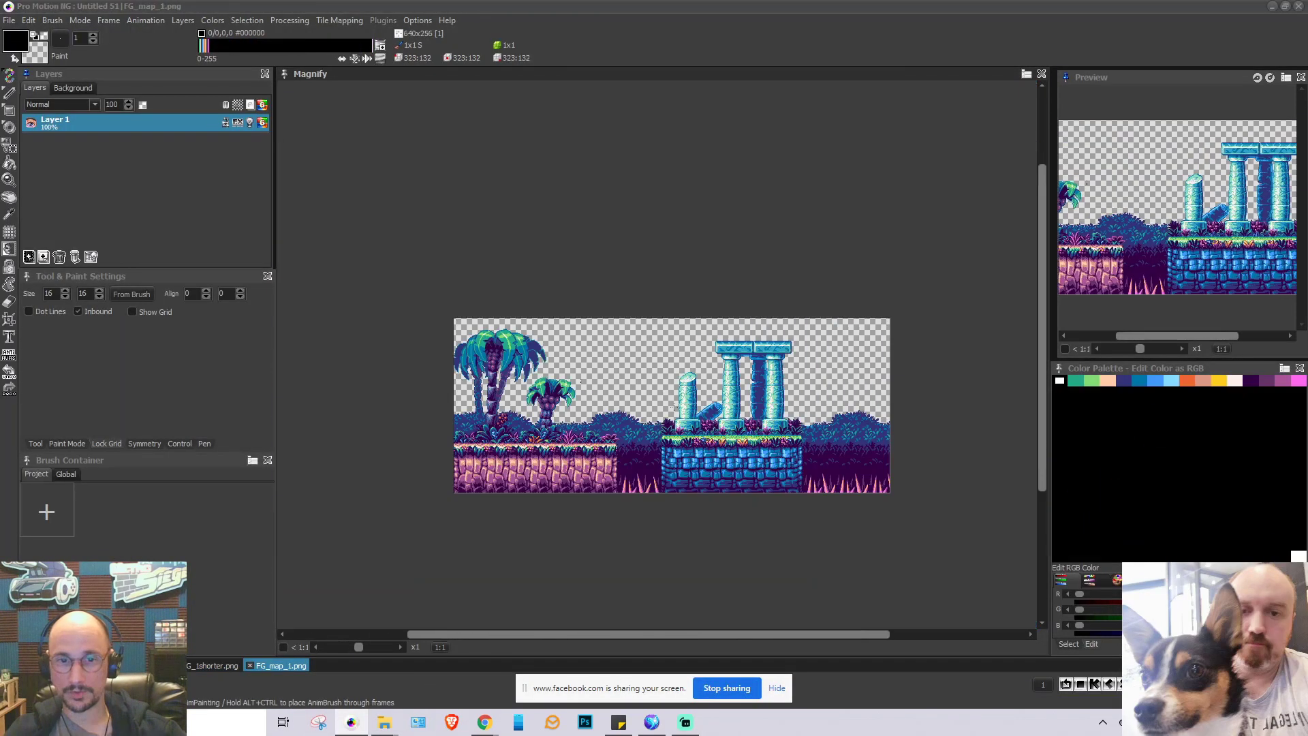
scroll(543, 395, up, 4)
scroll(500, 374, down, 2)
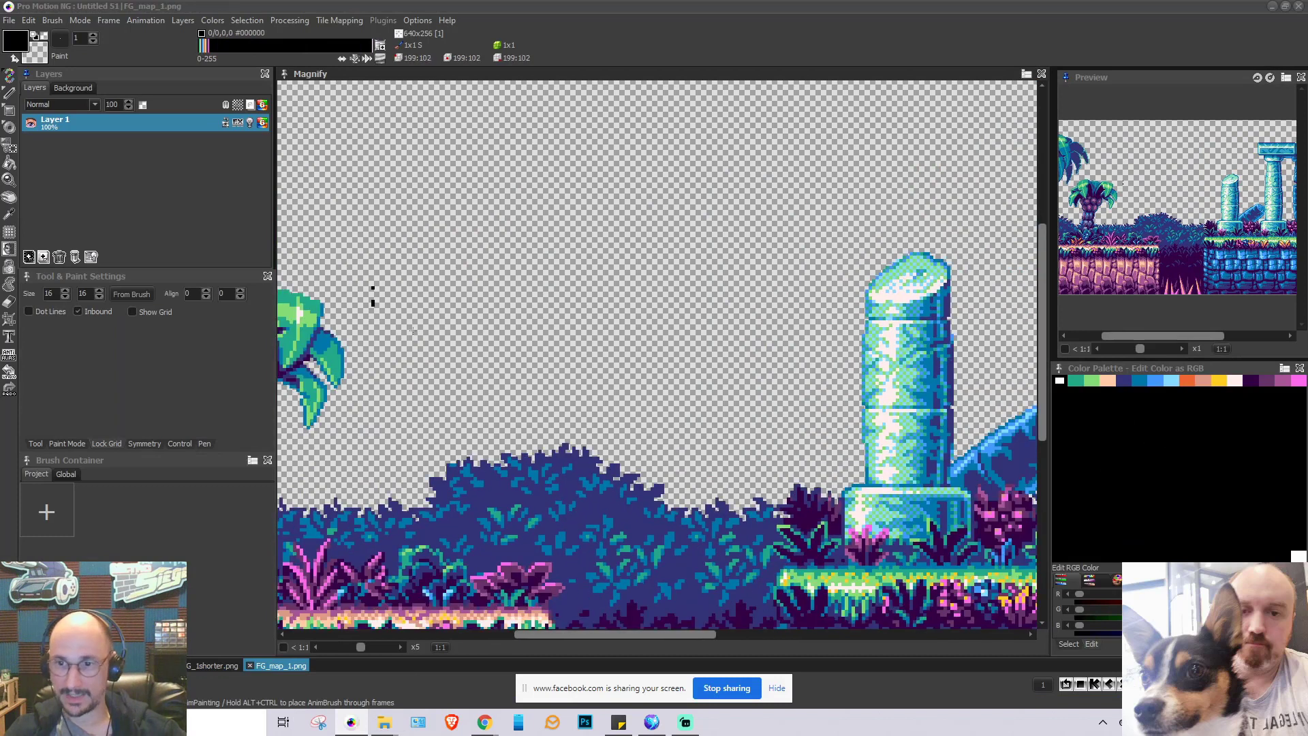
drag(359, 259, 385, 327)
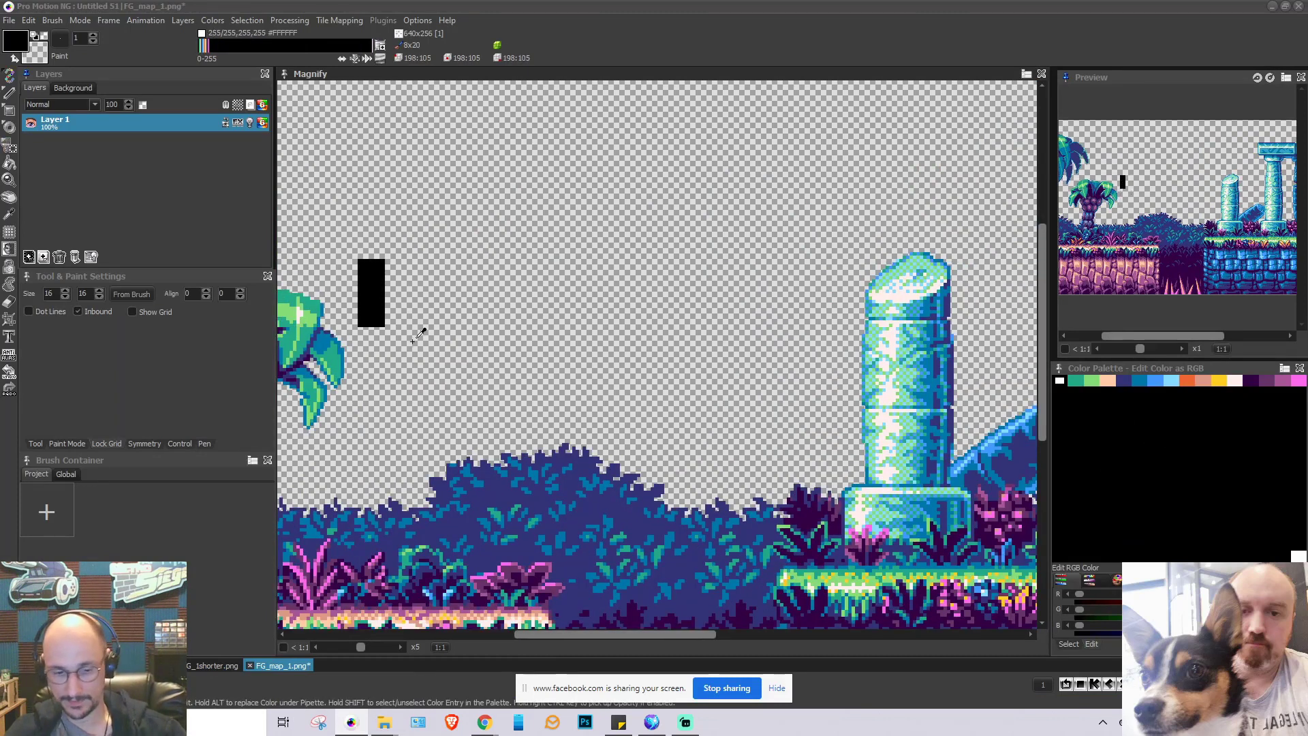
key(ctrl+z)
key(r)
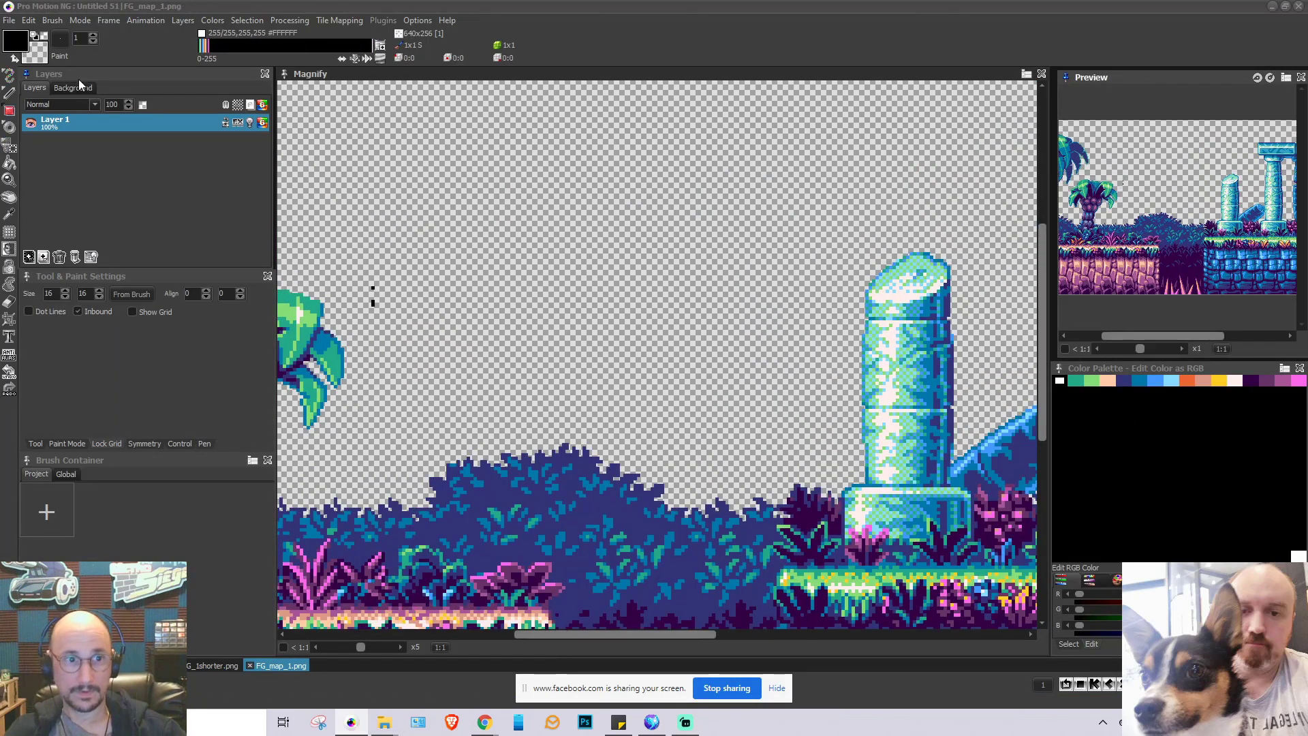
click(45, 35)
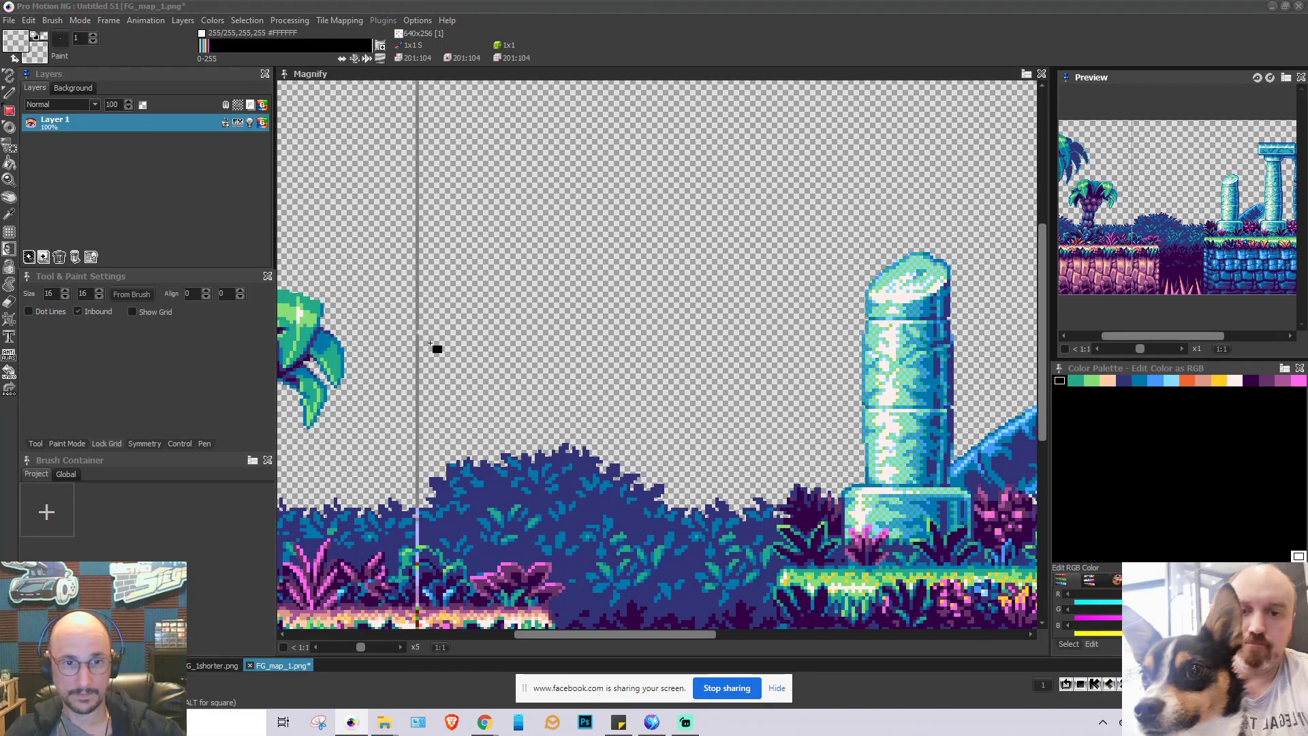
key(d)
scroll(606, 320, down, 4)
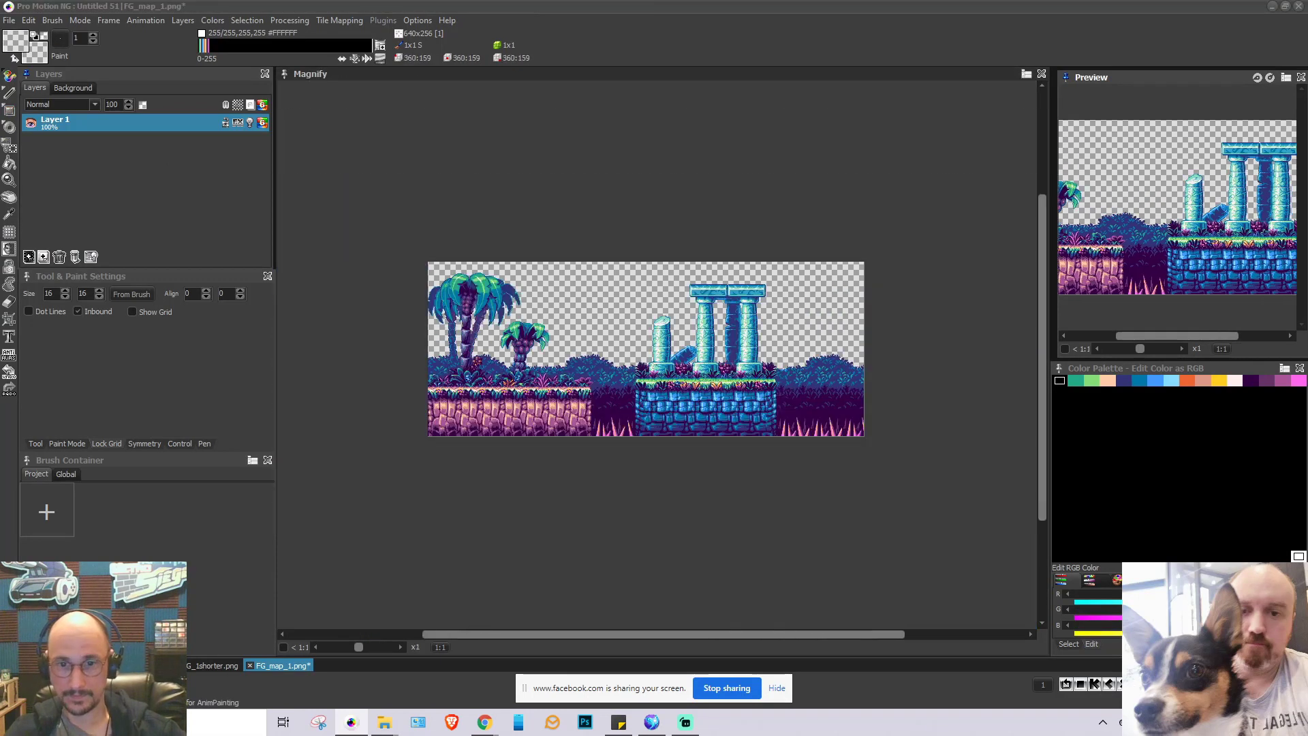
Save the cleaned FG_map_1.png image and return to the scorpion graphics folder
click(9, 20)
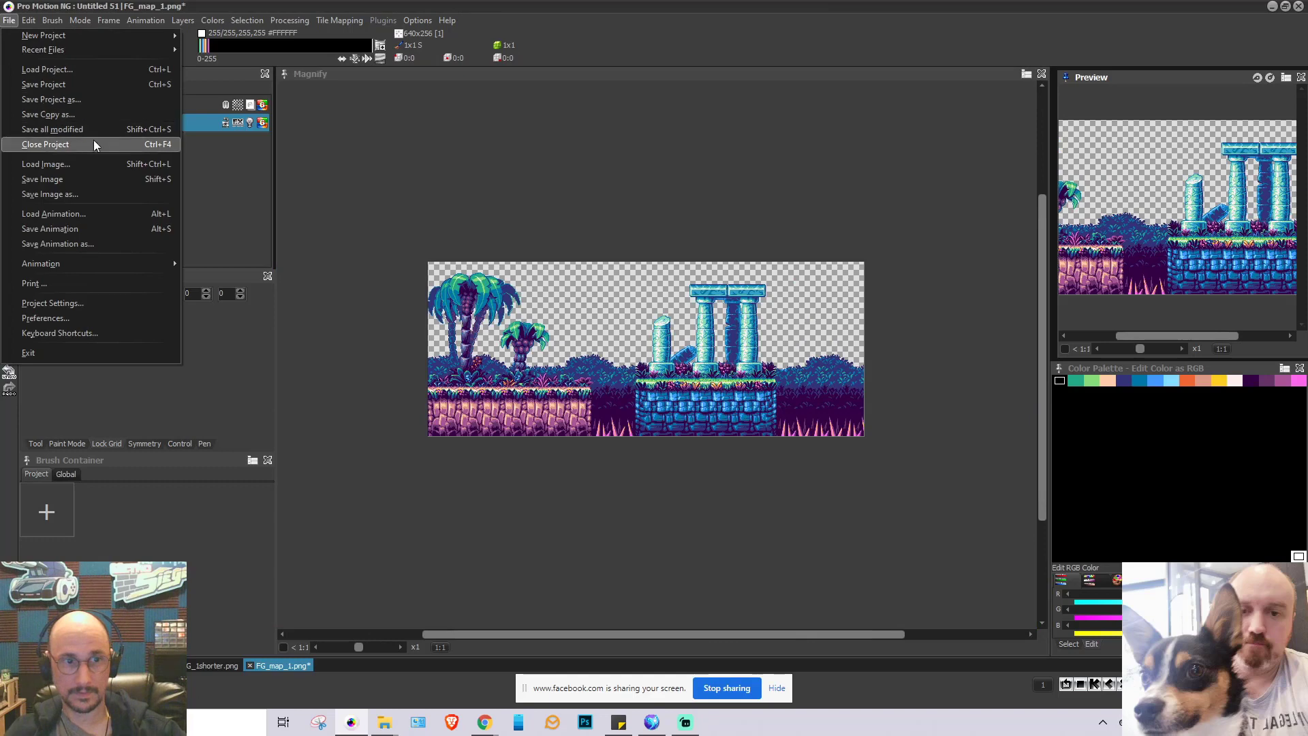
click(86, 179)
click(1041, 74)
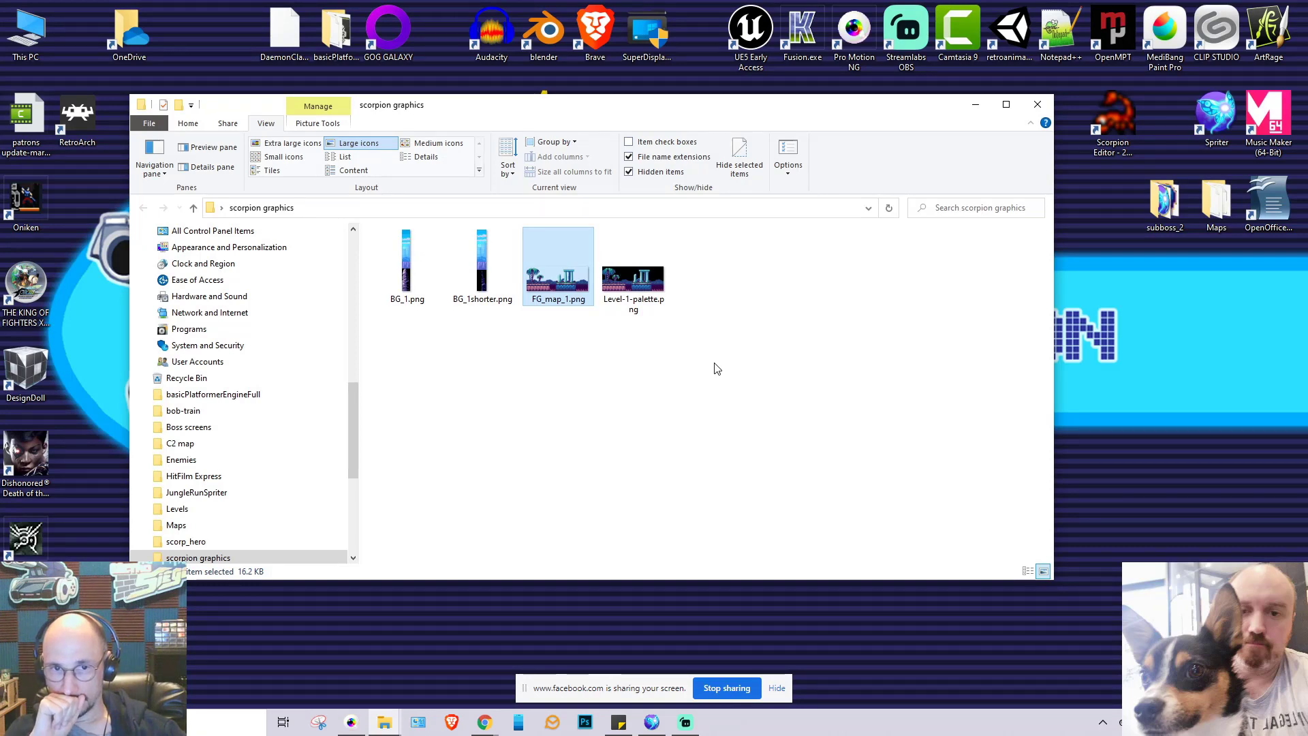
Check the saved FG_map_1.png in Photos at higher magnification for leftover stray pixels
double_click(555, 295)
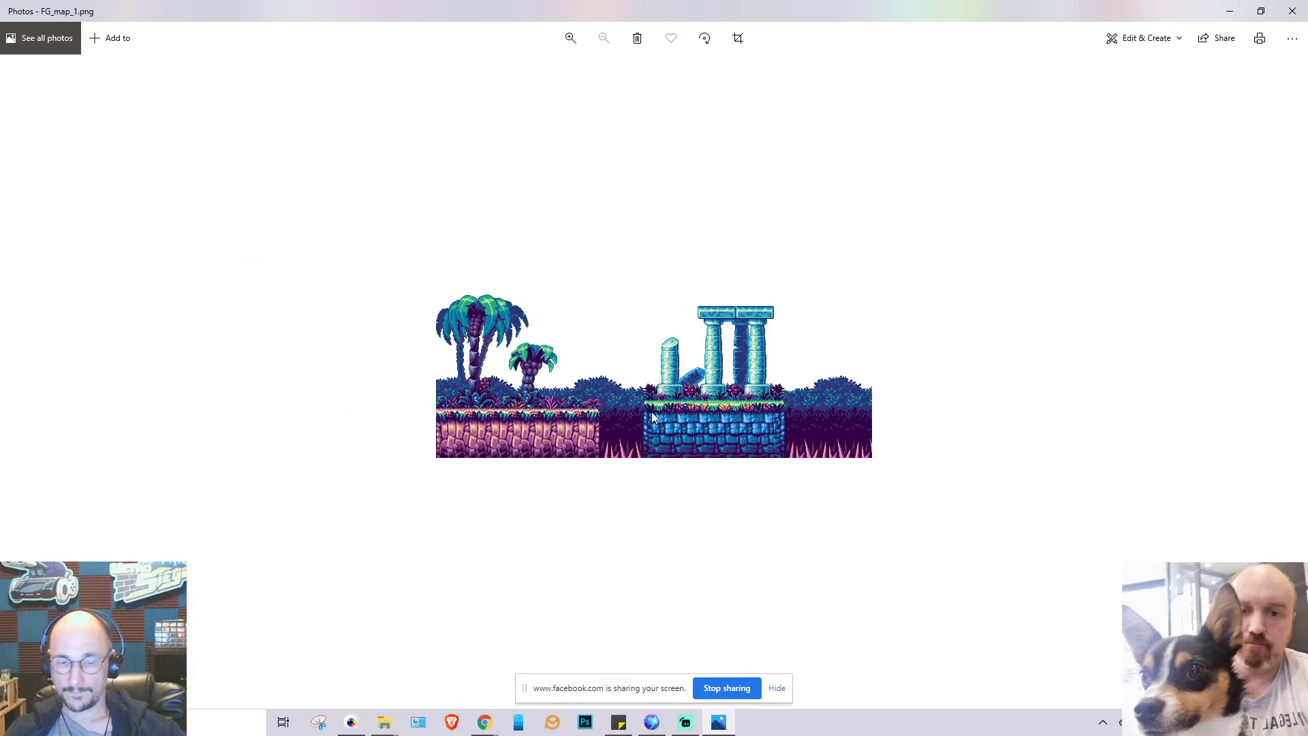
scroll(660, 399, up, 3)
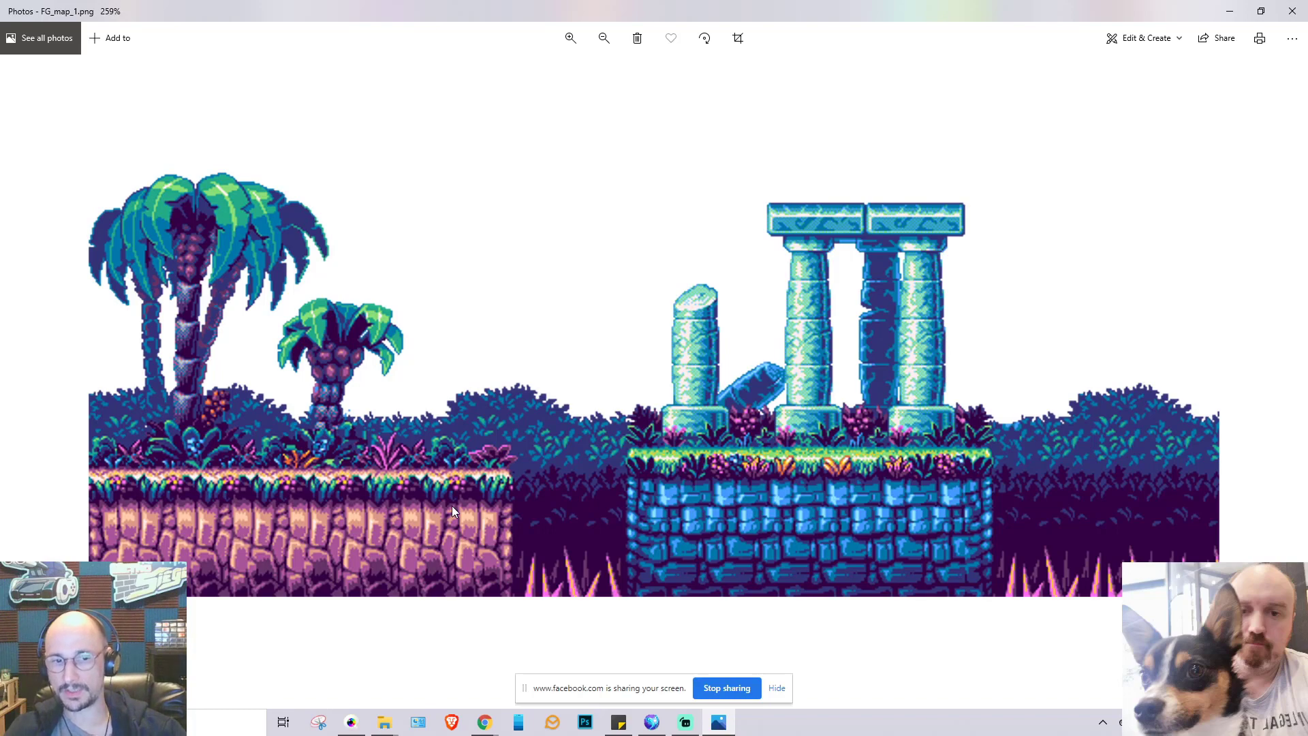
click(1293, 11)
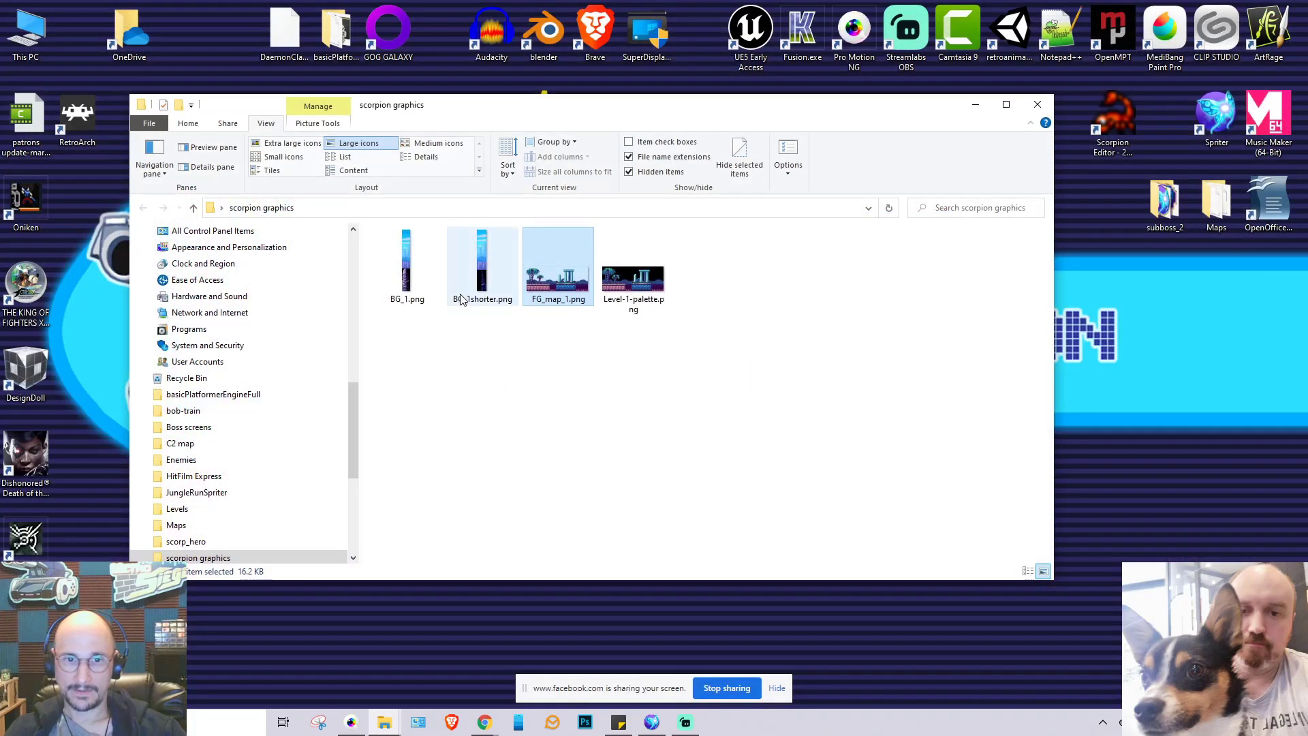
Switch back to Pro Motion NG and recolor the stray light blue pixel beside the small palm's trunk dark blue (#333377)
click(351, 722)
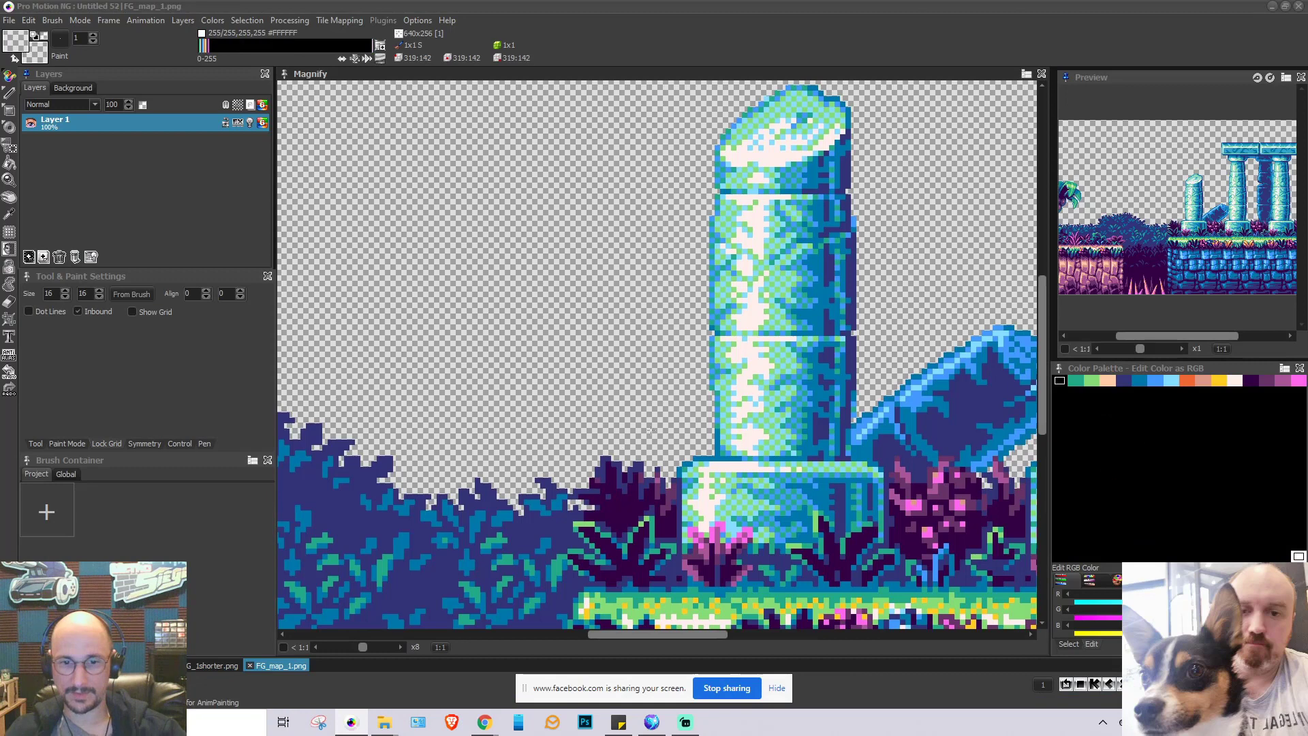
scroll(719, 340, down, 5)
scroll(450, 409, up, 7)
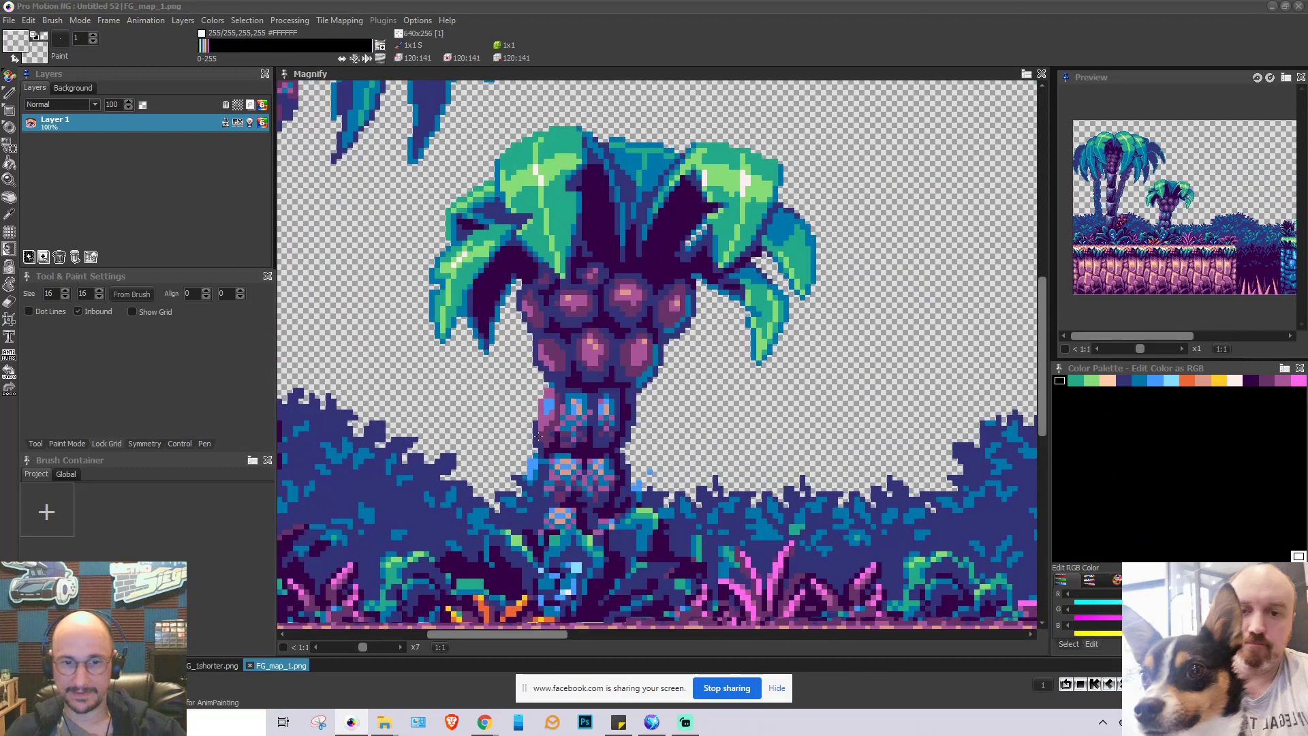
click(655, 474)
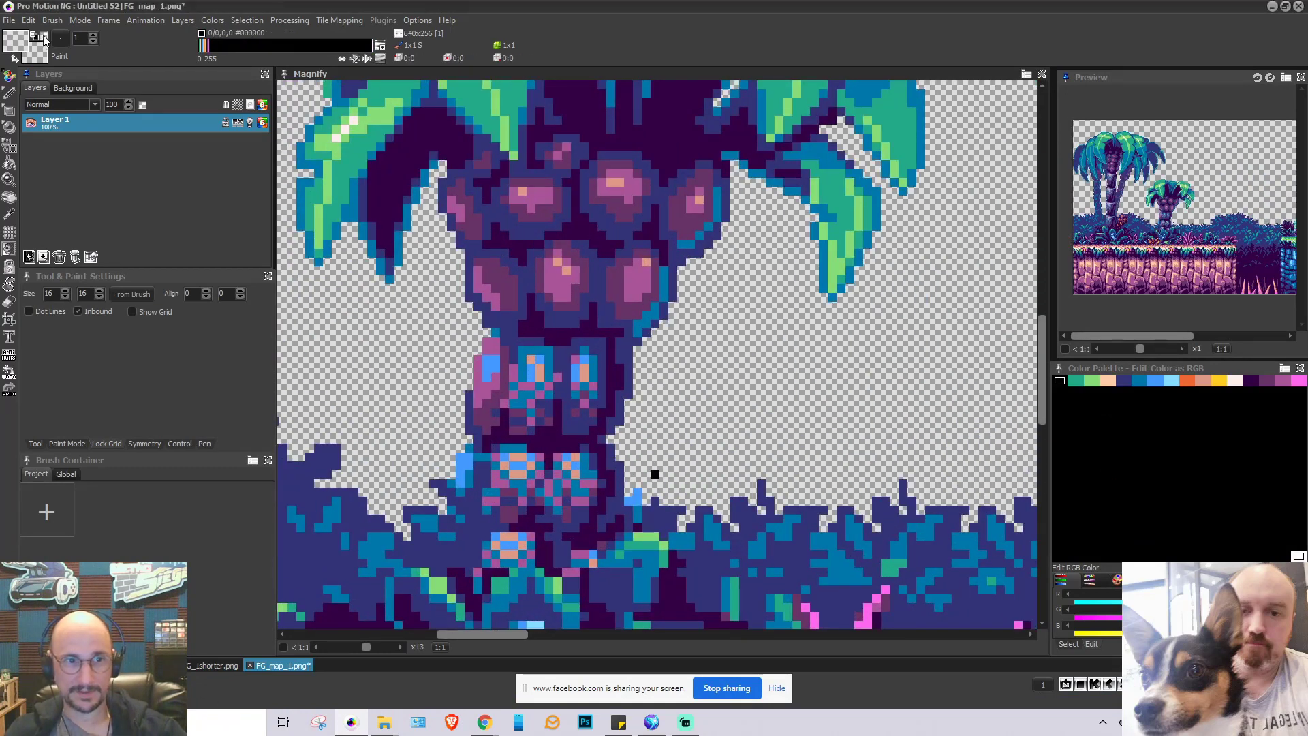
click(1124, 379)
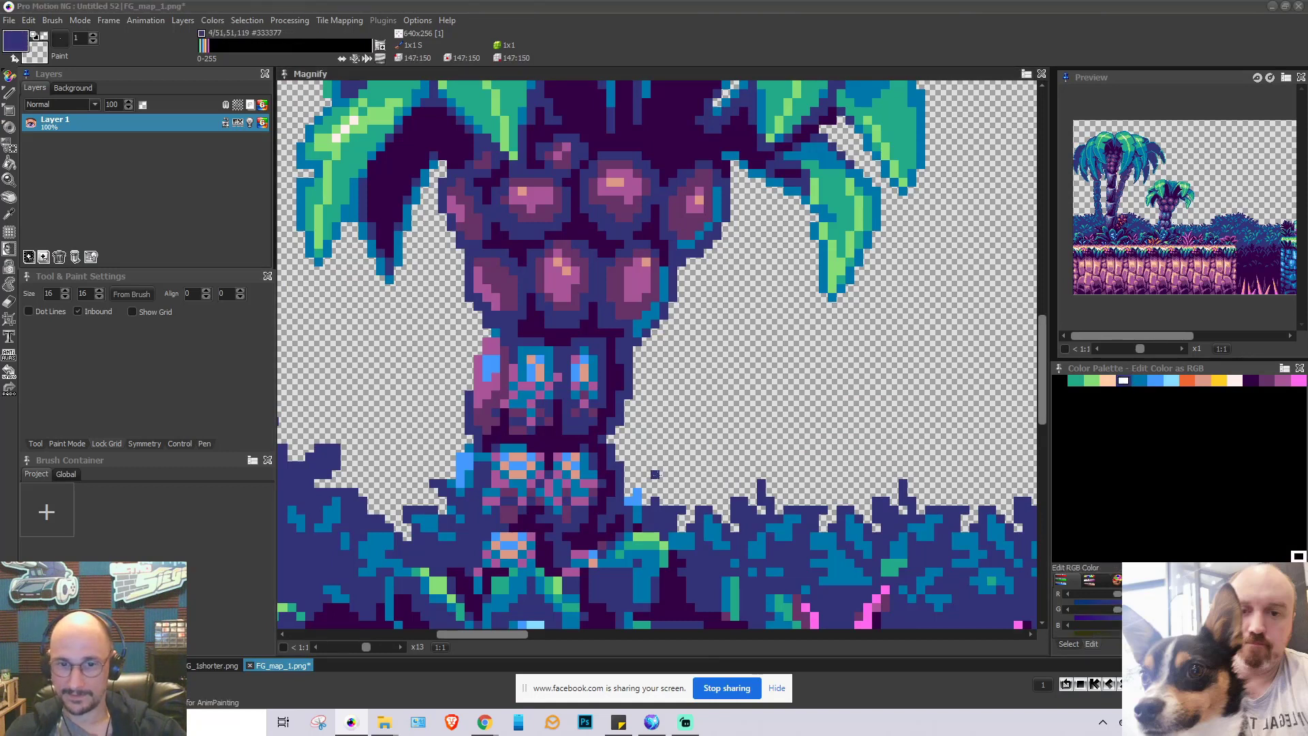
scroll(655, 475, down, 5)
Save the retouched FG_map_1.png image and minimize Pro Motion NG
click(9, 20)
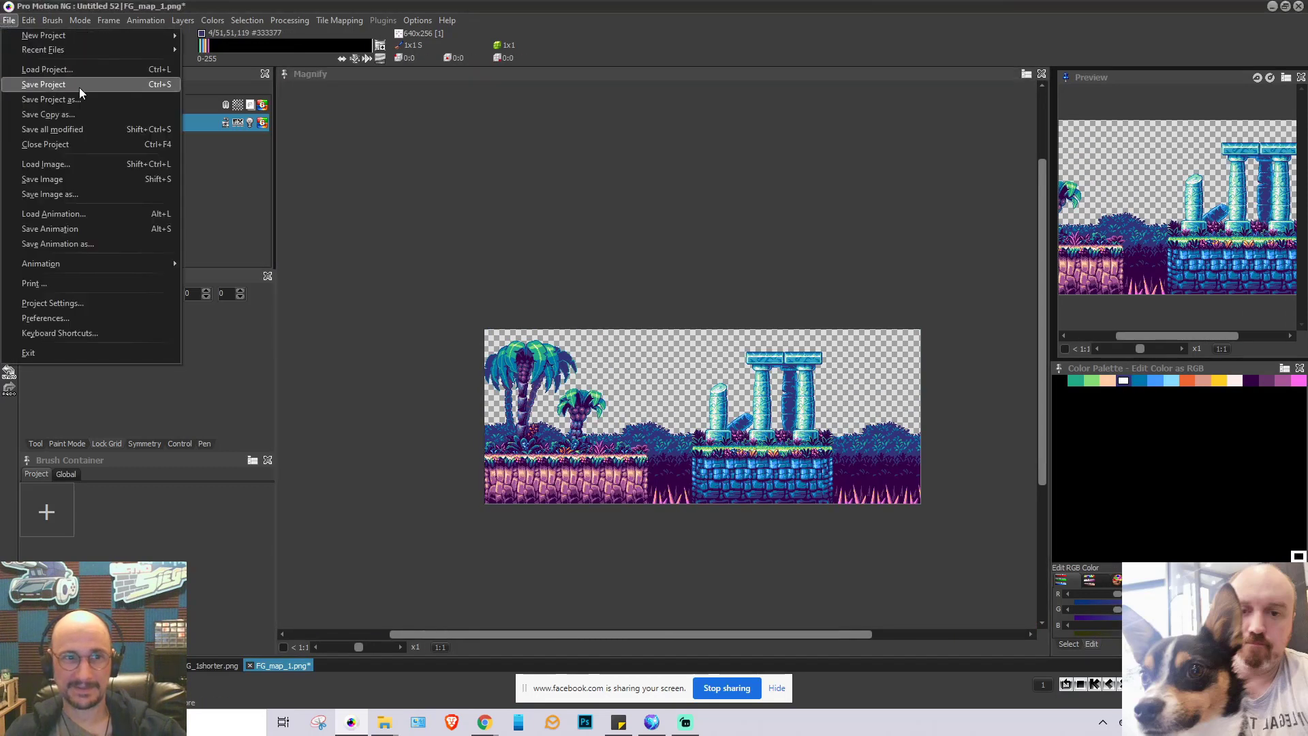
click(63, 178)
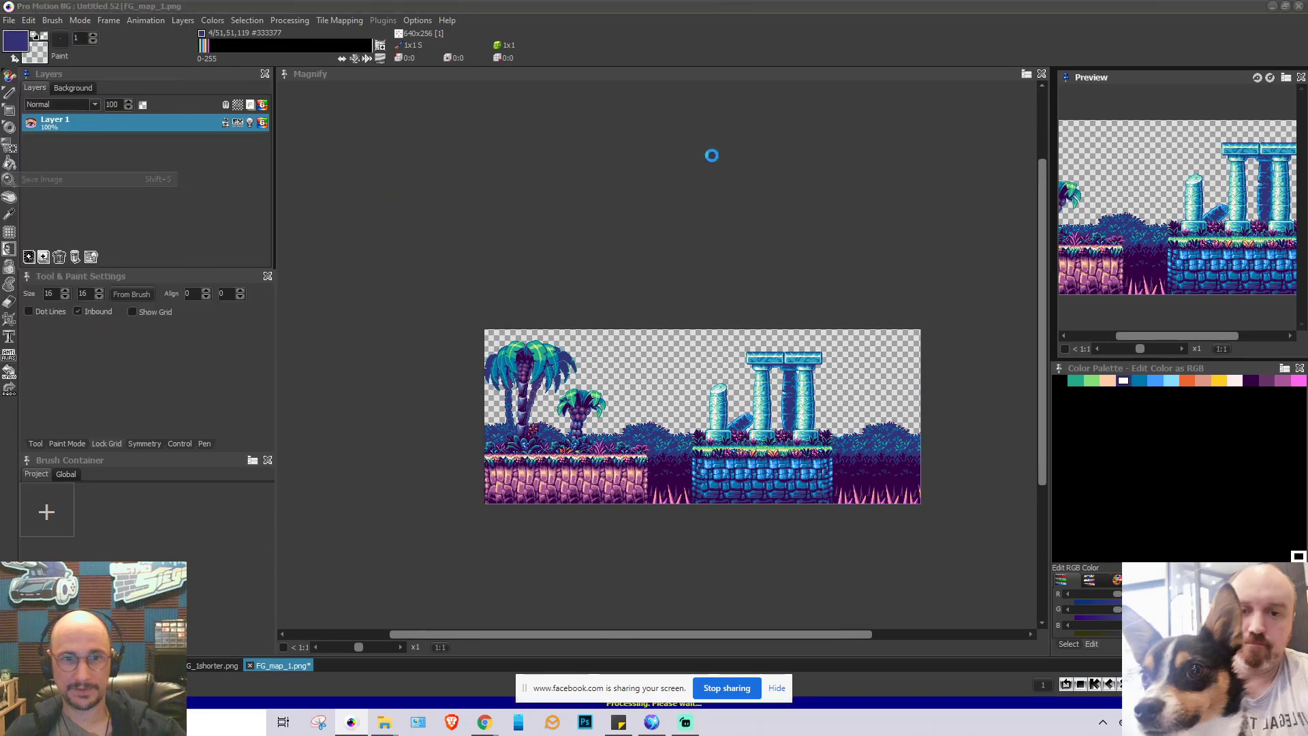
click(1044, 74)
click(1271, 6)
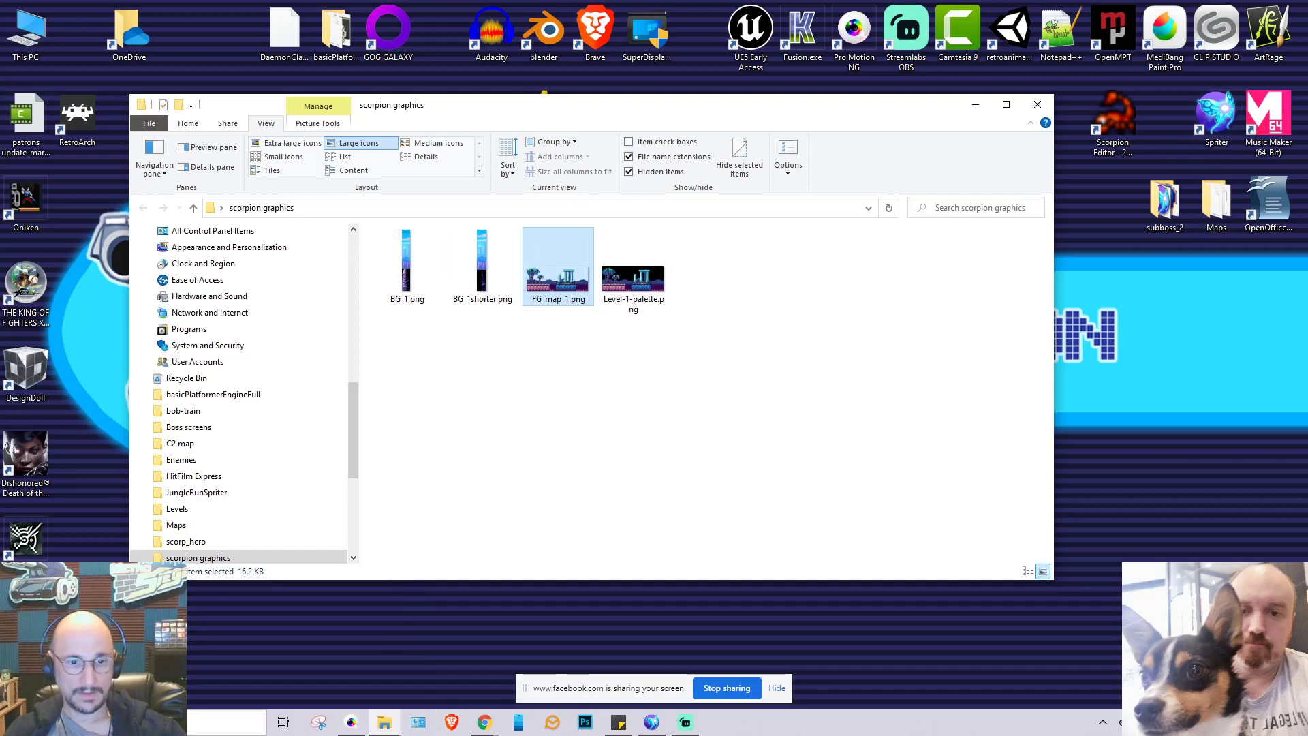
Open hero-run.pmp from the desktop in Pro Motion NG and examine the hero's run animation frames
click(975, 104)
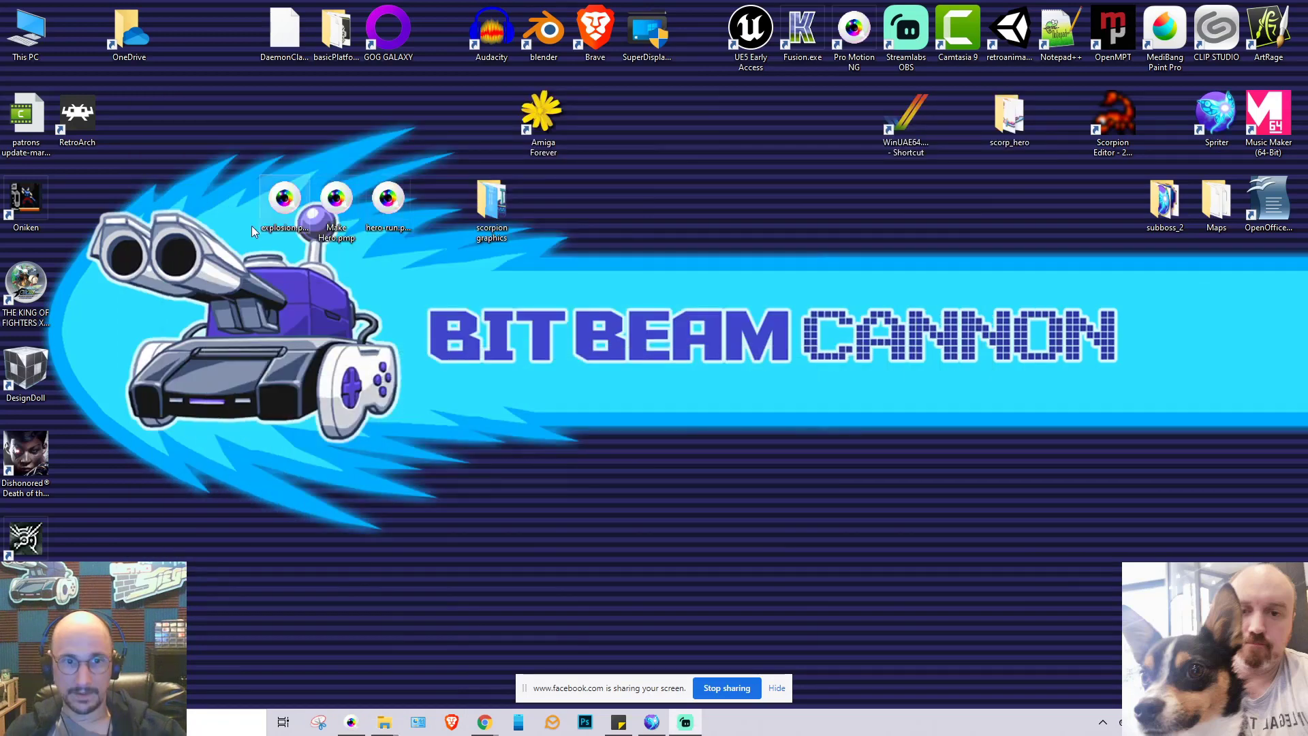
click(391, 211)
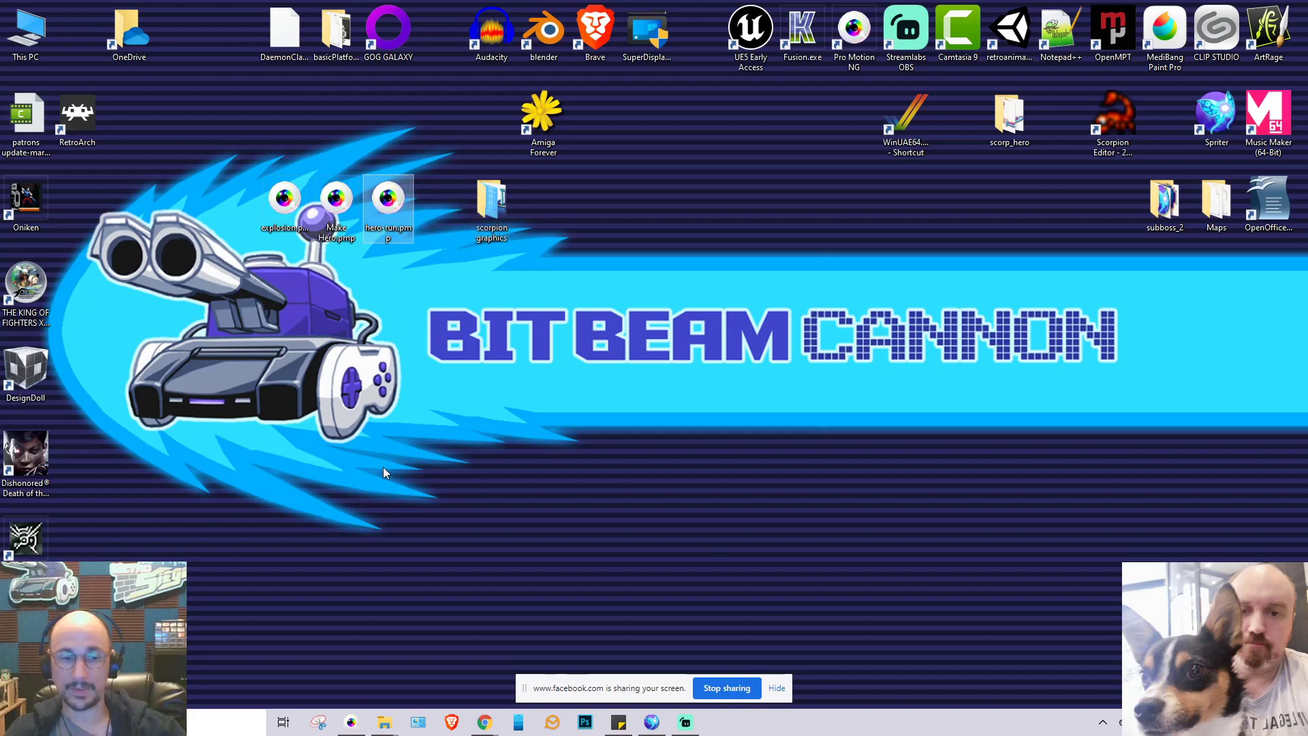
double_click(399, 204)
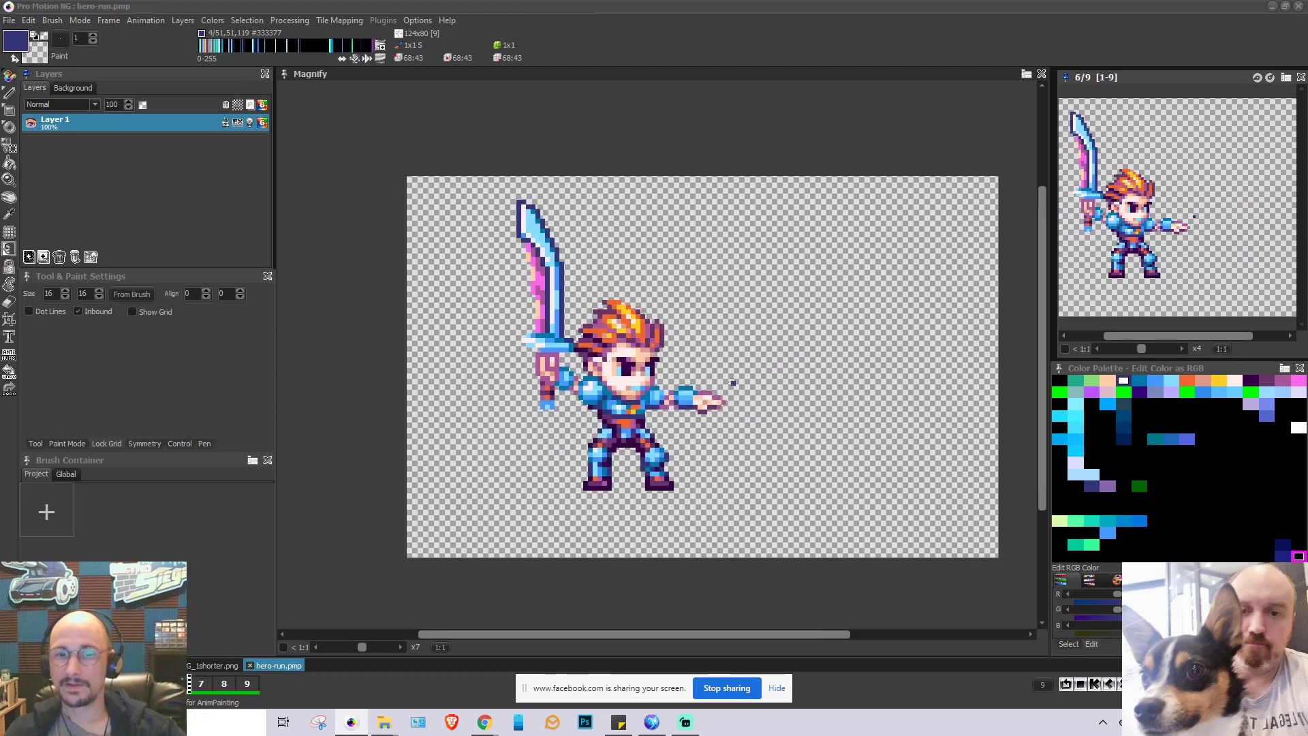
key(Right)
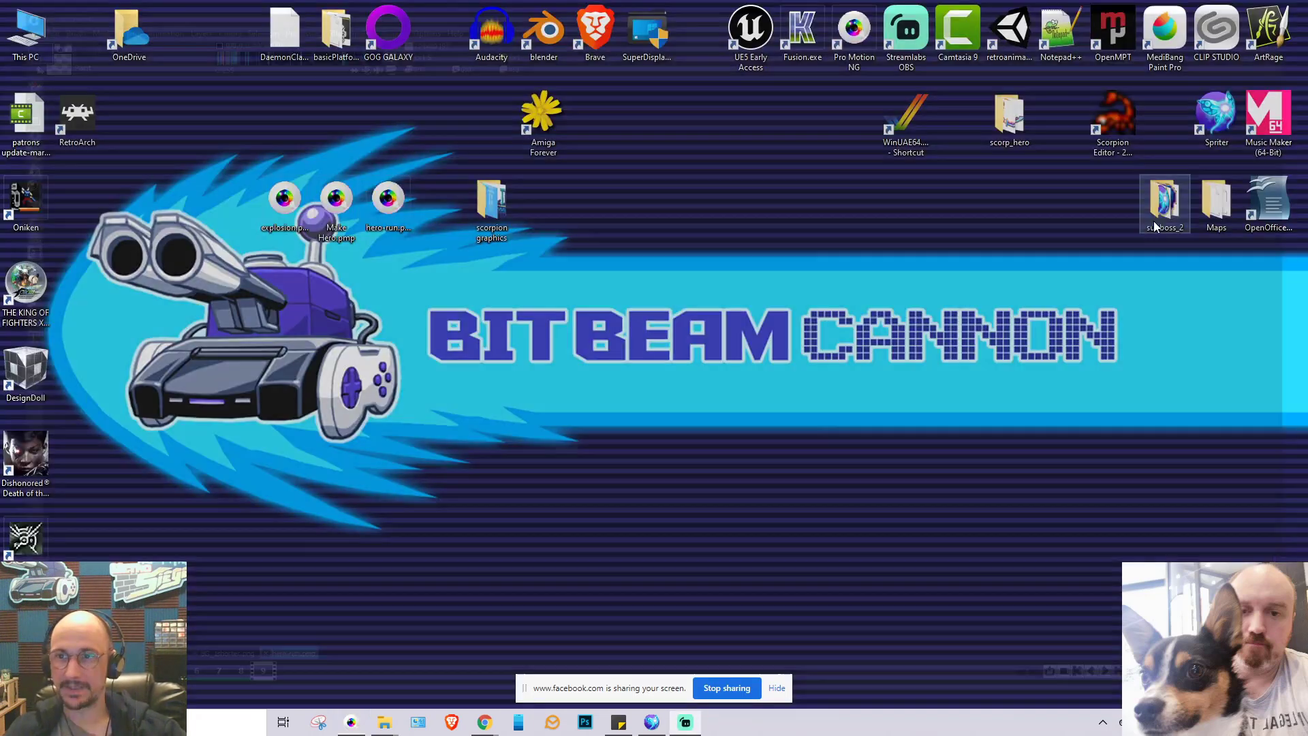
click(1272, 7)
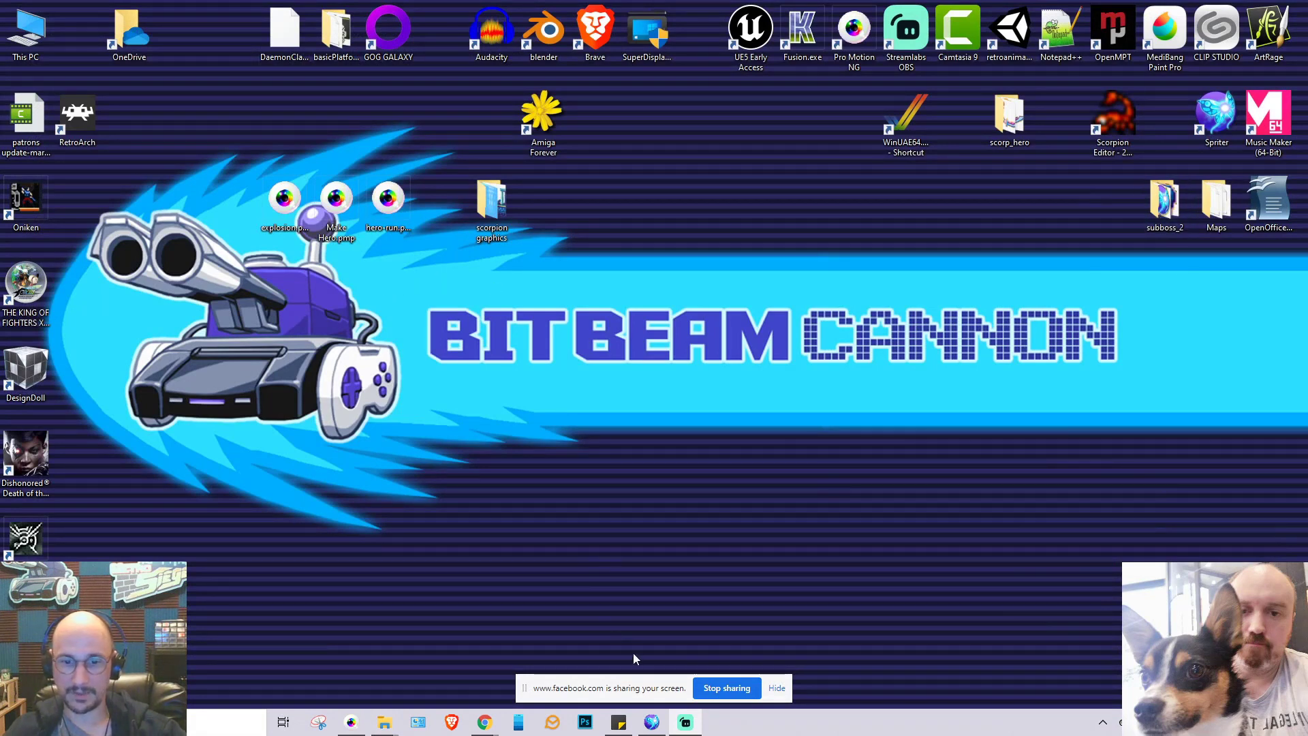
Switch to Spriter Pro and review the hero's Attack, Idle and Run animations in hero.scml
click(652, 722)
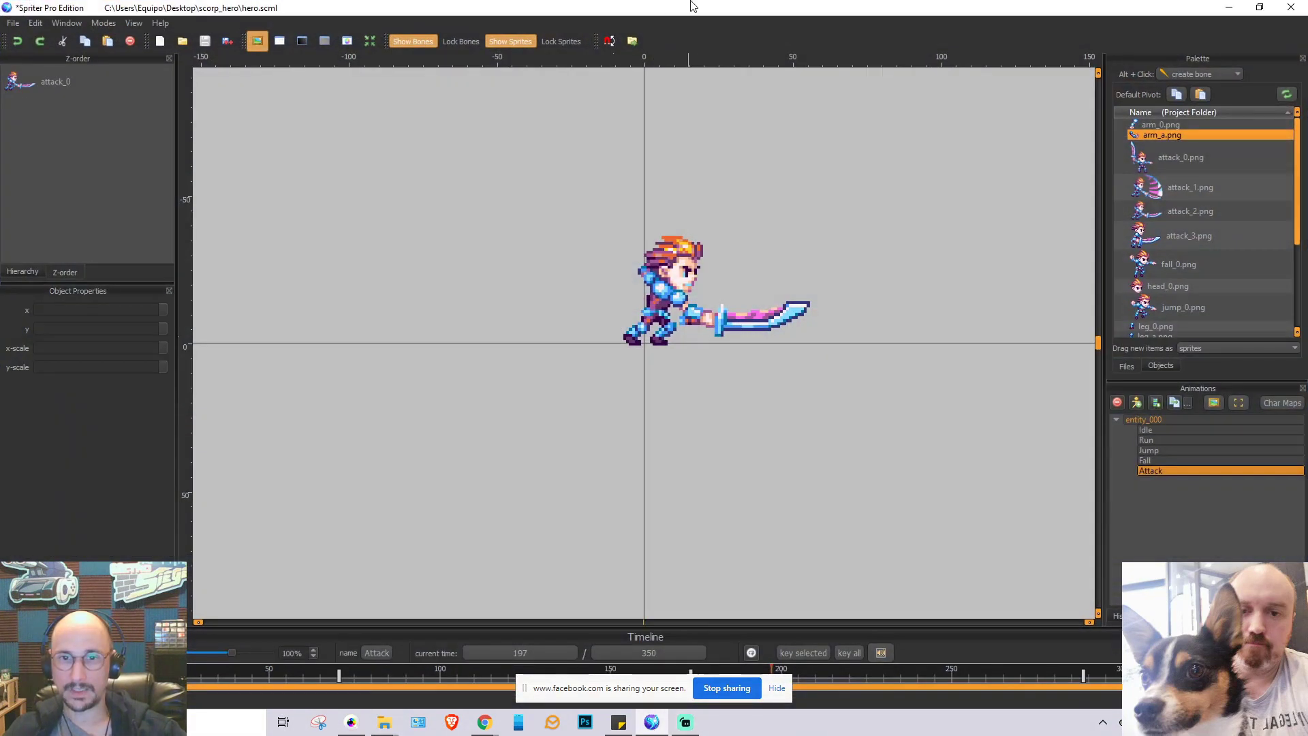
scroll(671, 346, up, 1)
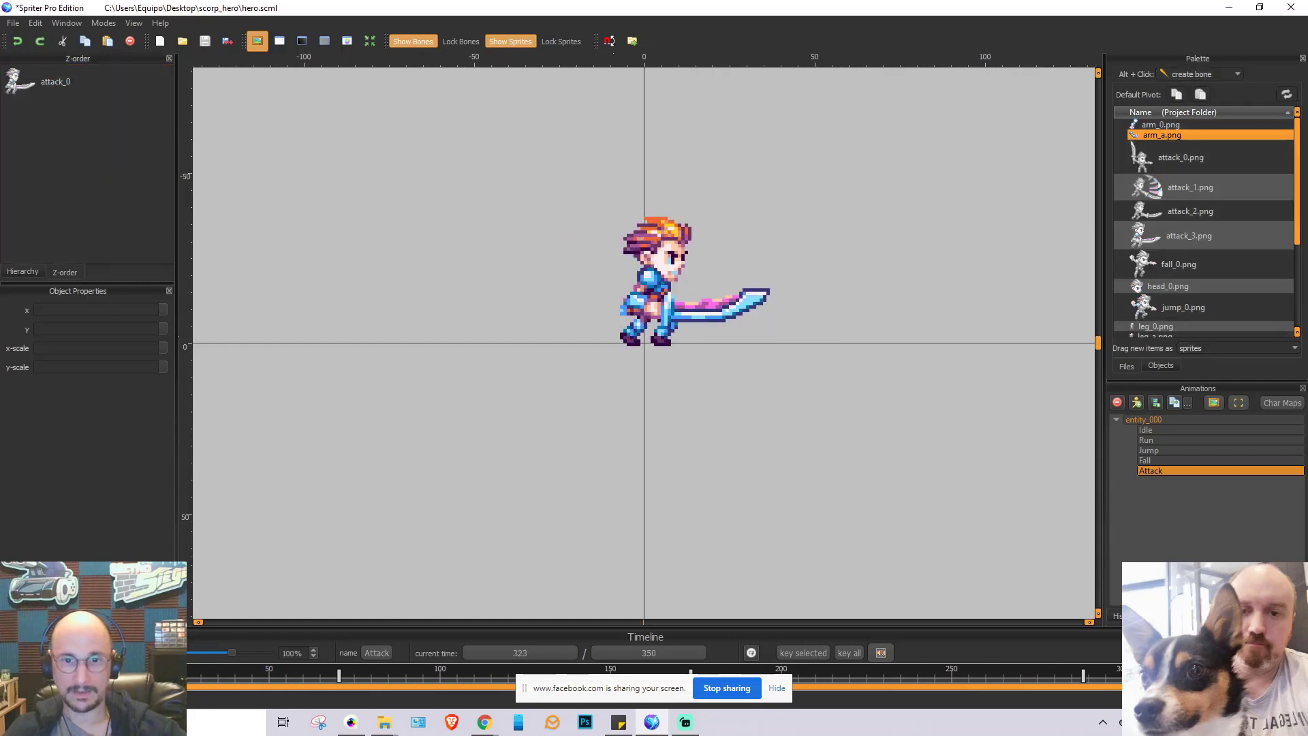
click(1189, 430)
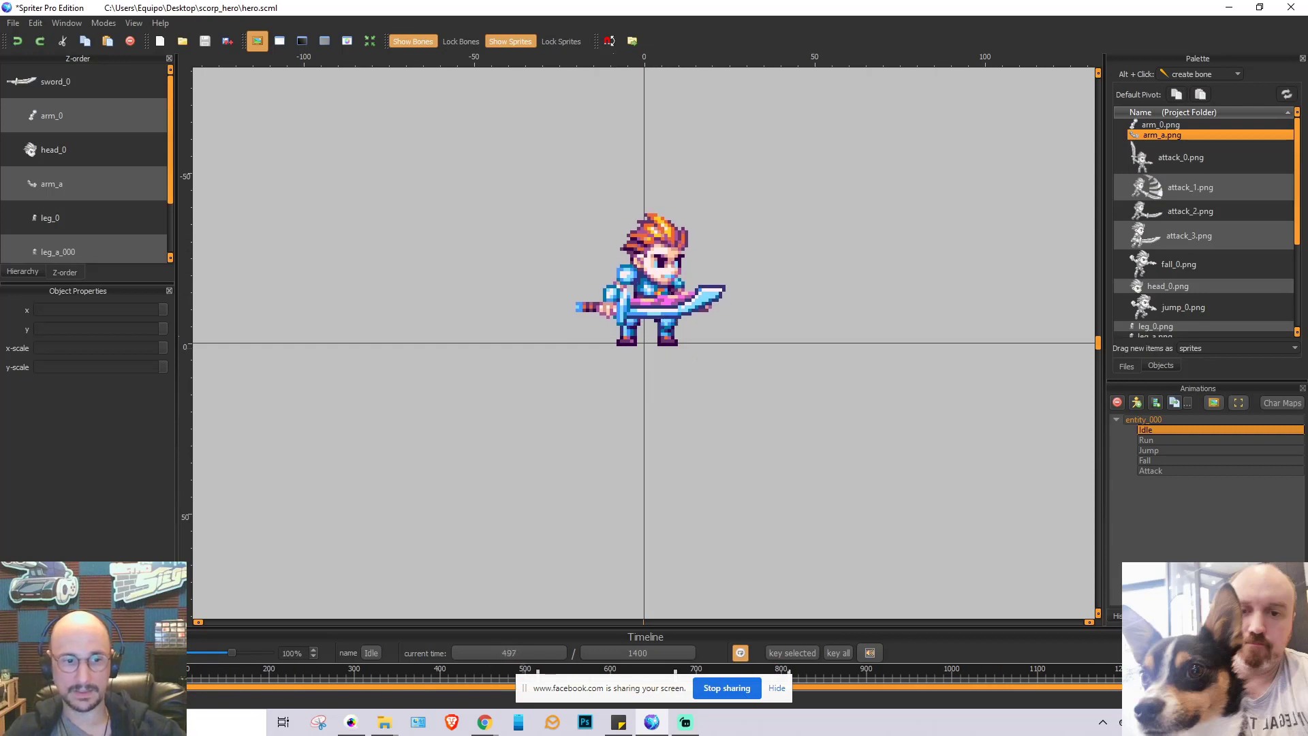
click(1162, 440)
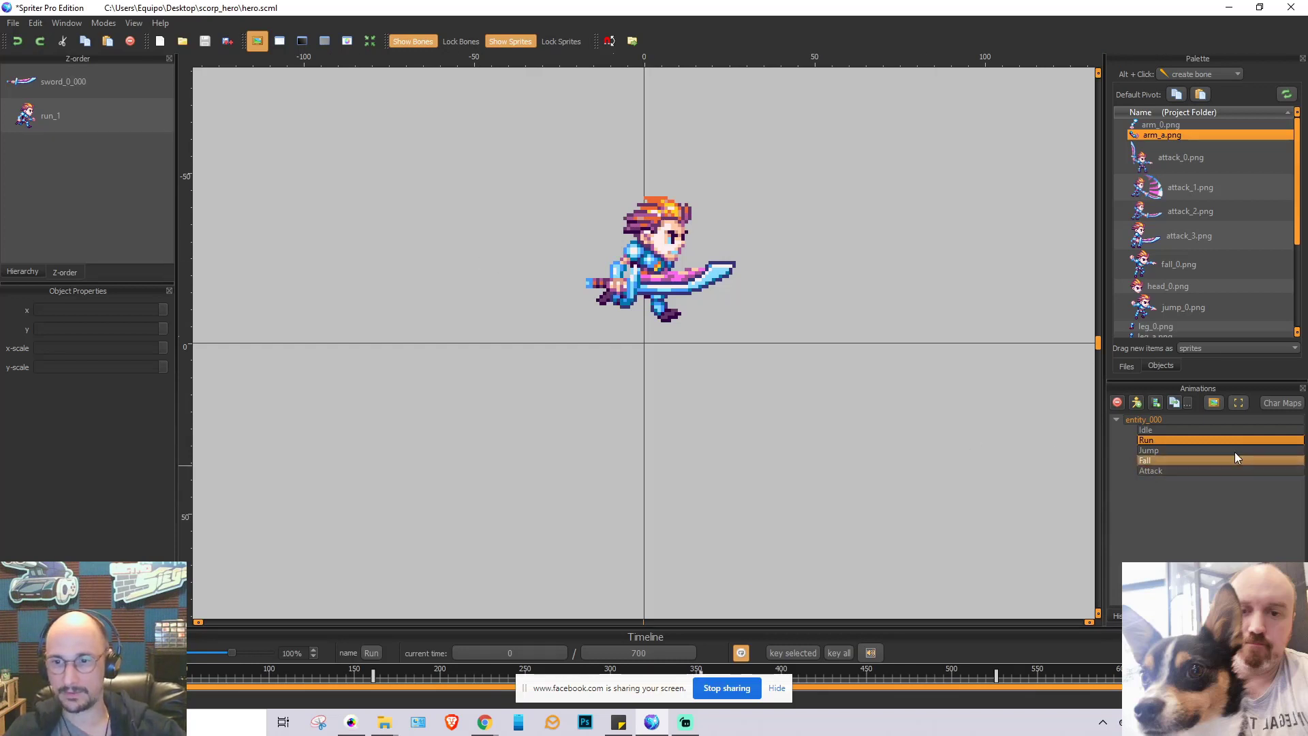
key(space)
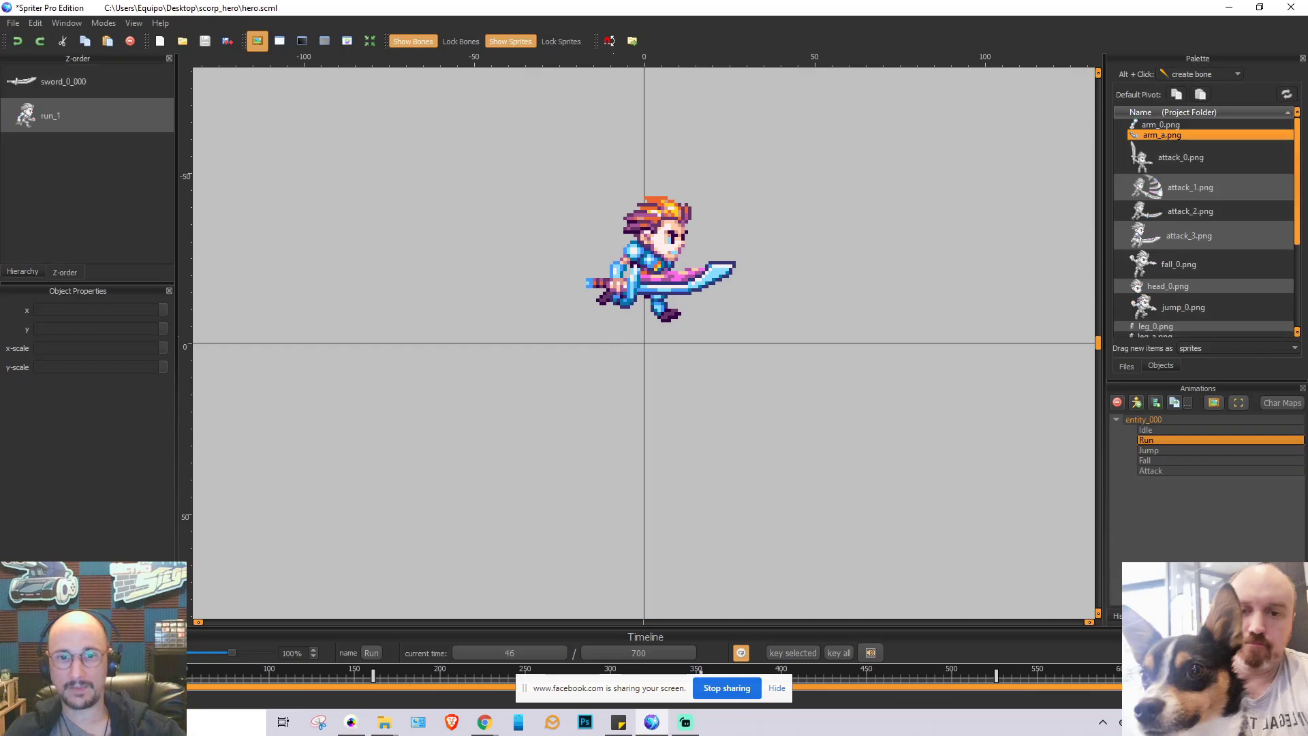
key(space)
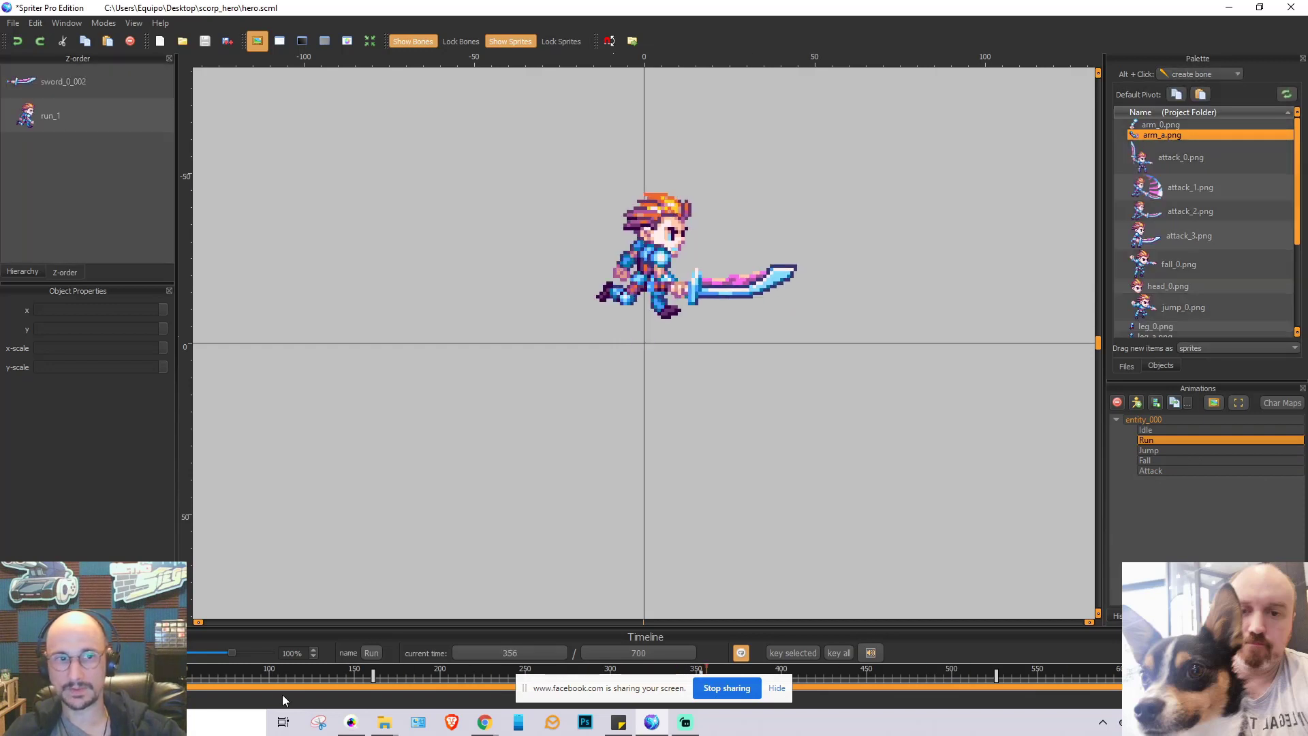
Step through the Run animation's keyframes to check the sword in each pose
key(period)
key(period)
key(period)
key(period)
key(period)
key(period)
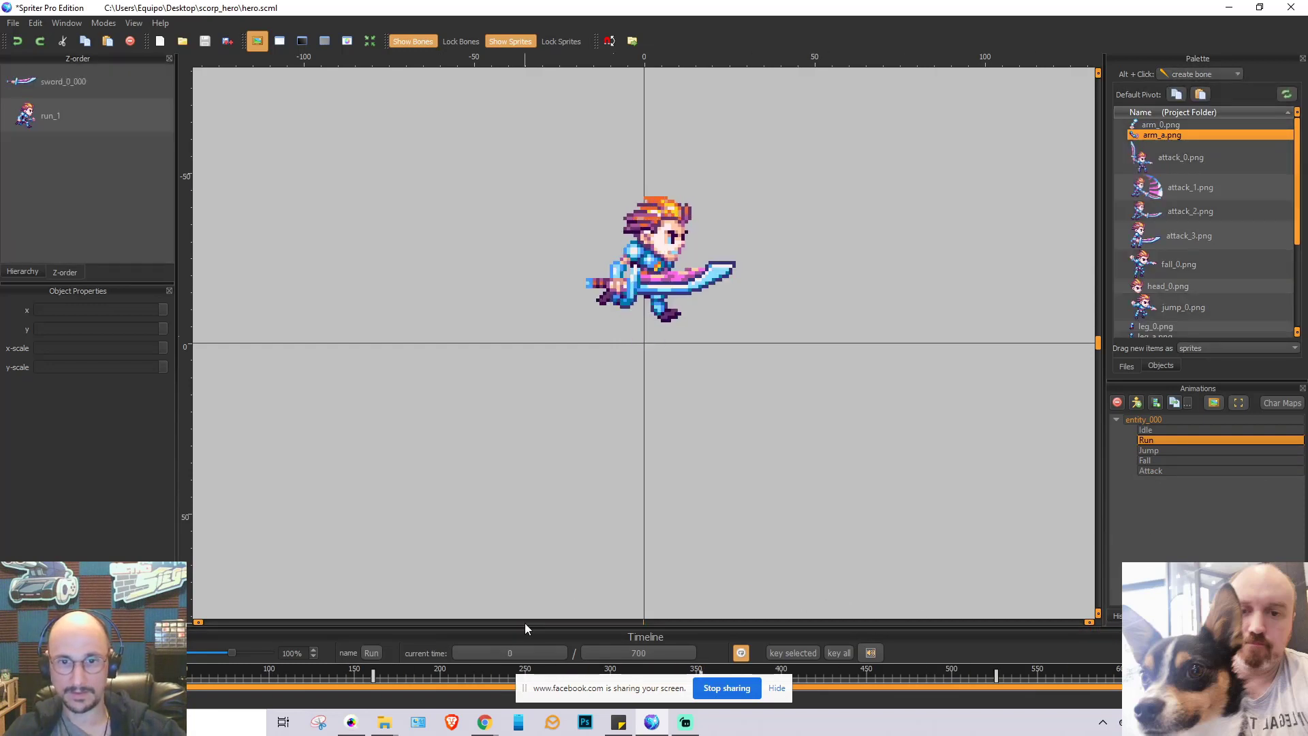
key(period)
key(period)
key(period)
key(period)
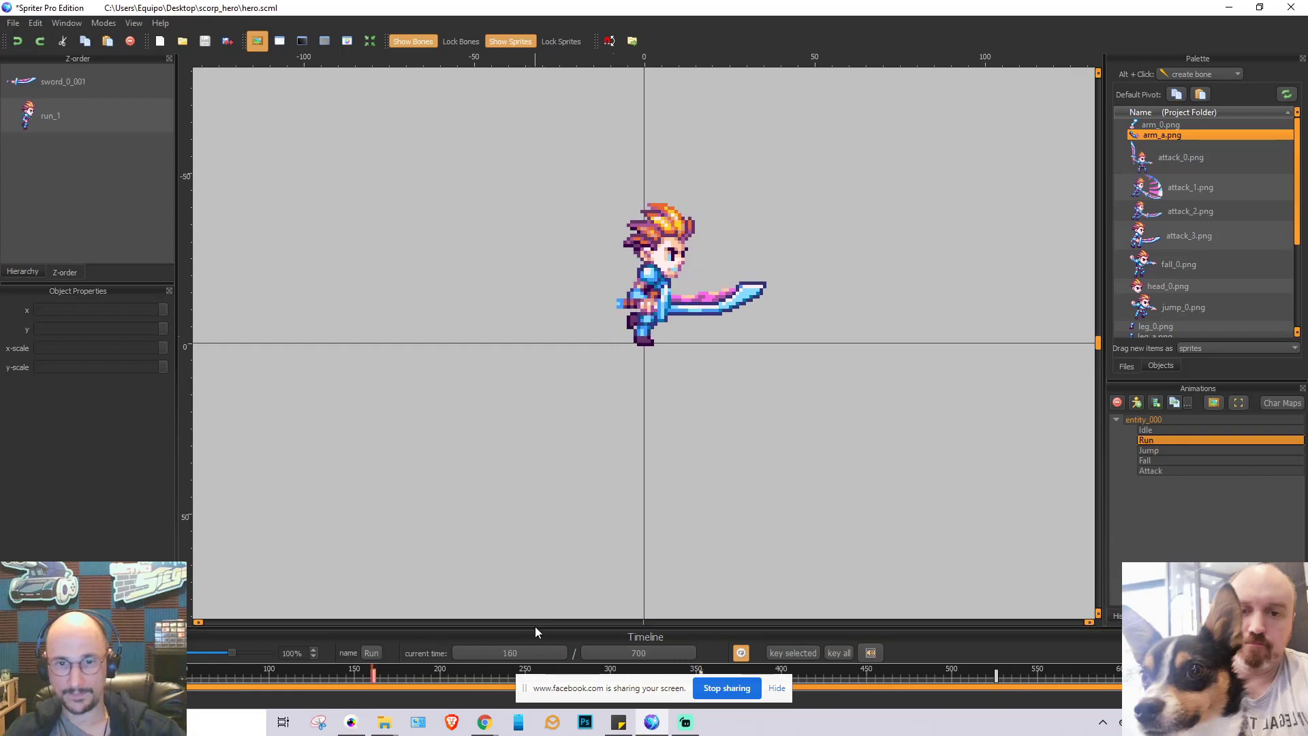
Copy the sword from the Run keyframe near 352 into the keyframe at 525 and move it to the hero's hand
key(comma)
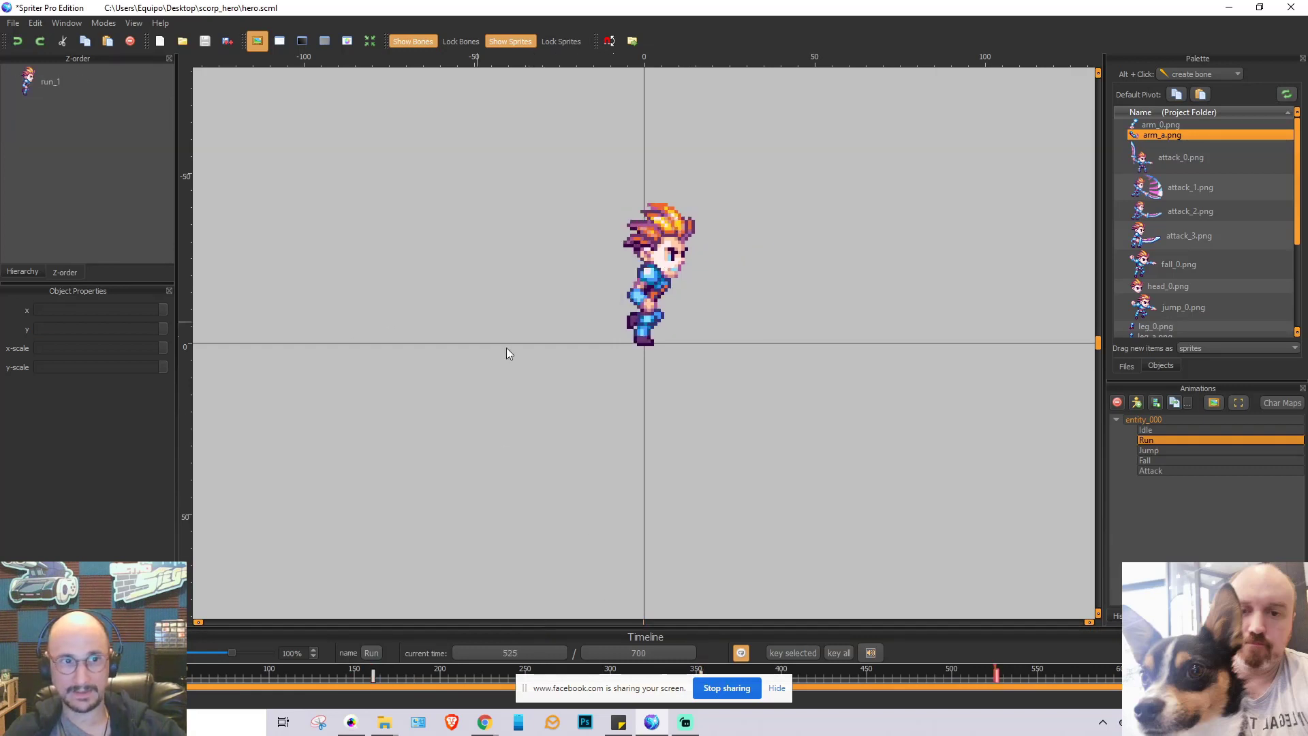
key(comma)
click(728, 281)
key(ctrl+c)
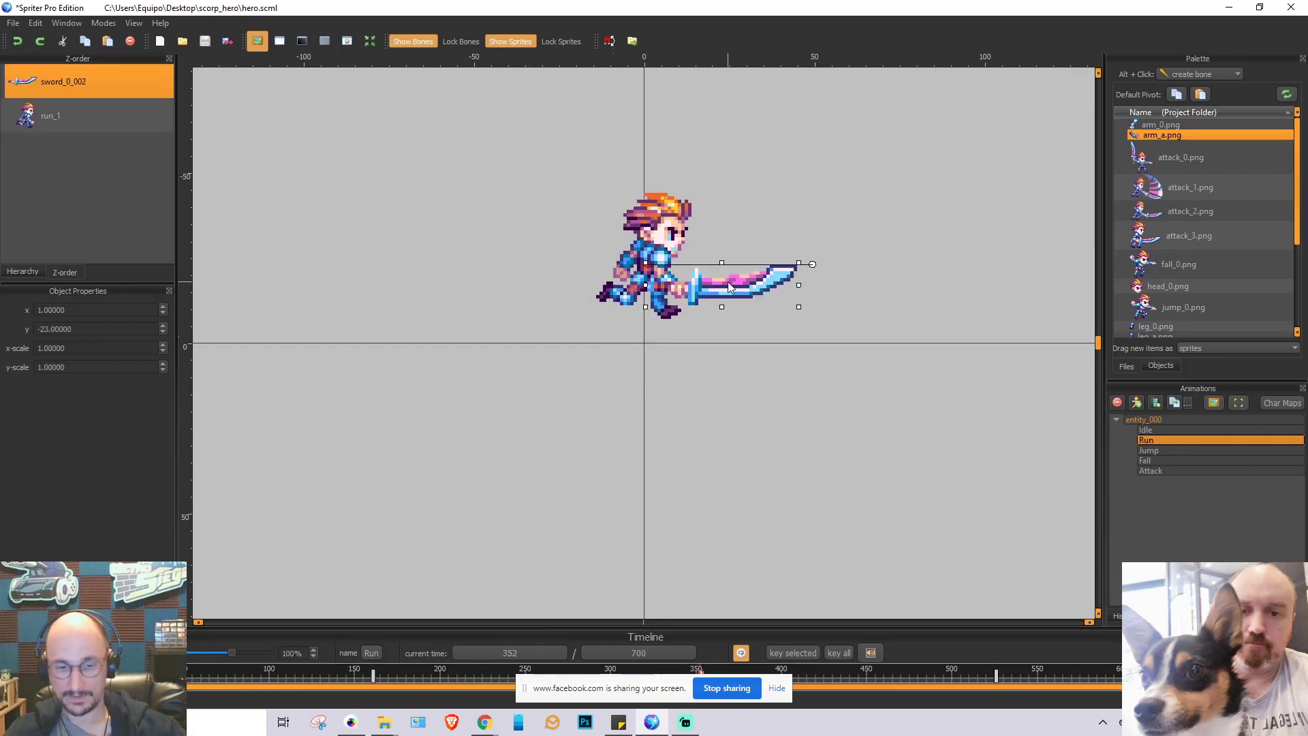
key(period)
key(ctrl+v)
drag(709, 293, 677, 310)
click(792, 455)
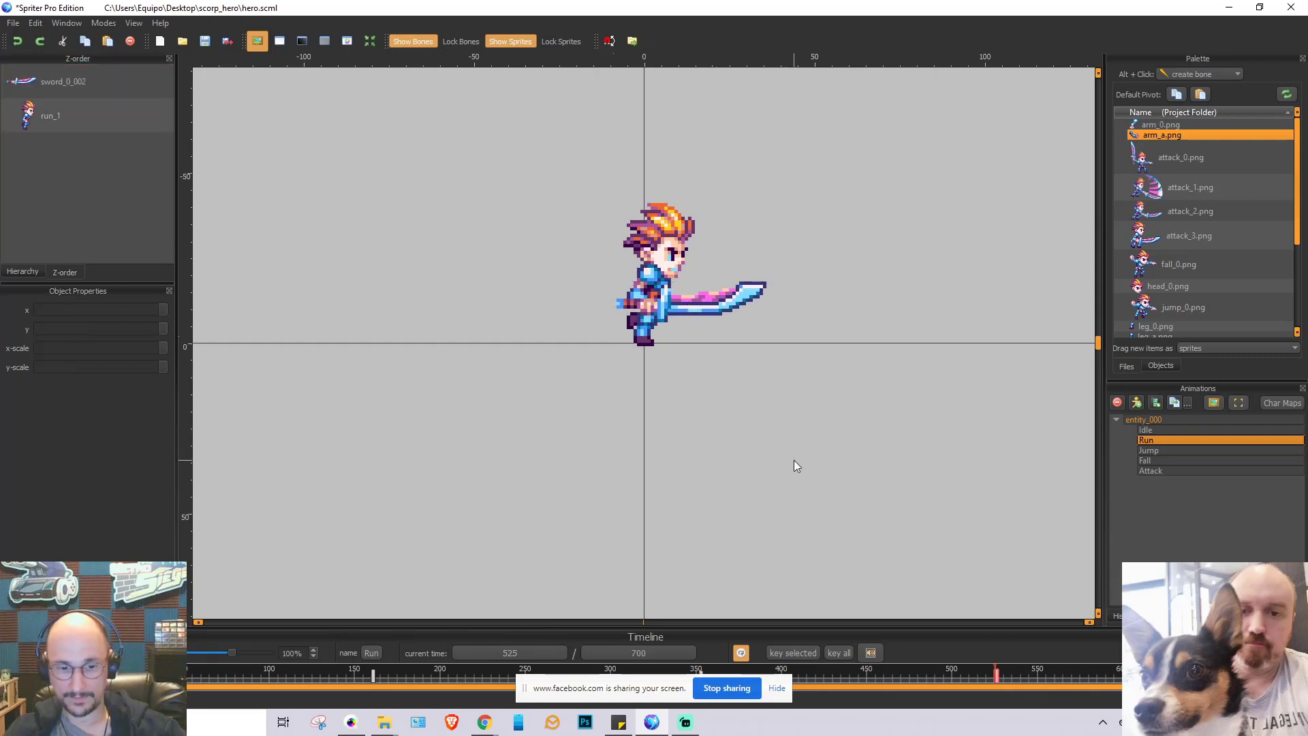
Review the Run animation's keyframes, followed by the Jump, Fall and Attack animations
key(period)
key(period)
key(period)
key(period)
key(period)
key(period)
key(period)
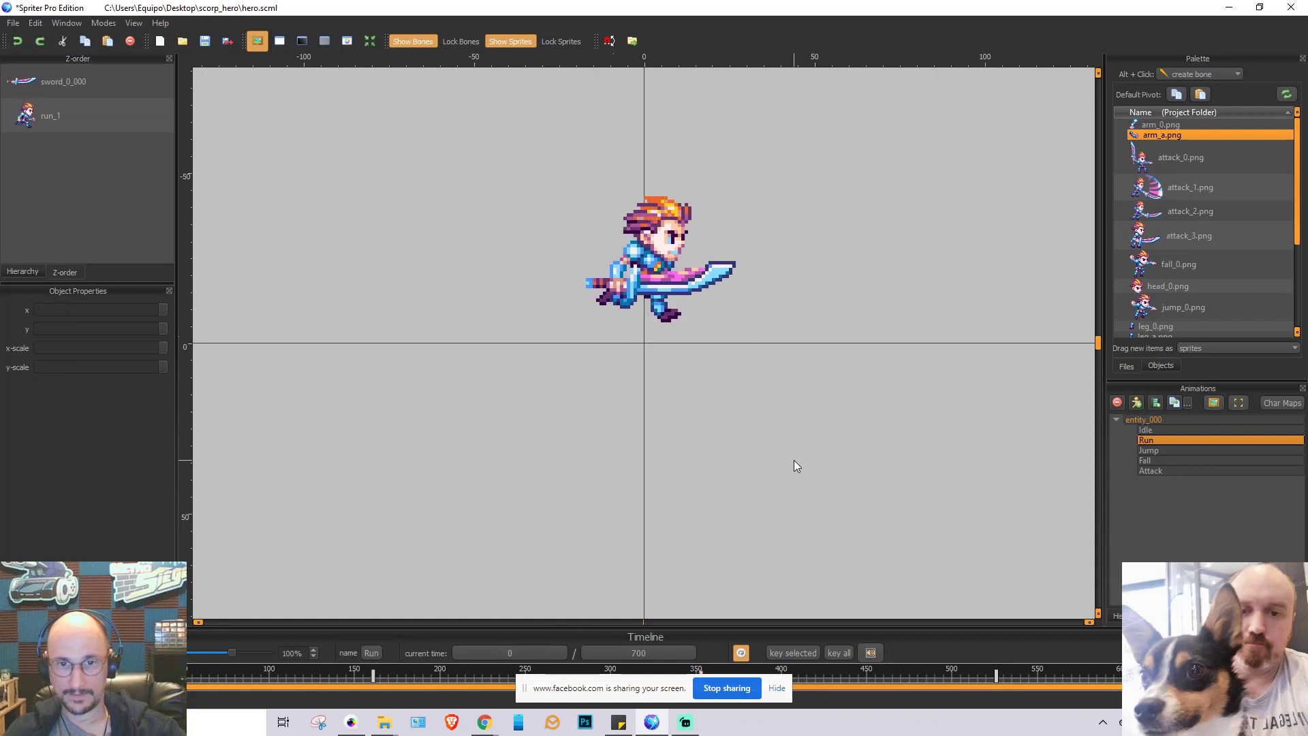
key(period)
key(period)
key(period)
click(1164, 451)
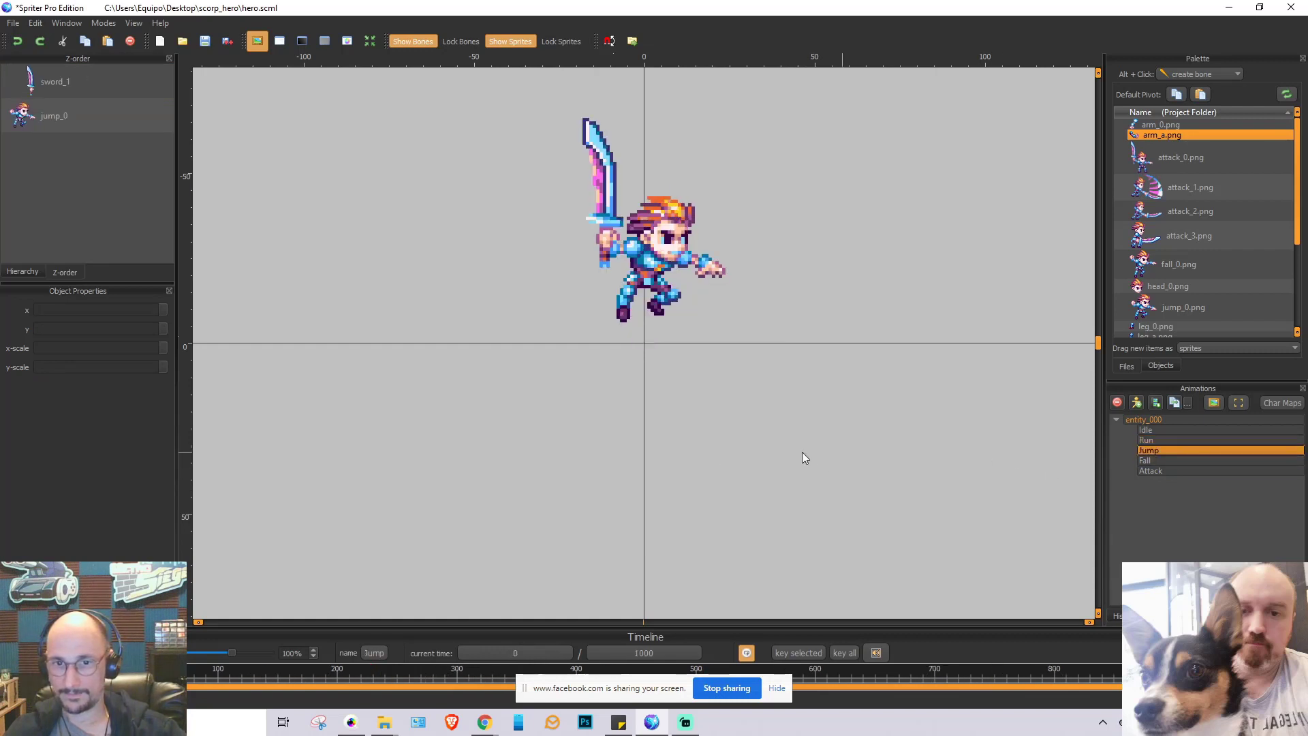
click(1184, 462)
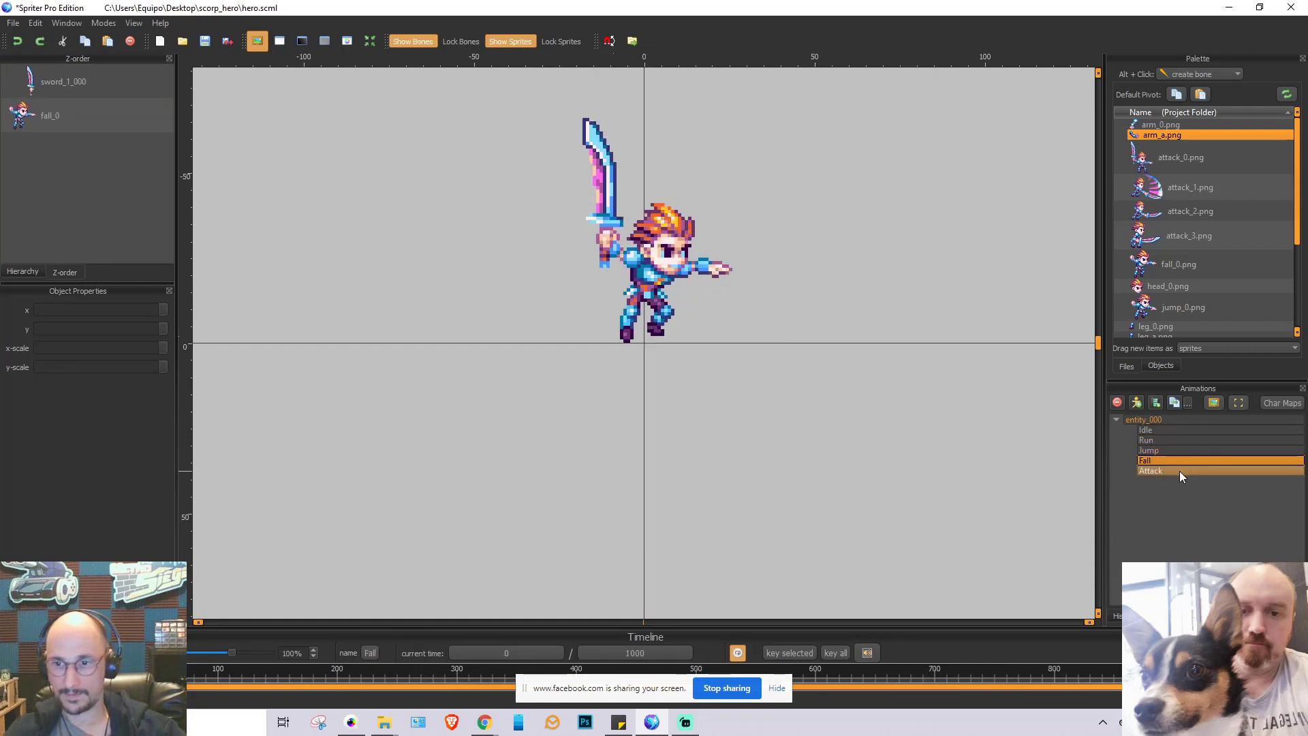
click(1180, 470)
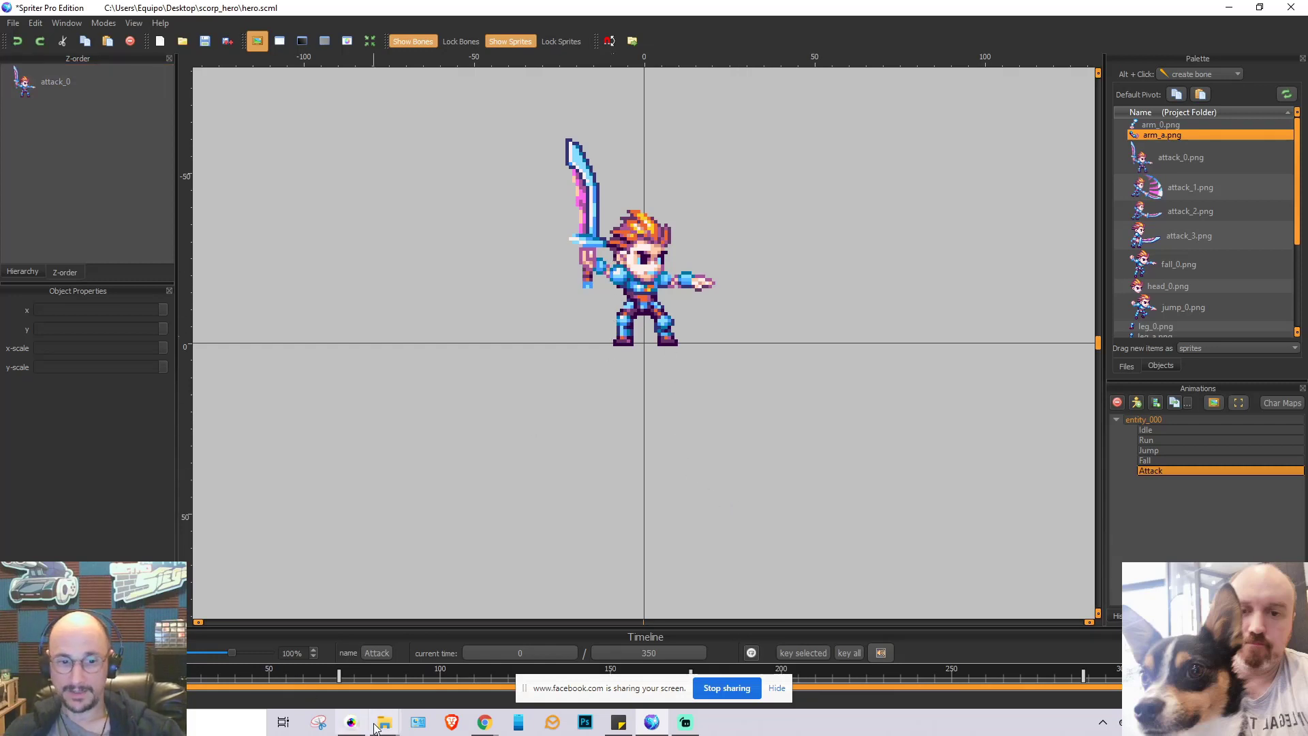
Switch to Pro Motion NG and examine the AmigaProject.pmp level scene around the hero and small palm
click(351, 722)
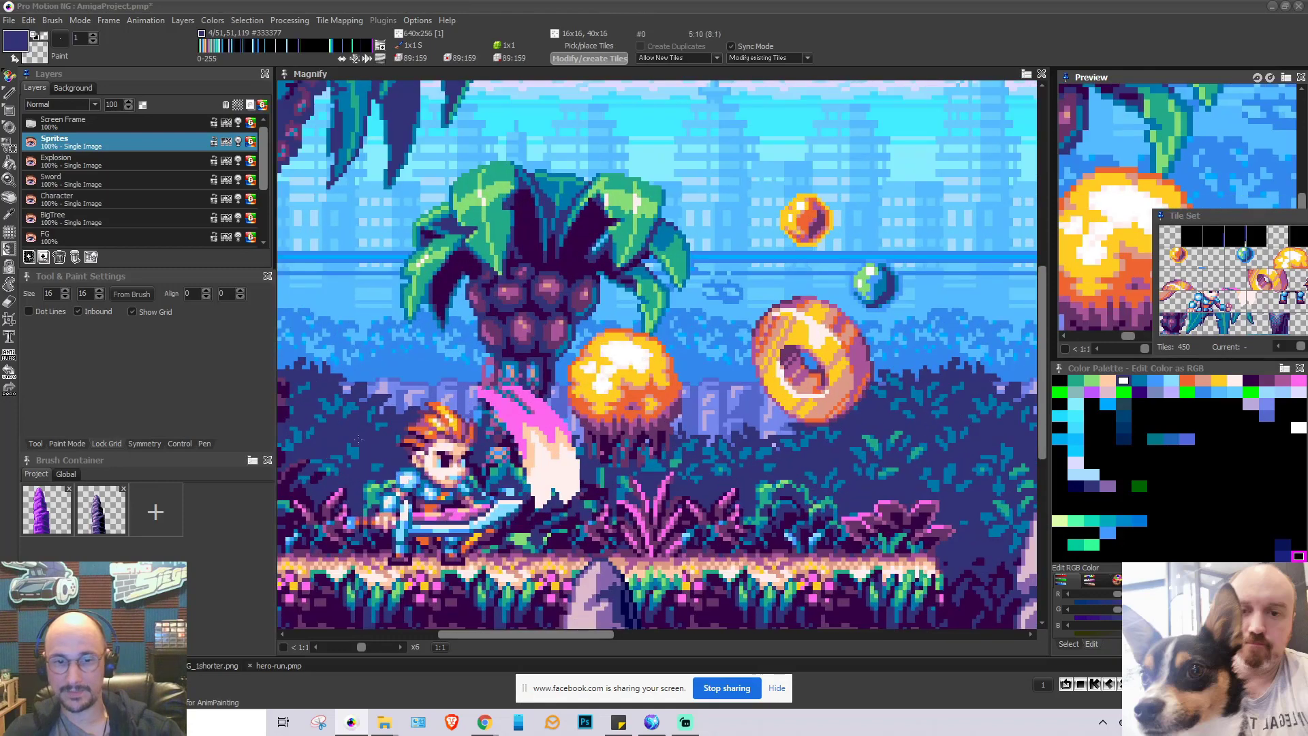
scroll(917, 221, down, 3)
scroll(886, 161, up, 1)
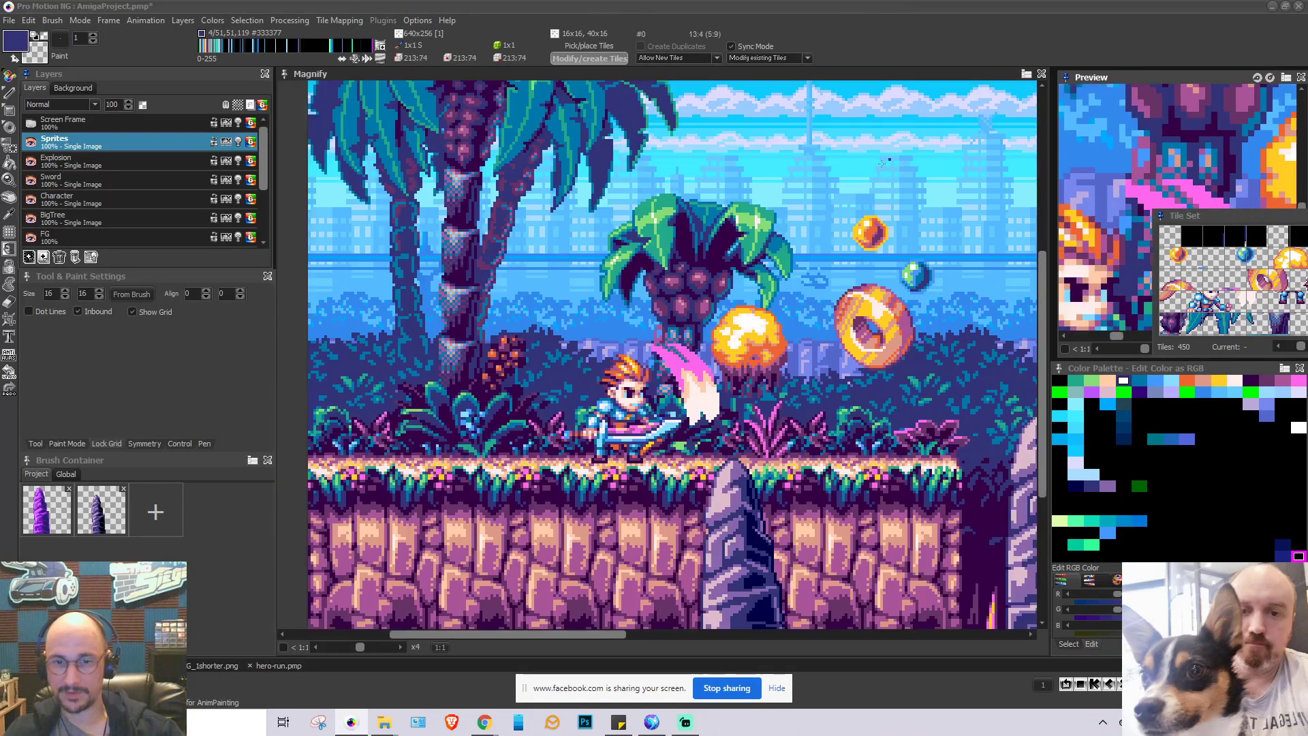
scroll(758, 250, up, 1)
scroll(579, 235, down, 2)
scroll(610, 323, up, 3)
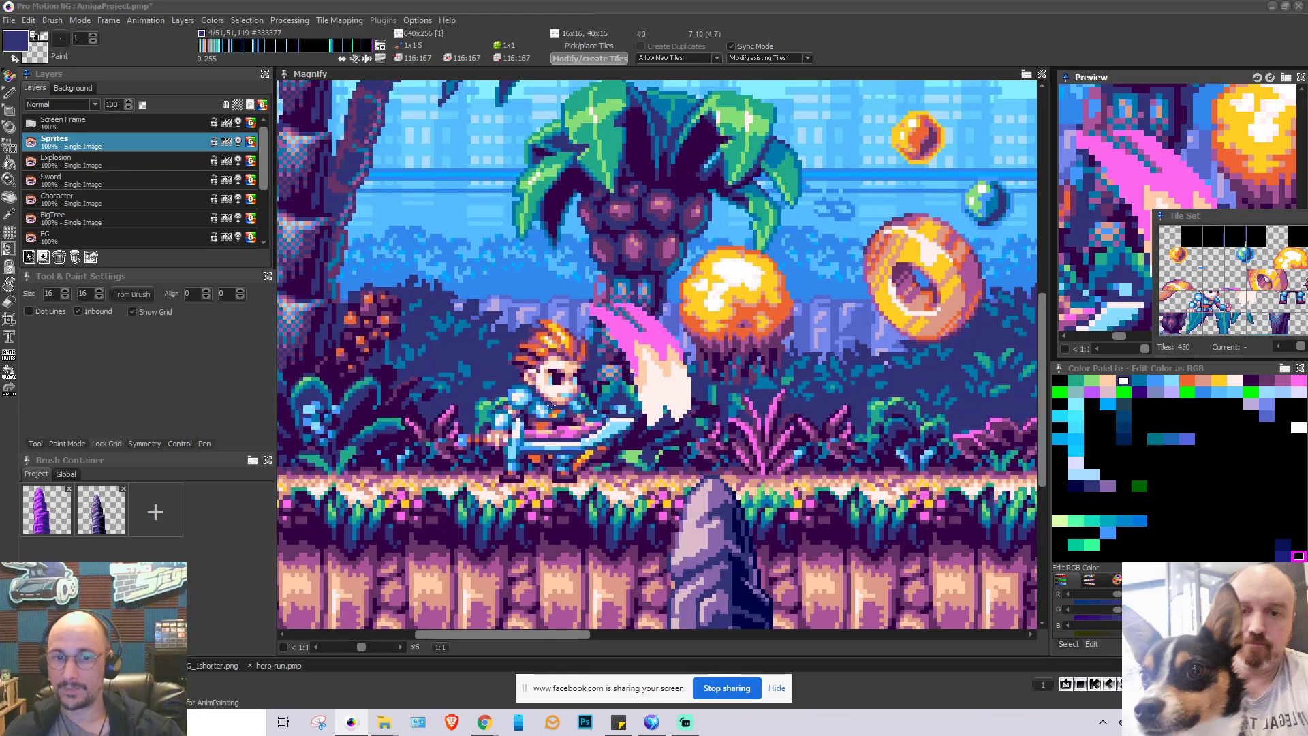
scroll(545, 408, down, 1)
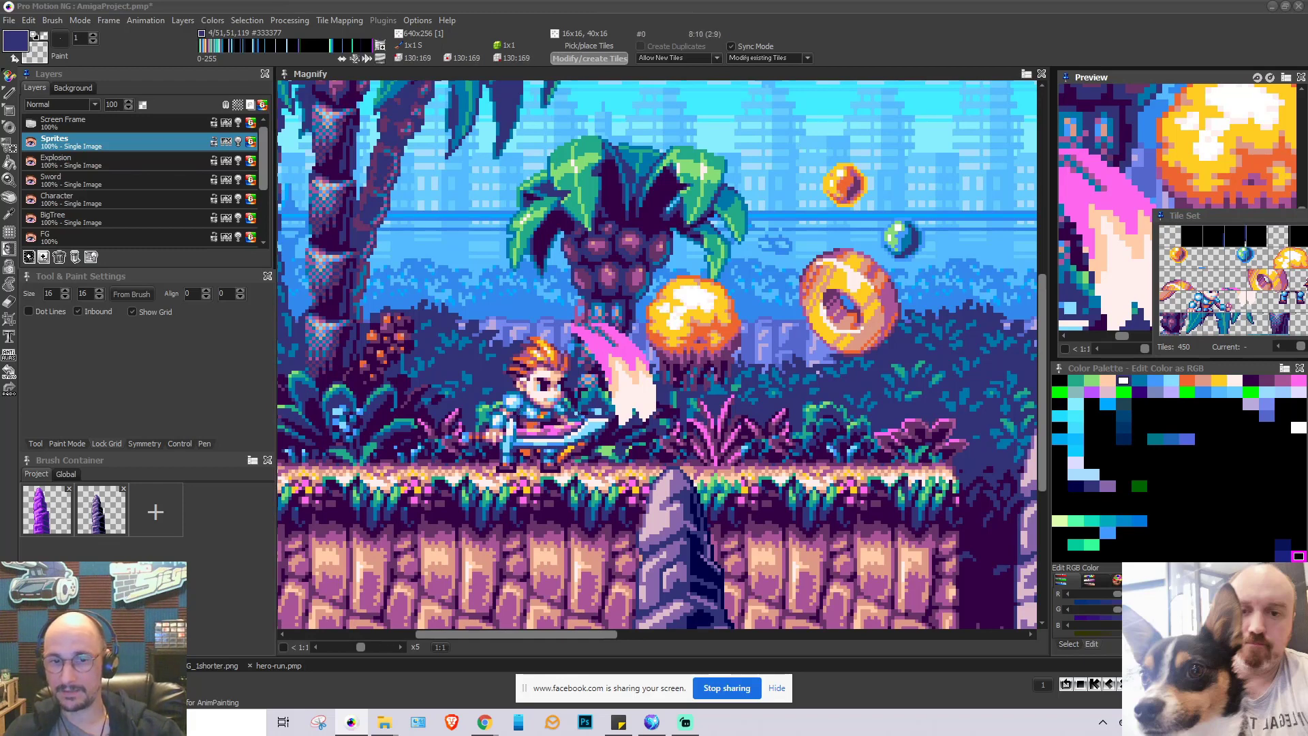
scroll(659, 469, down, 2)
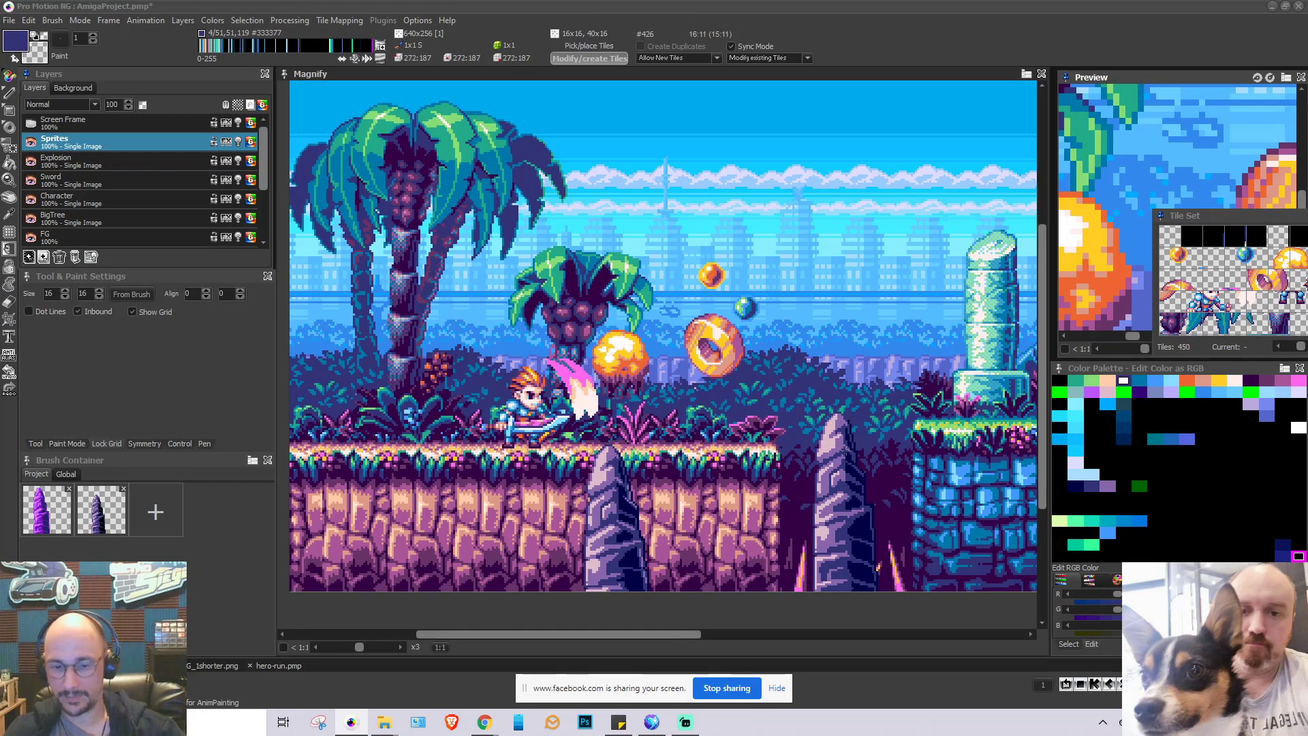
Pick up the stone spike between the two platforms as a brush, and return to the single-pixel brush
key(b)
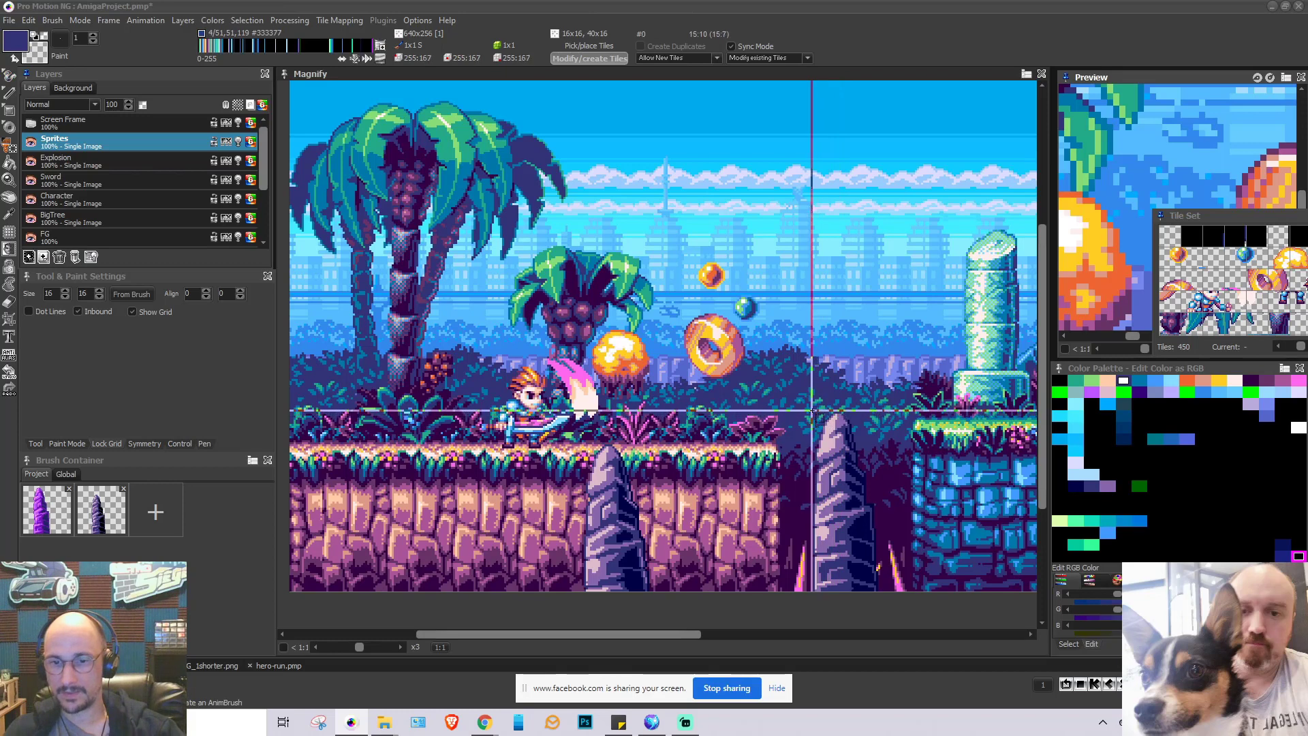
drag(813, 410, 874, 590)
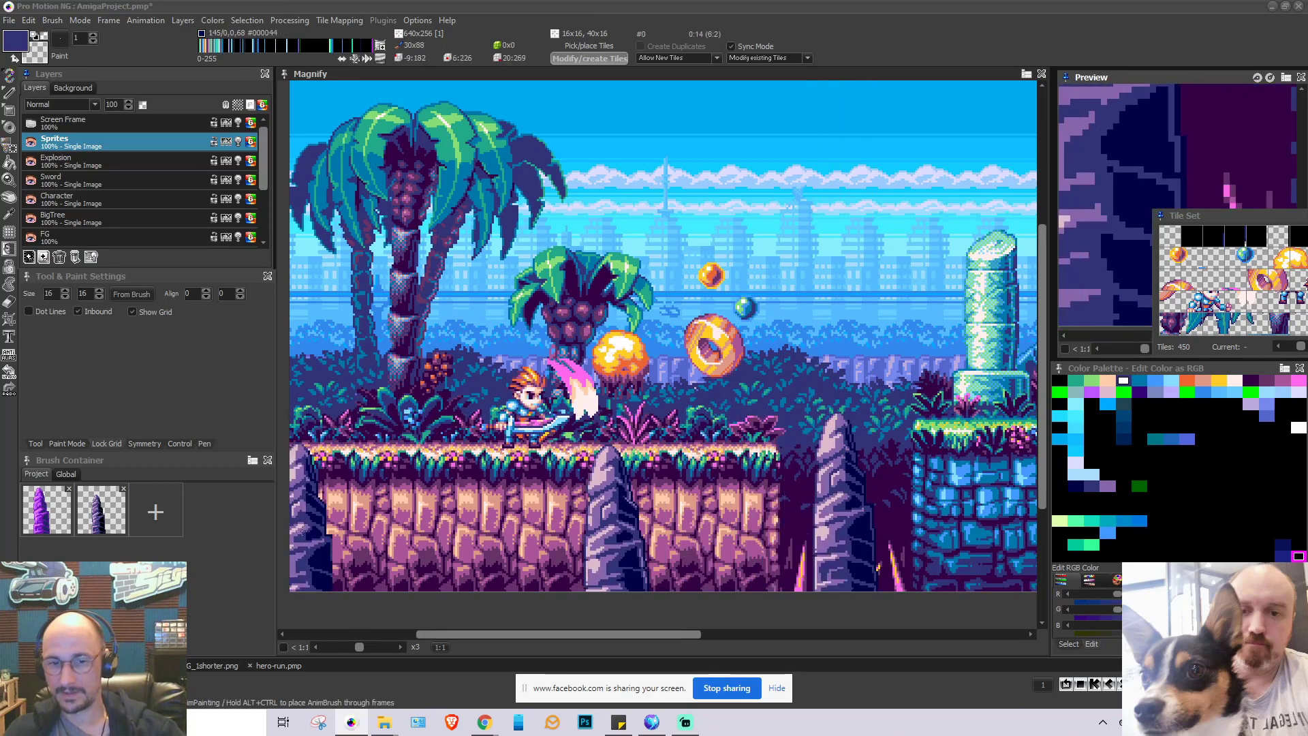
key(period)
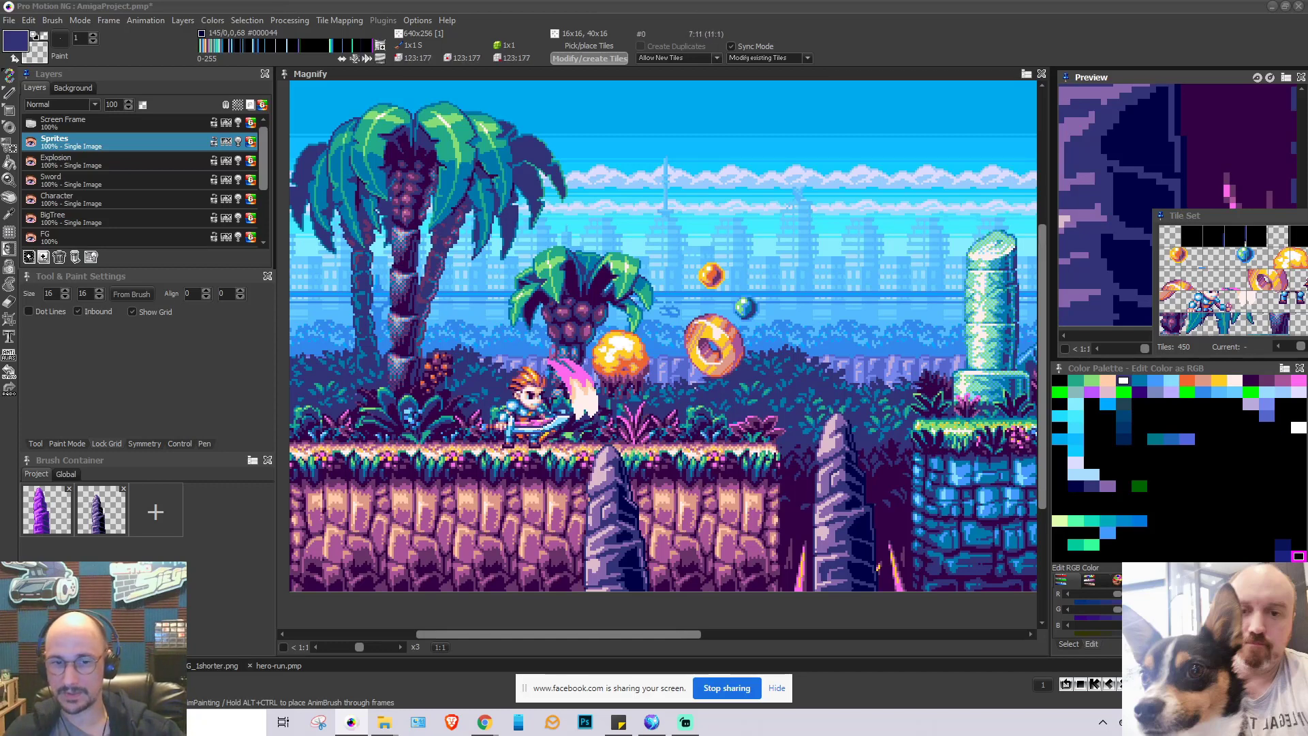
Inspect the scene around the hero, view hero-run.pmp and BG_1shorter.png, and return to AmigaProject.pmp
scroll(545, 359, up, 2)
scroll(535, 352, down, 2)
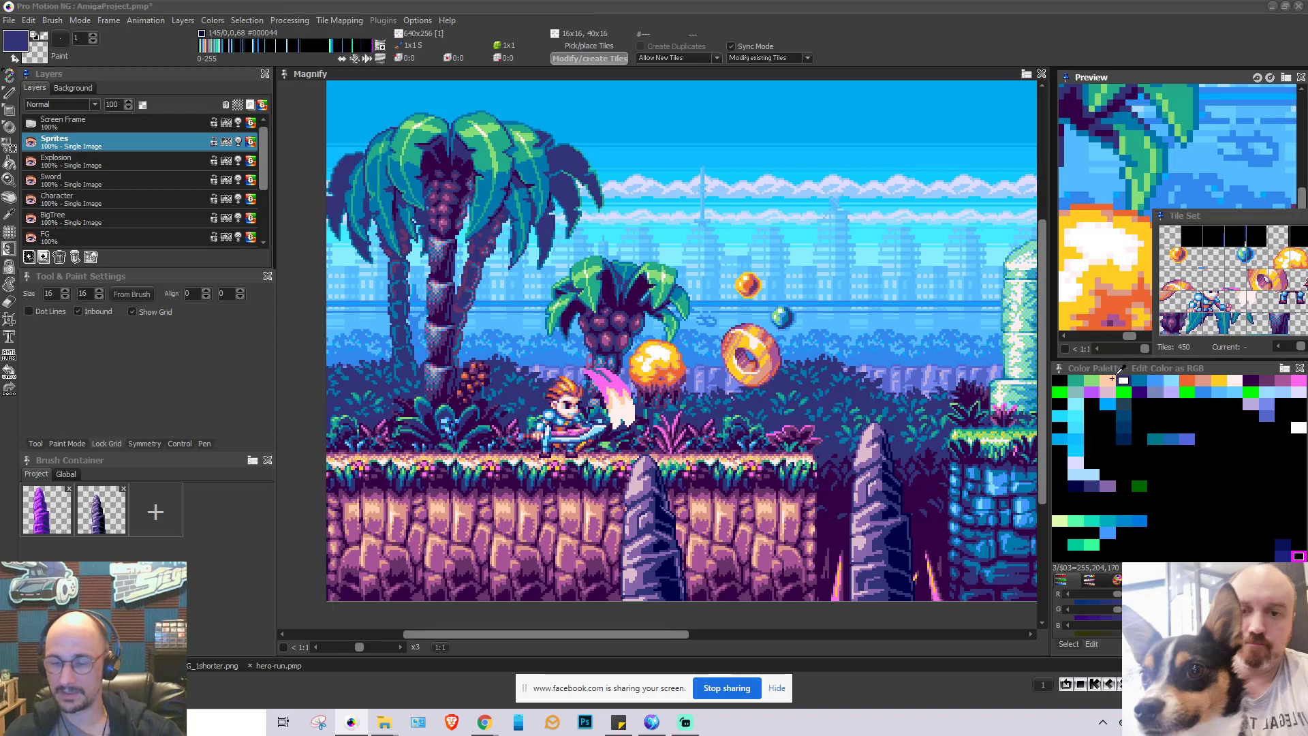
scroll(613, 341, up, 2)
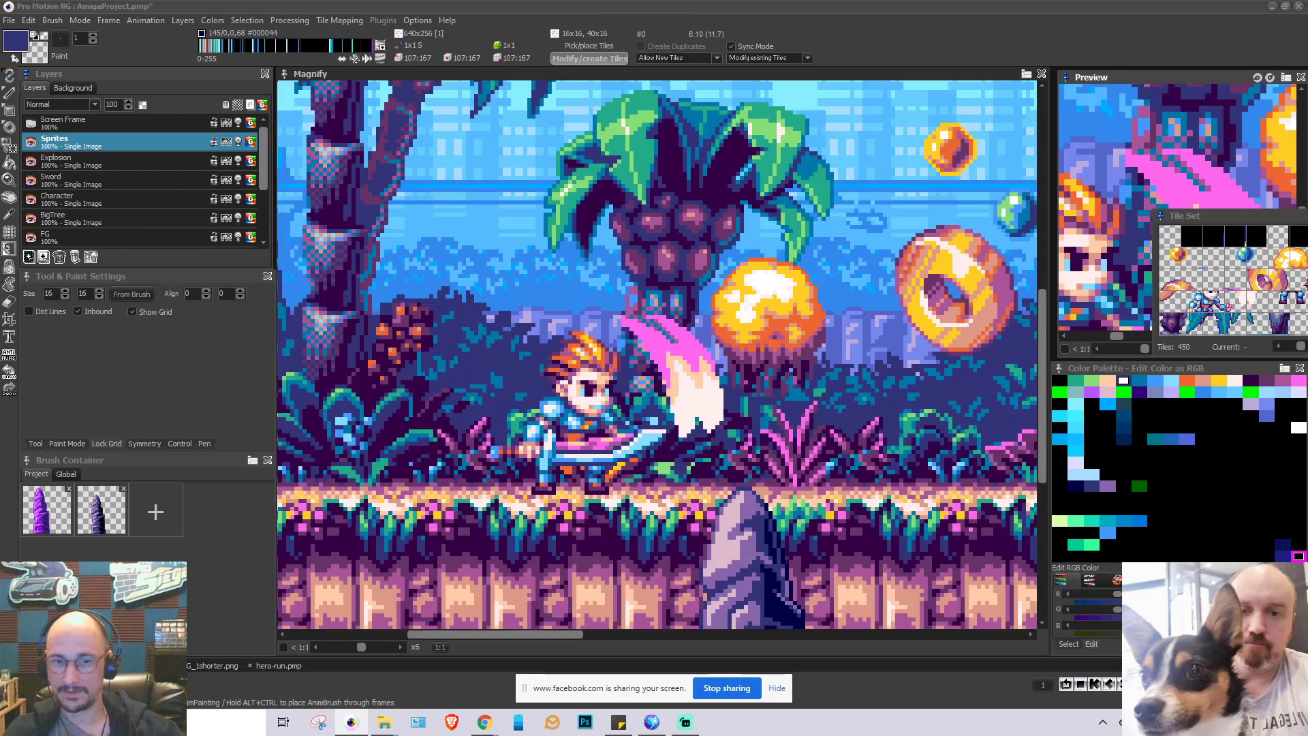
scroll(613, 340, down, 3)
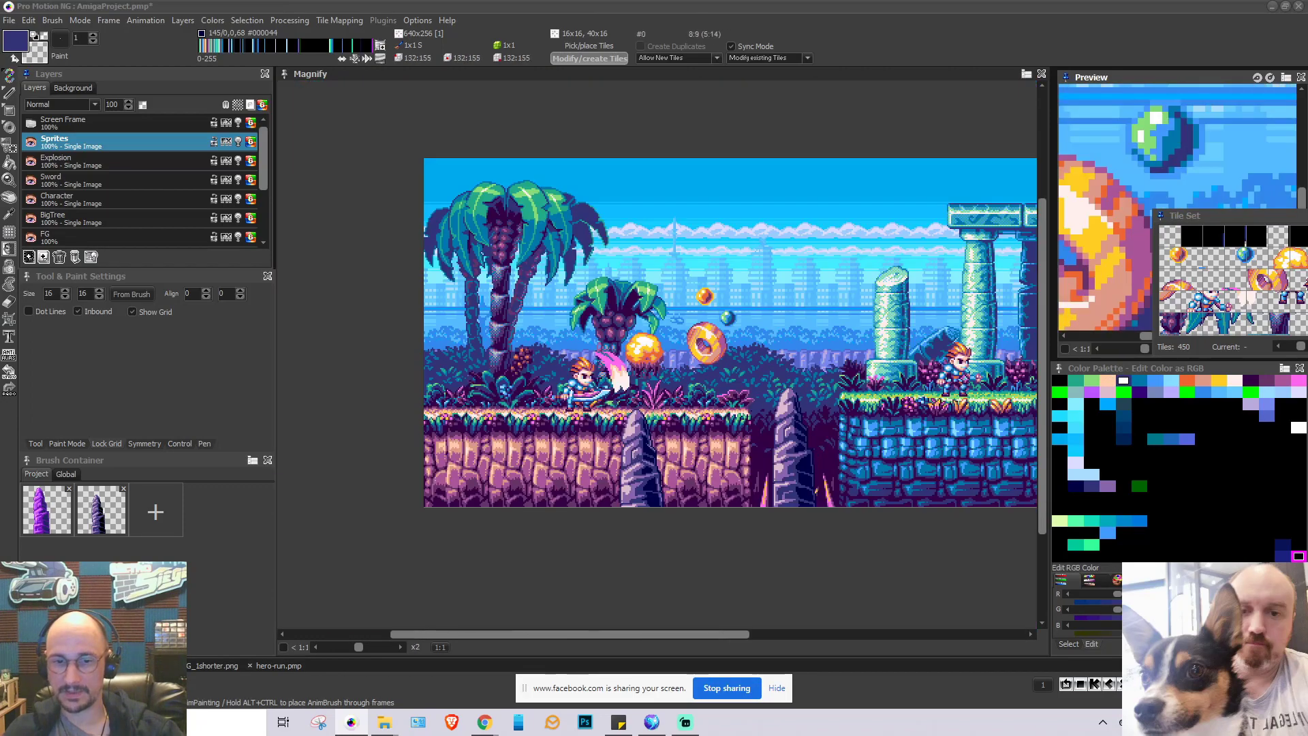
scroll(603, 361, up, 1)
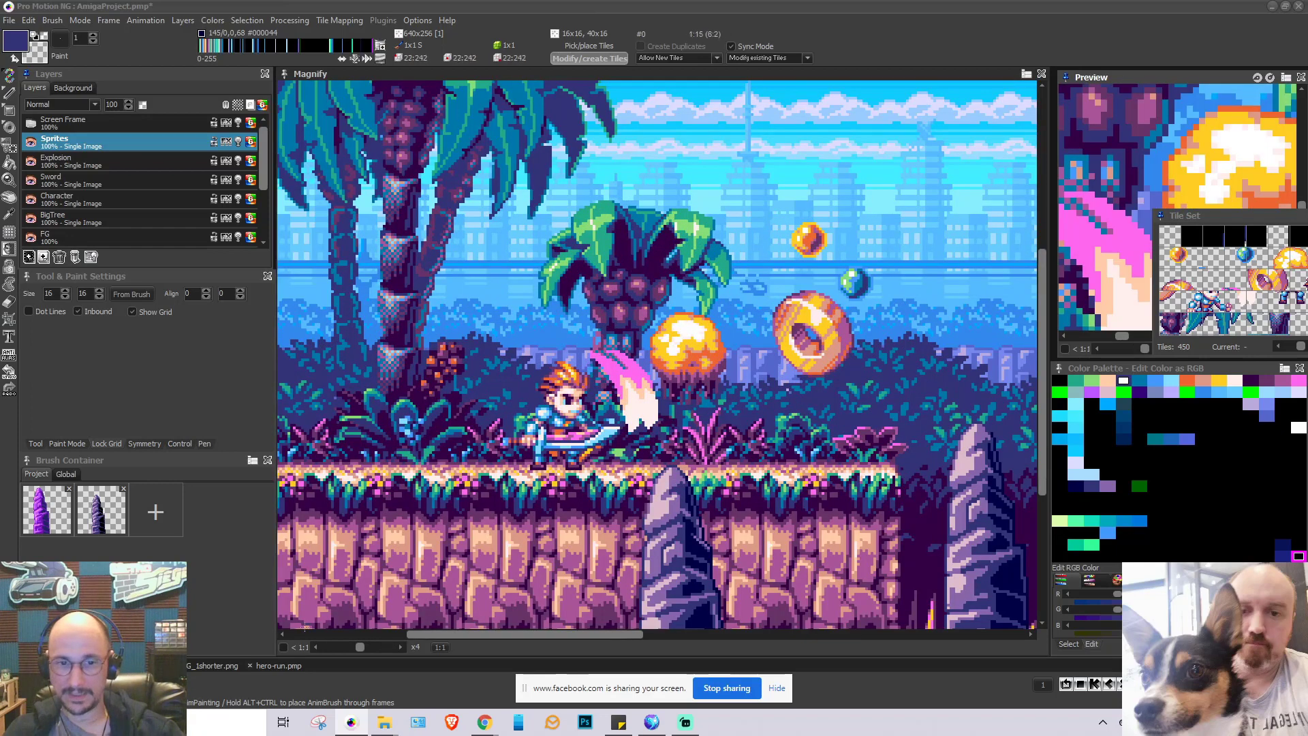
click(220, 666)
click(274, 665)
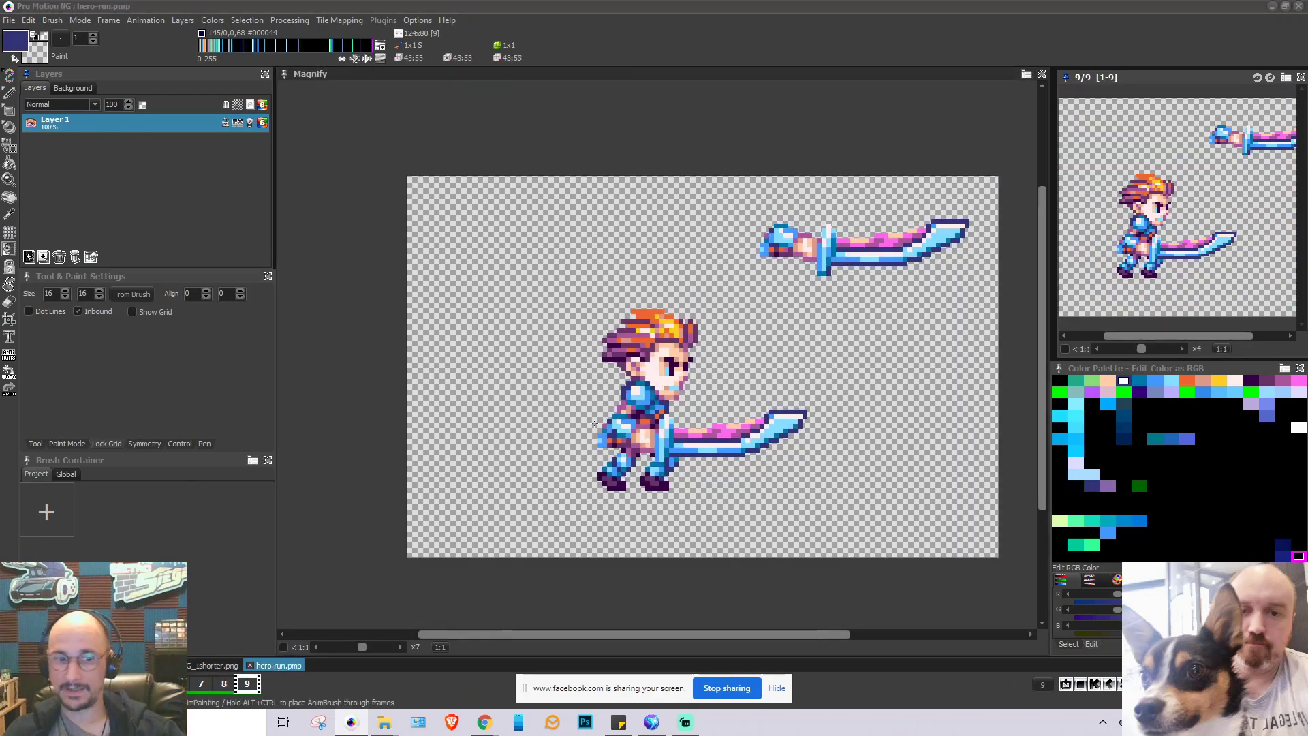
click(225, 666)
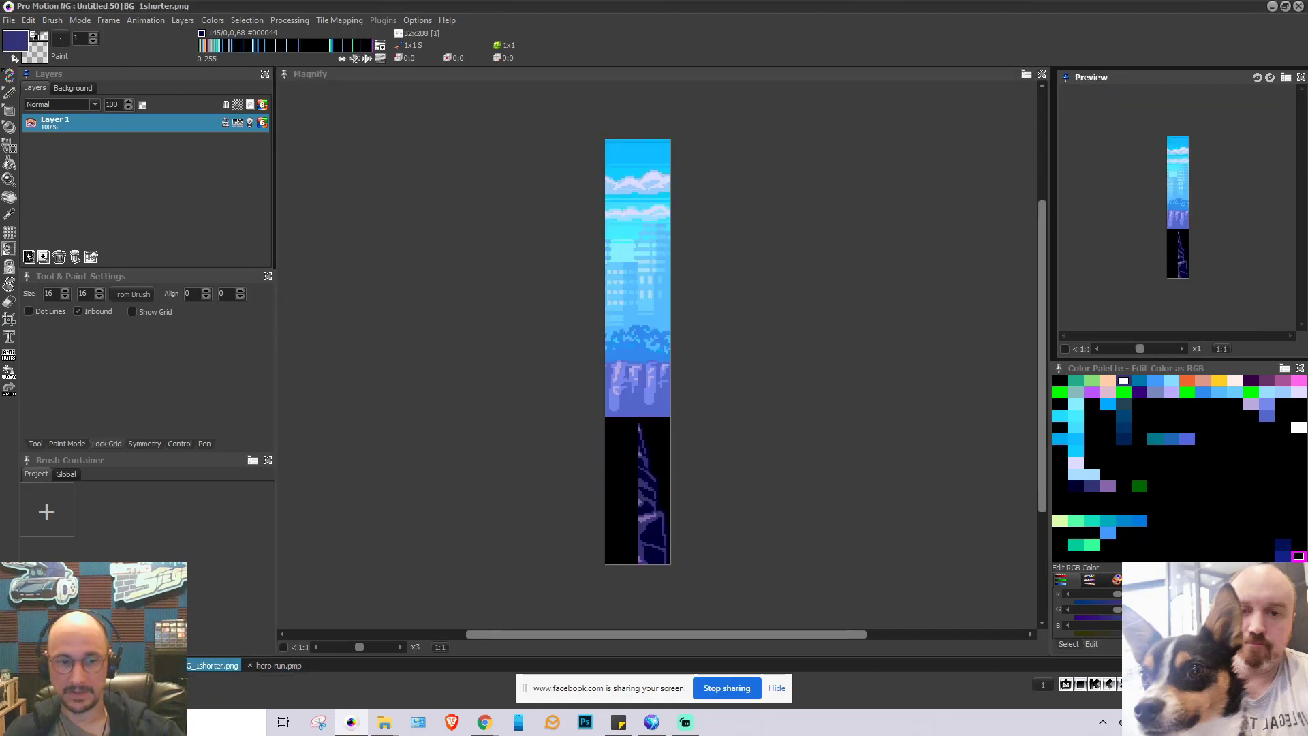
click(136, 666)
Examine the level's palms, platforms and pickups, look at hero-run.pmp once more and go back to AmigaProject.pmp
scroll(584, 506, down, 1)
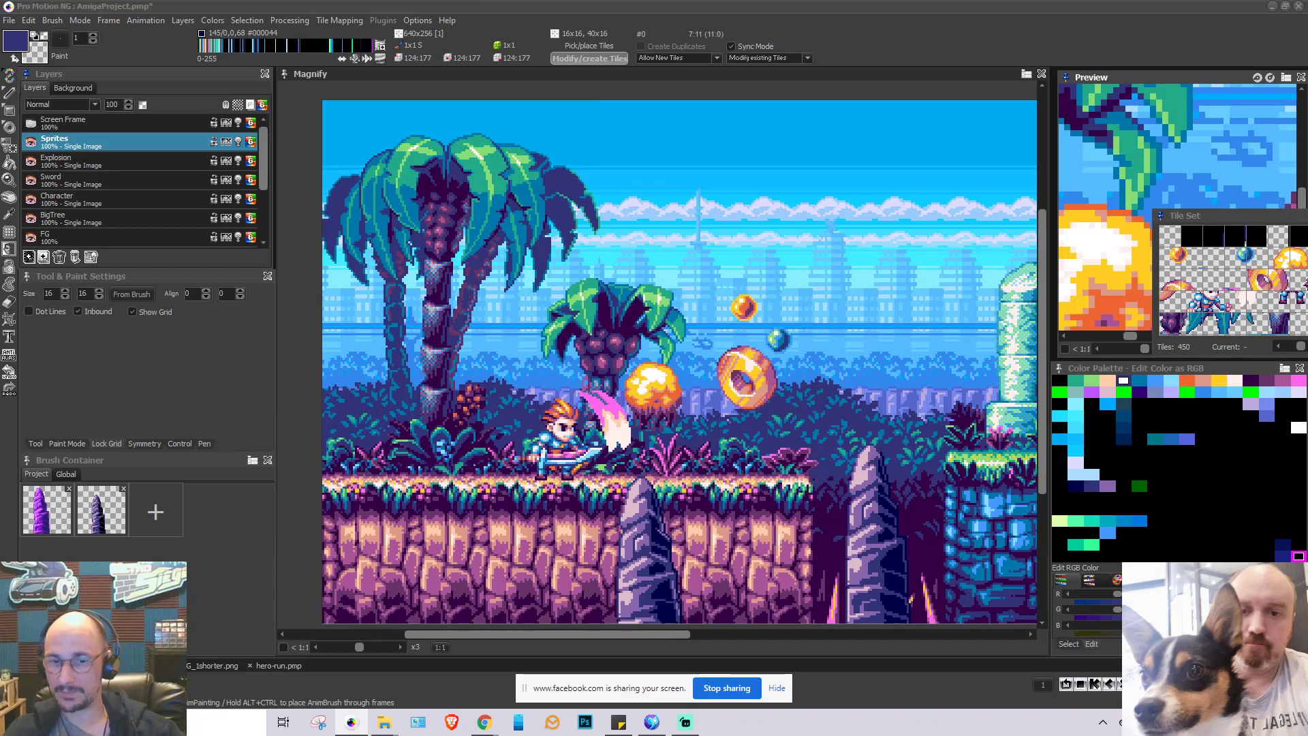
scroll(539, 443, down, 1)
scroll(539, 442, up, 1)
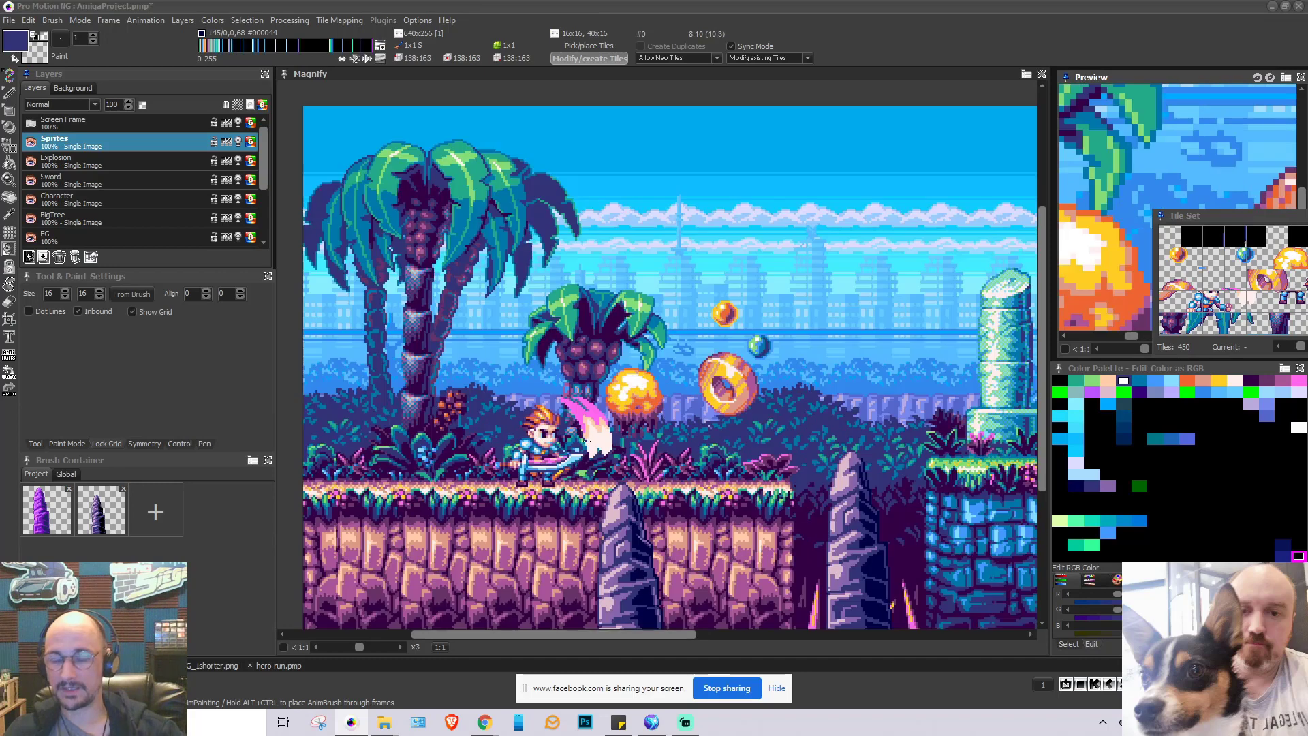
scroll(540, 443, down, 1)
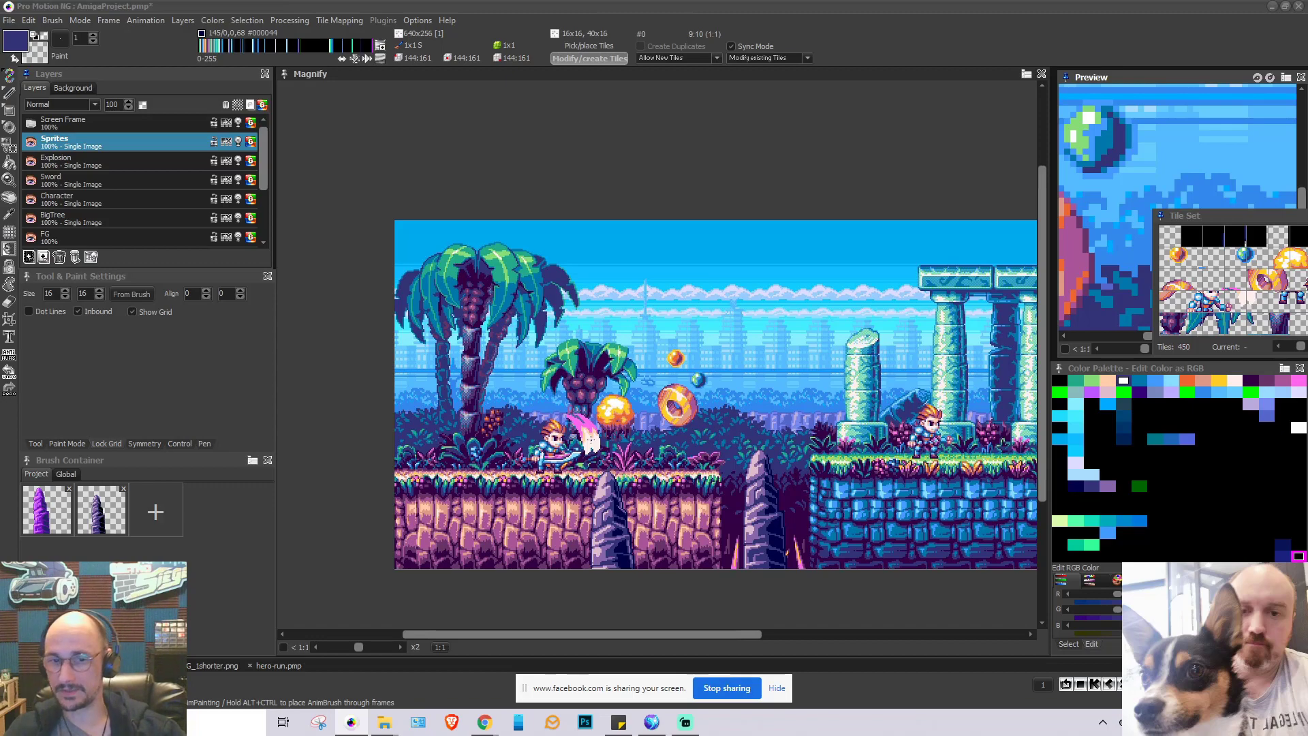
scroll(472, 483, up, 1)
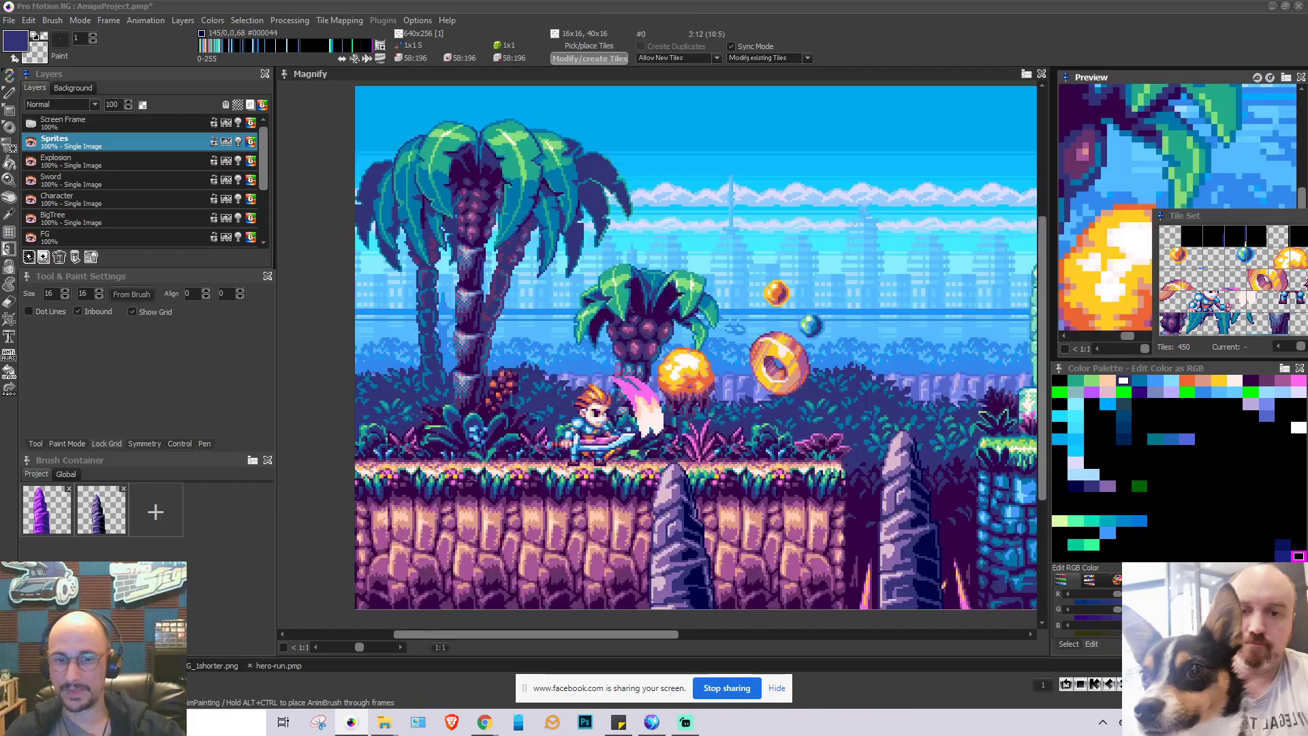
scroll(472, 483, up, 1)
scroll(471, 484, down, 1)
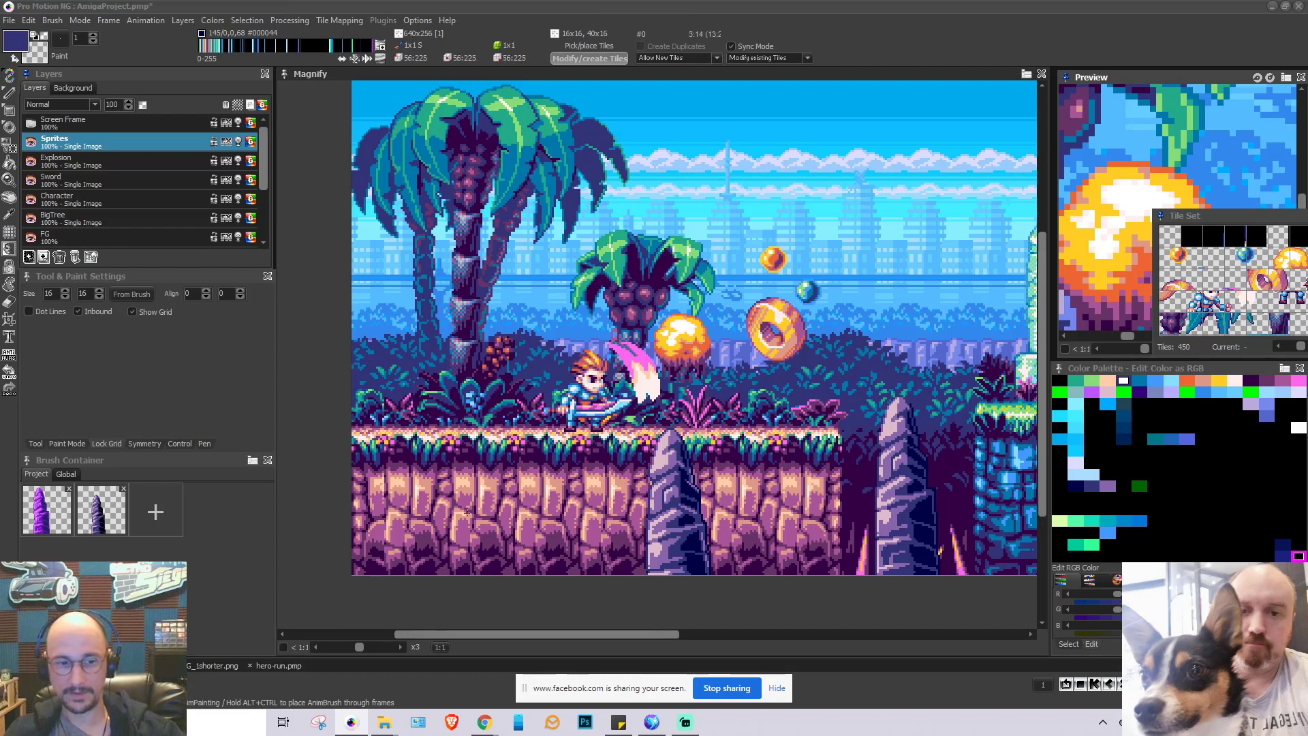
click(282, 667)
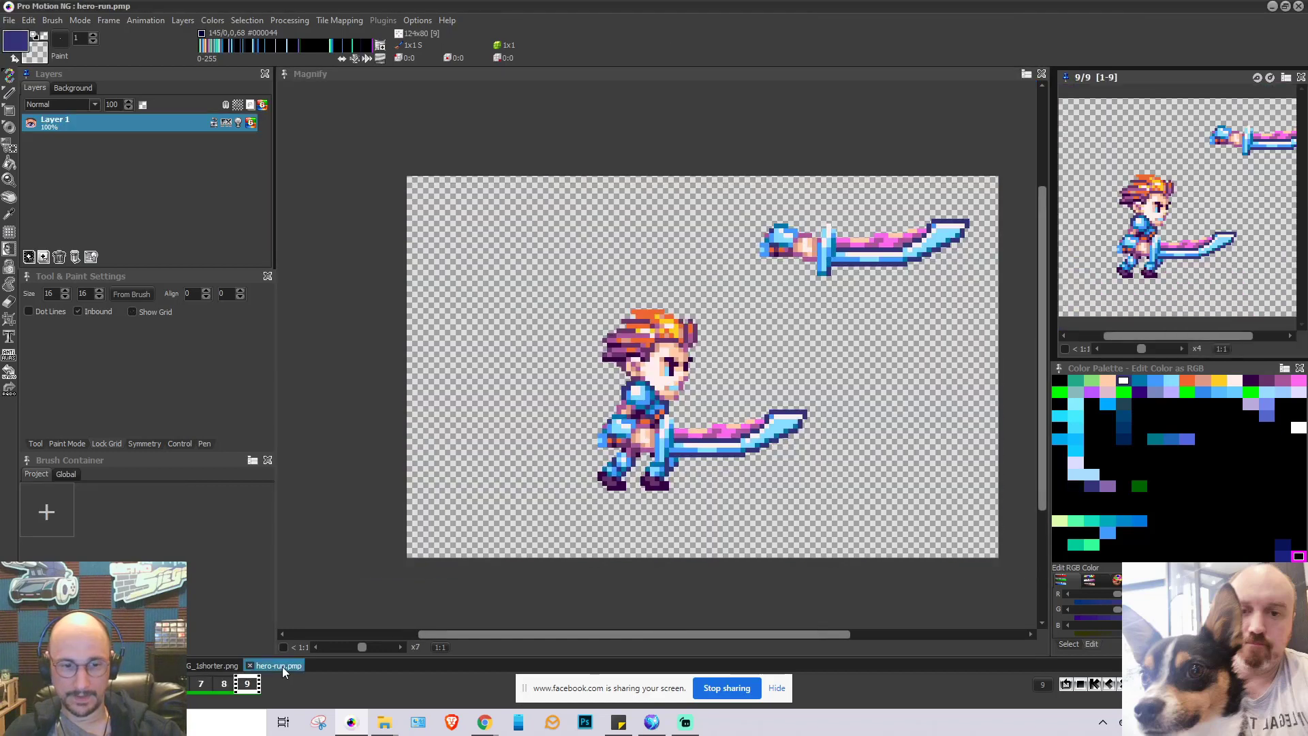
click(210, 665)
click(139, 665)
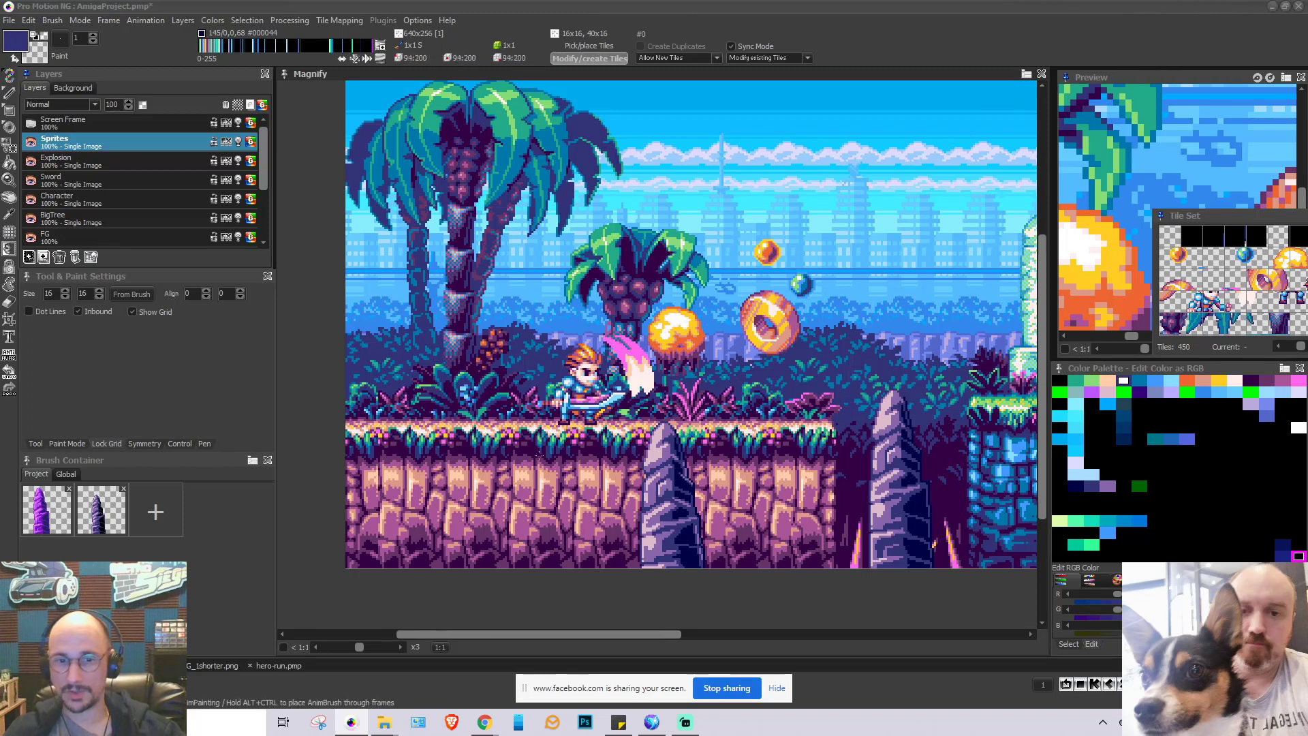
Minimize Pro Motion NG and review the hero's Idle, Run and Jump animations in Spriter Pro, finishing on Idle
click(1272, 7)
click(1176, 430)
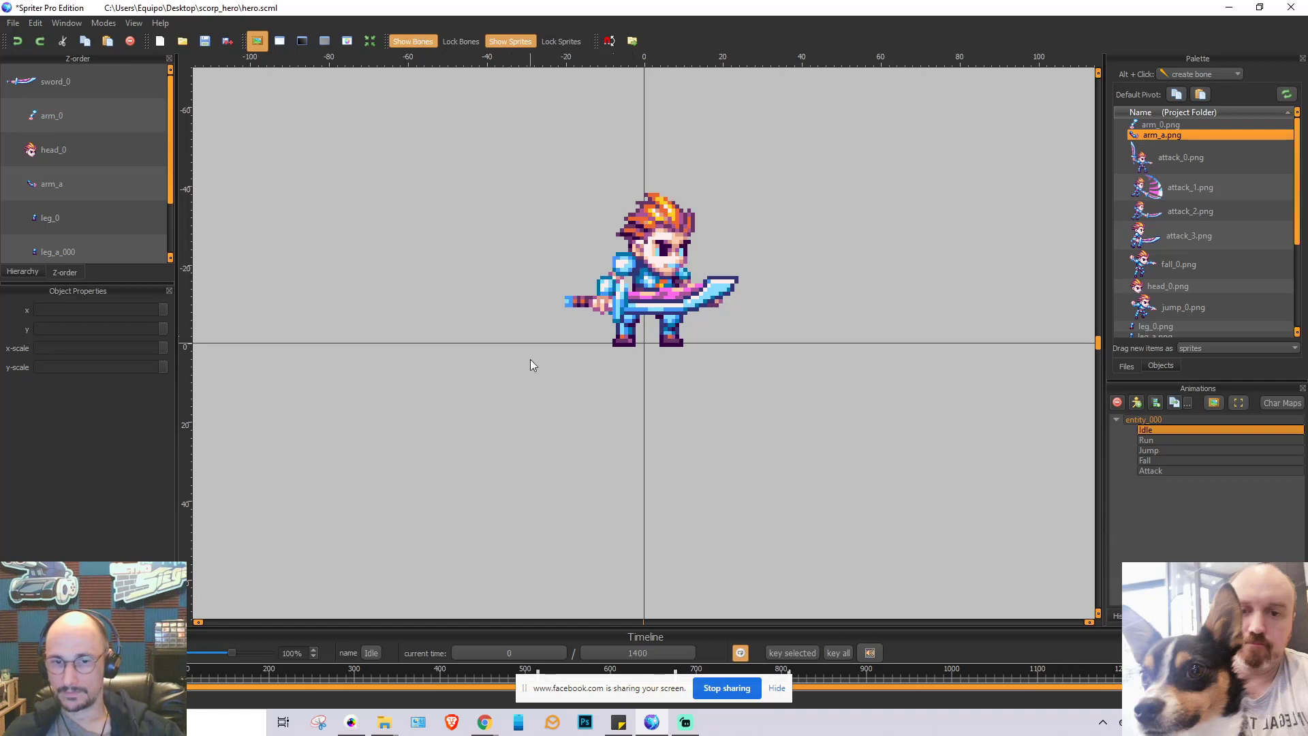
click(1151, 438)
click(1151, 447)
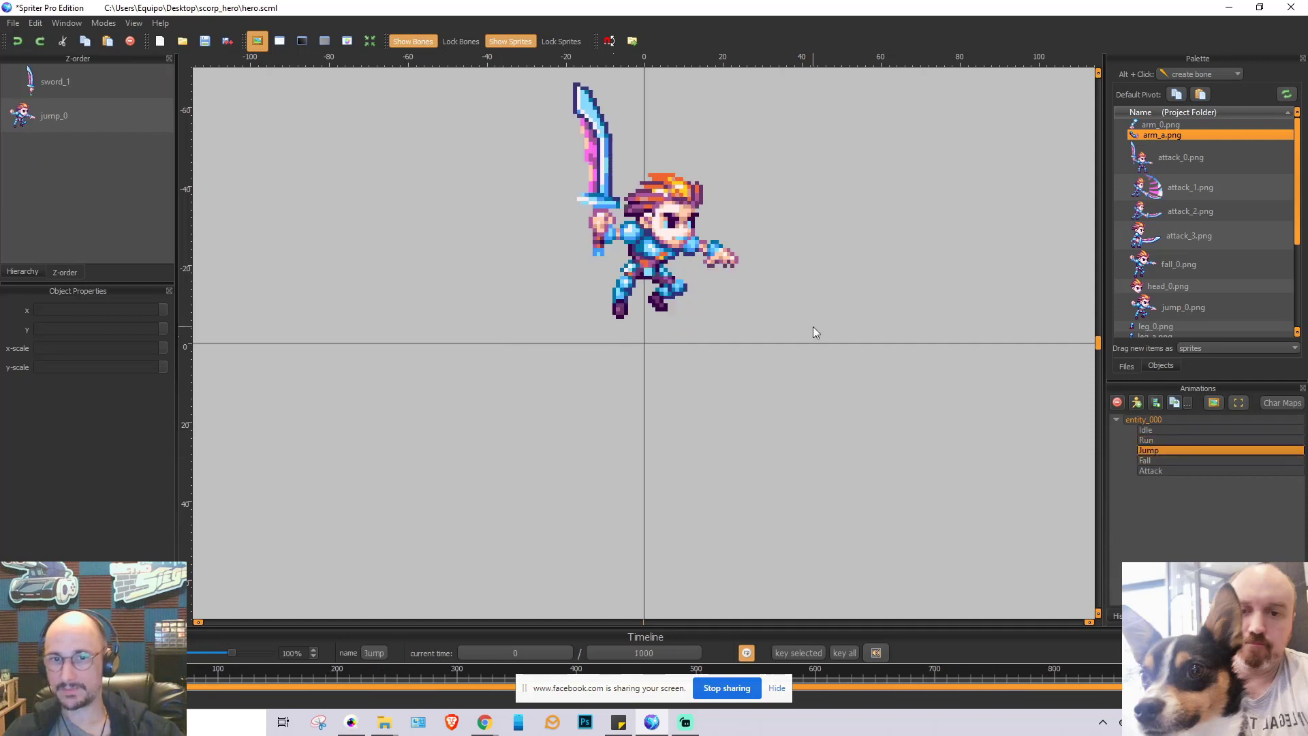
drag(511, 308, 558, 454)
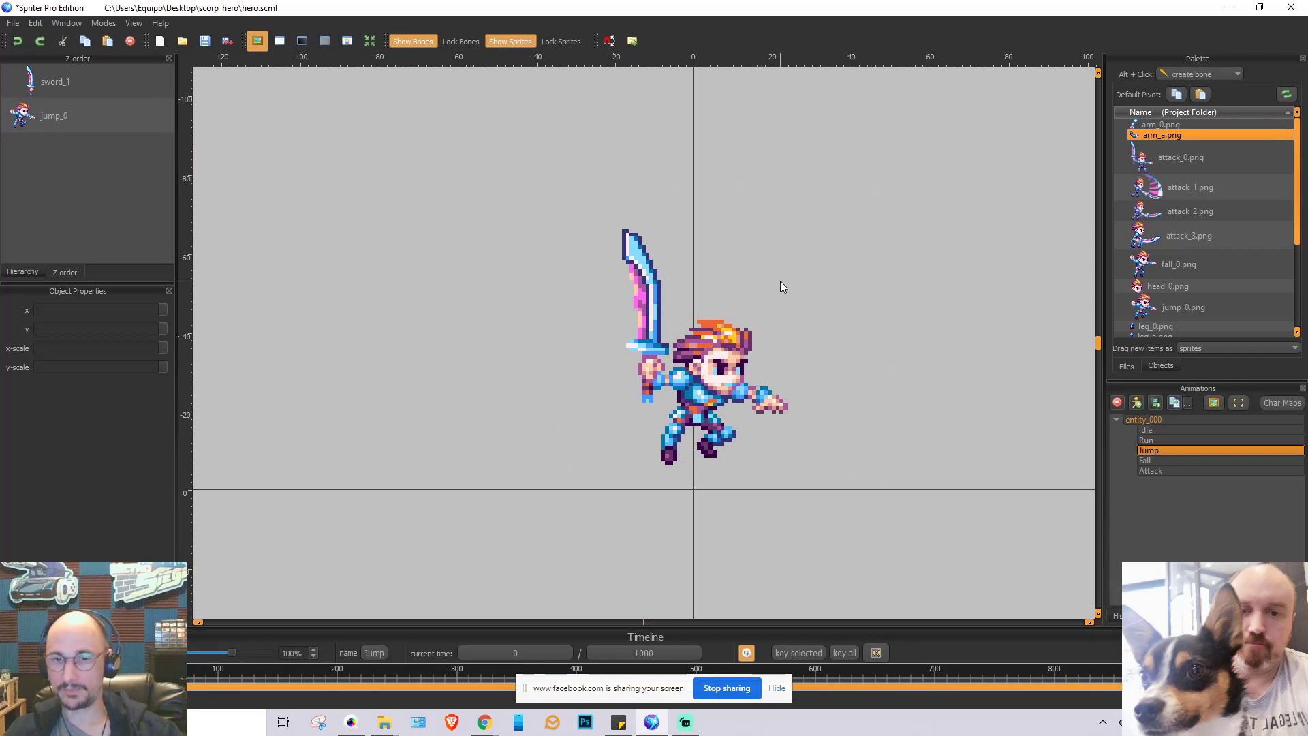
click(696, 379)
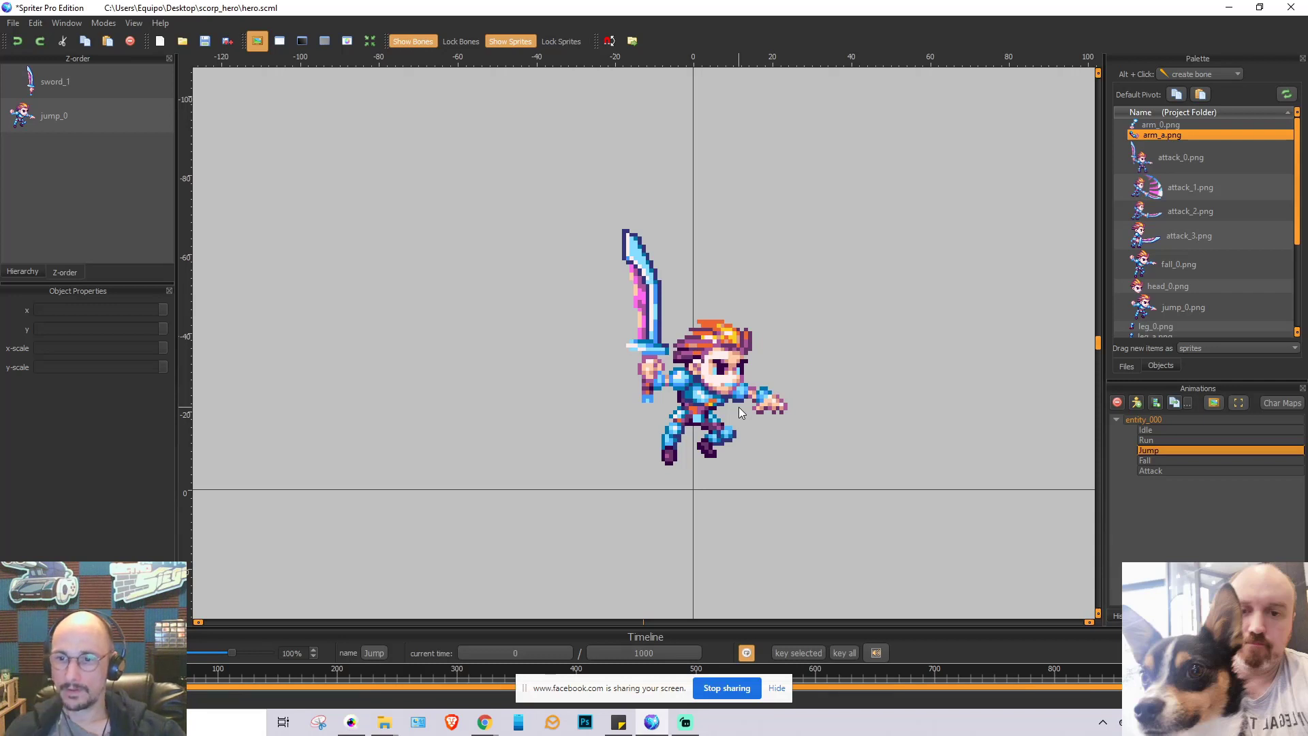
click(1154, 432)
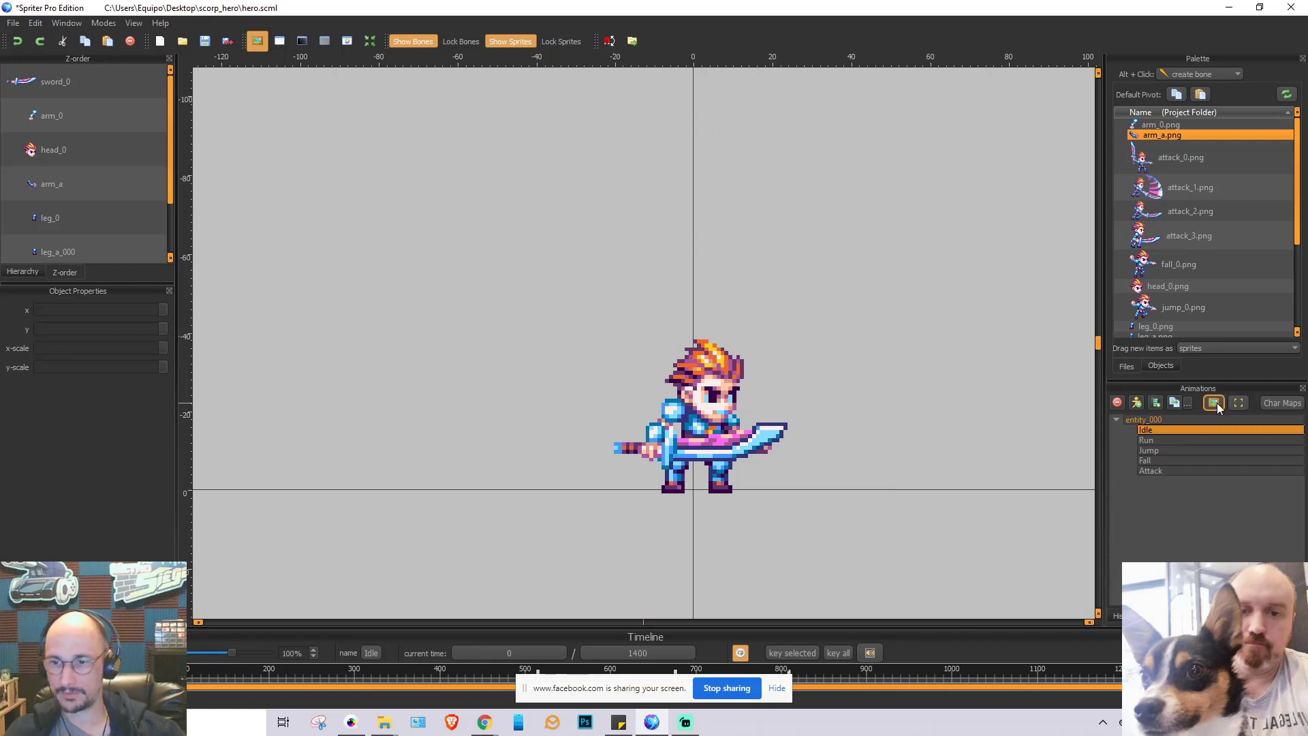
Enlarge the Idle animation's export area in Spriter to left -45, top -84, right 62 and bottom 21
click(1236, 403)
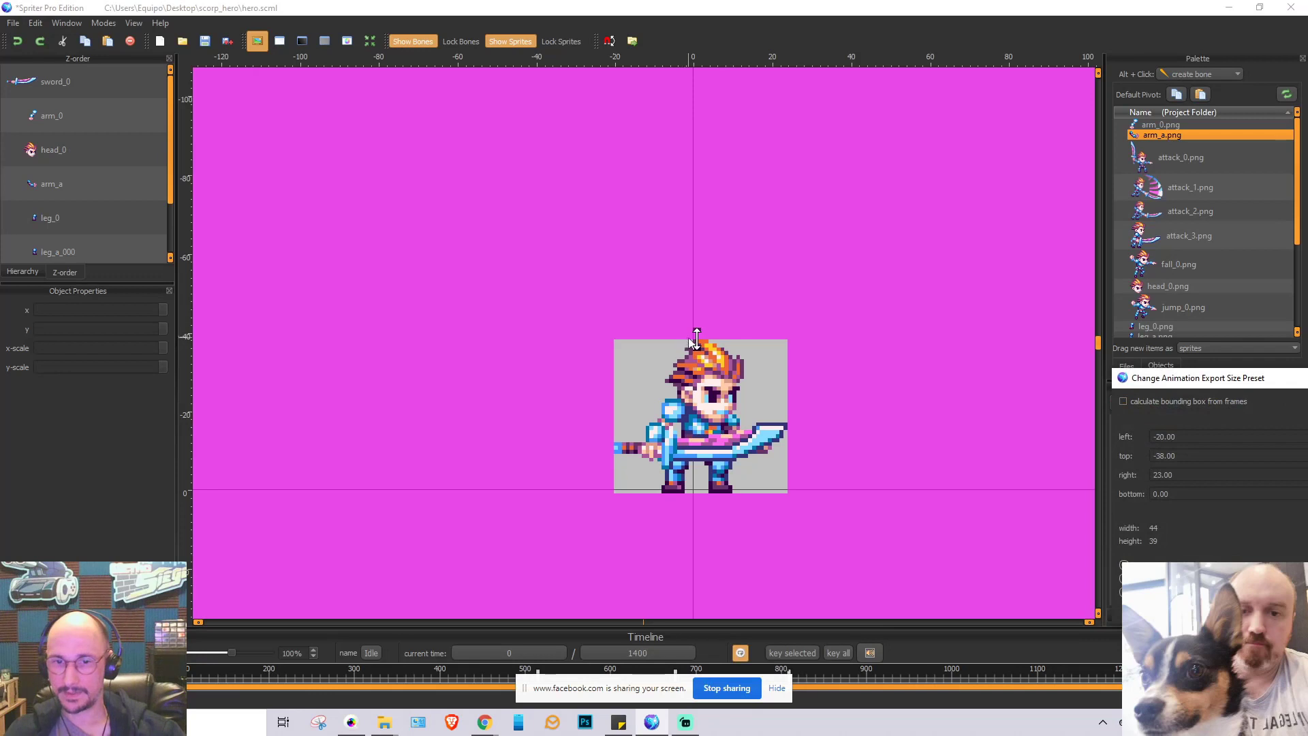
drag(696, 338, 685, 161)
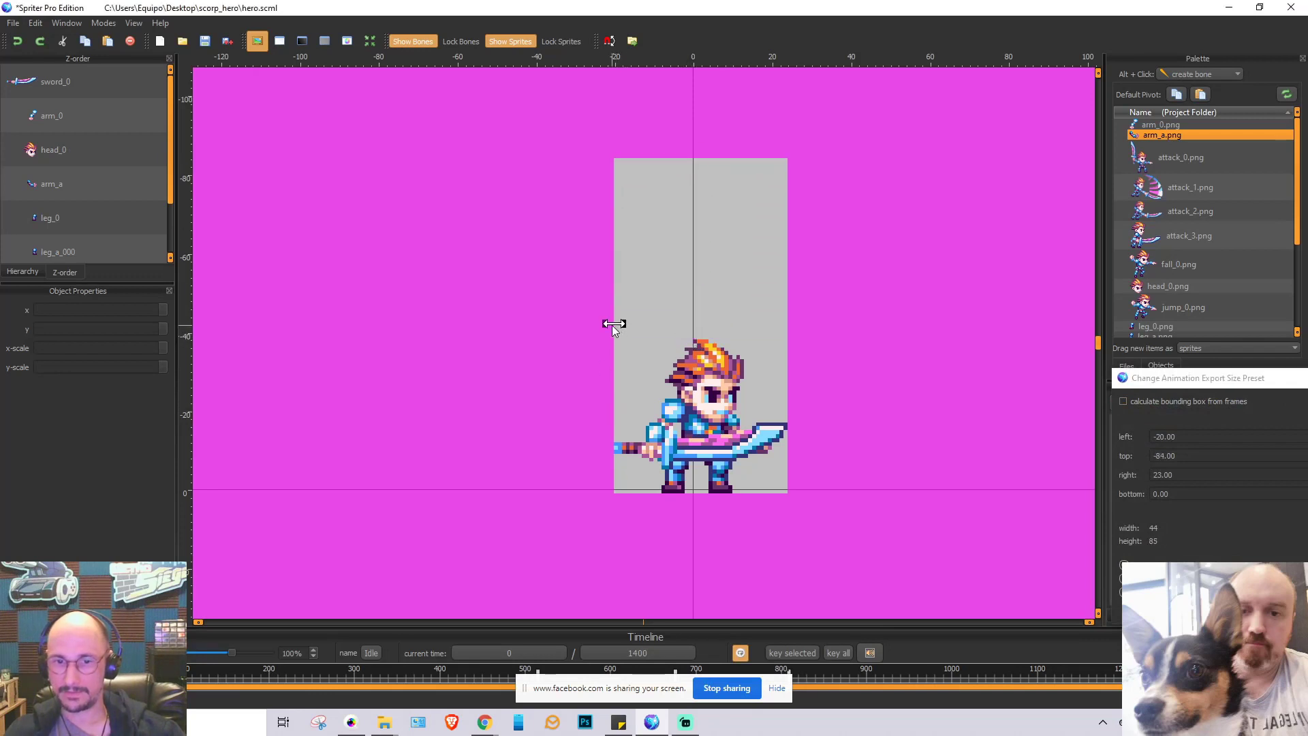
drag(613, 325, 515, 326)
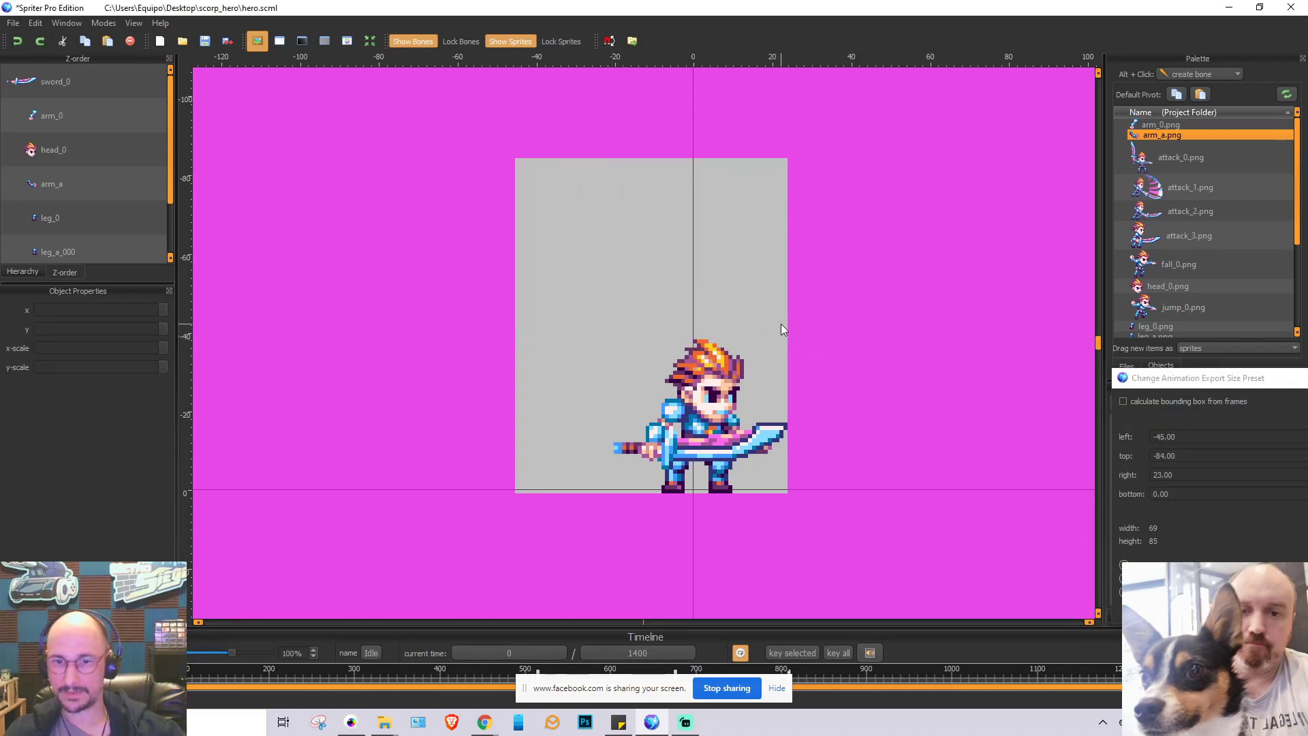
drag(783, 324, 936, 324)
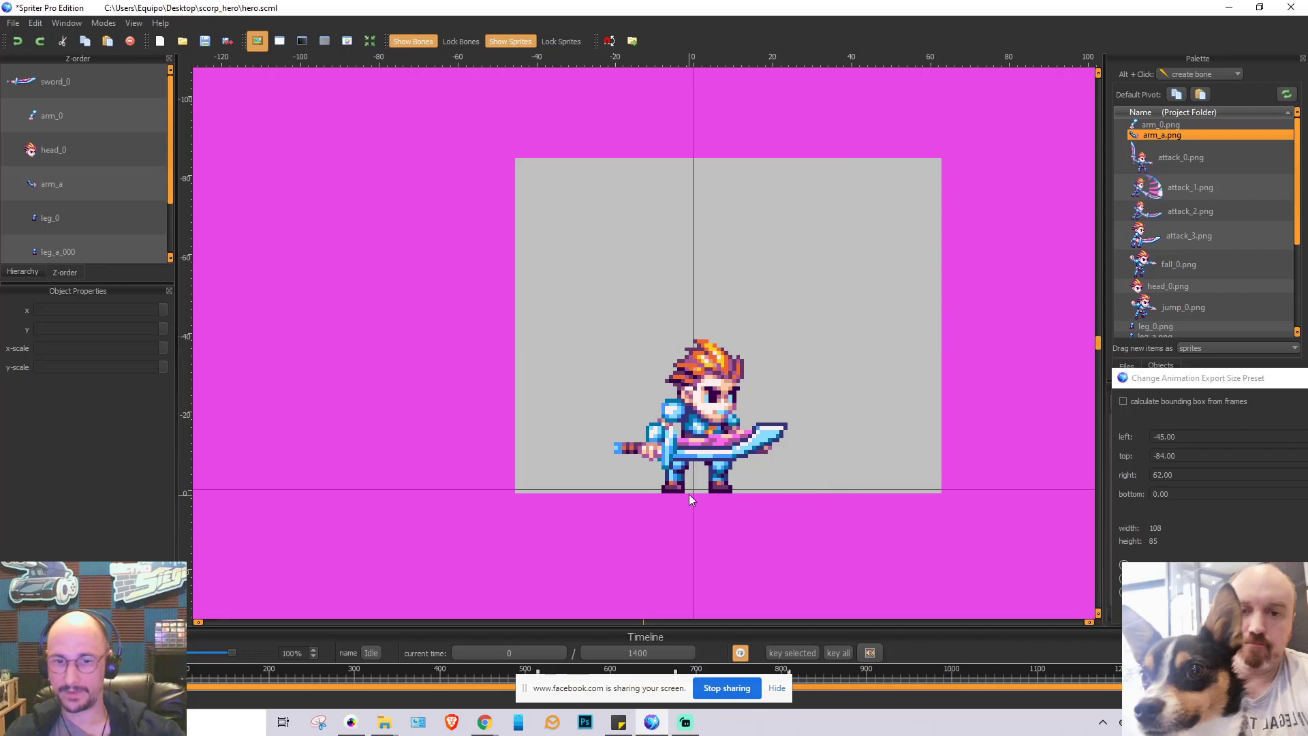
drag(725, 489, 731, 576)
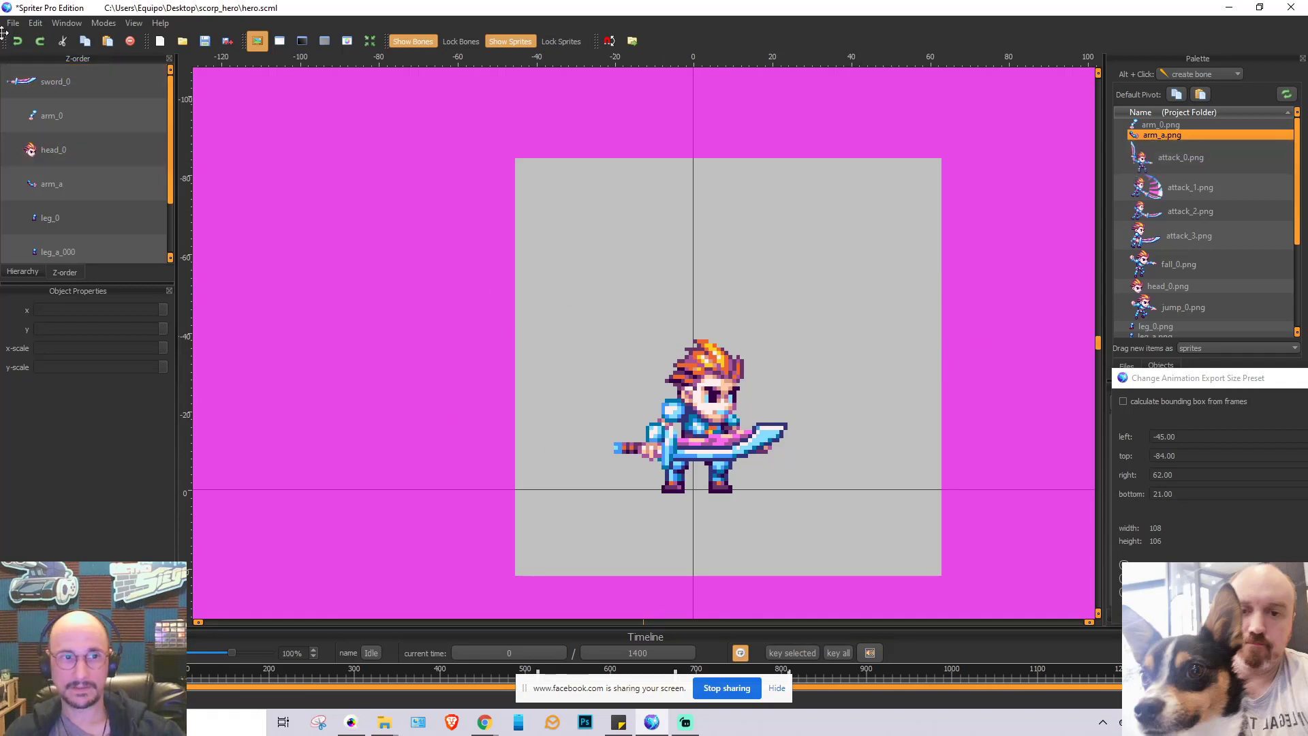
Save the hero.scml project and minimize Spriter
click(7, 8)
click(27, 8)
click(13, 22)
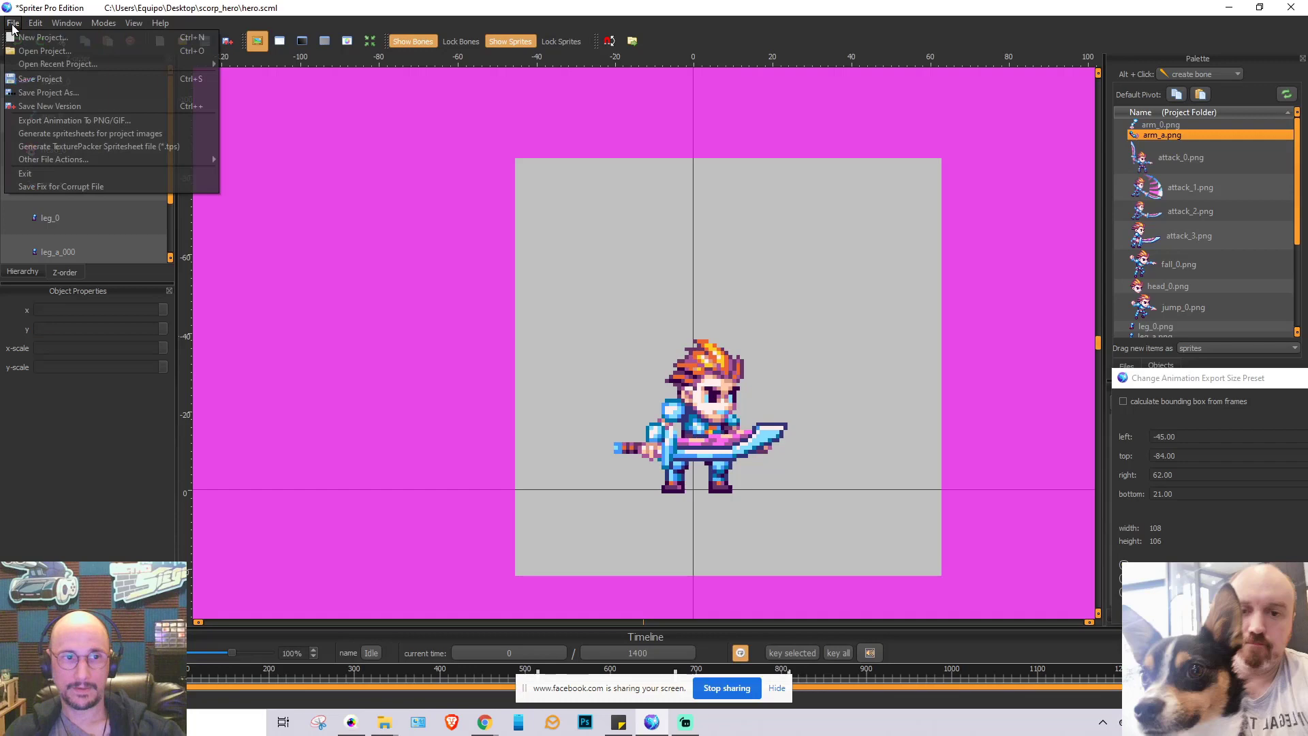
click(60, 76)
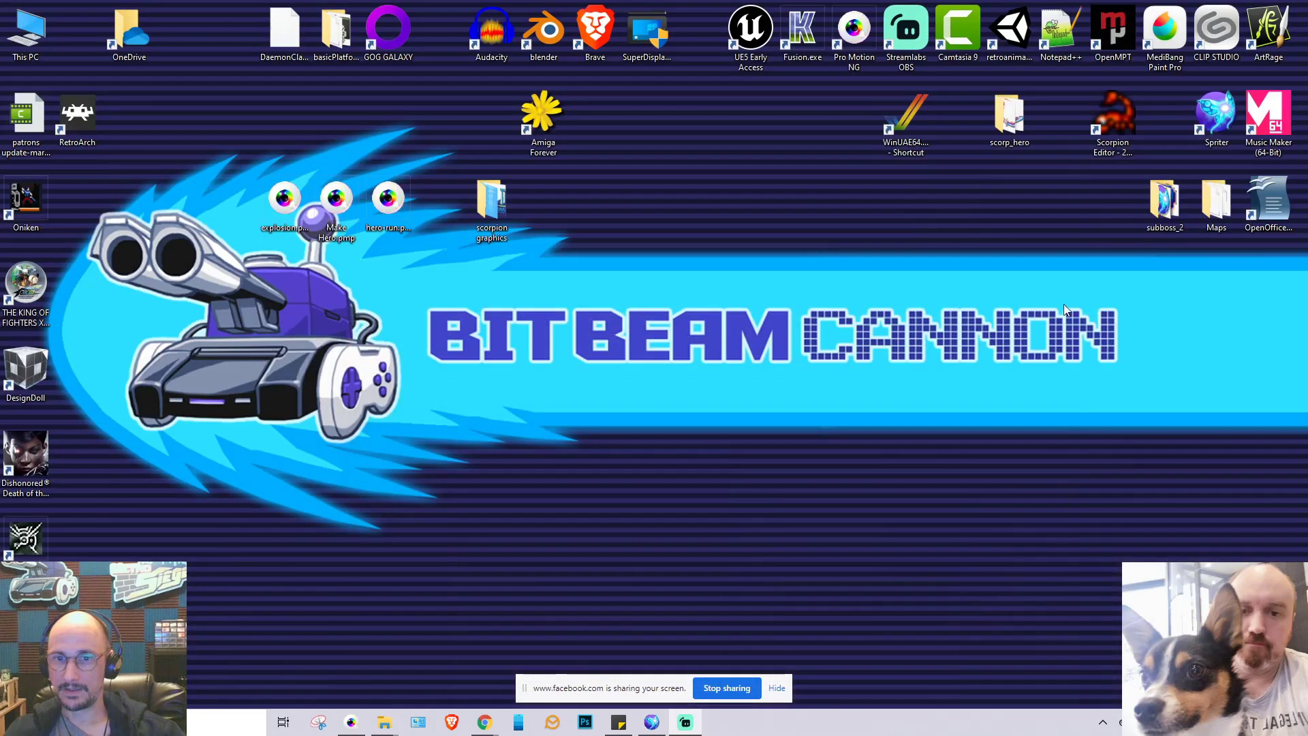
click(1229, 8)
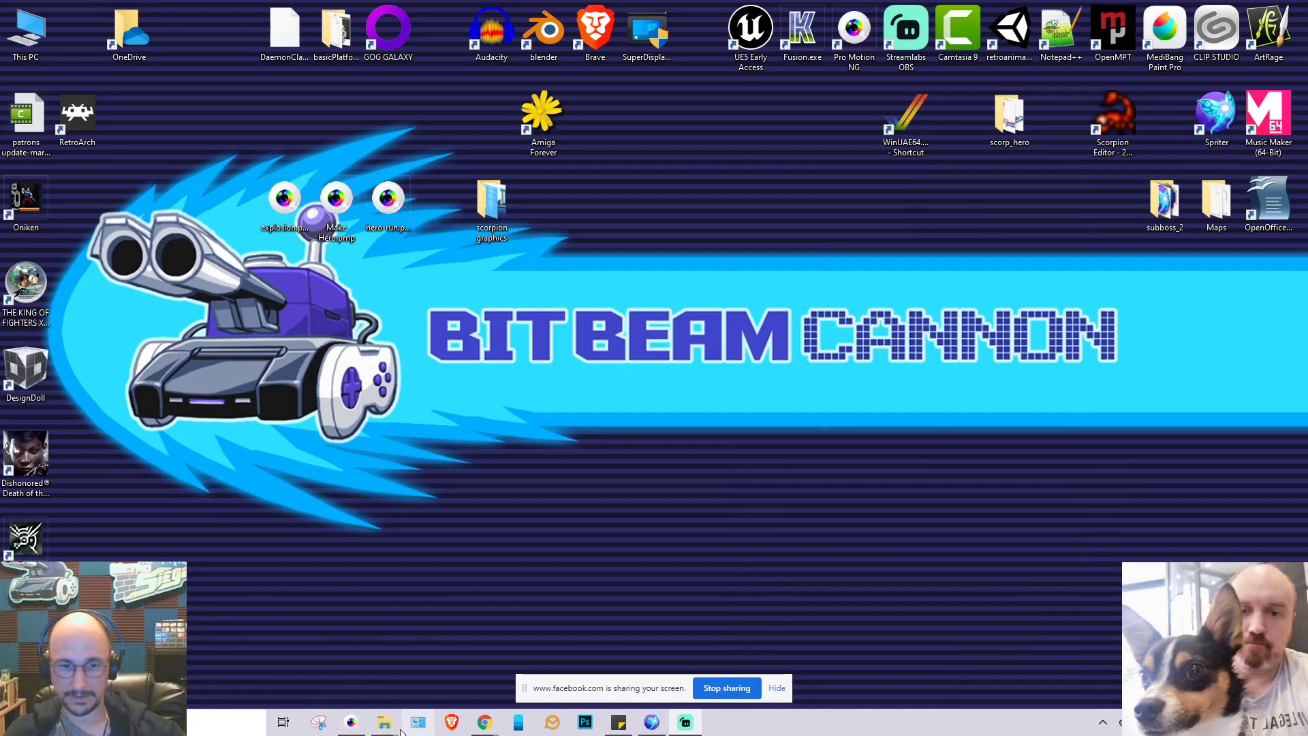
Bring up the scorpion graphics folder, inspect the AmigaProject.pmp scene in Pro Motion NG, and return to the folder
click(437, 678)
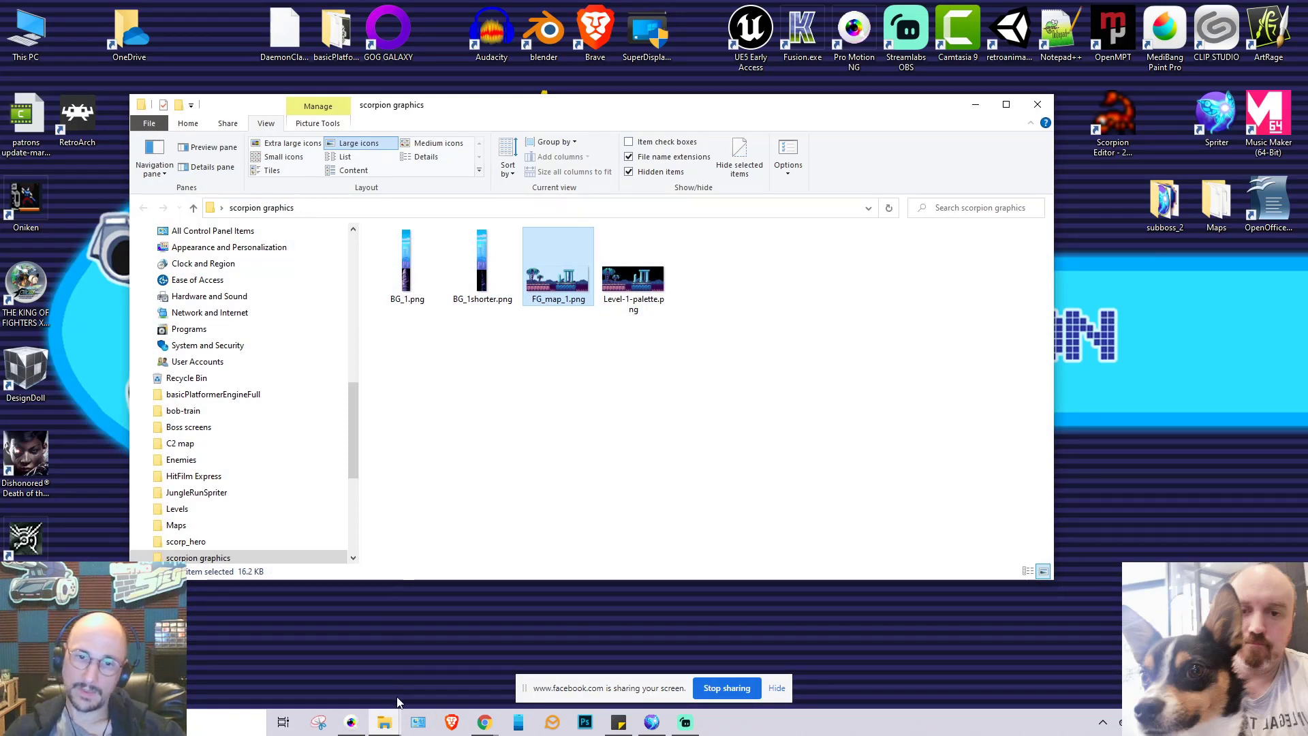
click(359, 723)
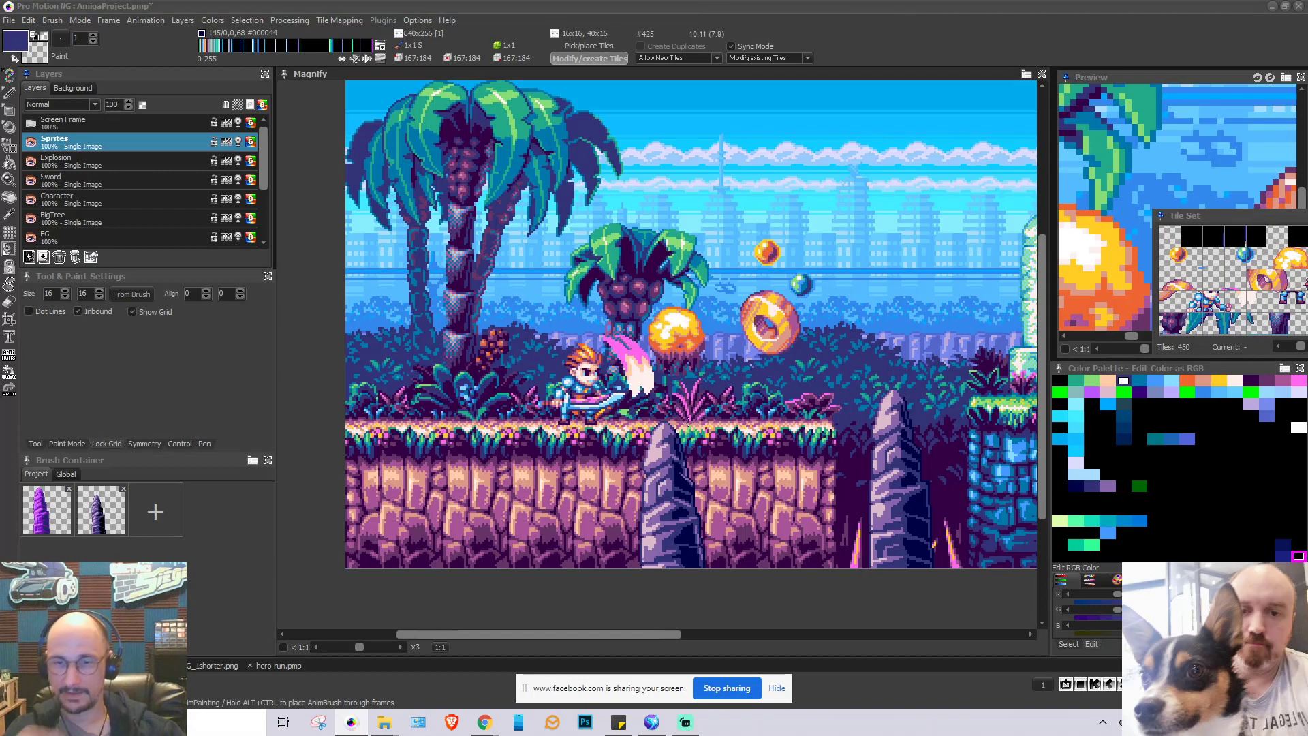
scroll(786, 255, down, 1)
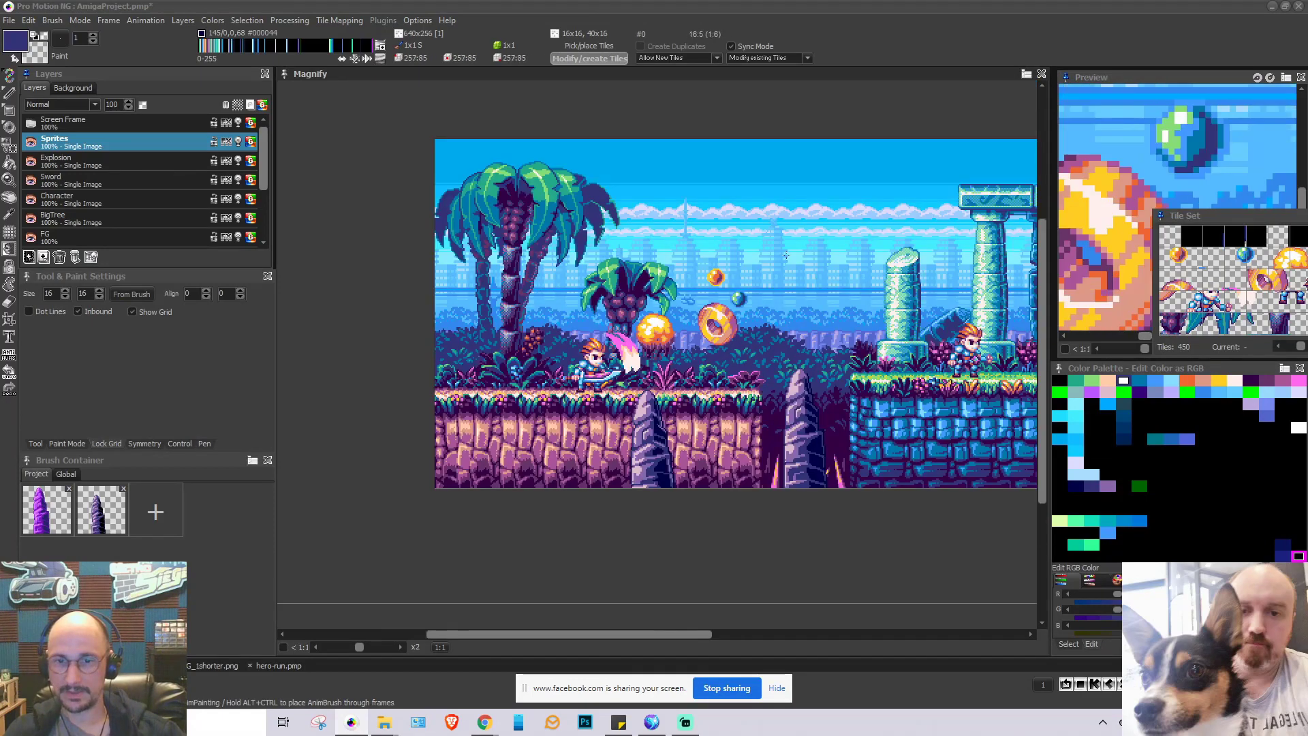
scroll(786, 256, up, 1)
scroll(786, 256, down, 1)
scroll(723, 244, up, 2)
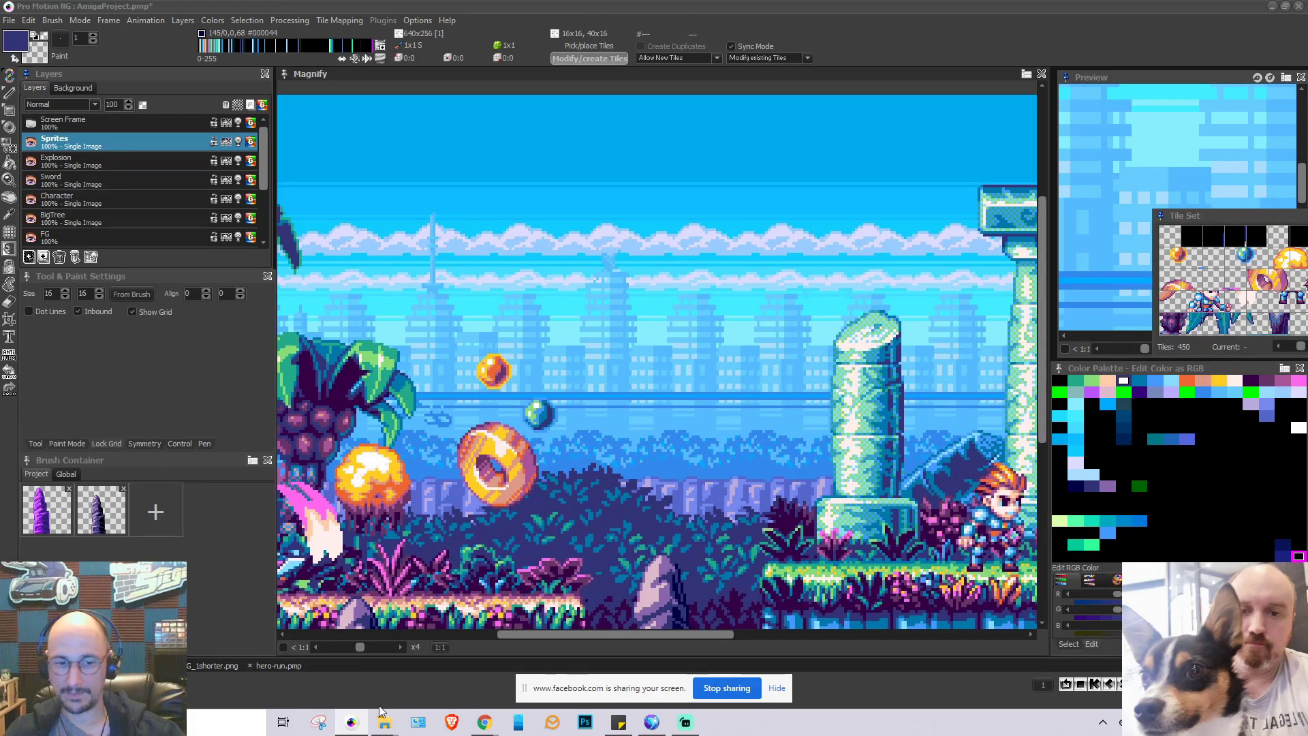
click(1272, 7)
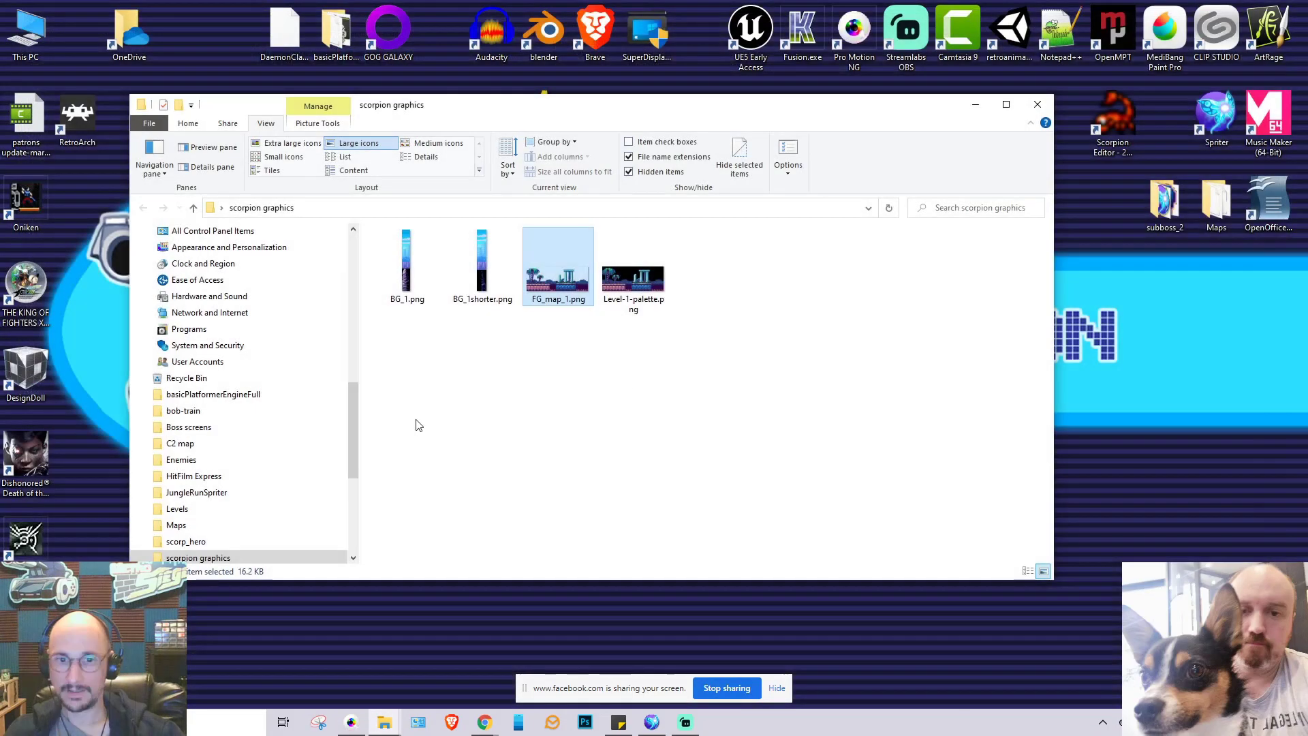
Open Level-1-palette.png from the scorpion graphics folder in Pro Motion NG
click(638, 303)
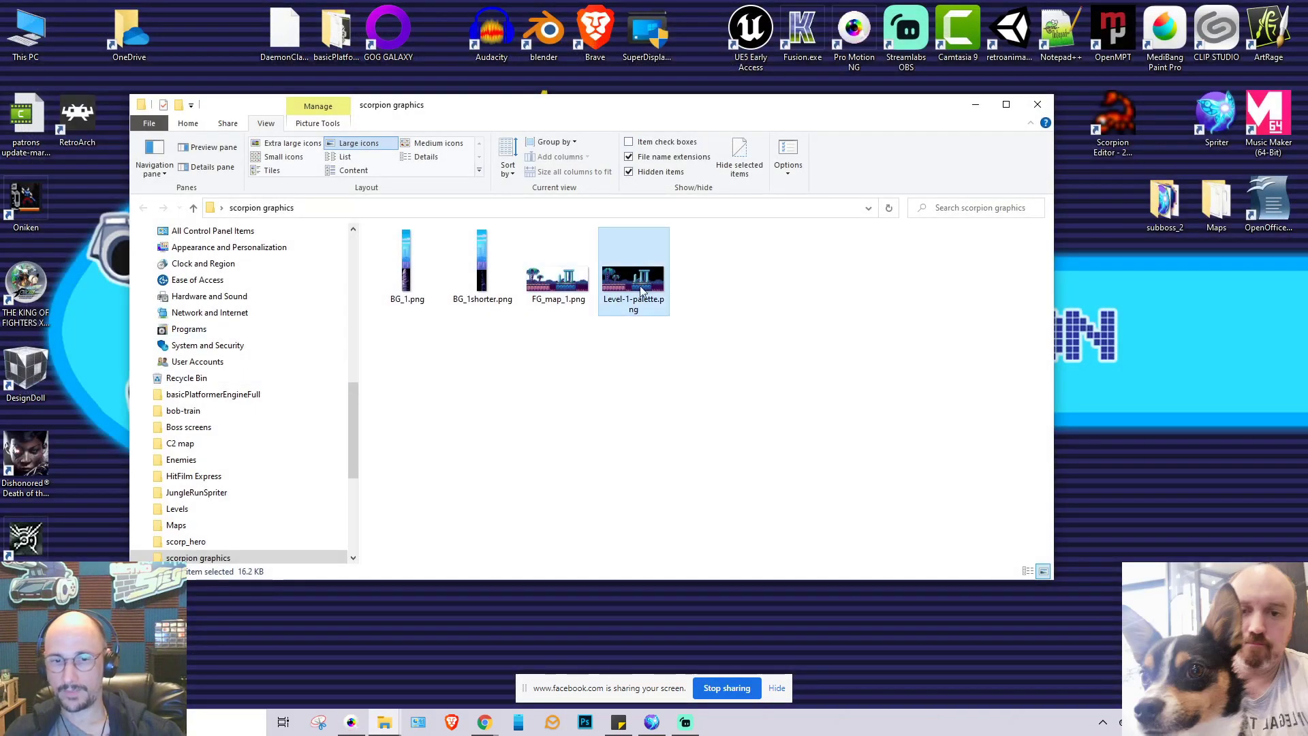
drag(641, 290, 666, 491)
scroll(654, 470, down, 5)
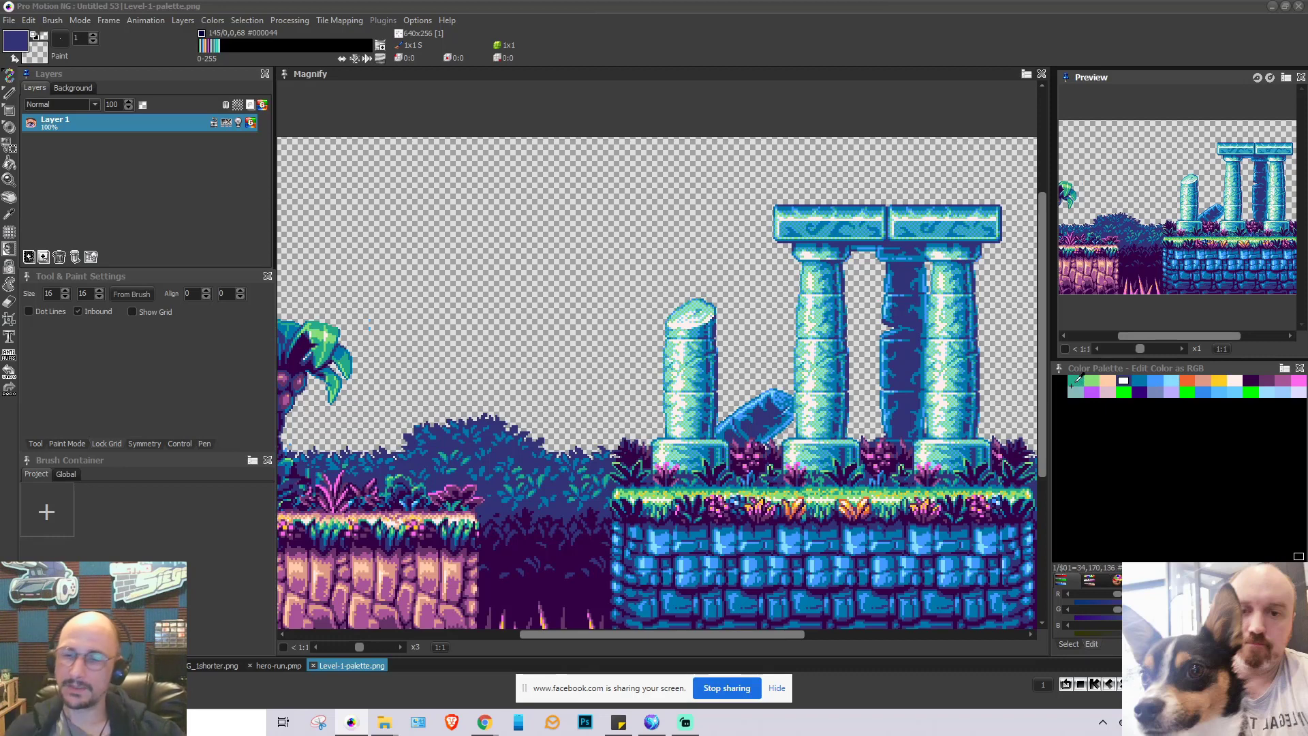
Examine the bright green placeholder entries in the palette of Level-1-palette.png, selecting them one after another
click(1124, 392)
click(1187, 392)
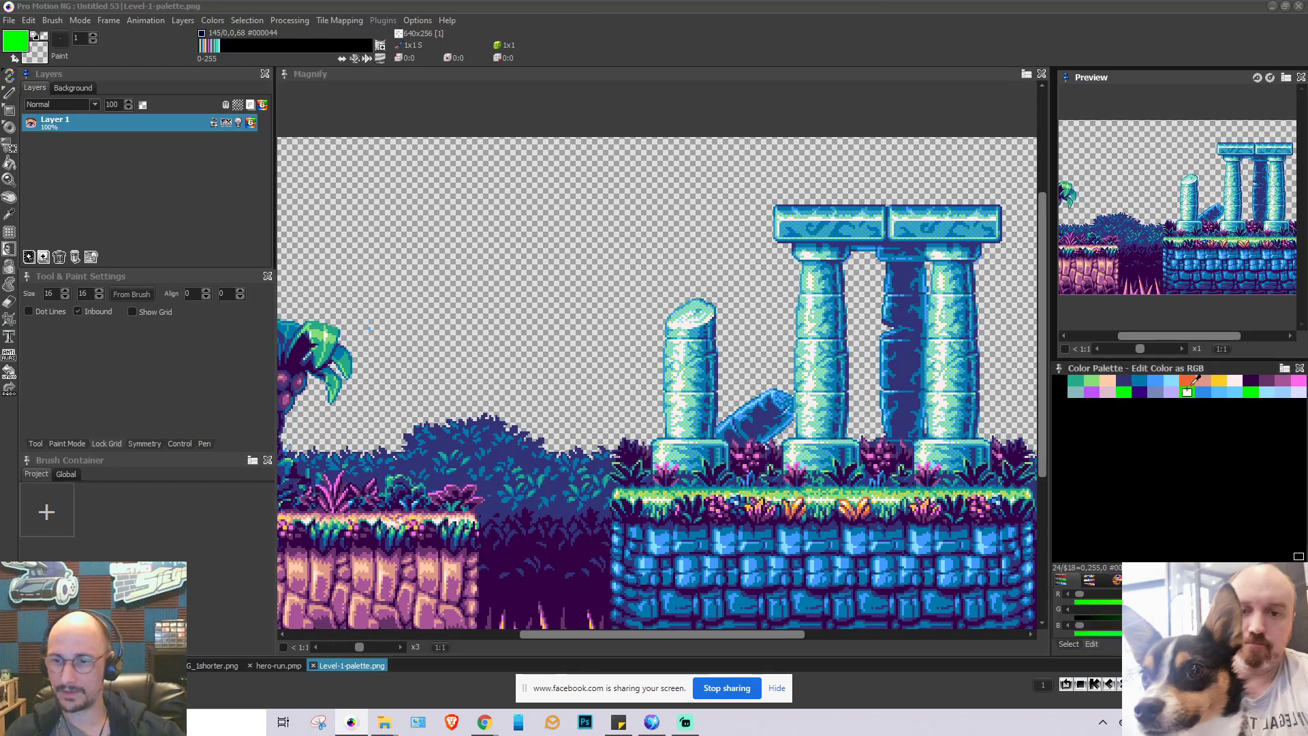
click(1253, 391)
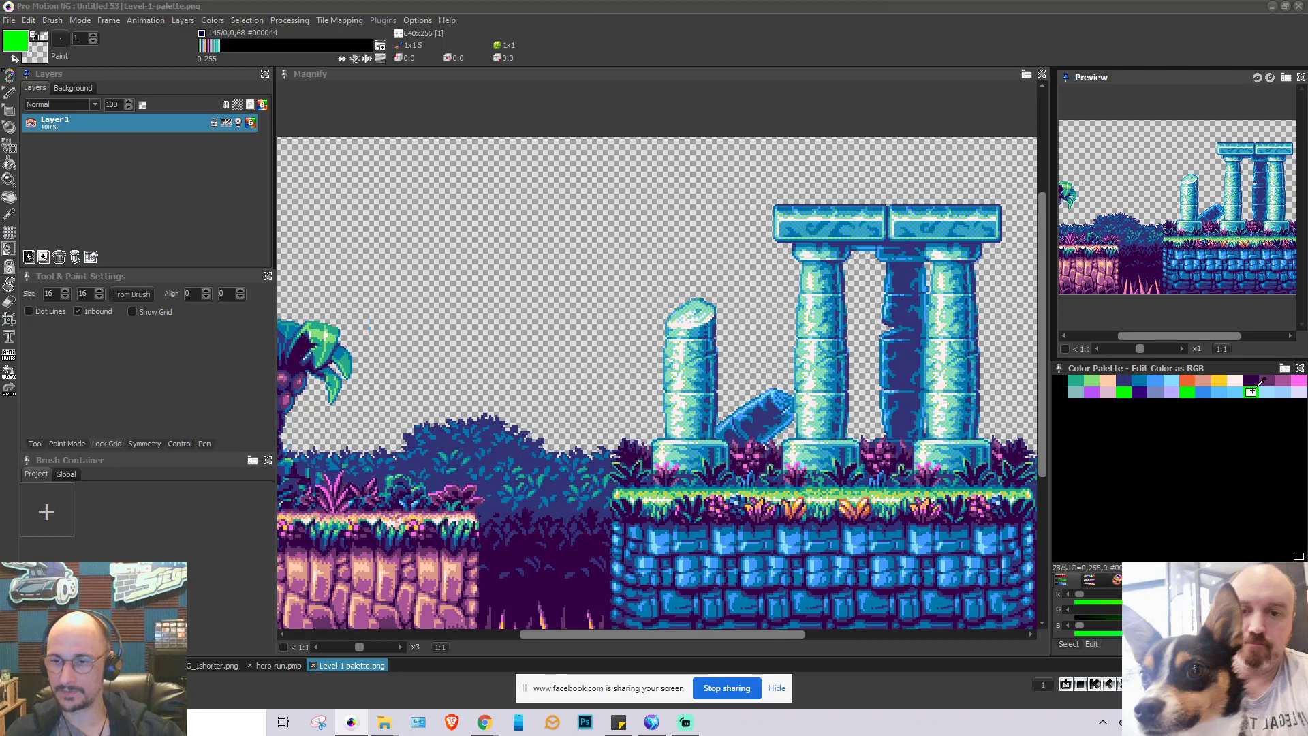
click(1186, 391)
click(1124, 391)
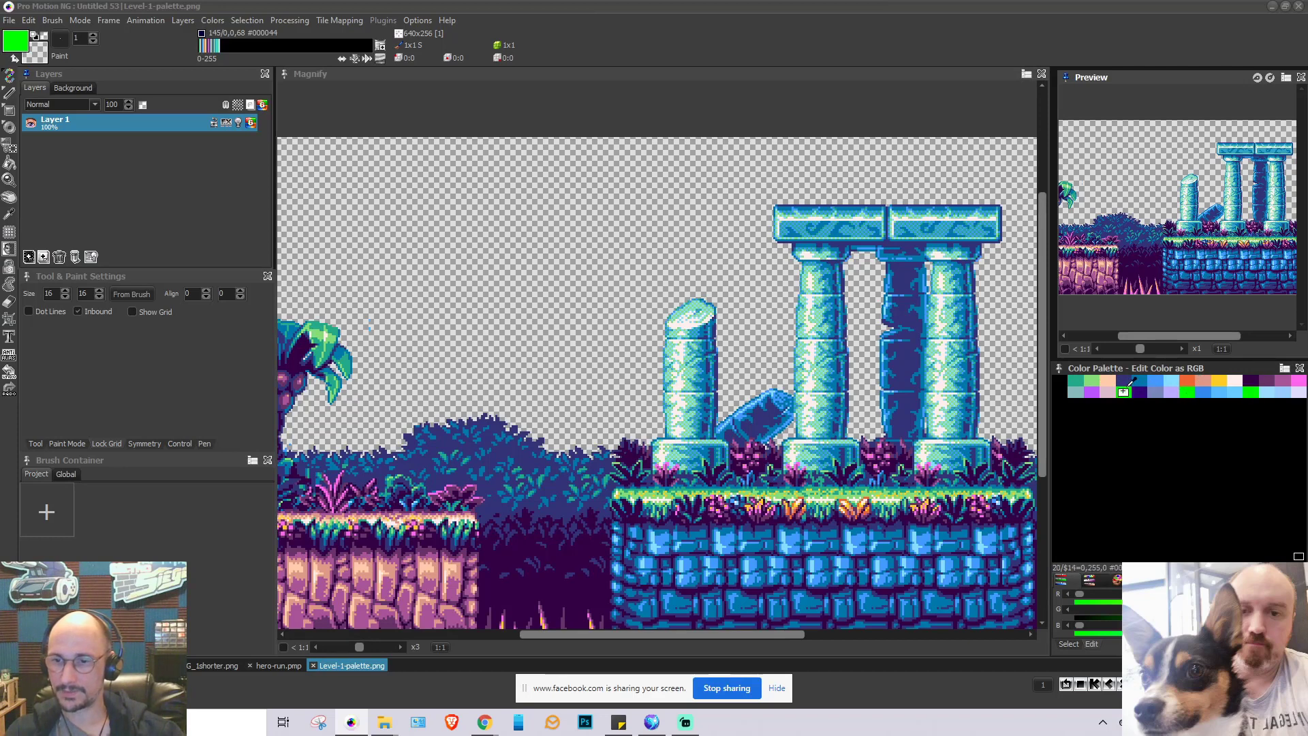
click(1187, 391)
click(1252, 391)
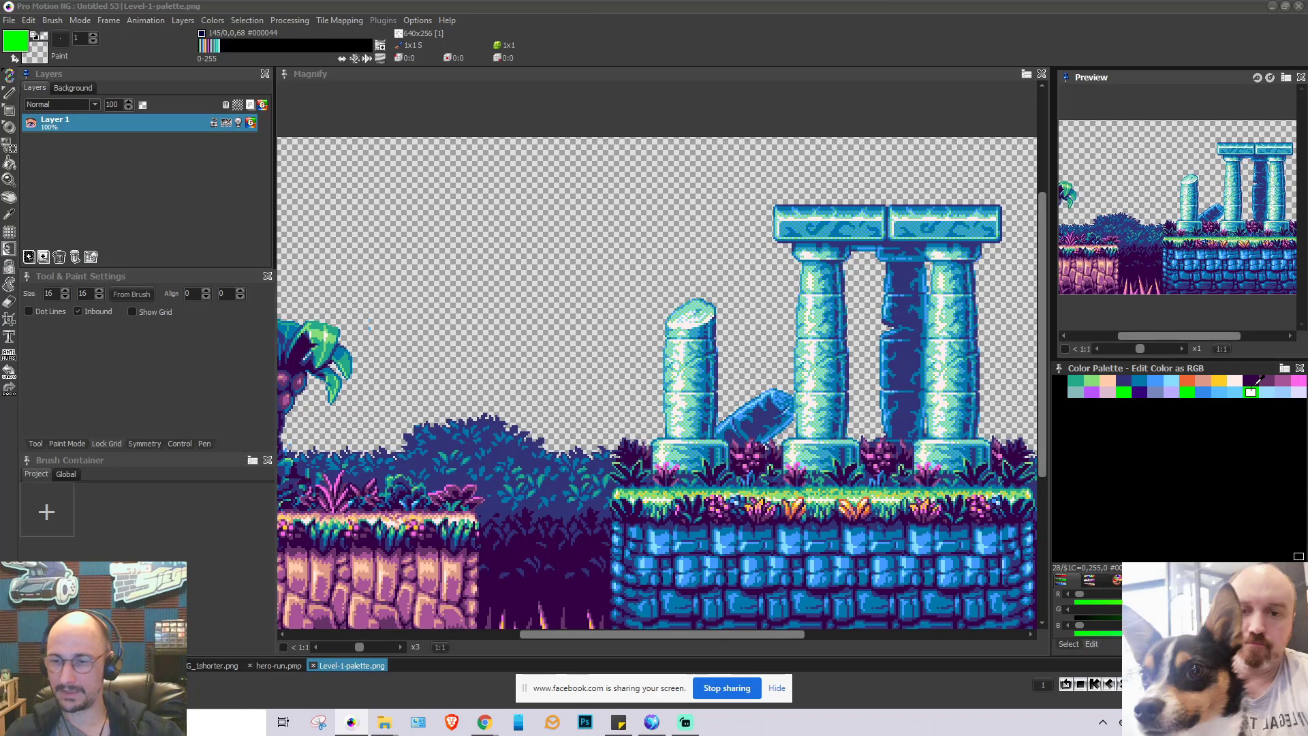
click(1187, 391)
click(1125, 391)
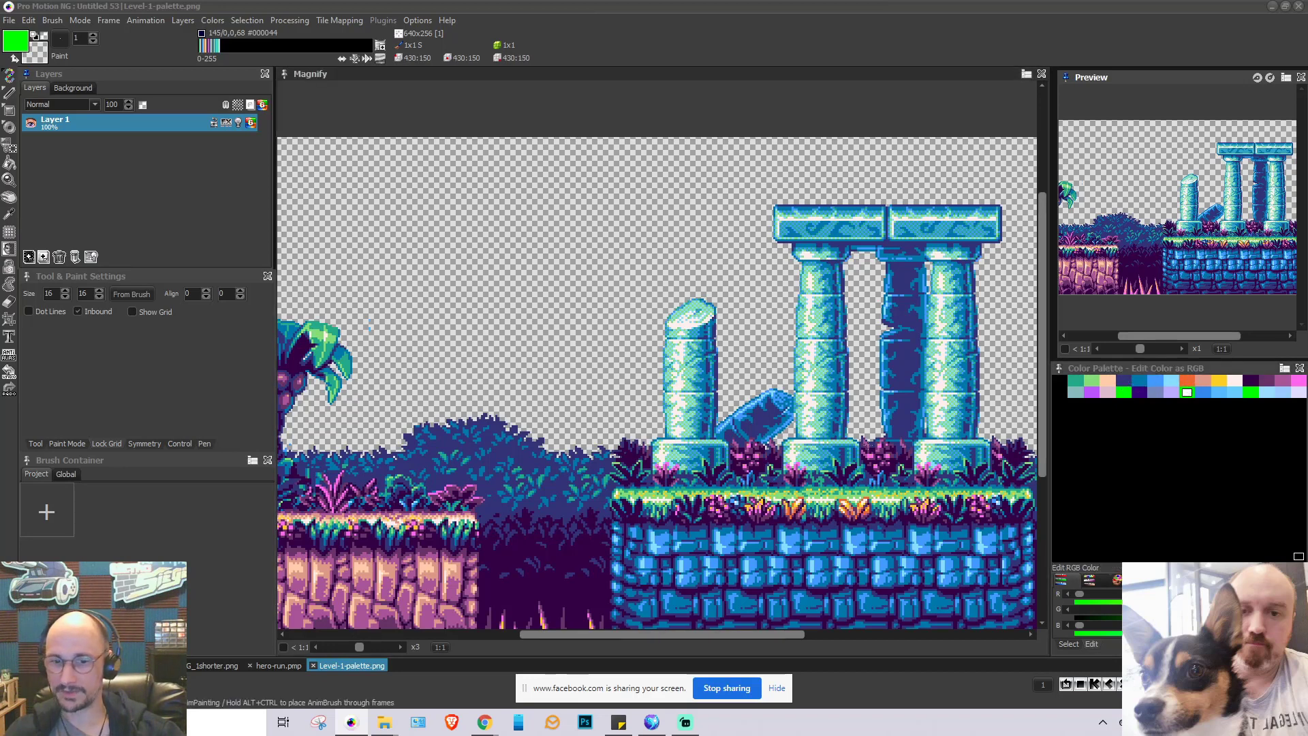
View the whole Level-1-palette.png foreground, check BG_1shorter.png, and return to the AmigaProject.pmp scene
scroll(645, 274, down, 2)
scroll(645, 273, up, 1)
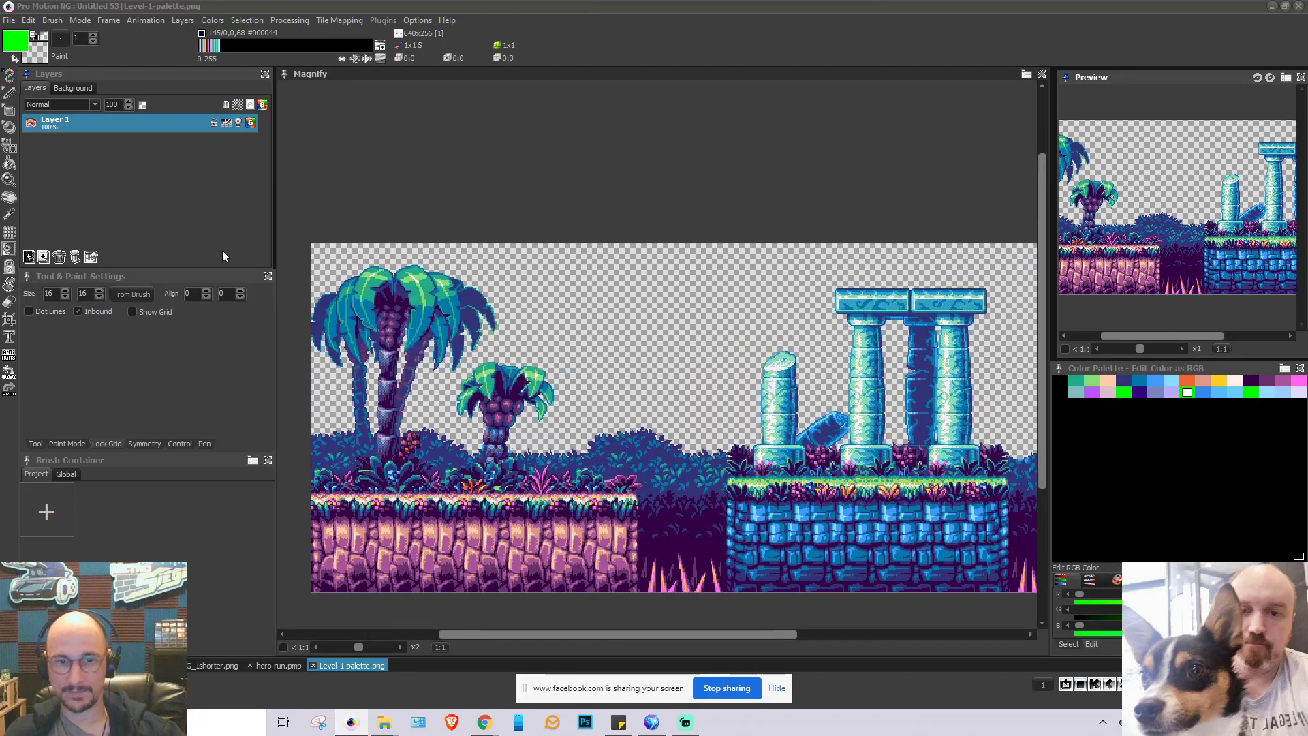
scroll(787, 449, down, 1)
scroll(788, 385, up, 1)
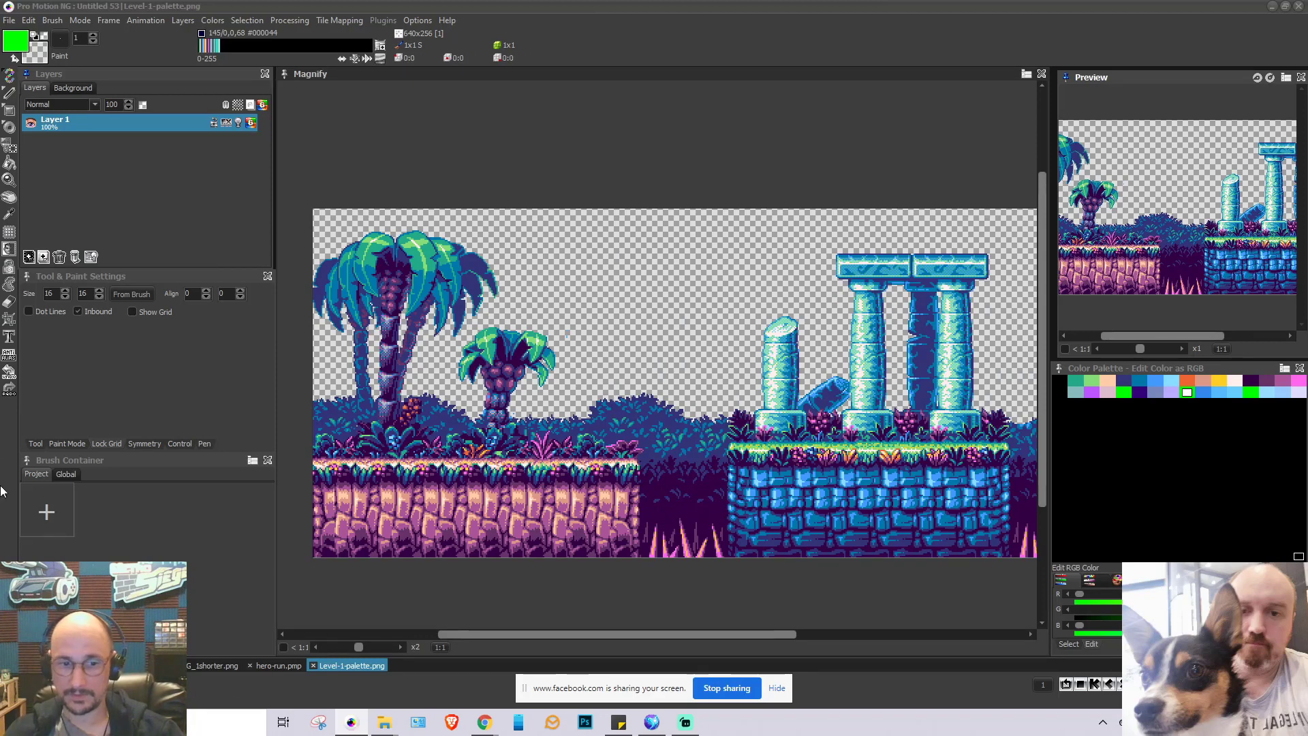
click(207, 666)
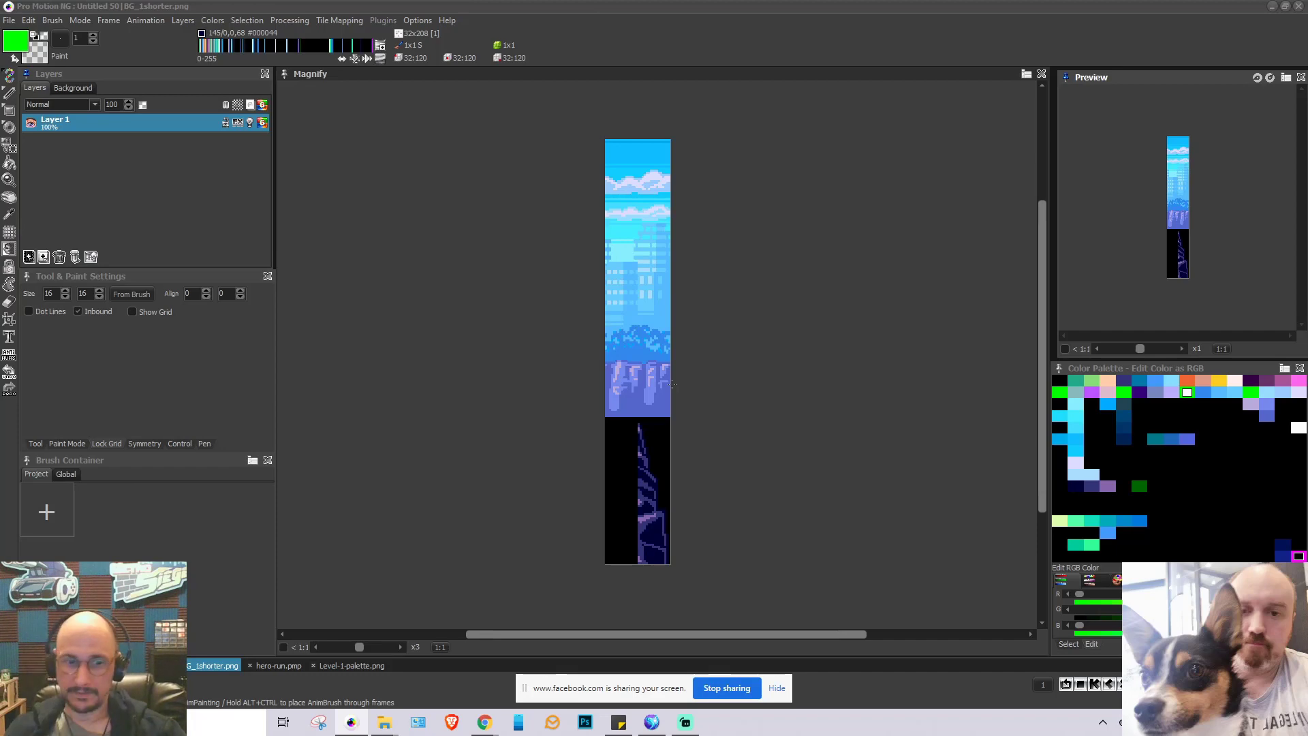
click(129, 666)
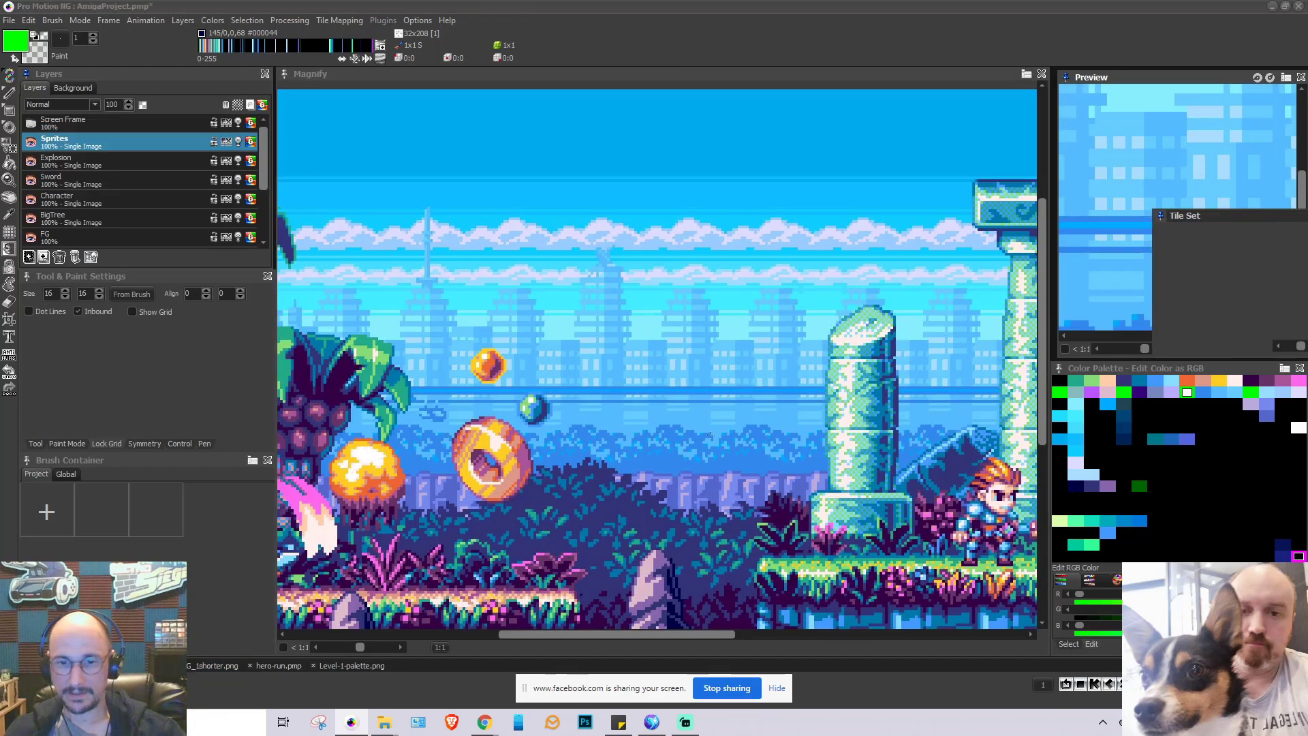
scroll(878, 415, down, 2)
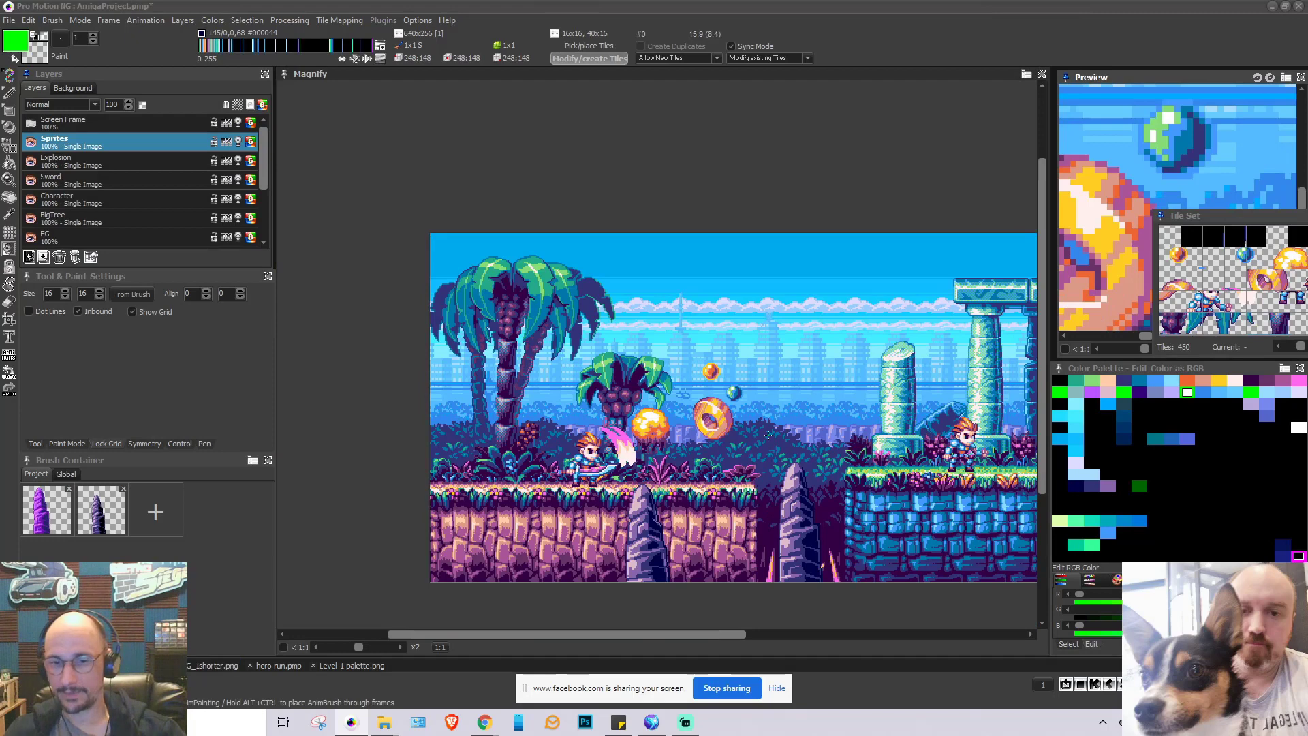
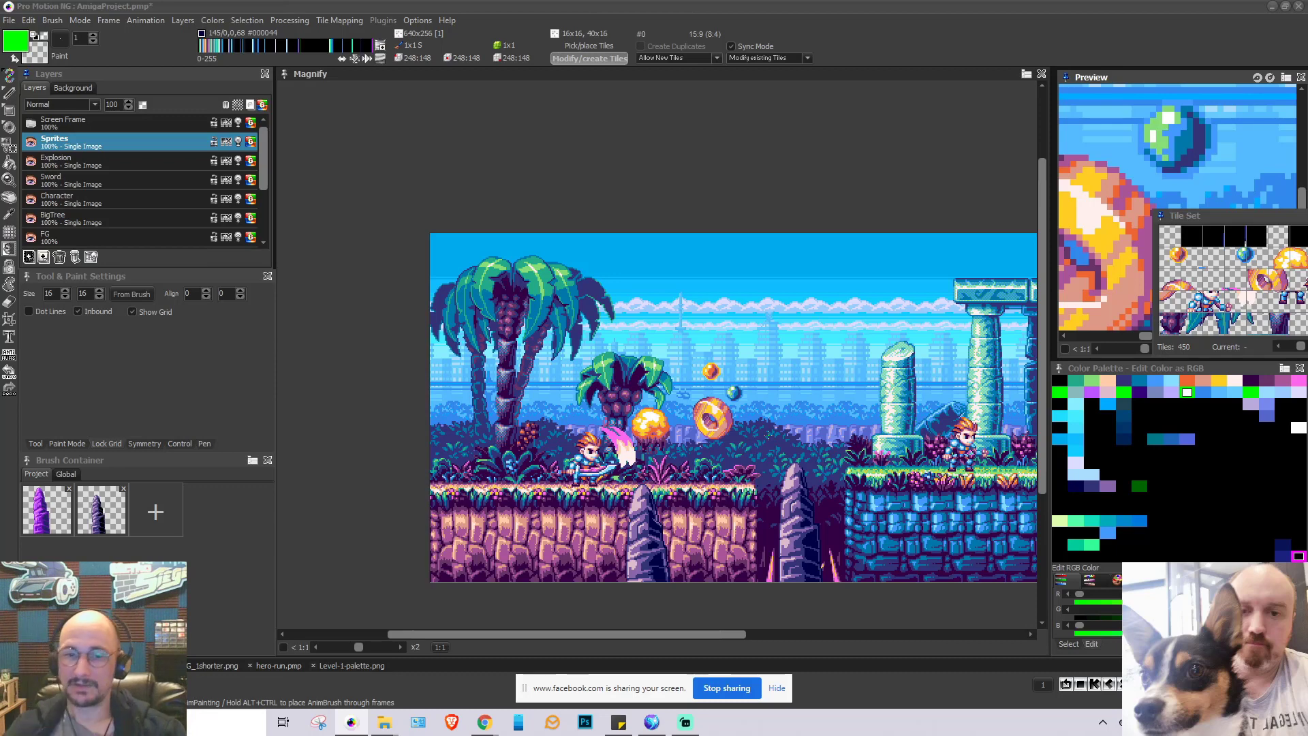
Minimize Pro Motion NG and check FG_map_1.png and BG_1shorter.png in the scorpion graphics folder
click(1271, 6)
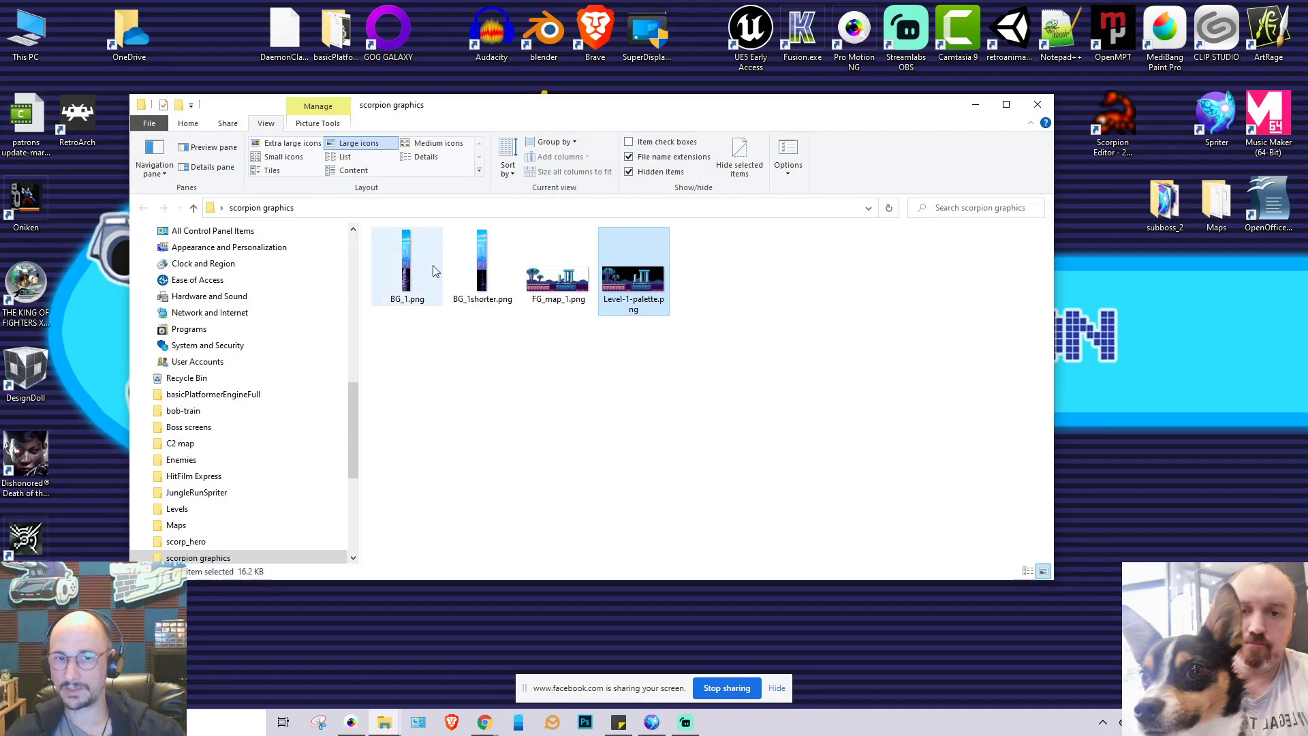
click(550, 277)
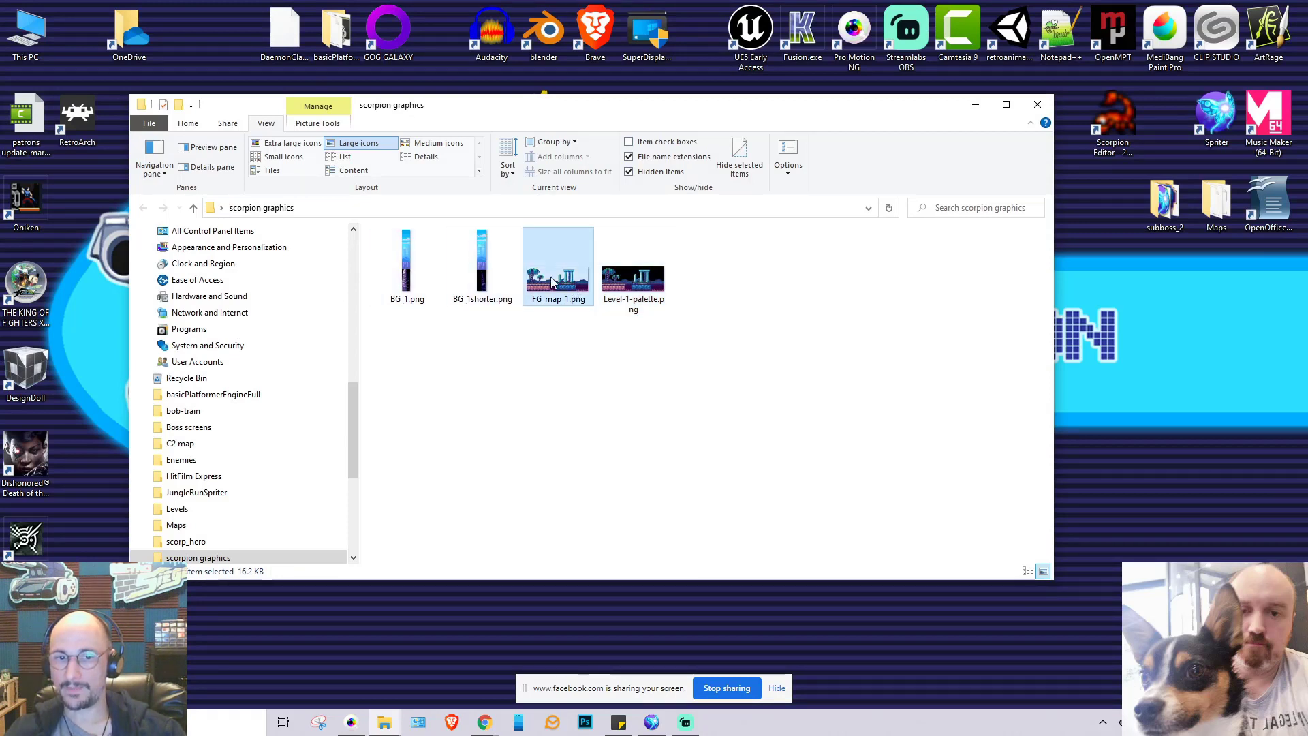
click(492, 256)
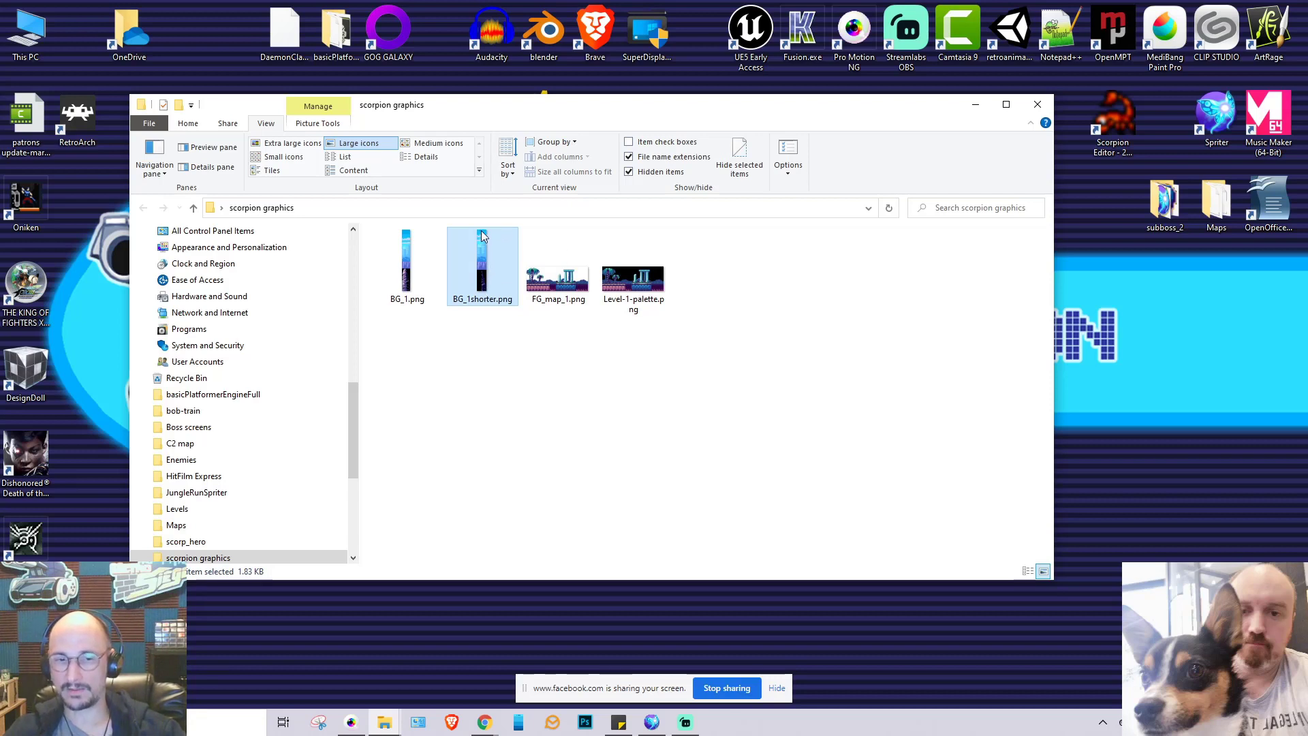
mouse_move(481, 238)
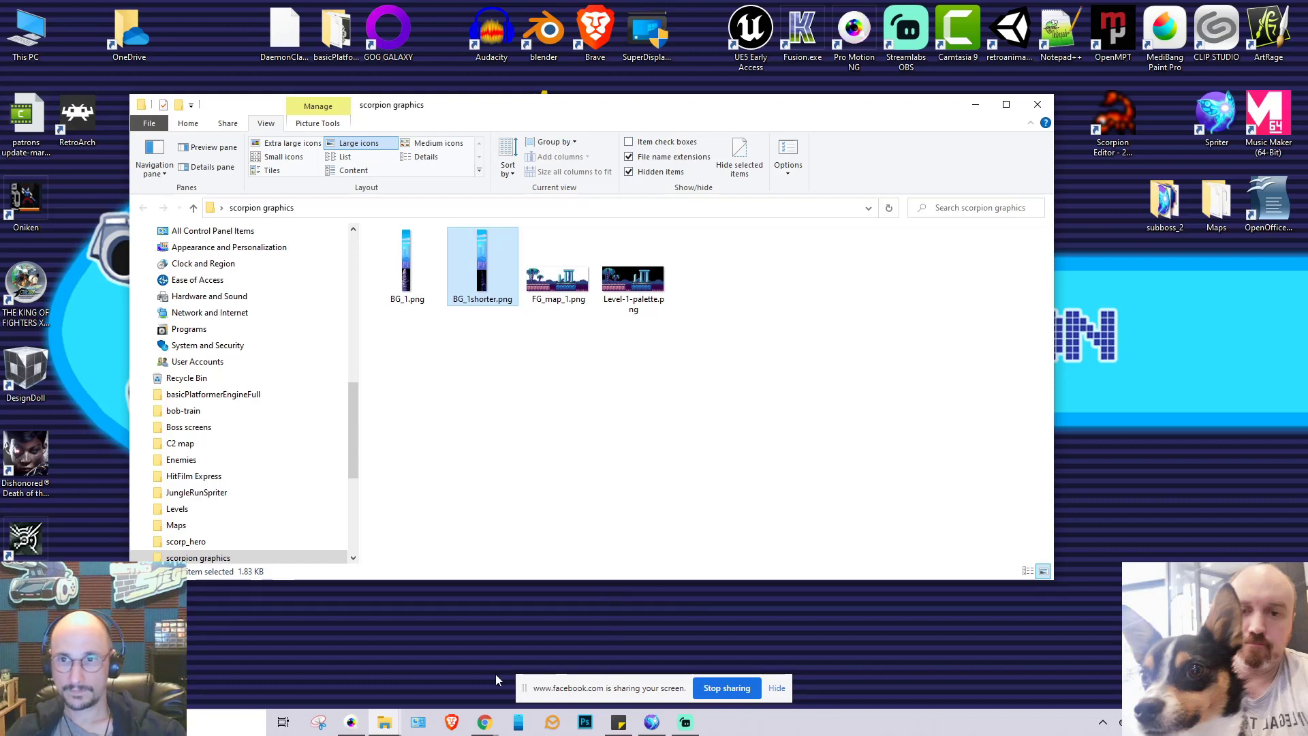
Launch Scorpion Editor 2022.2 from the desktop and start a new Scorpion project
click(1099, 142)
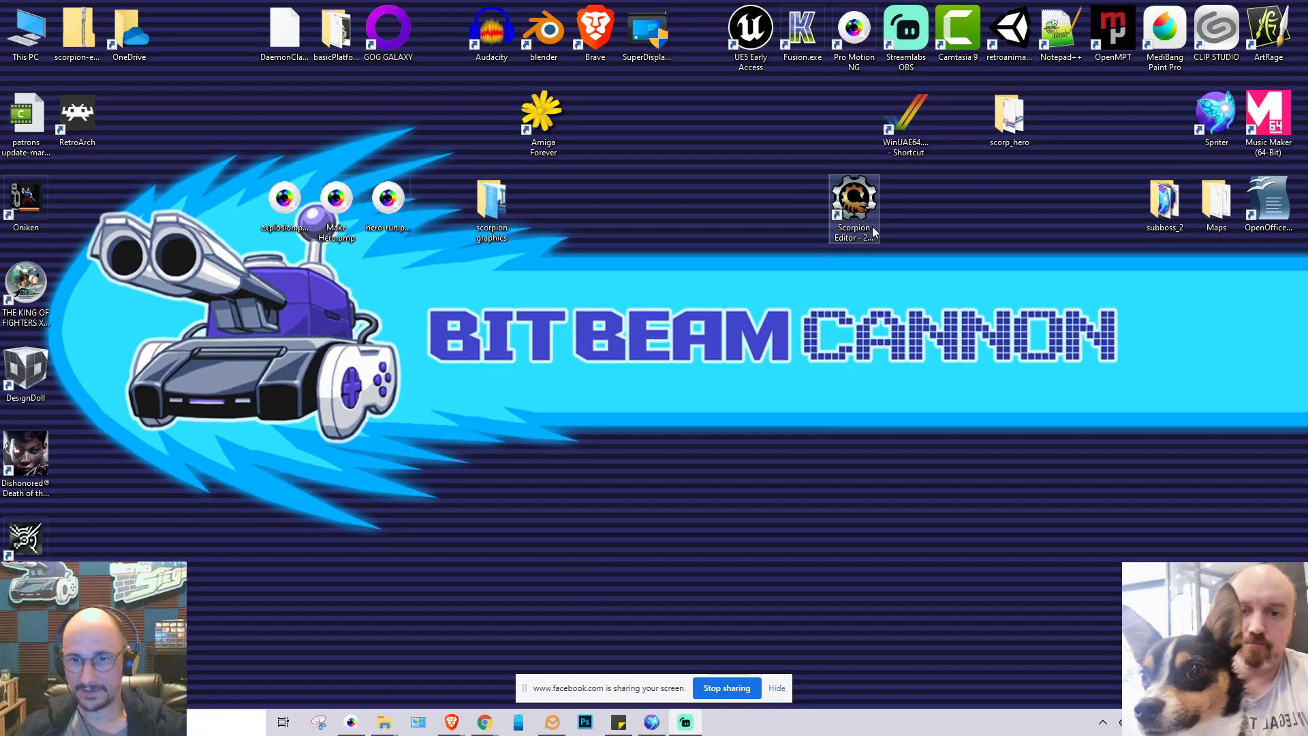
double_click(864, 206)
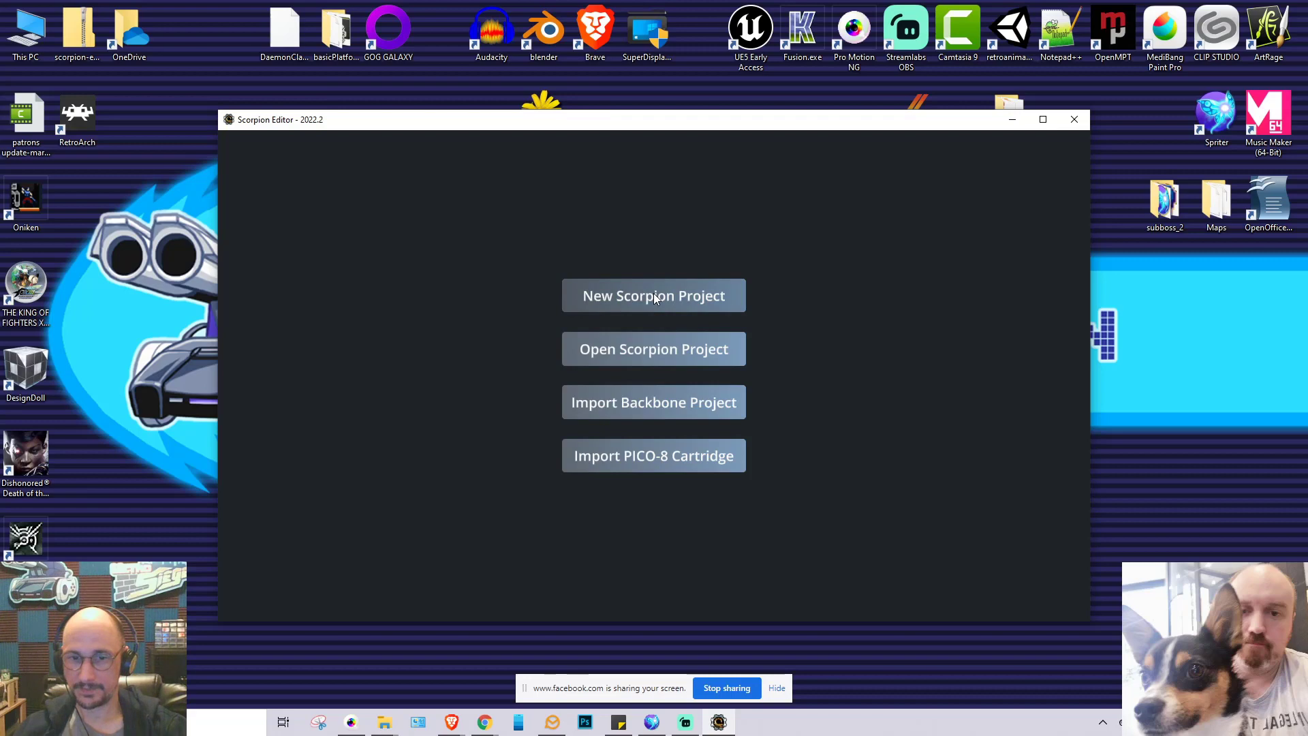
click(654, 296)
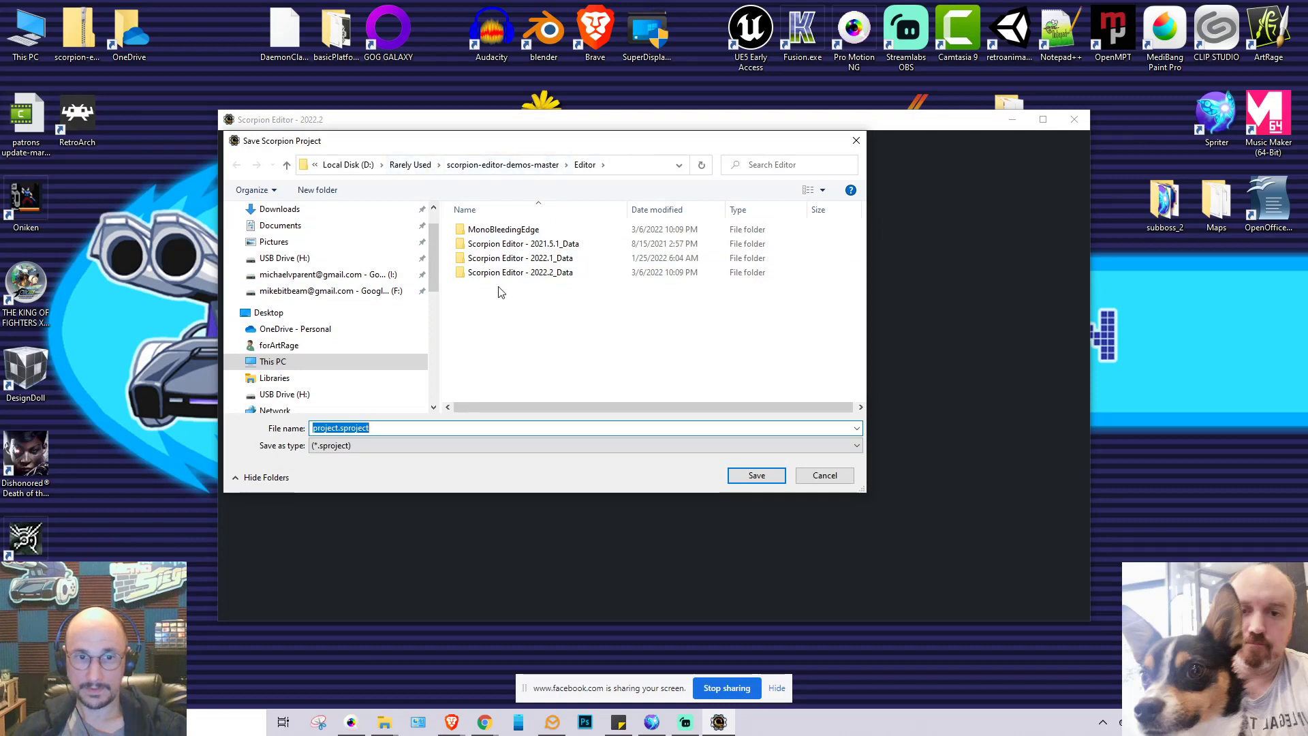
Create a folder named scorpionGame inside the Editor folder for the new project
scroll(431, 244, up, 1)
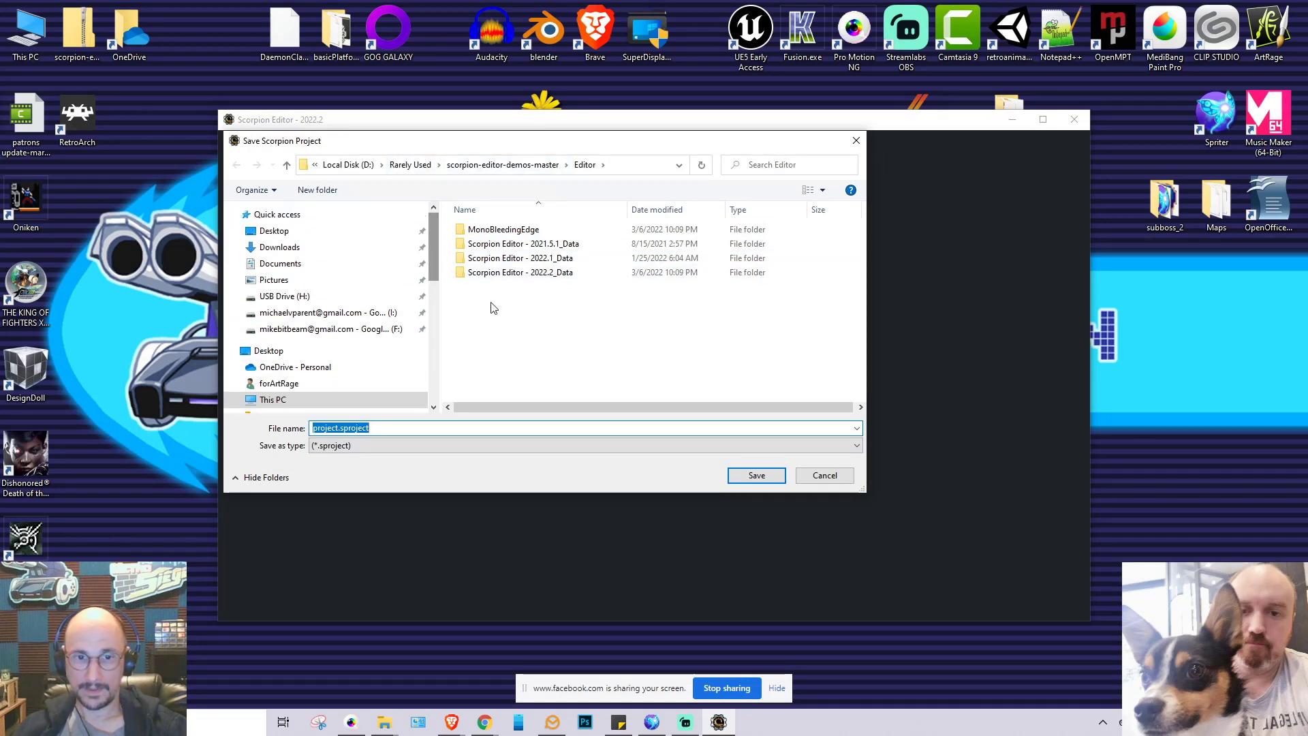
right_click(650, 359)
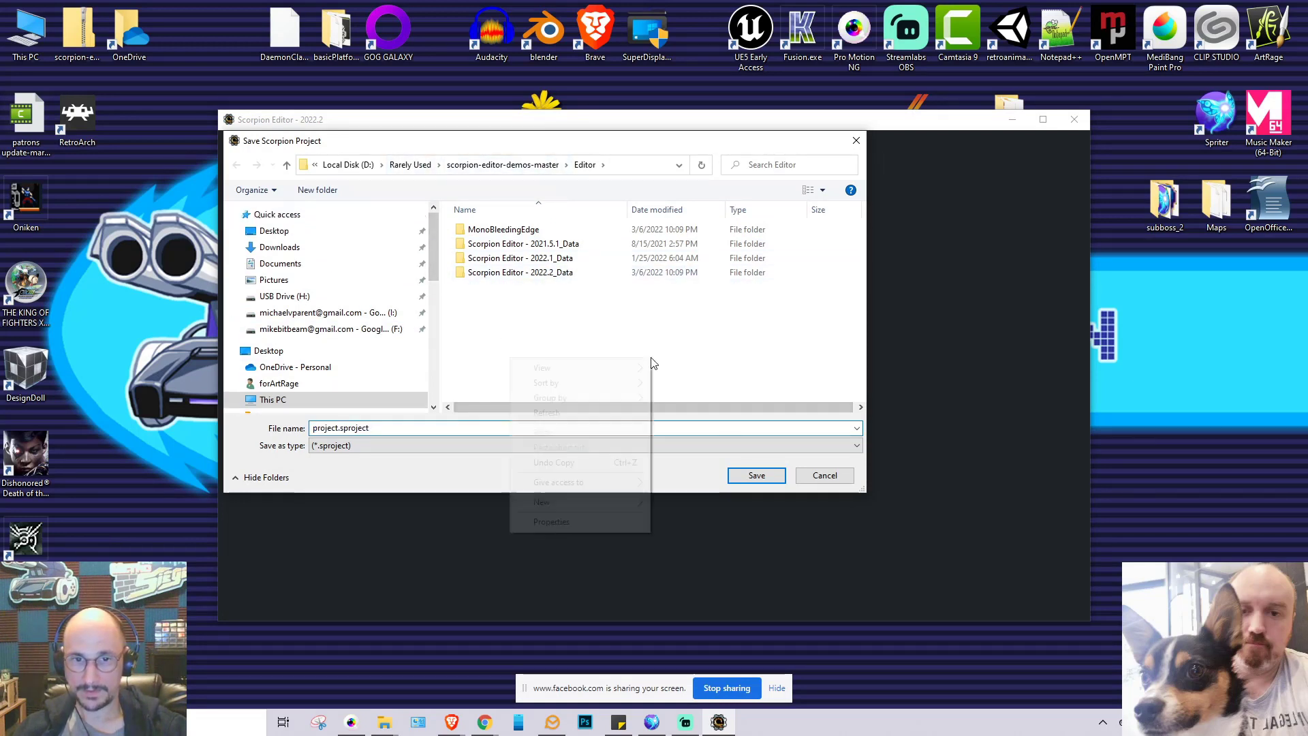
mouse_move(576, 508)
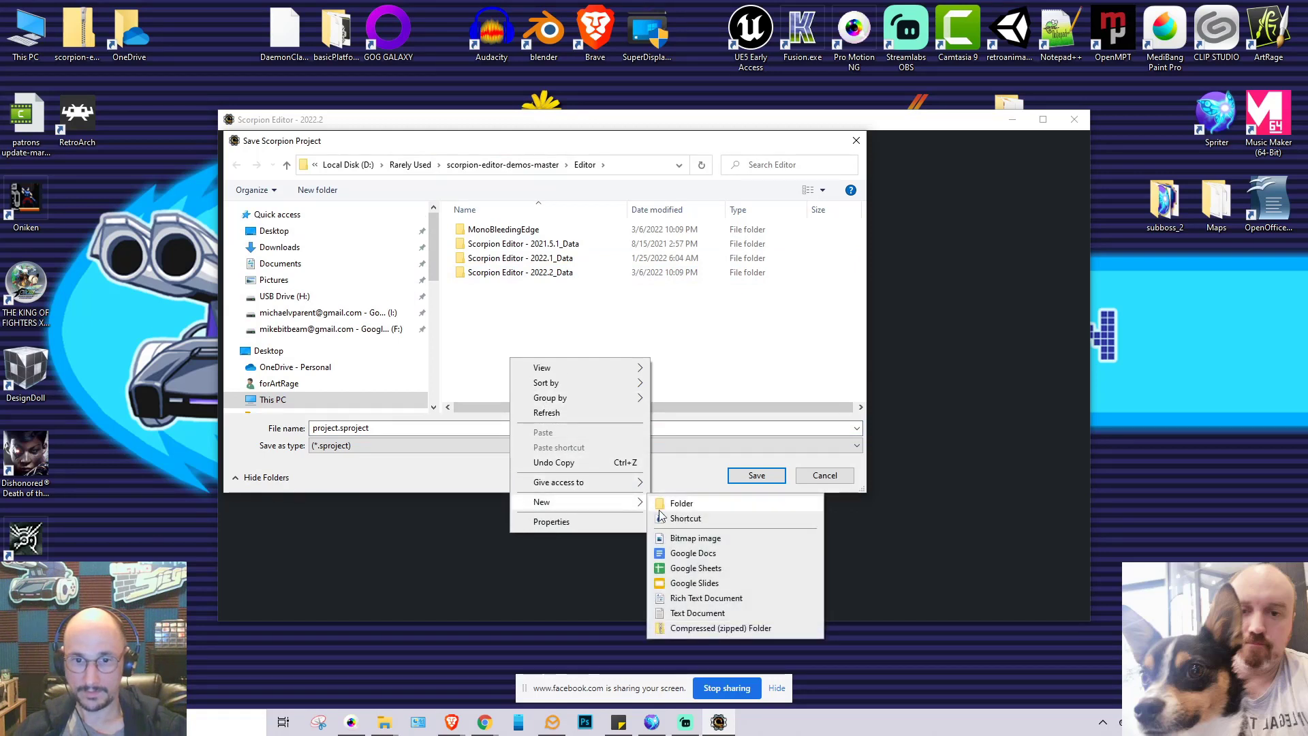
click(681, 508)
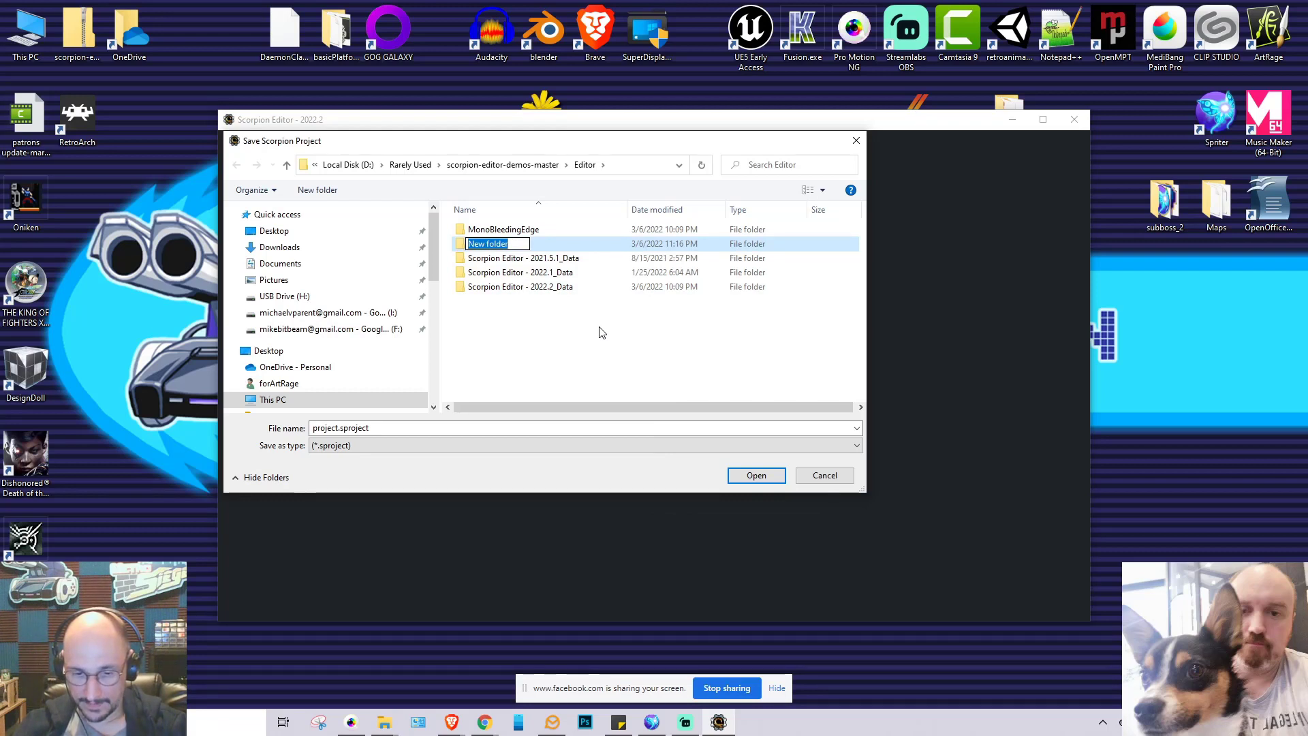
text(scorpiu)
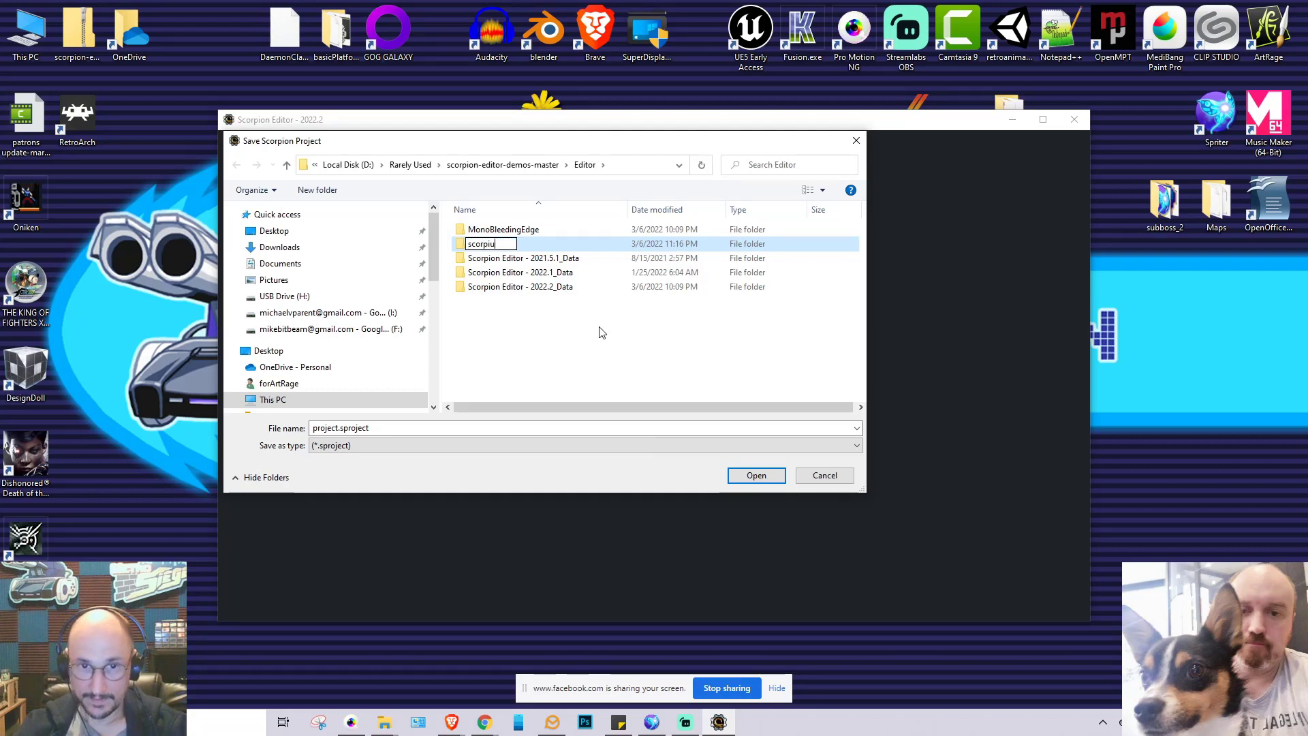
key(BackSpace)
text(onGame)
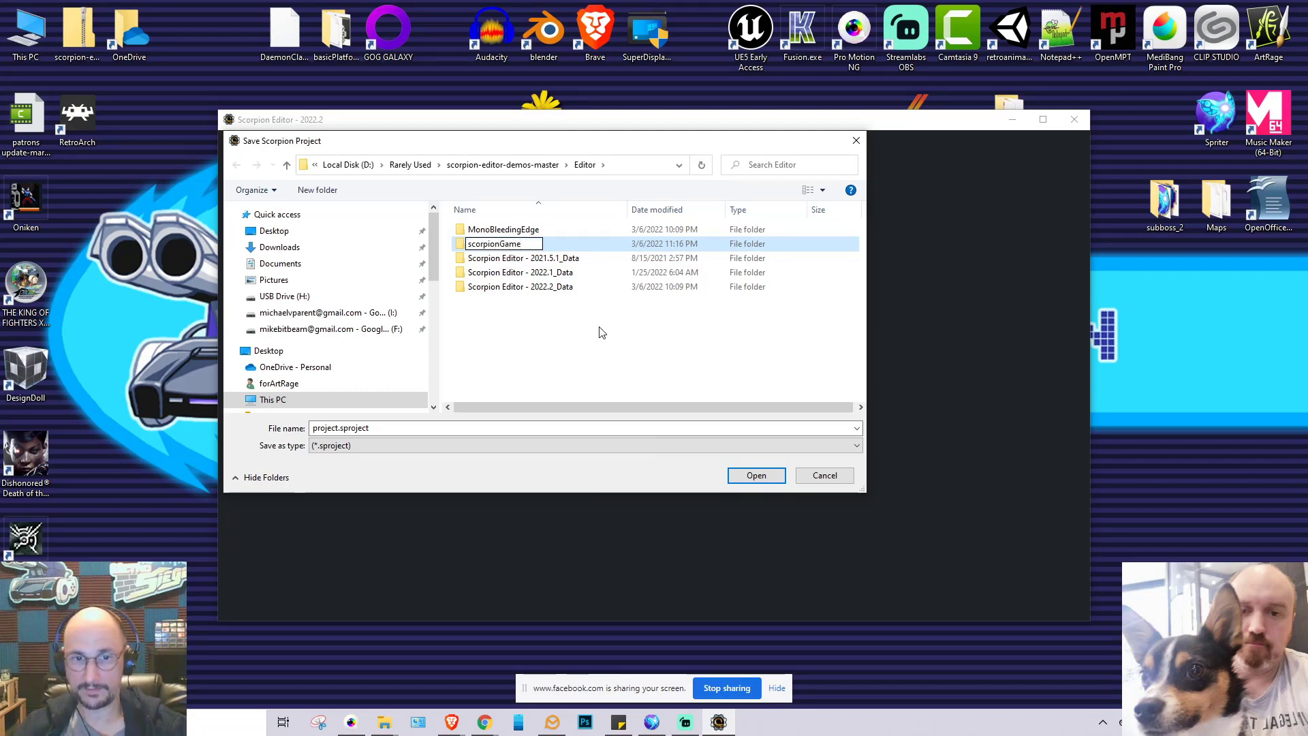
key(Return)
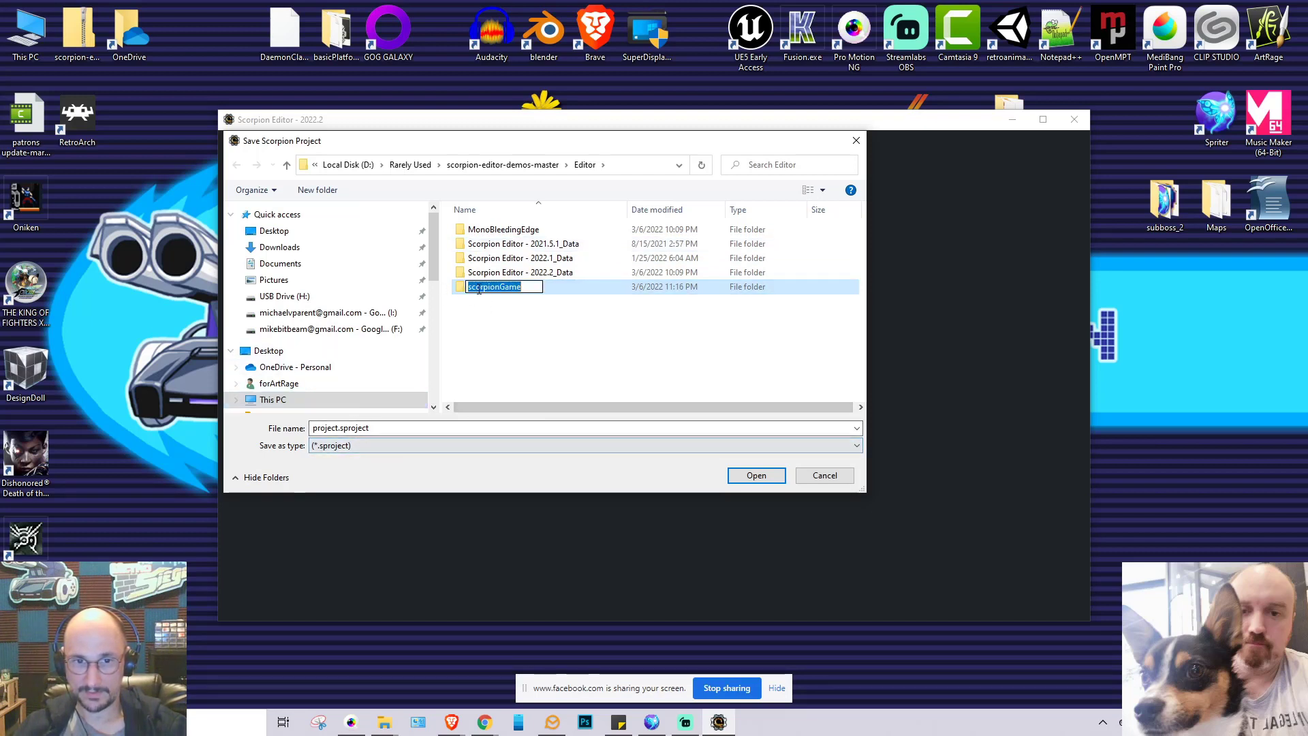
Save the new project as project.sproject in the scorpionGame folder
click(458, 288)
double_click(461, 291)
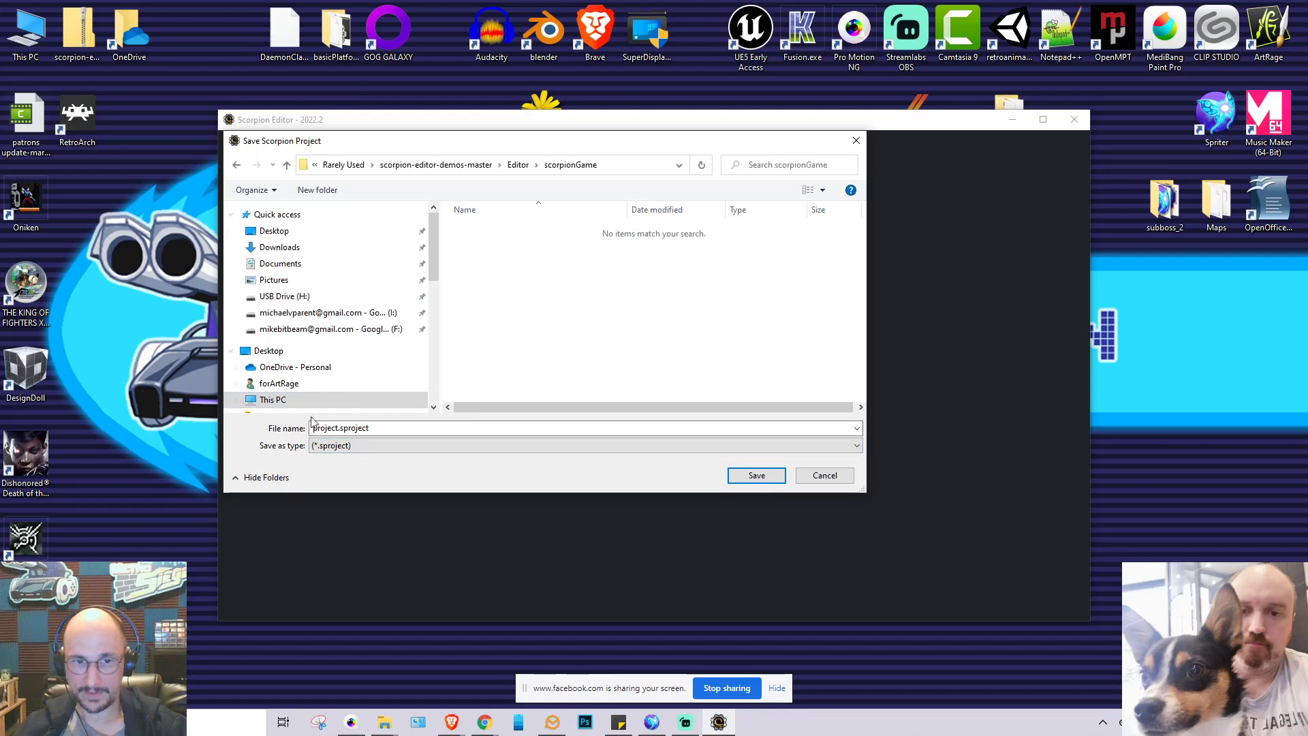
click(748, 480)
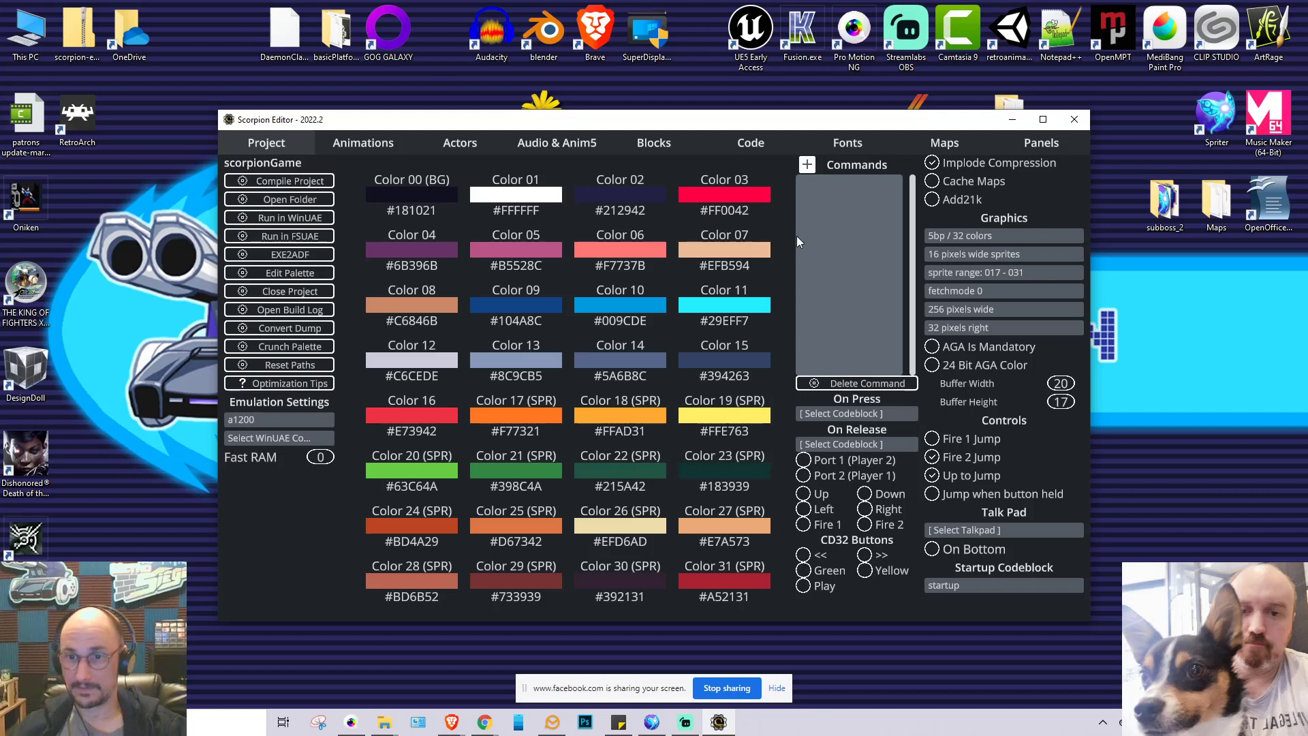
Set the project's graphics mode to 4bp / 16 colors and open the project's folder
click(981, 235)
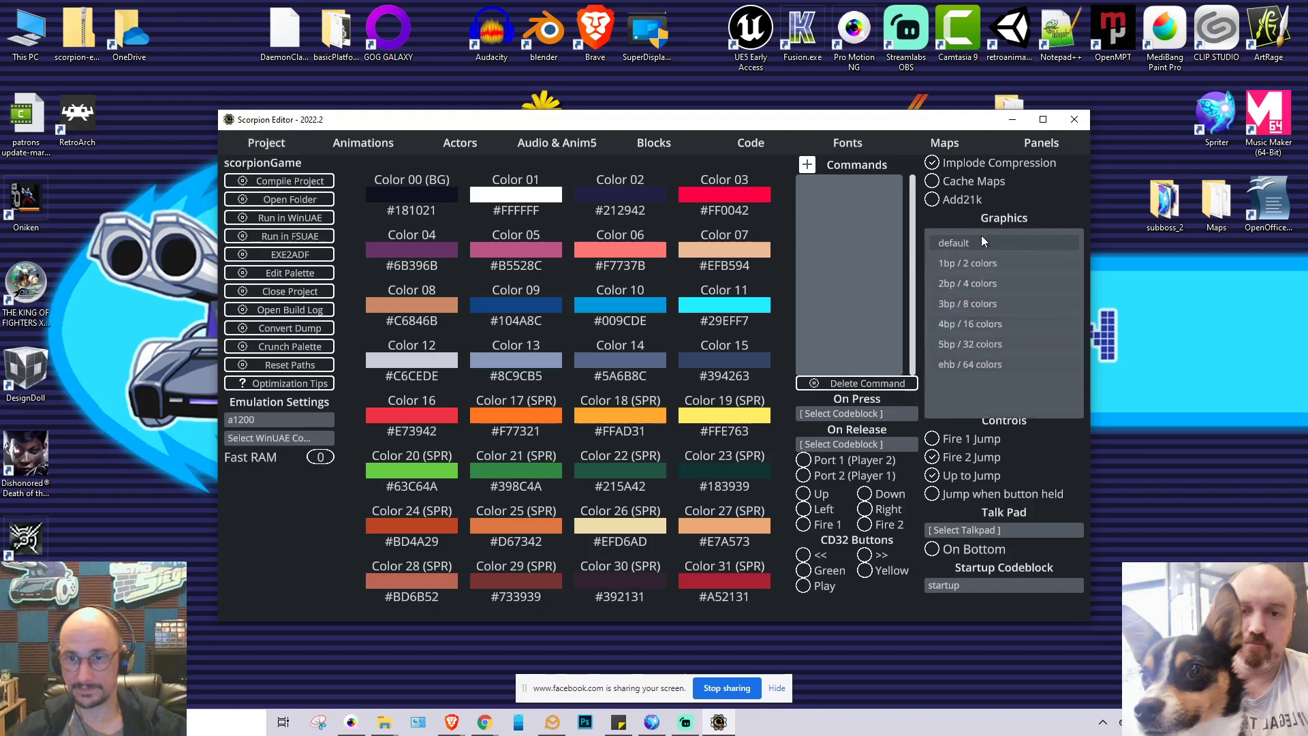
click(974, 323)
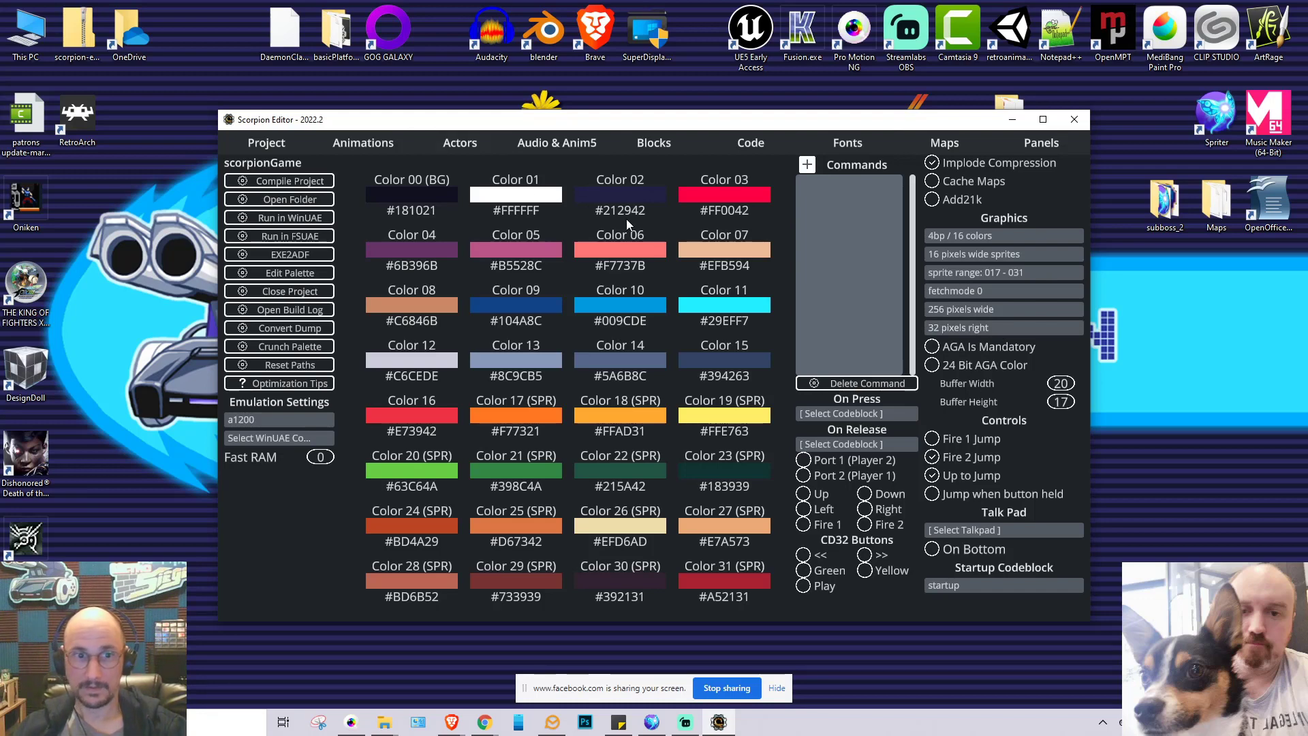
click(293, 201)
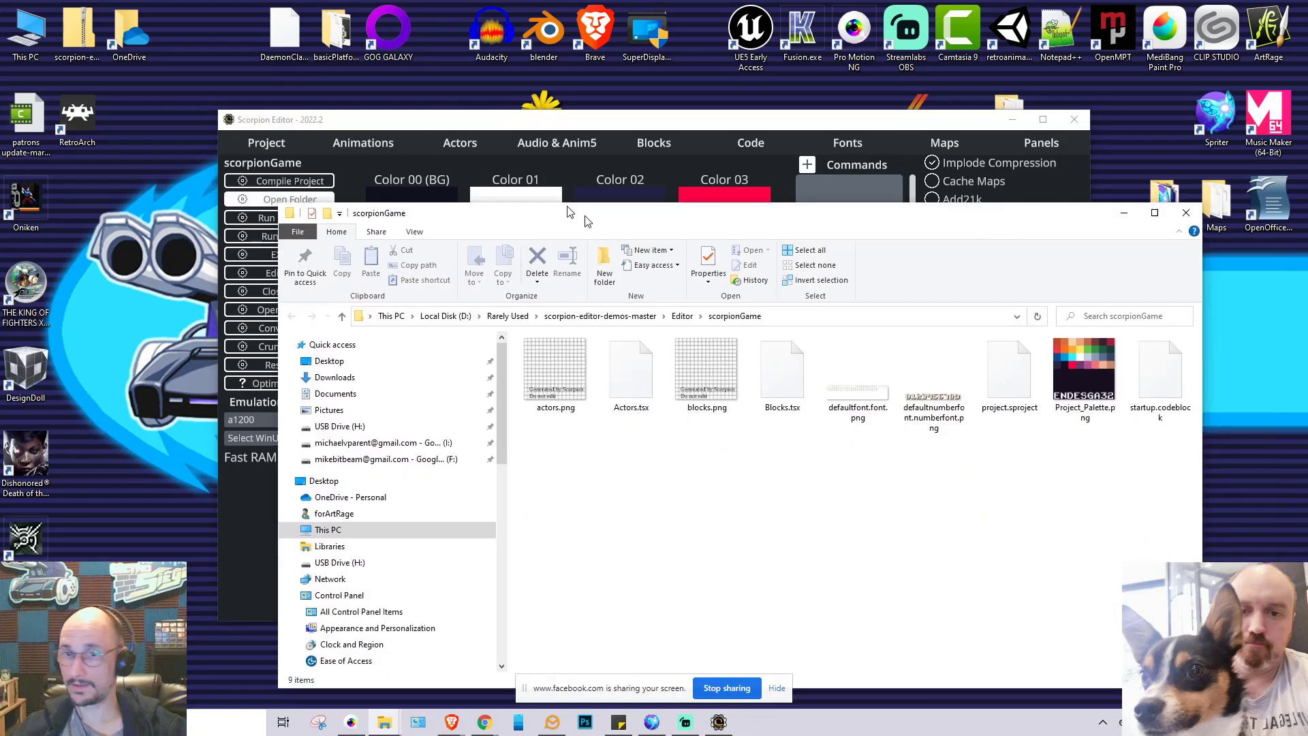
drag(586, 219, 573, 164)
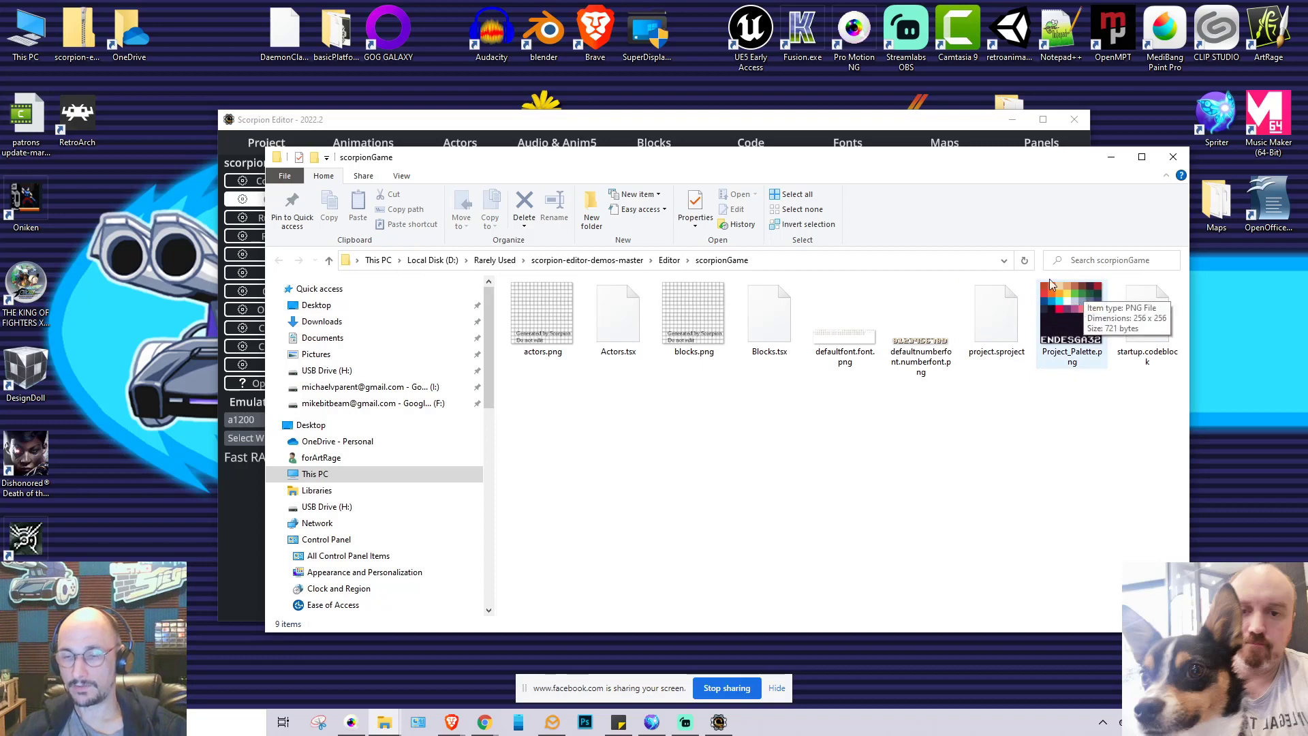
Copy the file name of Project_Palette.png in the scorpionGame folder without renaming the file
right_click(1069, 312)
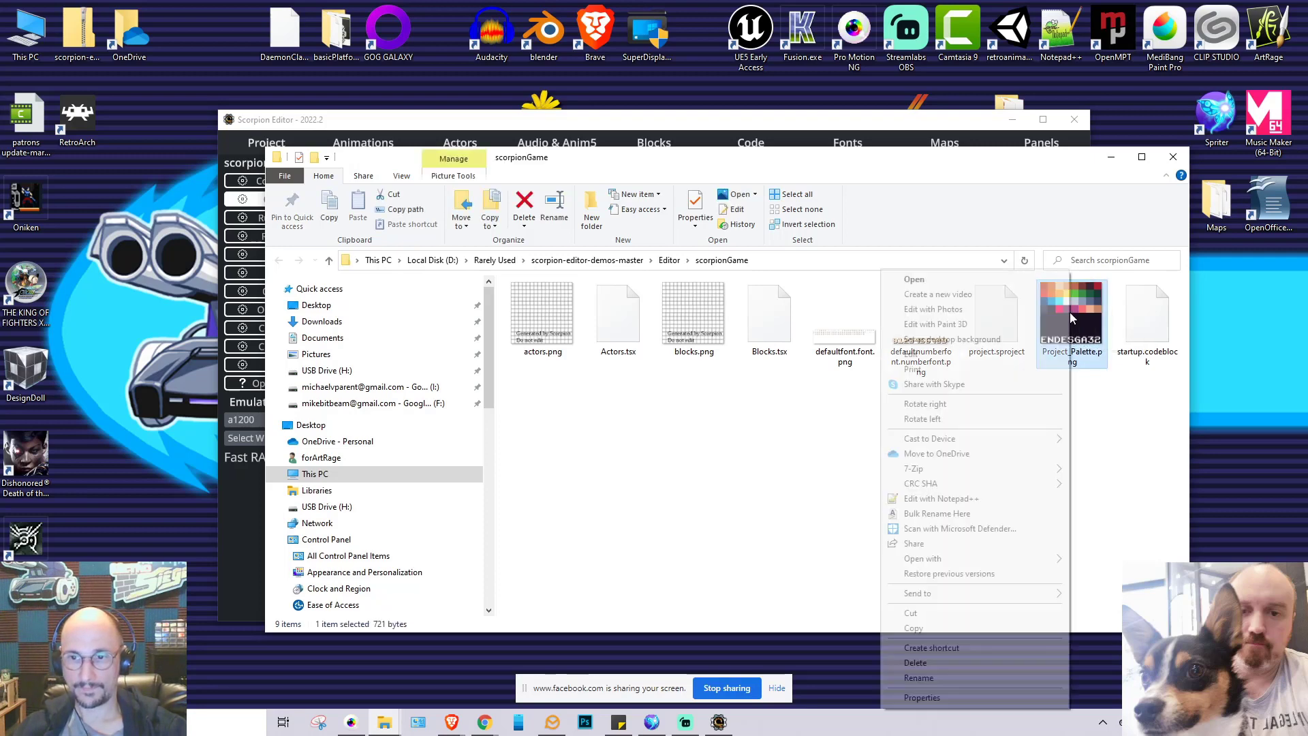
click(967, 678)
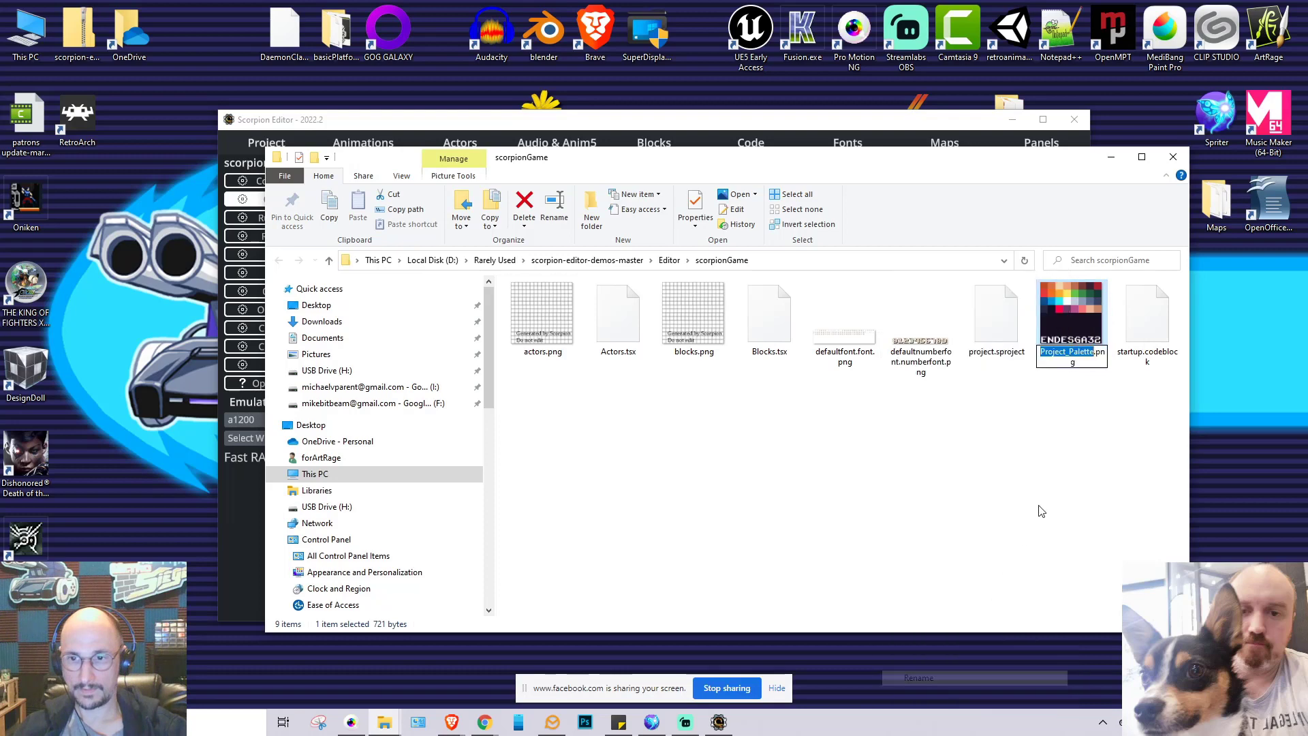
click(1060, 476)
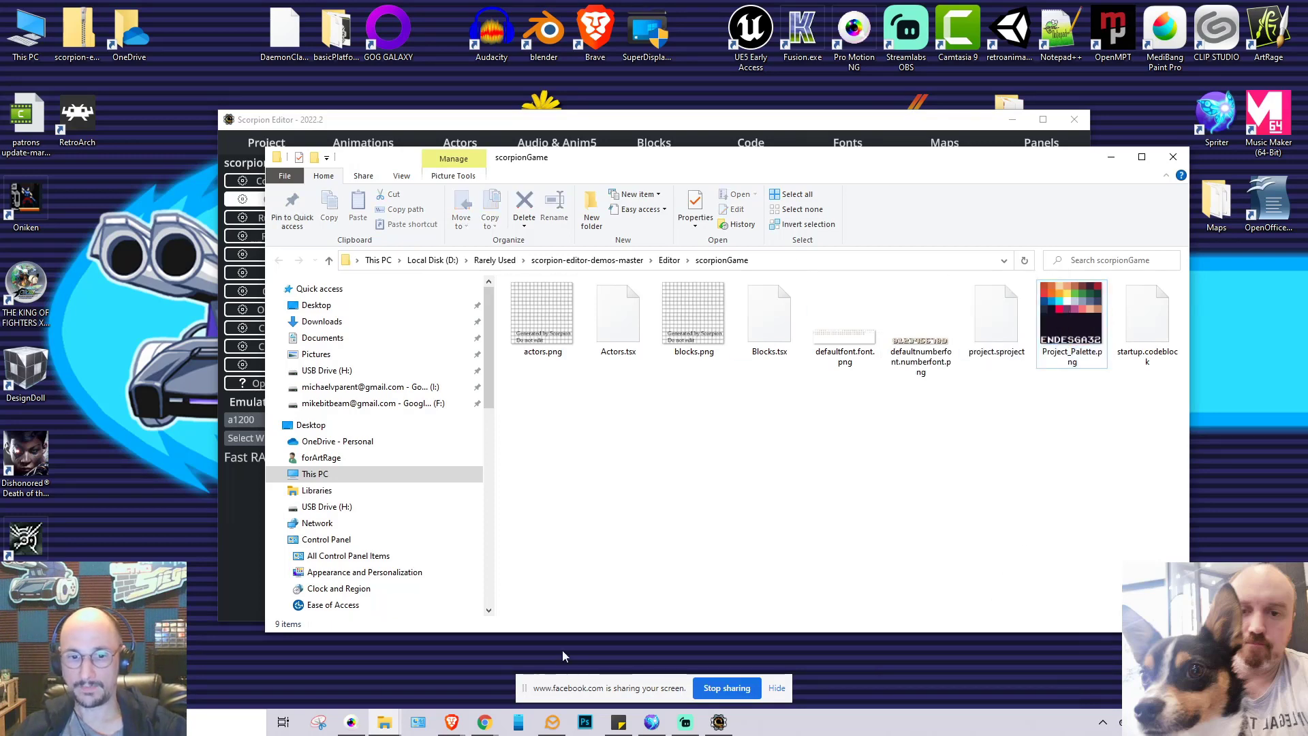
click(385, 721)
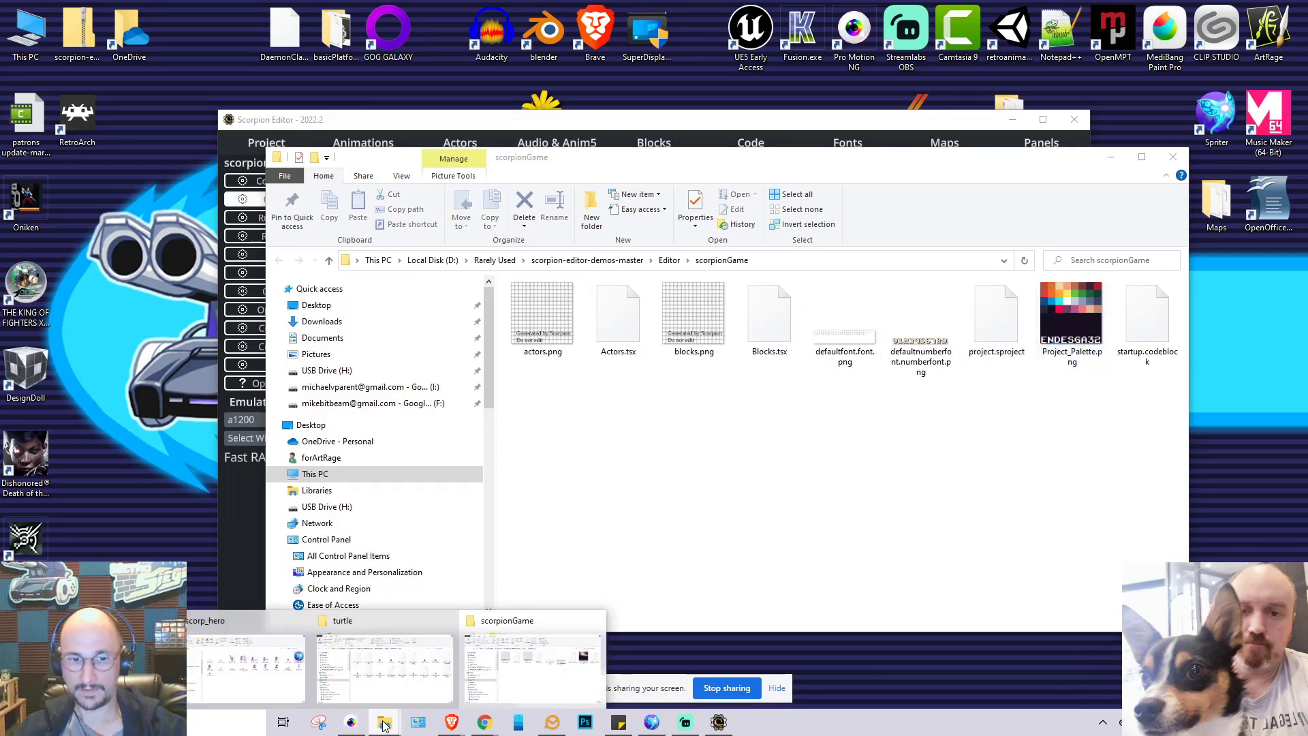
click(338, 729)
key(alt+Tab)
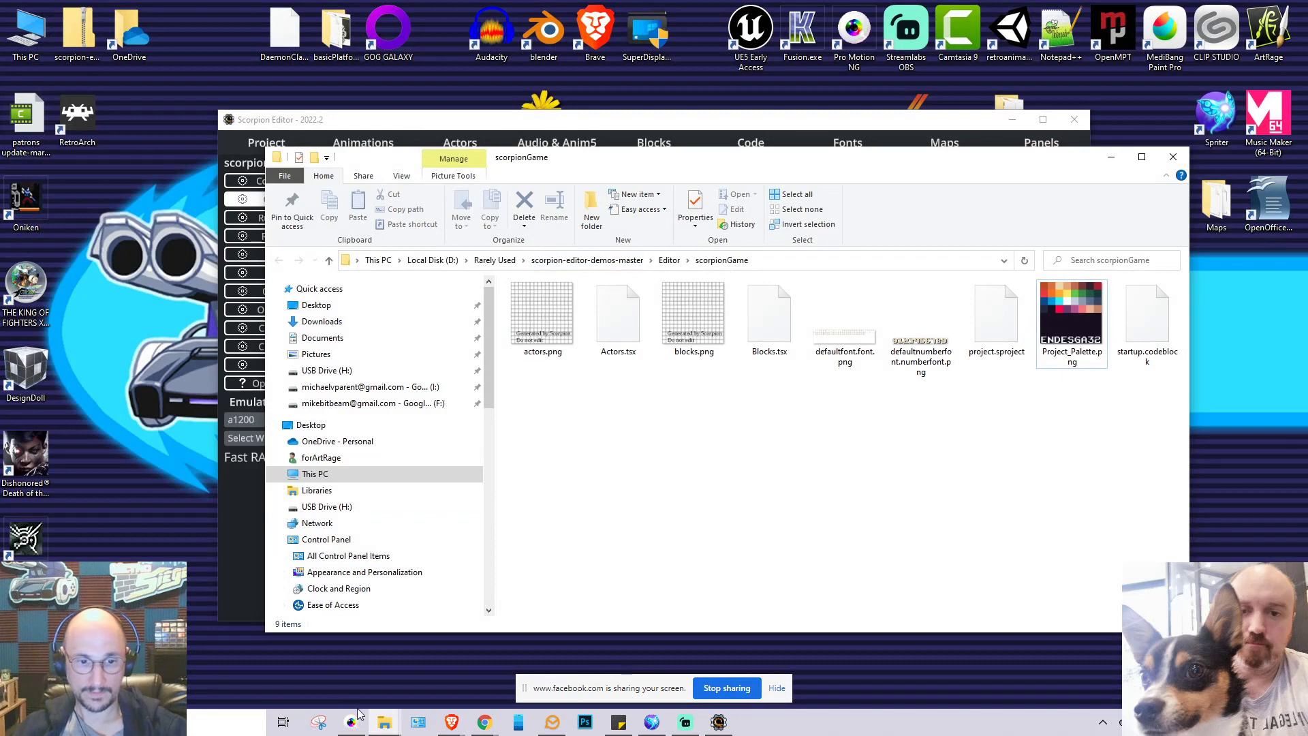
click(381, 723)
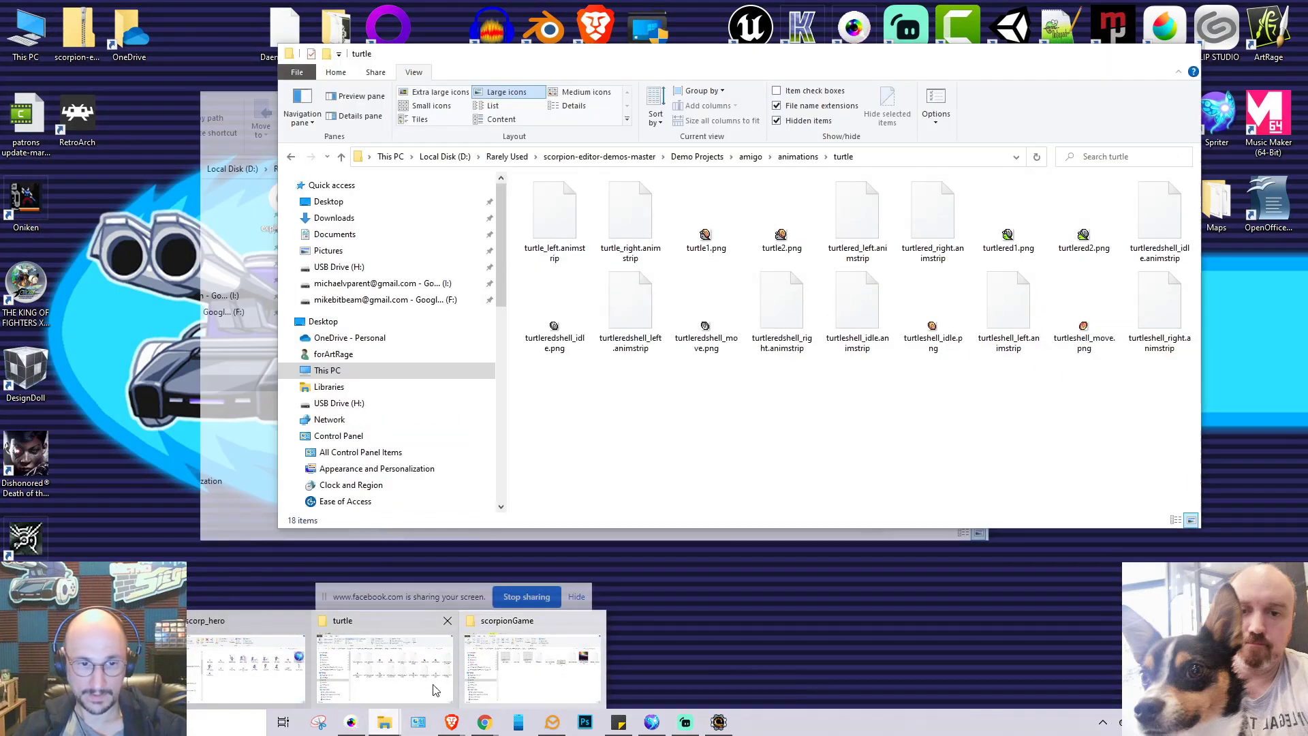
click(537, 663)
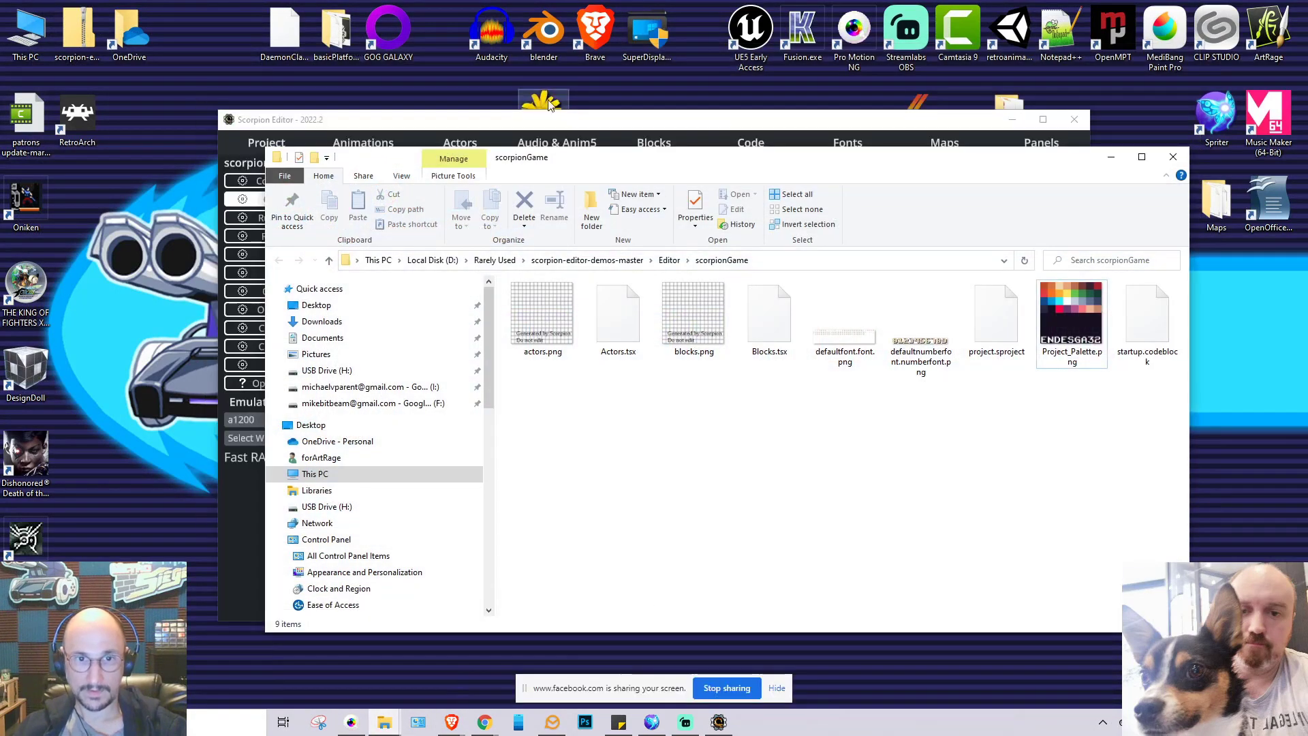
Move the Scorpion Editor and scorpionGame windows aside and open the scorpion graphics folder from the desktop
key(alt+Tab)
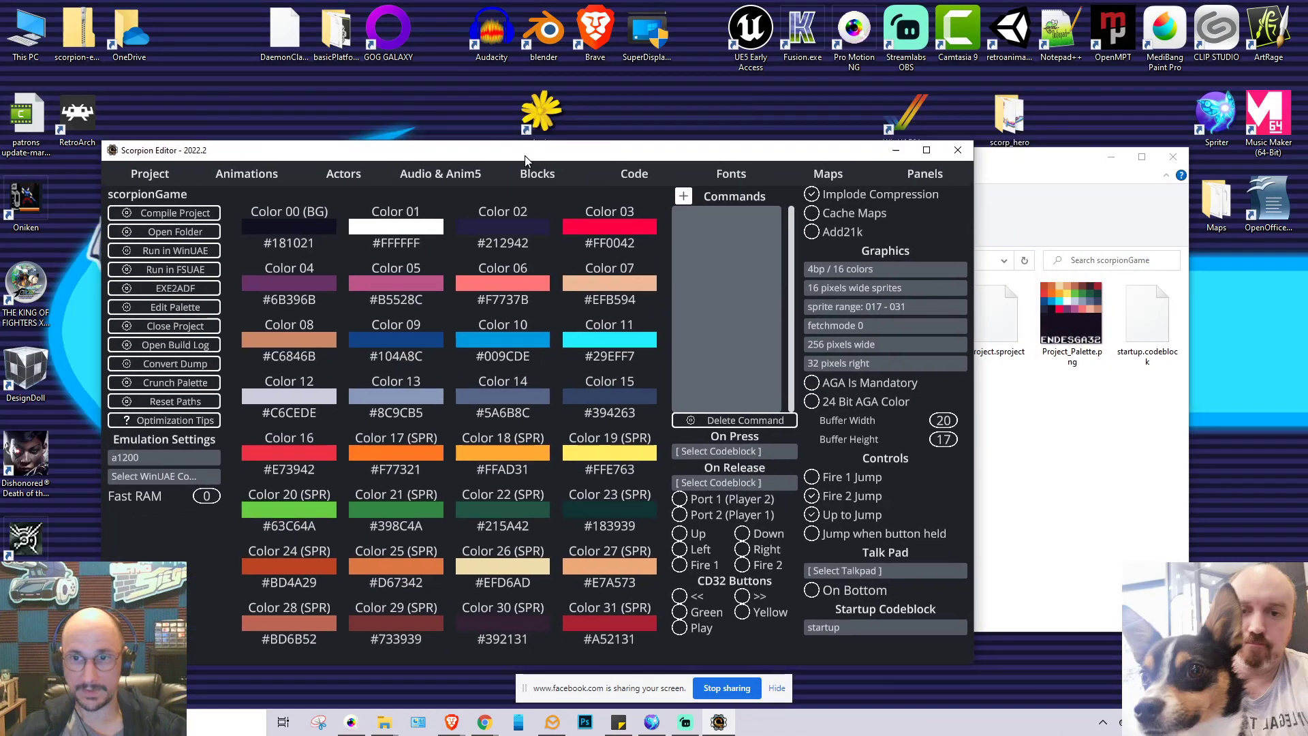
click(1015, 173)
drag(1015, 174, 1107, 221)
drag(241, 145, 207, 251)
drag(690, 210, 812, 315)
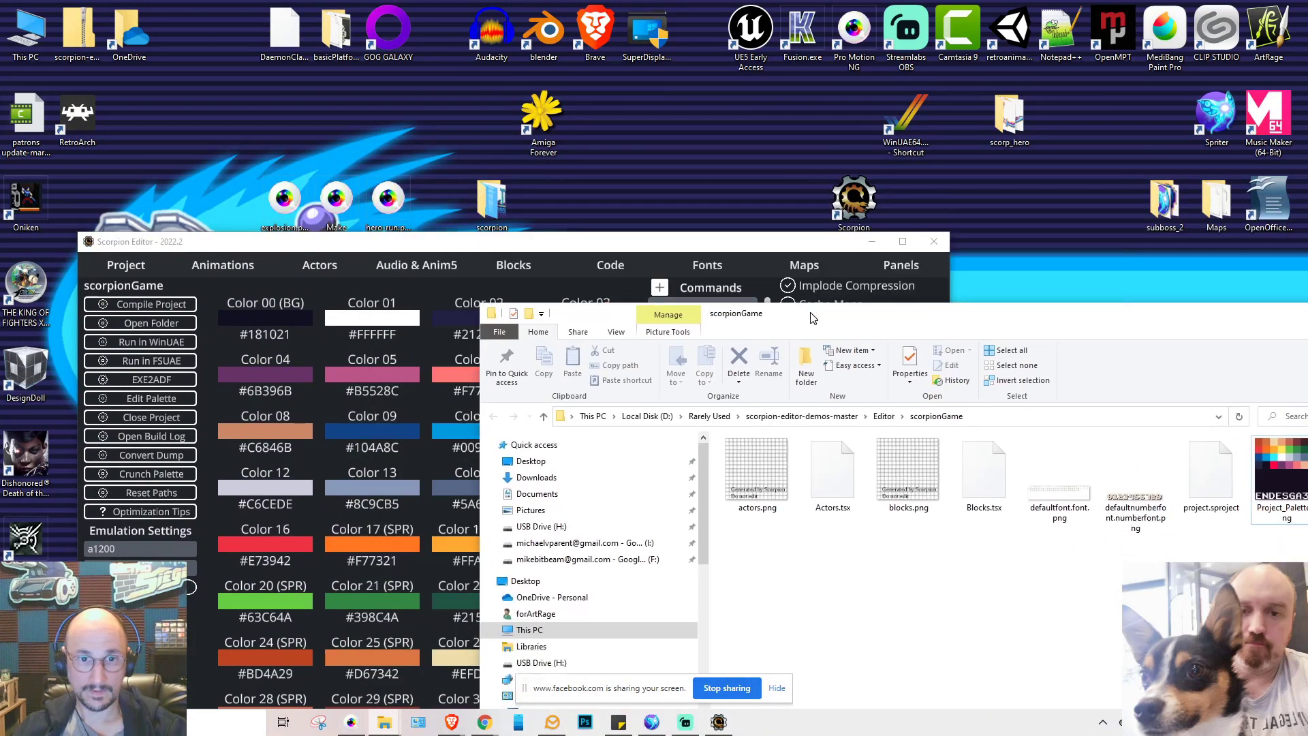
click(483, 194)
double_click(483, 194)
click(481, 189)
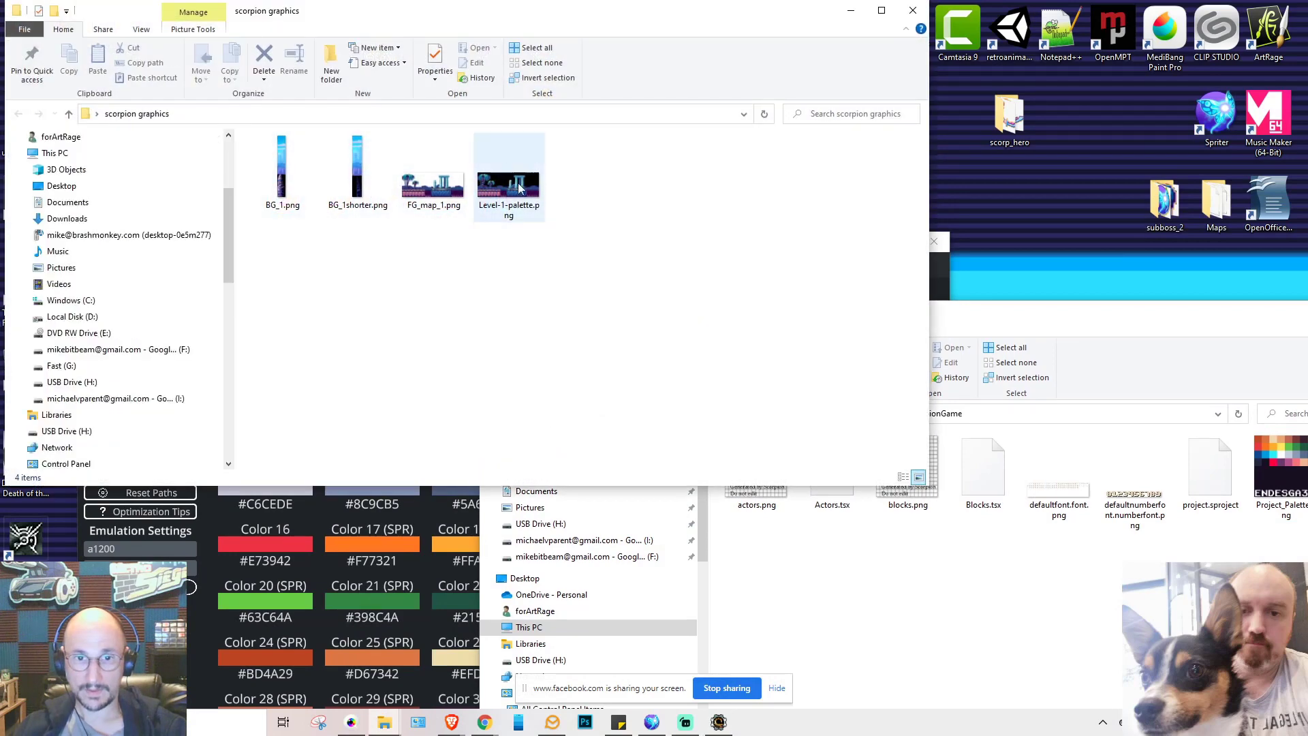
Rename Level-1-palette.png in the scorpion graphics folder as Project_Palette.png
right_click(498, 181)
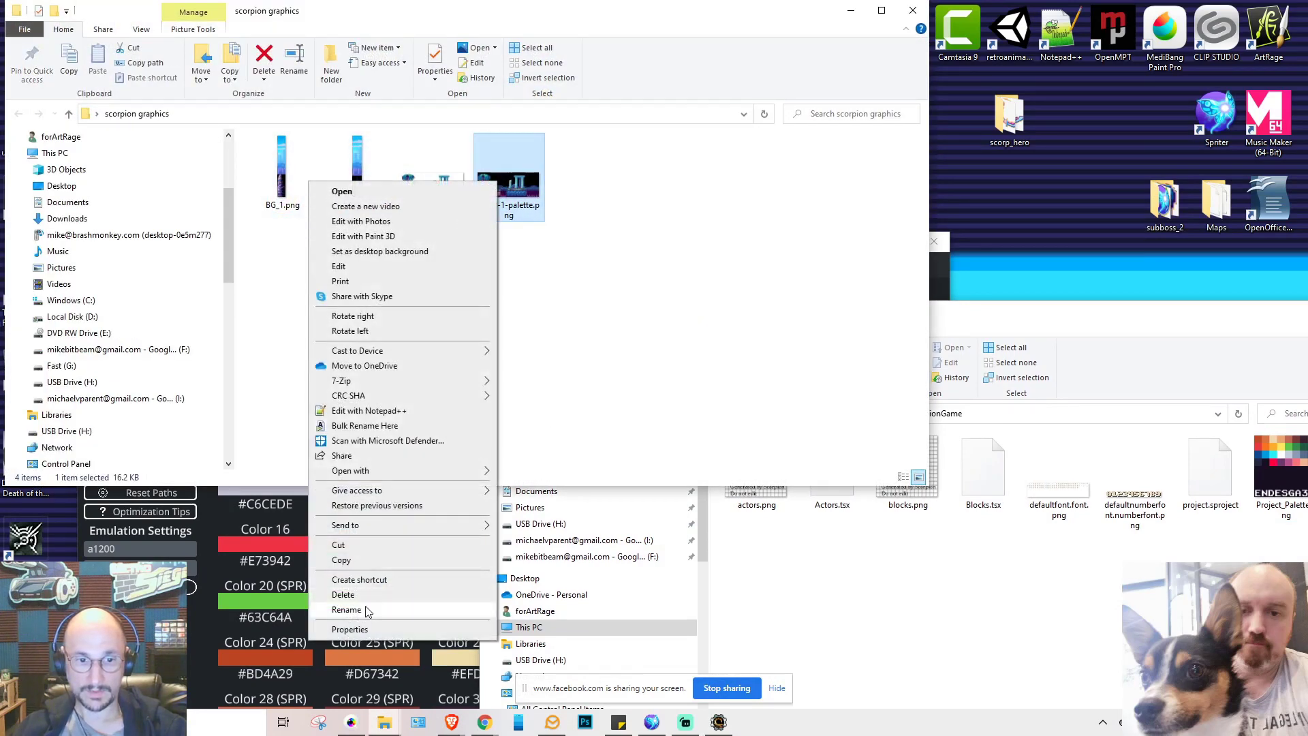
click(346, 609)
text(Project_Palette.png)
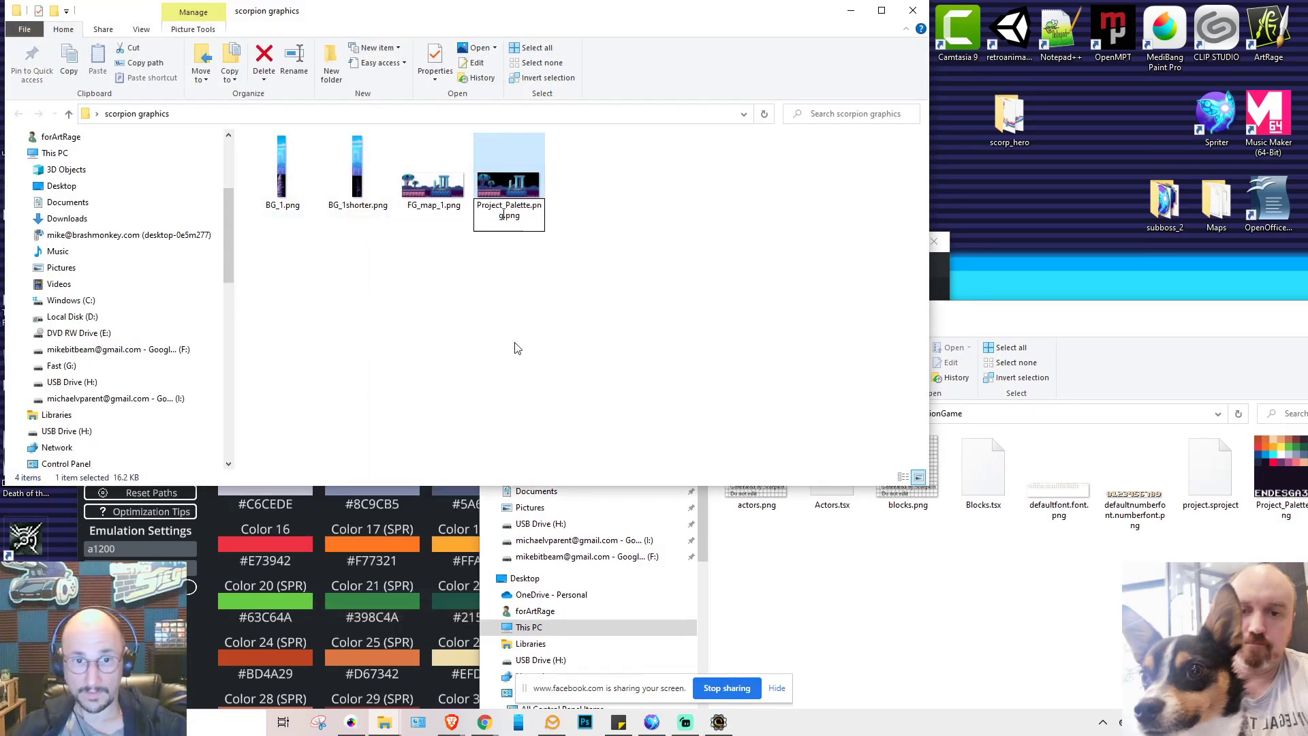
key(Delete)
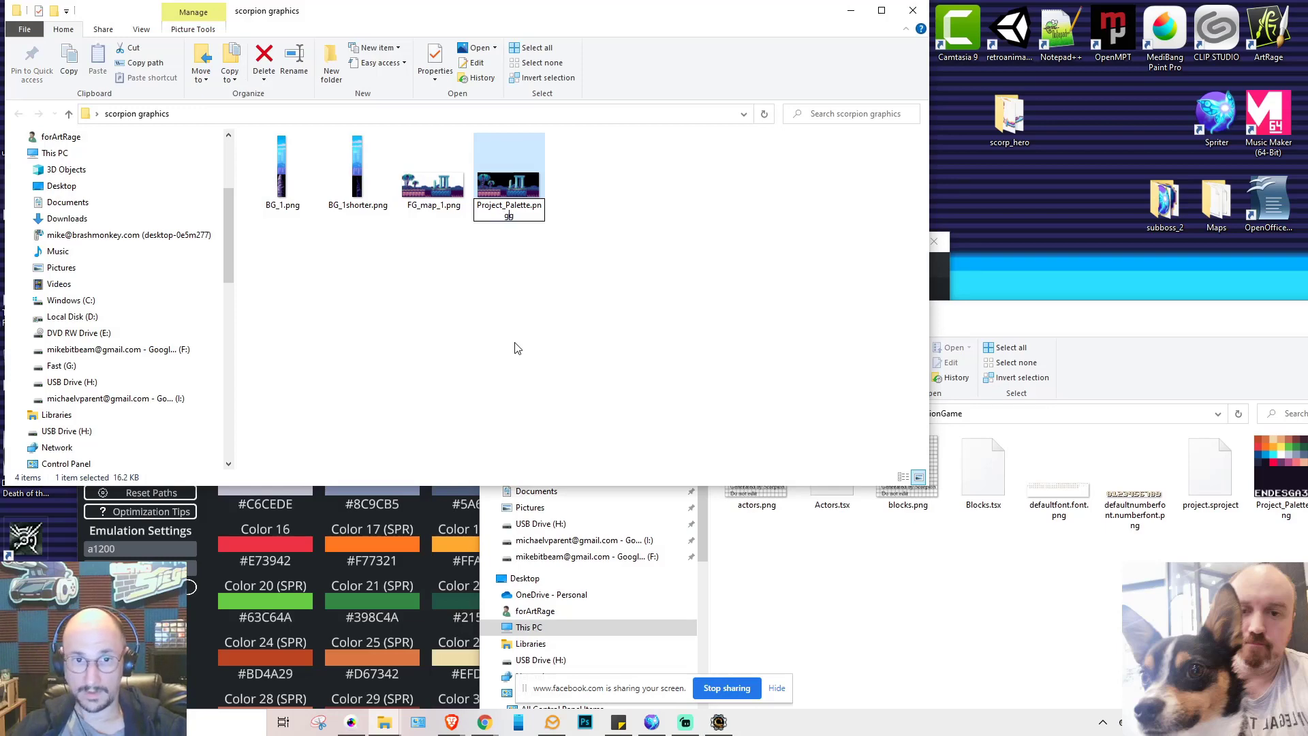
key(Return)
Copy Project_Palette.png from scorpion graphics into the scorpionGame folder, replacing the existing file there
drag(509, 185, 1131, 518)
click(641, 263)
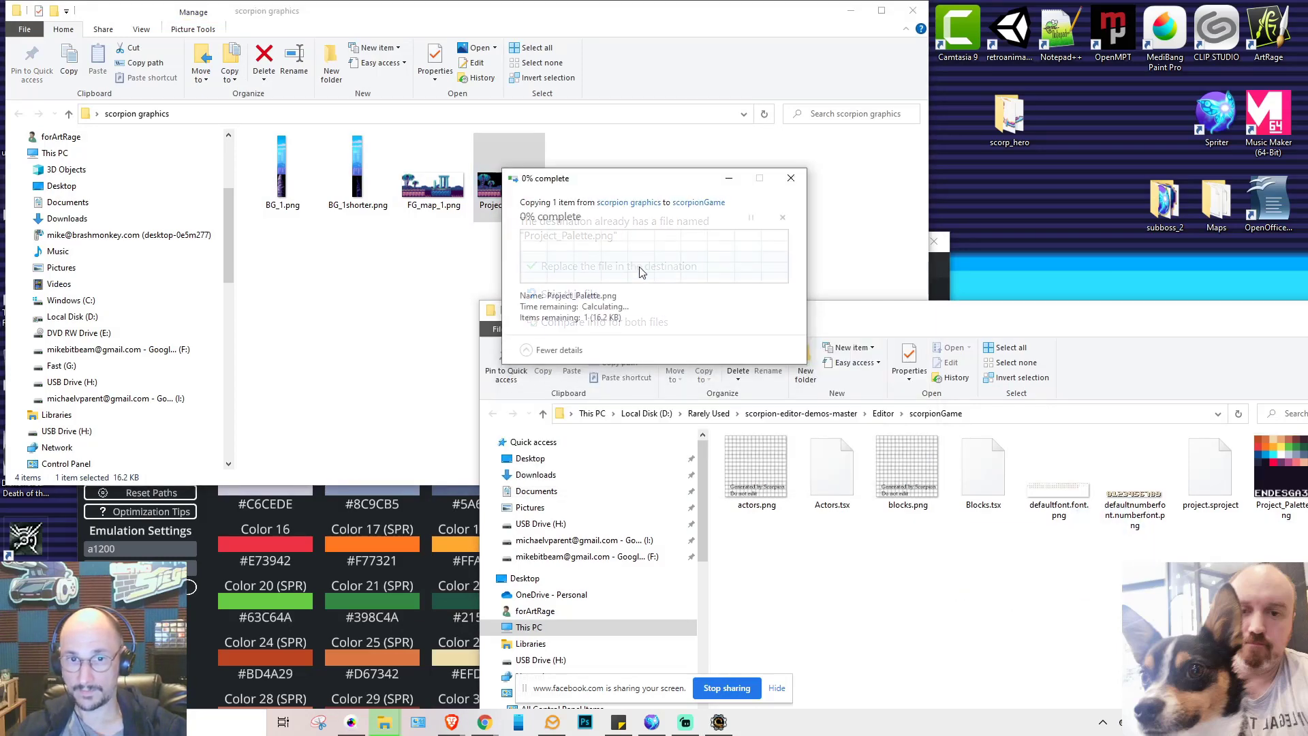
drag(1005, 324, 827, 96)
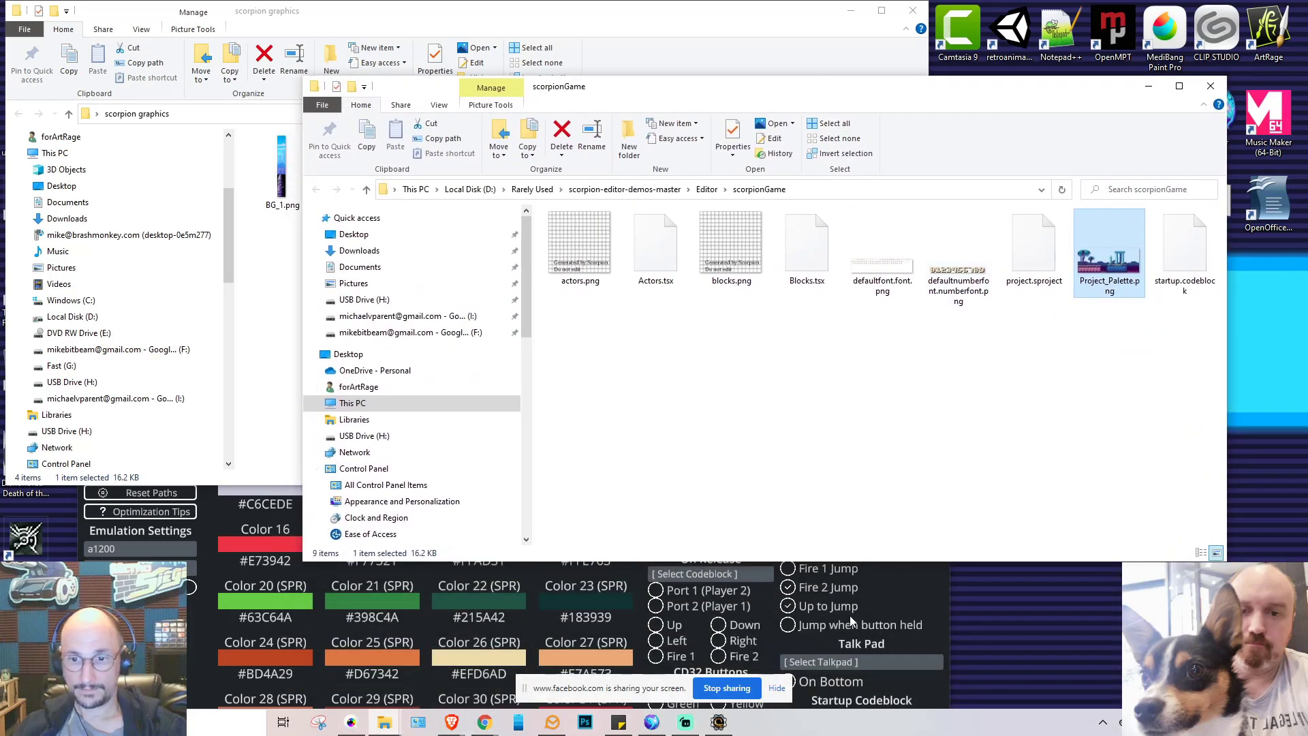
Switch to Scorpion Editor, maximize it, and generate a map from the level PNG in the desktop's scorpion graphics folder
click(927, 596)
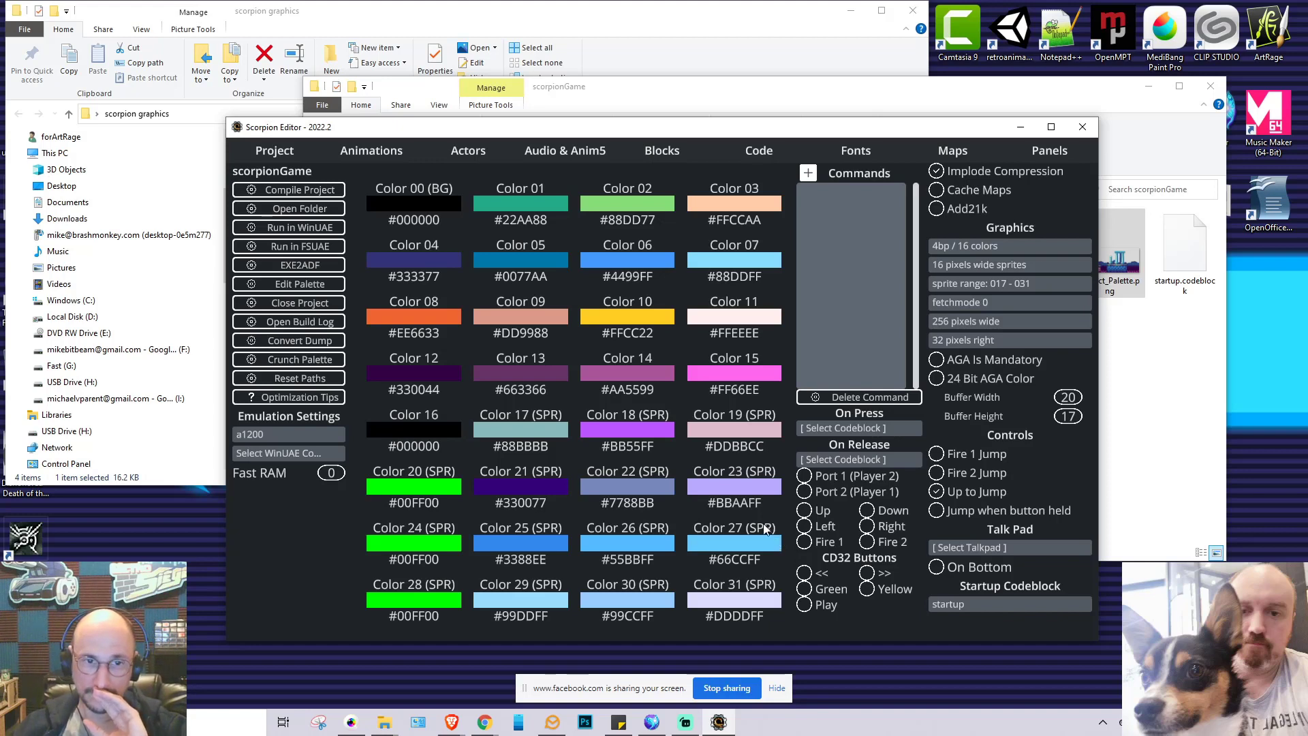
click(1051, 127)
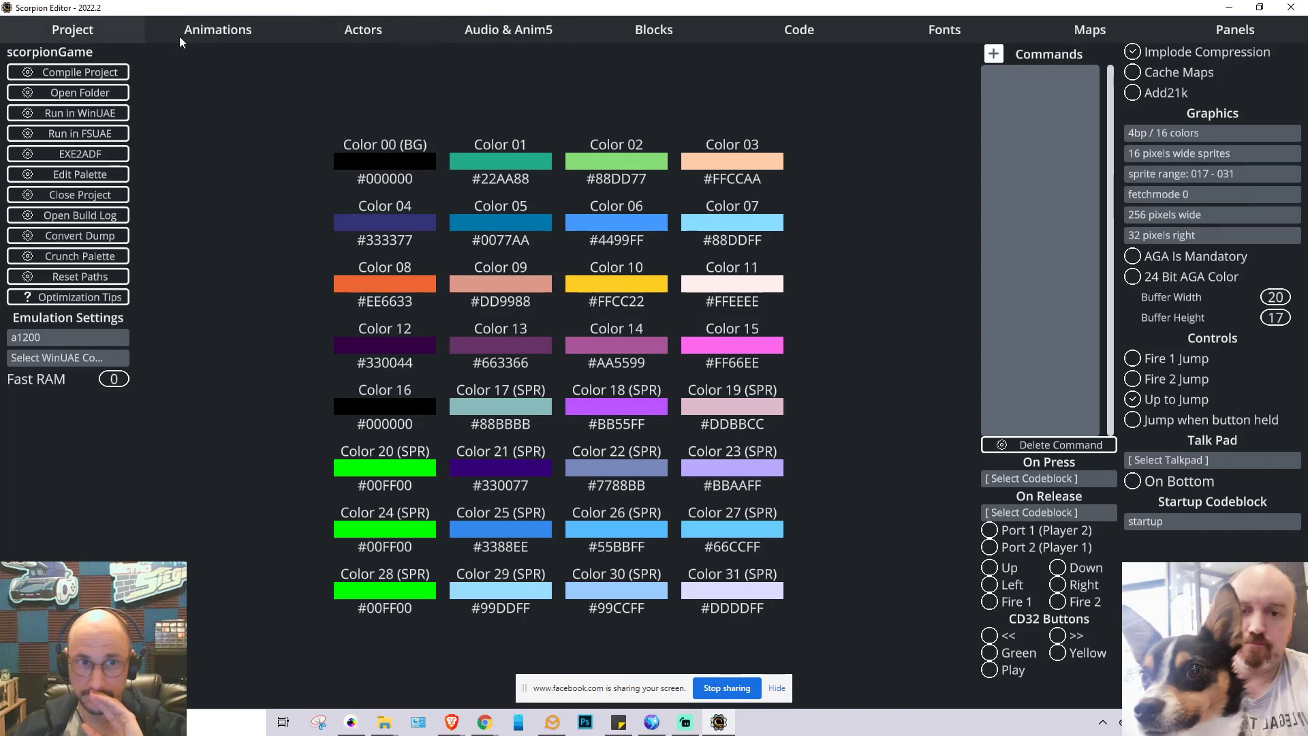
click(1088, 30)
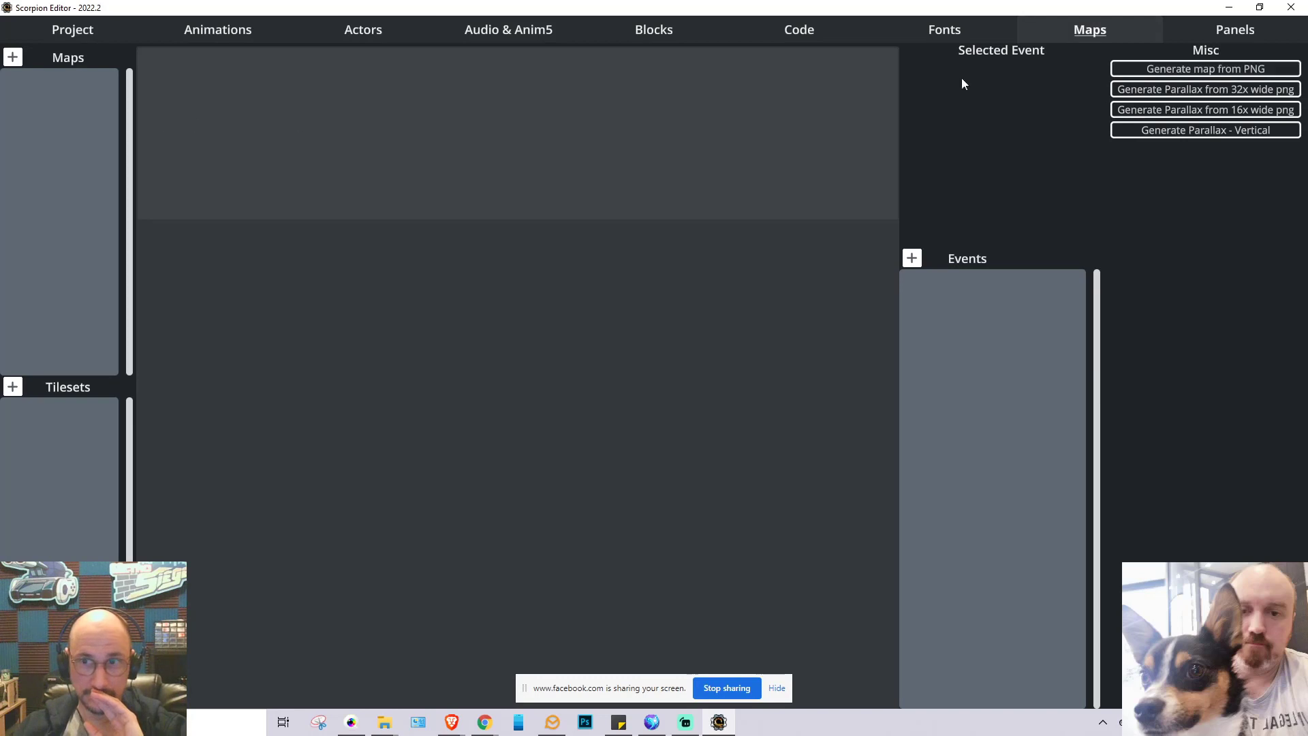
click(1205, 70)
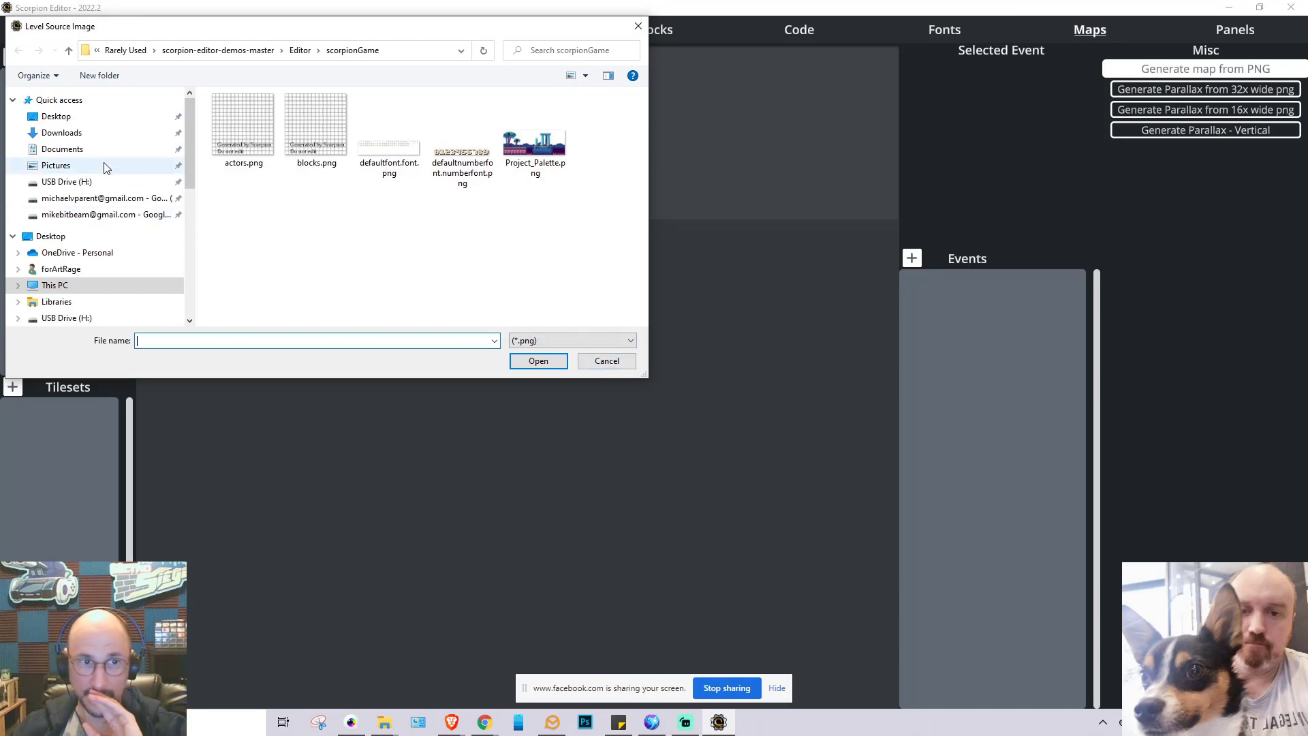
click(60, 117)
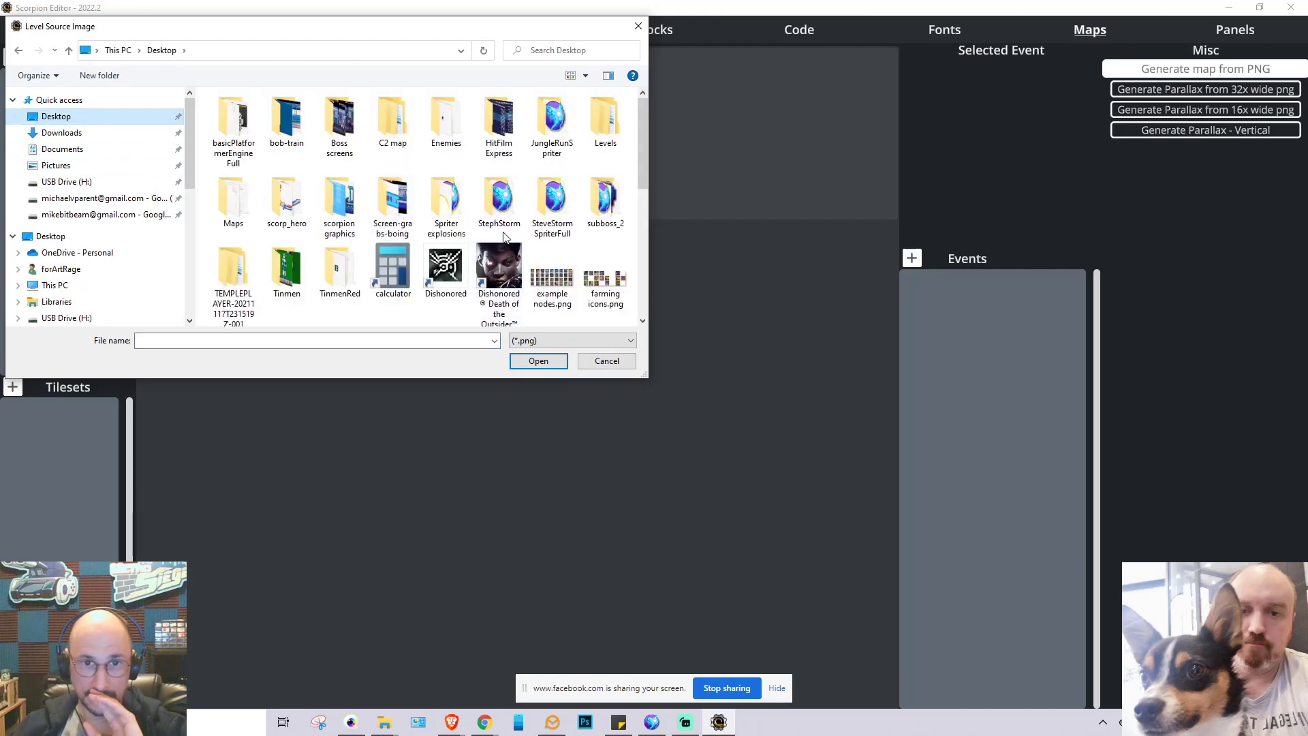
click(342, 209)
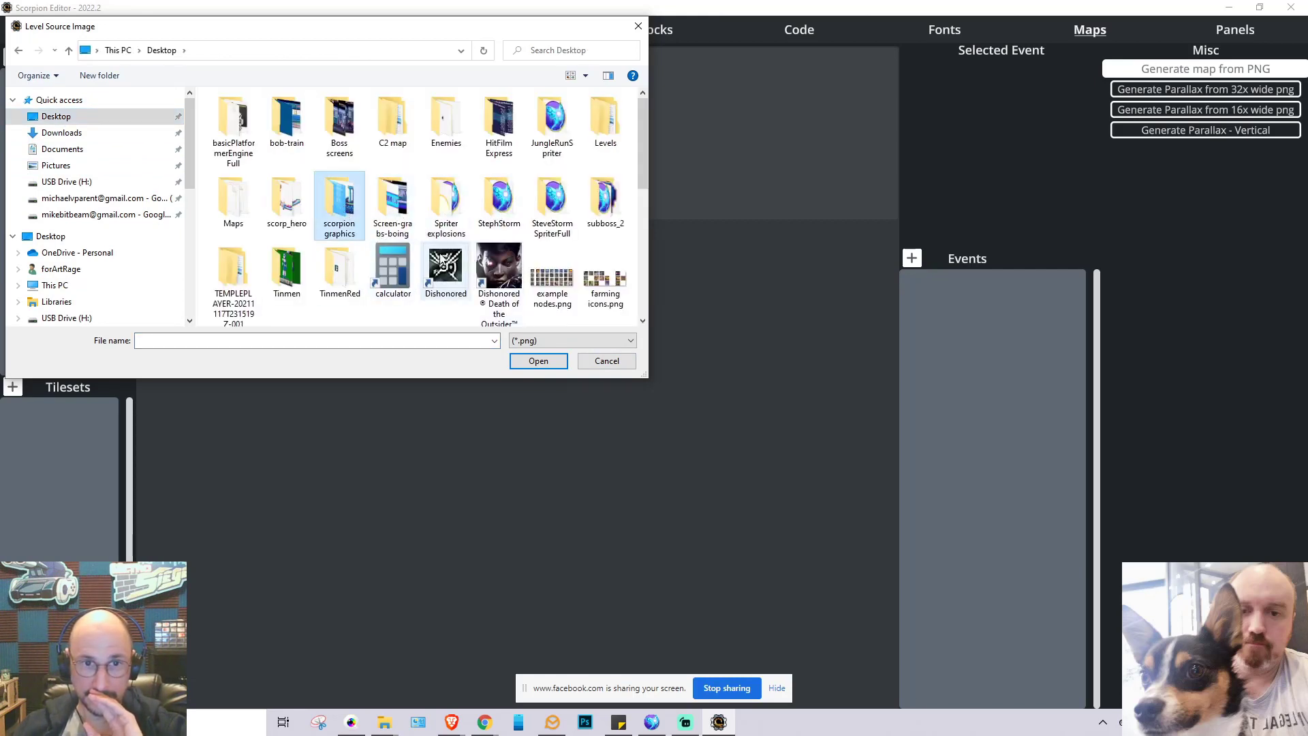
double_click(343, 211)
double_click(388, 143)
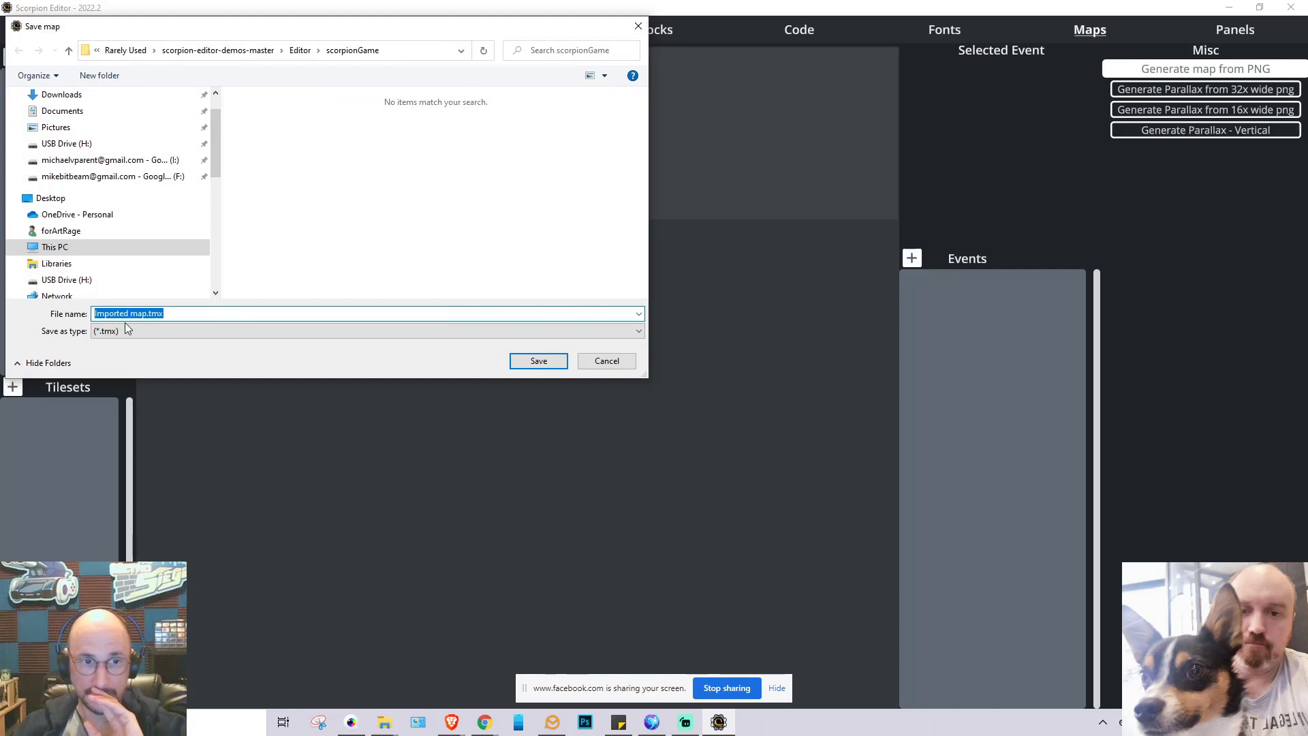
Save the generated map in the scorpionGame folder as map_1.tmx
drag(141, 314, 46, 320)
key(BackSpace)
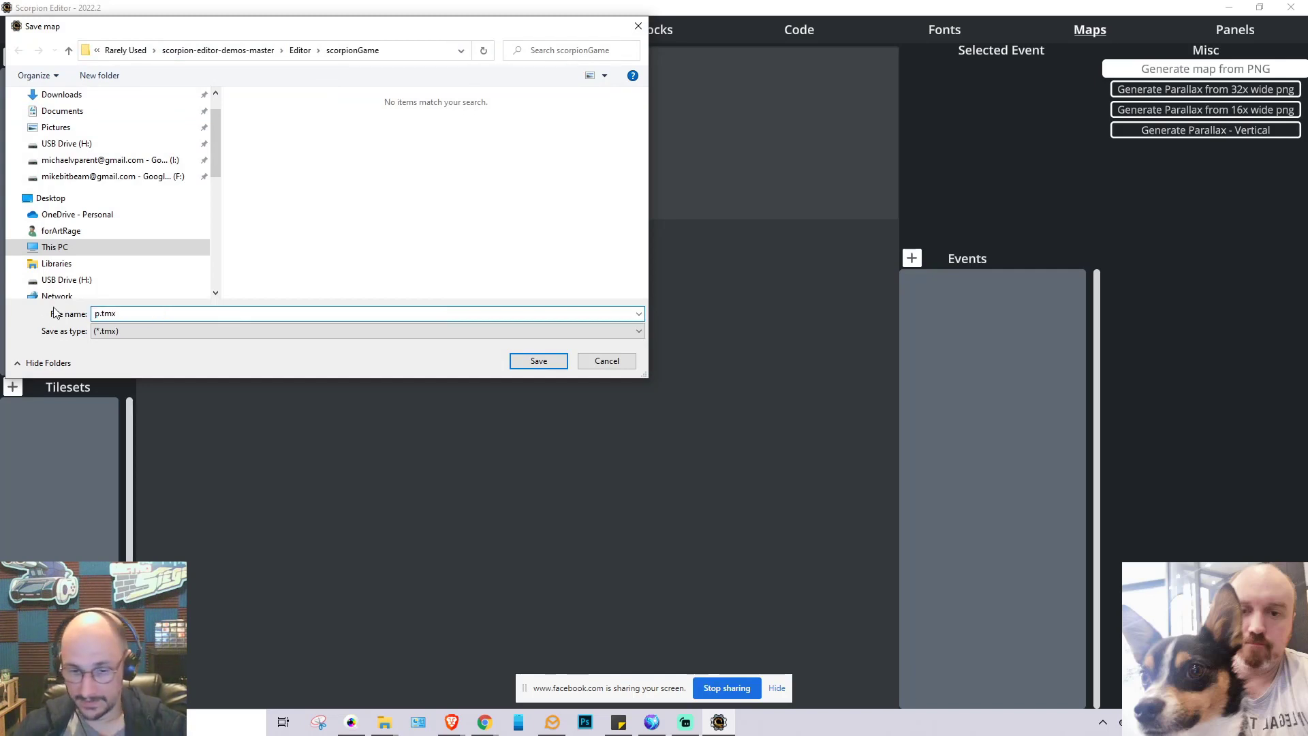
text(map_1)
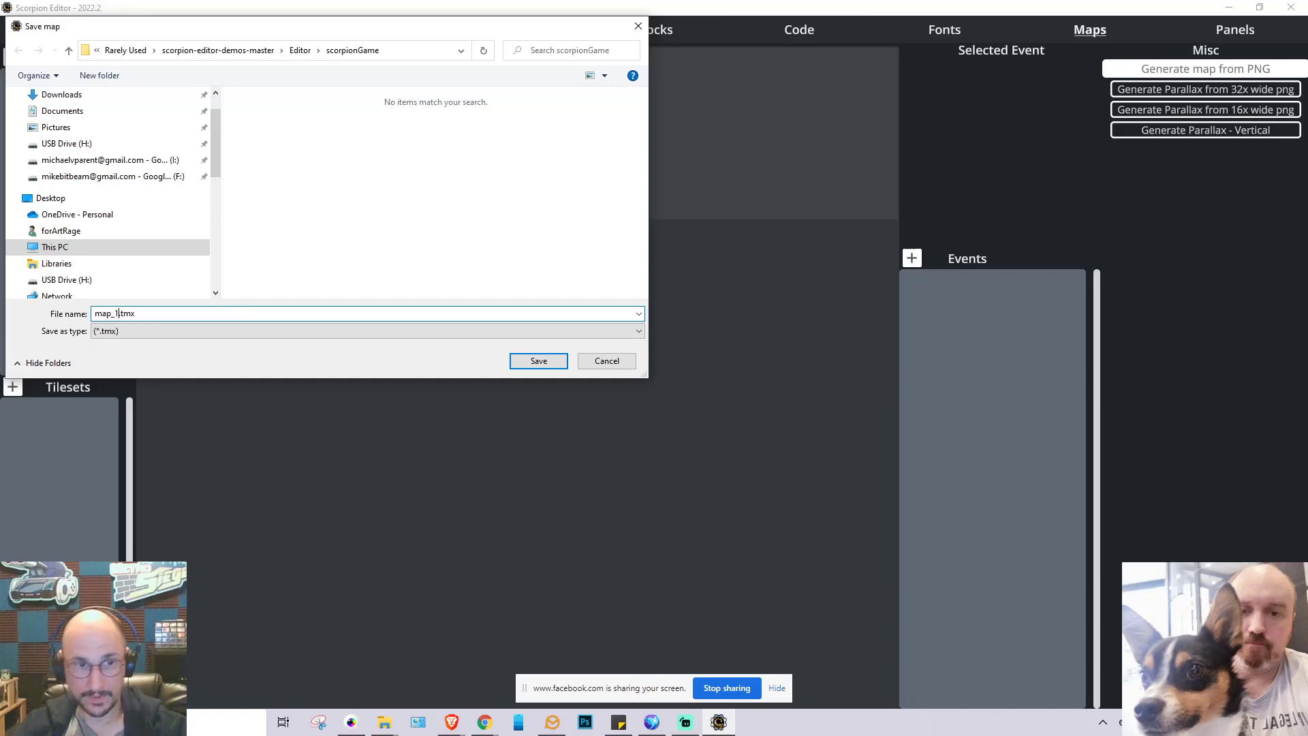
click(537, 361)
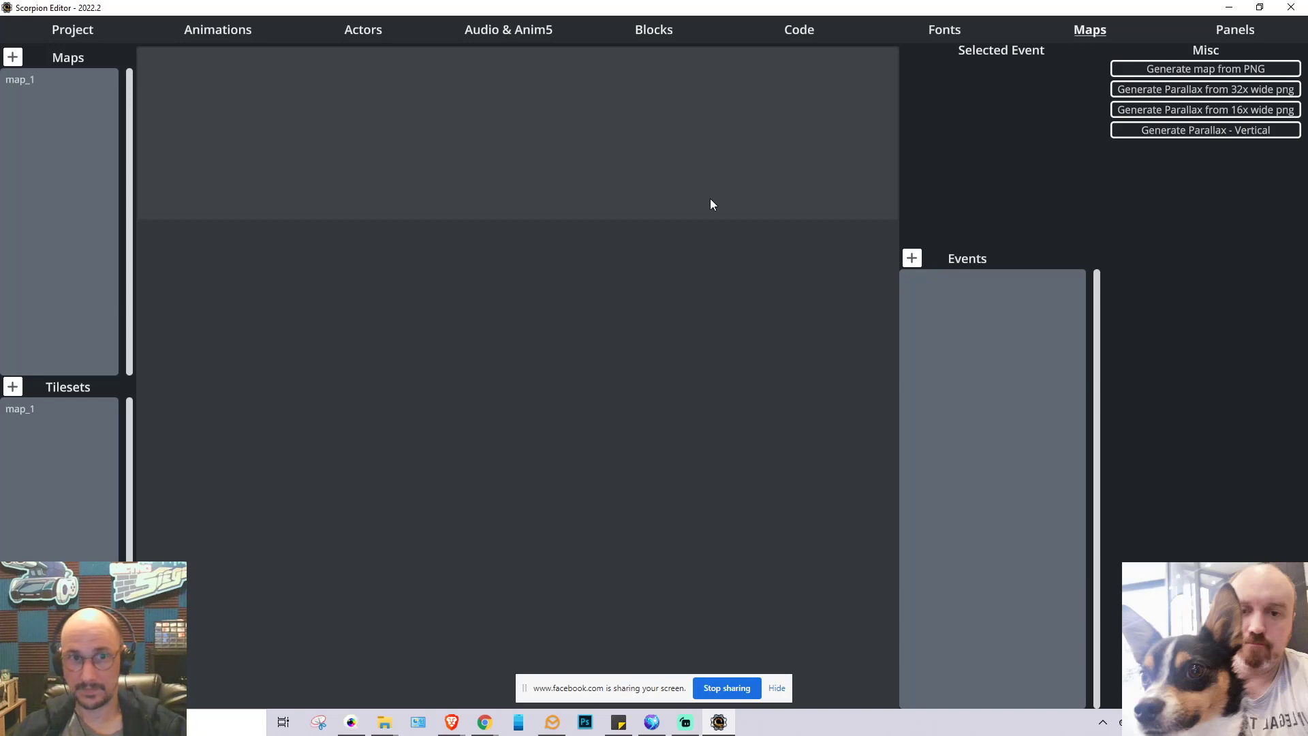
Inspect the generated map_1 map and its tileset
click(31, 77)
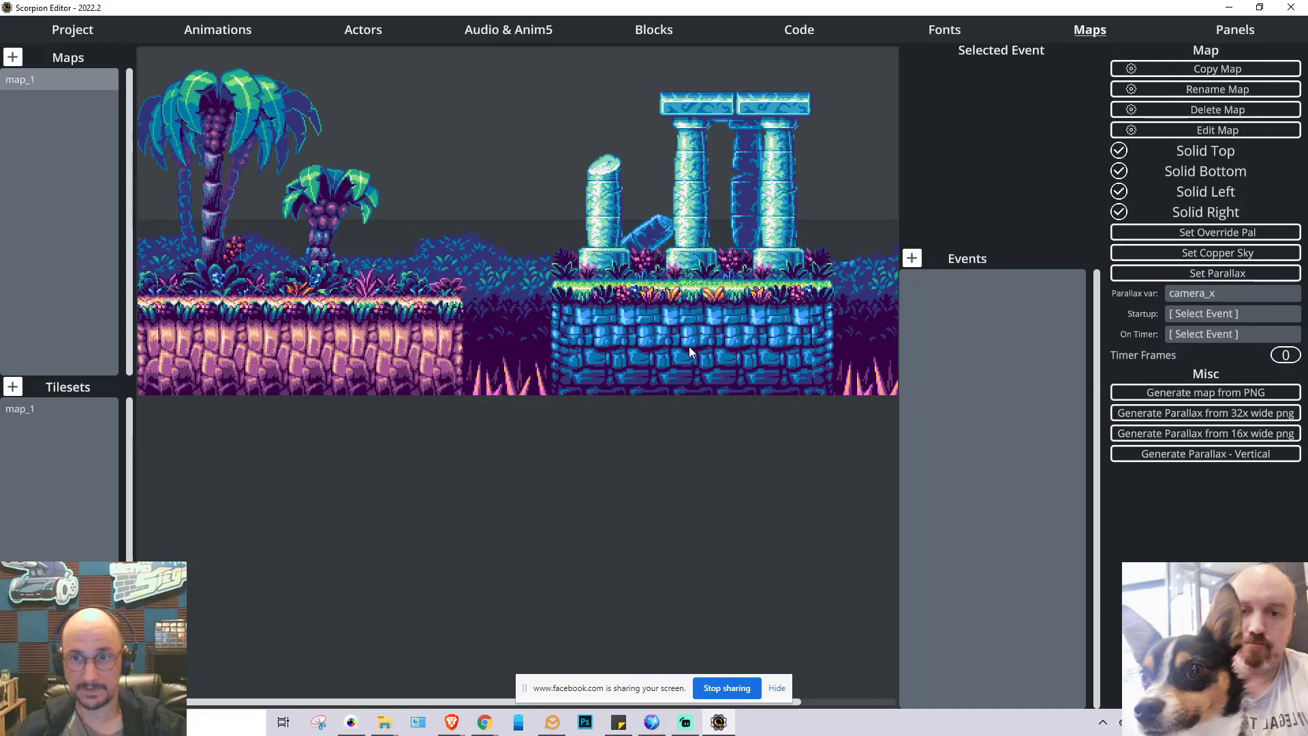
click(14, 411)
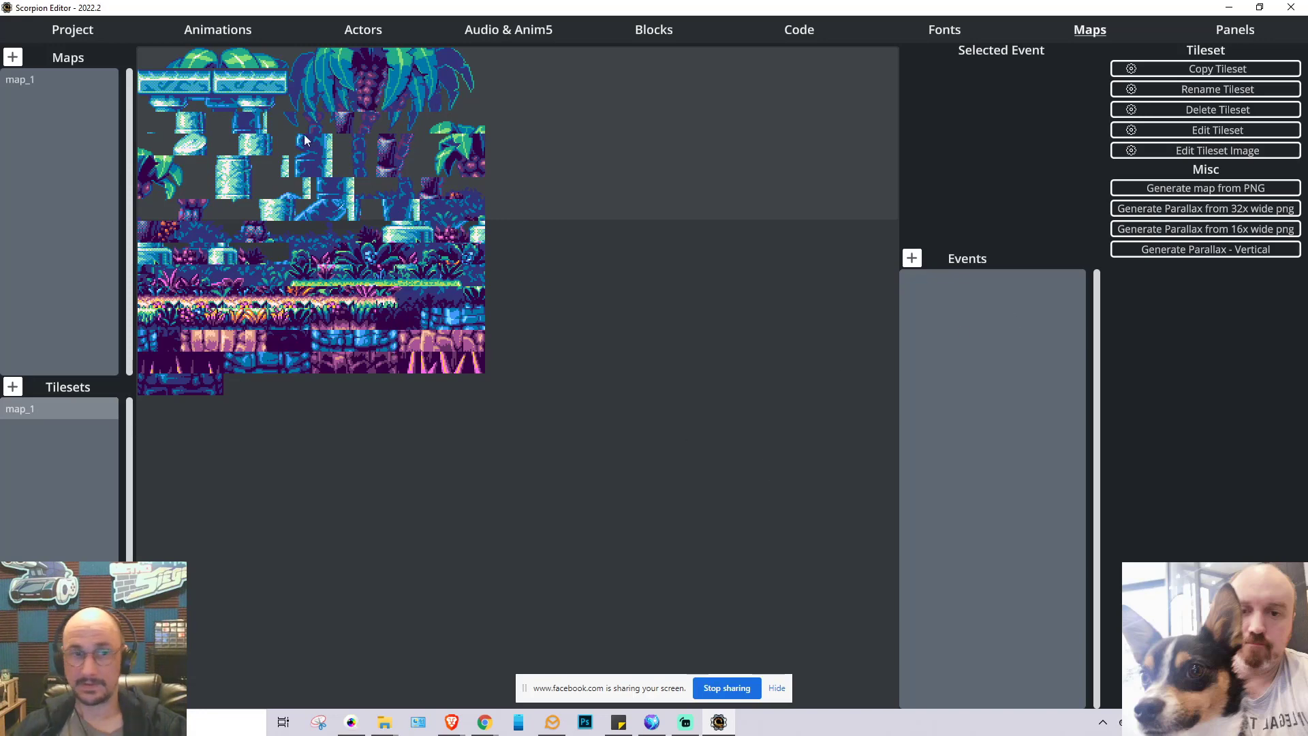
click(31, 83)
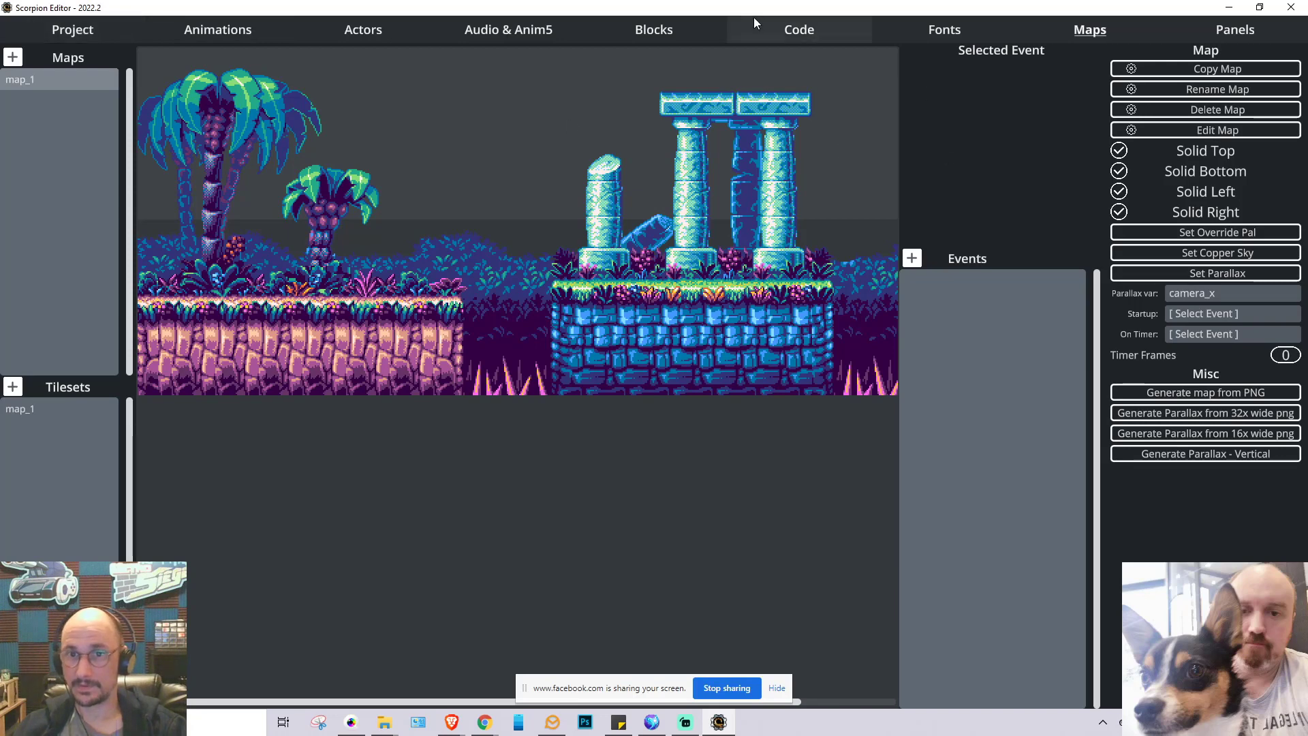
Add a command to the startup code block with category level and type loadlevel that loads map_1
click(771, 39)
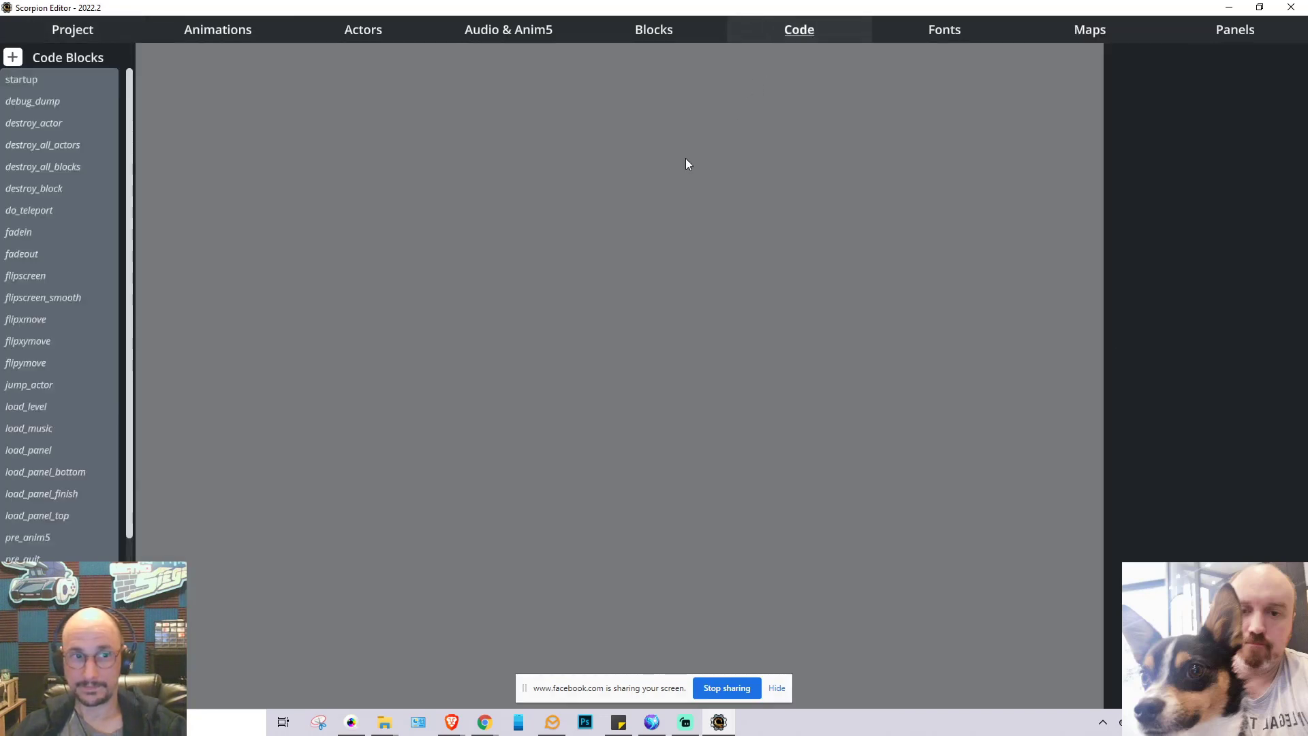
click(25, 80)
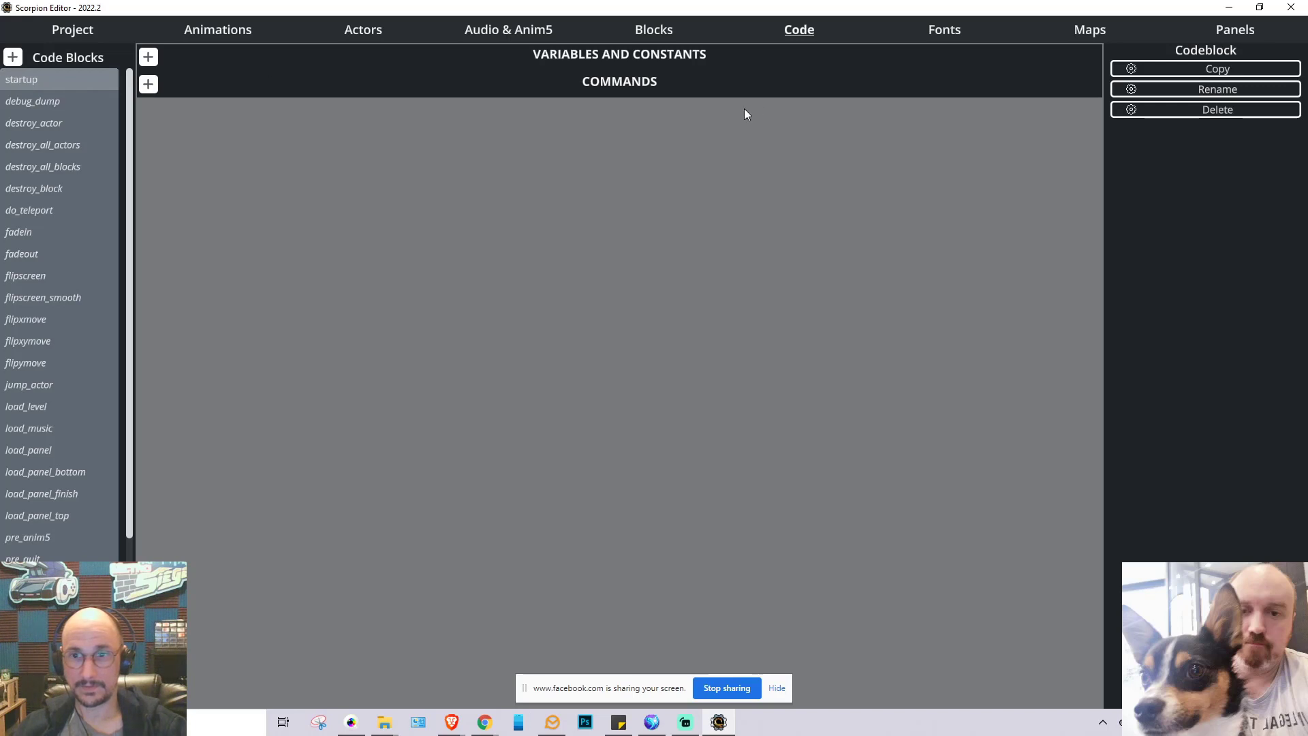
click(149, 84)
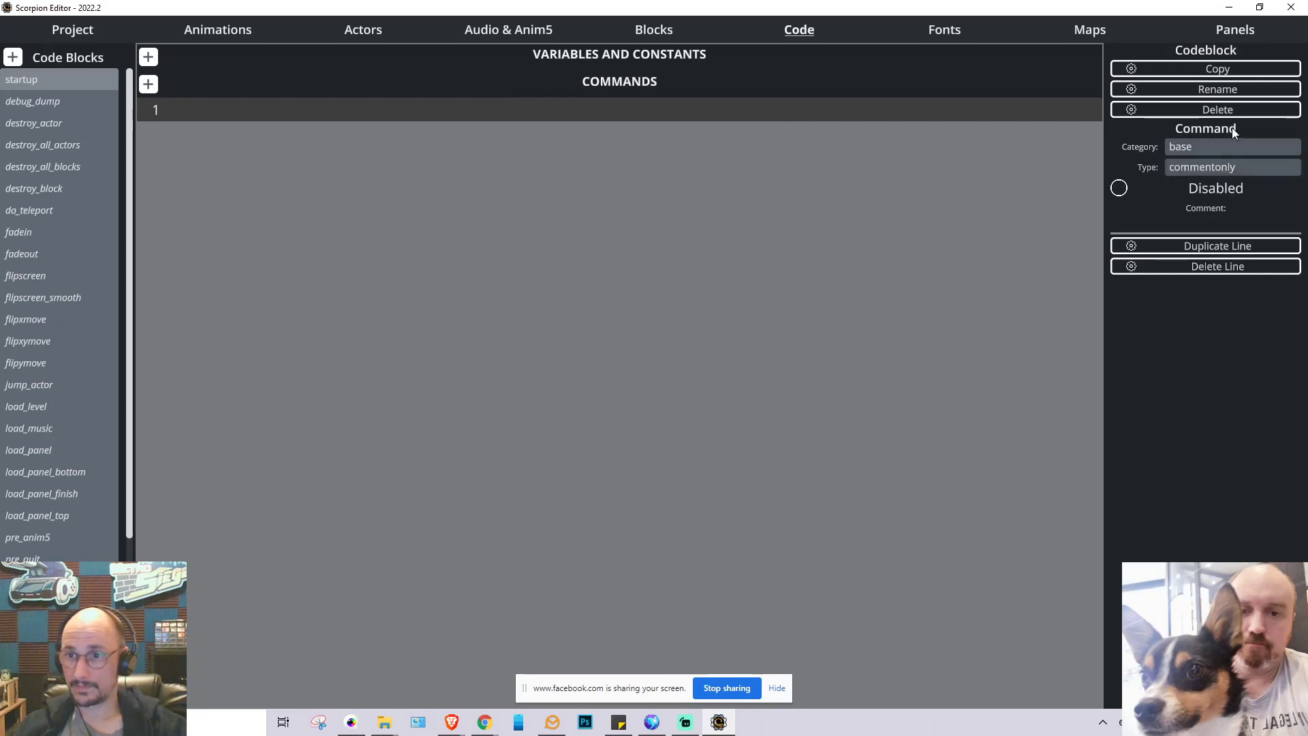
click(1207, 147)
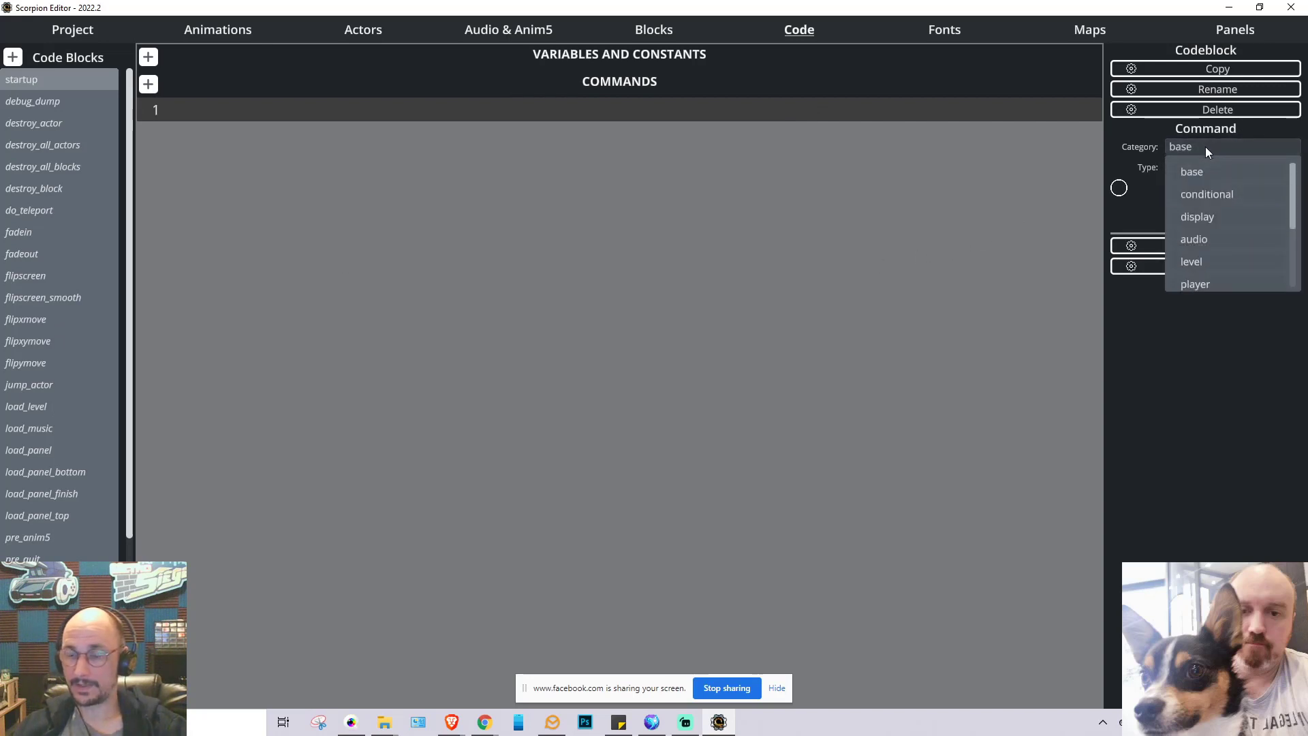
scroll(1236, 219, down, 2)
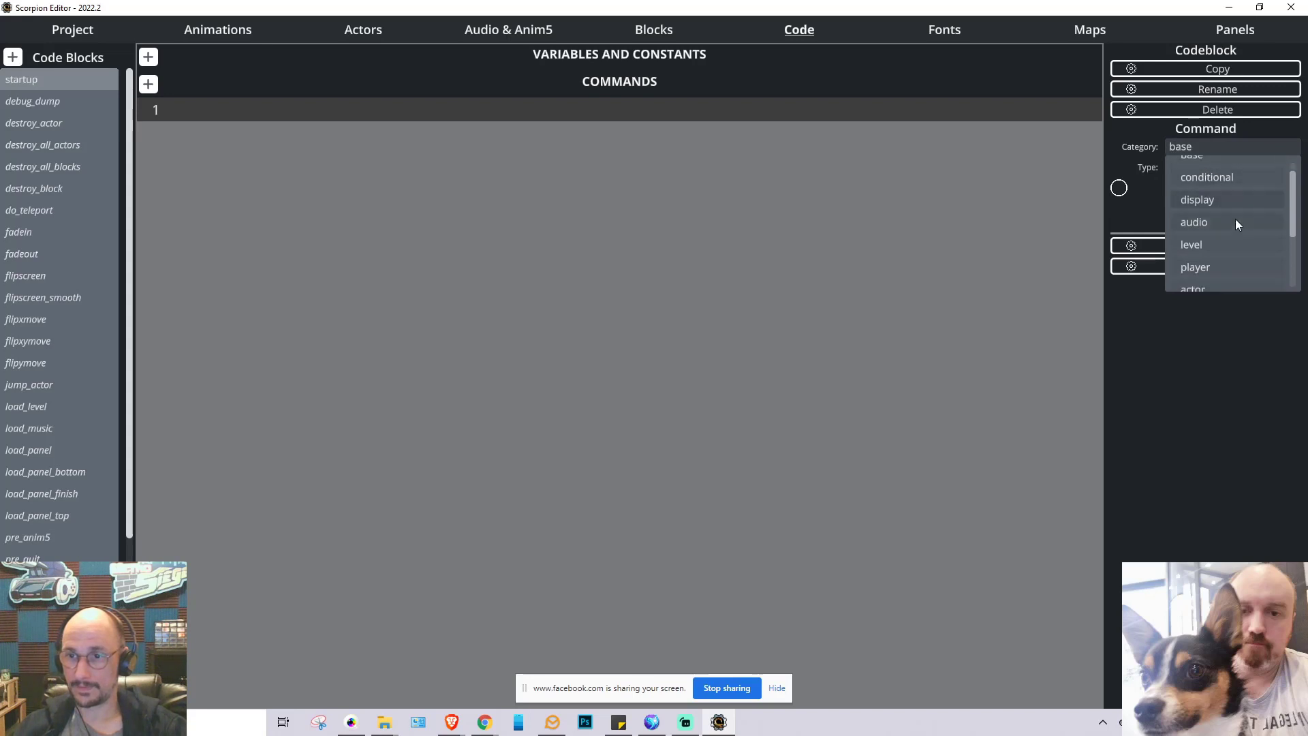
click(1221, 228)
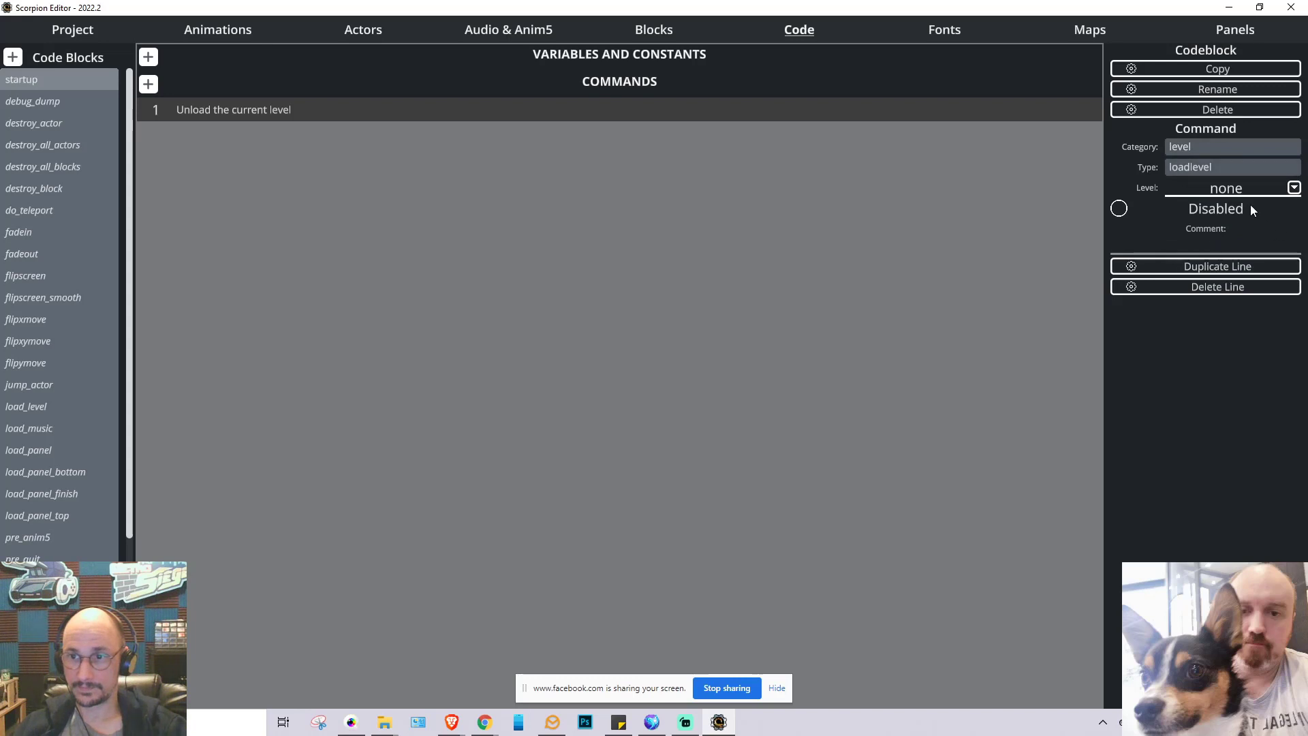
click(1293, 188)
click(477, 160)
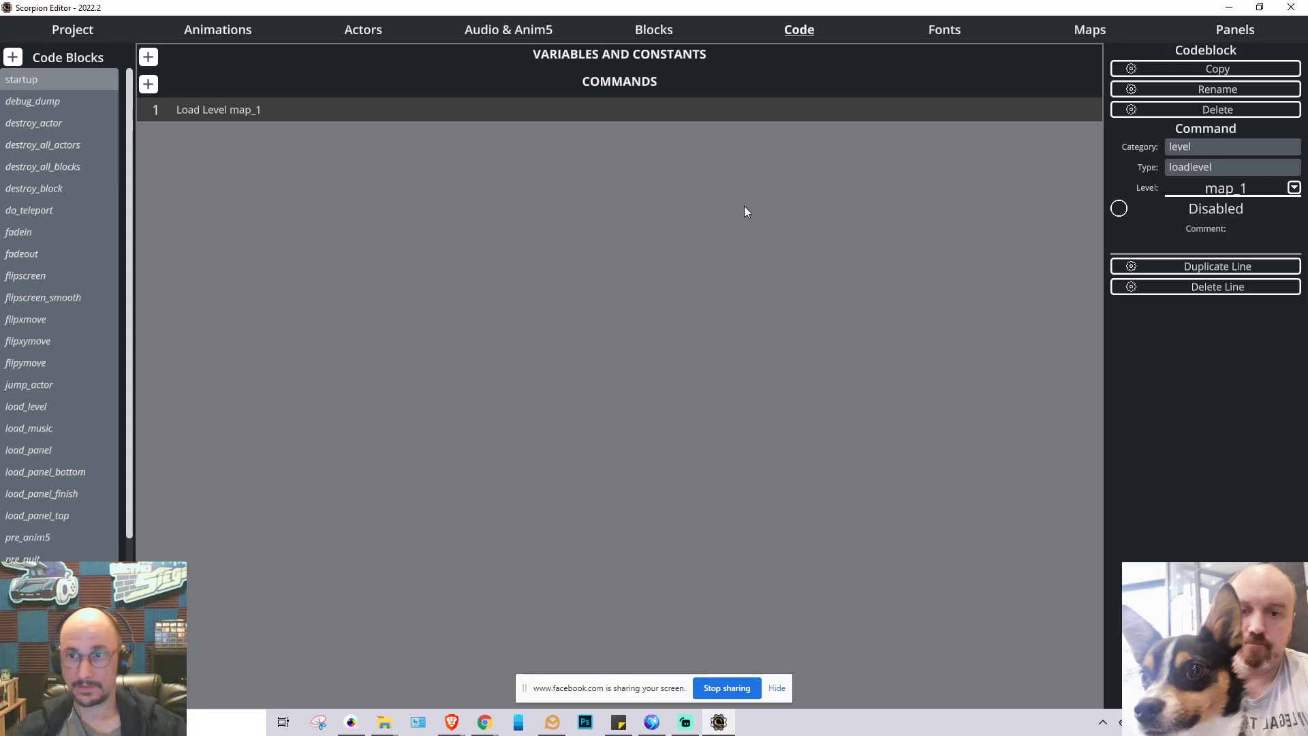
Set the Amiga model in the project's emulation settings to a500
click(73, 30)
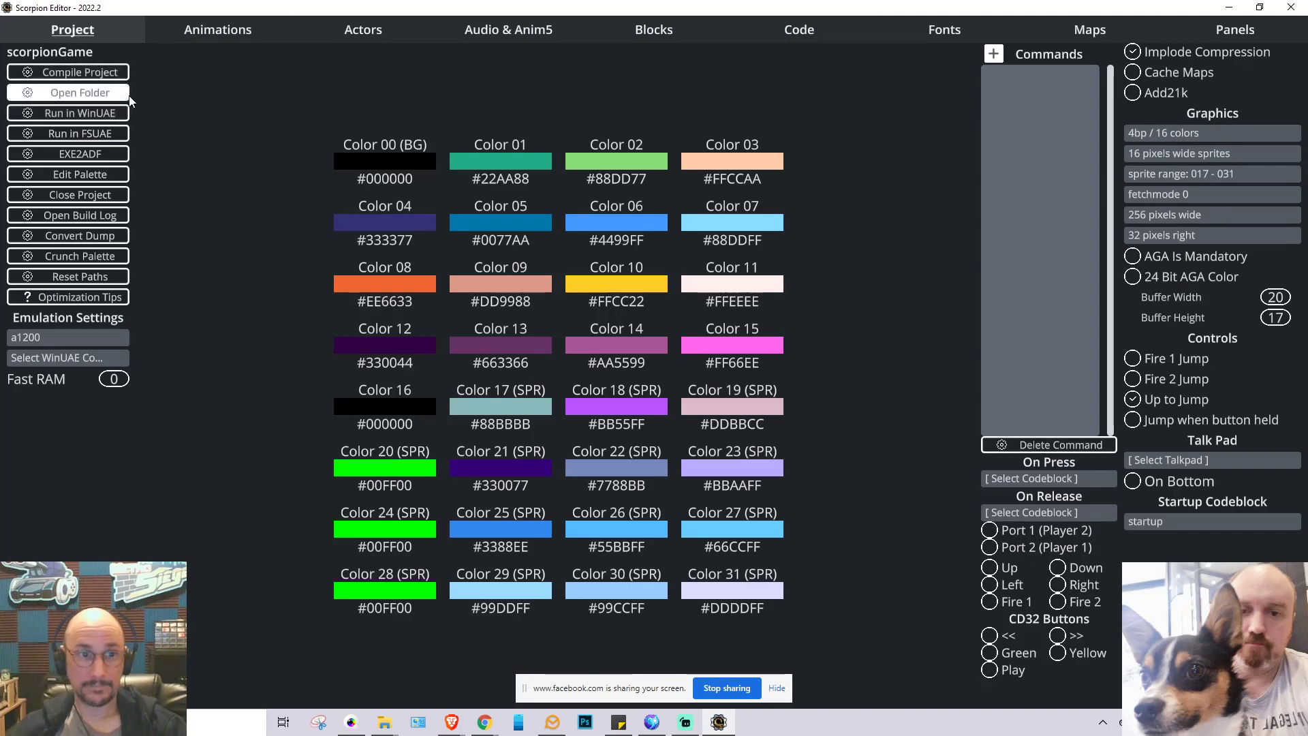
click(63, 336)
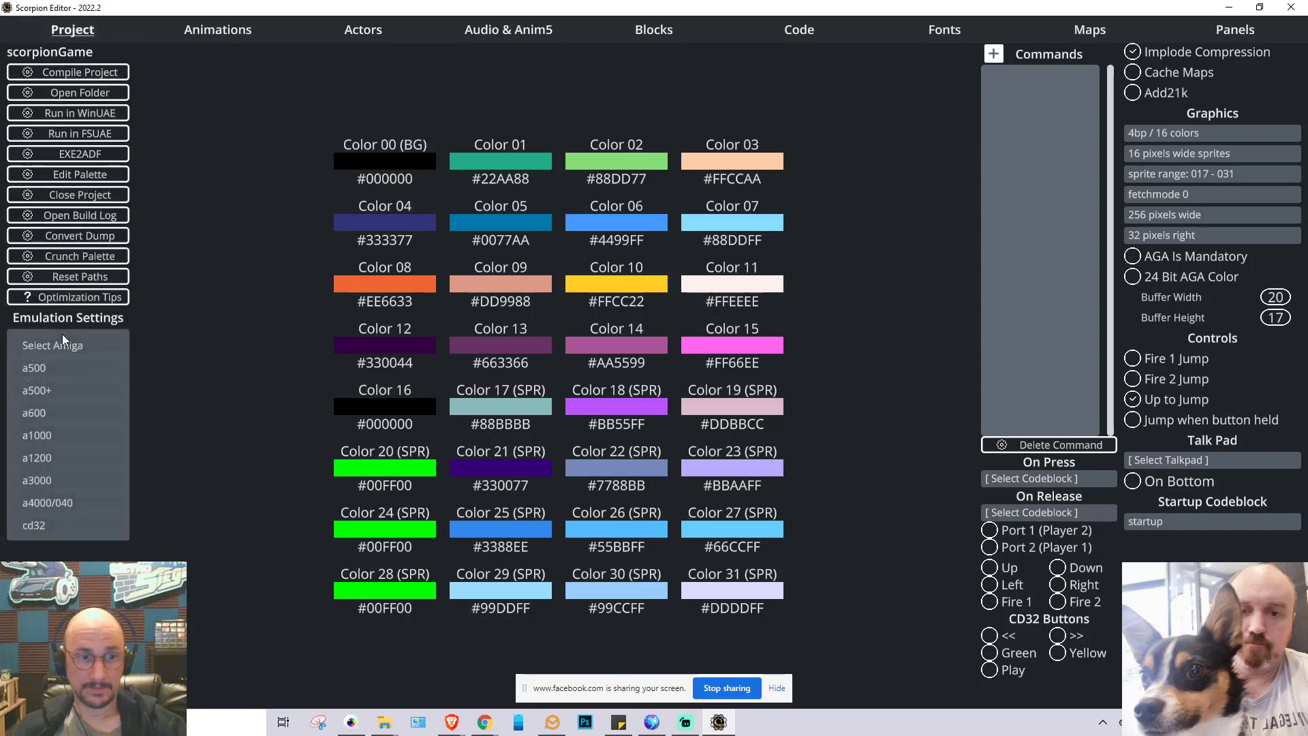
click(44, 369)
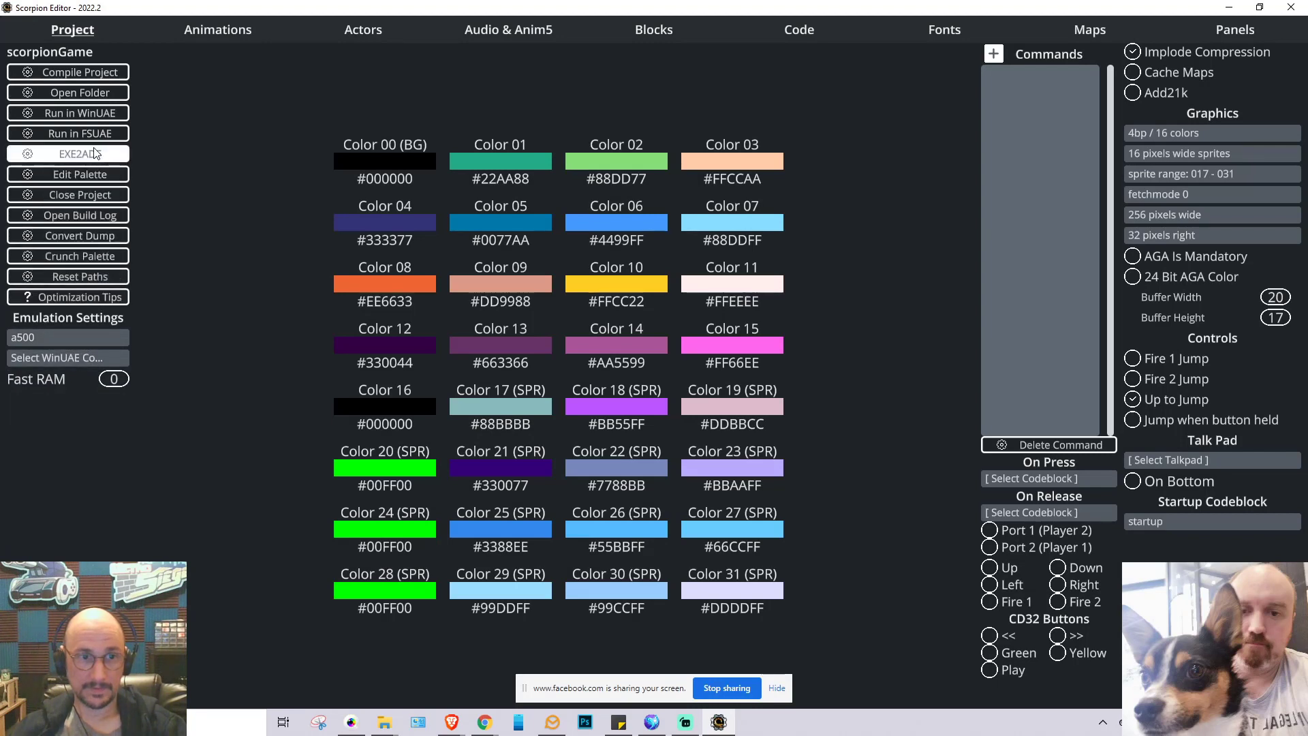
Run the project in WinUAE and browse This PC for the WinUAE executable
click(97, 114)
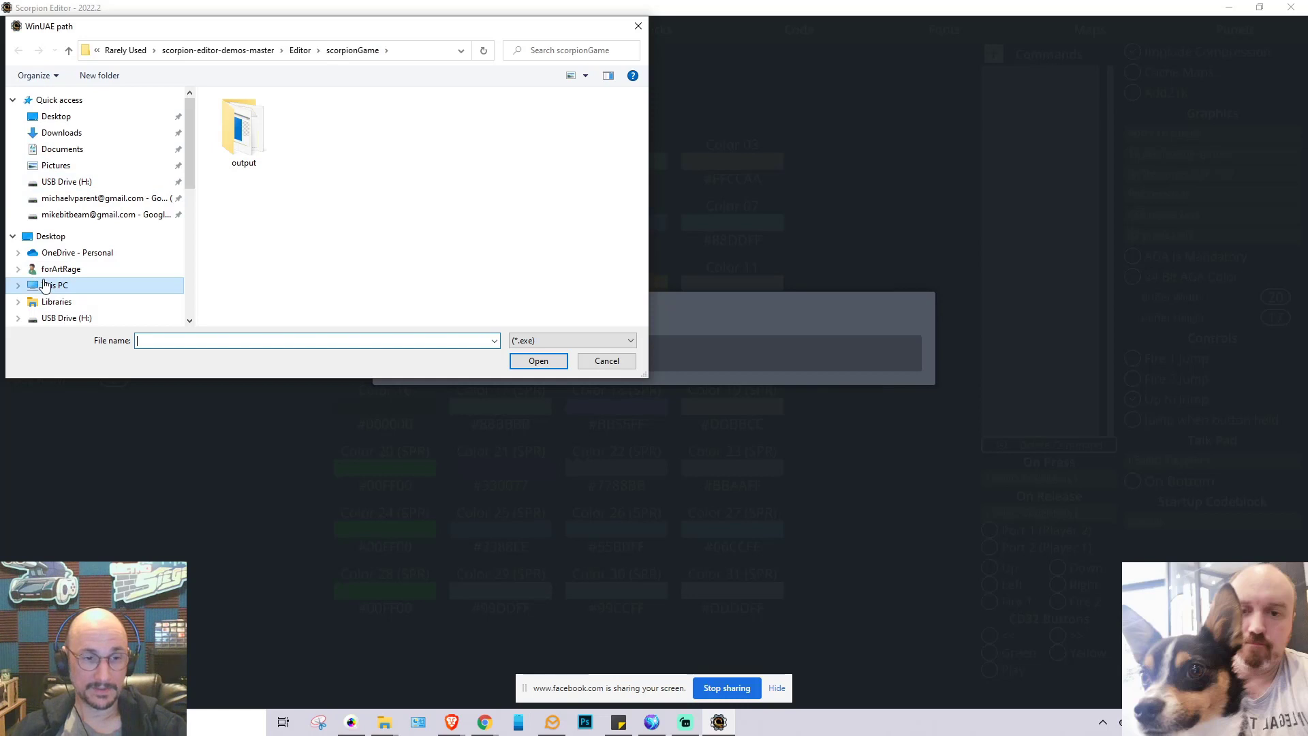
click(18, 284)
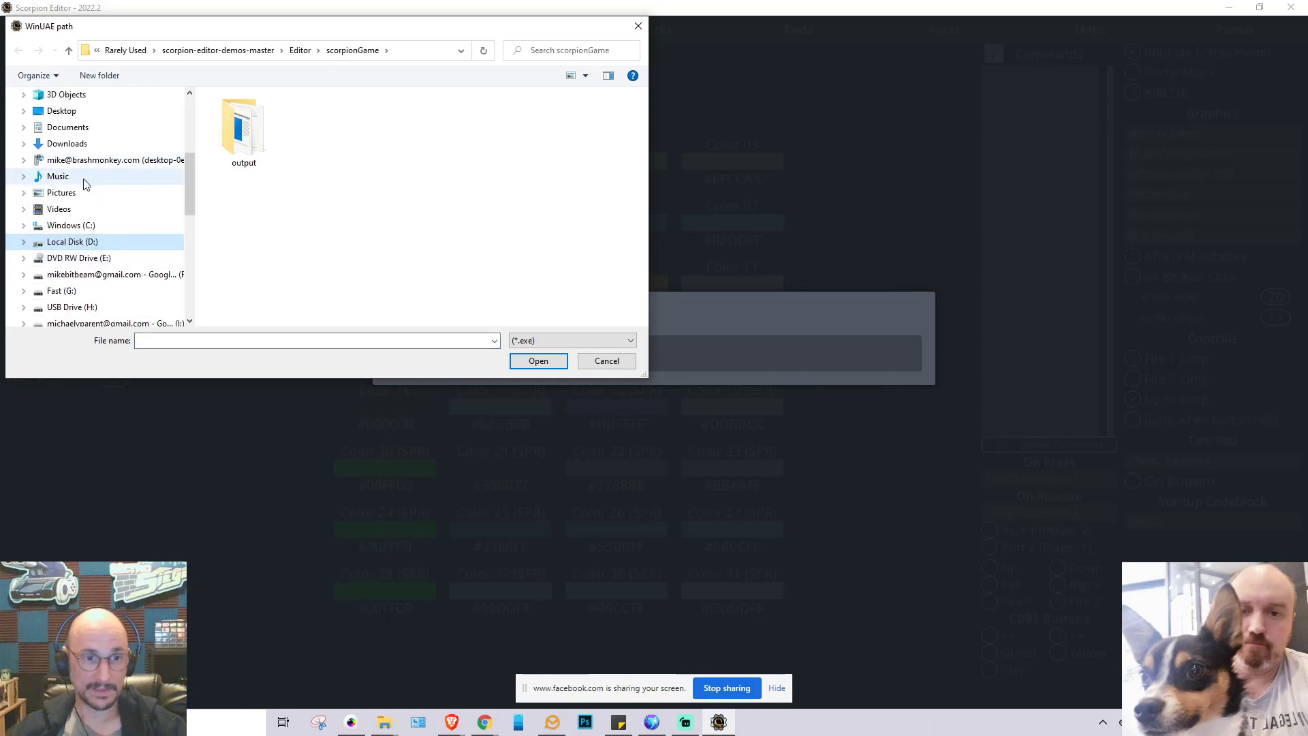
click(68, 224)
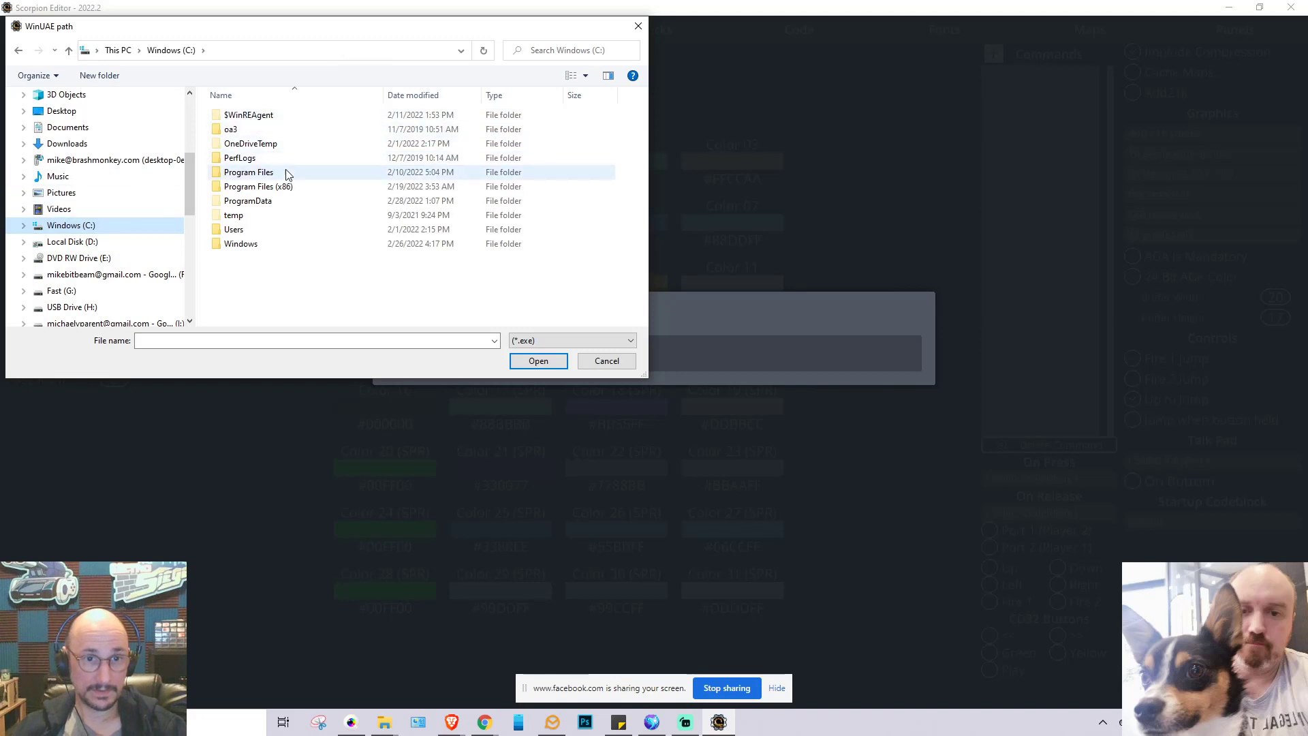
double_click(259, 173)
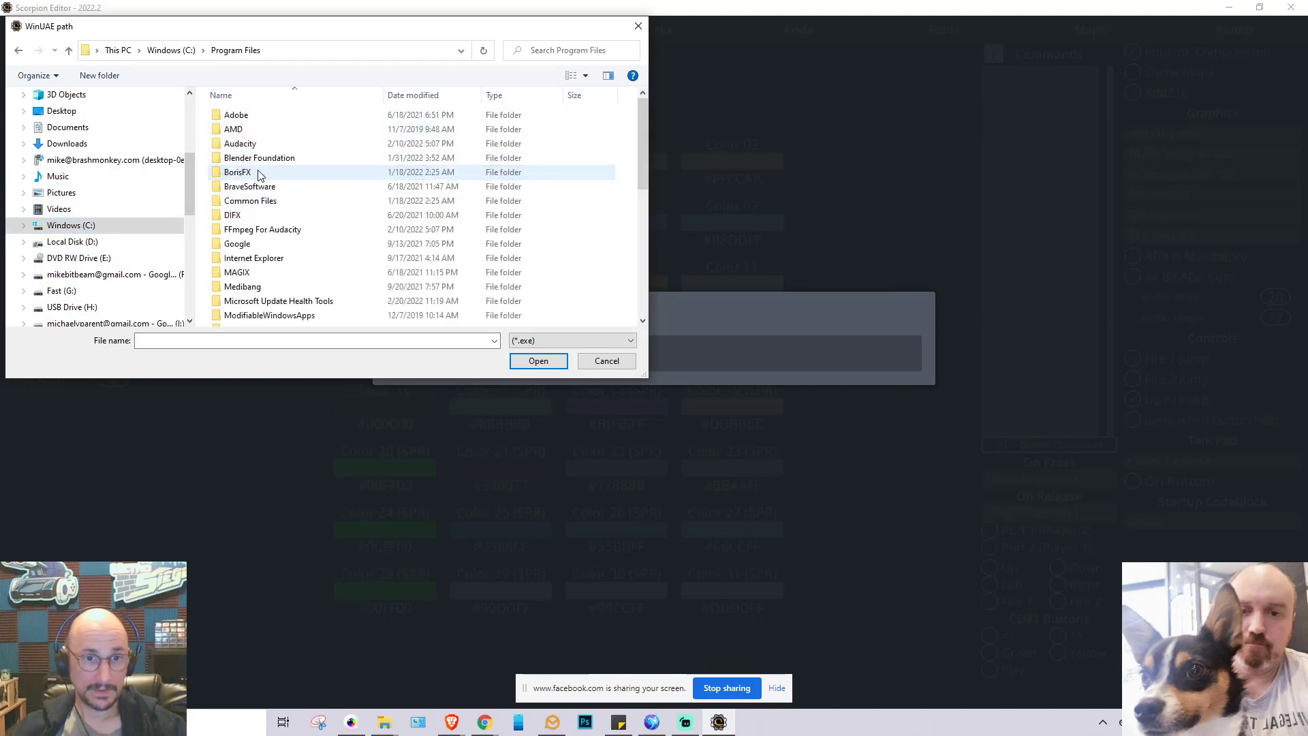
scroll(304, 190, down, 2)
scroll(298, 188, down, 5)
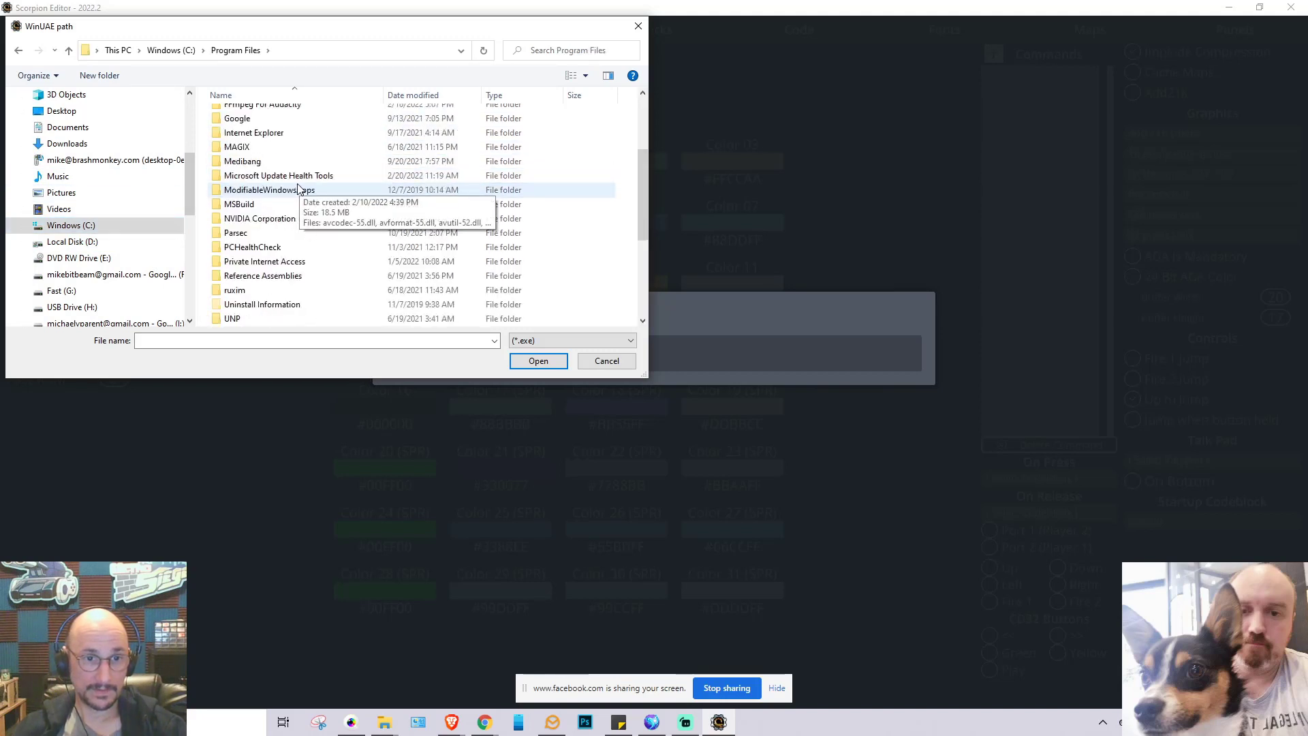
scroll(293, 183, up, 5)
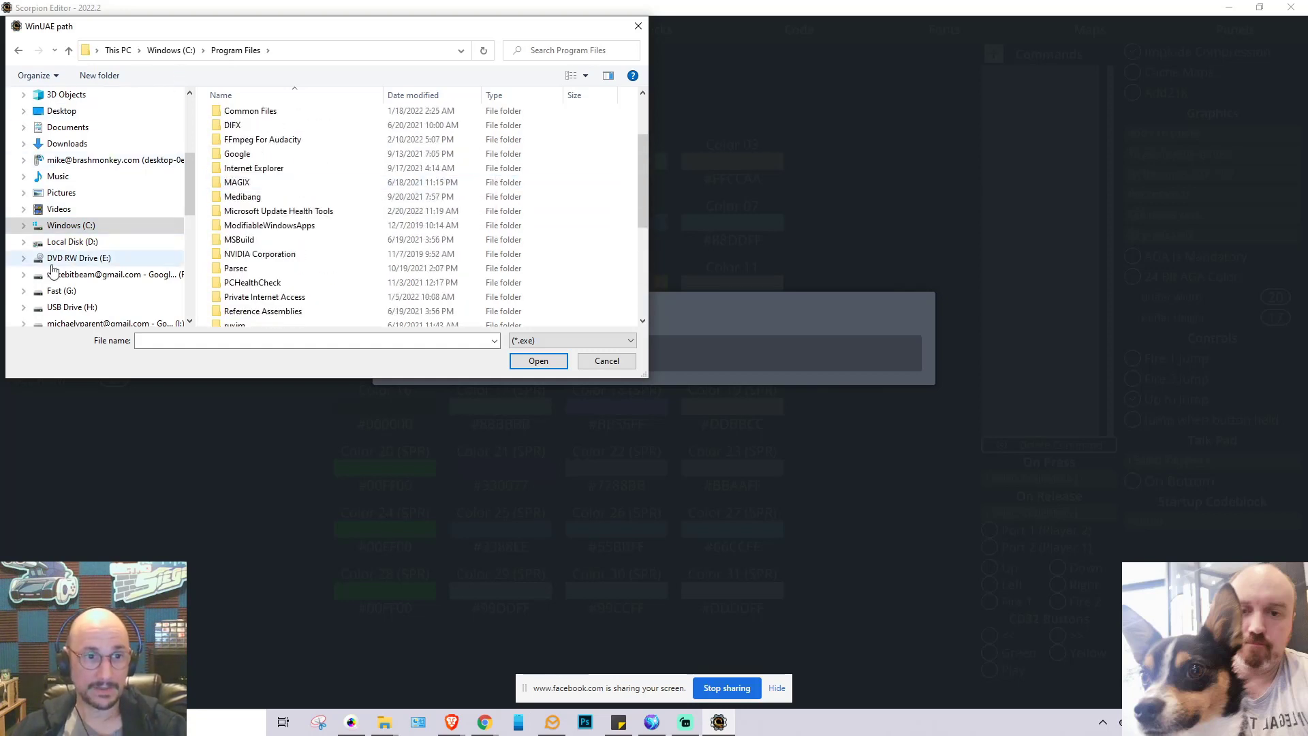
Set the WinUAE path to WinUAE64.exe in D:\Aps\Amiga Files\WinUAE
click(61, 242)
double_click(248, 175)
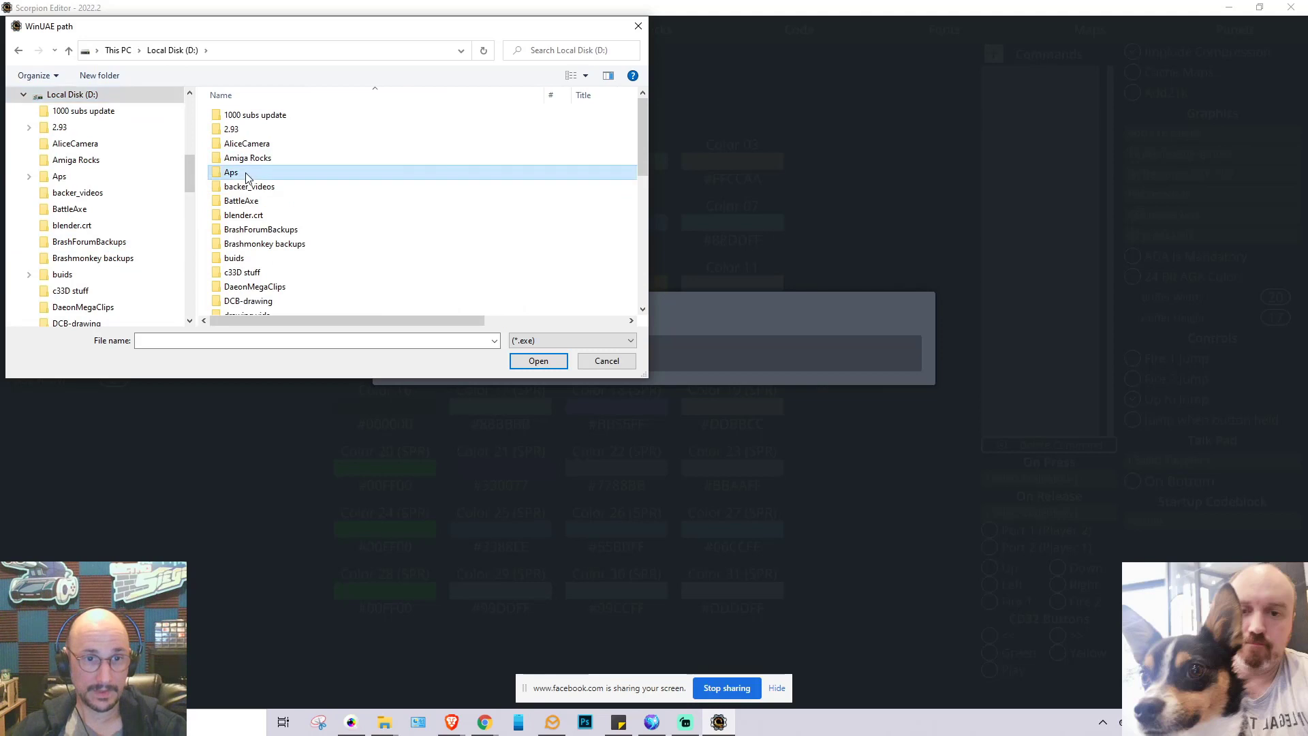
double_click(263, 151)
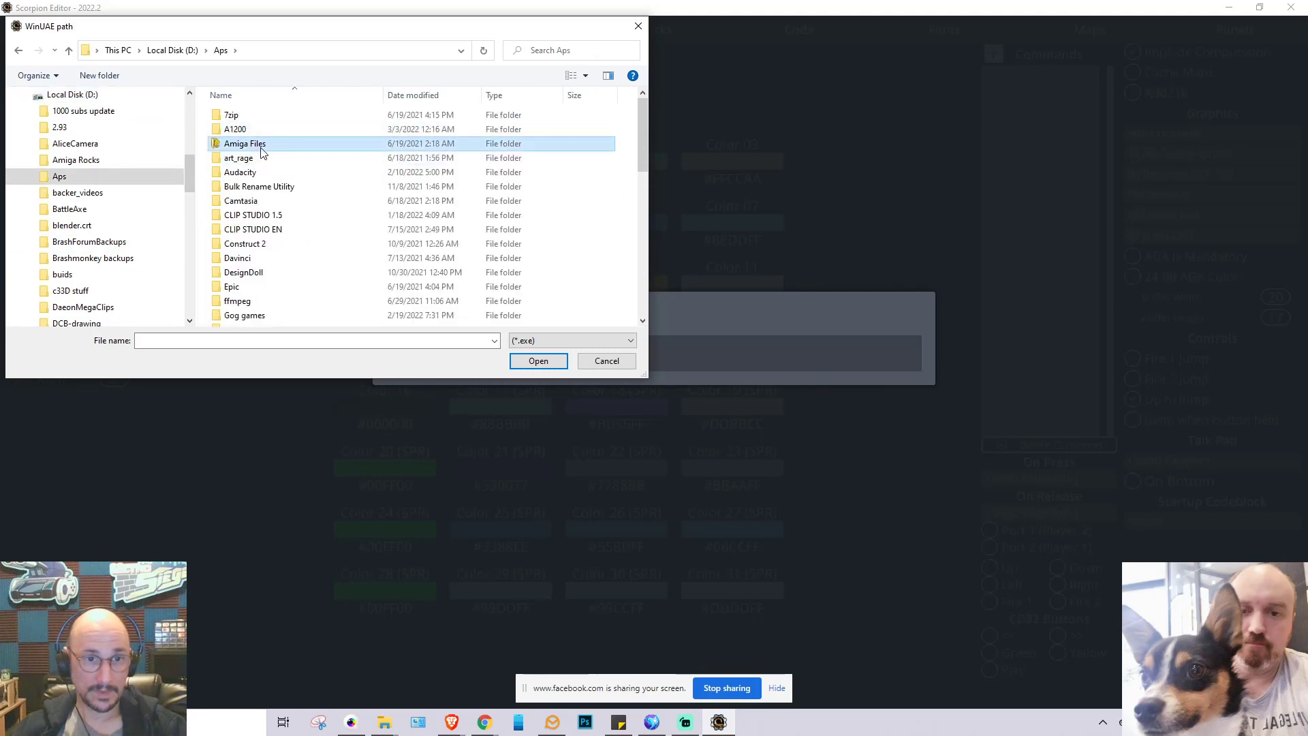
click(253, 259)
double_click(253, 259)
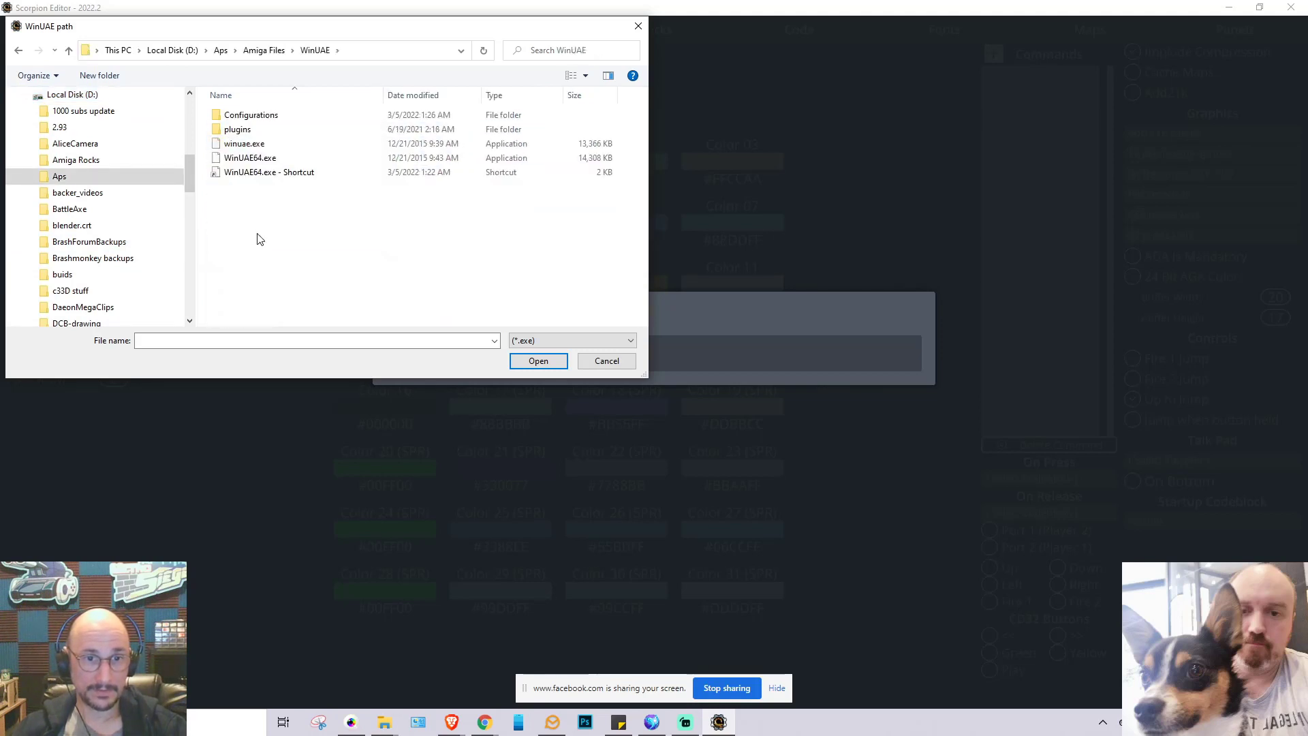
click(251, 158)
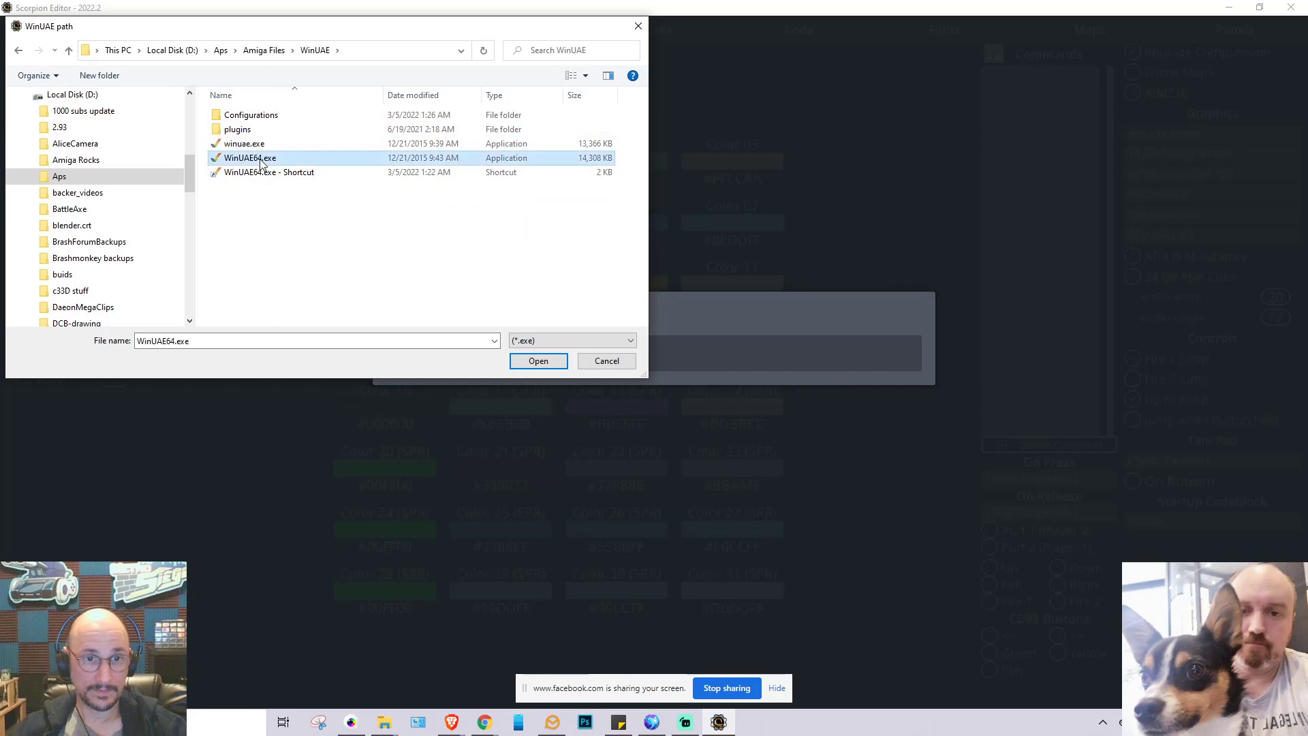
click(539, 362)
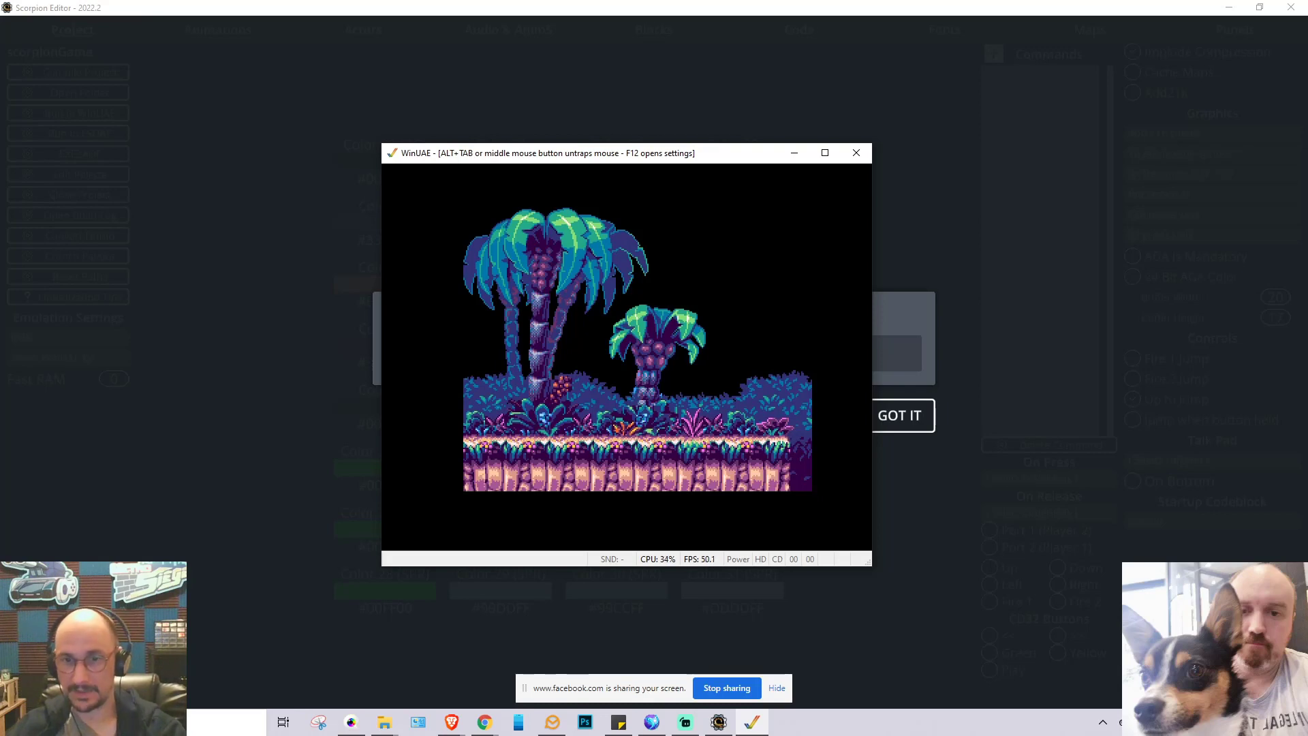
Quit the running WinUAE emulator from its properties and dismiss the compile message
key(F12)
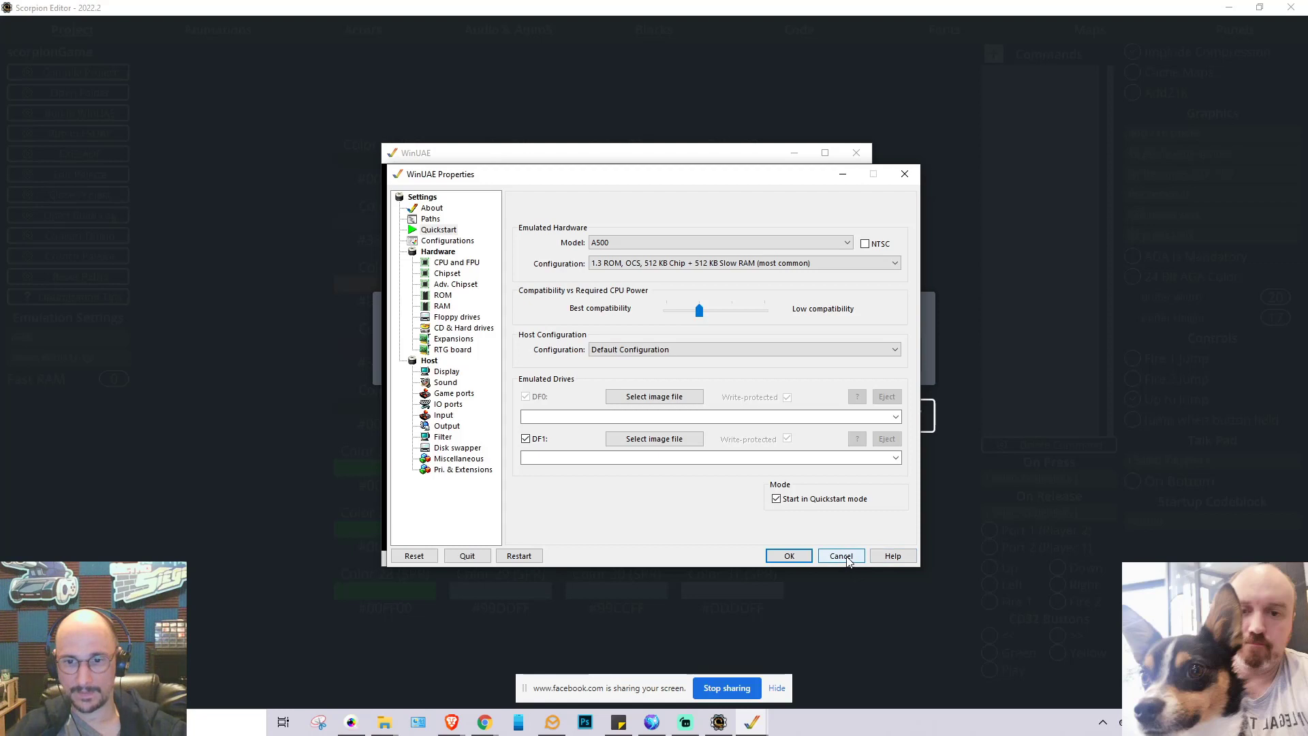
click(467, 555)
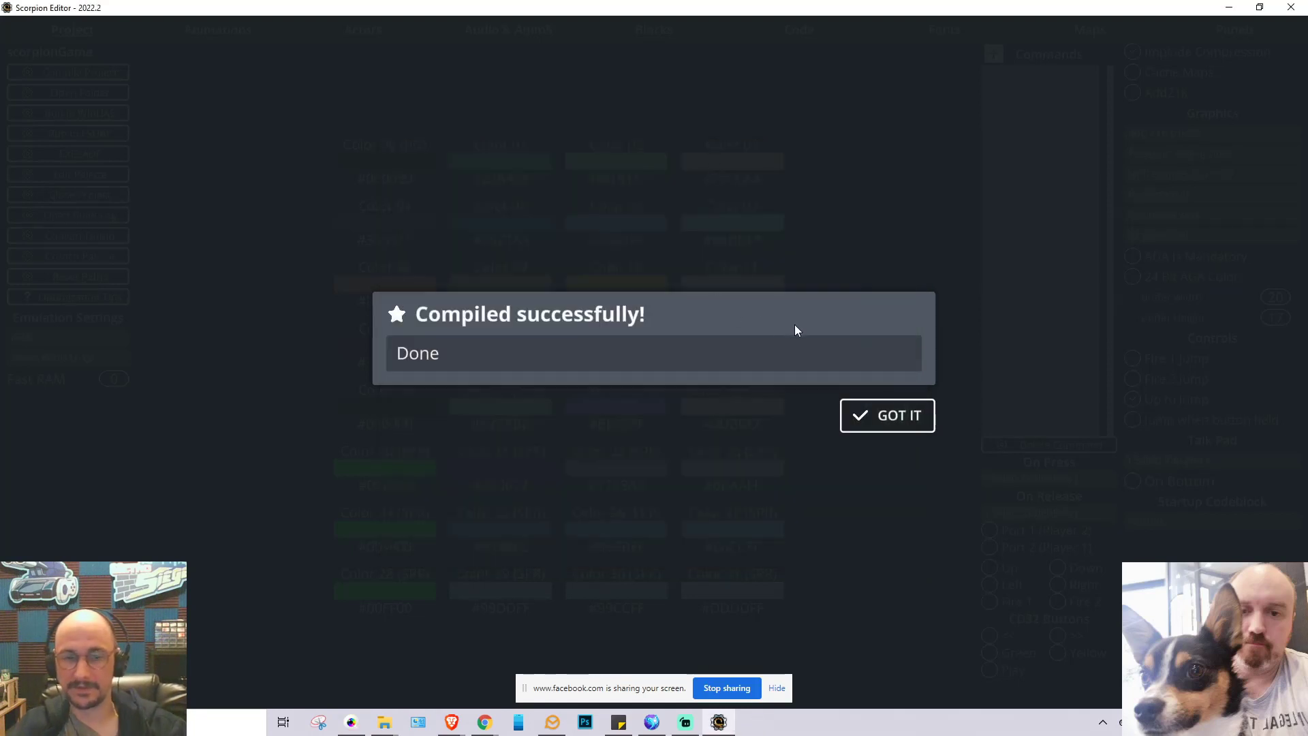
click(906, 417)
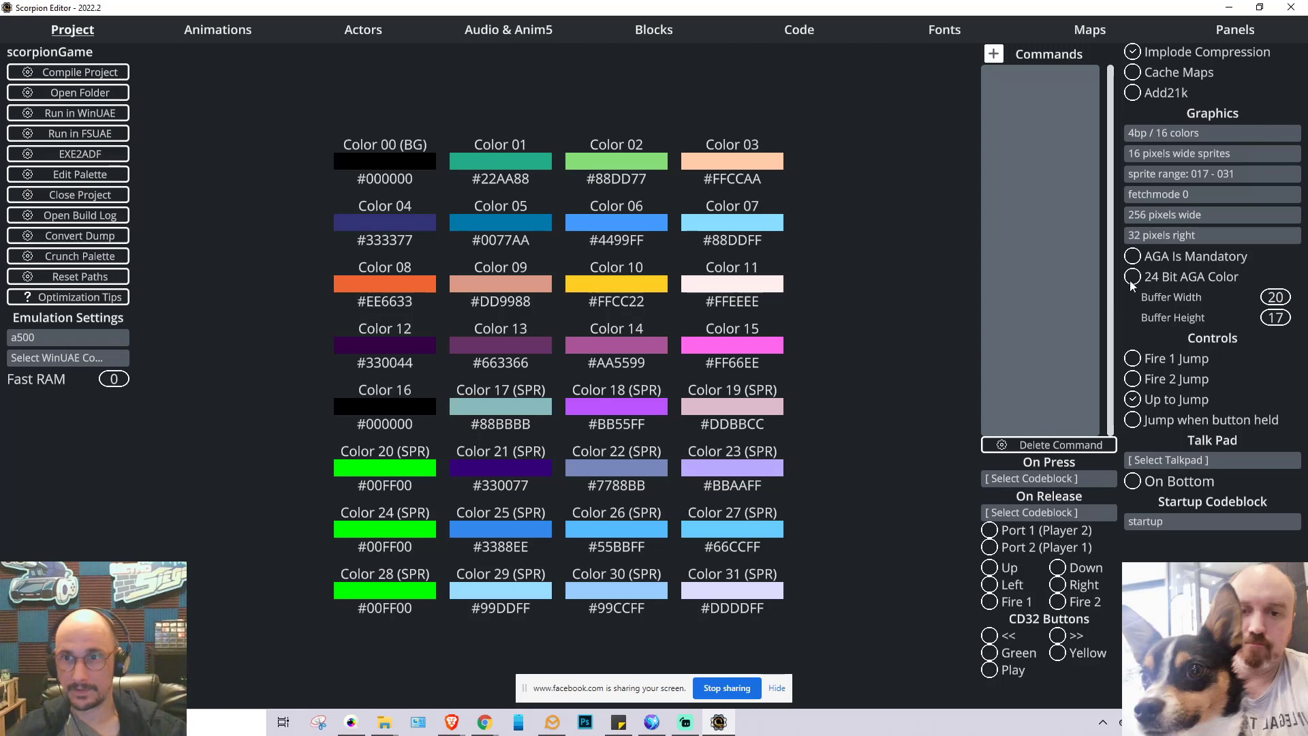
Generate a 32-pixel-wide parallax for the map from the BG_1shorter image in the Desktop's scorpion graphics folder, keeping the scroll offset at 1
click(1236, 30)
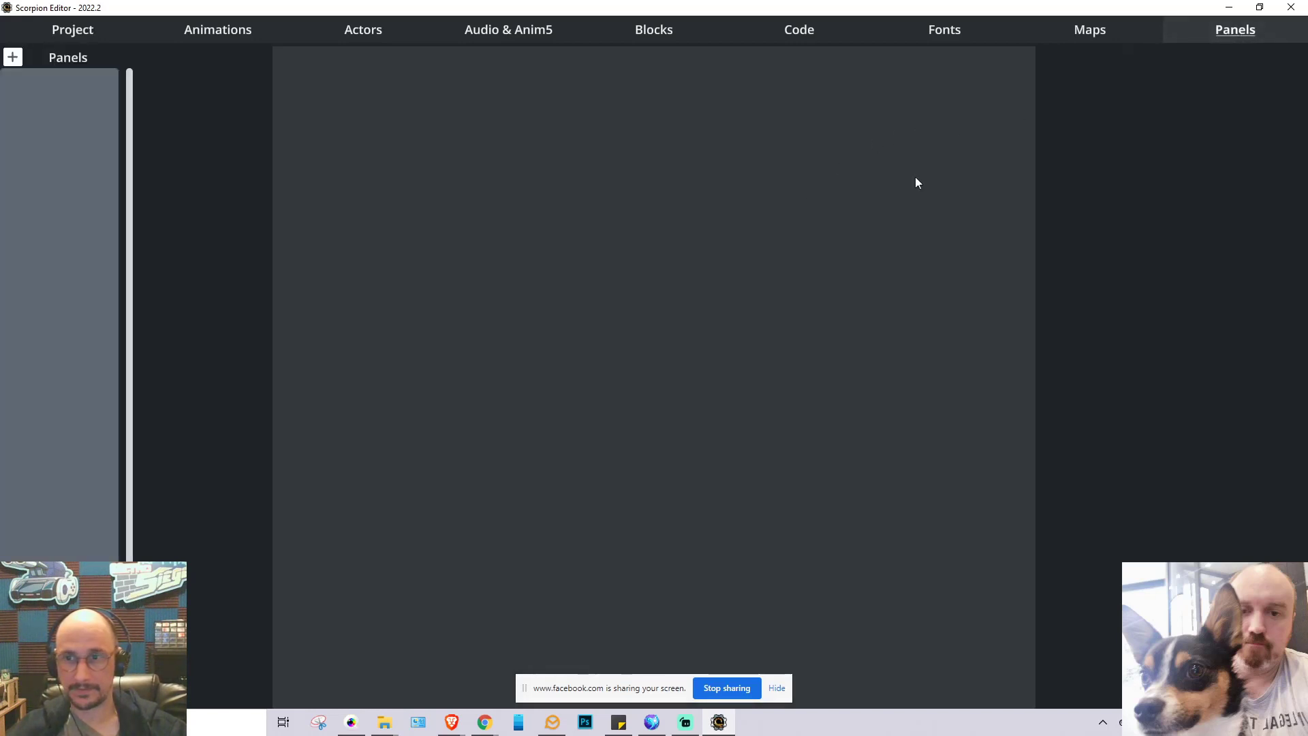
click(1105, 31)
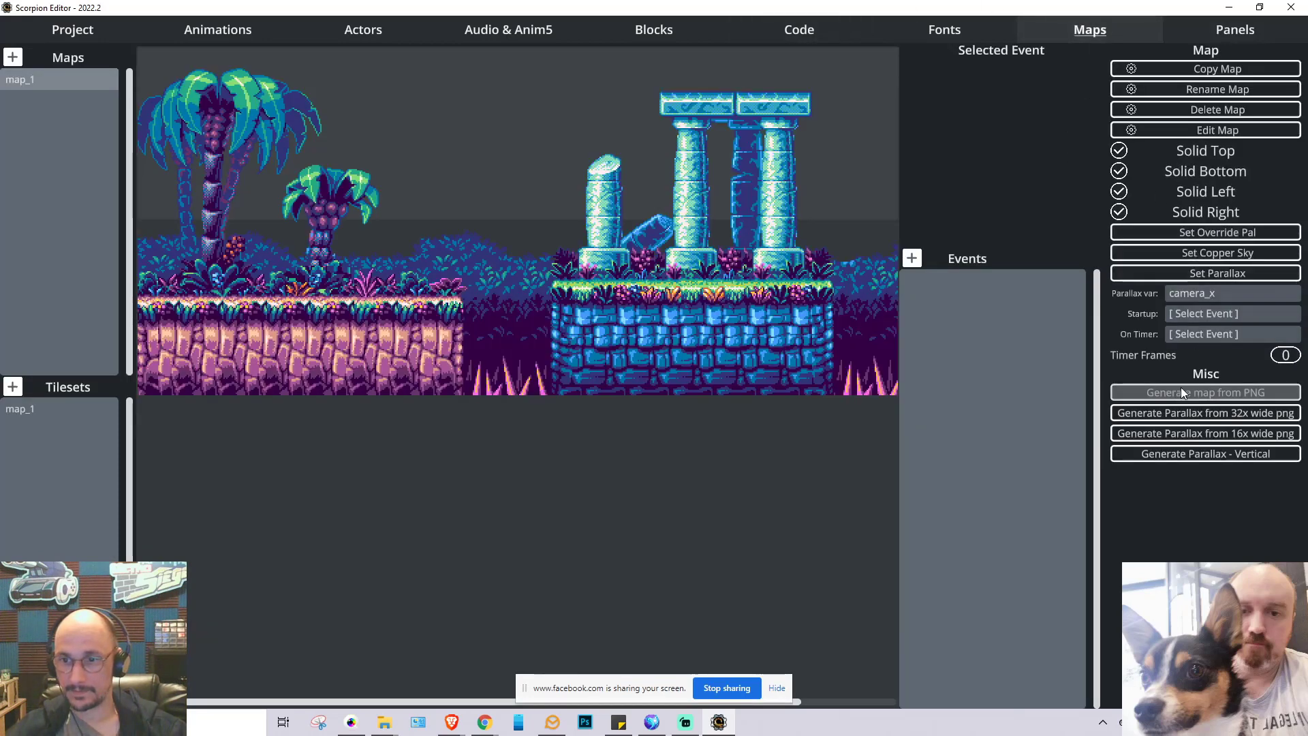
click(1173, 413)
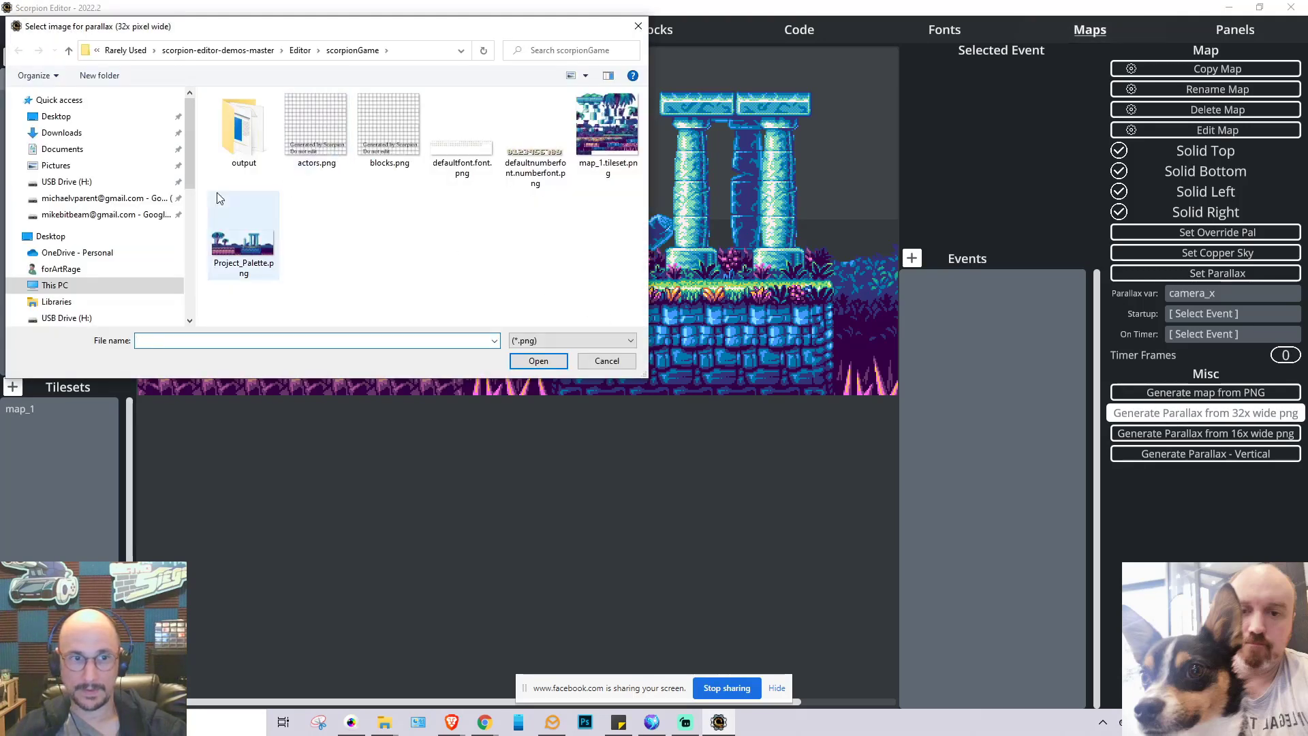
scroll(96, 204, down, 1)
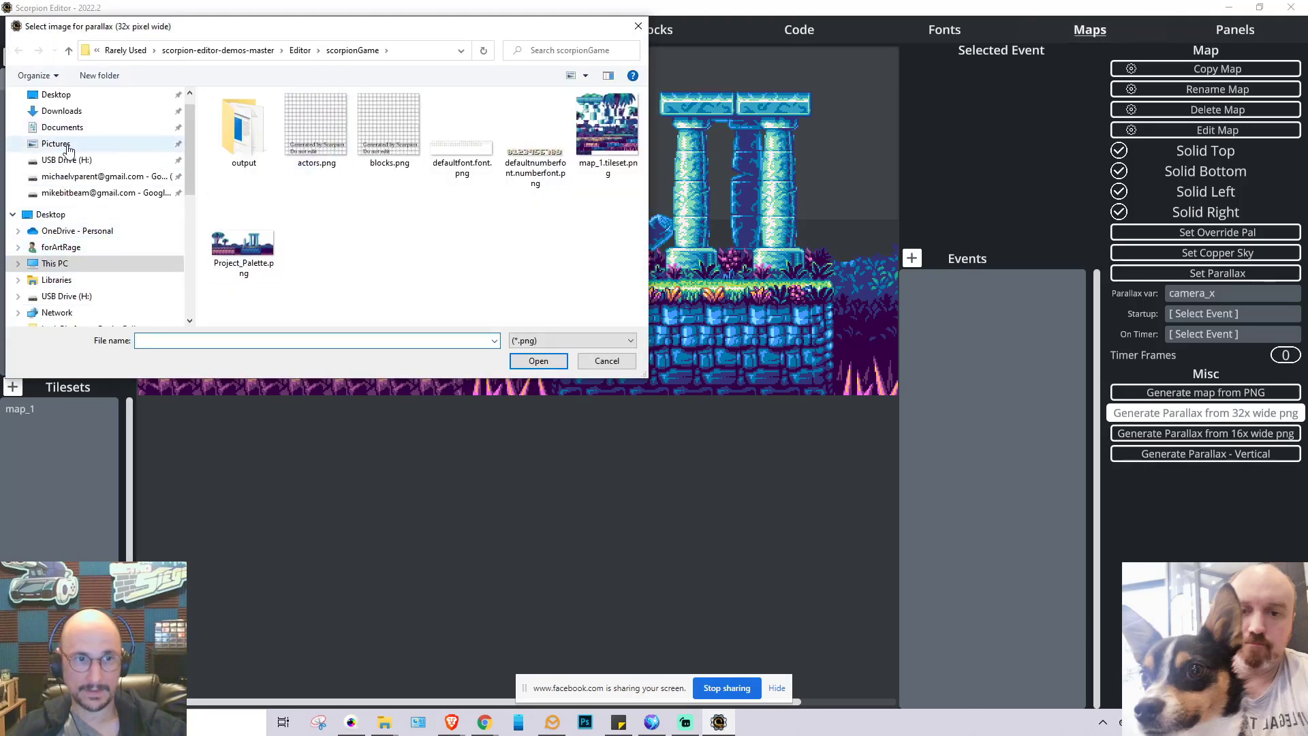
scroll(69, 149, up, 1)
click(80, 117)
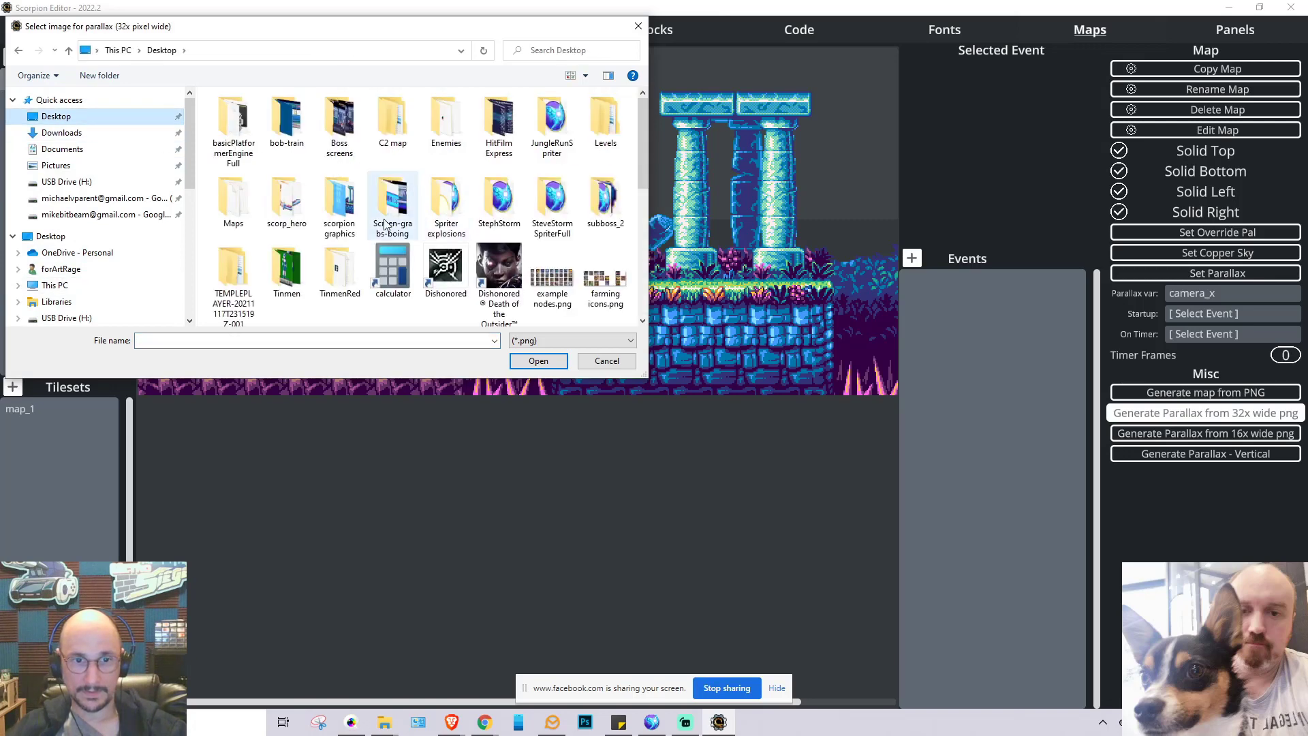
double_click(340, 204)
double_click(320, 141)
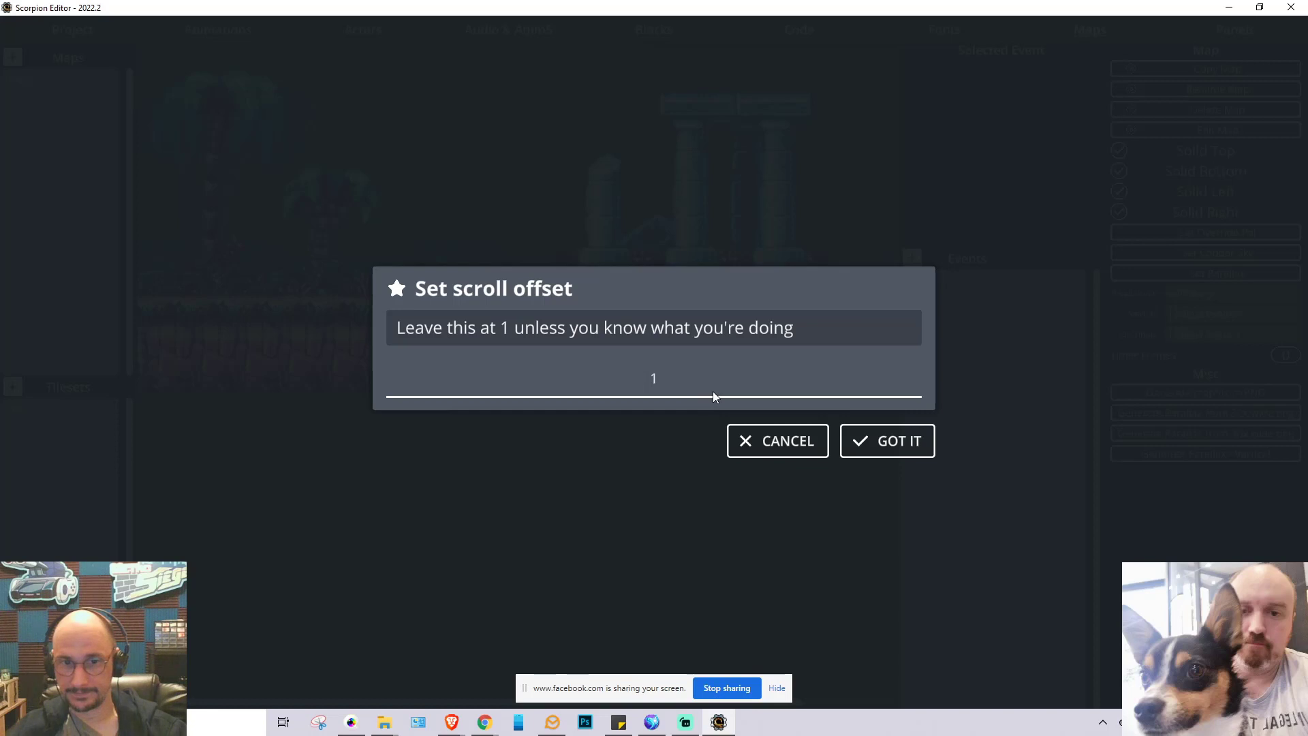
click(916, 443)
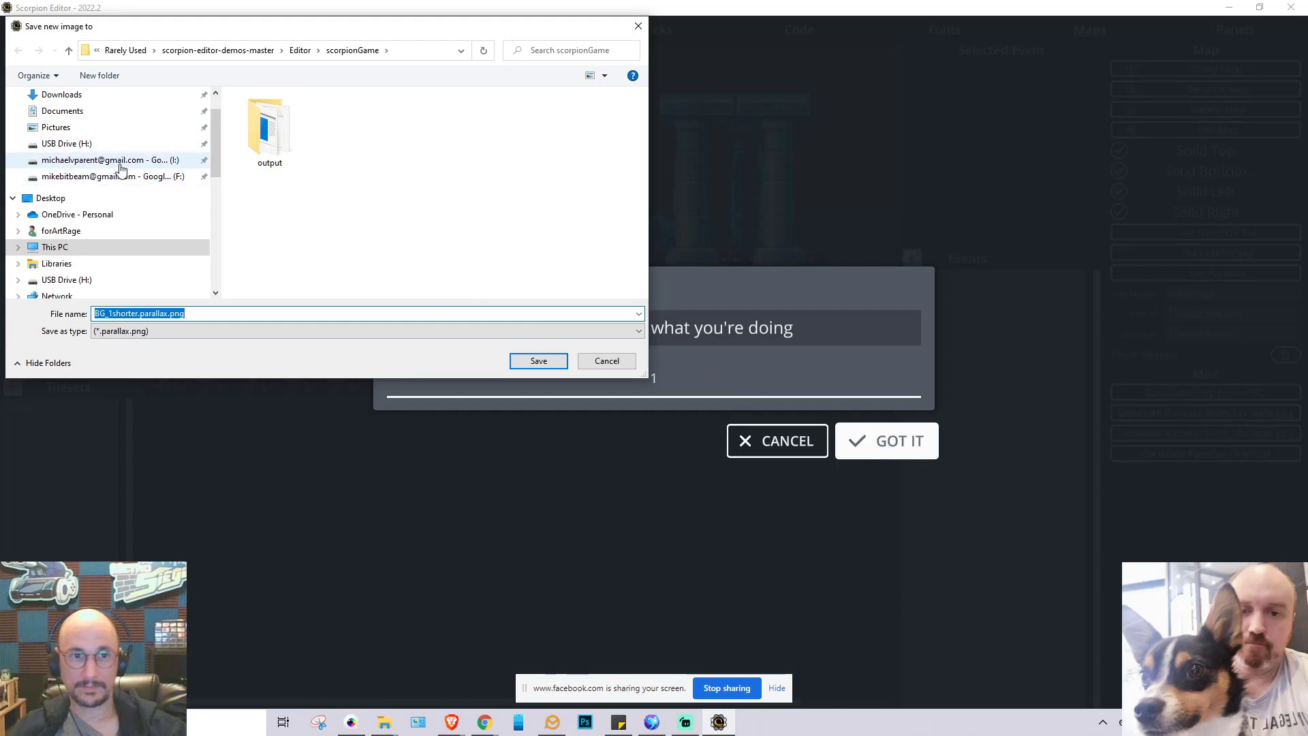
Save the generated parallax image as BG_1.parallax.png in the scorpionGame folder
scroll(120, 167, up, 1)
scroll(102, 169, down, 1)
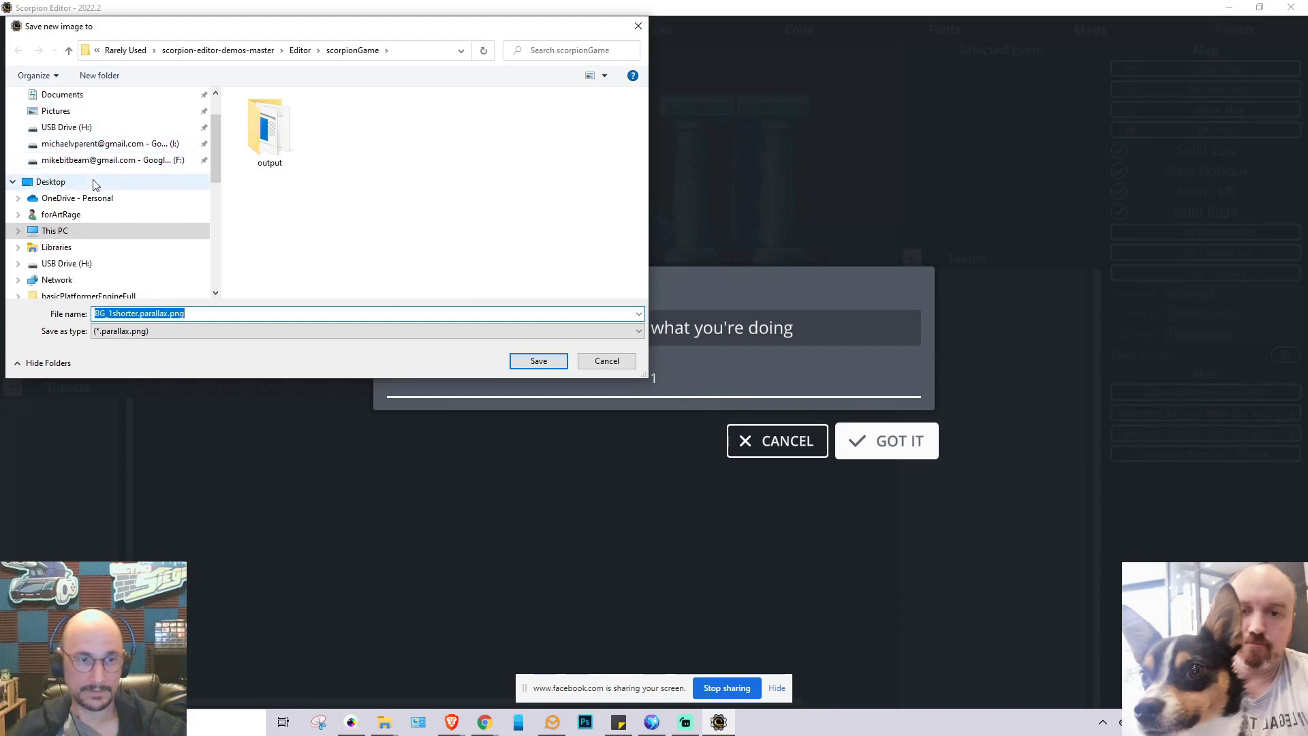
scroll(95, 191, down, 1)
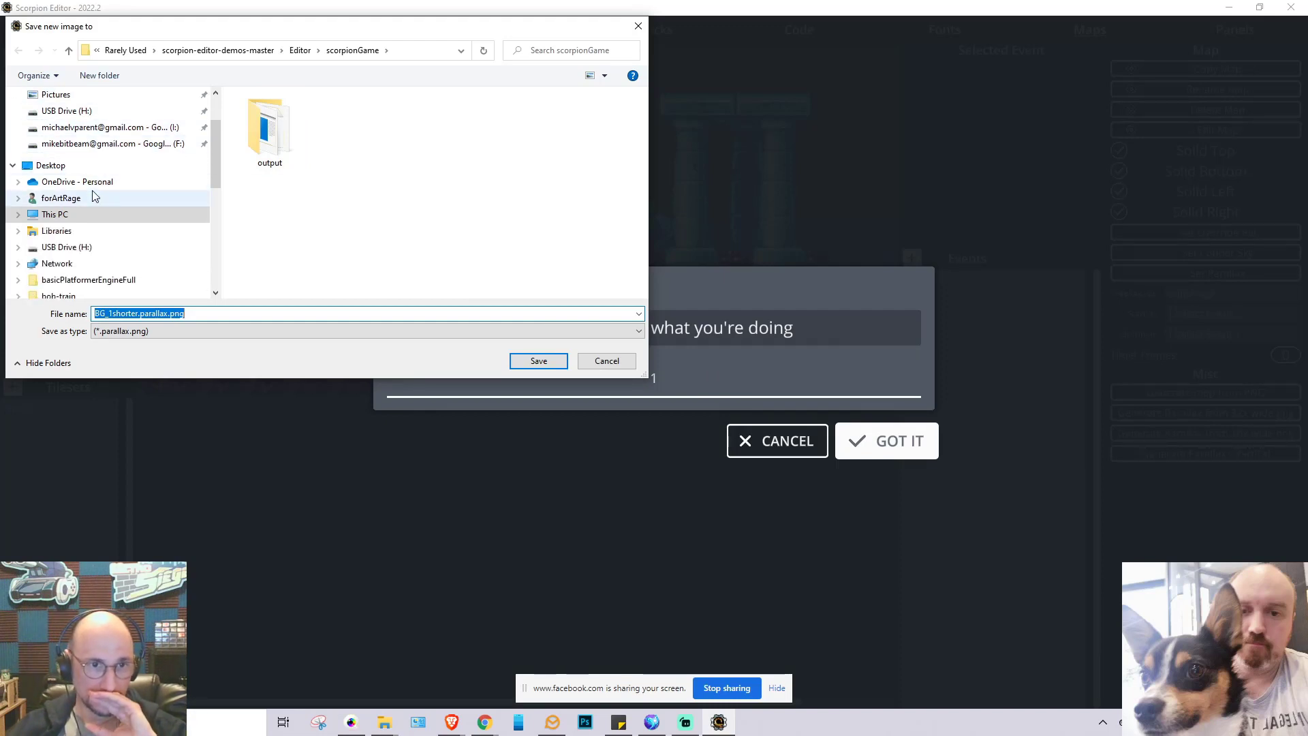
scroll(88, 198, up, 2)
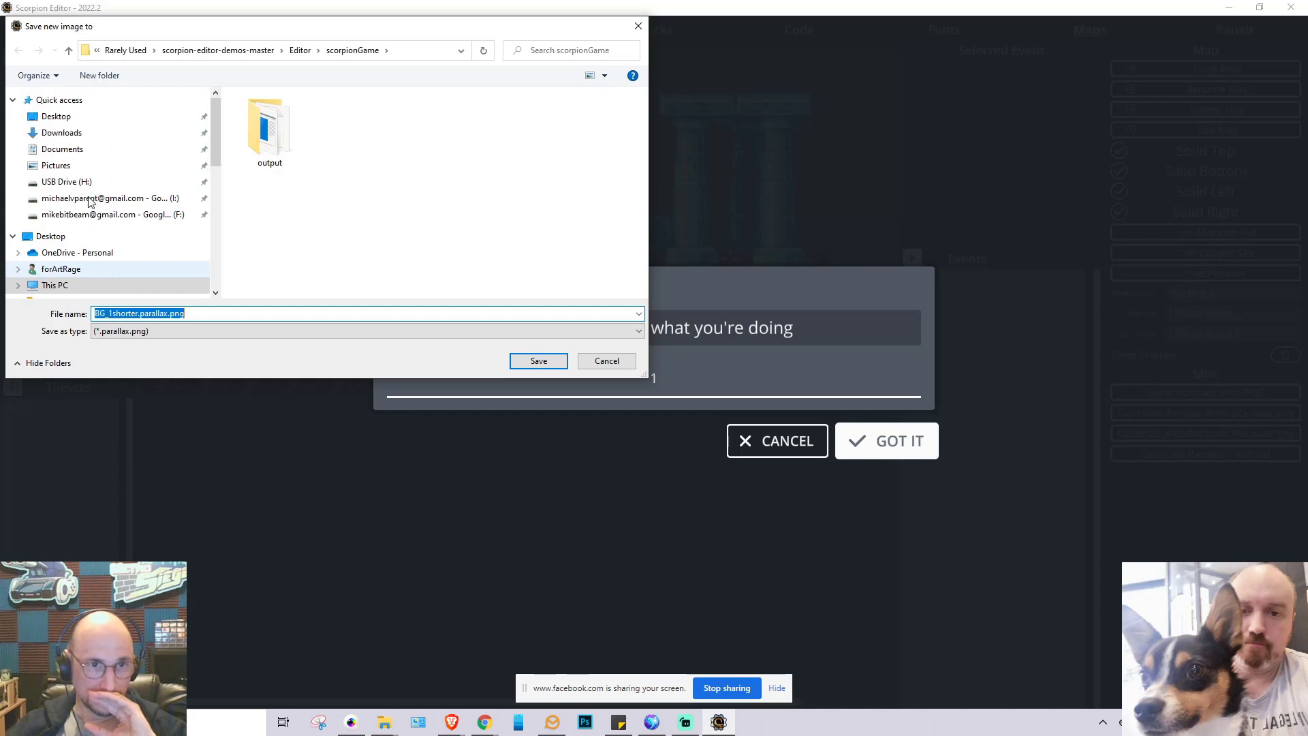
scroll(89, 201, down, 1)
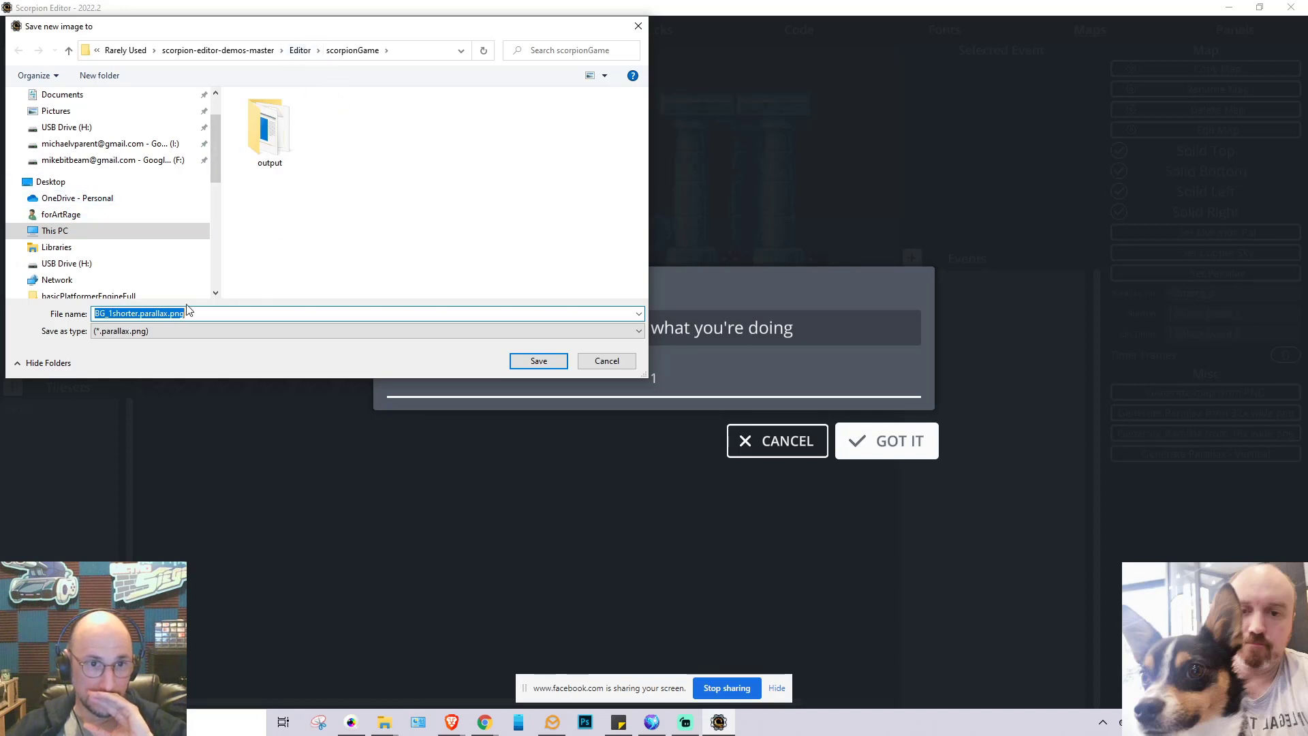
click(166, 314)
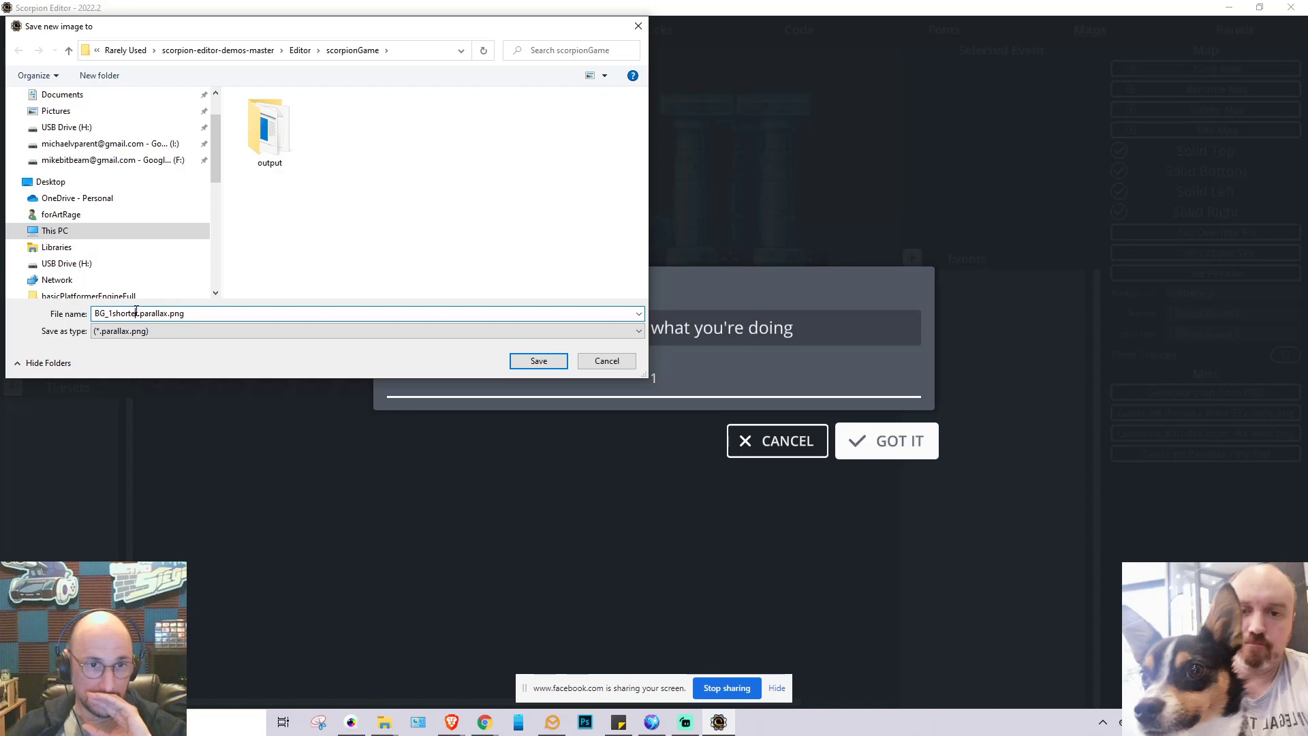
drag(137, 314, 111, 314)
key(BackSpace)
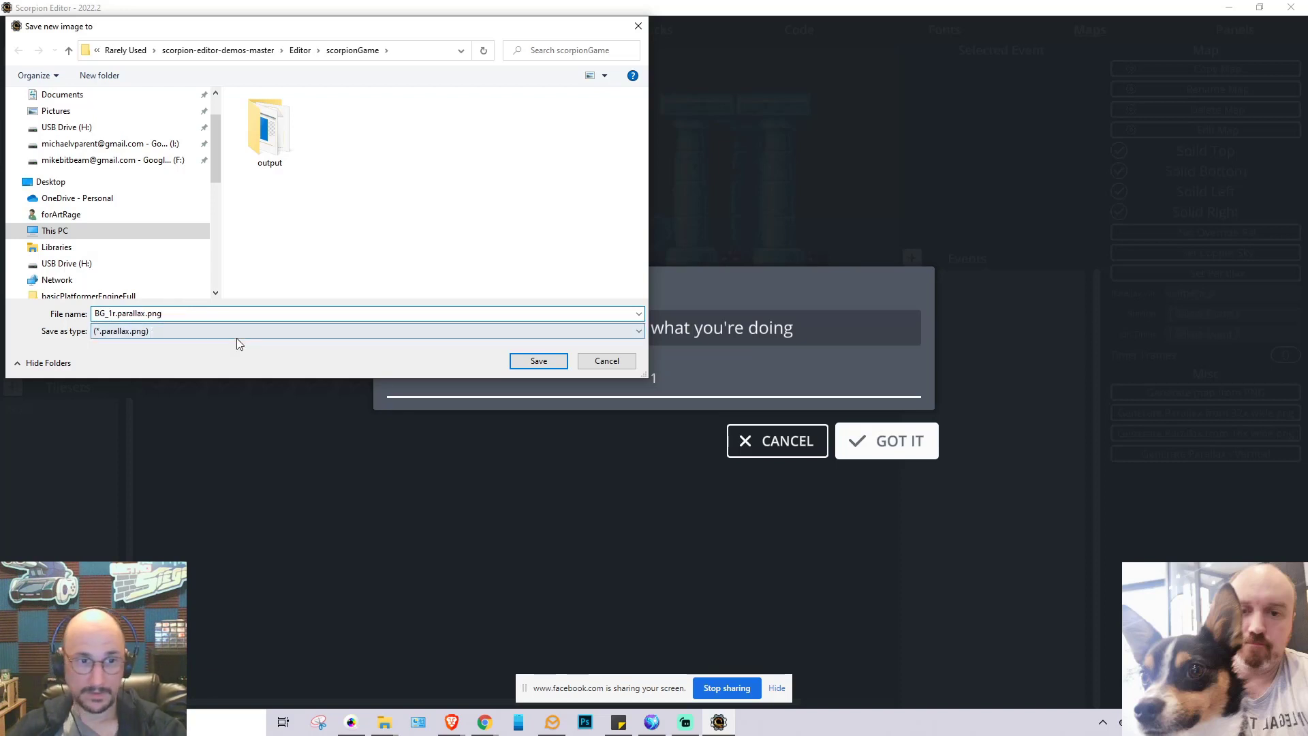
key(Delete)
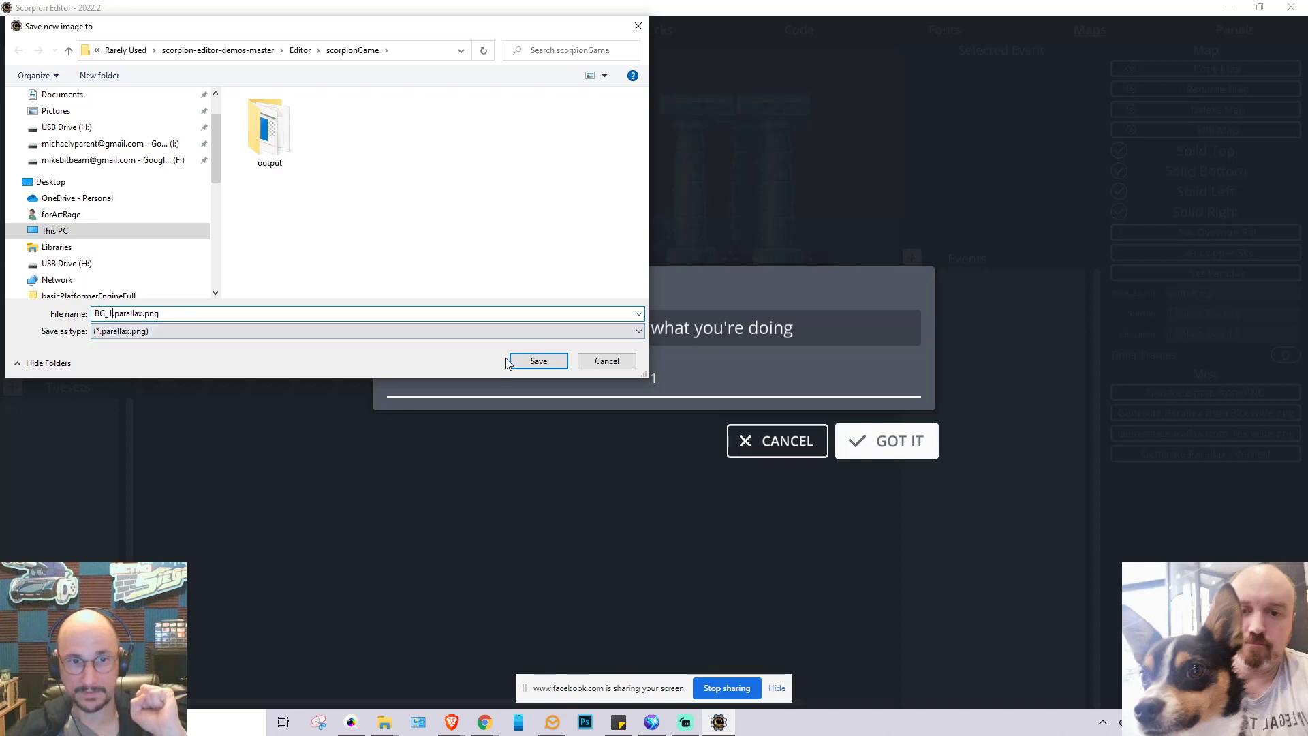
click(538, 361)
key(Return)
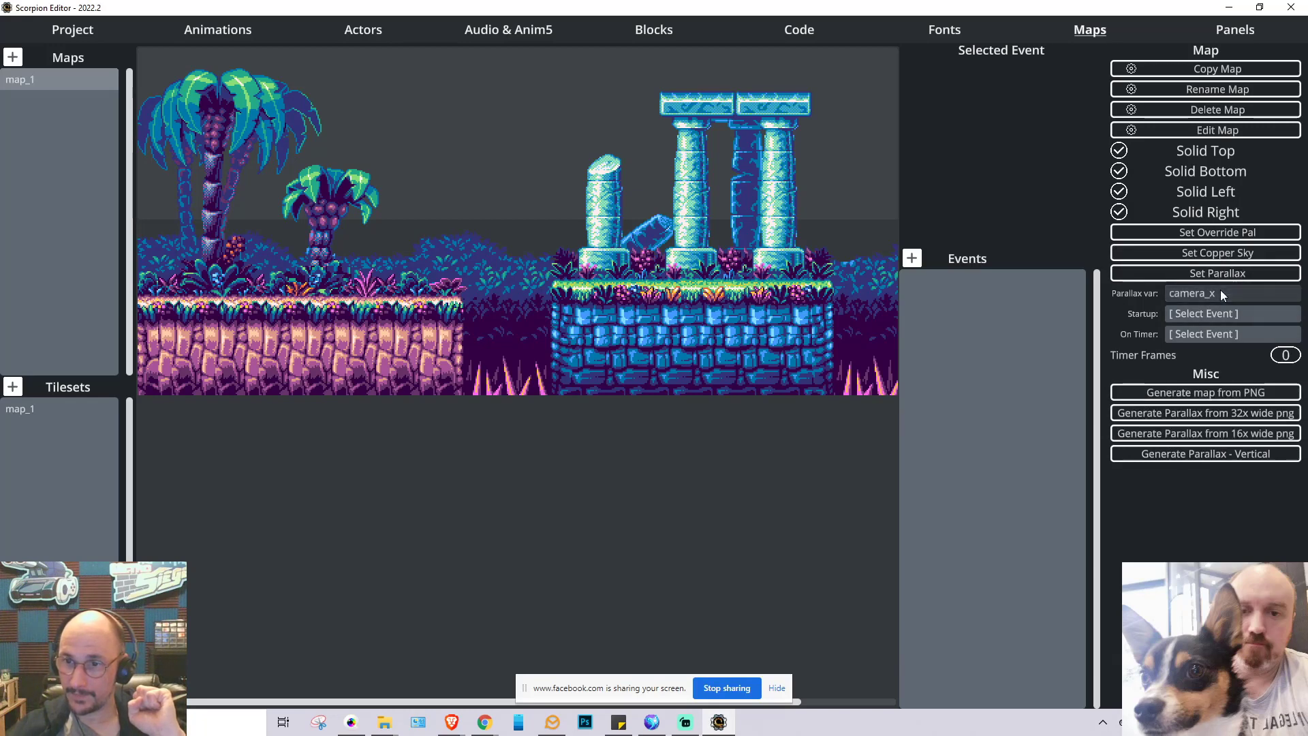
Set BG_1.parallax.png as the parallax background of map_1
click(1255, 279)
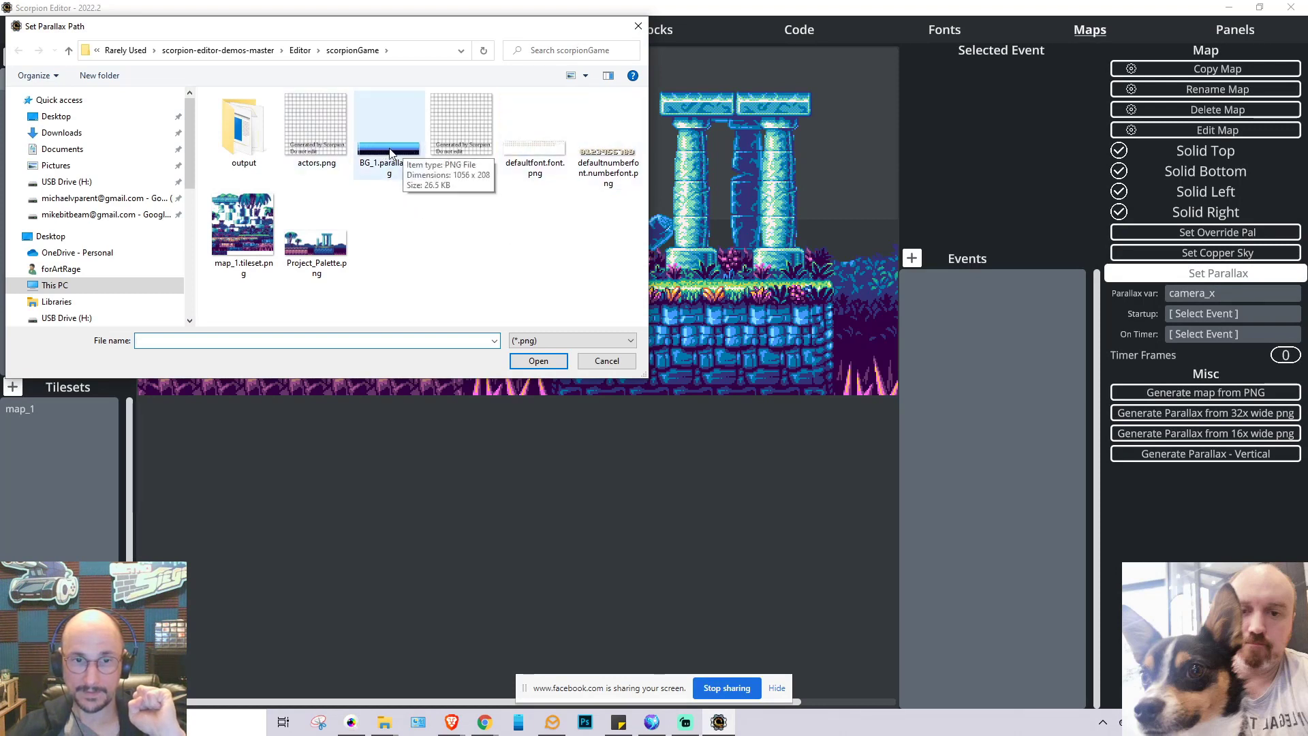
click(395, 153)
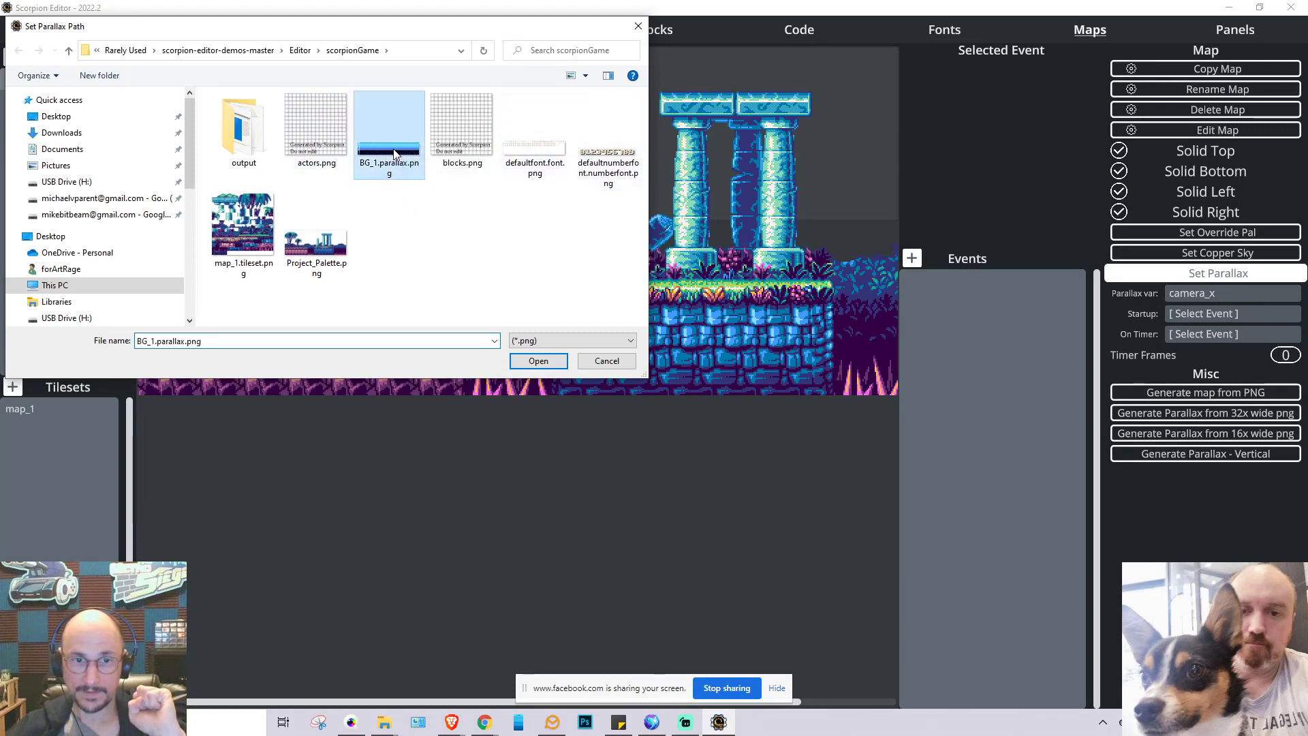
click(524, 362)
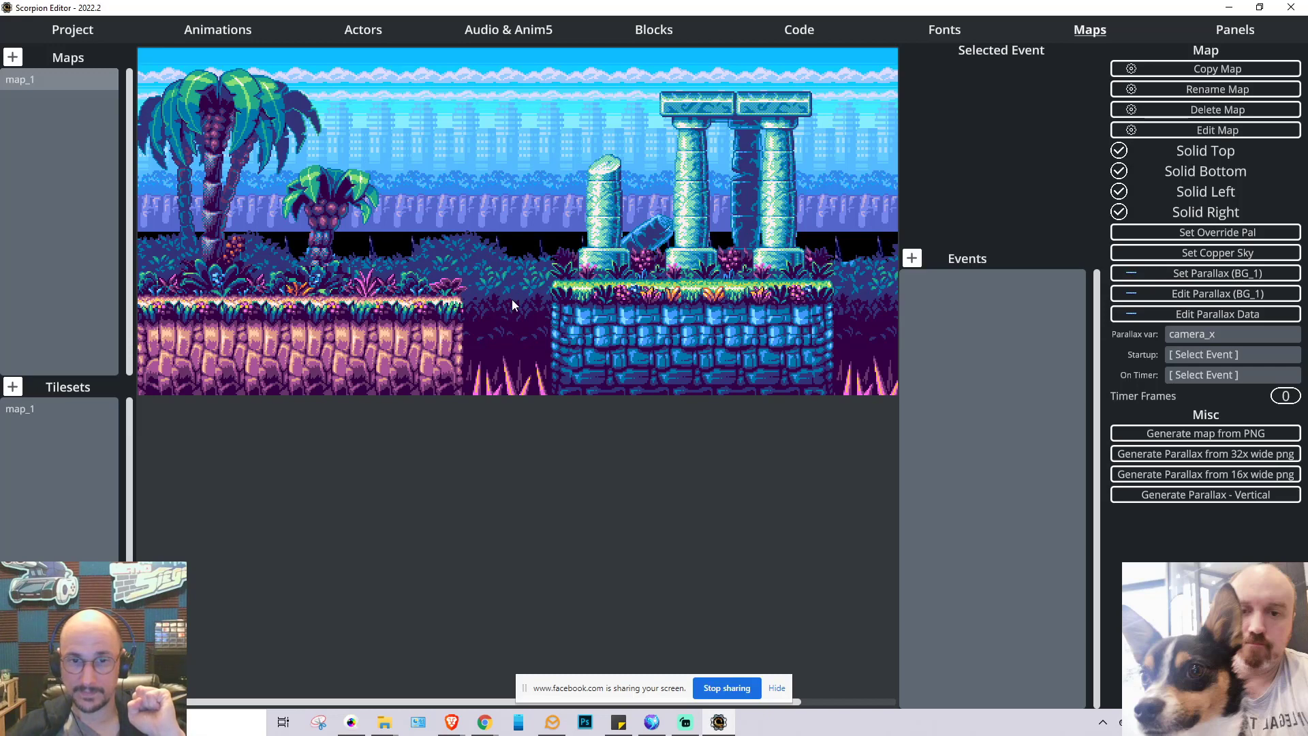
Run the project in WinUAE to check the parallax background, quit the emulator and dismiss the compile message
click(65, 31)
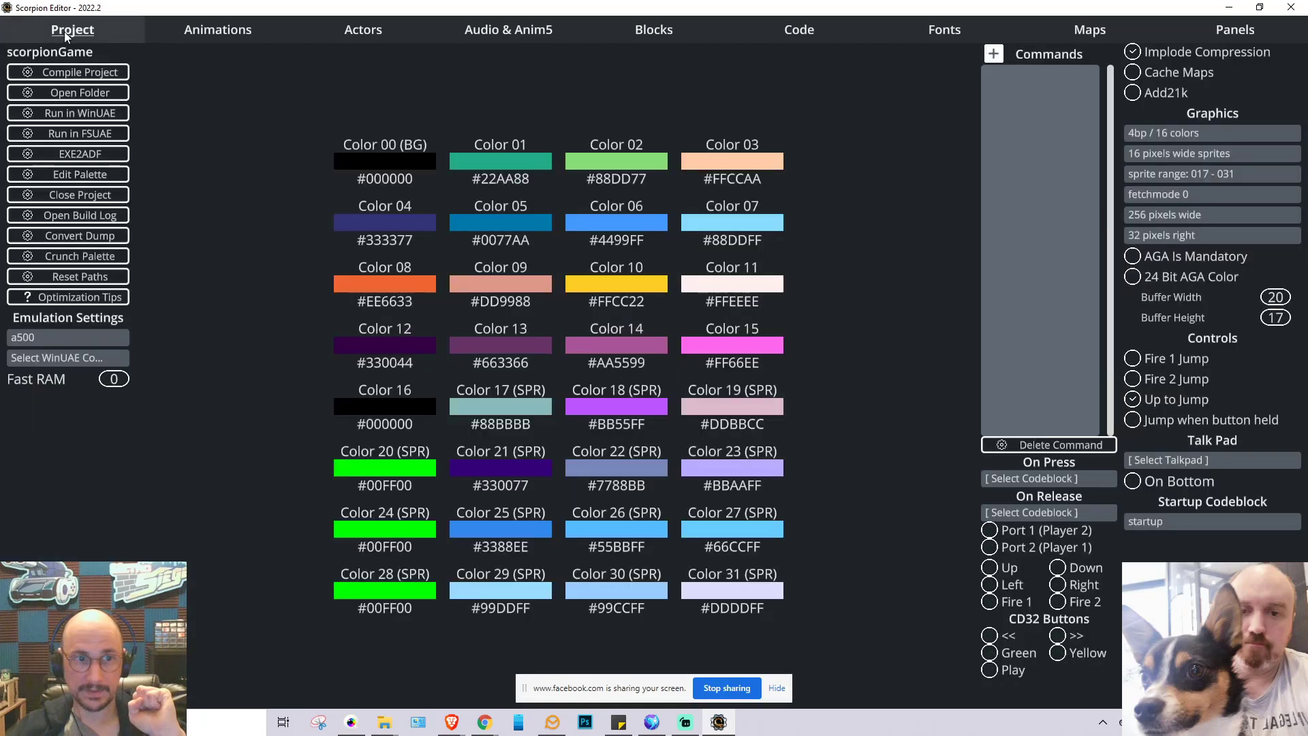
click(96, 116)
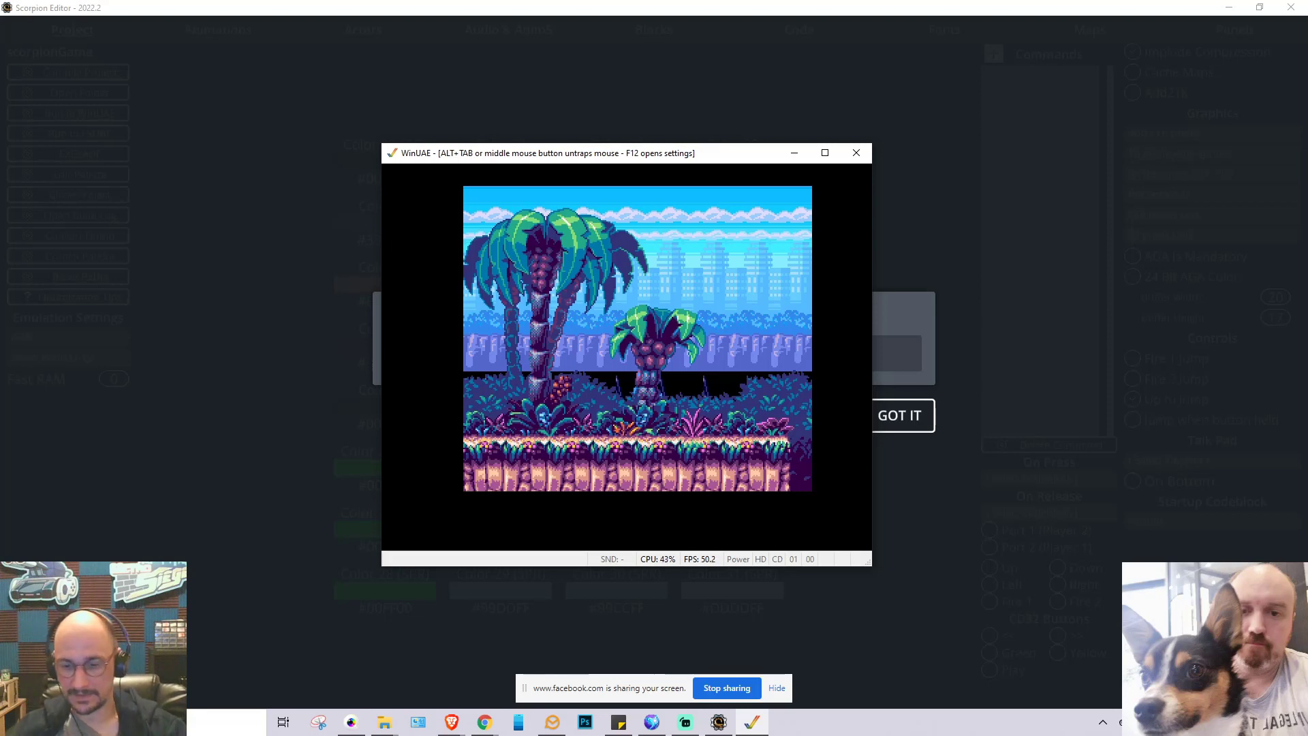
key(F12)
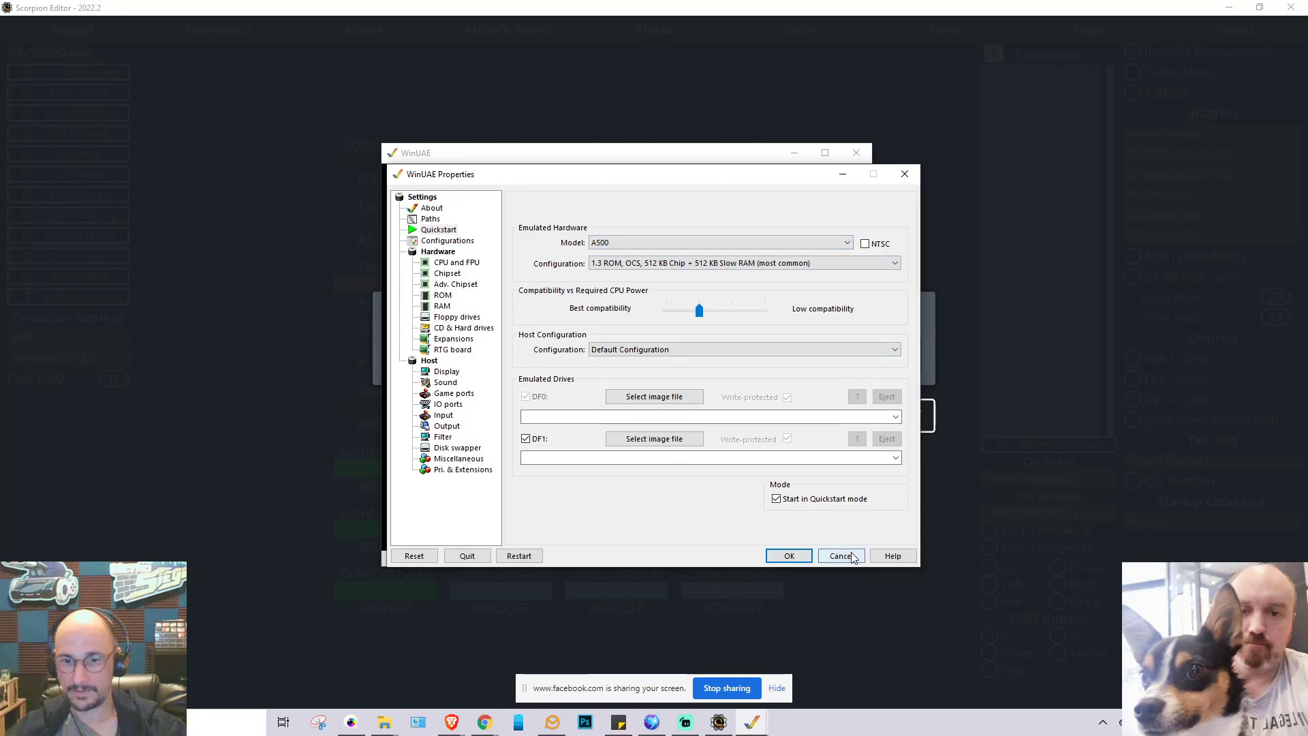
click(467, 555)
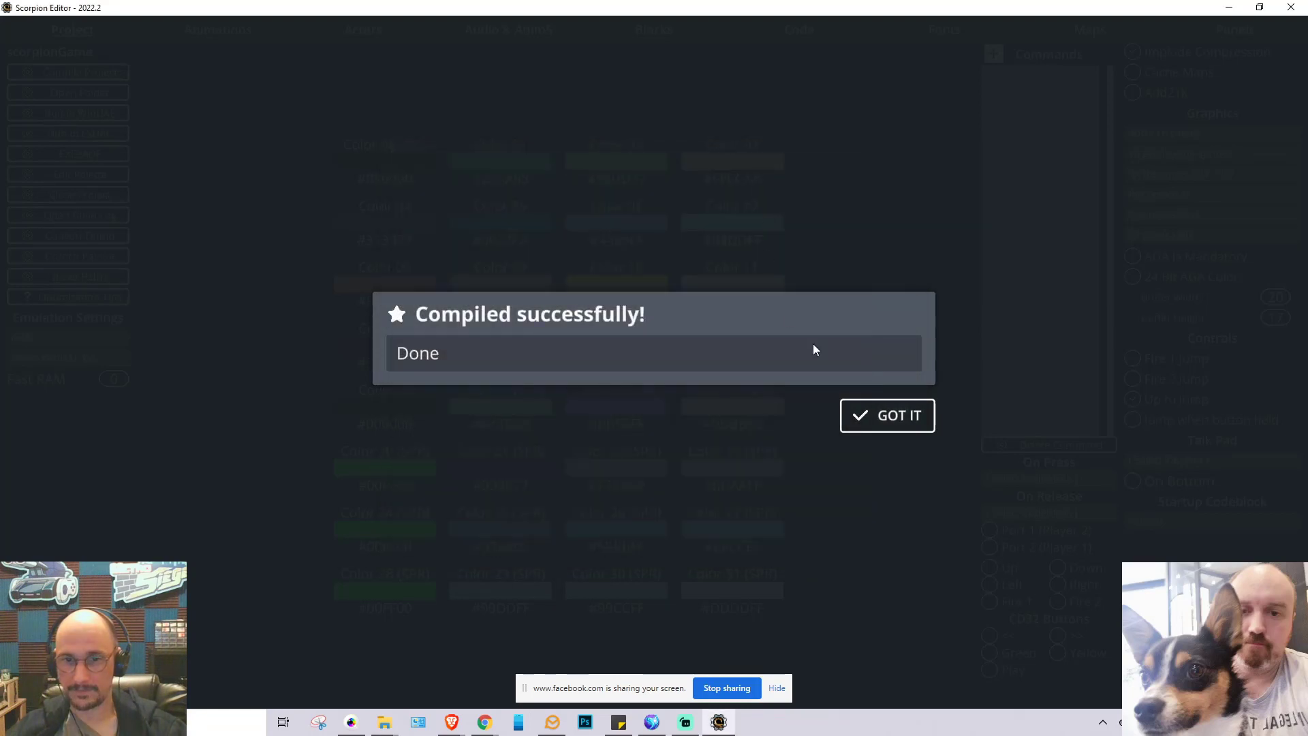
click(889, 415)
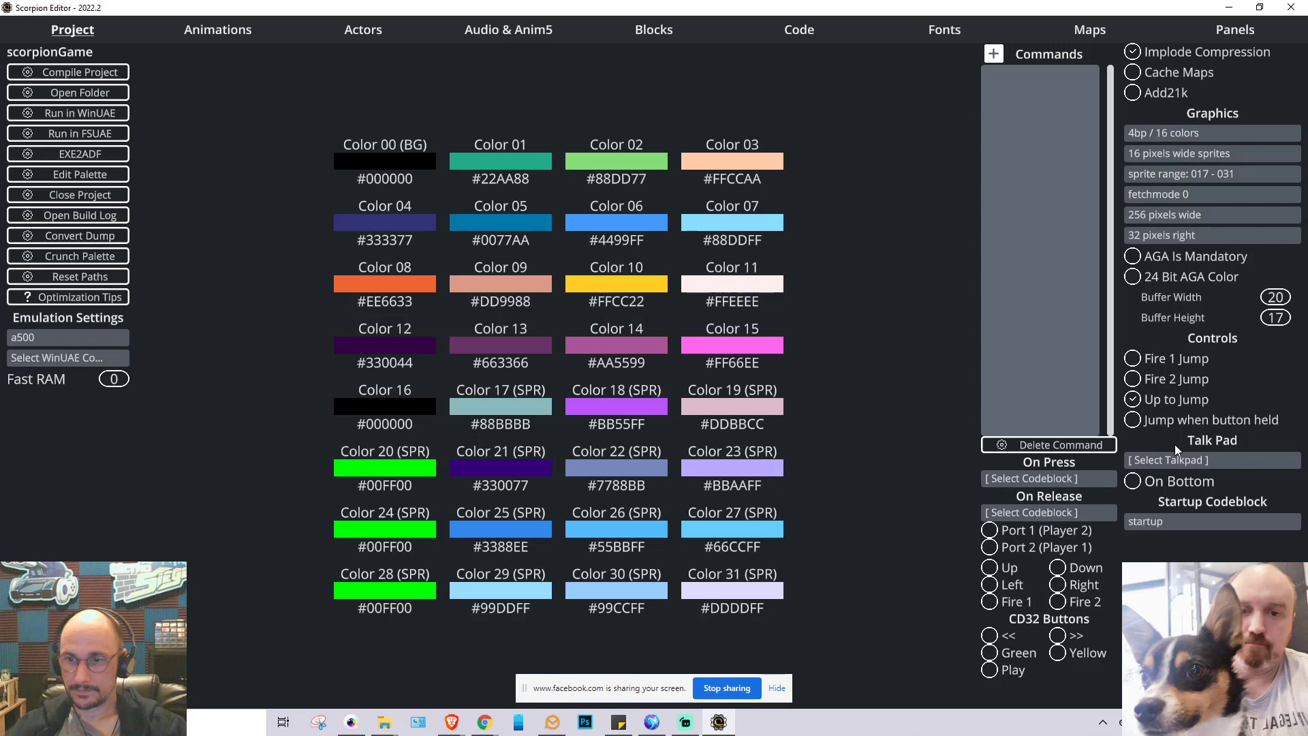
Turn off Up to Jump in the project's controls and enable Fire 2 Jump instead
click(1132, 399)
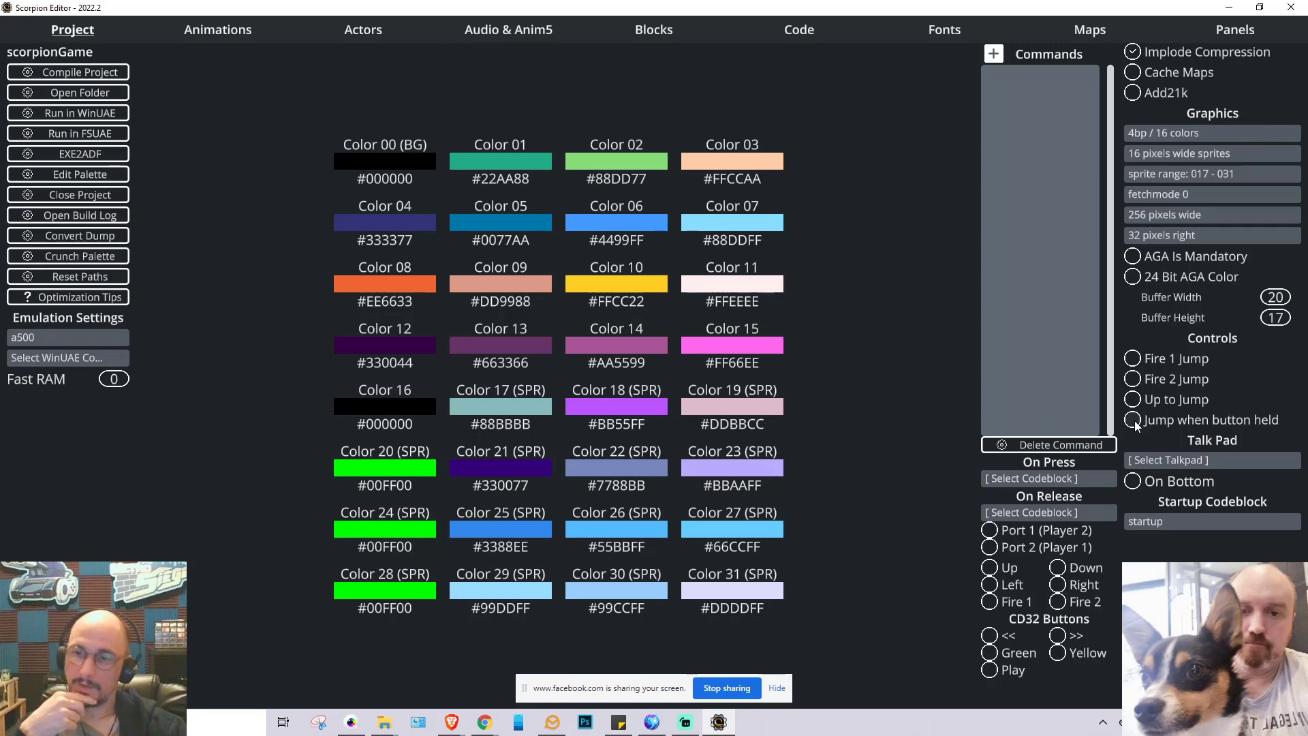
click(1132, 380)
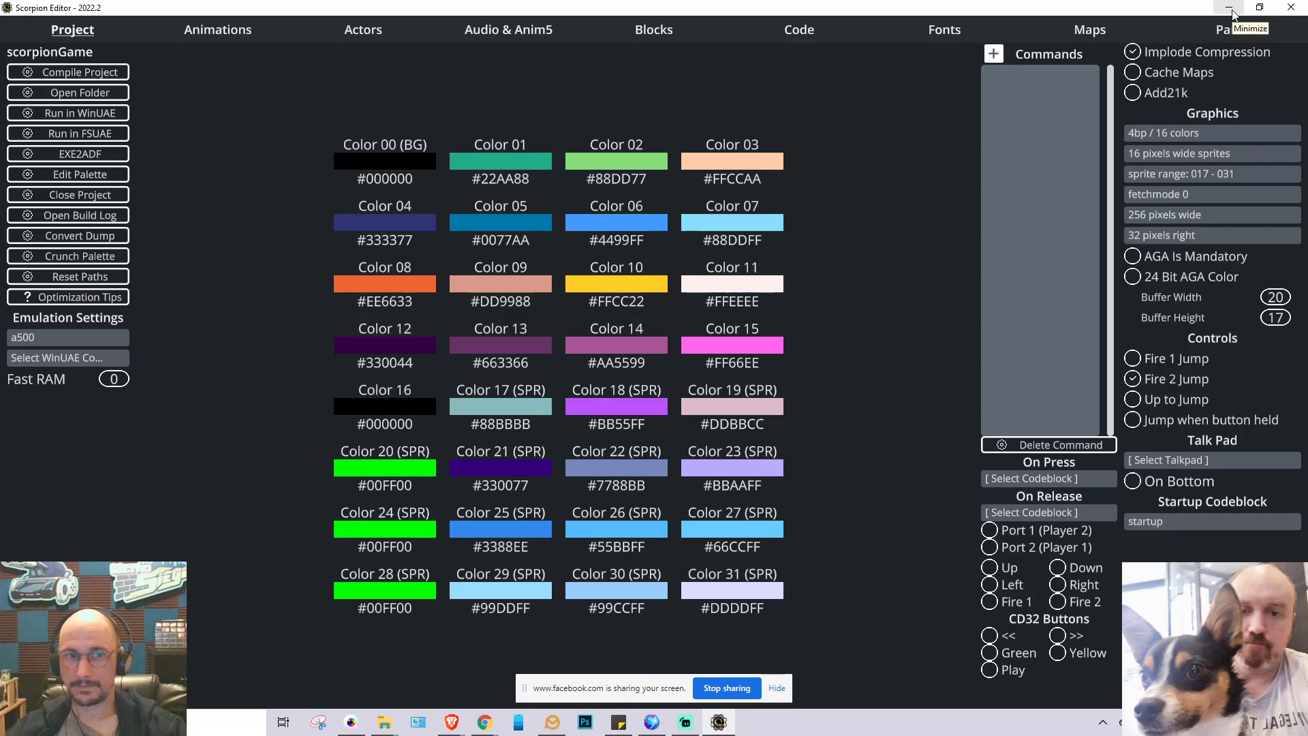
Open the parallax data of map_1 as a spreadsheet, keeping the default UTF-8 text import settings
click(1103, 31)
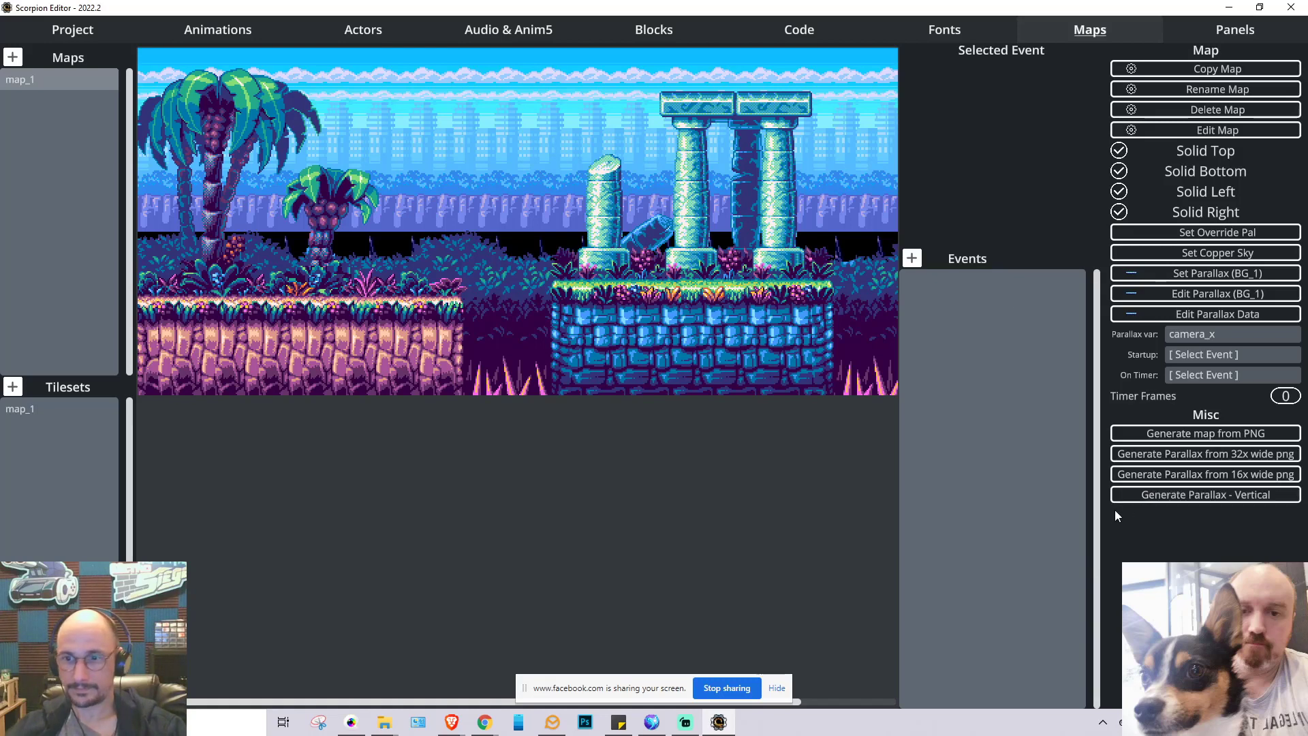
click(1209, 316)
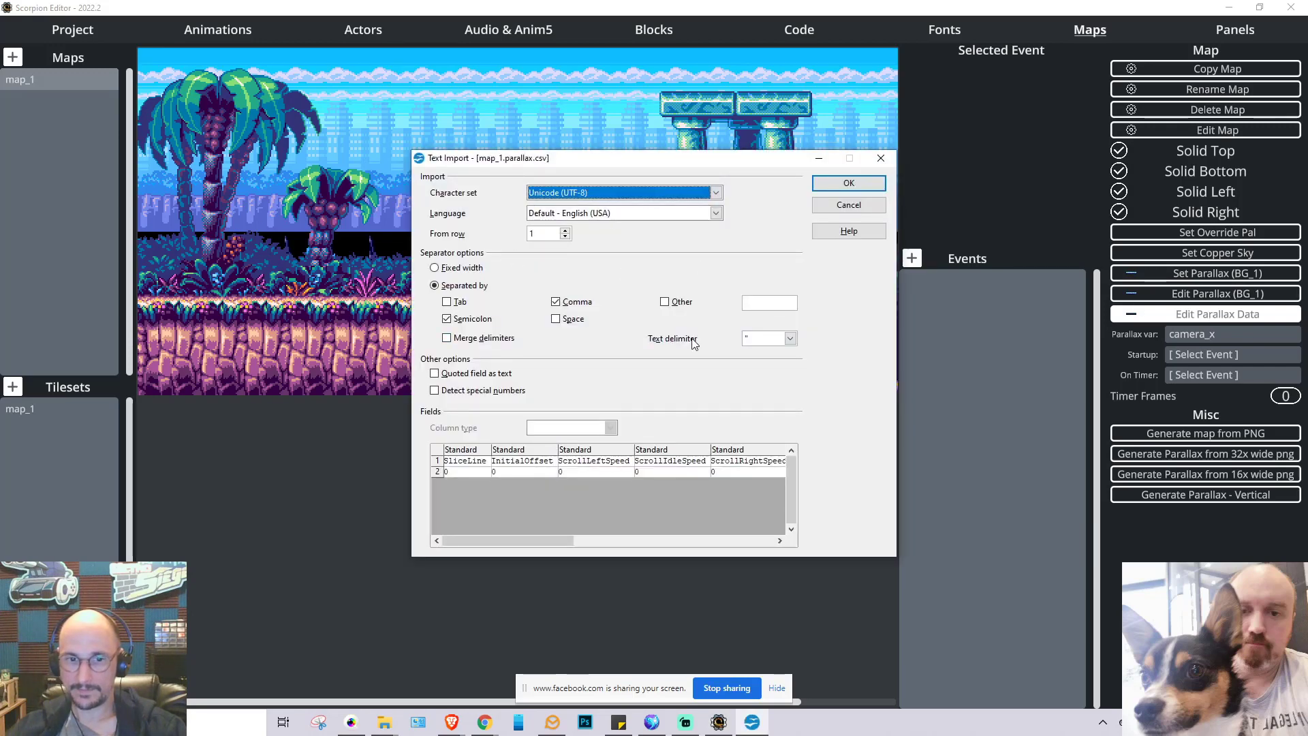
click(877, 183)
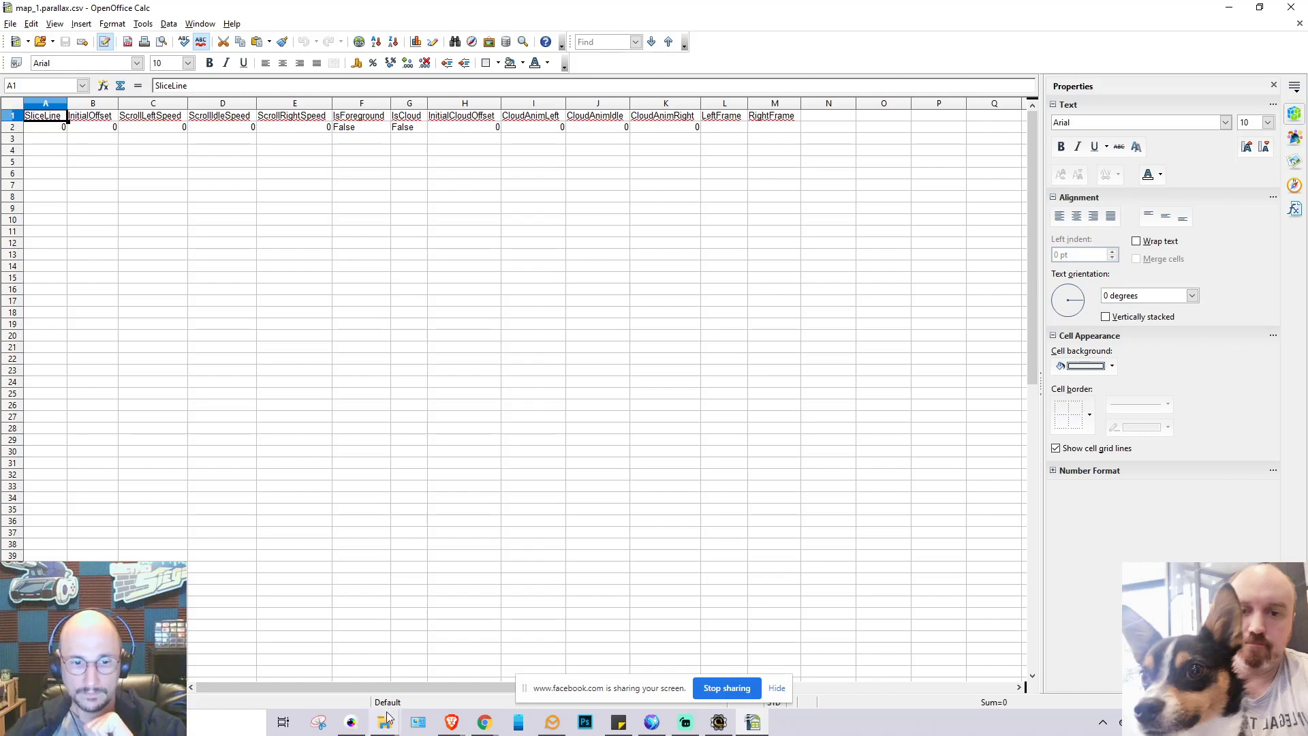
Switch to Pro Motion NG and hide the Sprites, Explosion, Sword, Character, BigTree and FG layers of the AmigaProject image
click(351, 721)
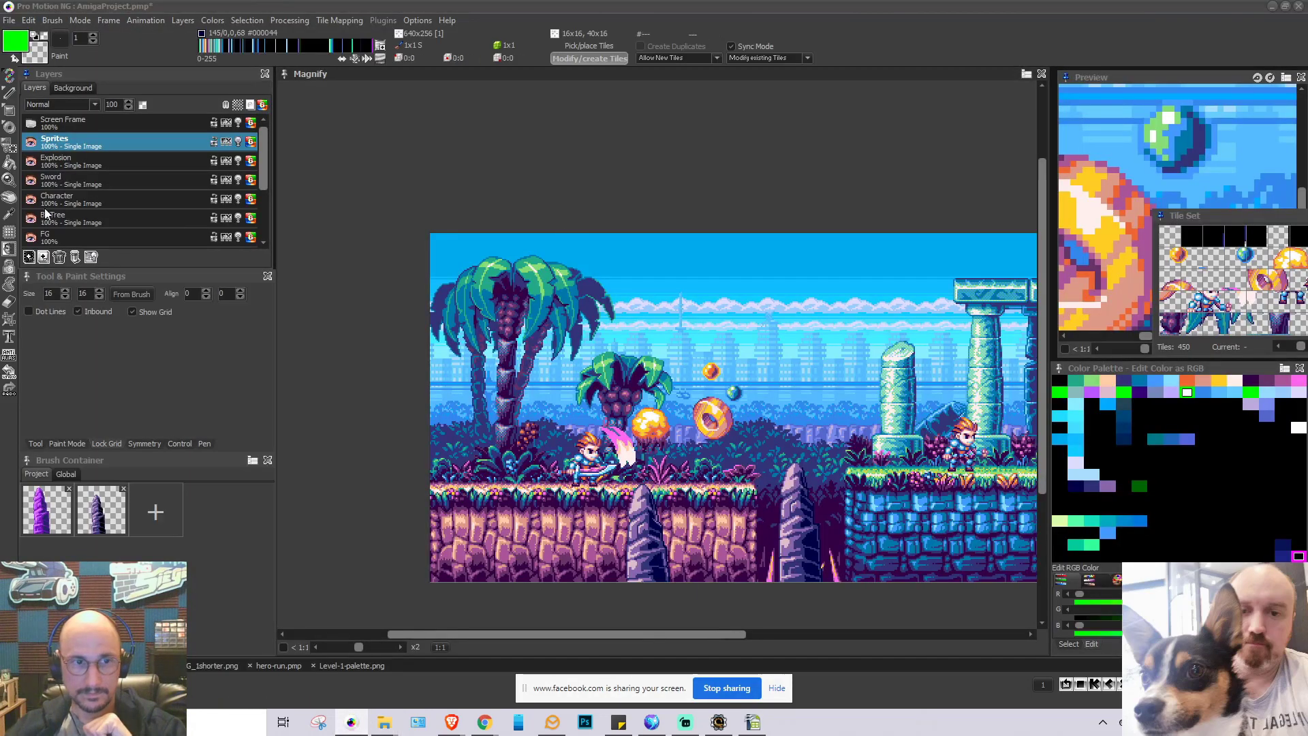
click(31, 142)
click(31, 160)
click(30, 180)
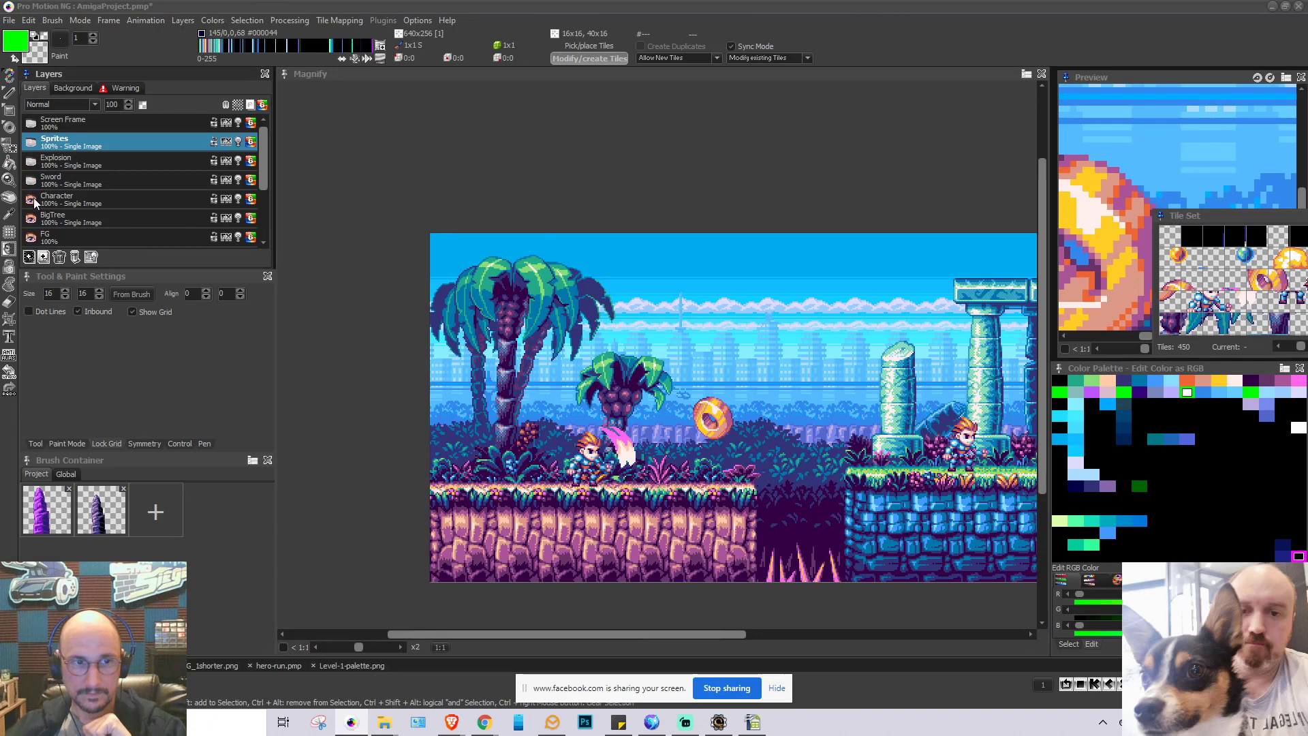
click(31, 199)
click(31, 218)
click(31, 237)
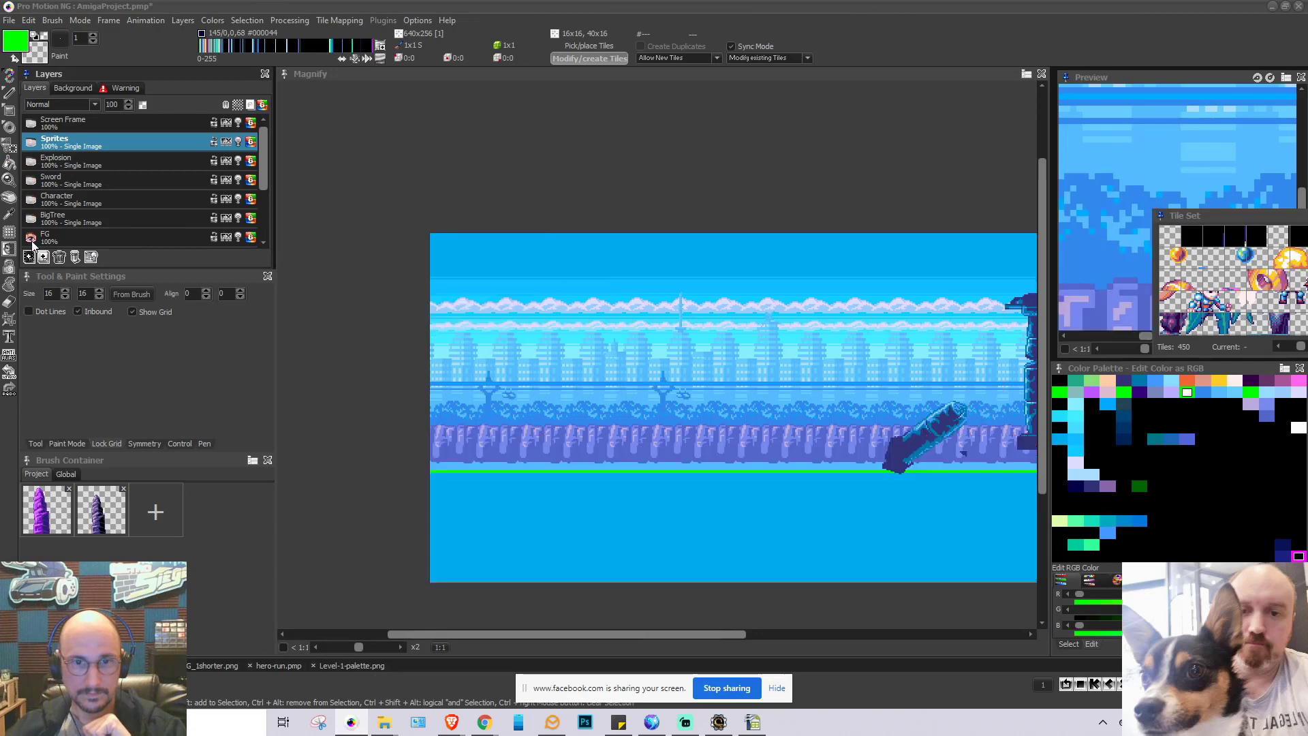
Bring up BG_1shorter.png and compare its bands with the columns of the map_1.parallax.csv spreadsheet in OpenOffice Calc
click(337, 665)
click(214, 664)
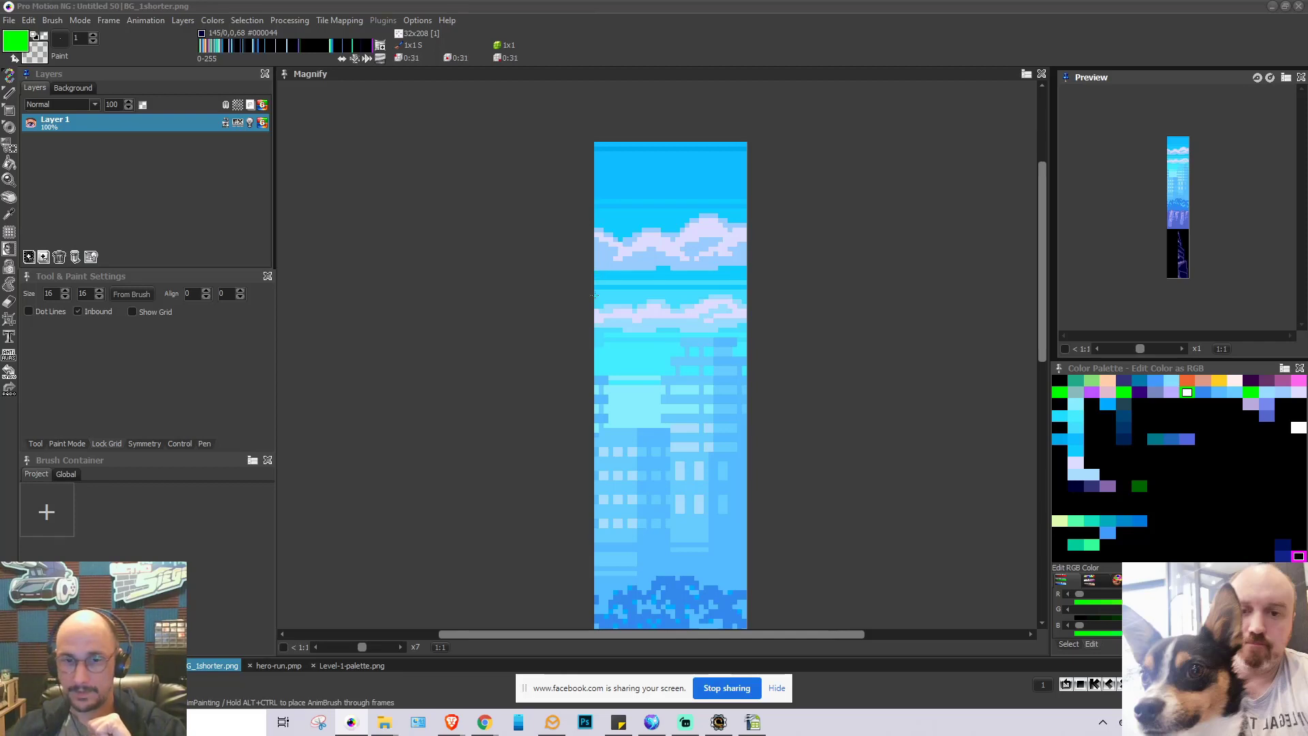
scroll(647, 309, down, 1)
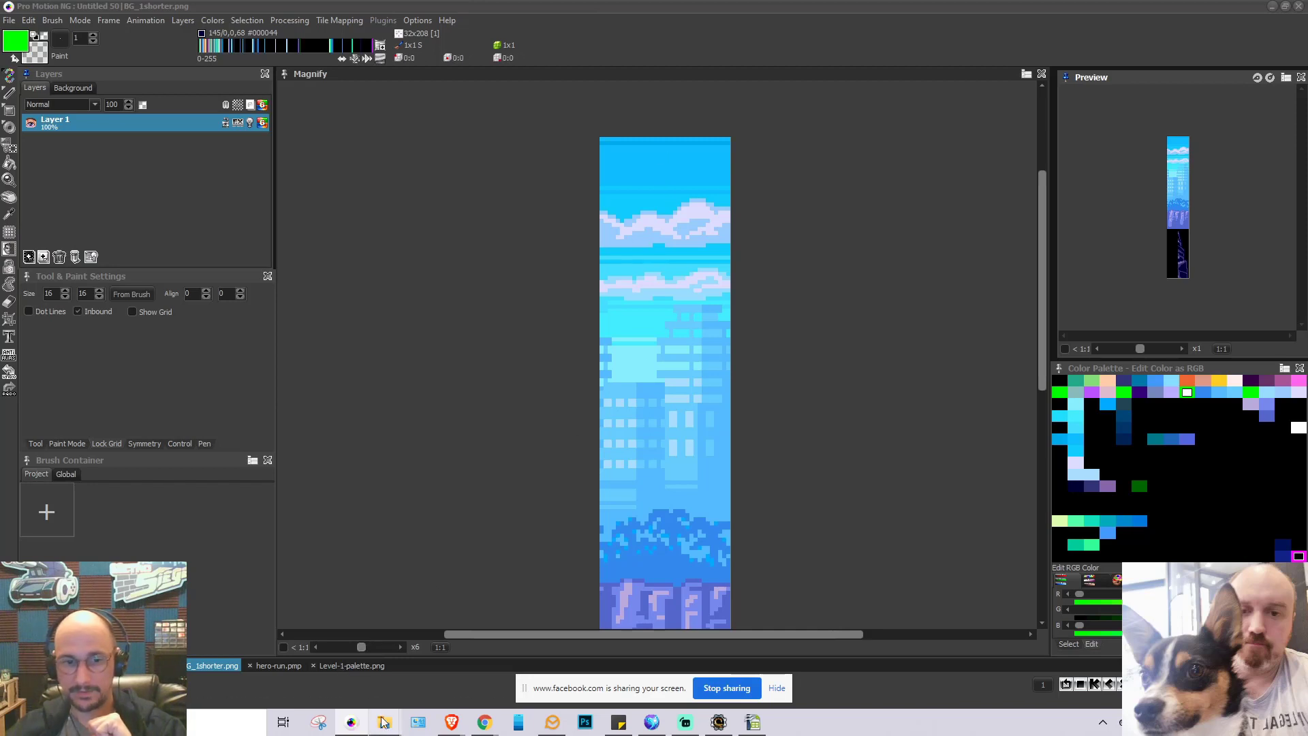
click(753, 722)
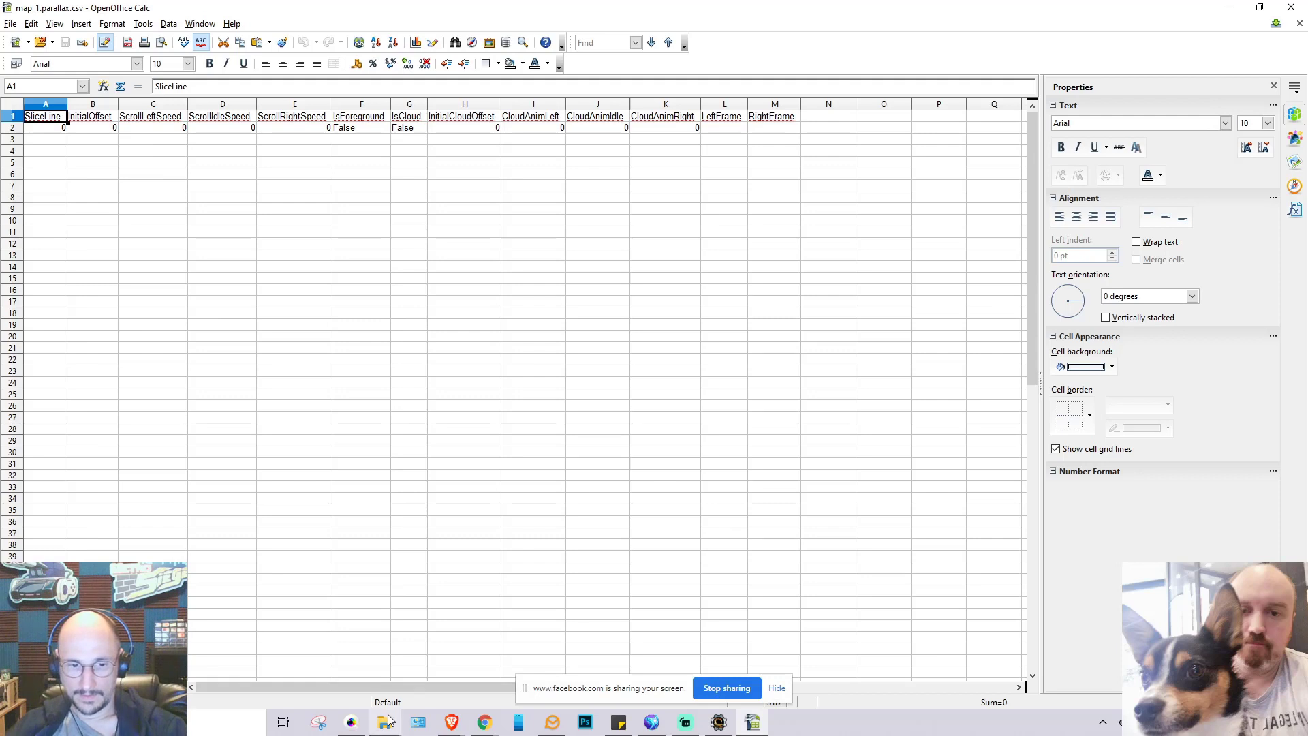
click(361, 716)
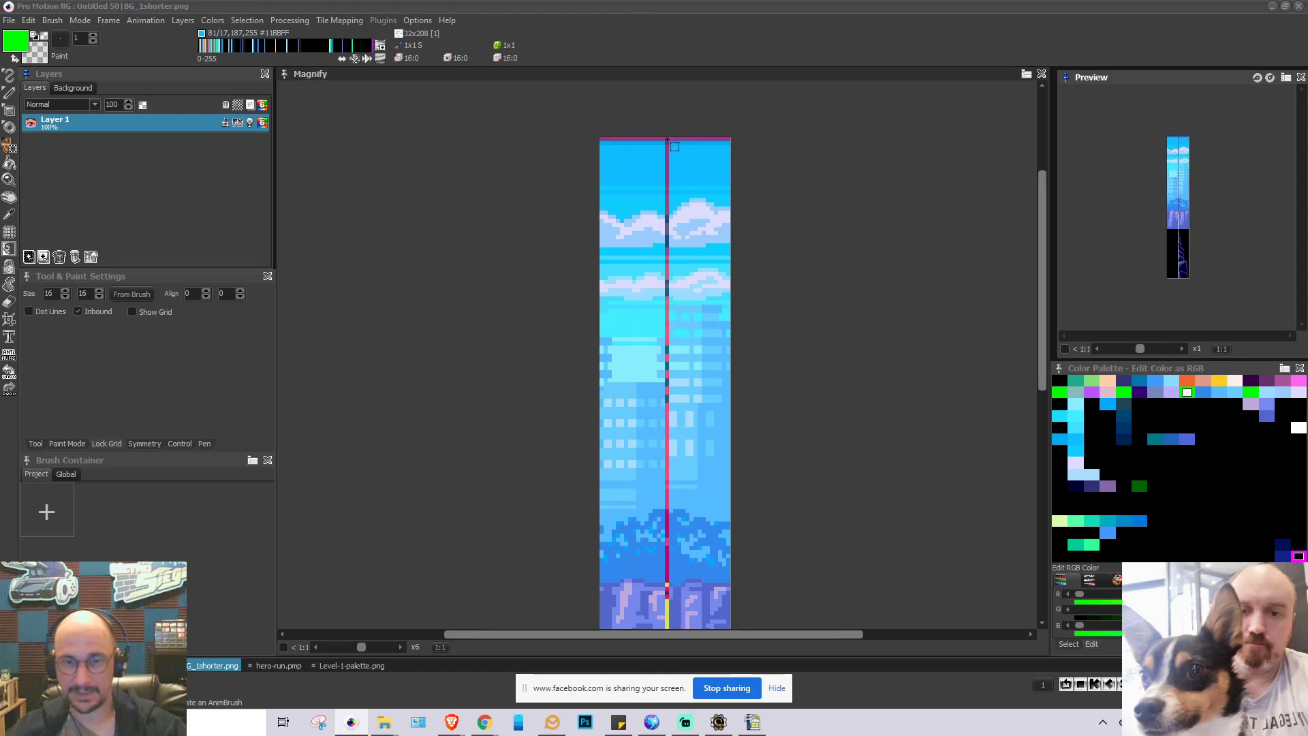
Try swapping the two 16x29-pixel sky halves at the top of BG_1shorter.png as cut brushes, and restore the original arrangement
mouse_move(667, 139)
mouse_down()
mouse_move(704, 176)
mouse_move(729, 256)
mouse_up()
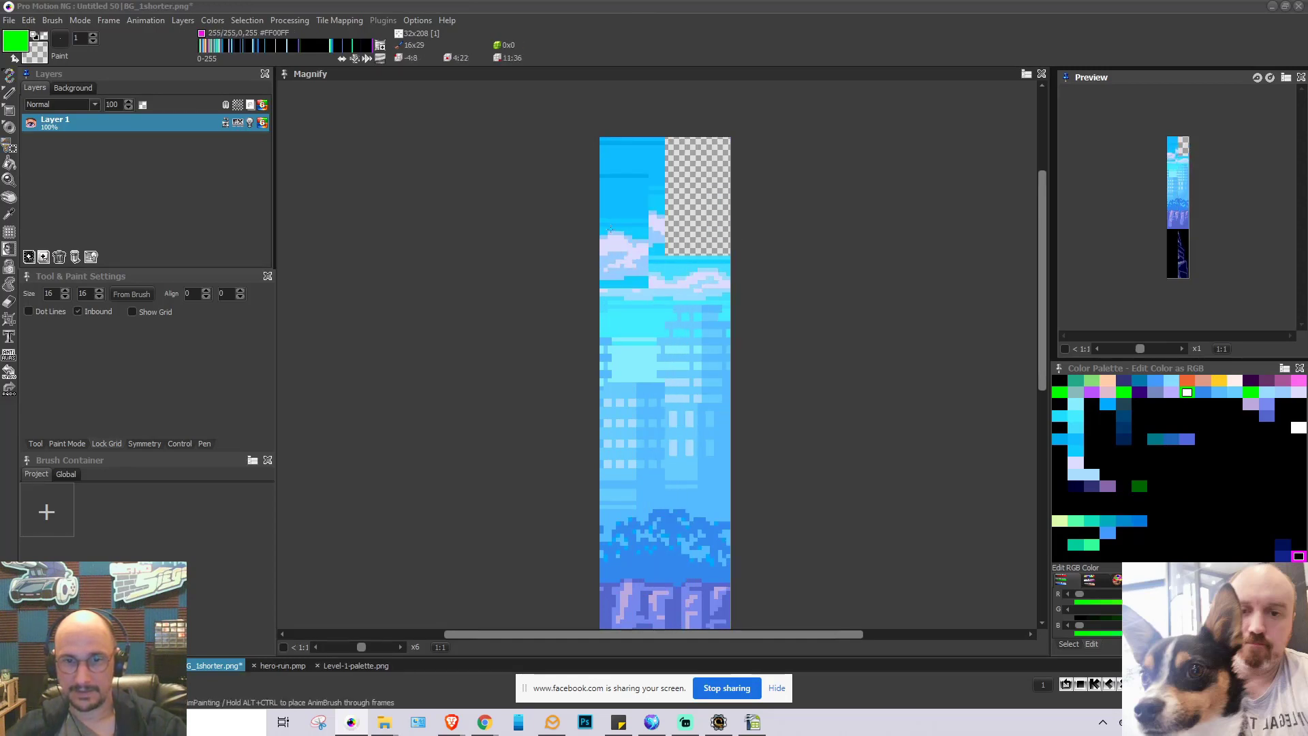
click(46, 511)
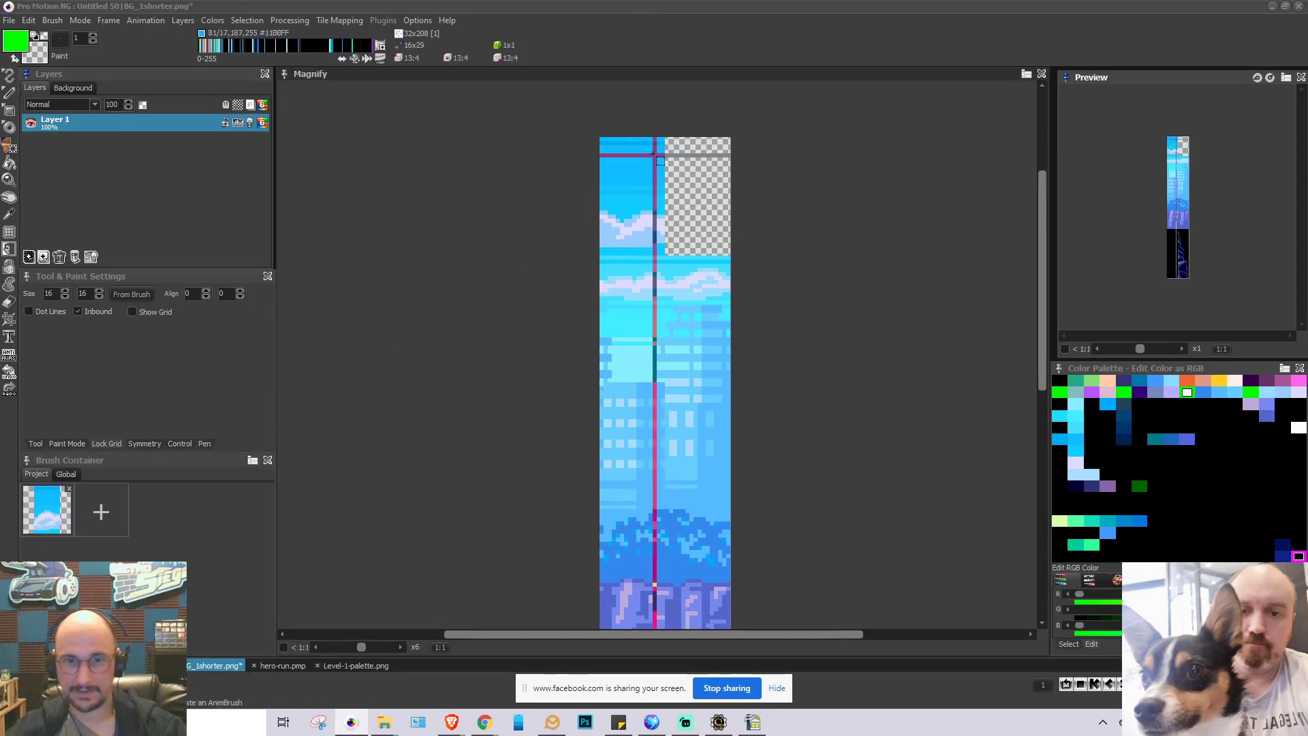
drag(600, 138, 664, 255)
click(697, 197)
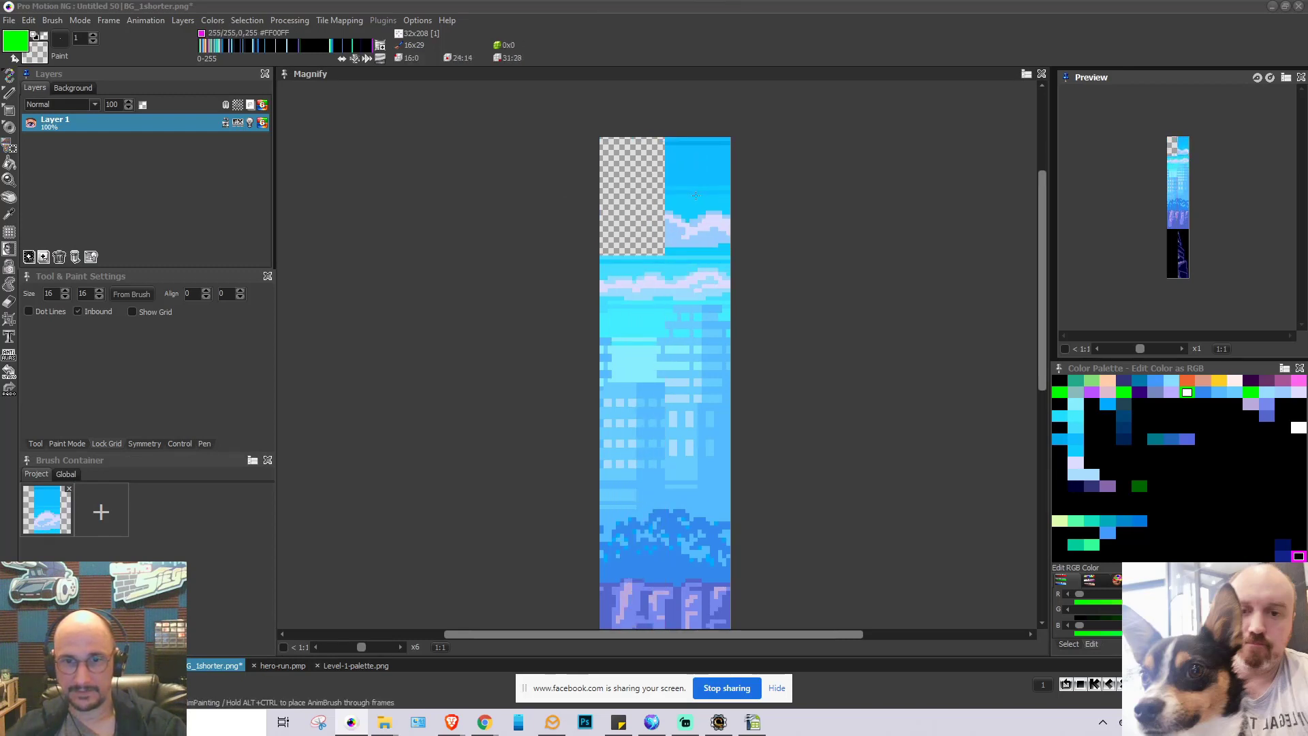
click(47, 511)
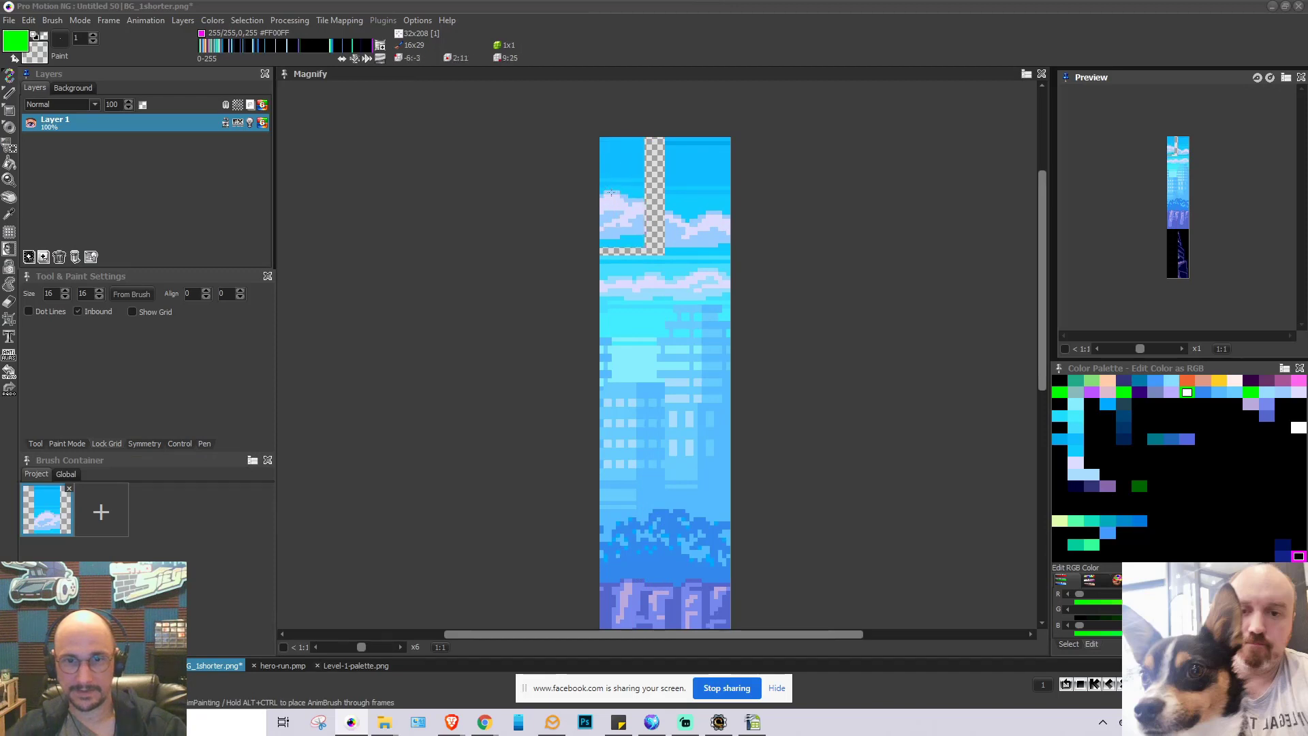
click(628, 195)
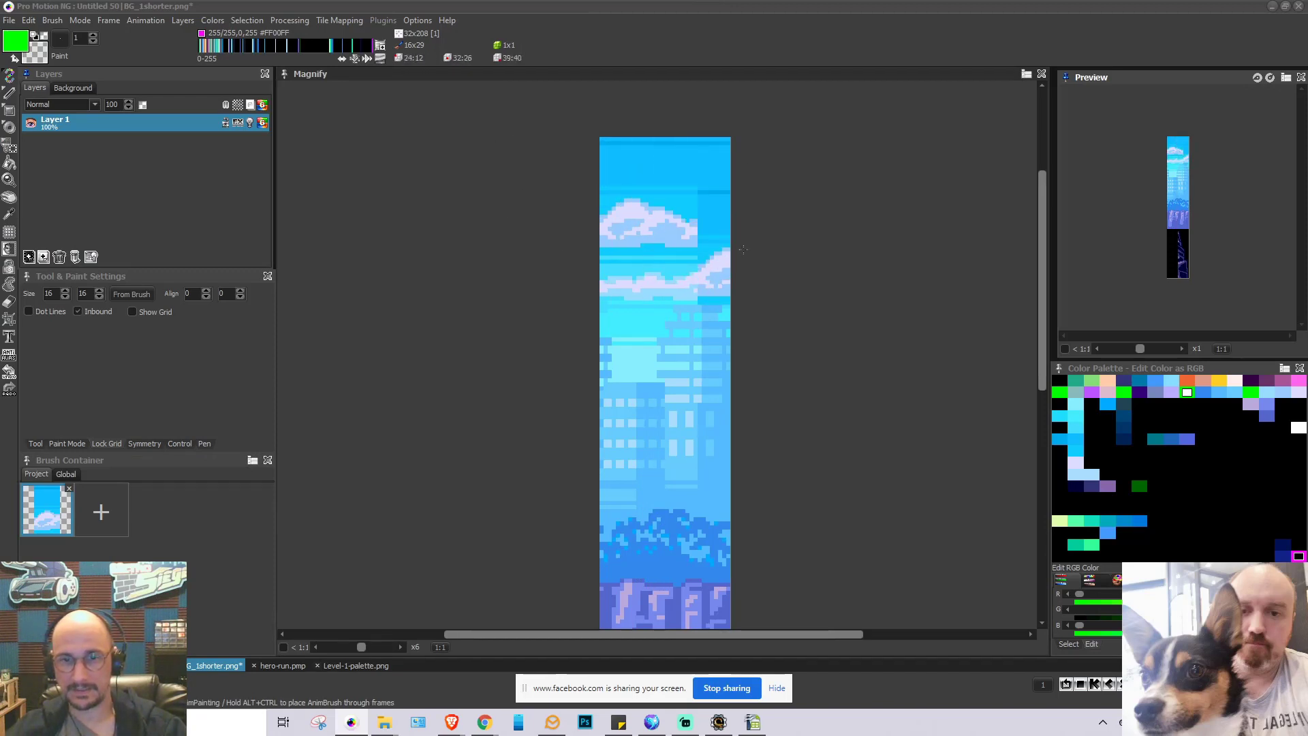
key(ctrl+z)
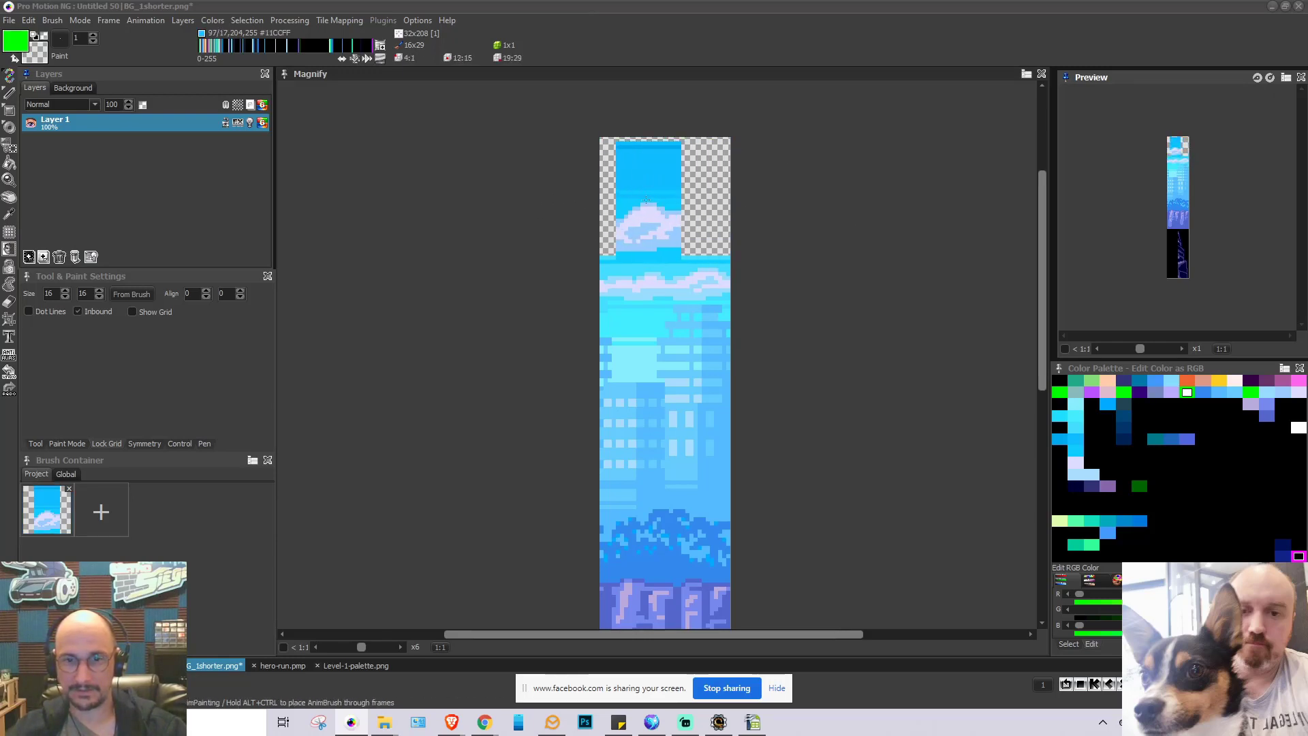
click(633, 197)
click(698, 196)
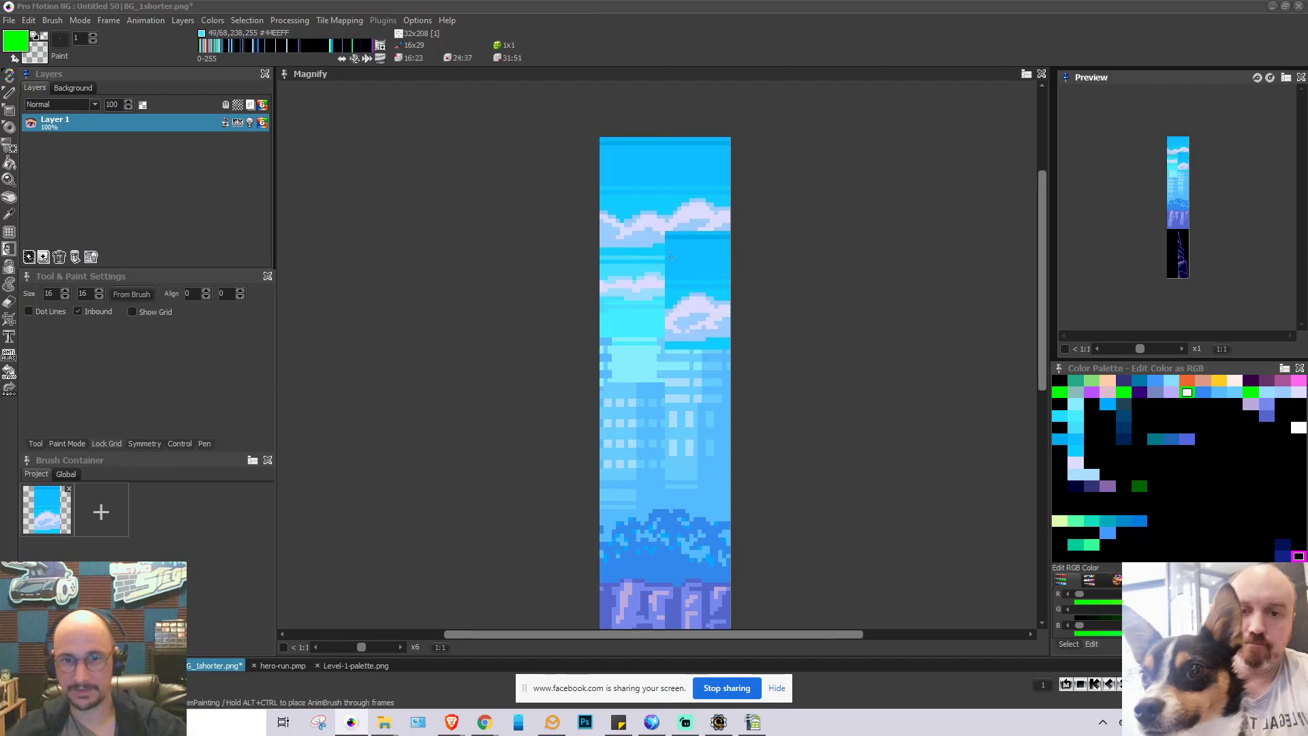
key(period)
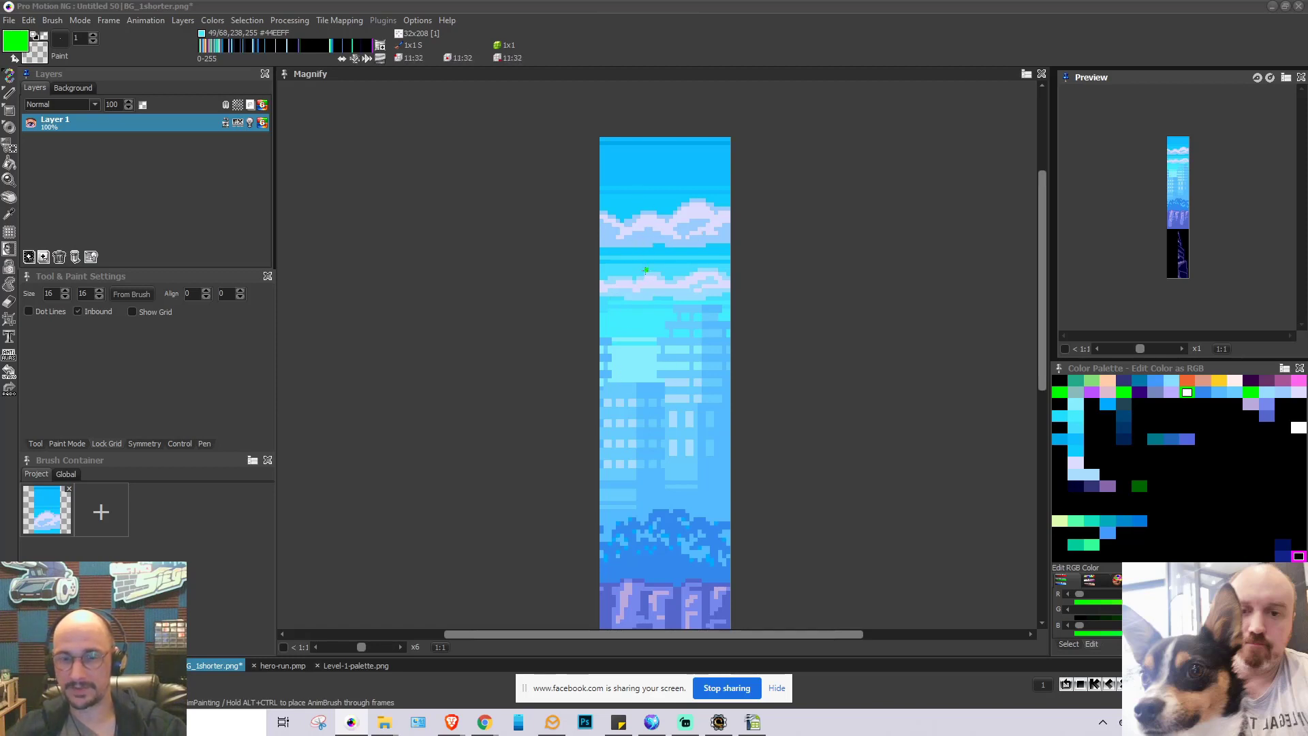
Draw a freehand green line down the BG_1shorter.png strip, undo it and return to the parallax spreadsheet
mouse_move(647, 250)
mouse_down()
mouse_move(643, 148)
mouse_move(622, 582)
mouse_up()
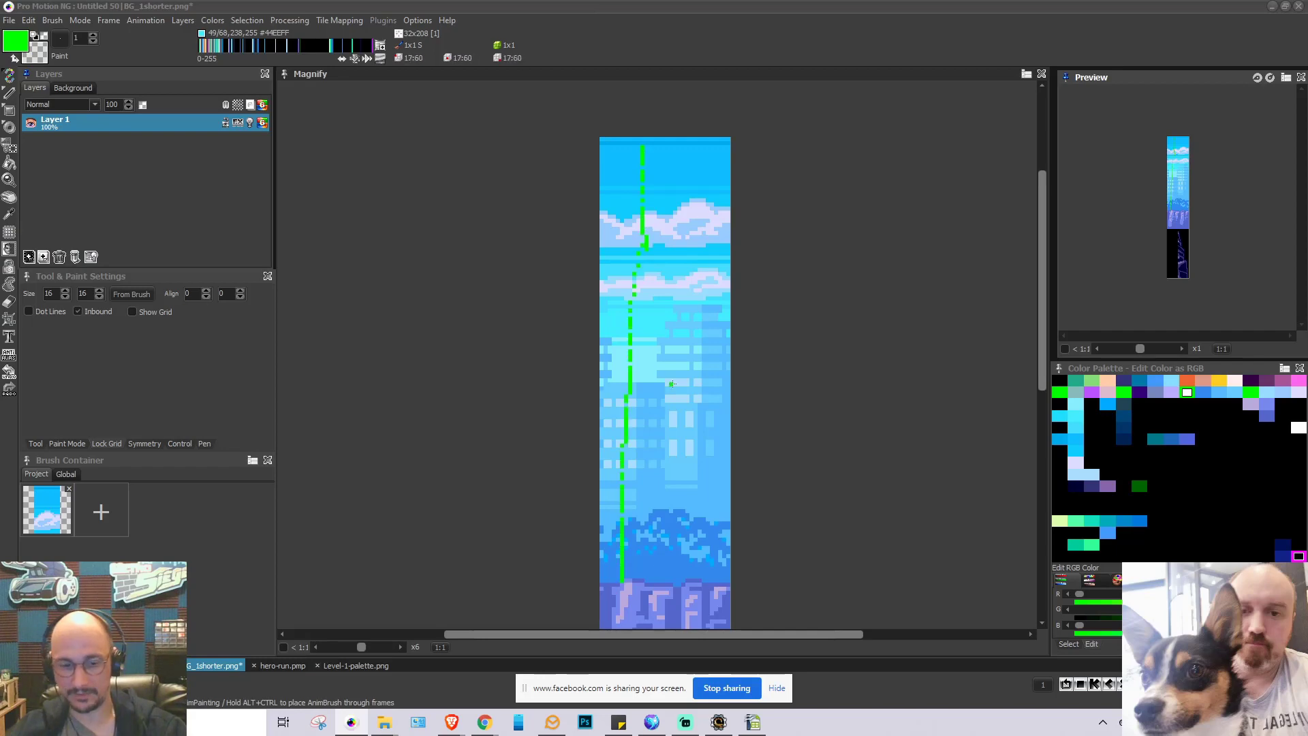
key(ctrl+z)
click(1271, 7)
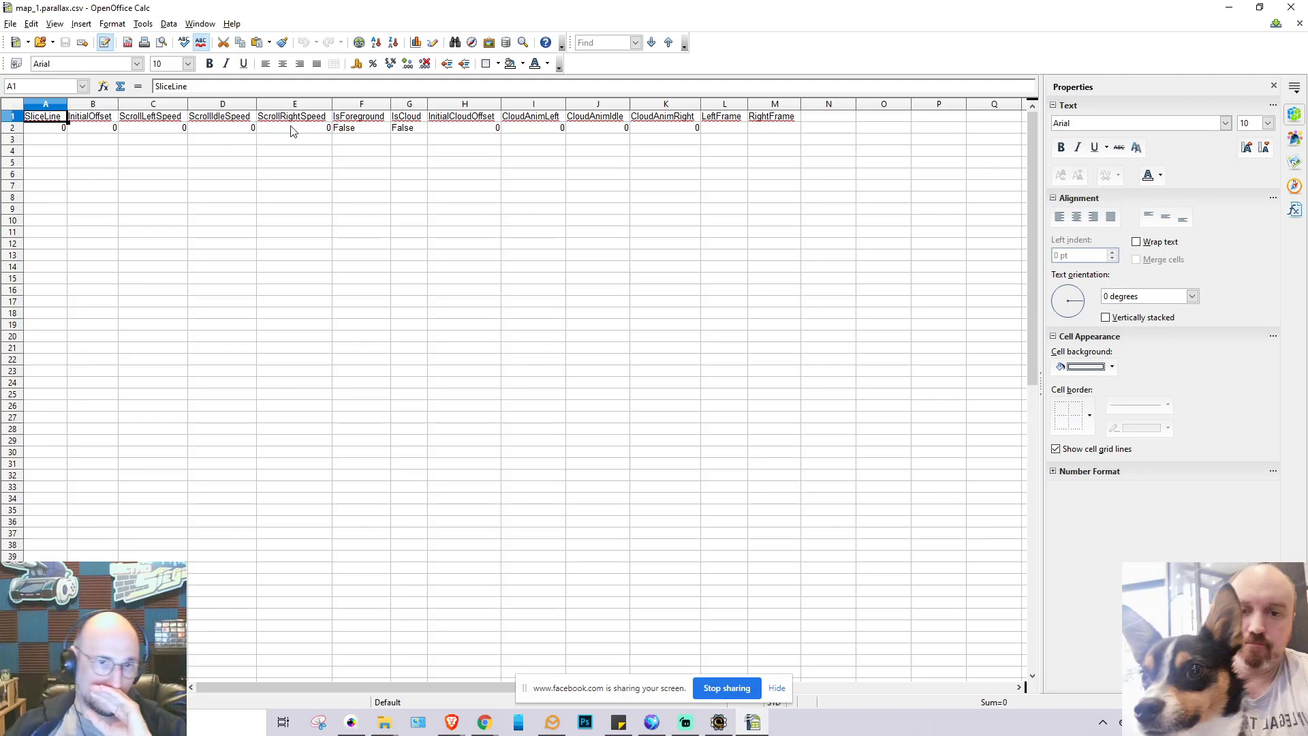
Draw green scroll-direction arrows on BG_1shorter.png: rightward at the upper clouds and above the buildings, leftward at the cliffs
click(351, 722)
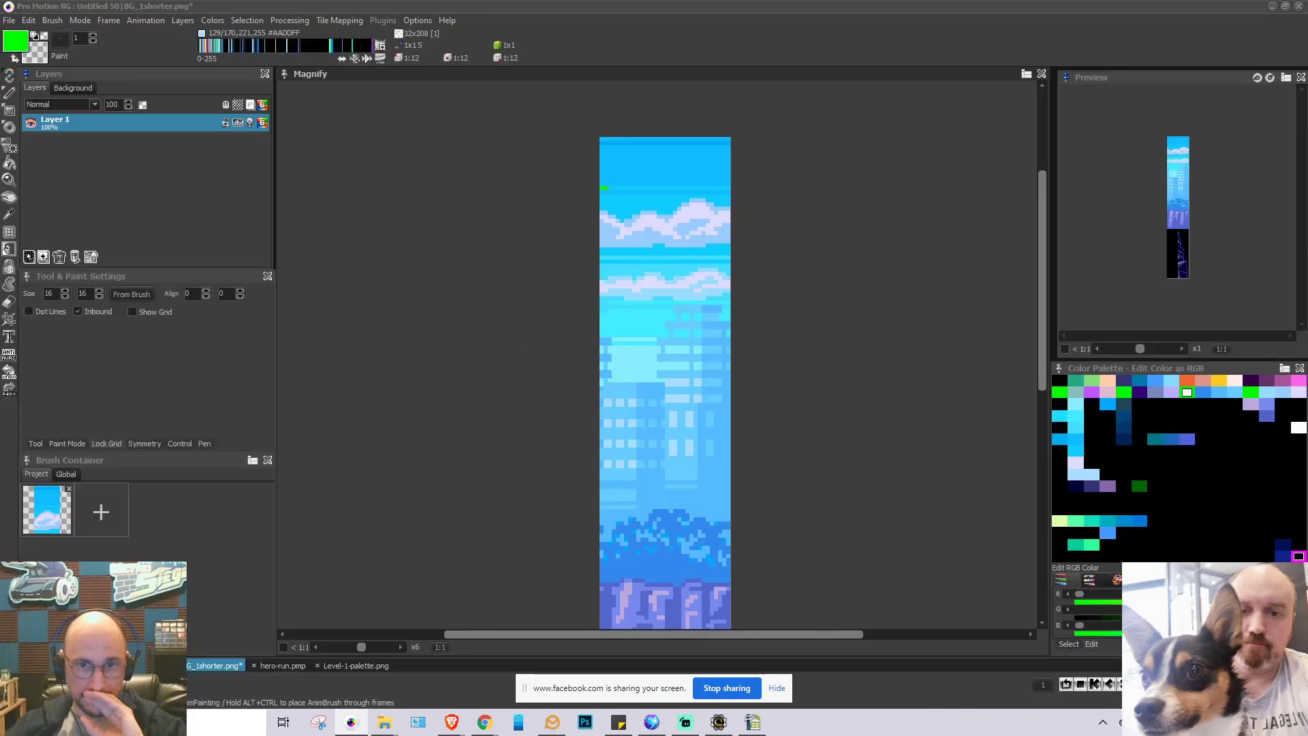
drag(601, 187, 655, 217)
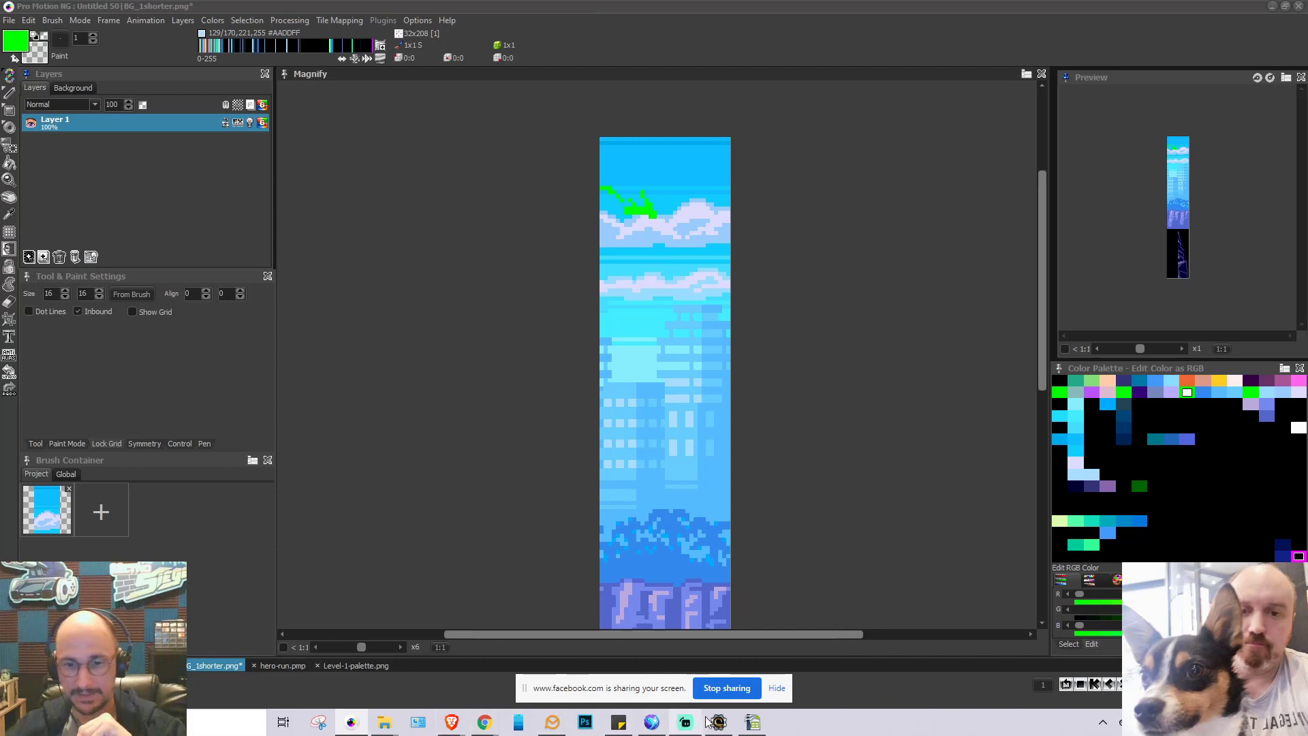
click(746, 716)
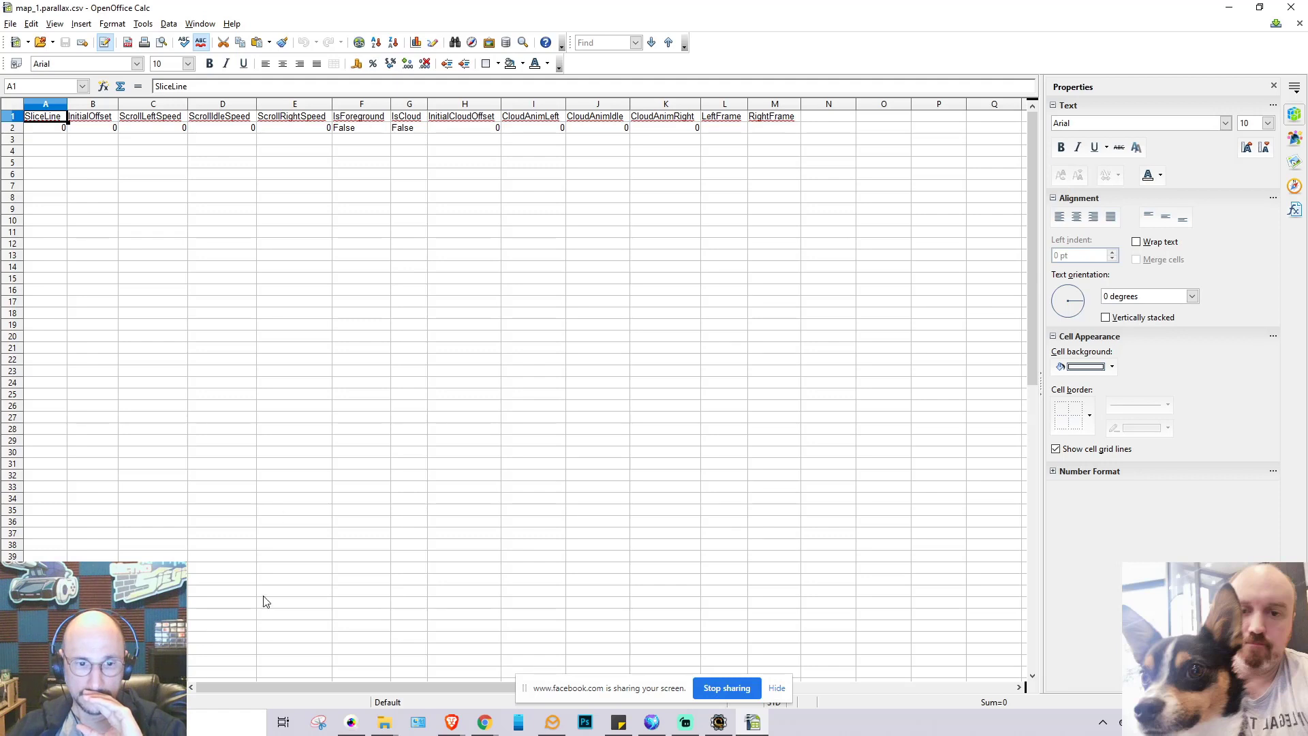
click(351, 722)
scroll(644, 409, down, 1)
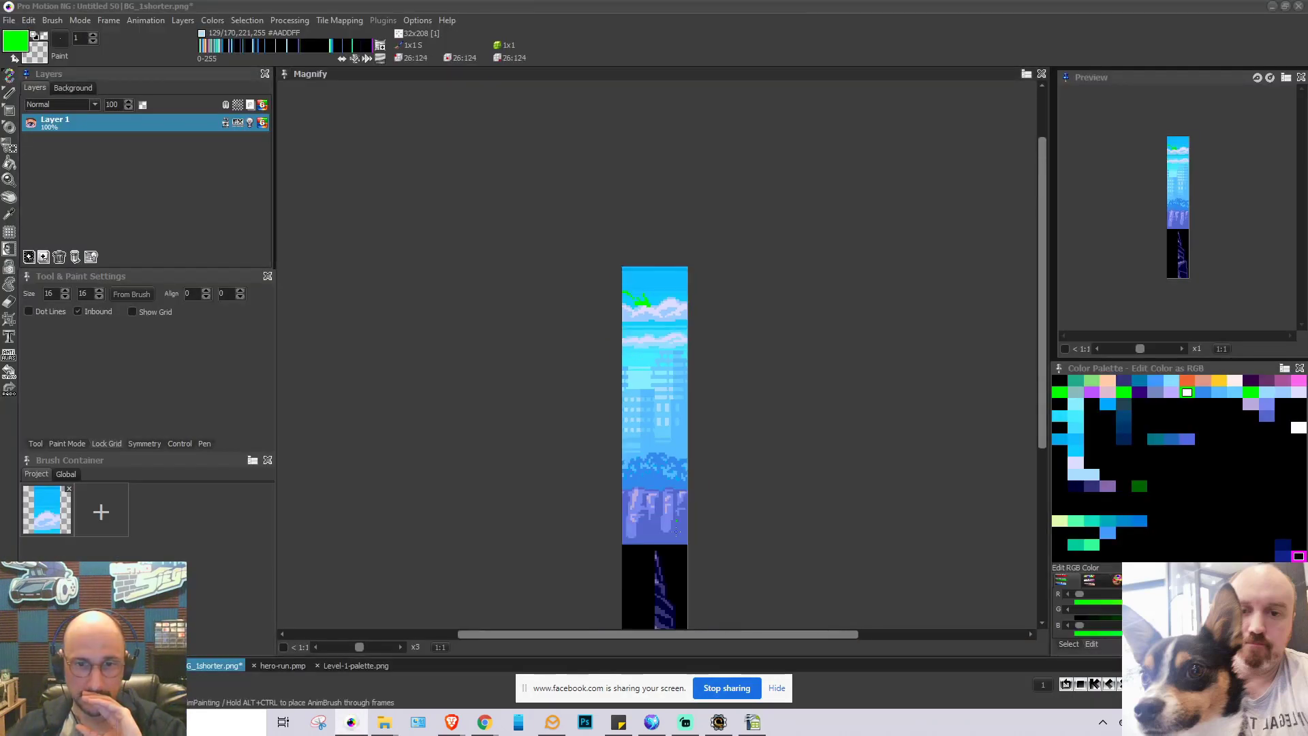
scroll(671, 524, up, 1)
mouse_move(687, 440)
mouse_down()
mouse_move(592, 438)
mouse_move(617, 424)
mouse_move(581, 446)
mouse_move(619, 462)
mouse_move(593, 450)
mouse_move(614, 452)
mouse_move(614, 425)
mouse_up()
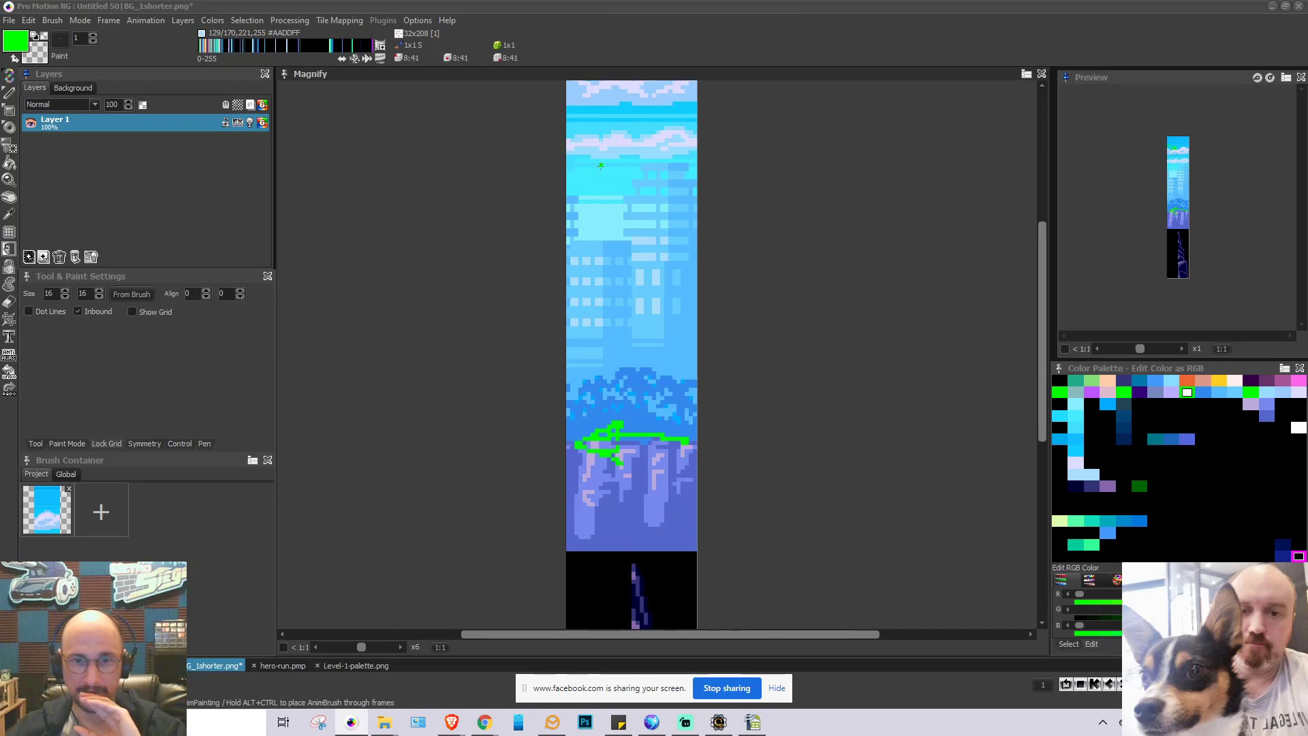
mouse_move(582, 179)
mouse_down()
mouse_move(680, 188)
mouse_move(663, 168)
mouse_move(660, 202)
mouse_up()
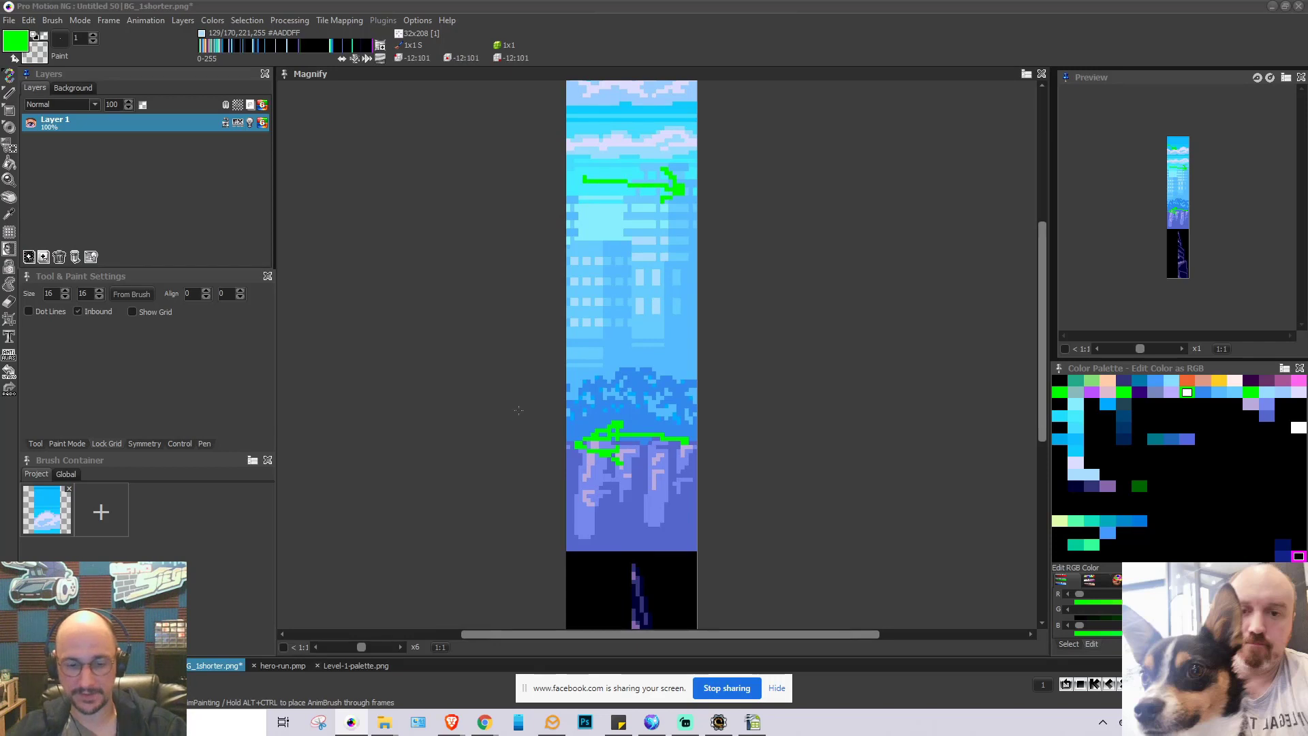
Undo the green arrows drawn on BG_1shorter.png
key(ctrl+z)
key(ctrl+z)
scroll(627, 342, down, 2)
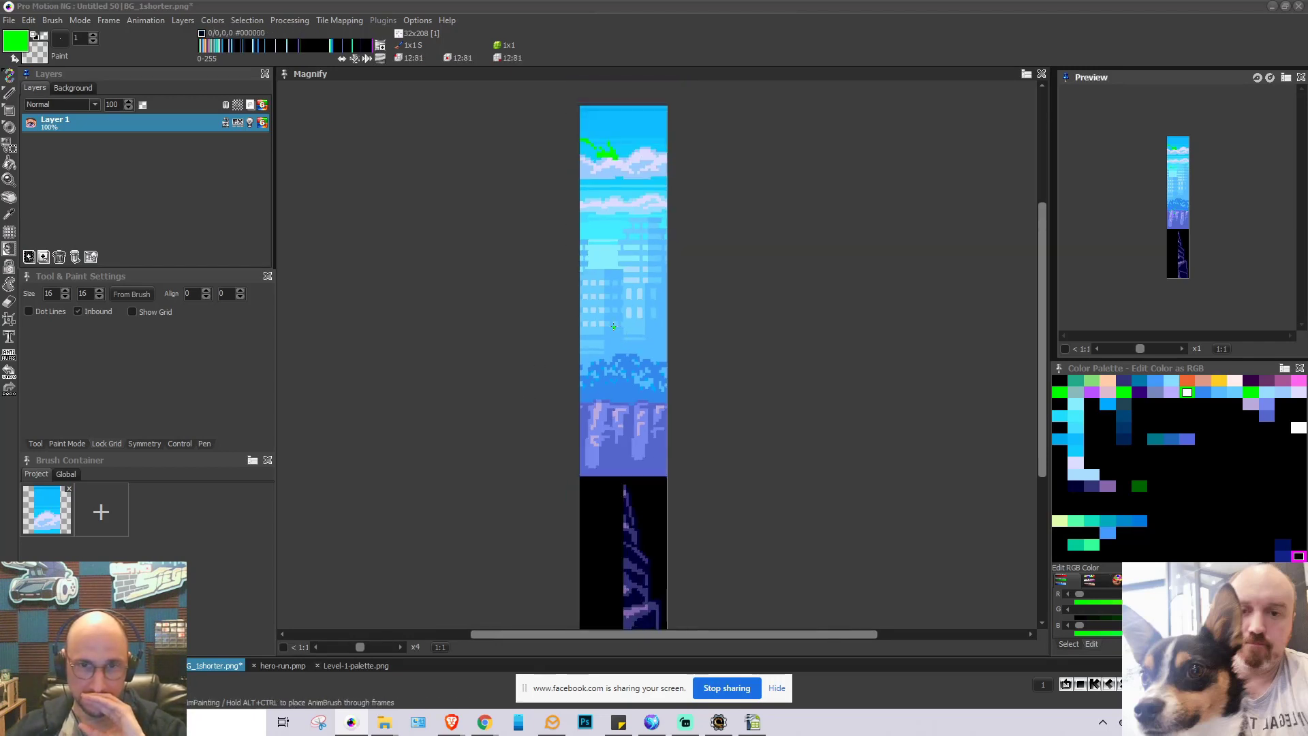
key(ctrl+z)
key(ctrl+z)
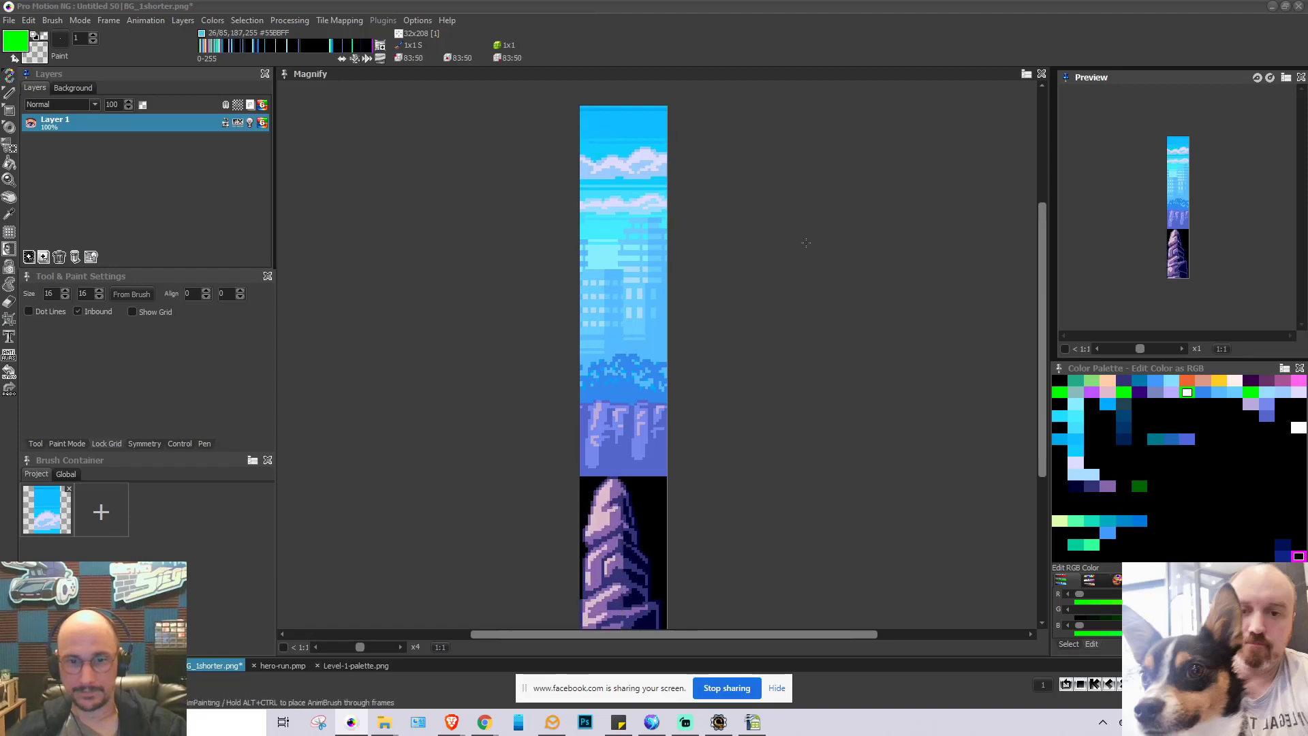
key(ctrl+z)
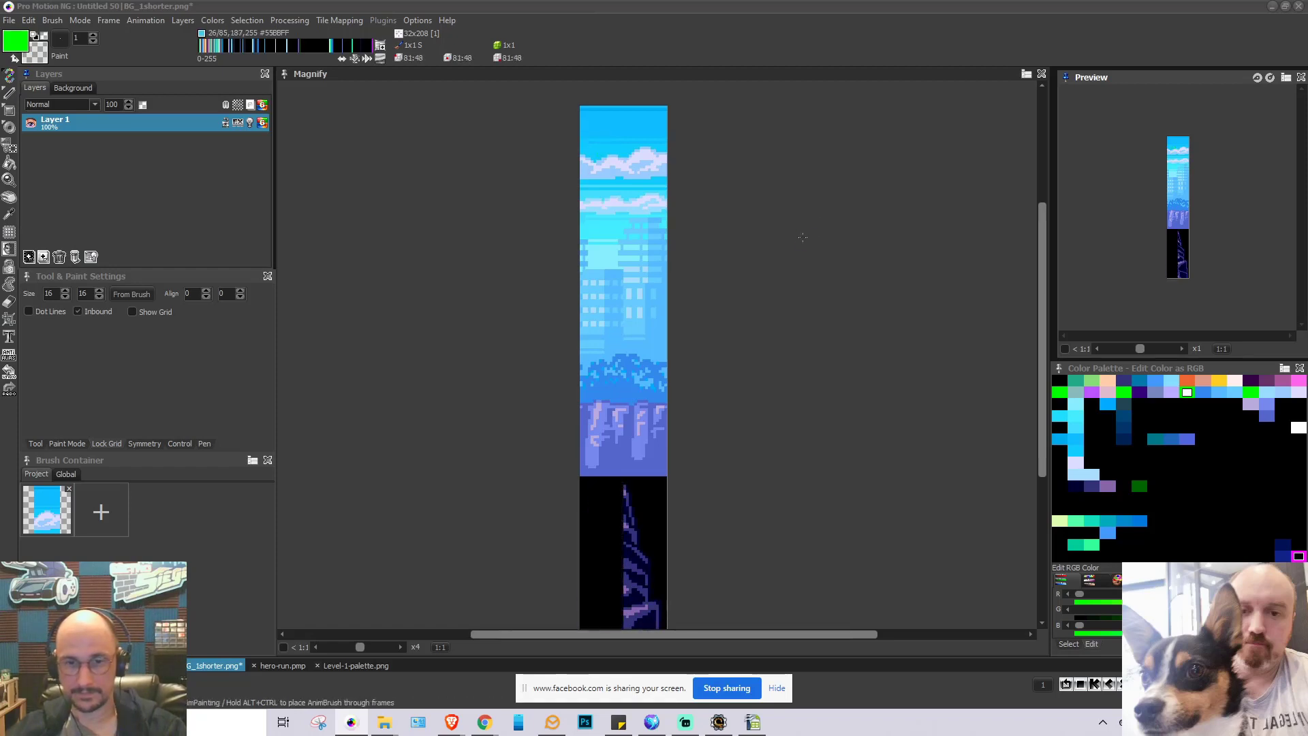
Bring up Level-1-palette.png and check it against the columns of the map_1.parallax.csv spreadsheet
click(328, 664)
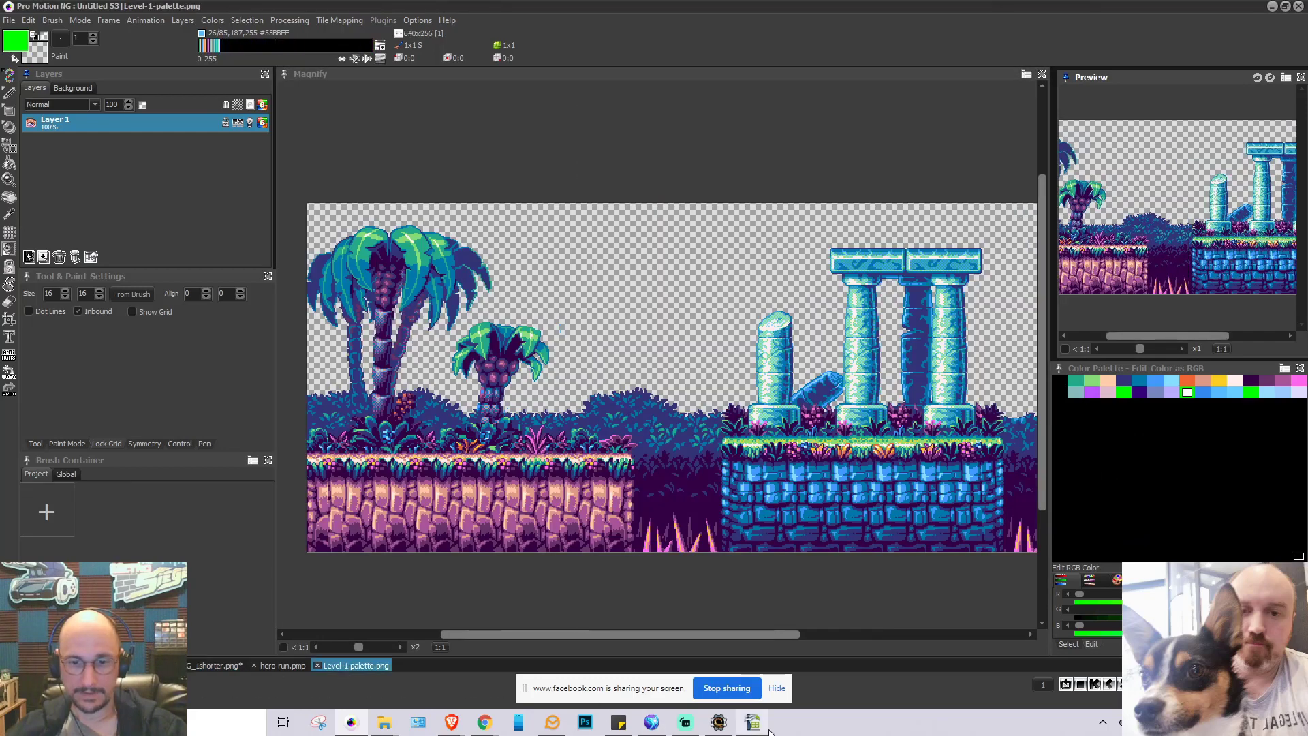
click(753, 722)
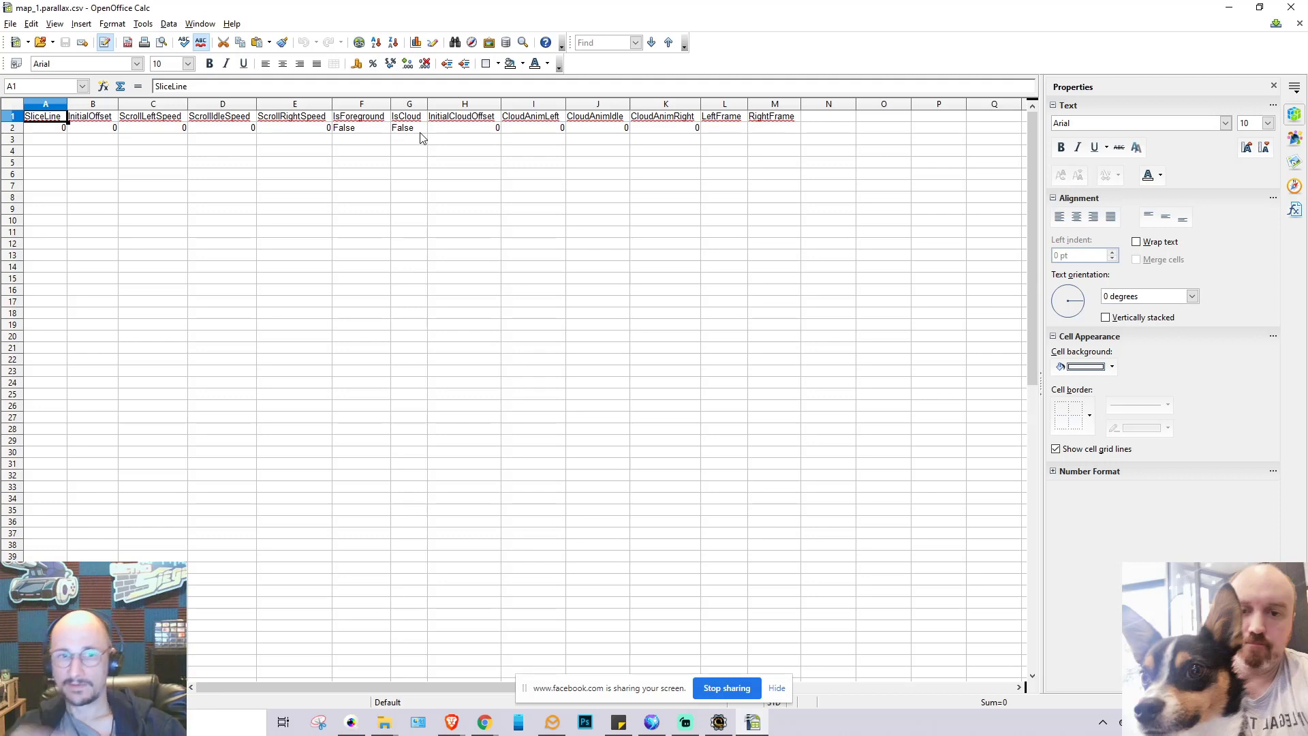
mouse_move(348, 728)
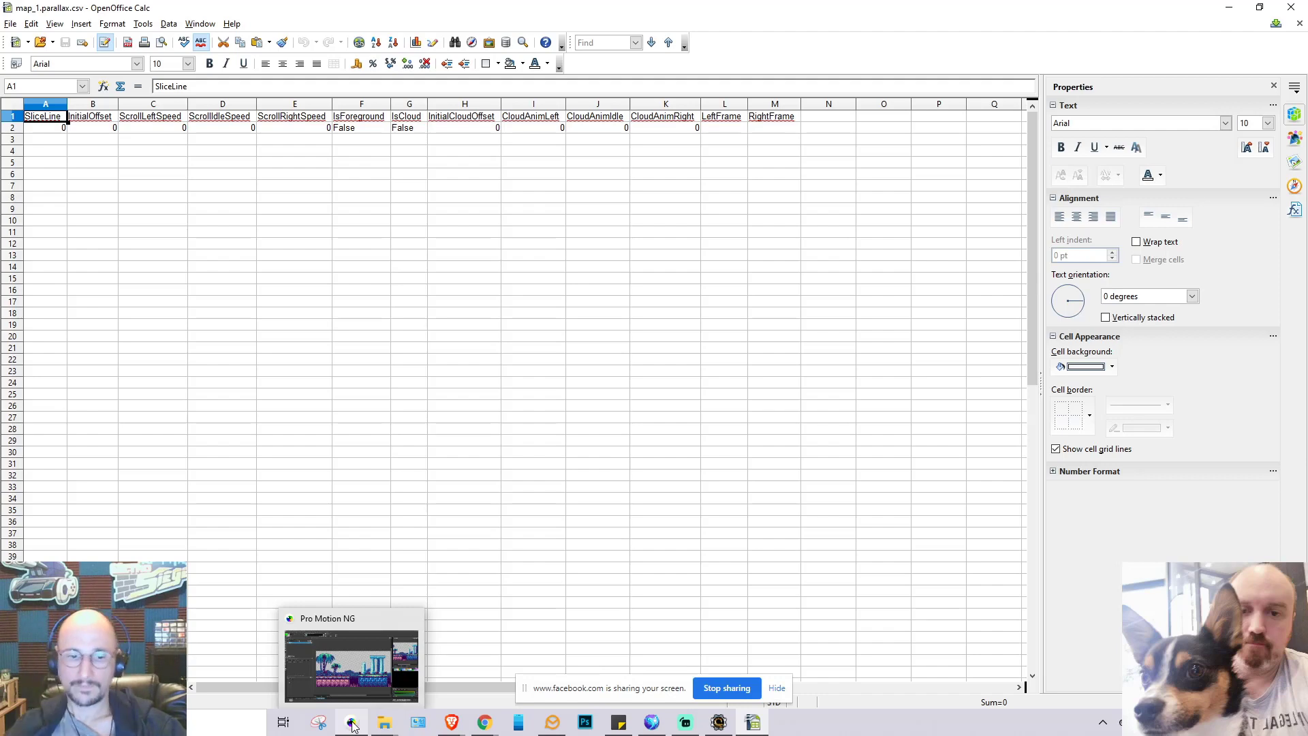
click(353, 728)
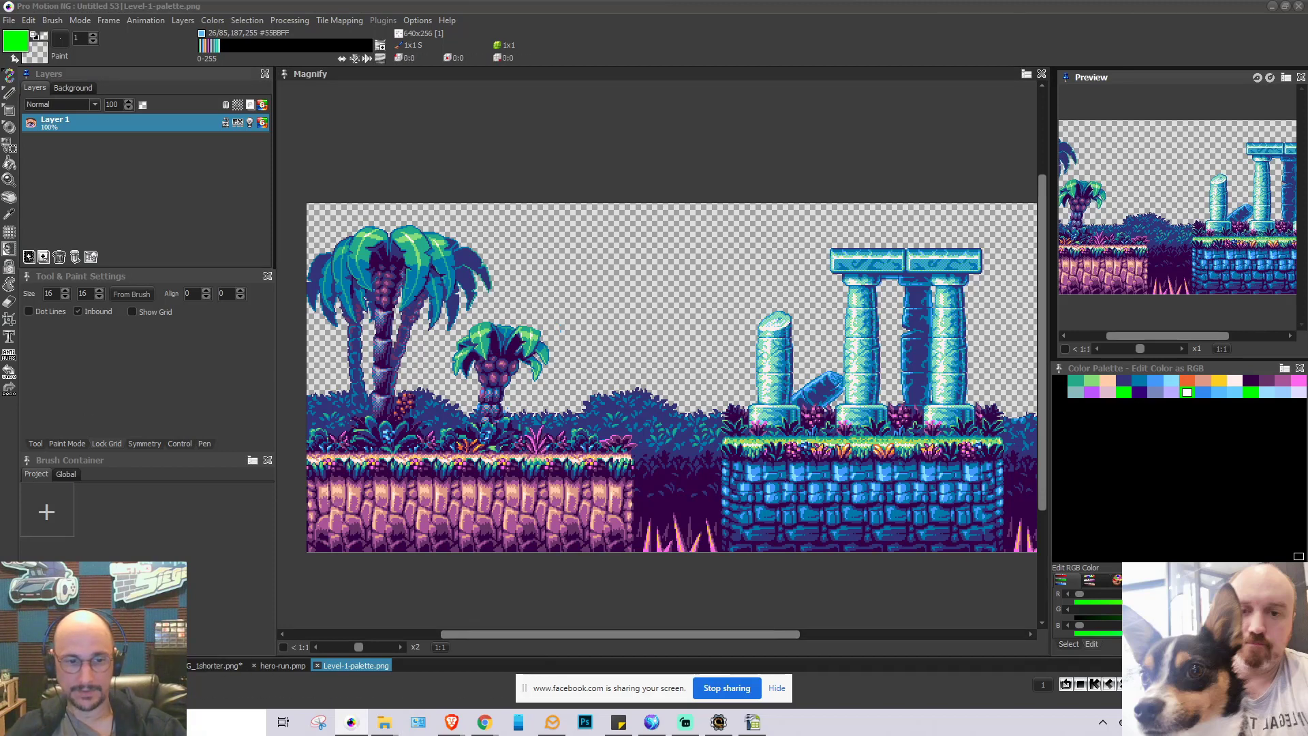
Make the Sprites layer visible in AmigaProject.pmp, compare it with Level-1-palette.png and return to the parallax spreadsheet
click(109, 666)
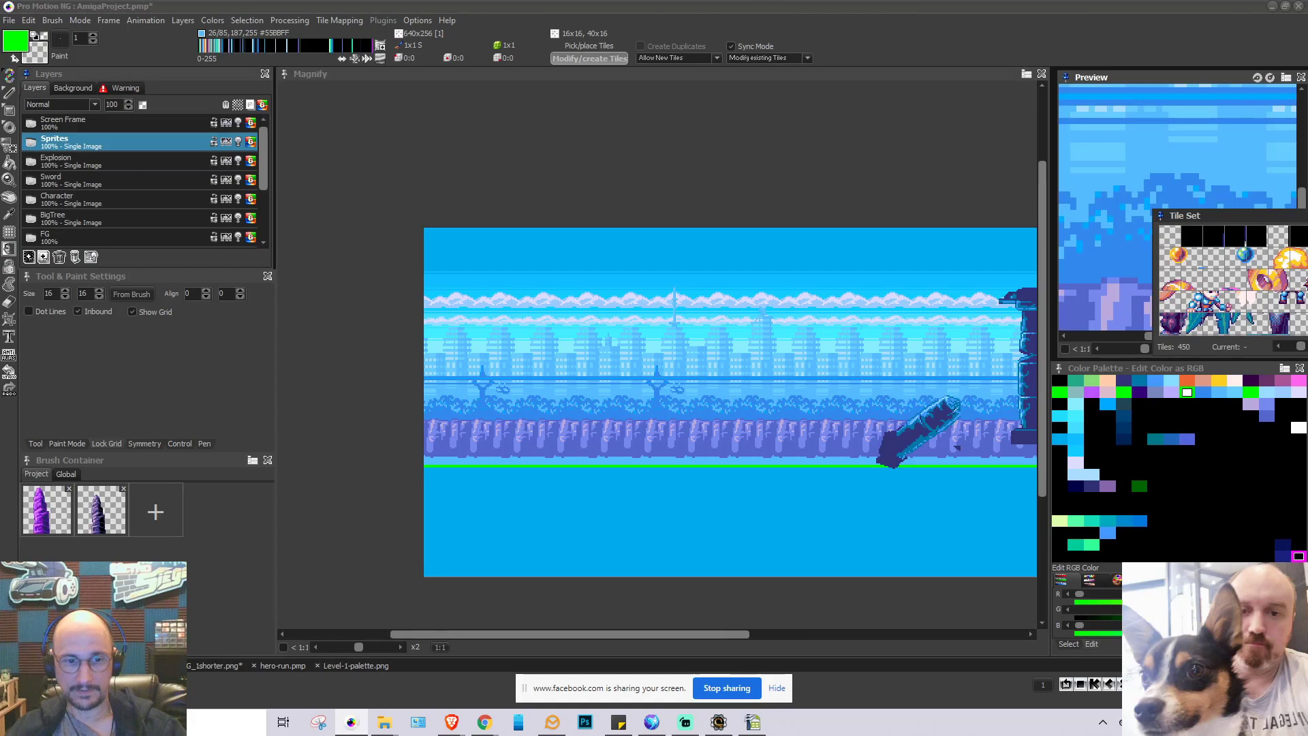
click(31, 142)
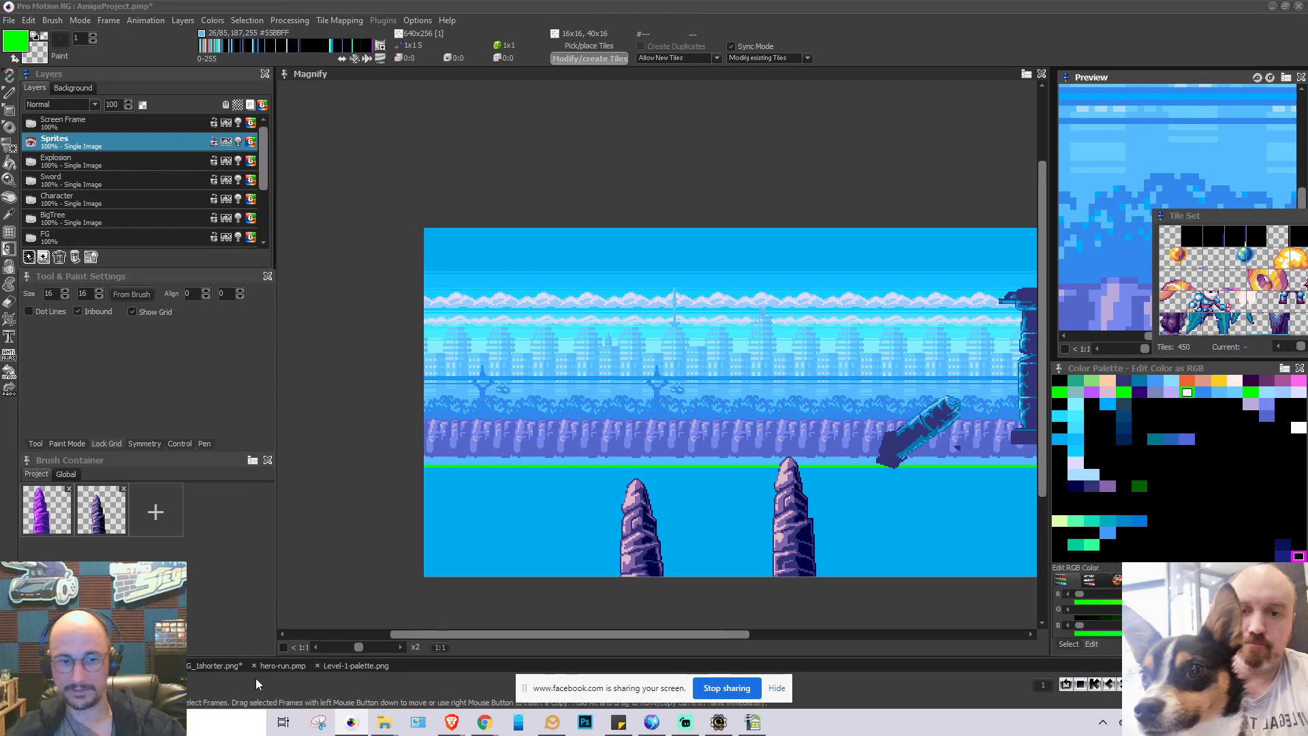
click(360, 665)
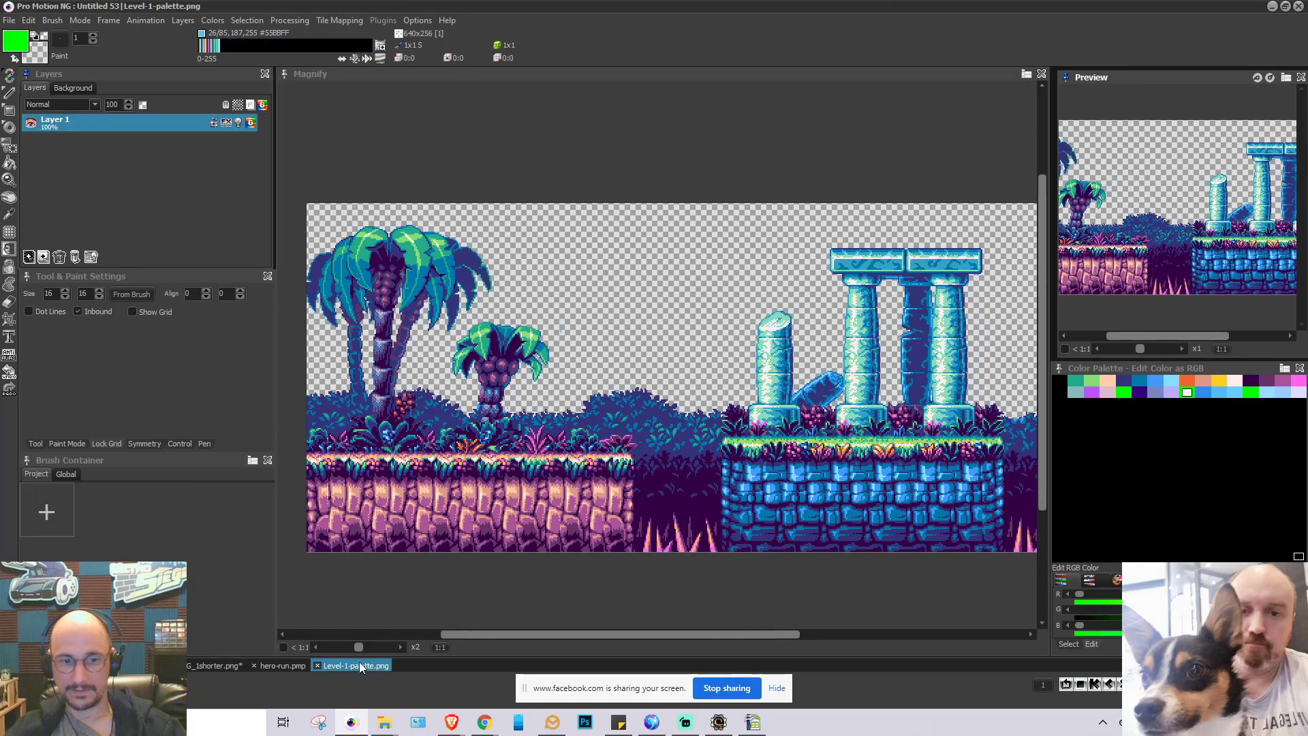
click(200, 667)
click(122, 667)
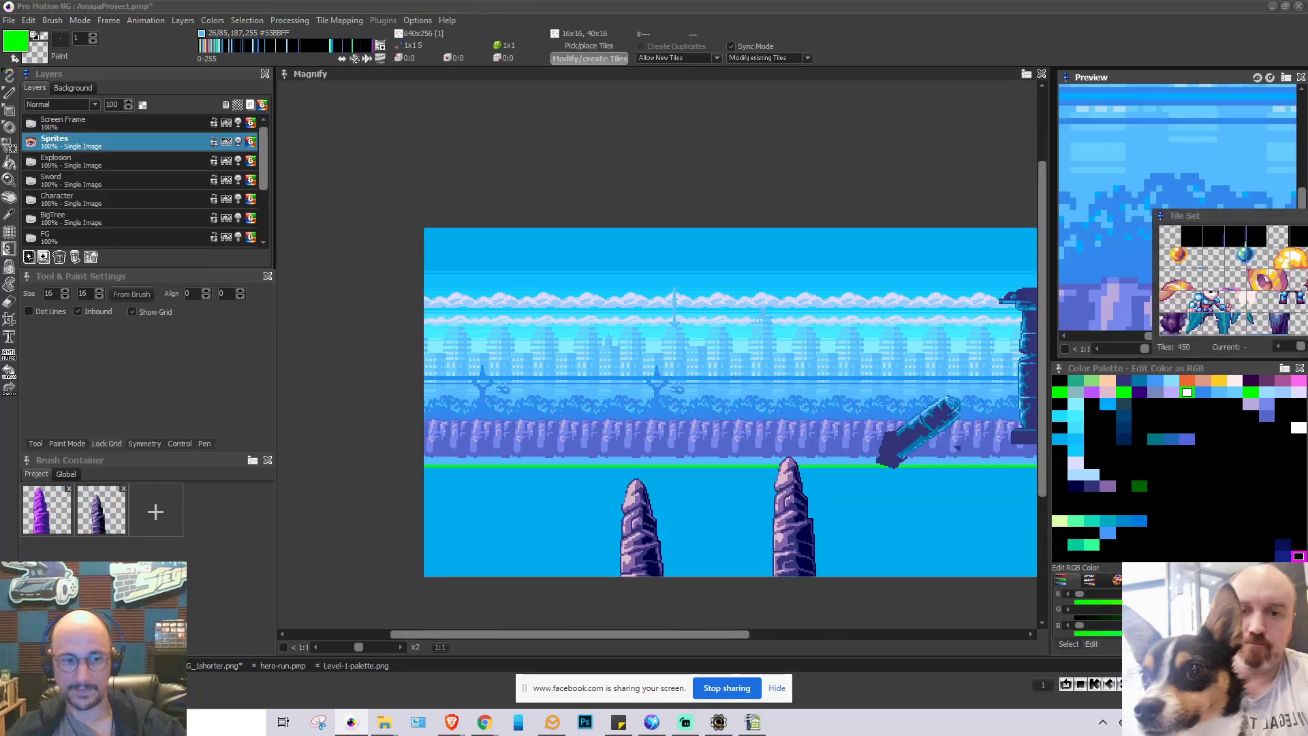
click(753, 721)
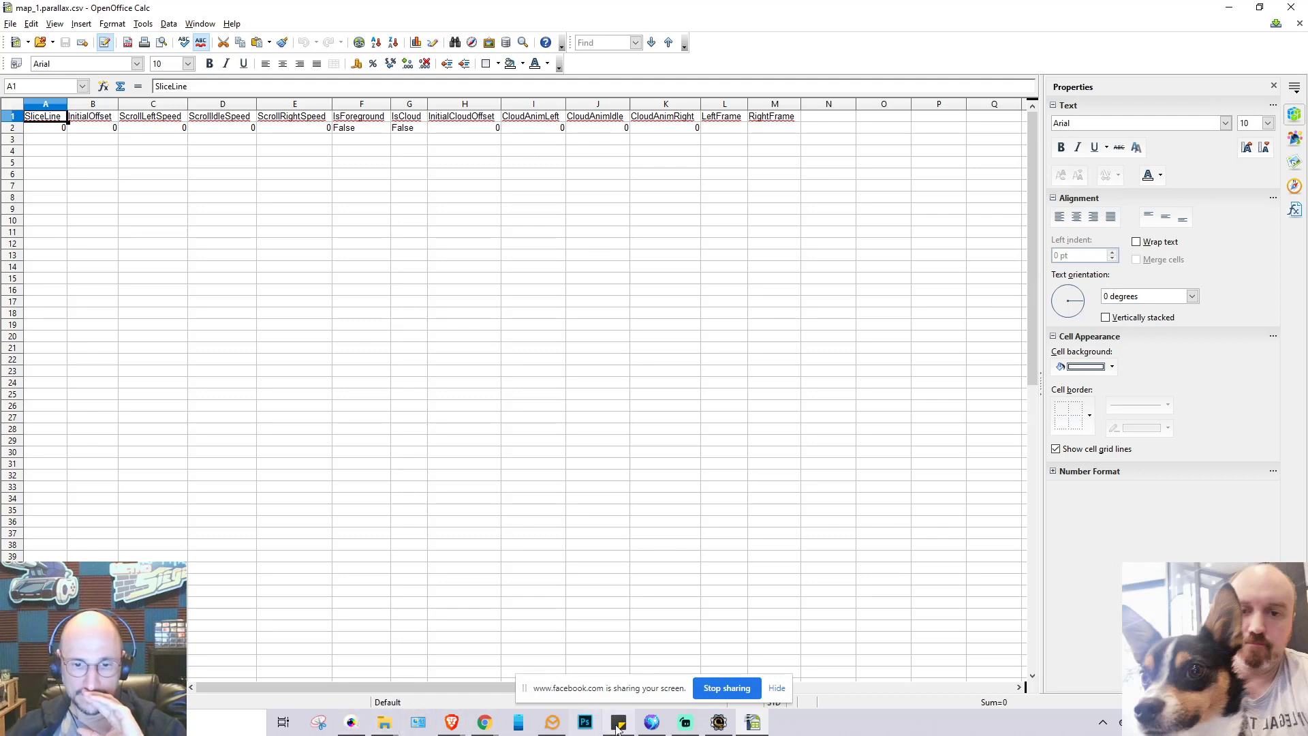
Open BG_1.parallax.png from the scorpionGame folder in Pro Motion NG, quantized by nearest color to an optimized 256-color palette
click(396, 728)
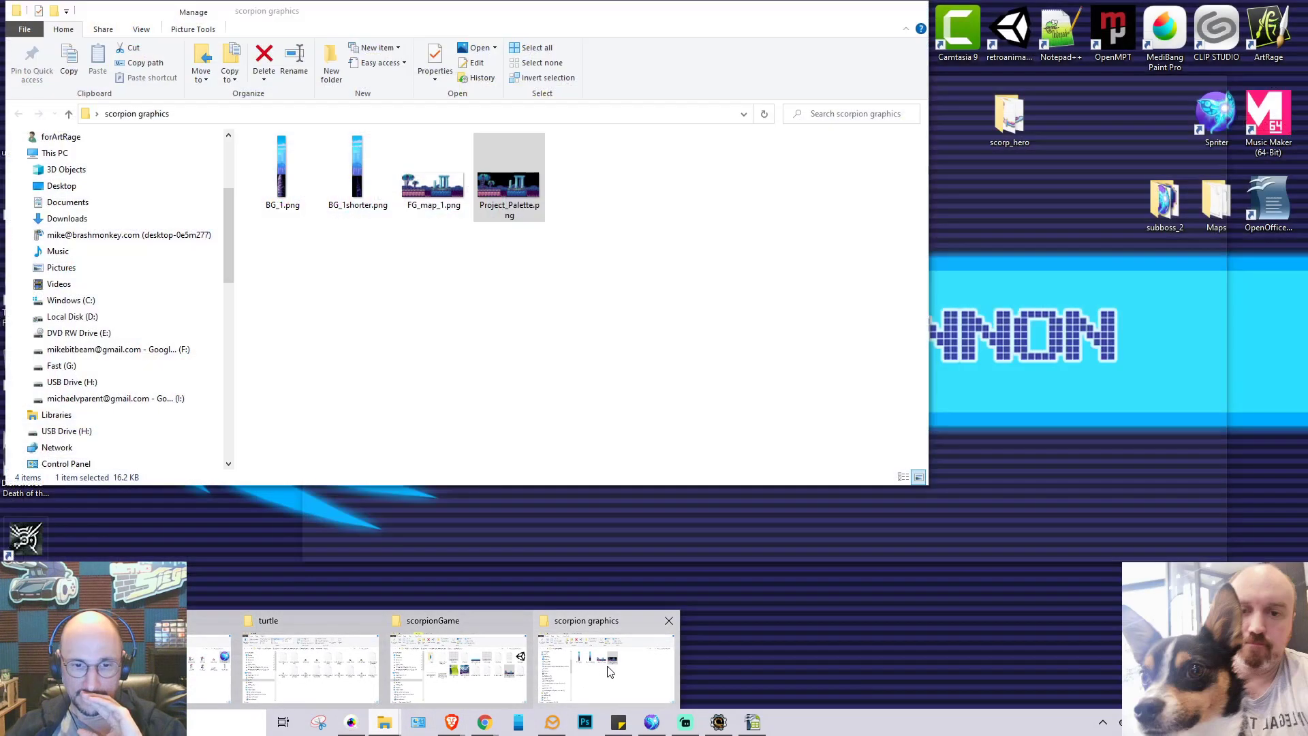
click(605, 665)
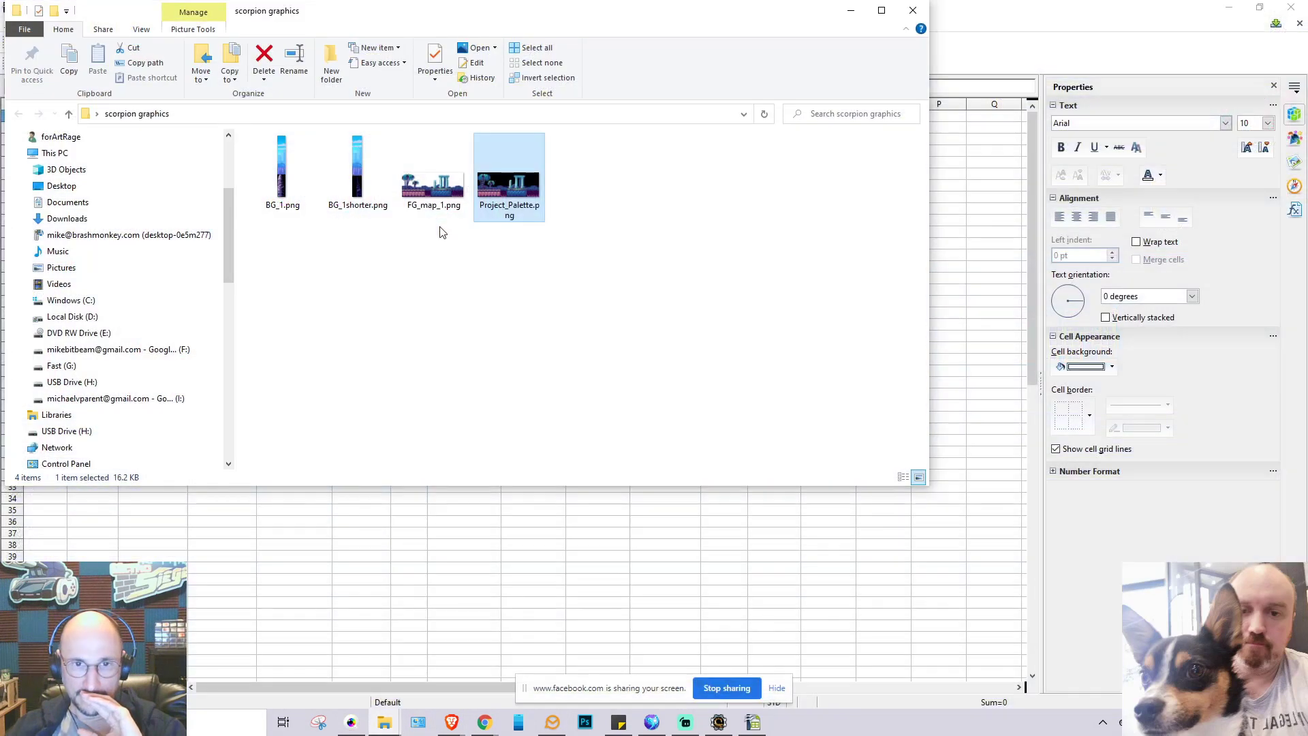
click(387, 727)
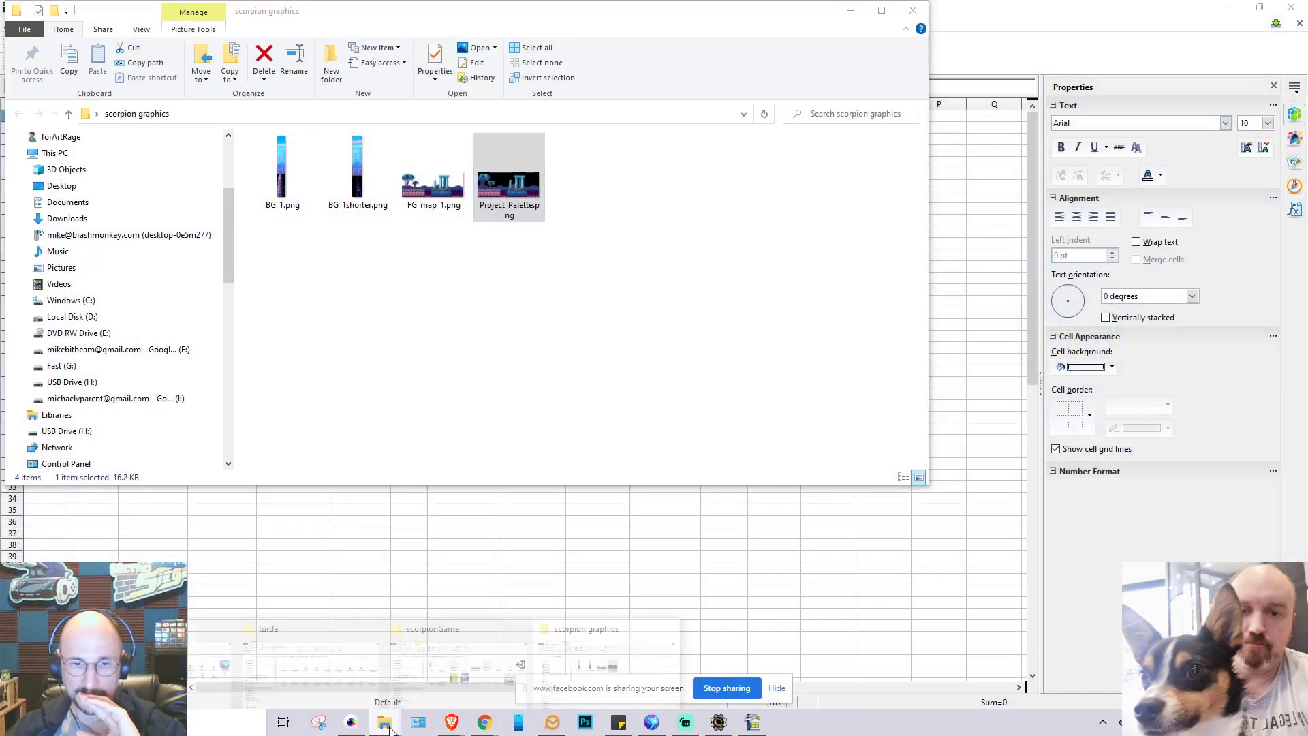
click(442, 675)
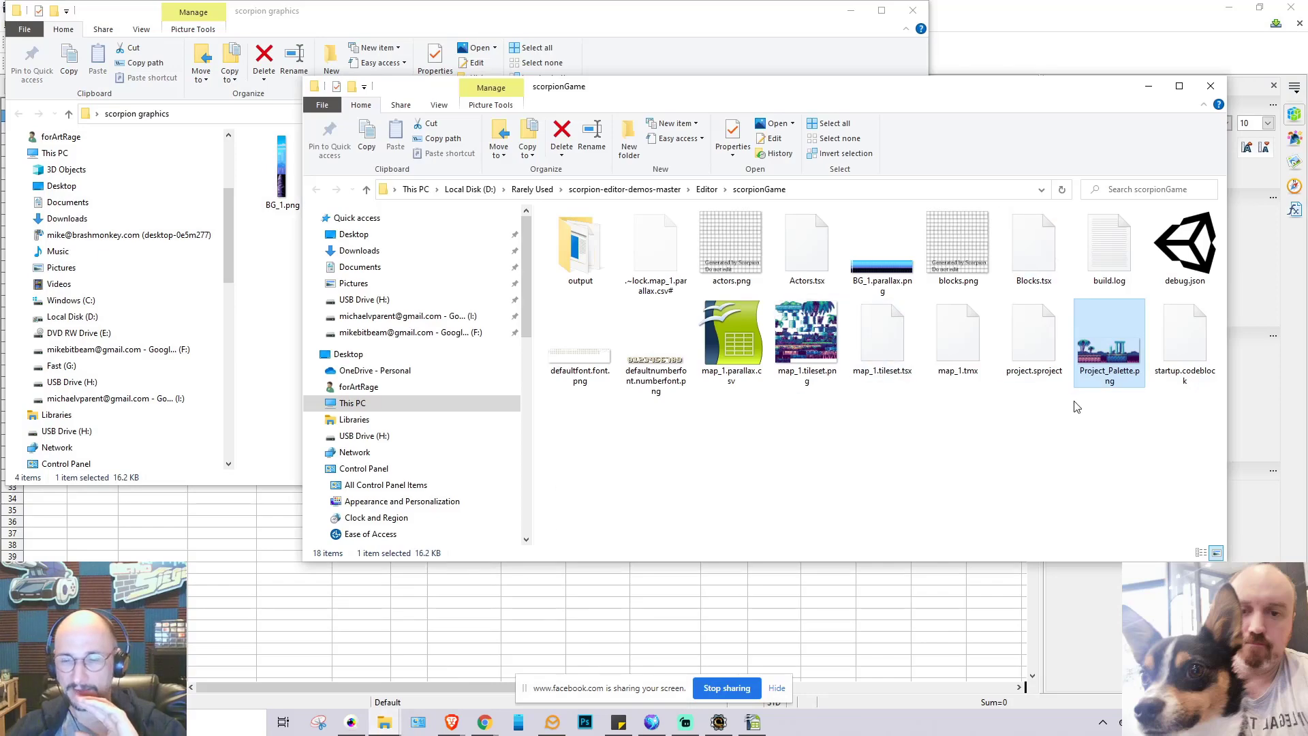
click(884, 276)
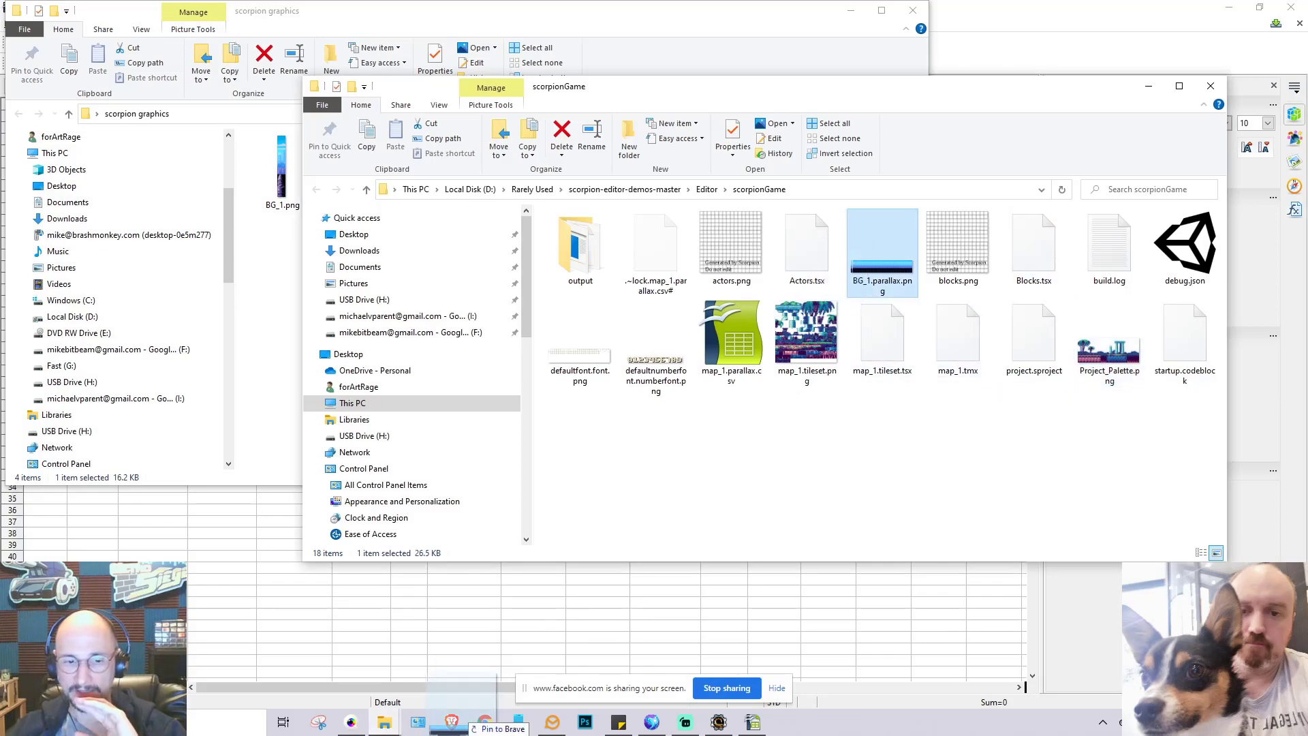
click(351, 722)
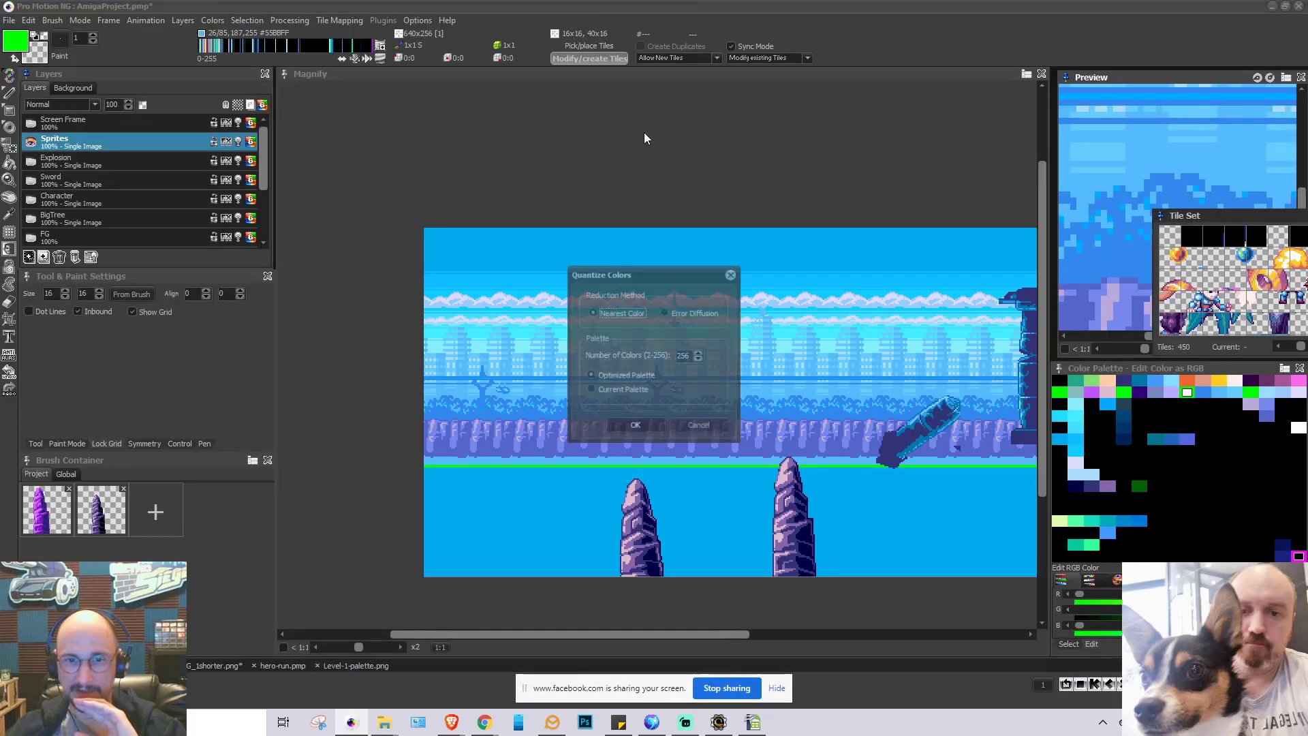
click(637, 425)
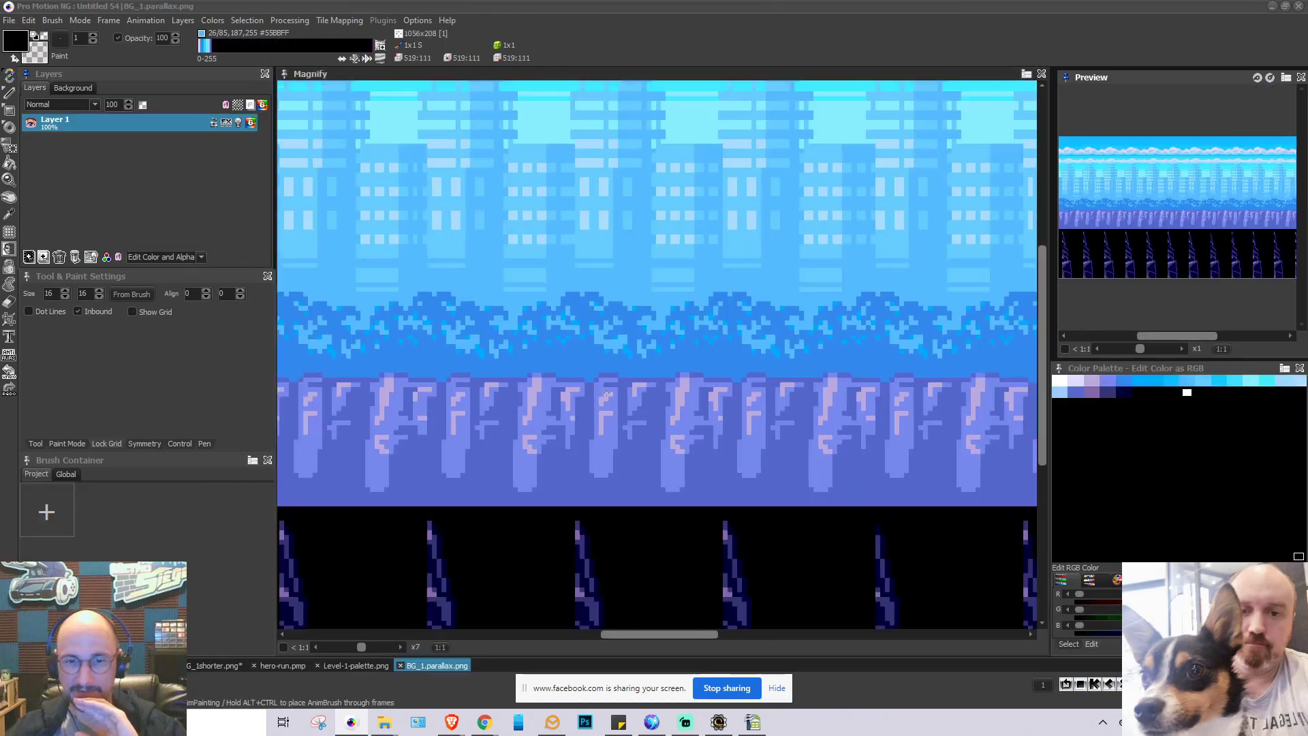
Set the grid cell width to 32 pixels and show the grid over BG_1.parallax.png
scroll(606, 394, down, 5)
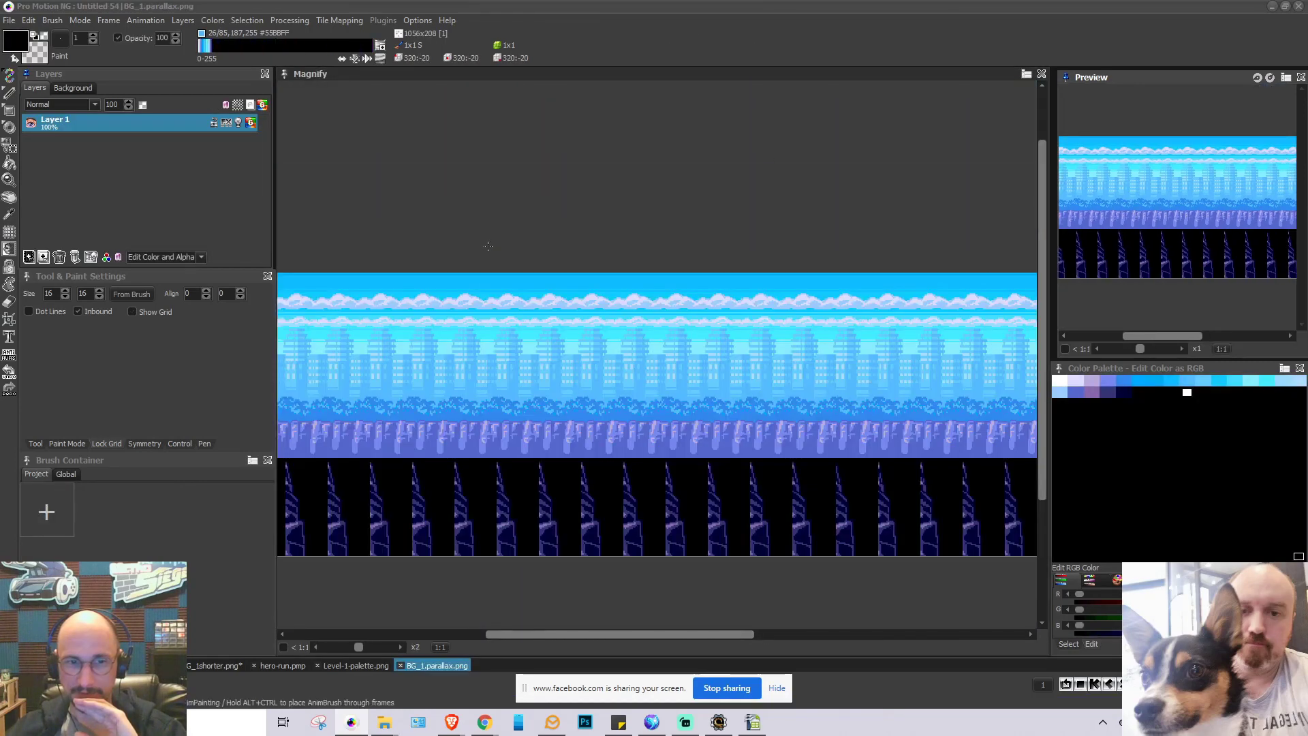
scroll(487, 245, up, 1)
scroll(498, 252, down, 1)
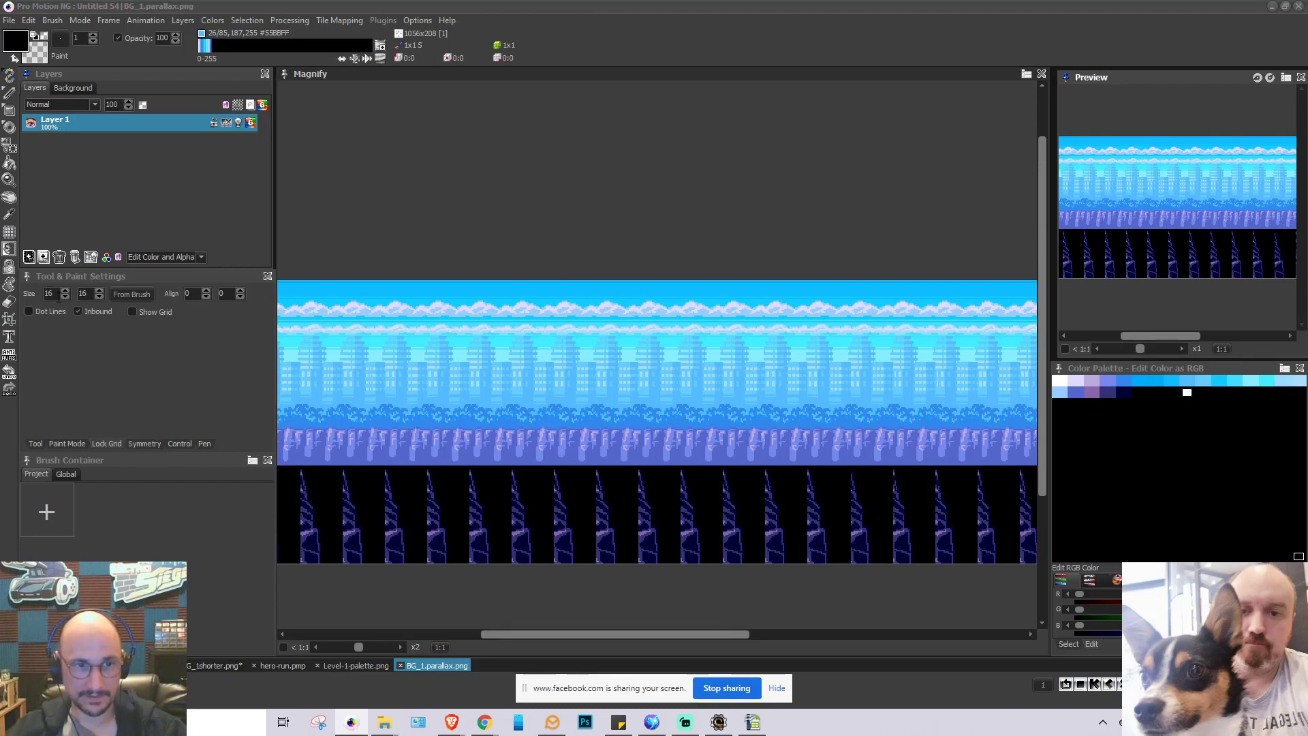
double_click(49, 293)
text(32)
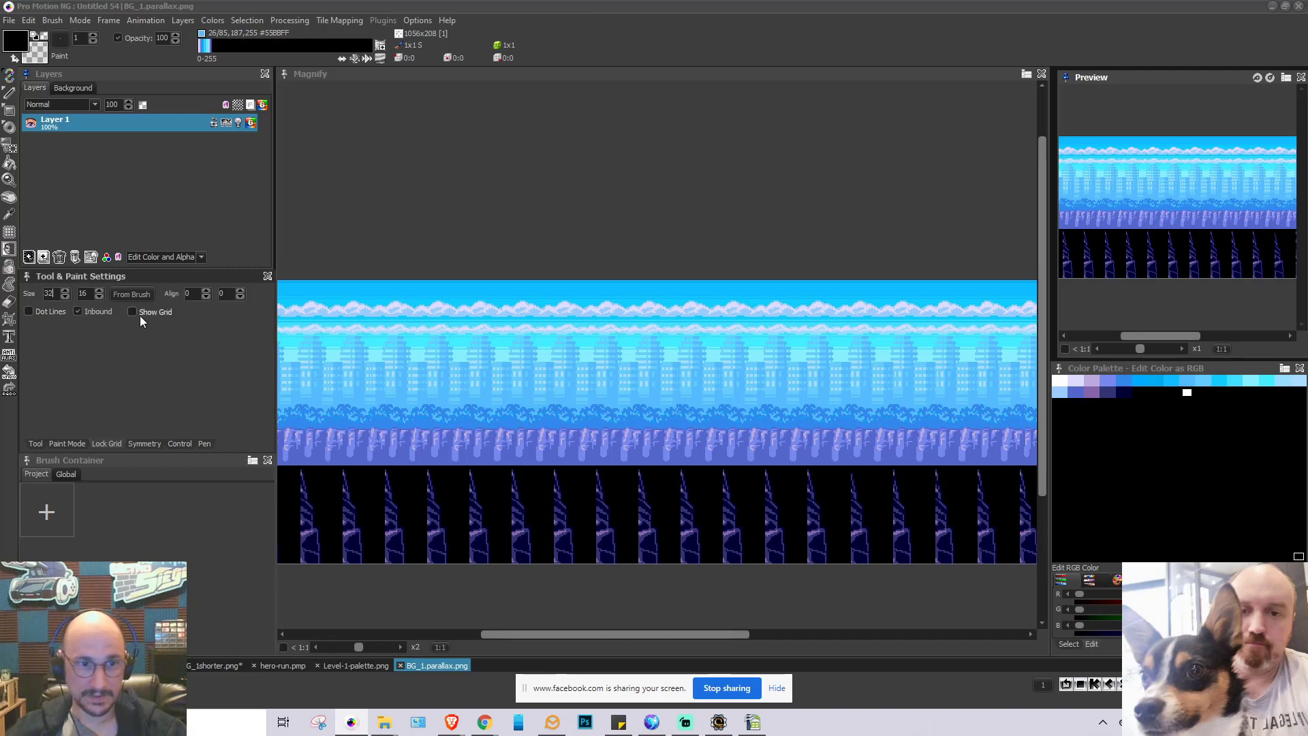
scroll(502, 364, up, 2)
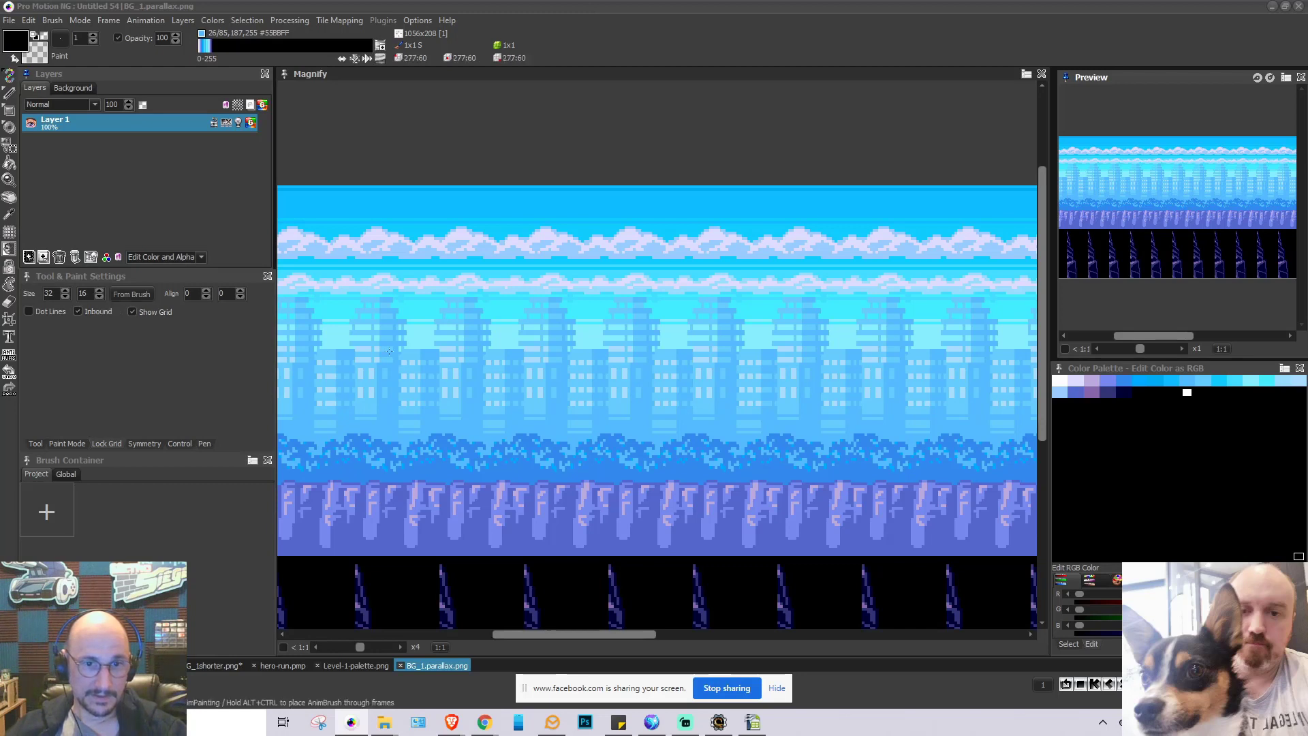
scroll(627, 342, up, 1)
key(g)
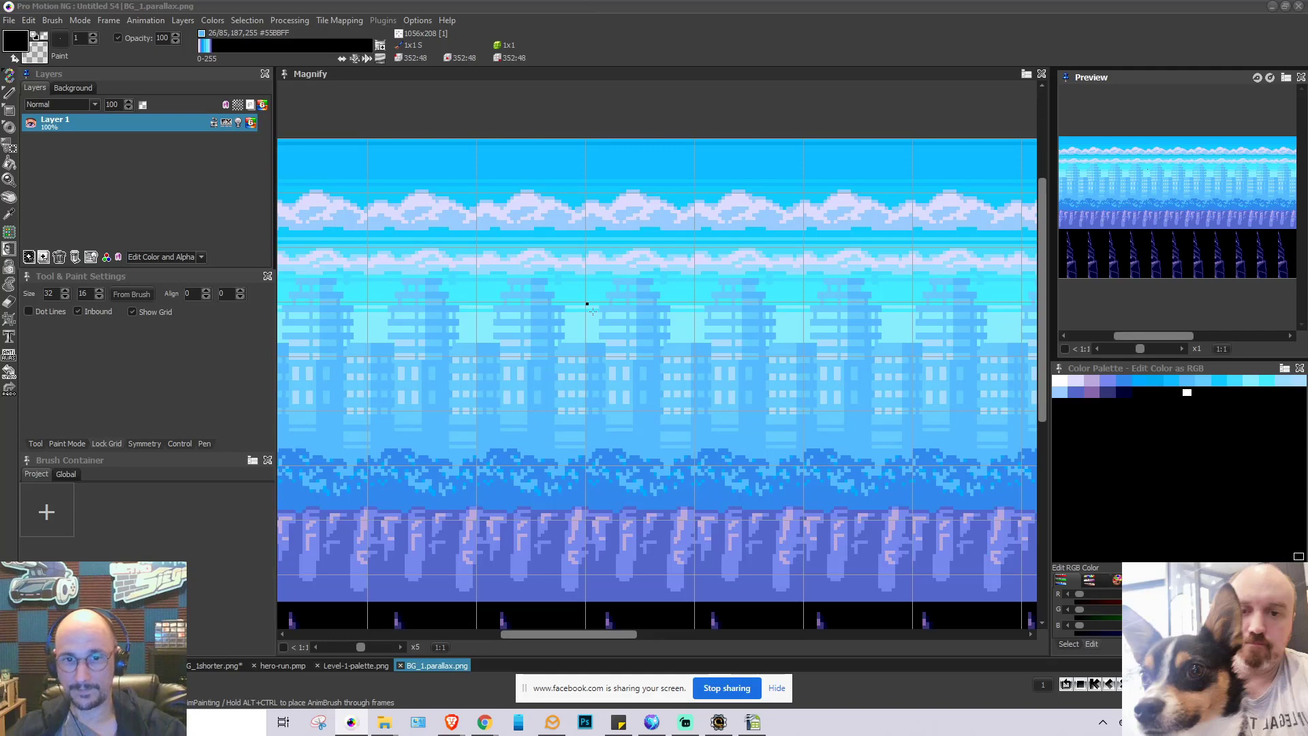
Set the grid cell height to 208 pixels and check the cells against the dark pillar frames across the image
click(82, 293)
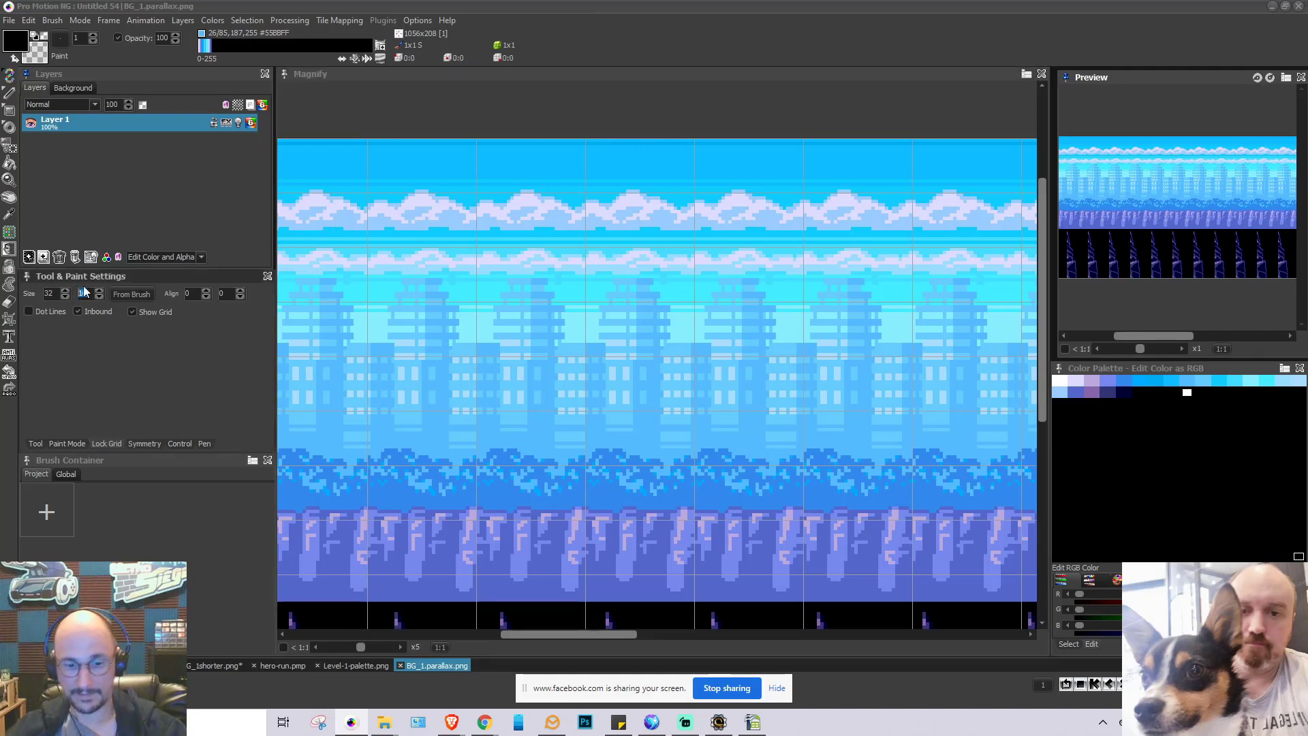
text(208)
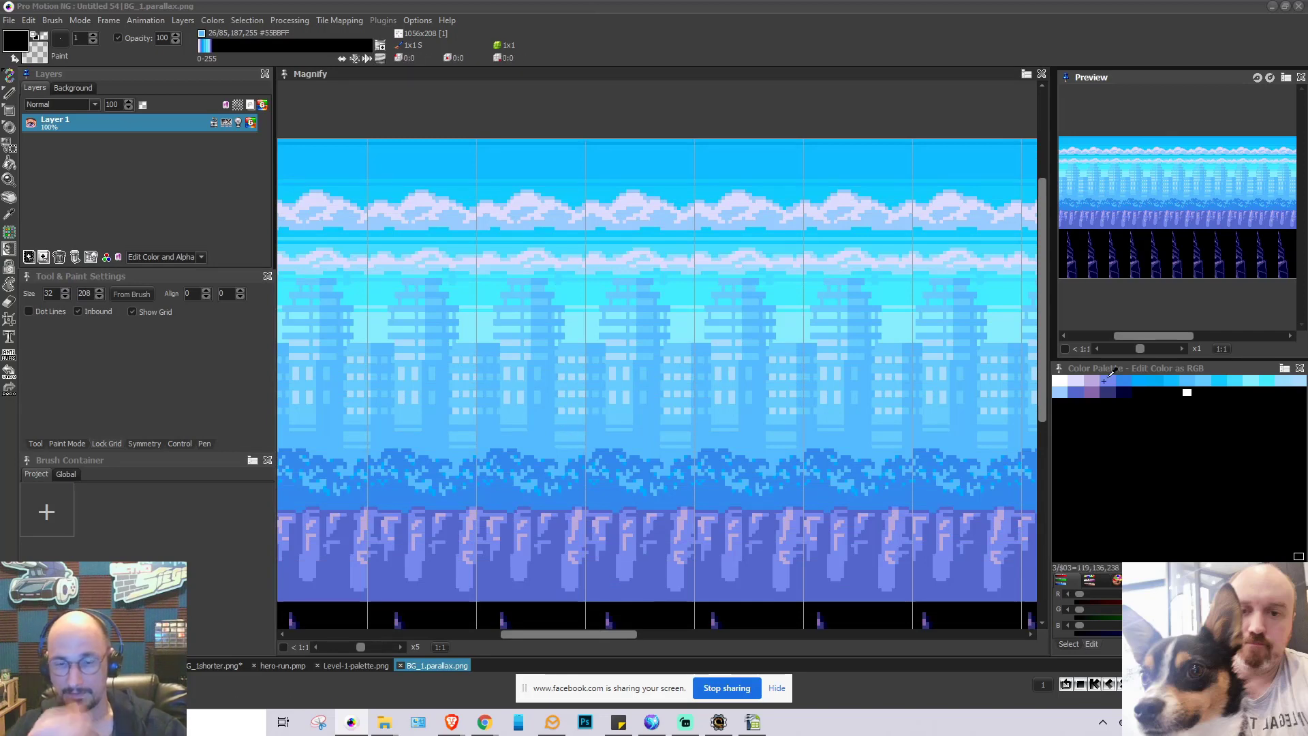
scroll(648, 474, down, 5)
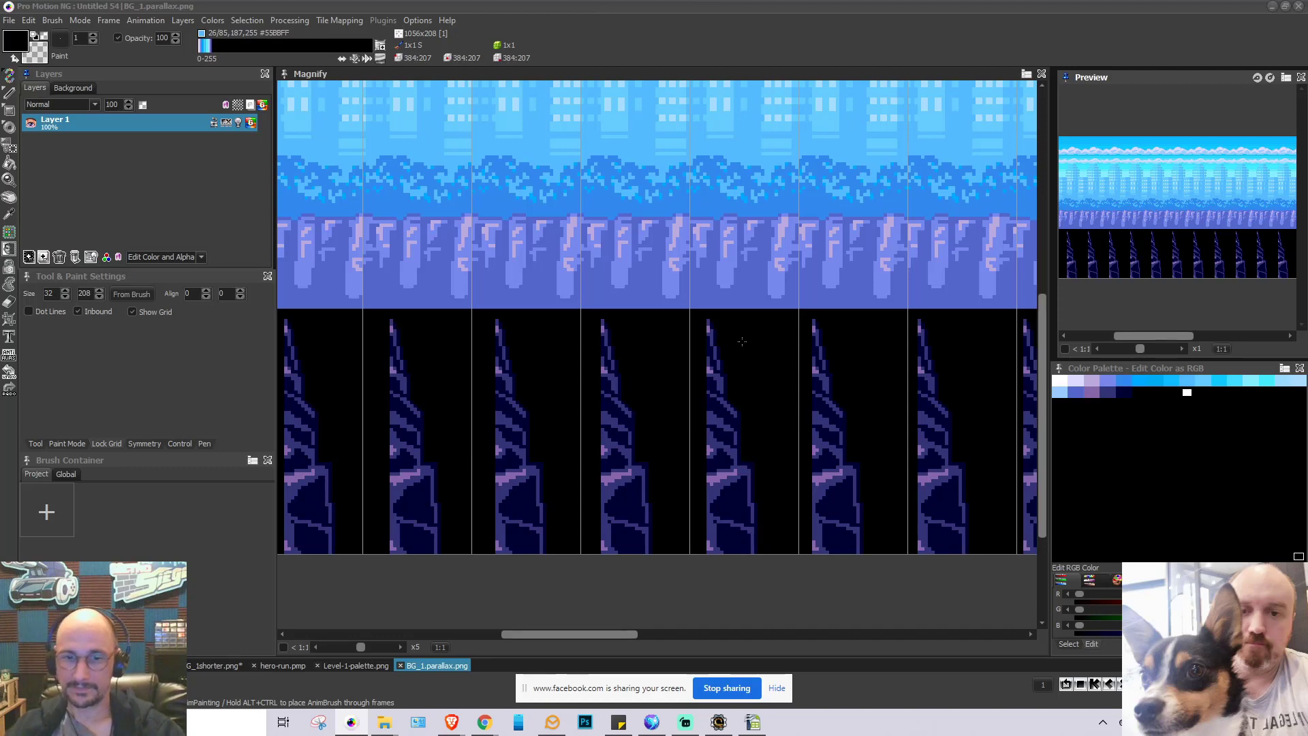
scroll(742, 341, down, 3)
scroll(742, 340, right, 5)
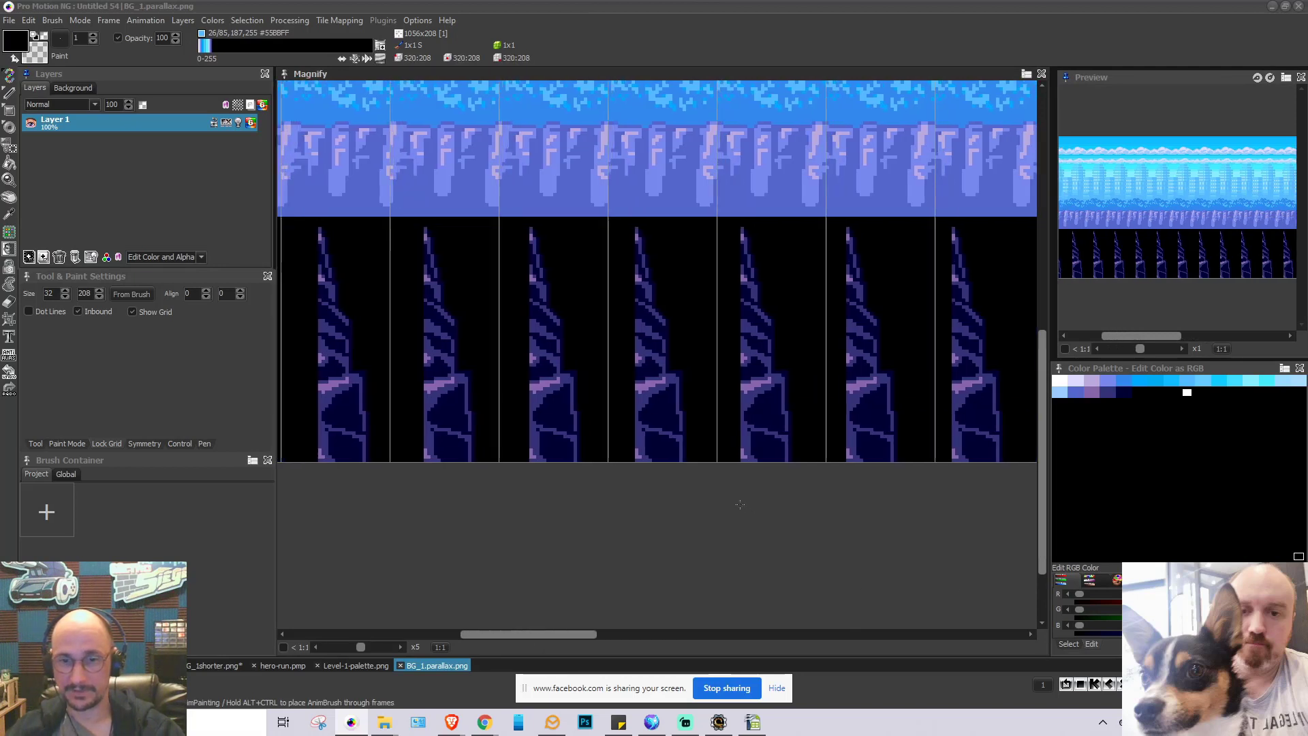
scroll(603, 420, down, 3)
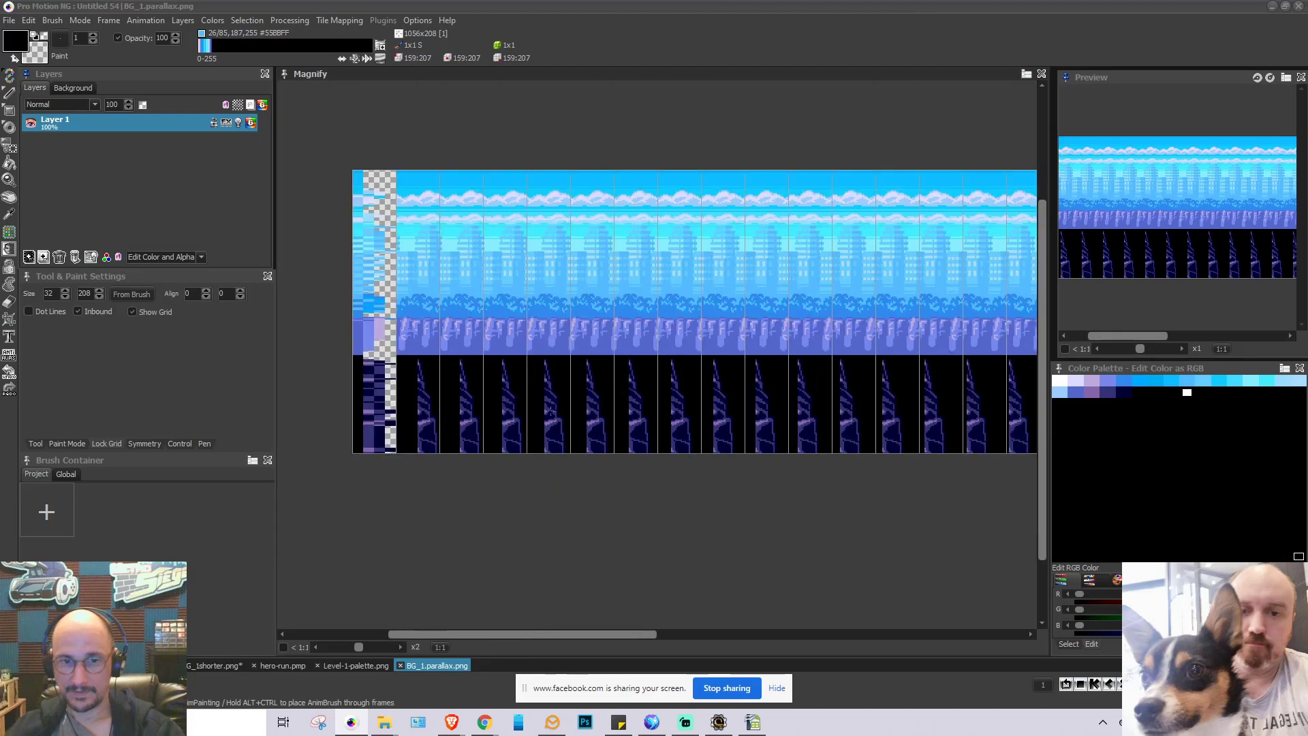
scroll(464, 414, up, 2)
Hide the grid and hand-number the first pillars 1 to 5 in light blue with a size 5 brush, starting a 6
key(plus)
key(plus)
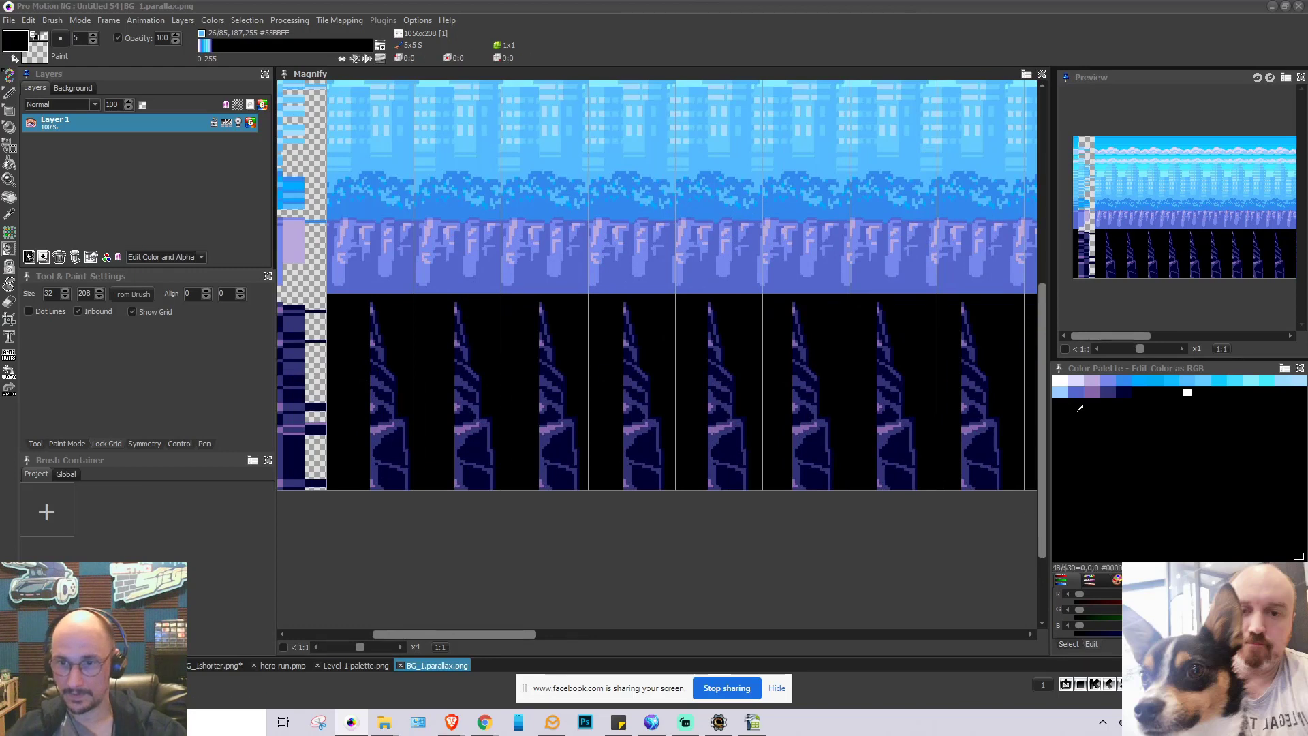
key(g)
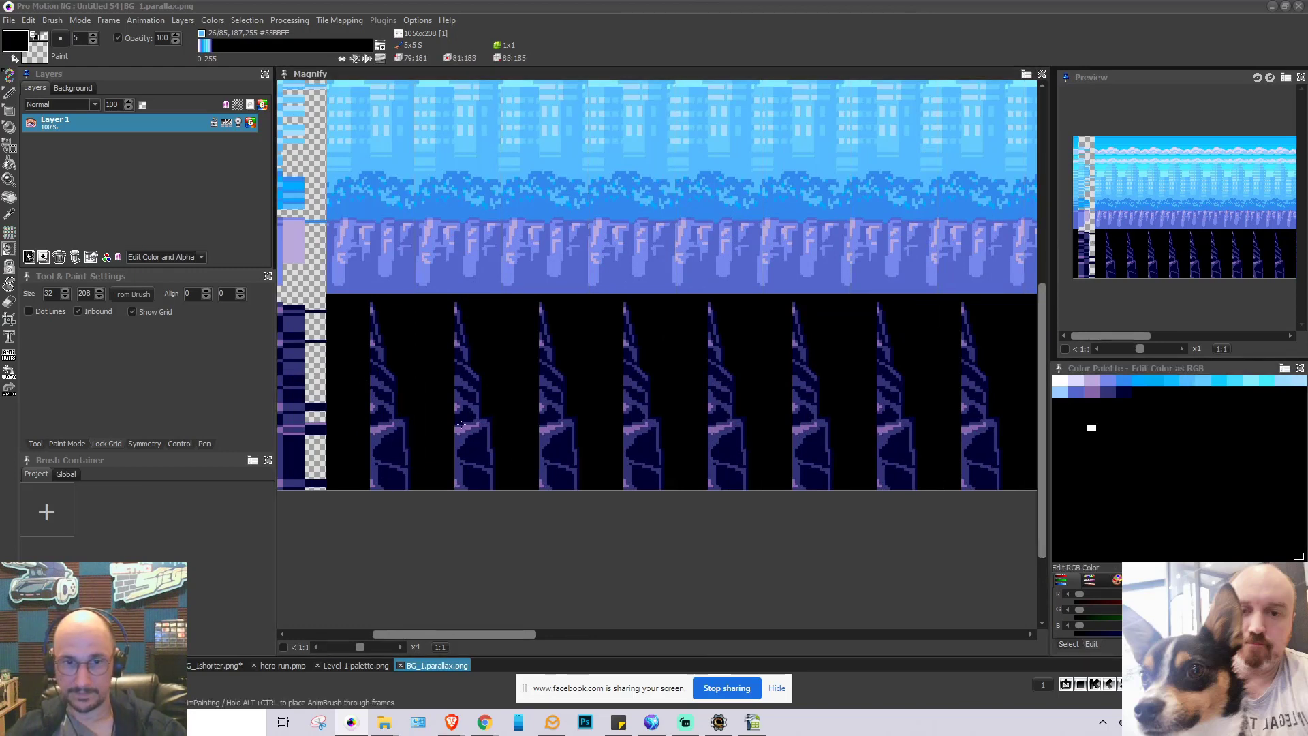
click(1171, 380)
drag(391, 363, 387, 417)
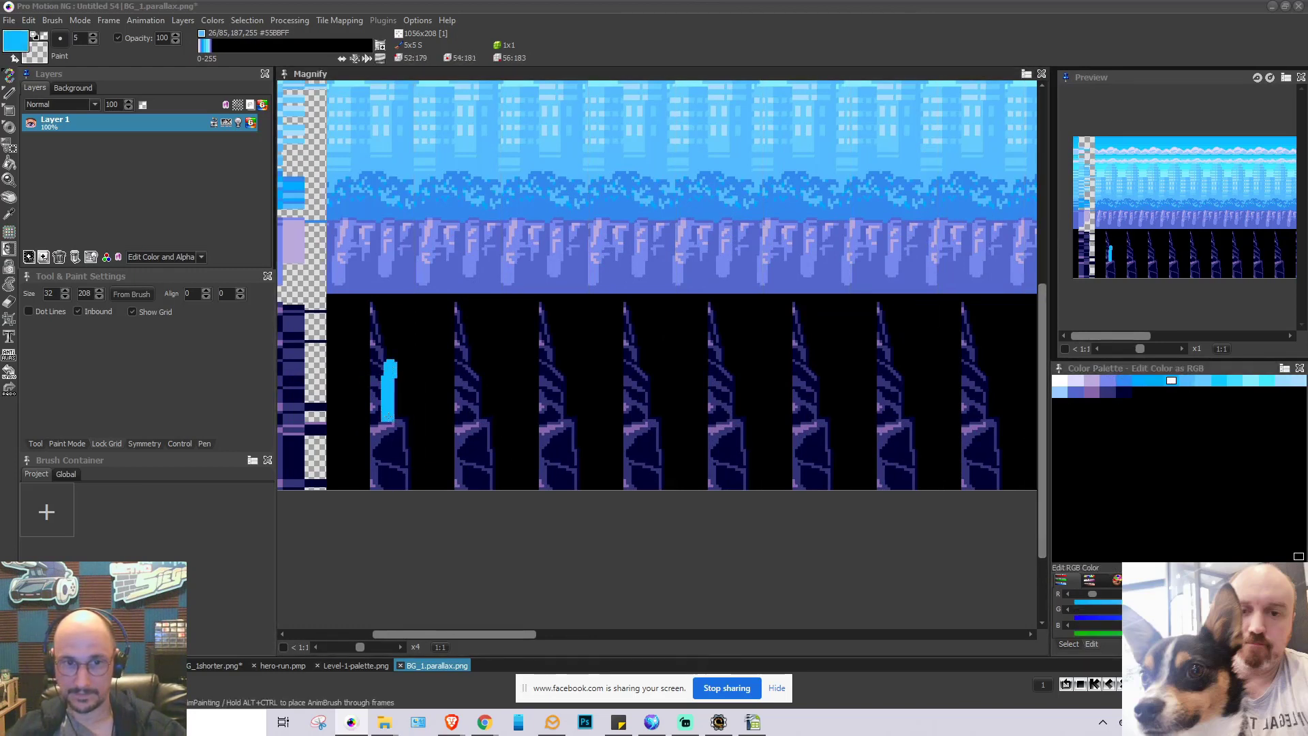
drag(461, 378, 520, 418)
mouse_move(553, 372)
mouse_down()
mouse_move(566, 371)
mouse_move(571, 435)
mouse_up()
mouse_move(626, 380)
mouse_down()
mouse_move(641, 412)
mouse_move(668, 404)
mouse_up()
drag(665, 377, 653, 433)
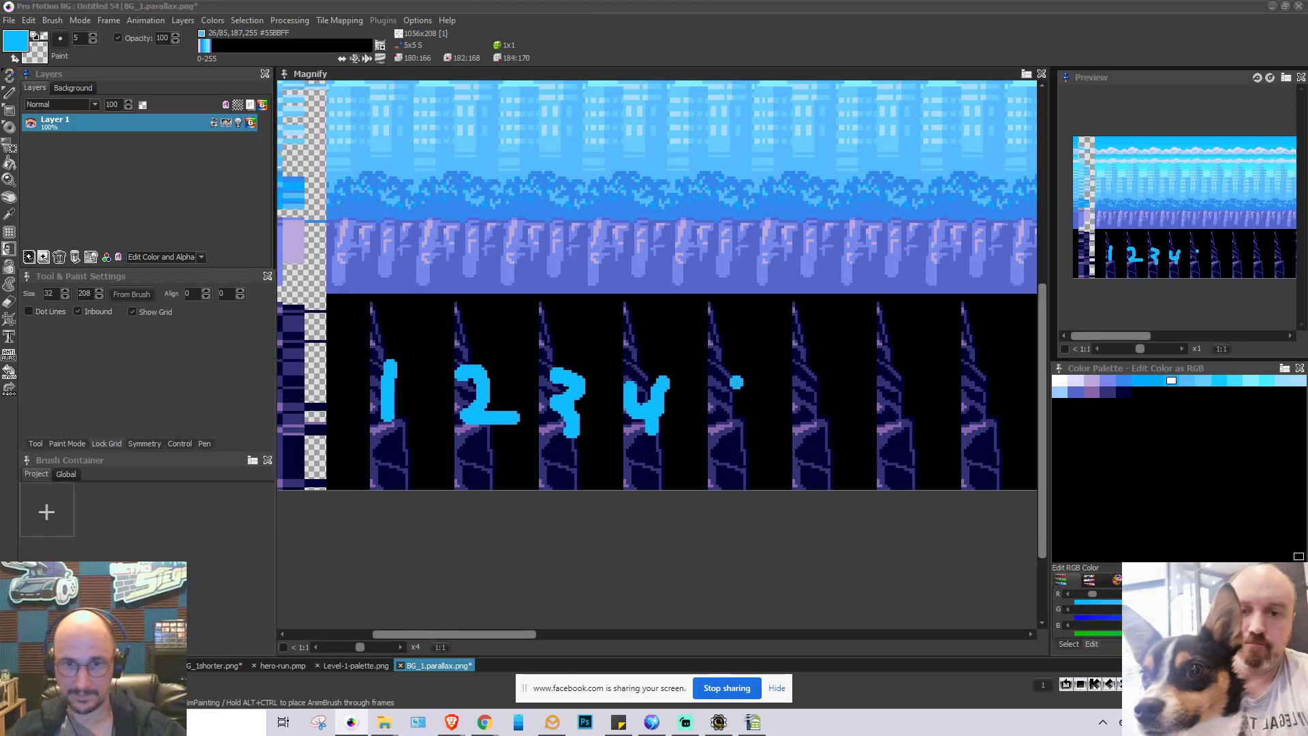
drag(739, 376, 732, 436)
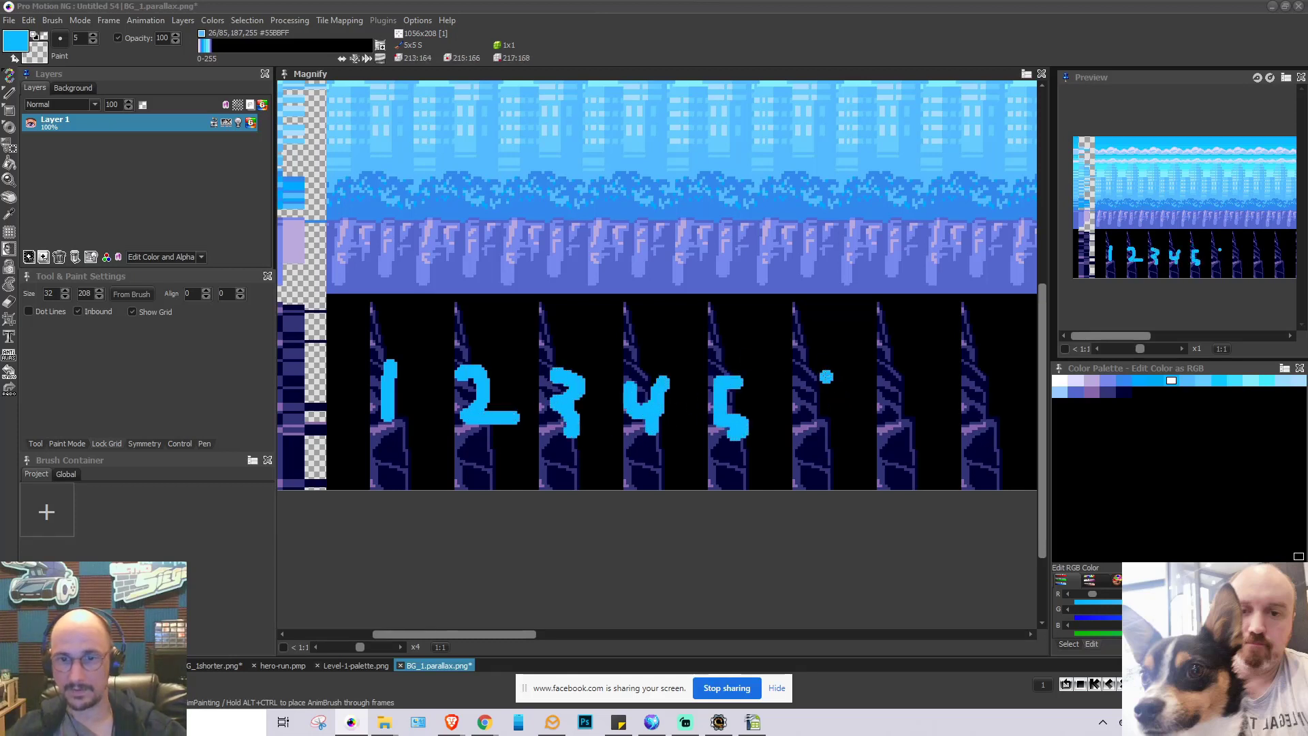
mouse_move(821, 377)
mouse_down()
mouse_move(781, 398)
mouse_move(824, 429)
mouse_up()
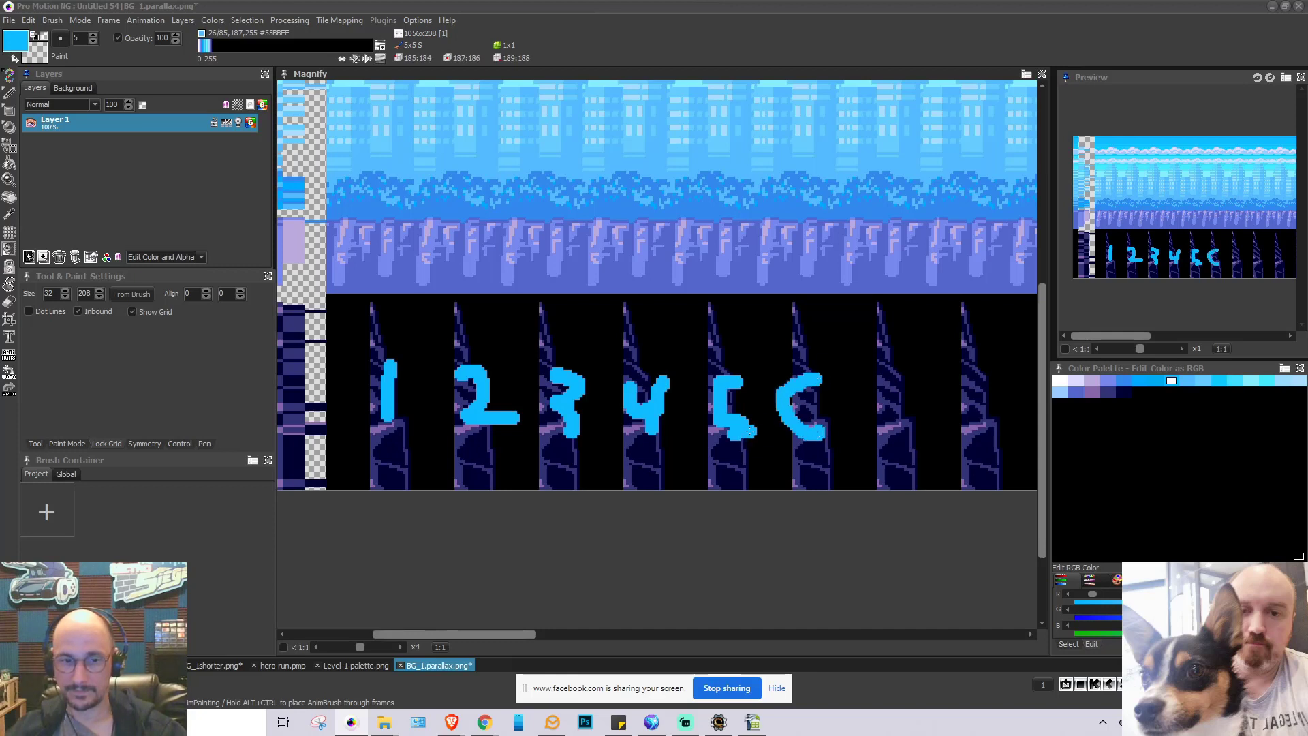
Undo all the light blue numbers painted over the pillars in BG_1.parallax.png
key(ctrl+z)
key(ctrl+z)
key(ctrl+z)
key(ctrl+z)
key(ctrl+z)
key(ctrl+z)
key(ctrl+z)
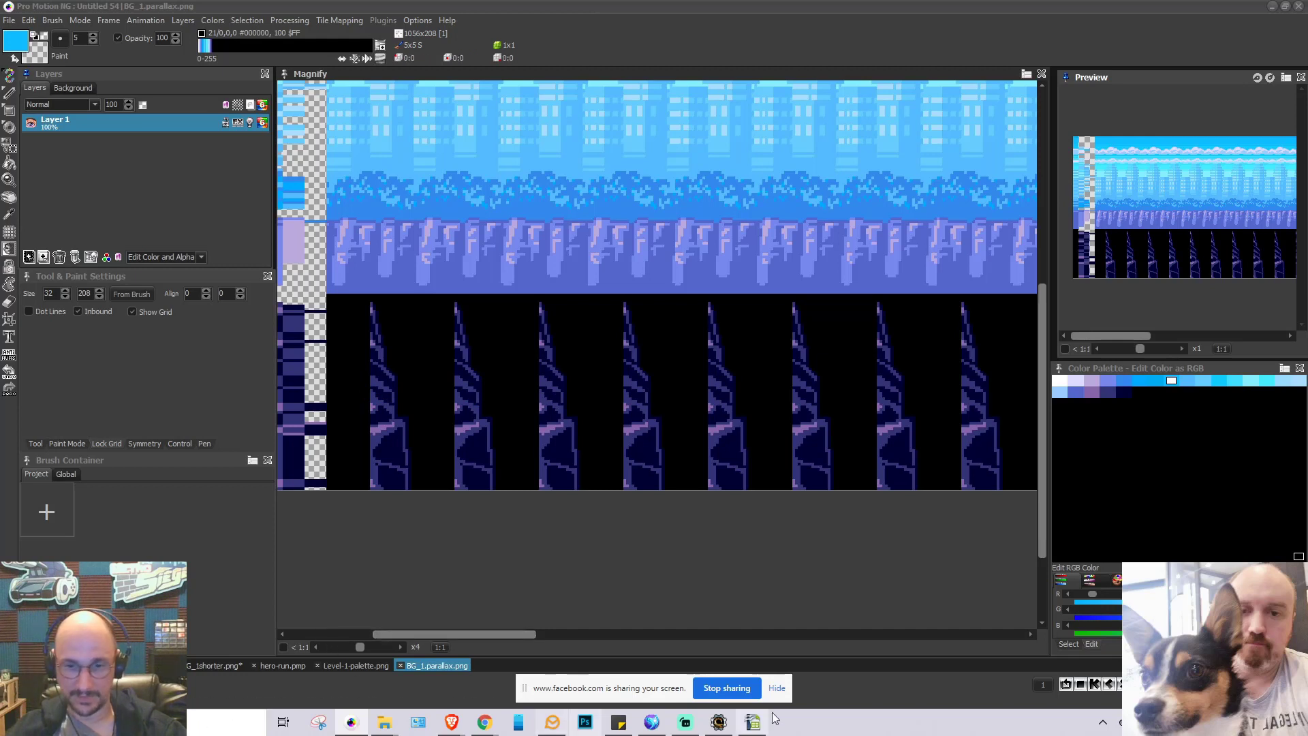
Return to map_1.parallax.csv in OpenOffice Calc and select the CloudAnimLeft value in I2 to review the cloud animation columns
click(752, 722)
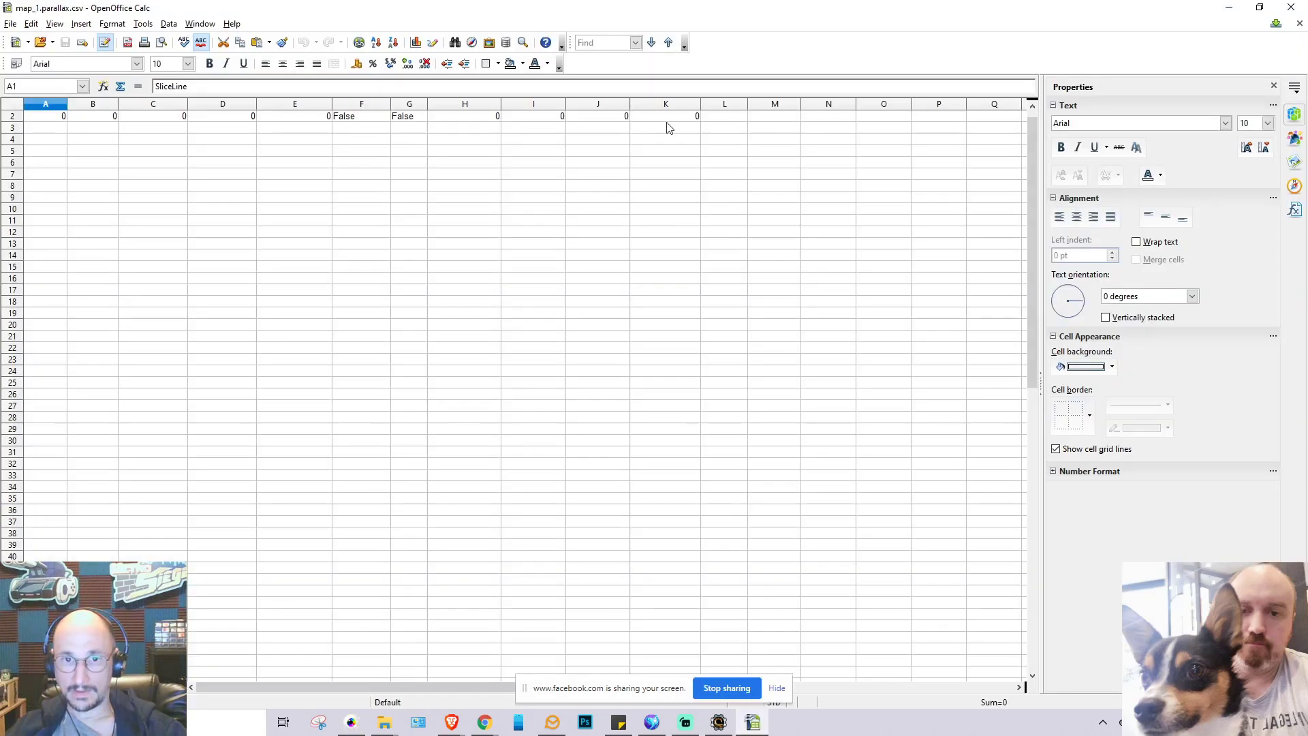
scroll(409, 286, up, 1)
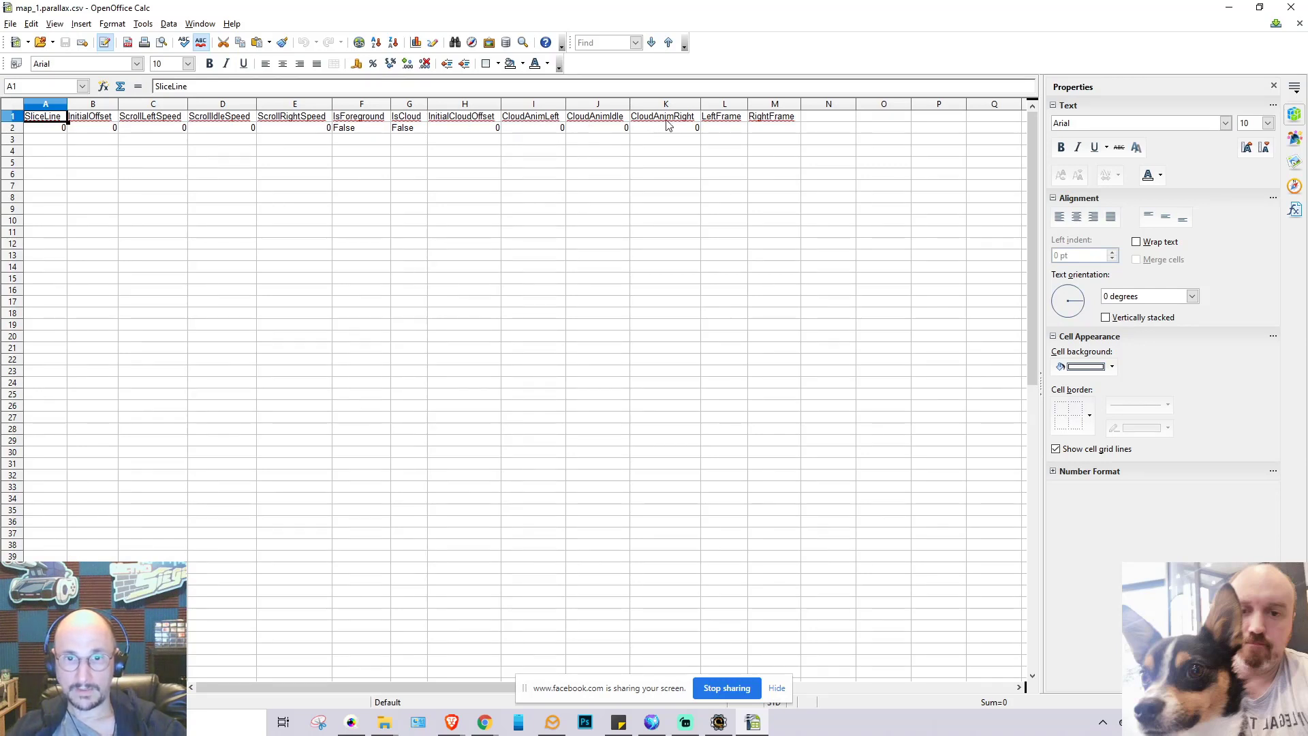
click(549, 128)
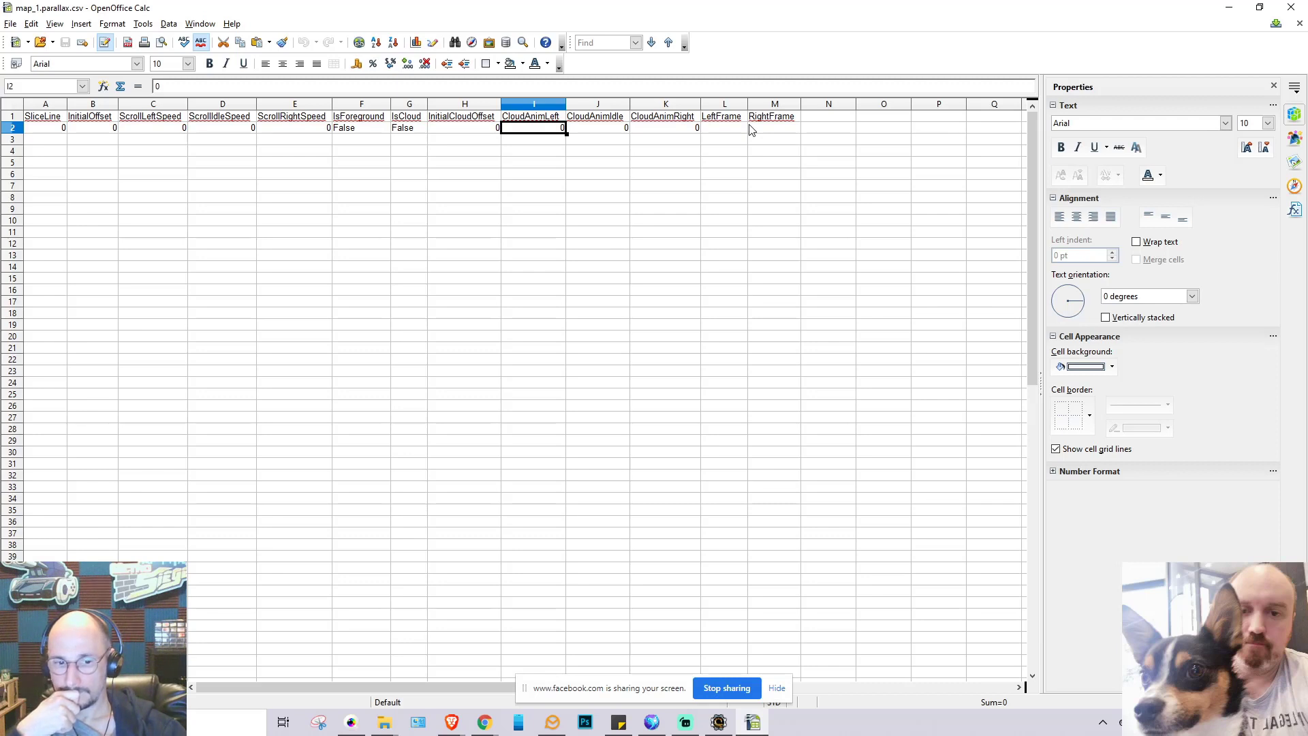
In File Explorer, browse from scorpionGame to the amigo demo project's maps folder and find its parallax images
click(386, 725)
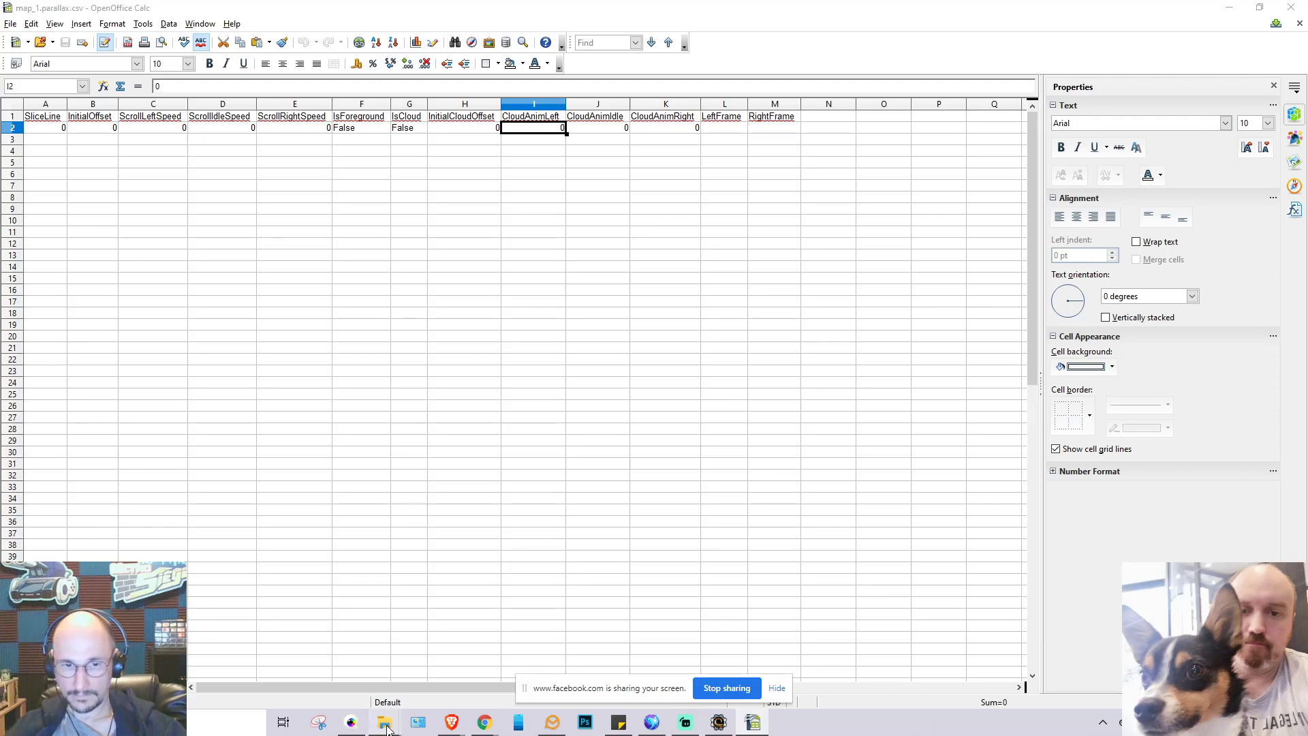
click(444, 658)
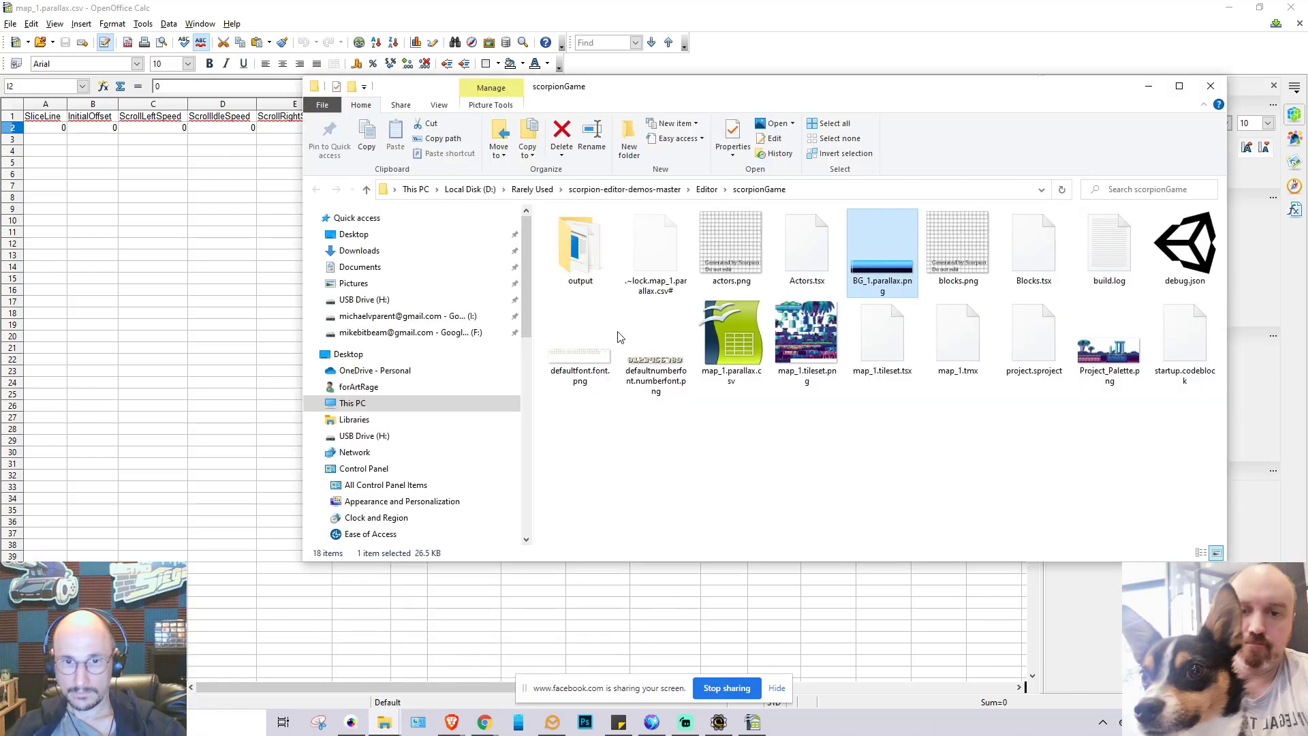
click(651, 190)
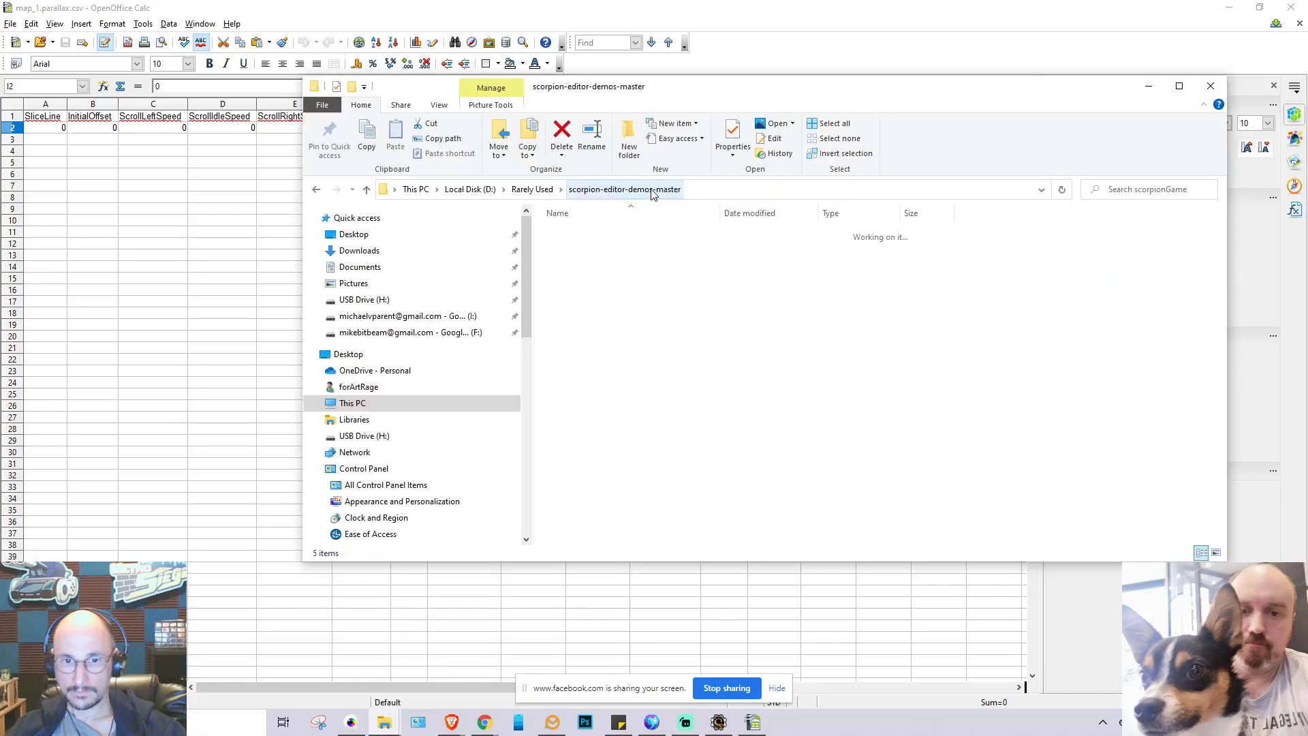
double_click(582, 234)
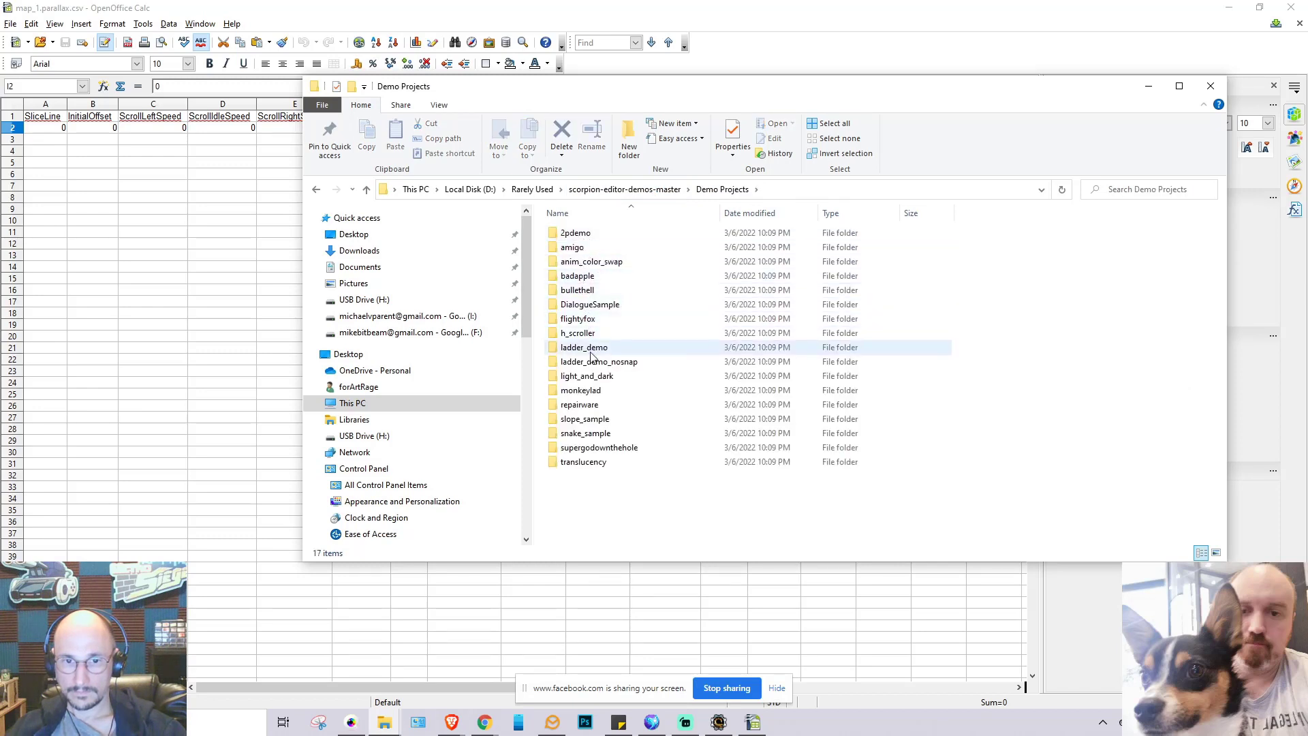
double_click(586, 249)
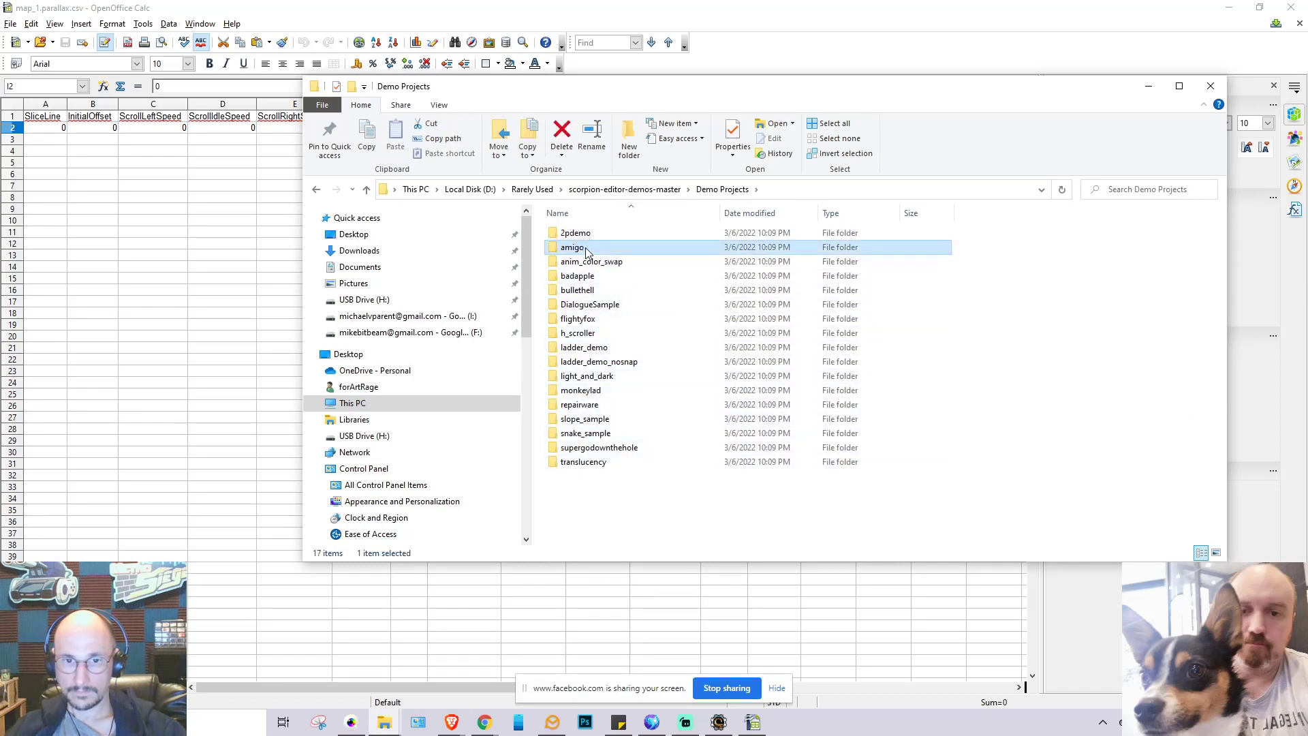
scroll(853, 292, down, 3)
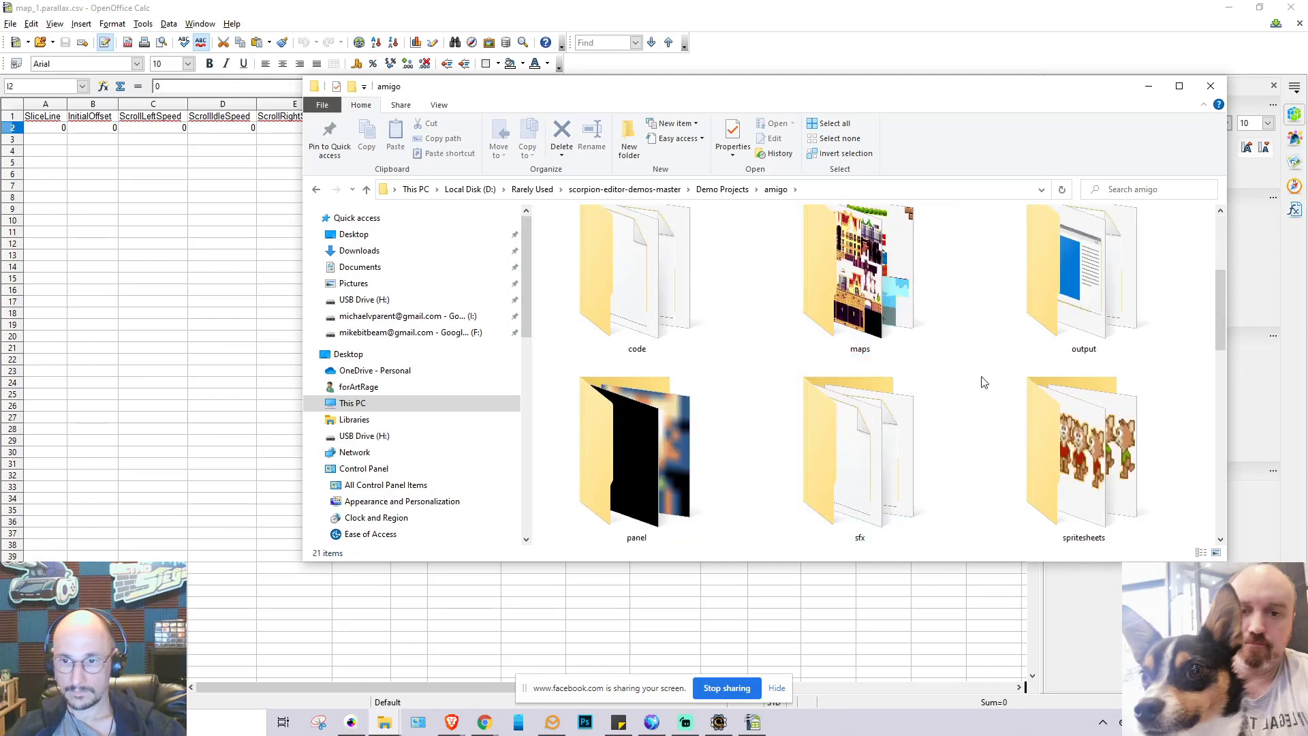
double_click(872, 291)
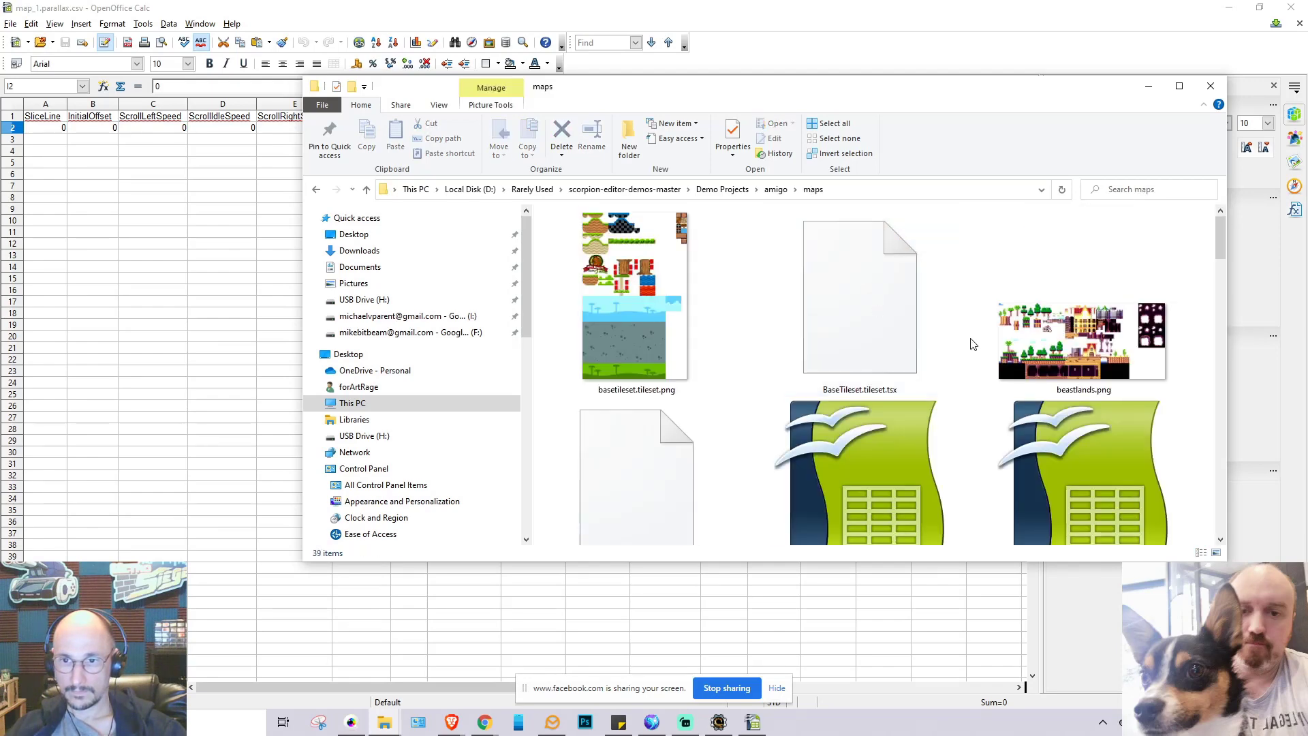
scroll(875, 327, down, 10)
scroll(882, 370, down, 3)
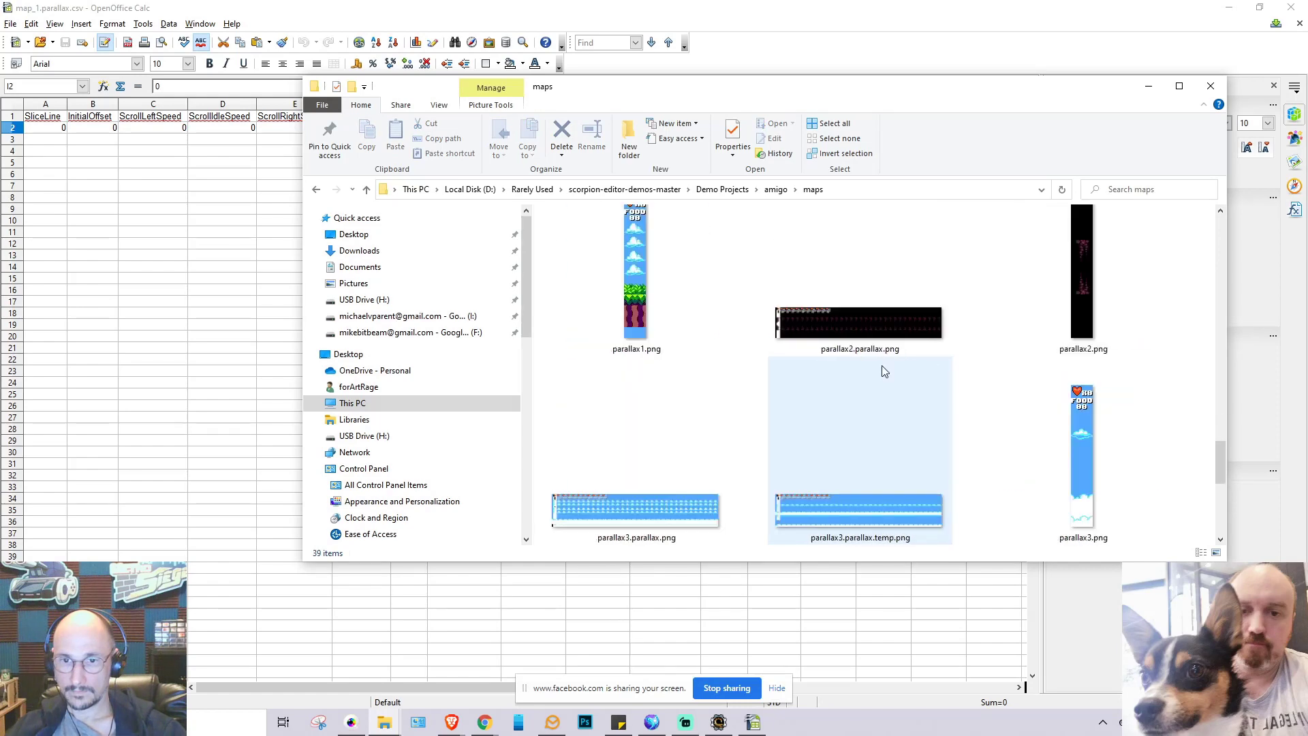
Open parallax1.png in Pro Motion NG, examine its HUD, cloud and ground strips, and close it to return to the maps folder
click(641, 253)
drag(640, 252, 565, 293)
click(640, 426)
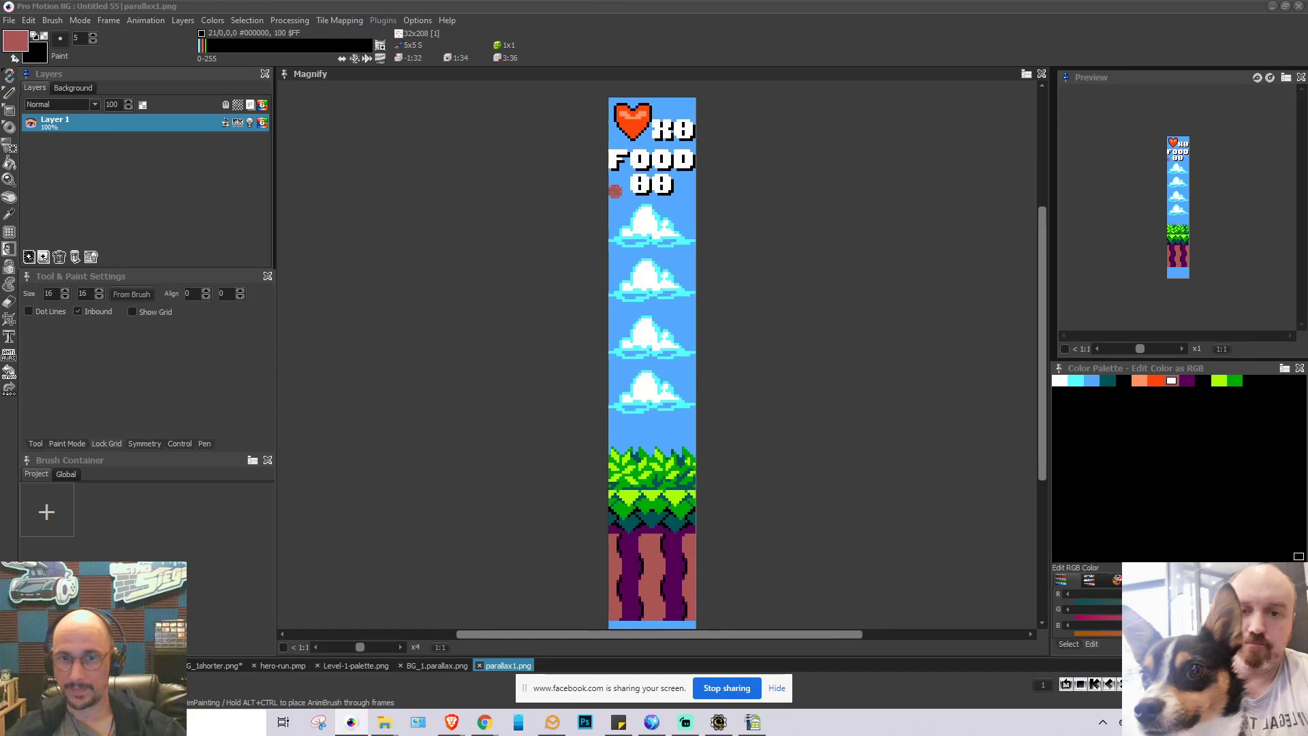
scroll(620, 243, down, 1)
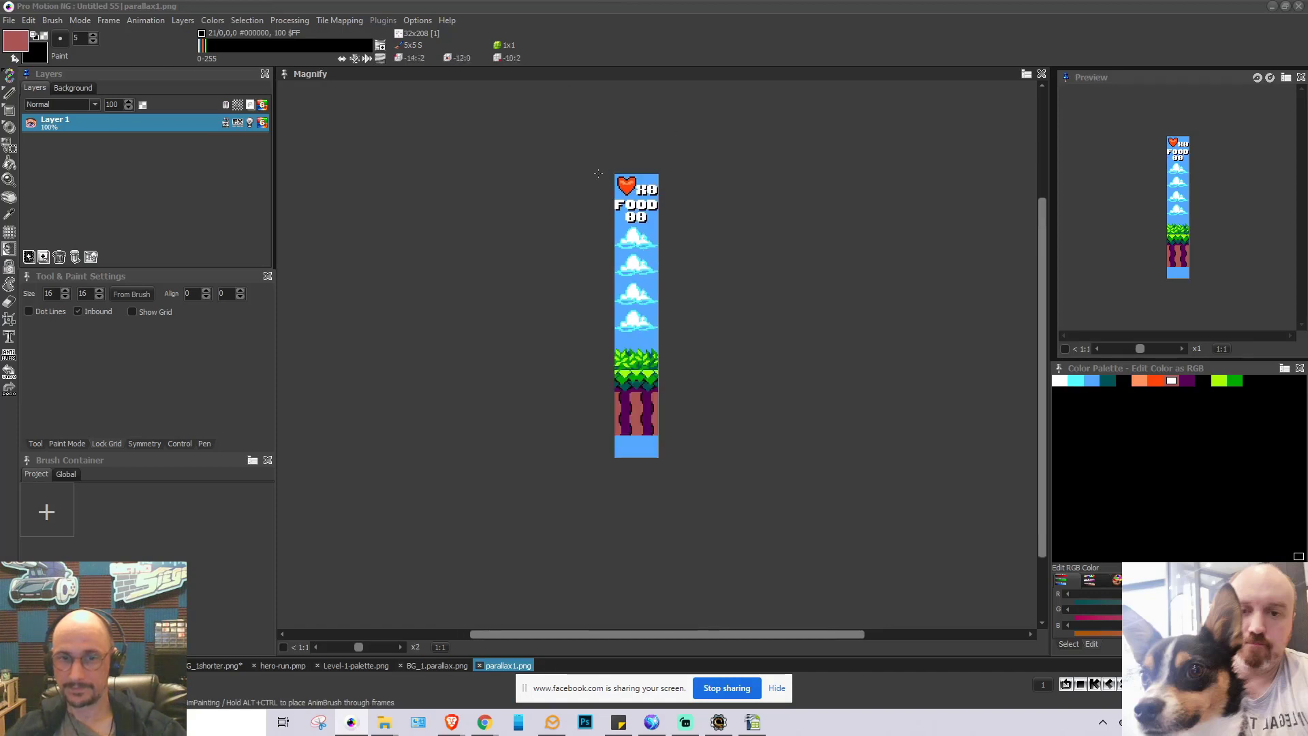
scroll(623, 257, up, 5)
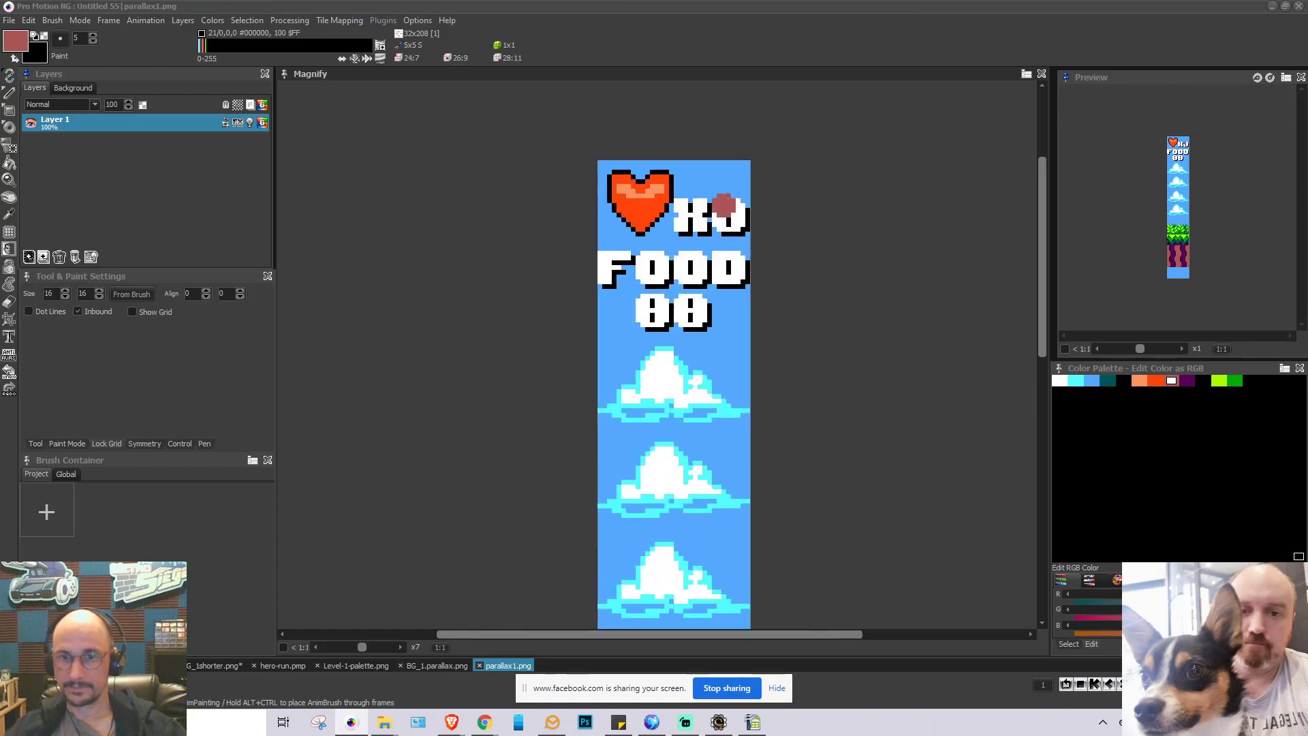
click(1041, 73)
click(1271, 5)
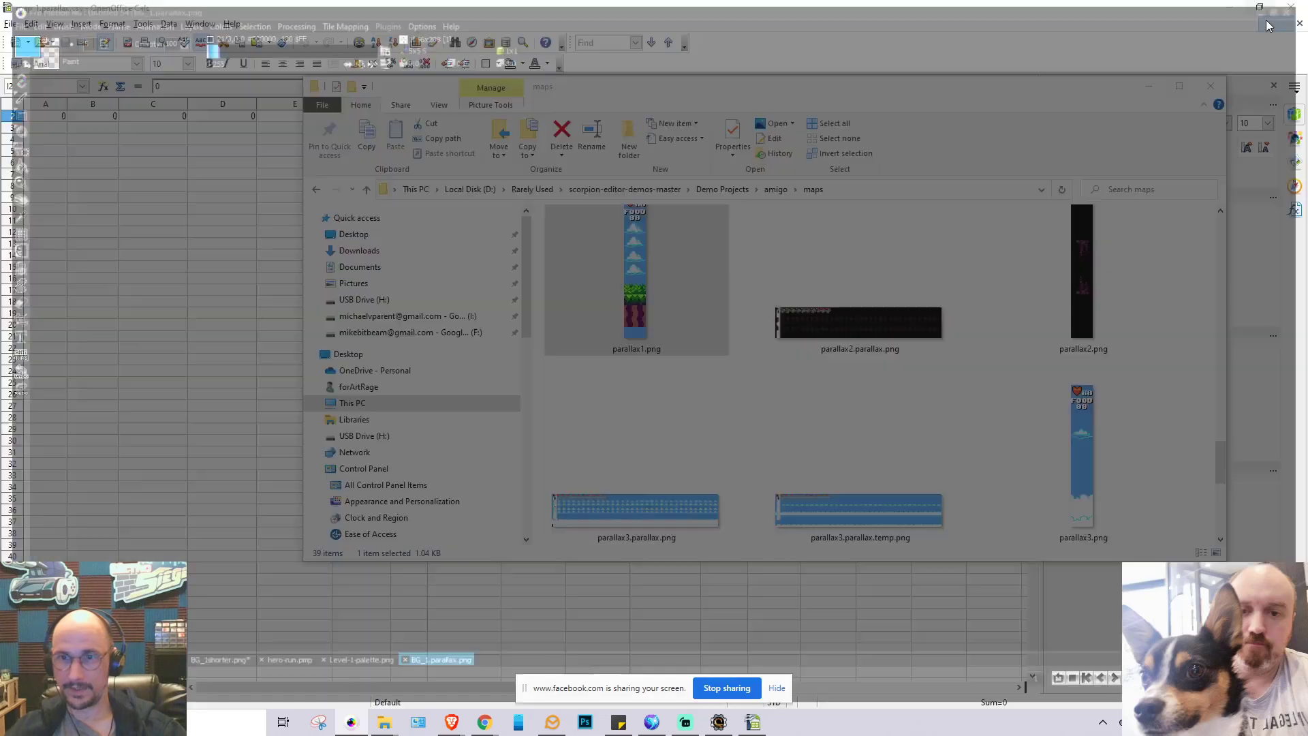
Open parallax3.parallax.temp.png in Pro Motion NG to examine its cloud layers, and return to the maps folder
scroll(829, 347, down, 1)
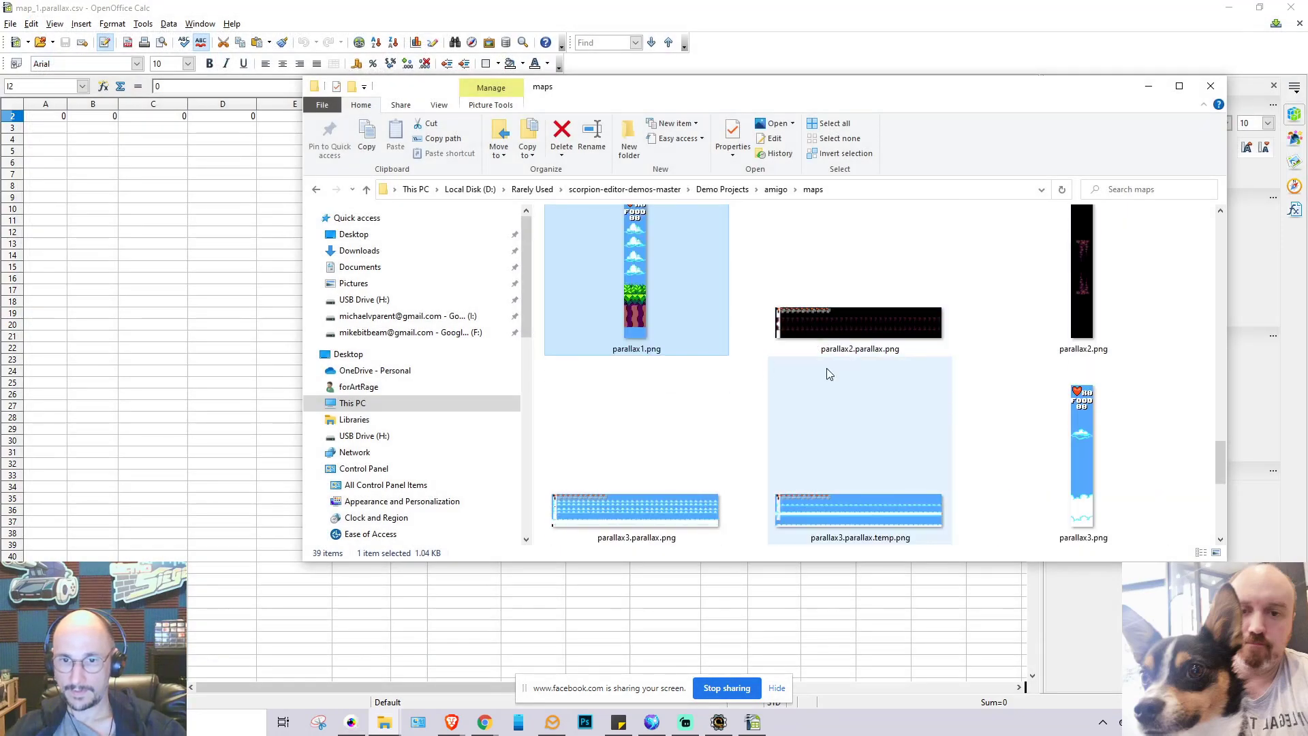
click(810, 515)
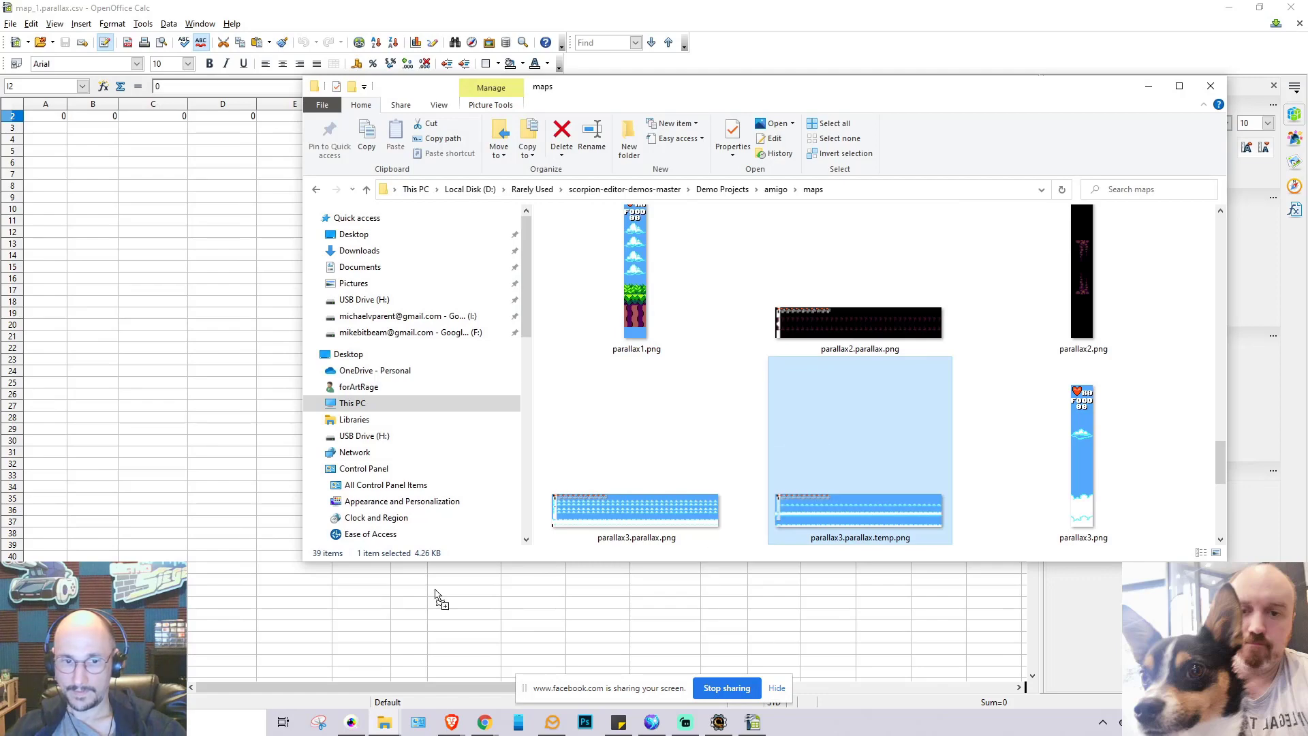
click(351, 722)
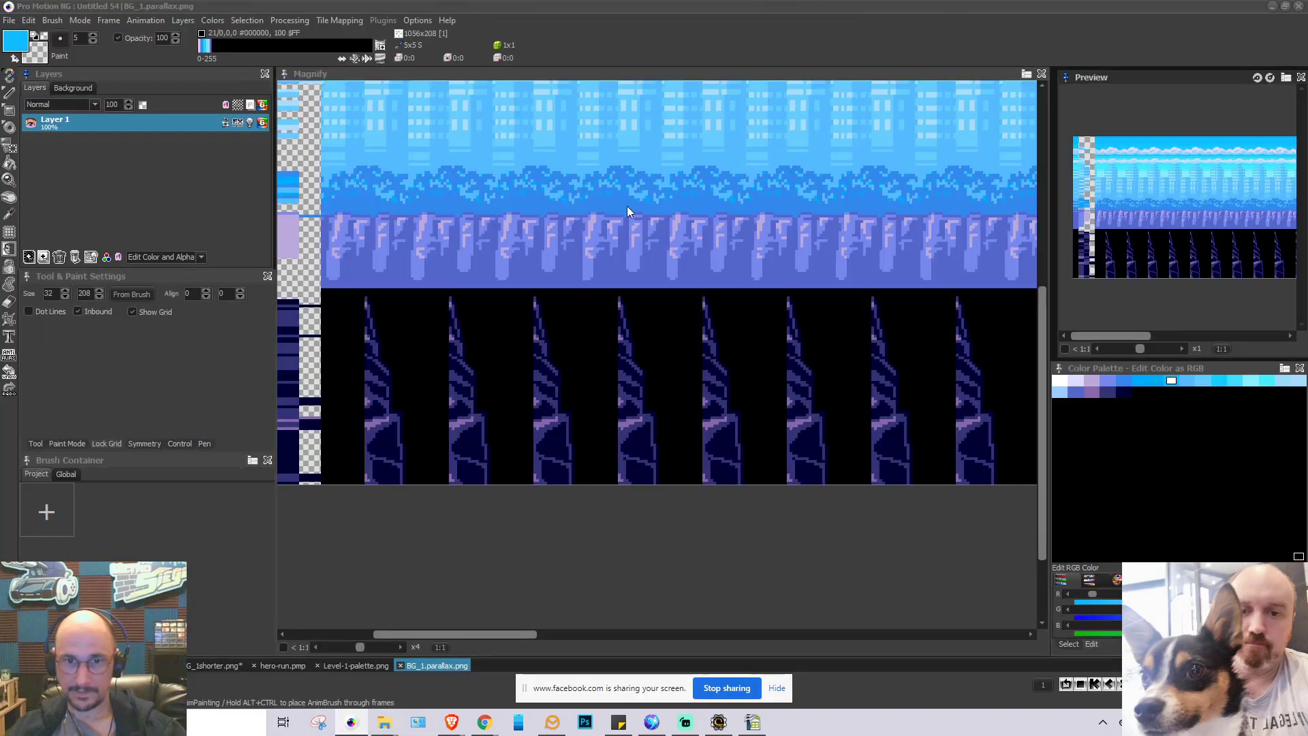
click(621, 424)
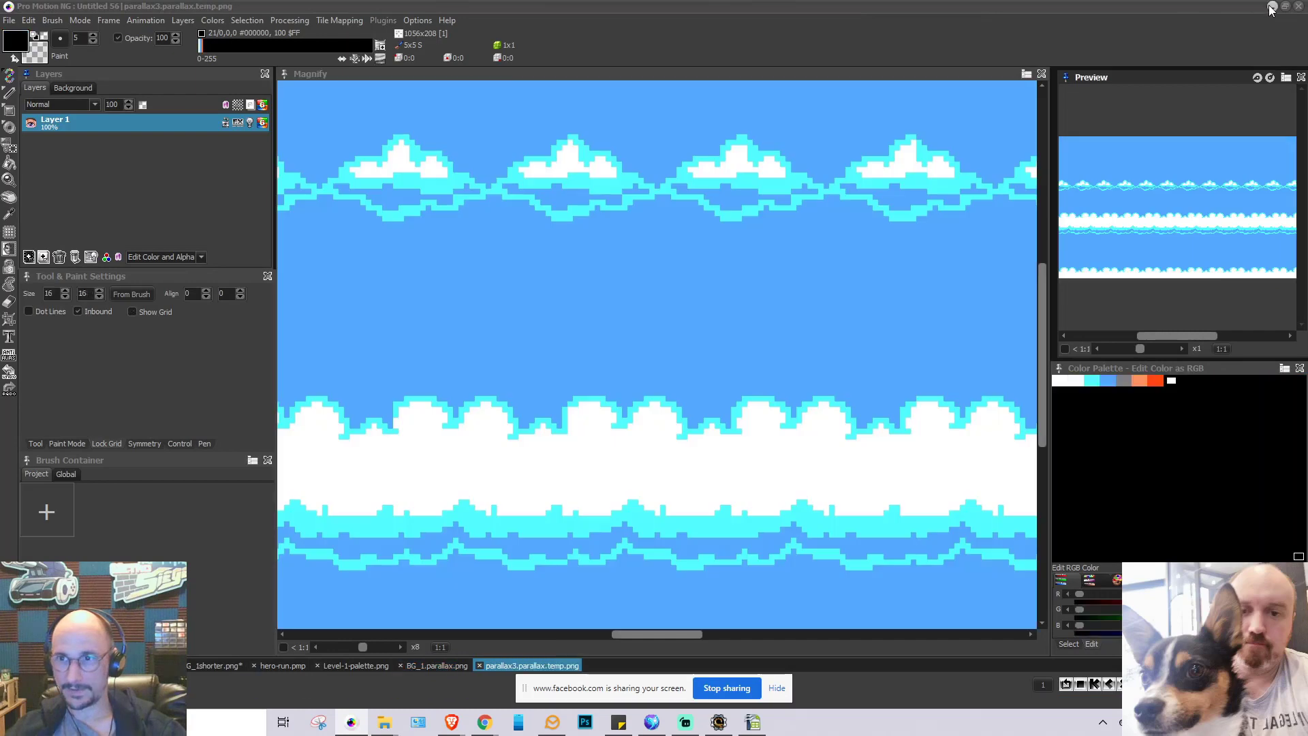
click(1272, 6)
Open parallax3.parallax.png in Pro Motion NG with 256-colour nearest-colour quantization and examine its numbered heart and food frames and repeated clouds
scroll(826, 457, down, 2)
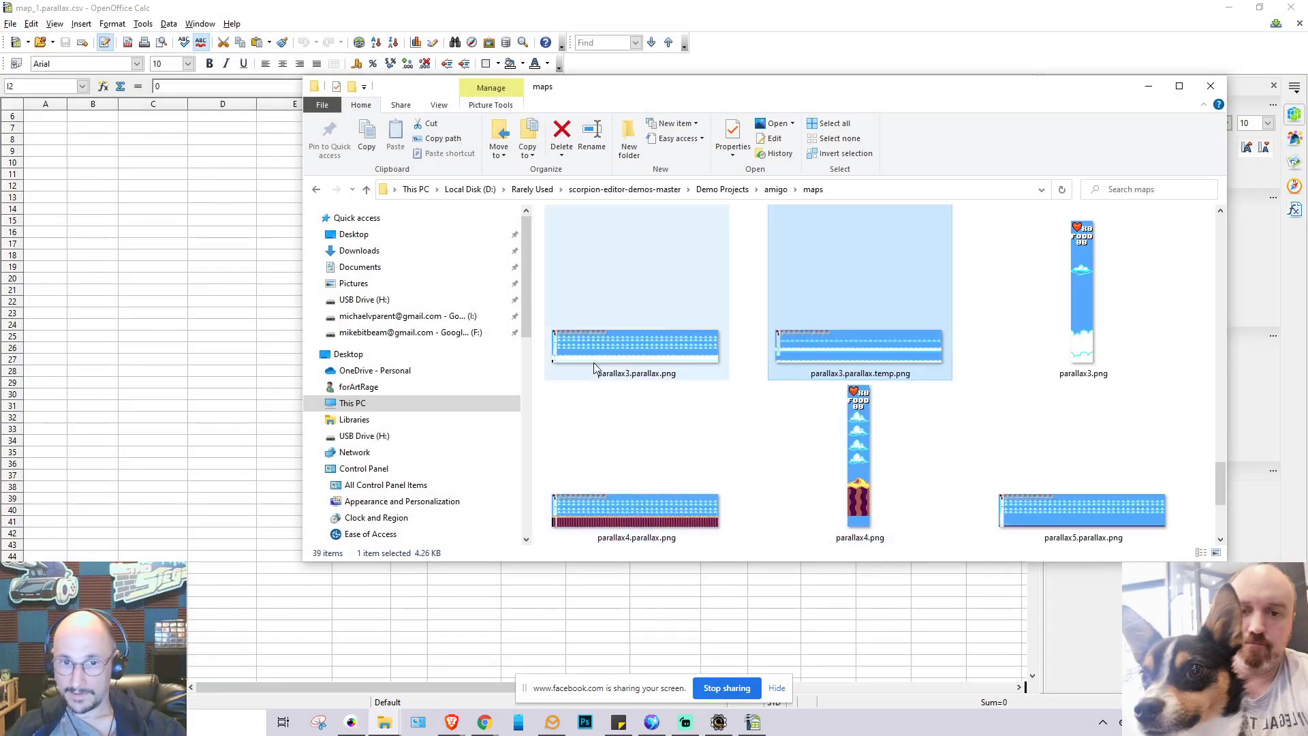
drag(594, 363, 647, 352)
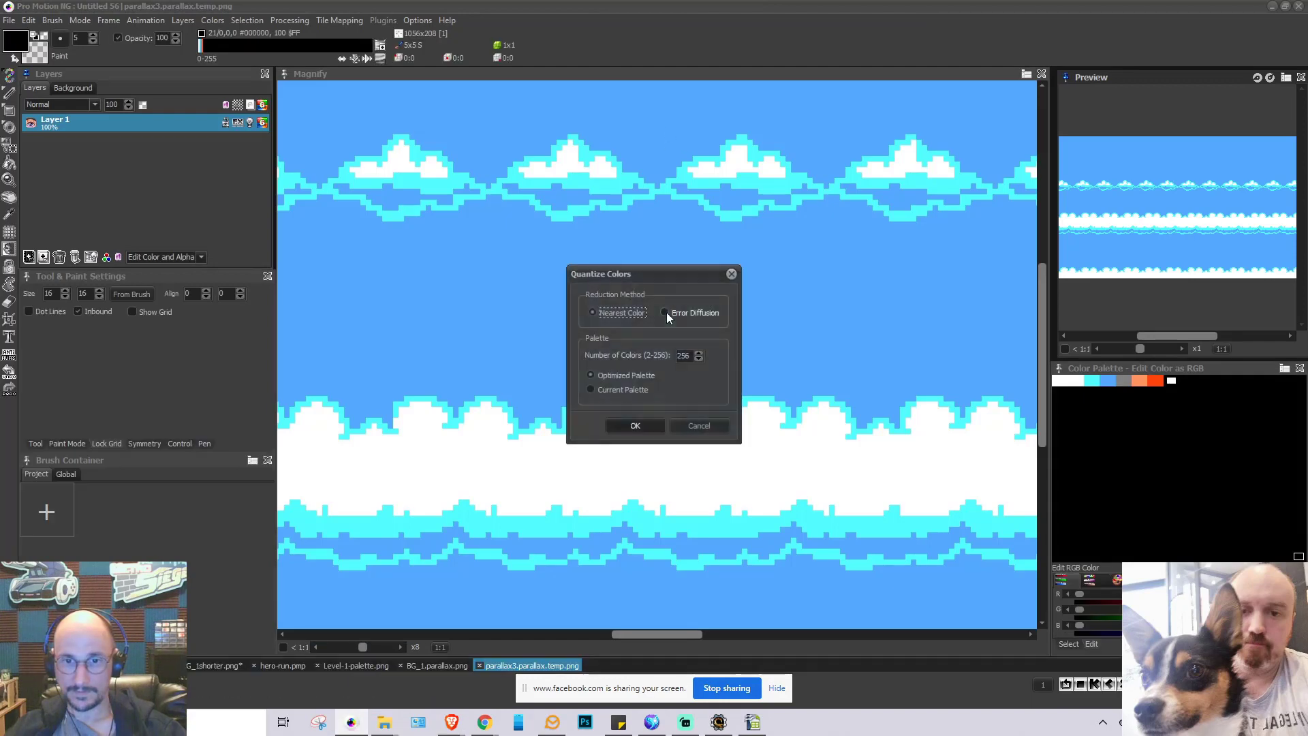
click(634, 426)
scroll(636, 394, down, 4)
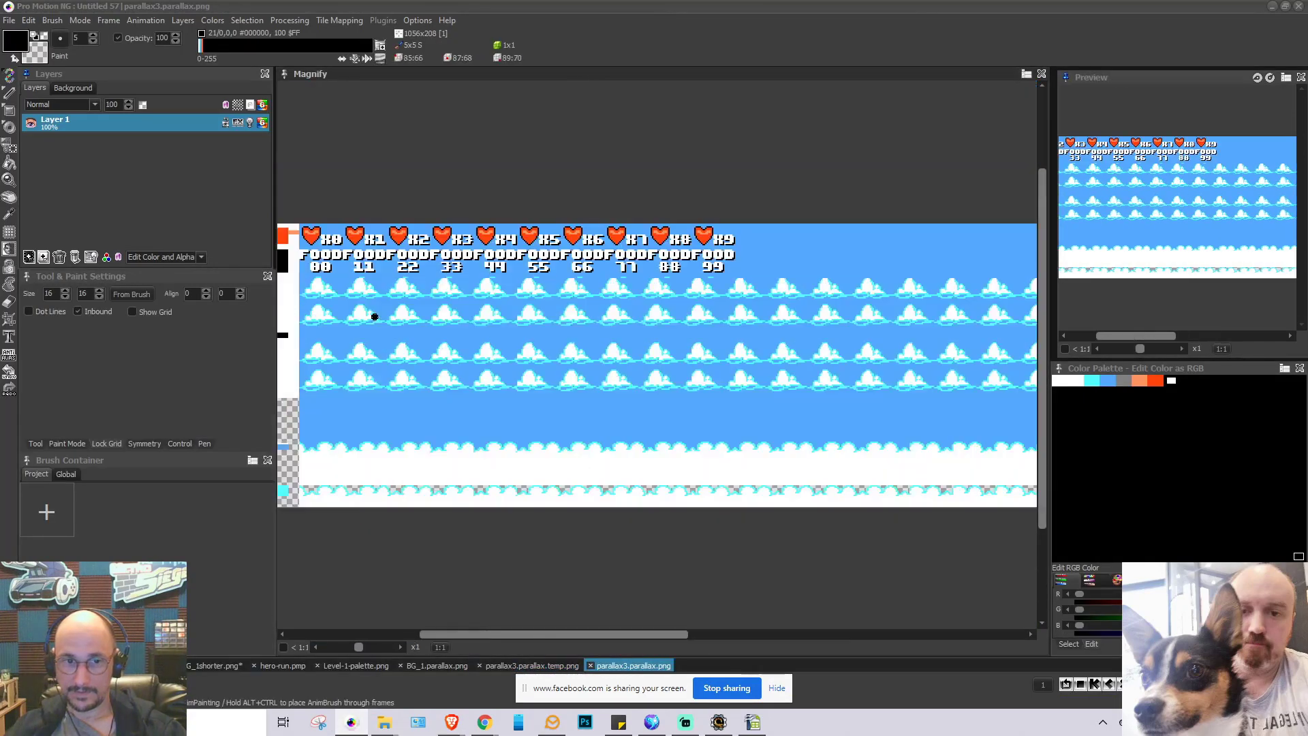
scroll(374, 316, up, 1)
scroll(636, 304, down, 1)
scroll(434, 238, up, 1)
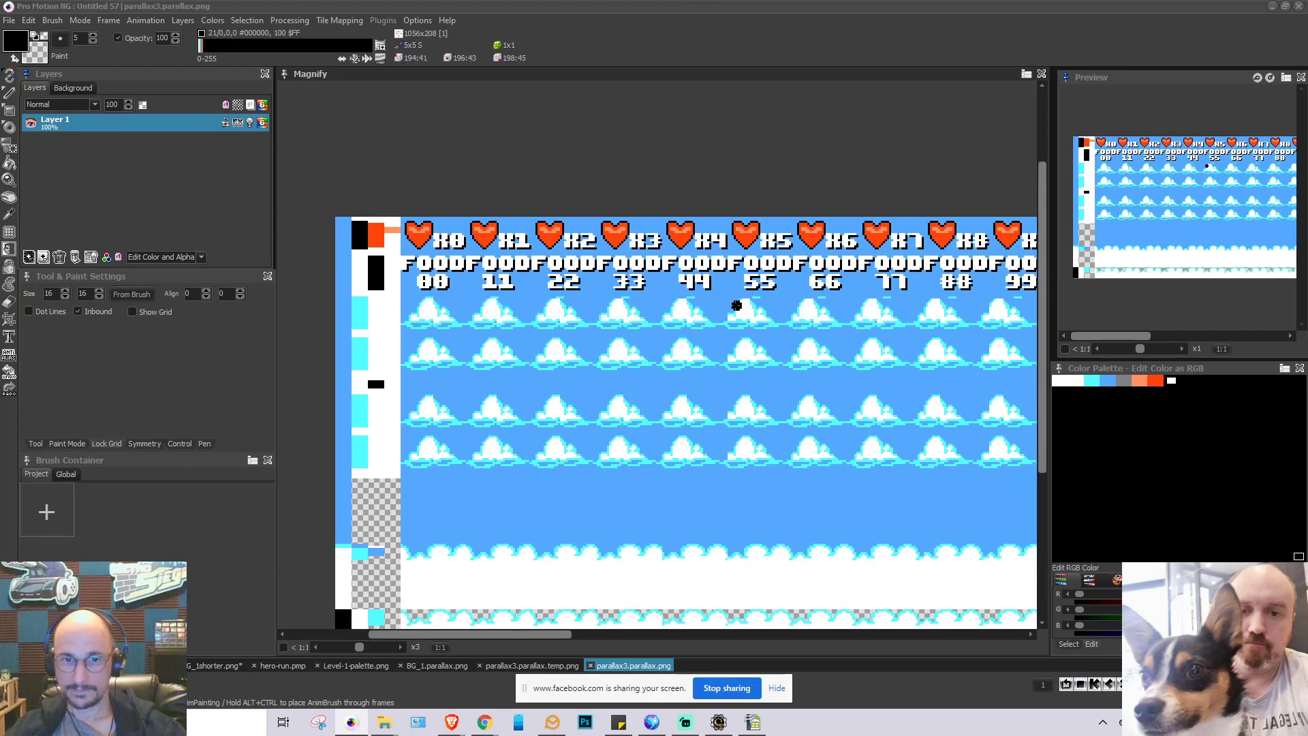
scroll(440, 319, down, 1)
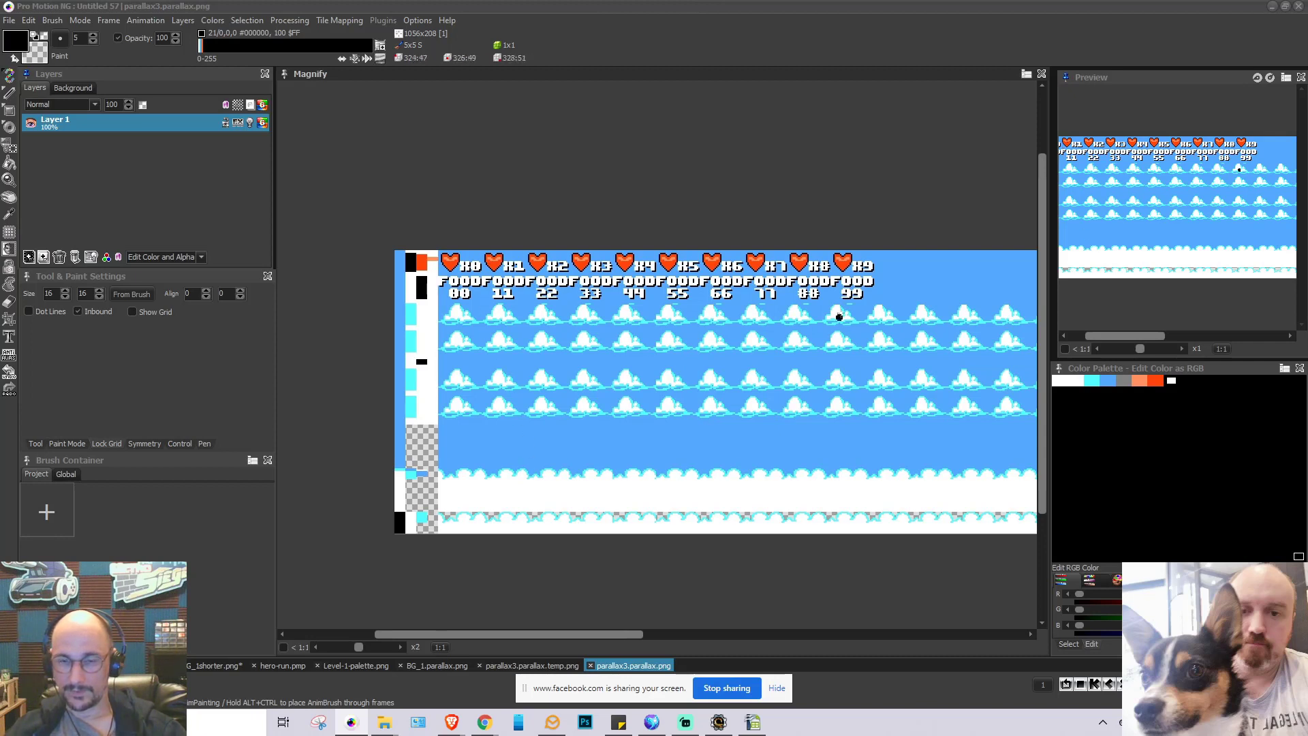
Close both parallax3 images and switch to Scorpion Editor to review map_1 with its BG_1 parallax
click(1041, 74)
click(1041, 74)
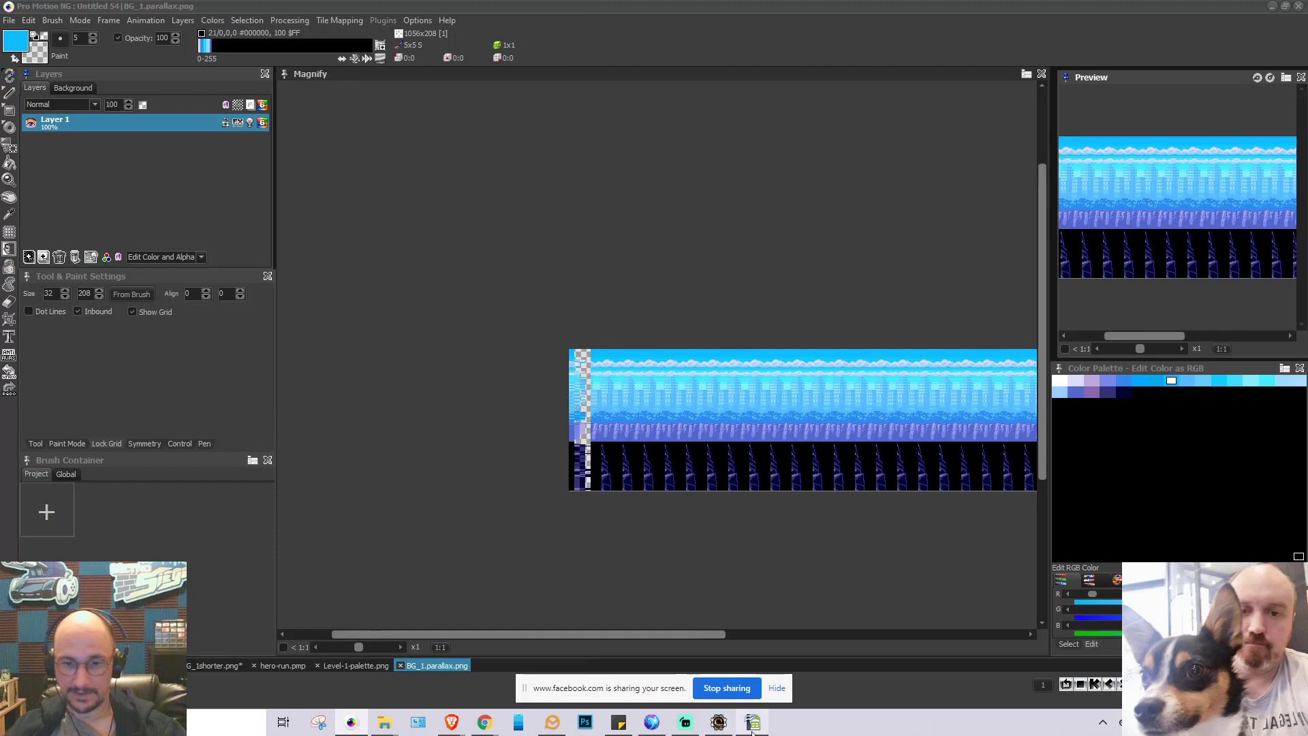
click(719, 722)
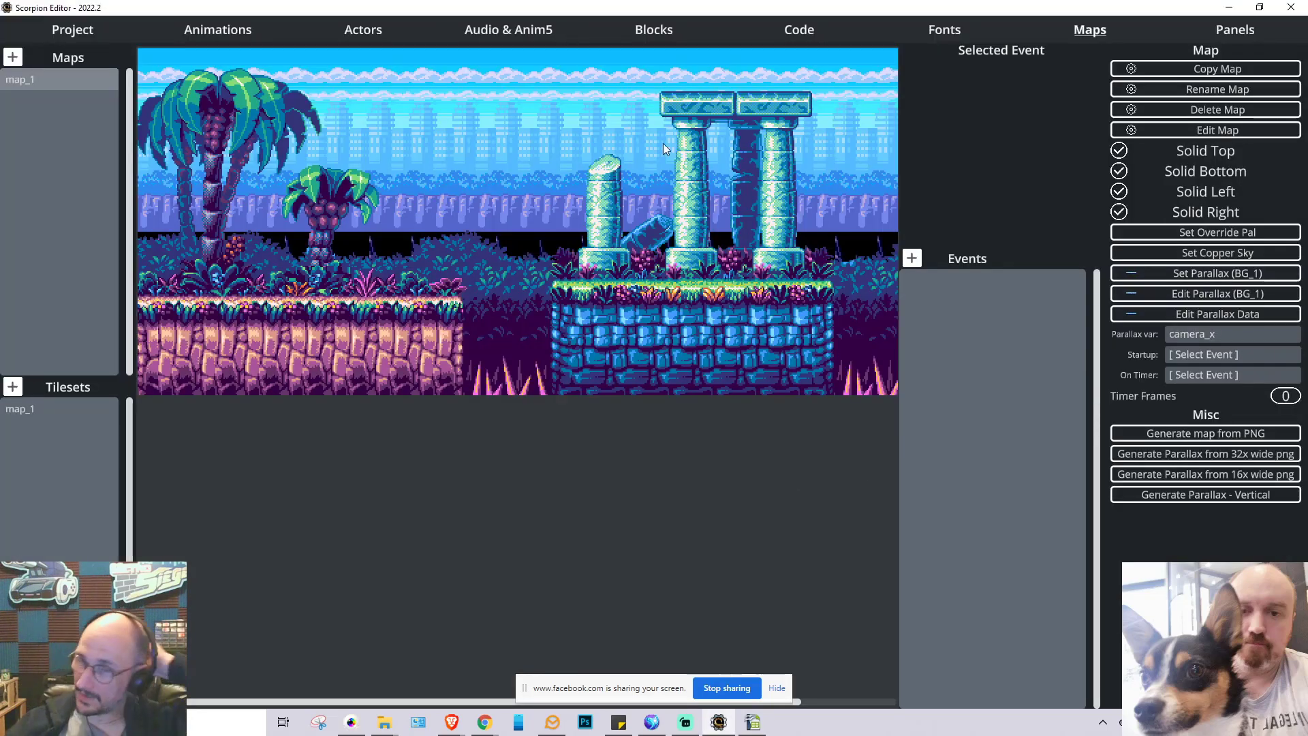
Switch to AmigaProject.pmp in Pro Motion NG, show the Screen Frame layer and make it the active layer
click(352, 725)
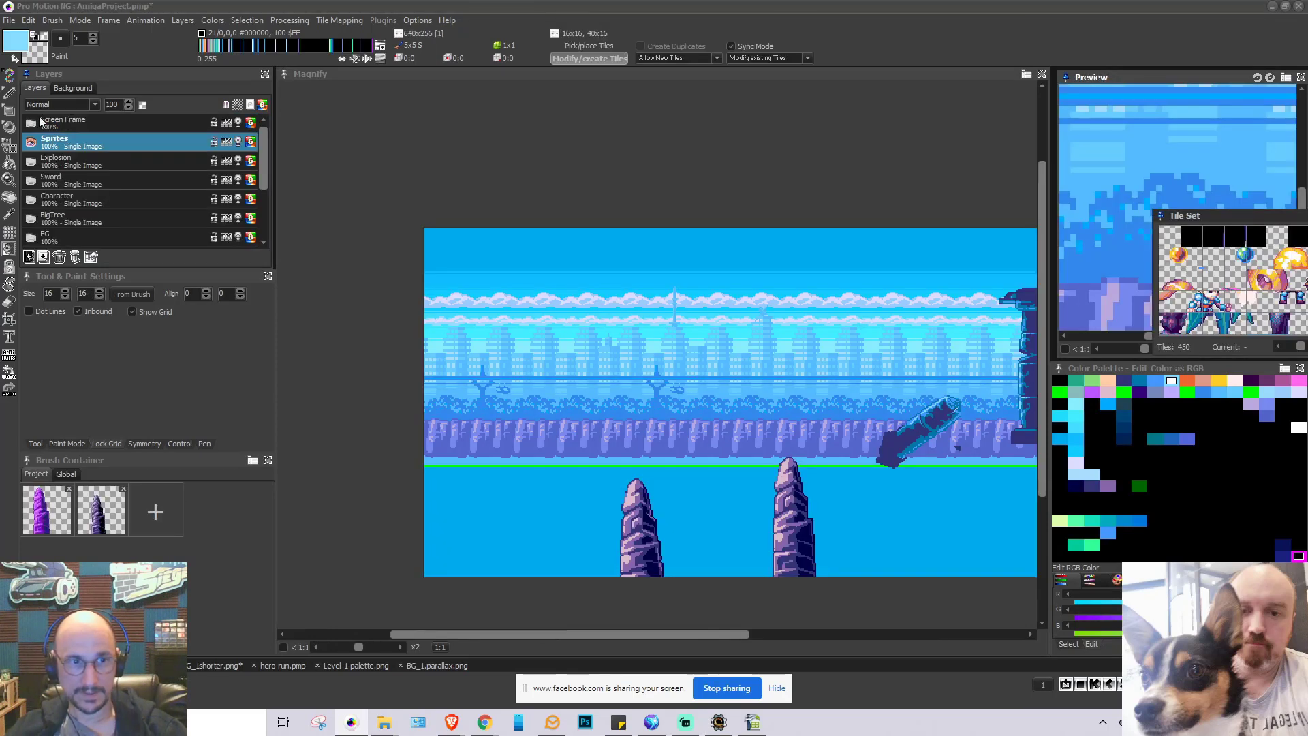
click(31, 122)
scroll(988, 315, up, 1)
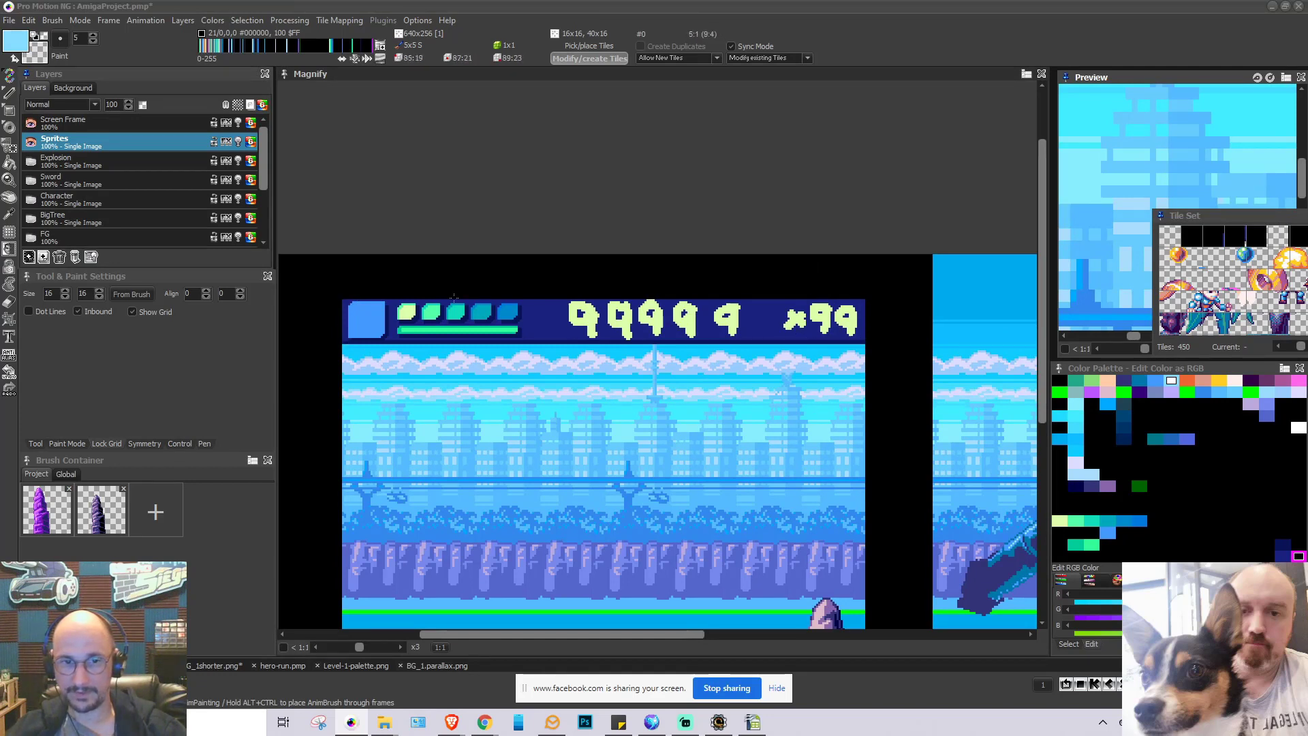
click(64, 124)
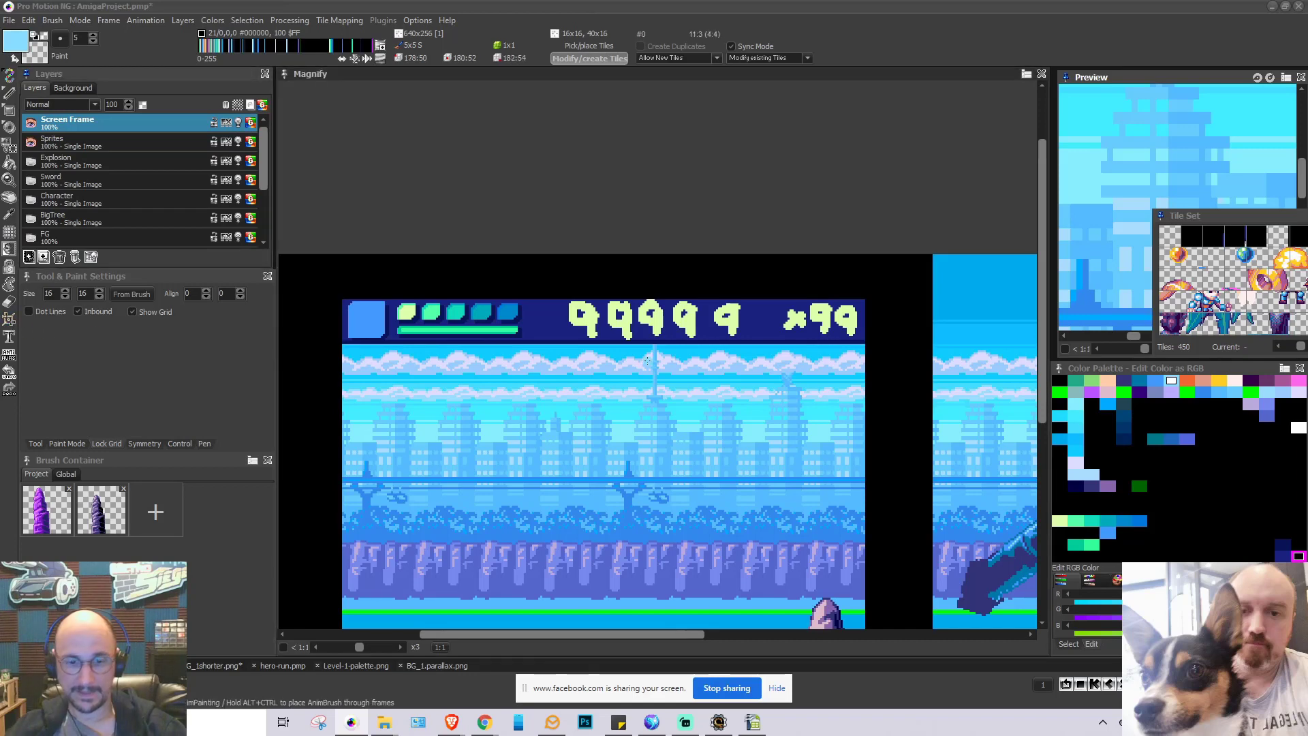
Grab the HUD bar above the sky on the Screen Frame layer as a 256x22 brush
scroll(644, 361, up, 2)
scroll(664, 361, down, 2)
scroll(528, 339, up, 1)
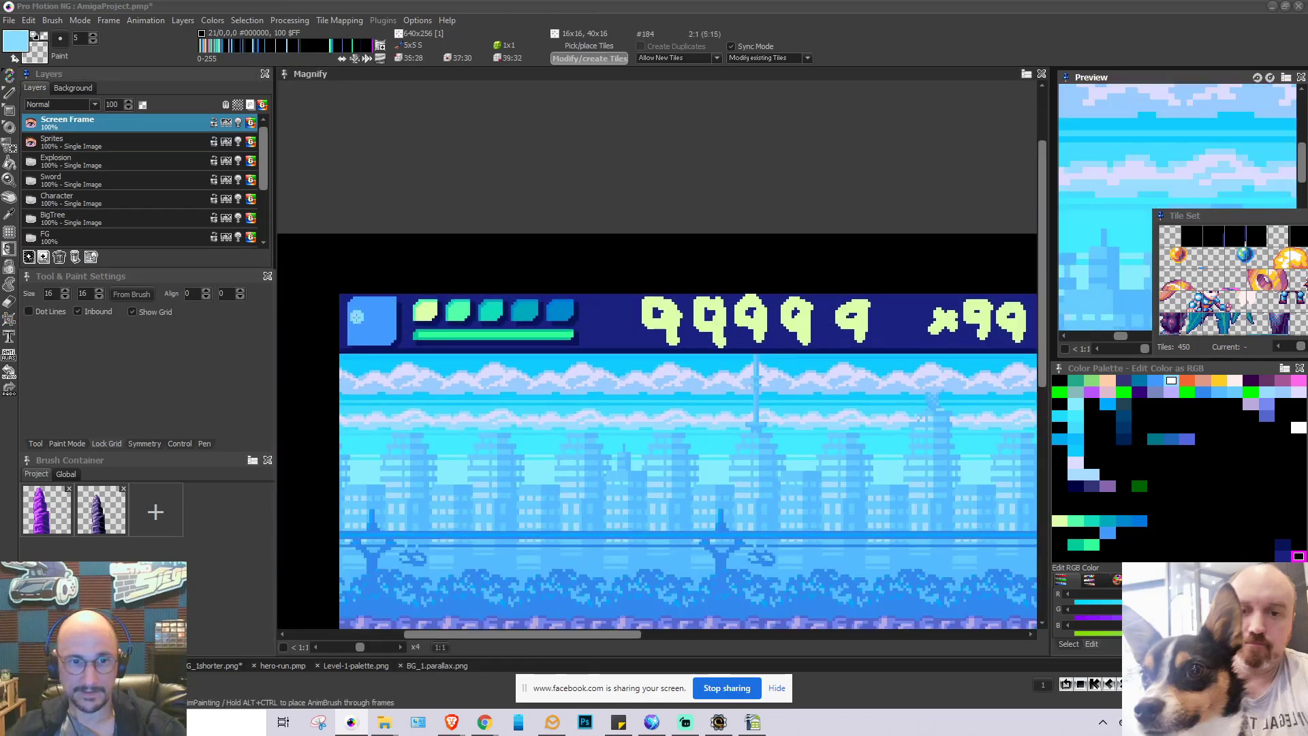
scroll(345, 297, up, 5)
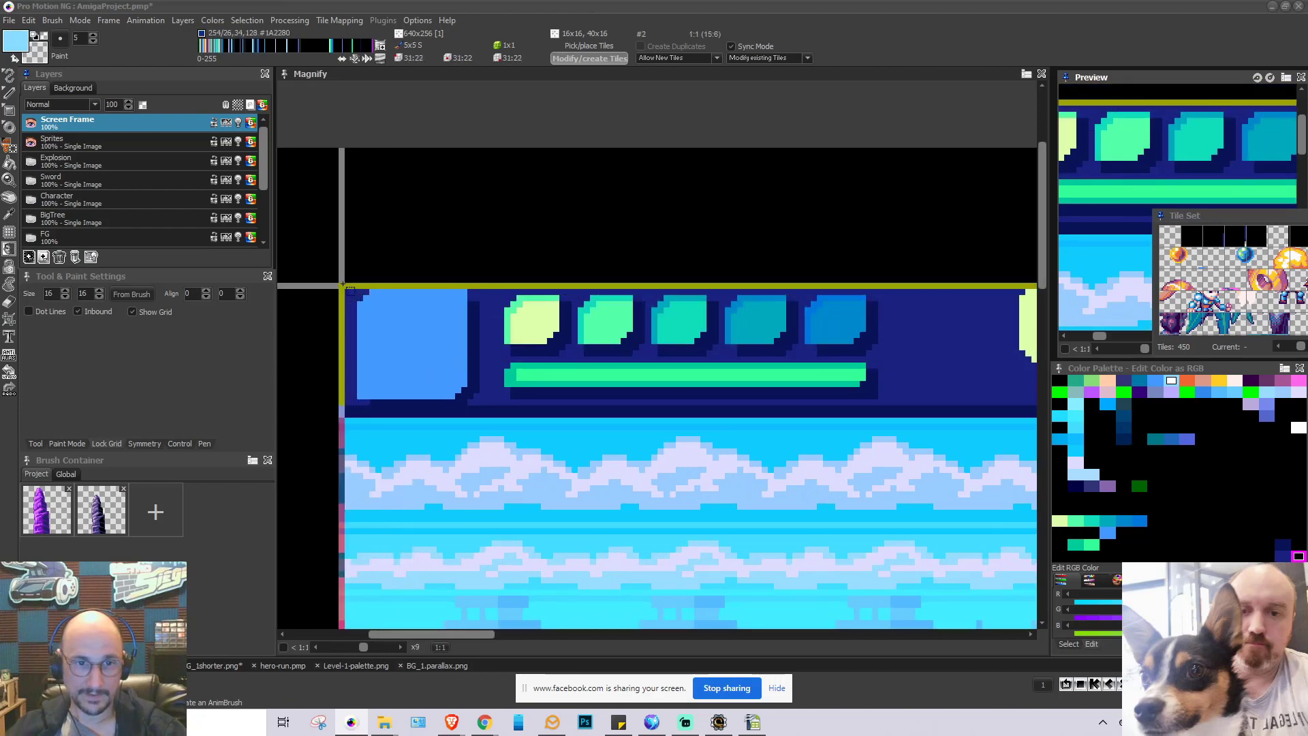
mouse_move(343, 286)
mouse_down()
mouse_move(913, 477)
mouse_move(1037, 475)
mouse_move(1036, 464)
mouse_move(845, 434)
mouse_move(767, 404)
mouse_up()
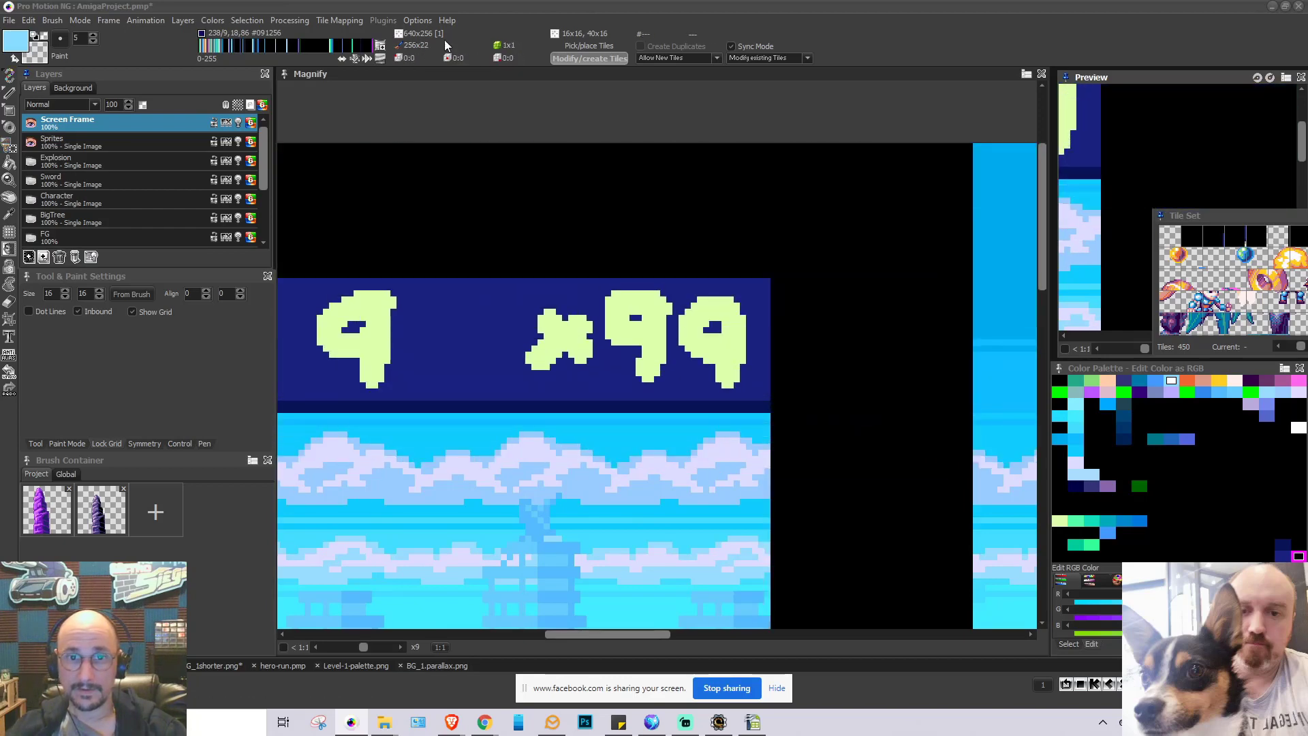
scroll(877, 376, down, 5)
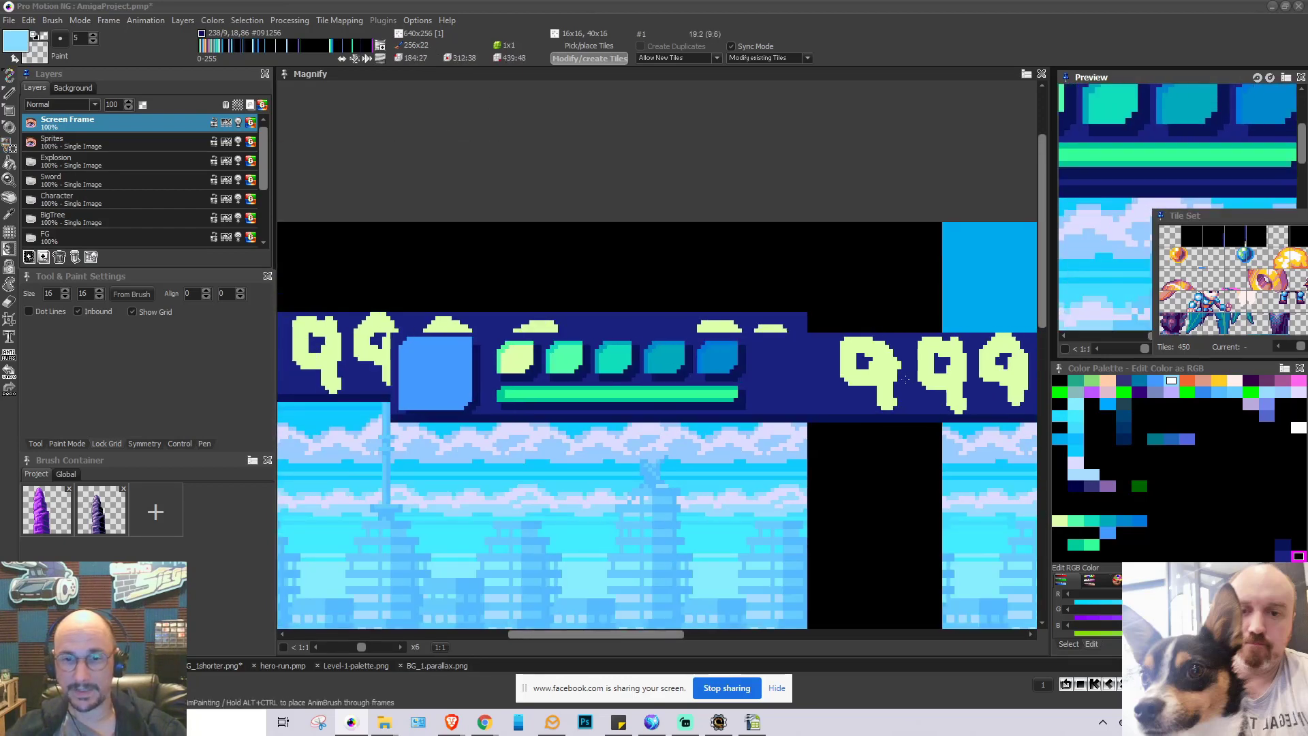
scroll(904, 376, down, 1)
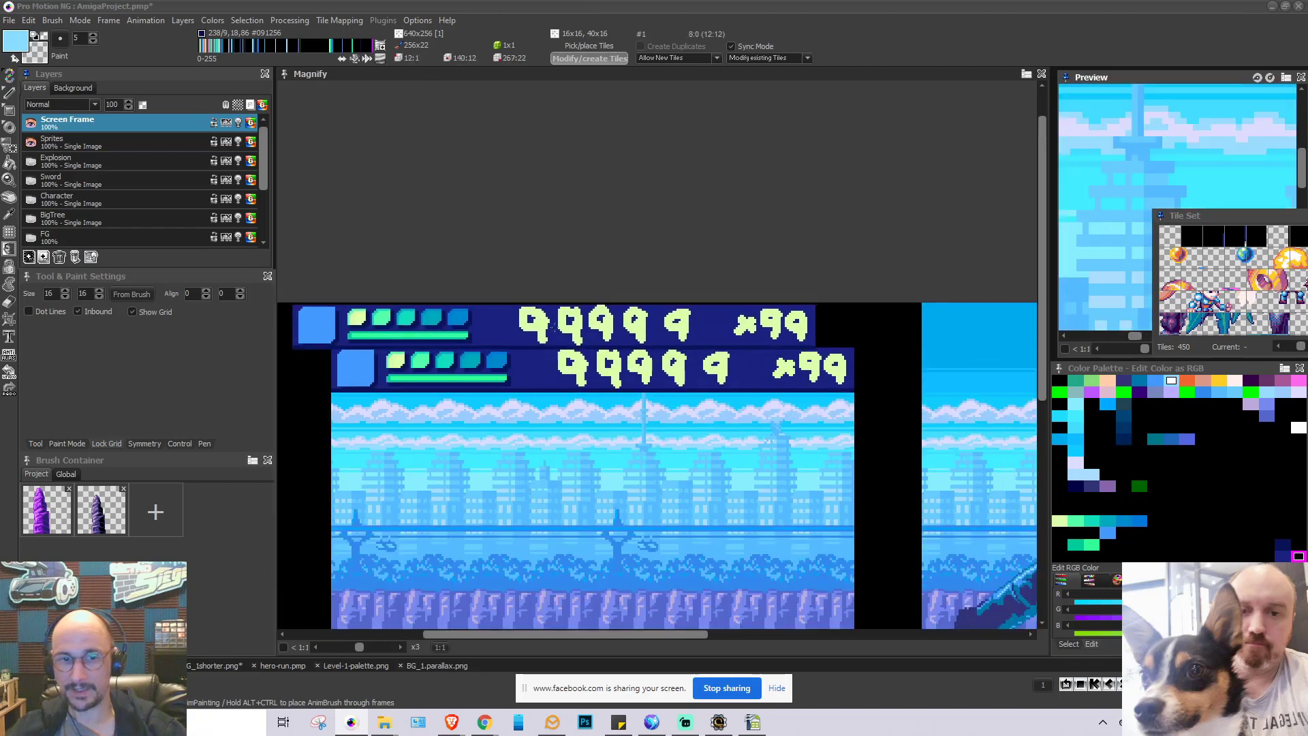
Save the grabbed HUD brush to the Desktop as an indexed PNG named HUD
click(59, 23)
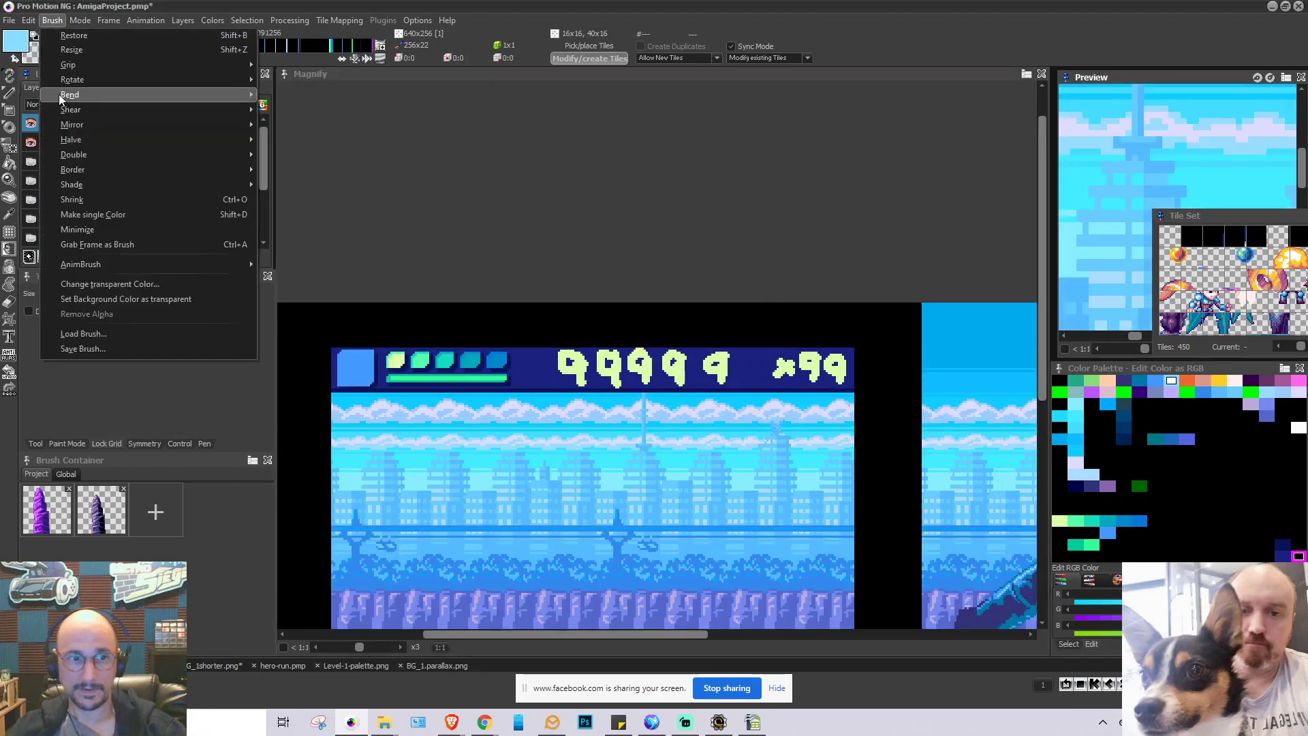
click(71, 351)
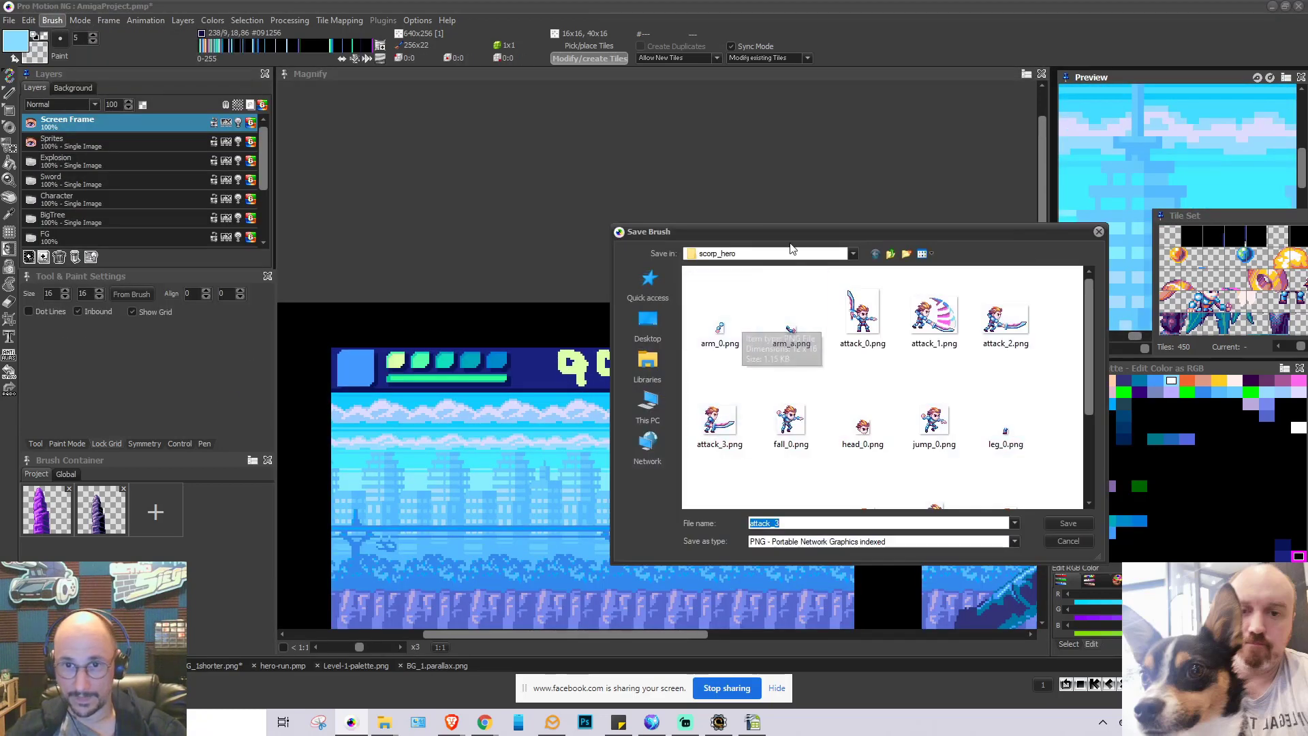
click(648, 326)
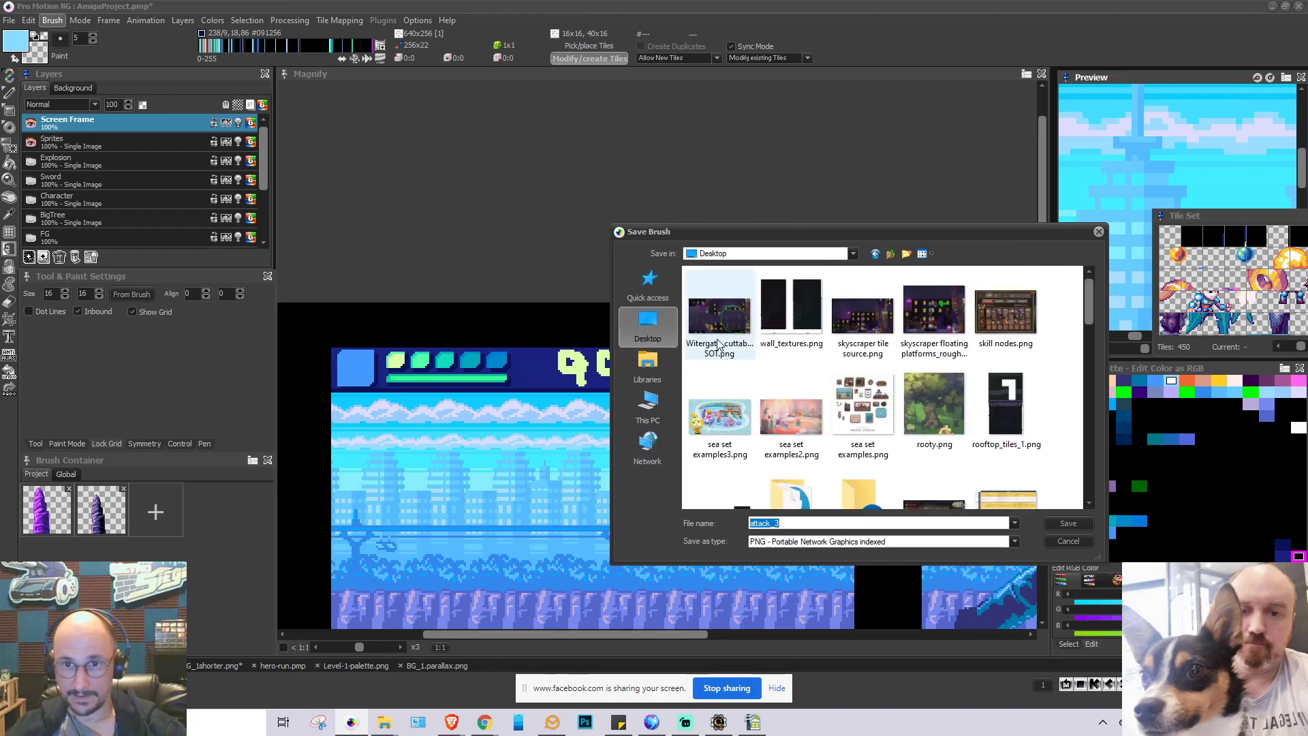
scroll(866, 485, down, 10)
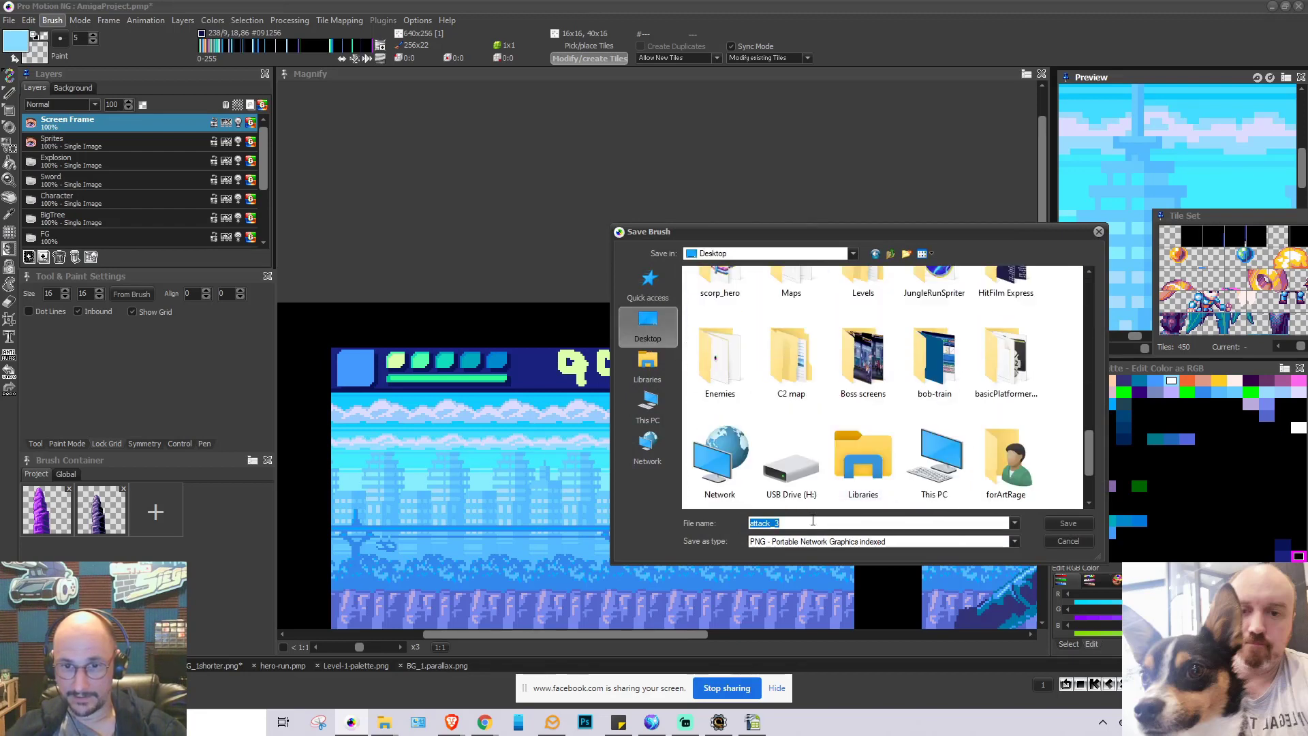
text(HUD)
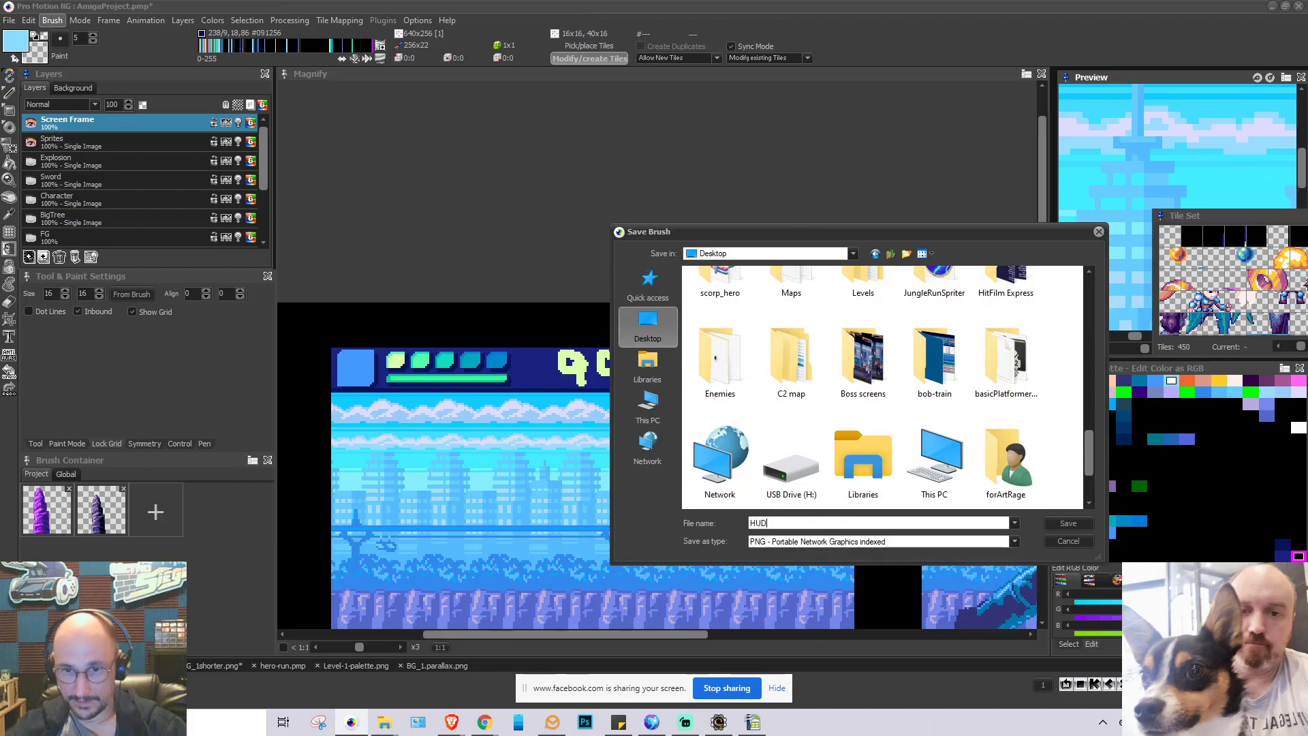
click(1059, 523)
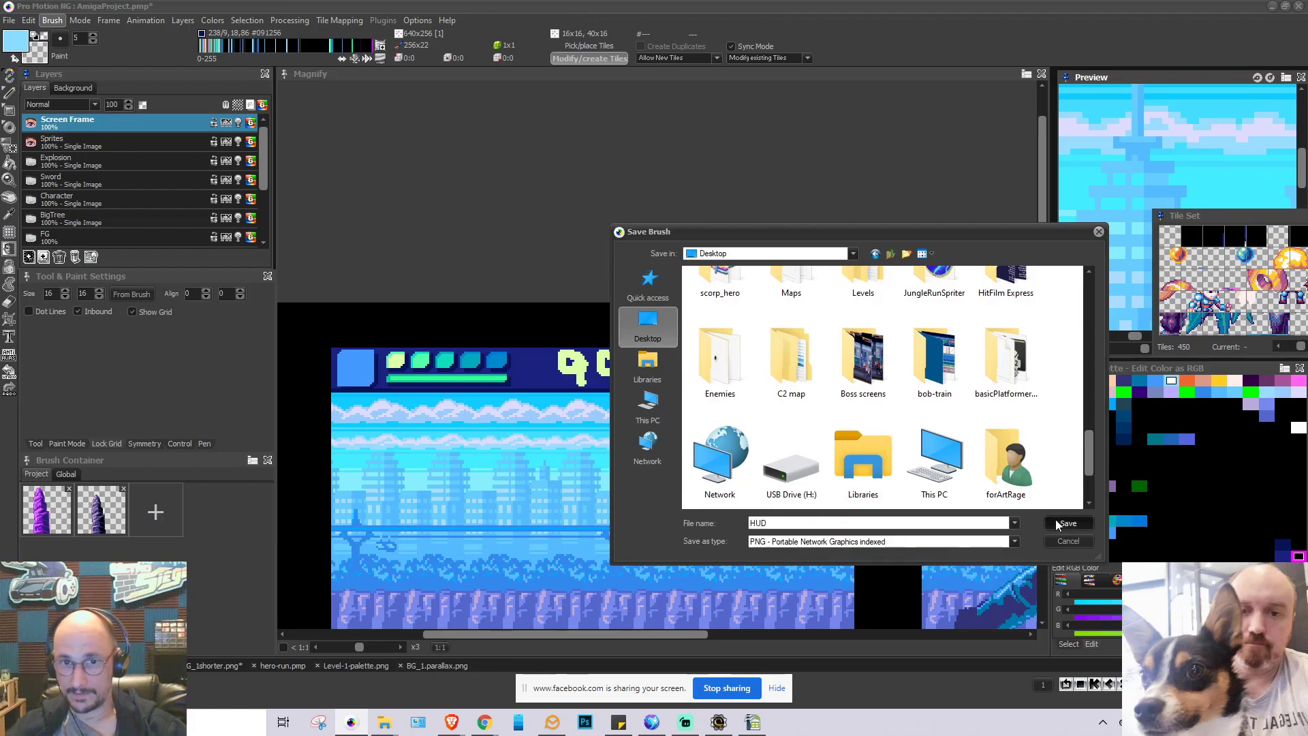
Switch to File Explorer and open the scorpionGame folder inside scorpion-editor-demos-master's Editor folder
key(alt+Tab)
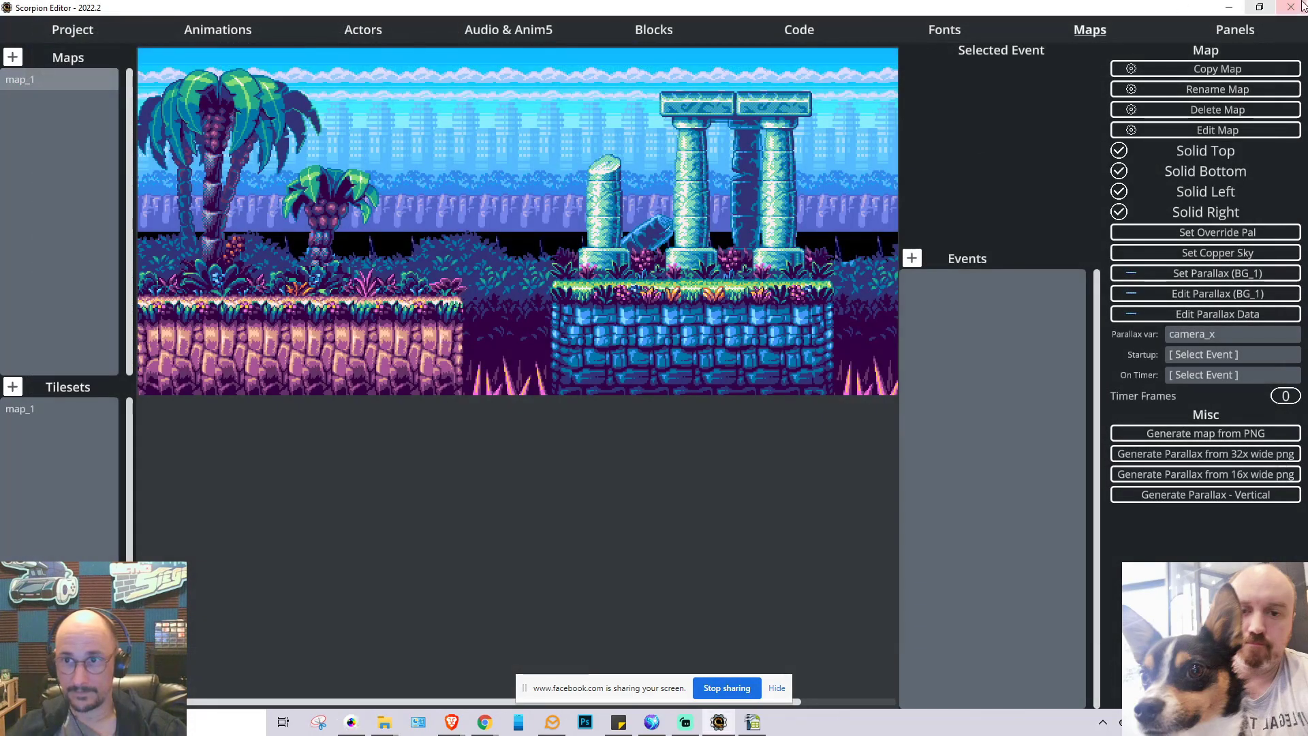
click(1229, 8)
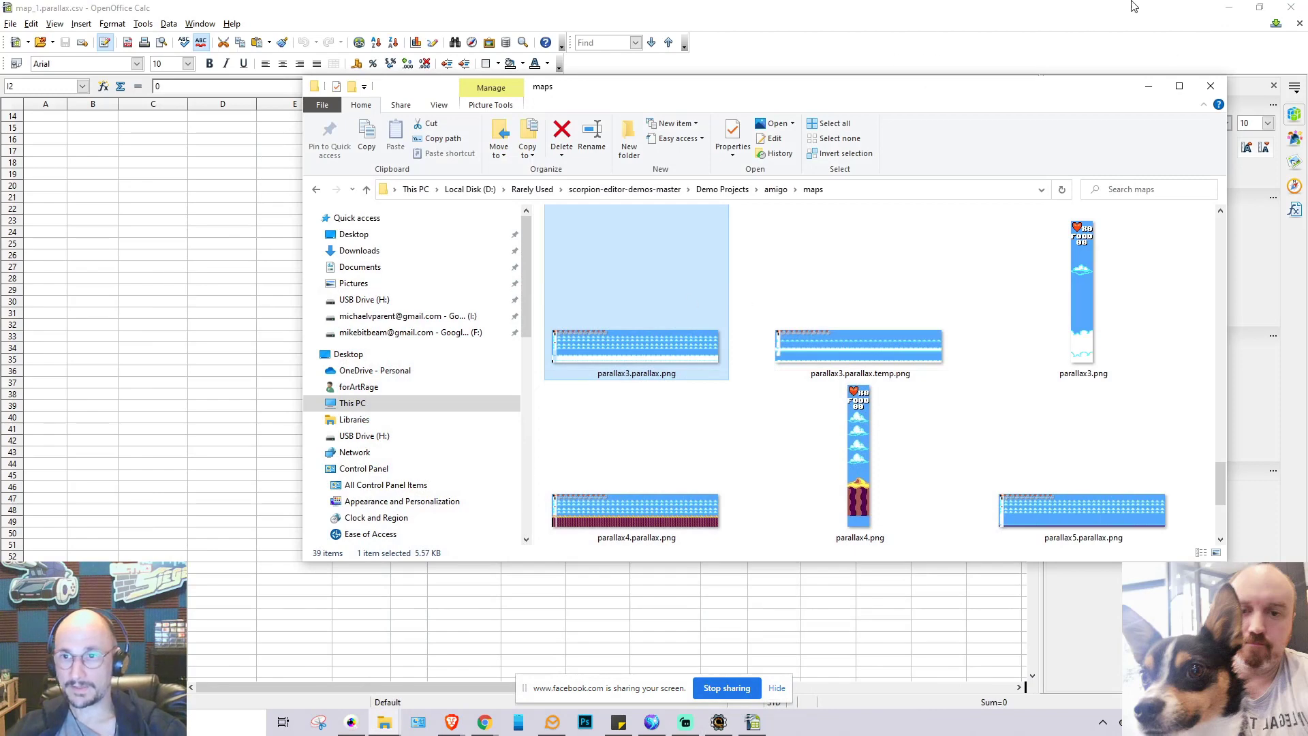
click(1228, 8)
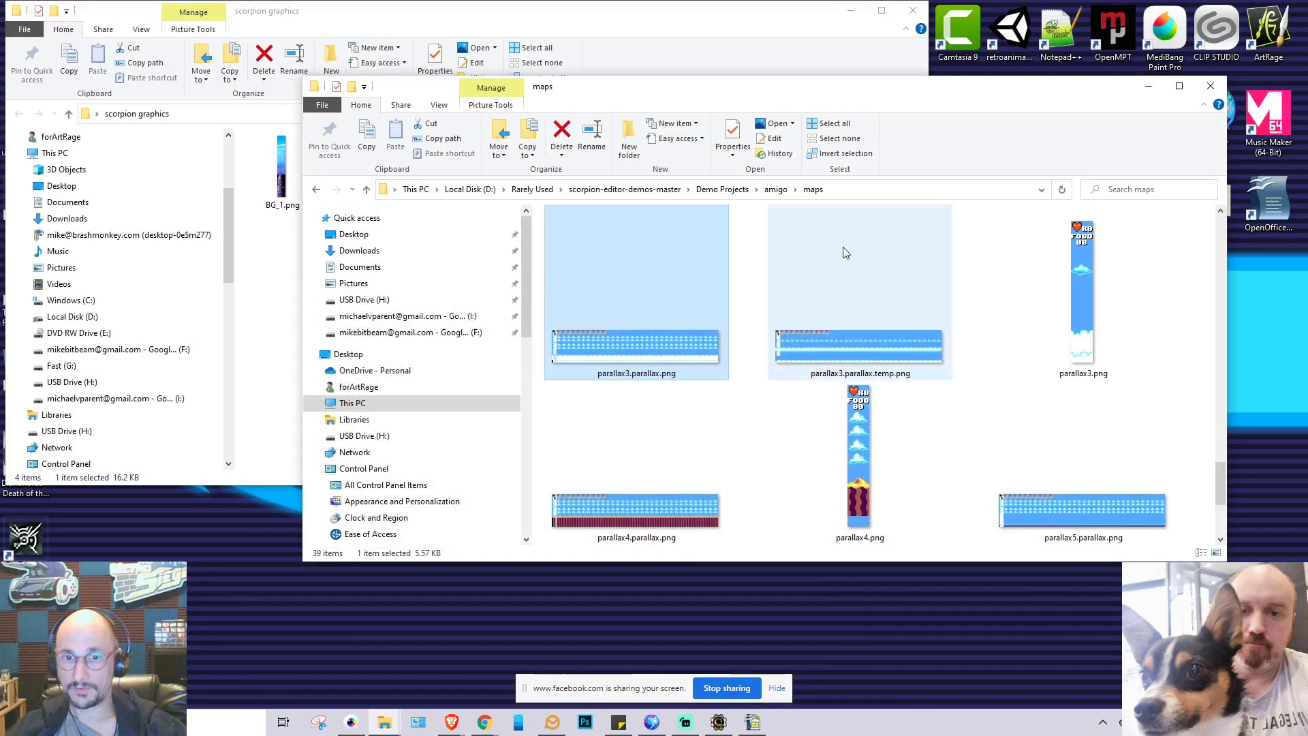
click(599, 191)
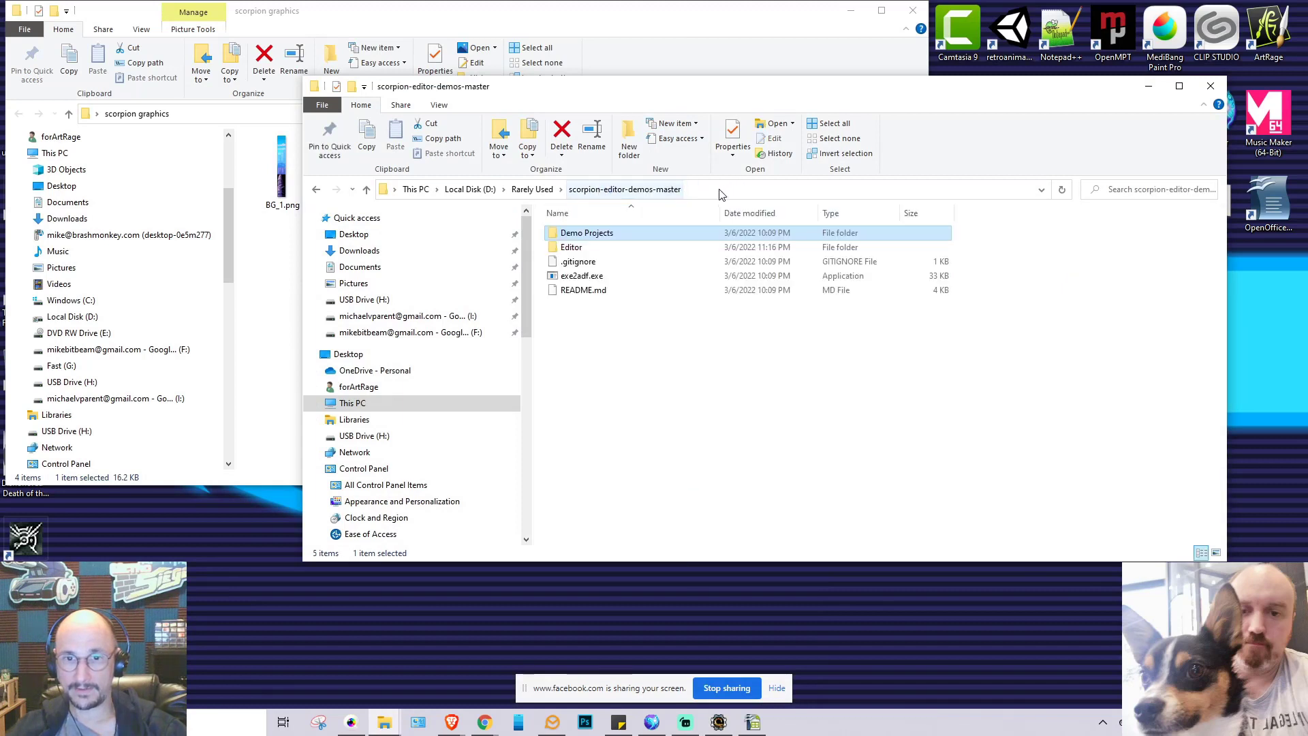
double_click(584, 251)
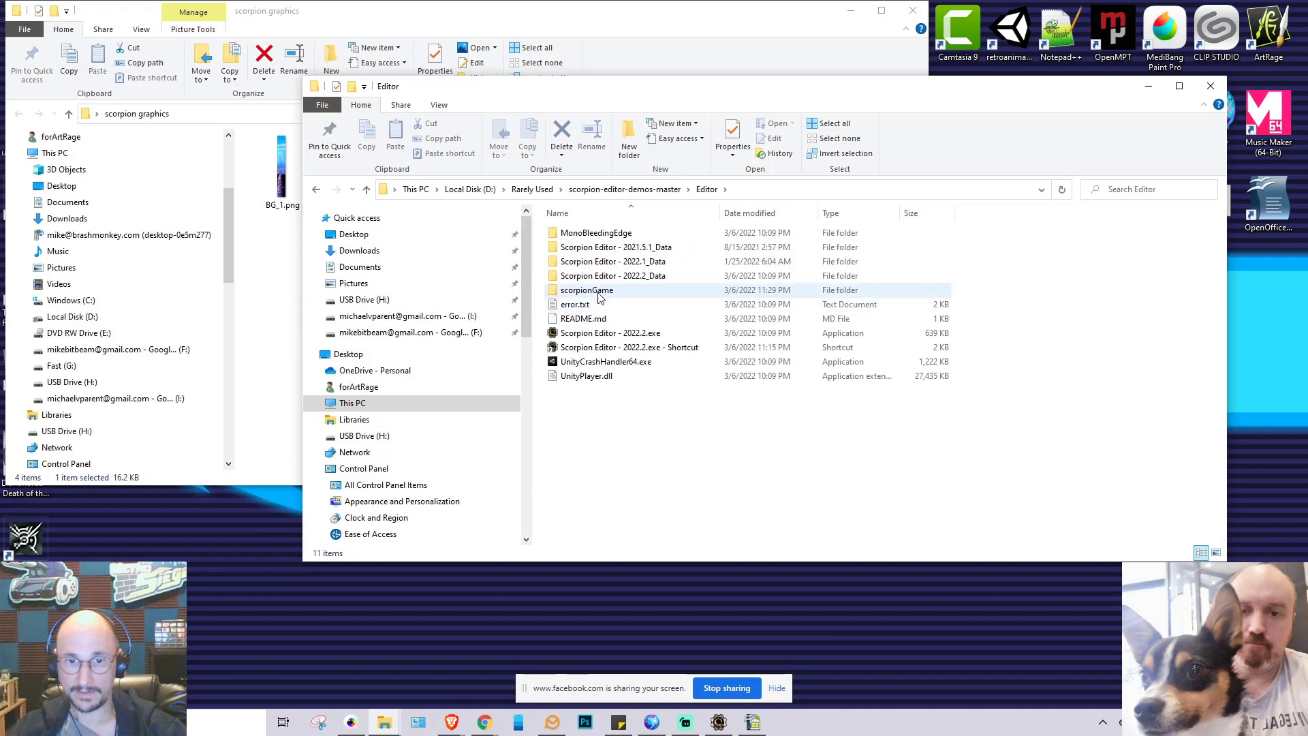
click(597, 291)
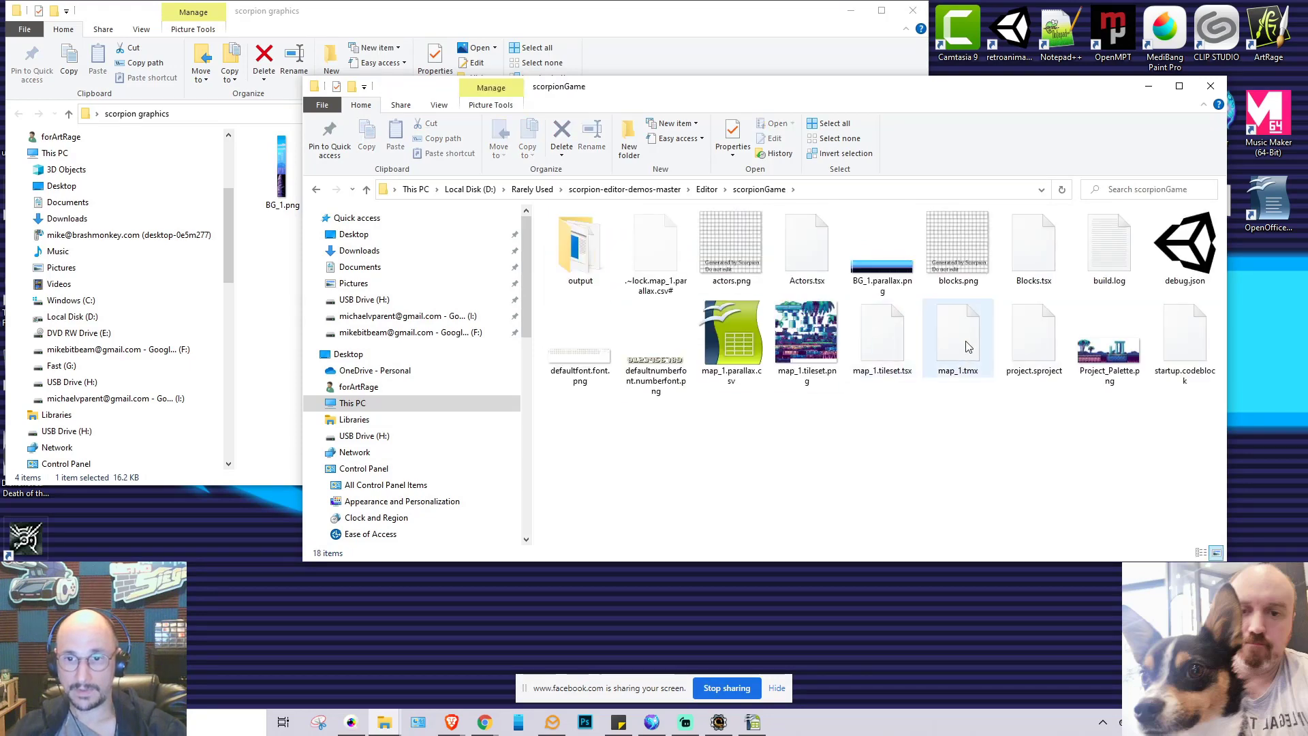
Minimize the scorpion graphics window and copy HUD.png from the Desktop into the scorpionGame folder
double_click(783, 21)
click(1260, 7)
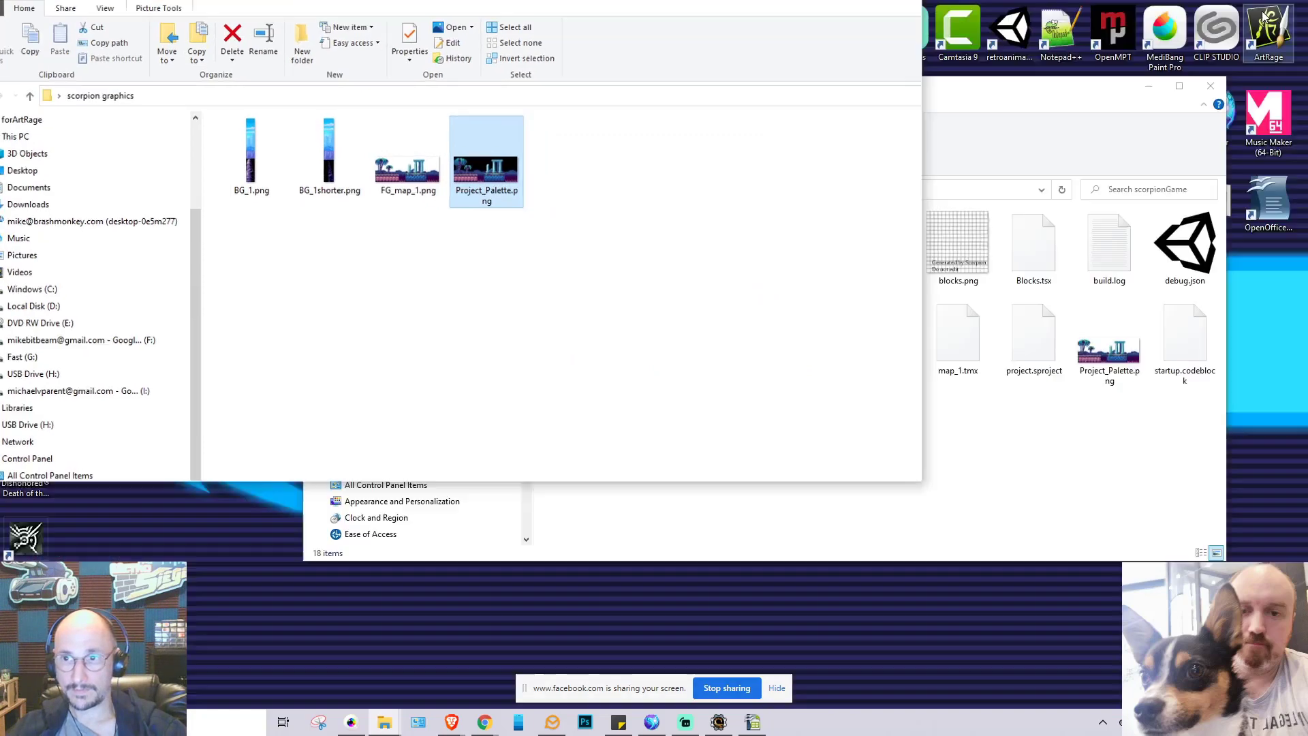
click(851, 8)
drag(77, 205, 862, 475)
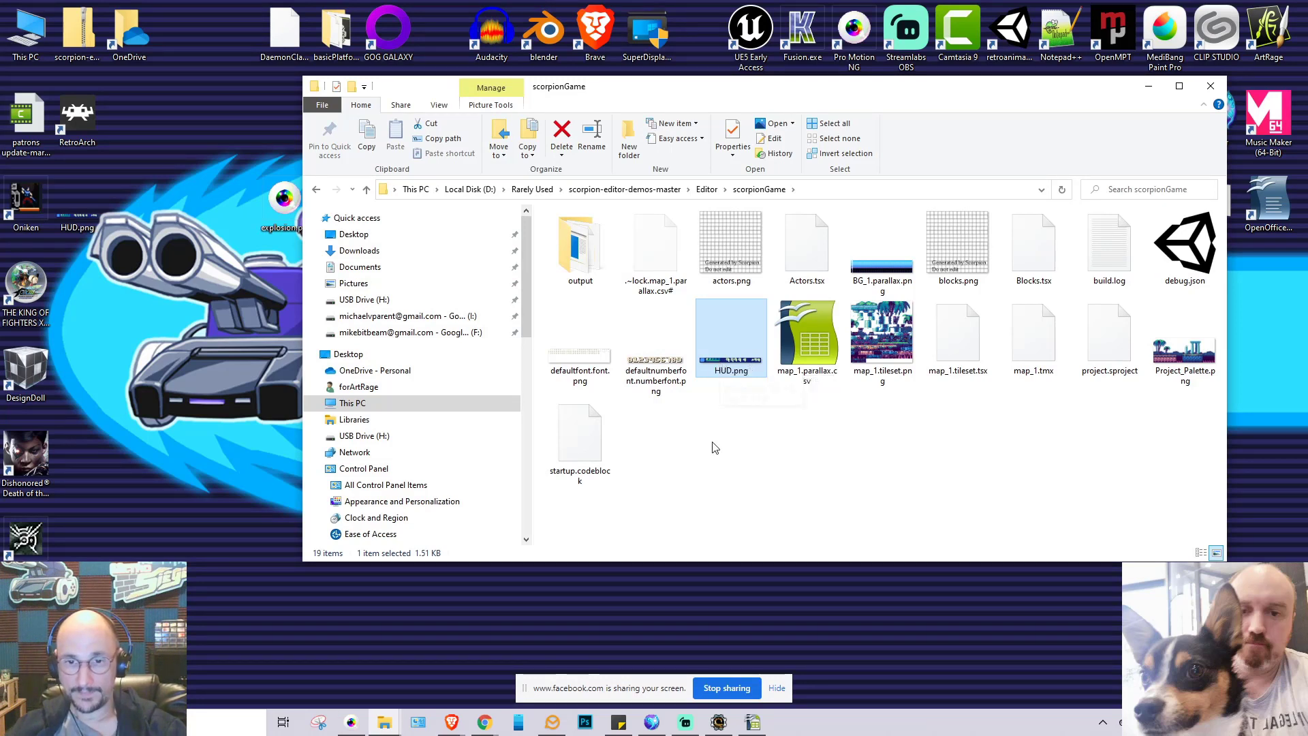
Open the scorpionGame copy of HUD.png in Pro Motion NG and remove its duplicate palette colours with the Compact option
double_click(733, 362)
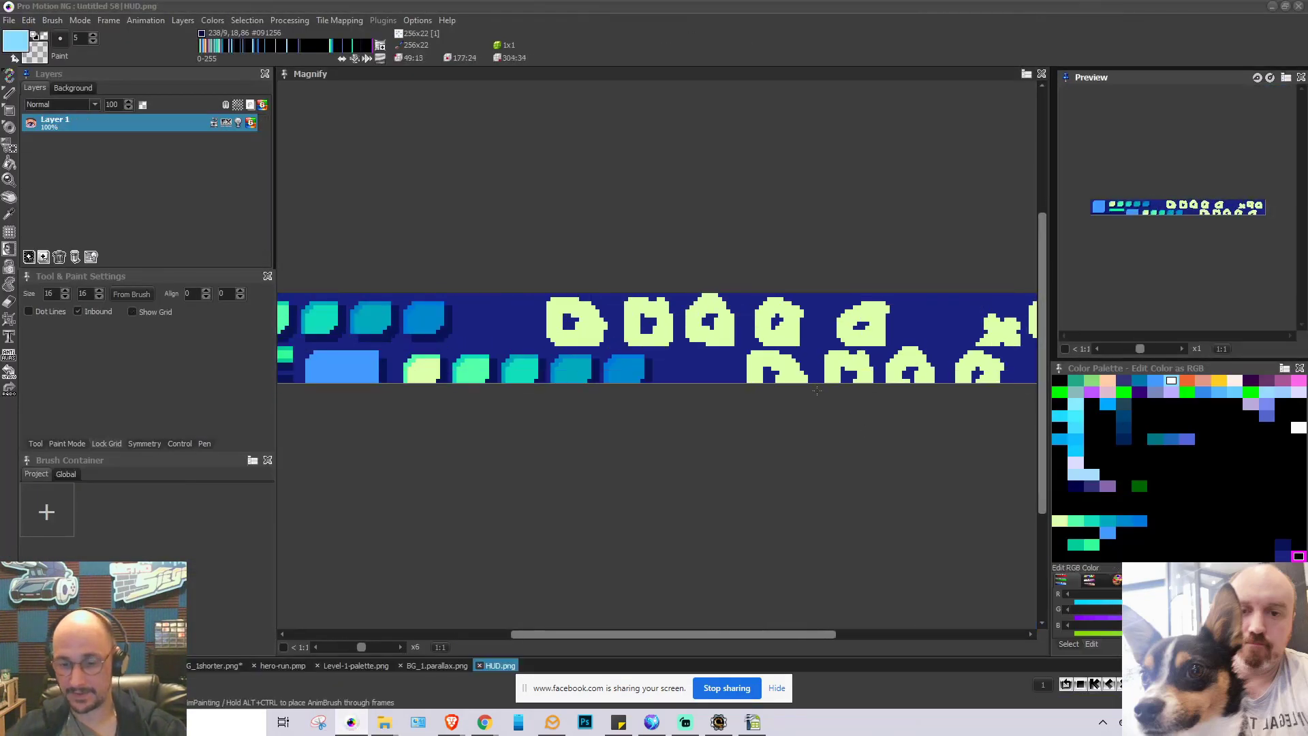
key(period)
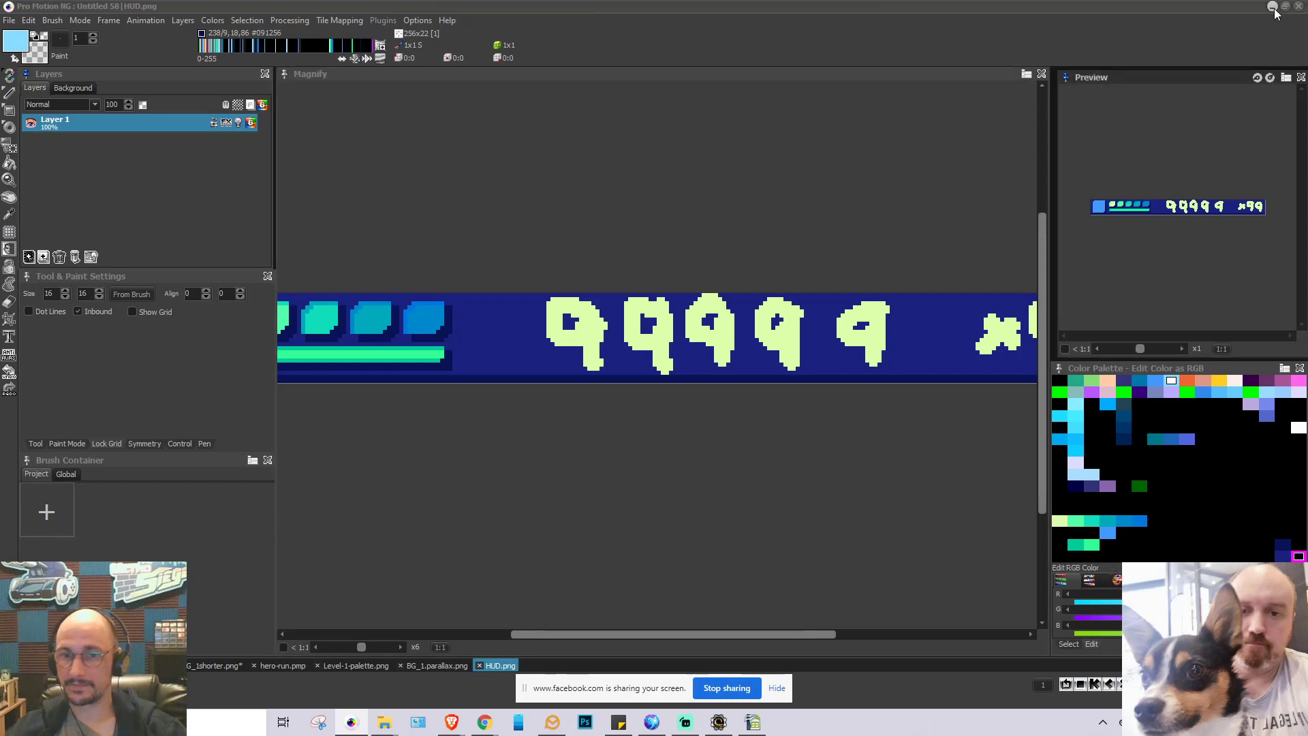
scroll(826, 345, down, 2)
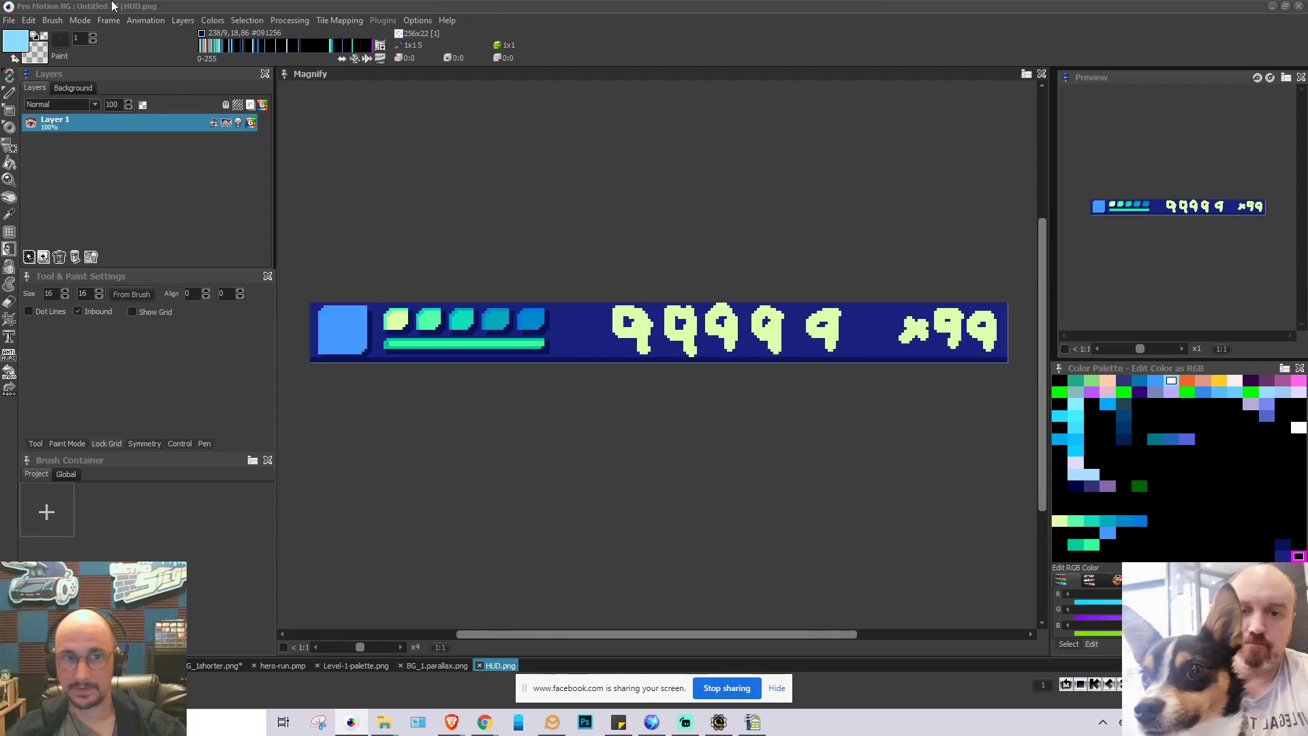
click(209, 20)
mouse_move(273, 247)
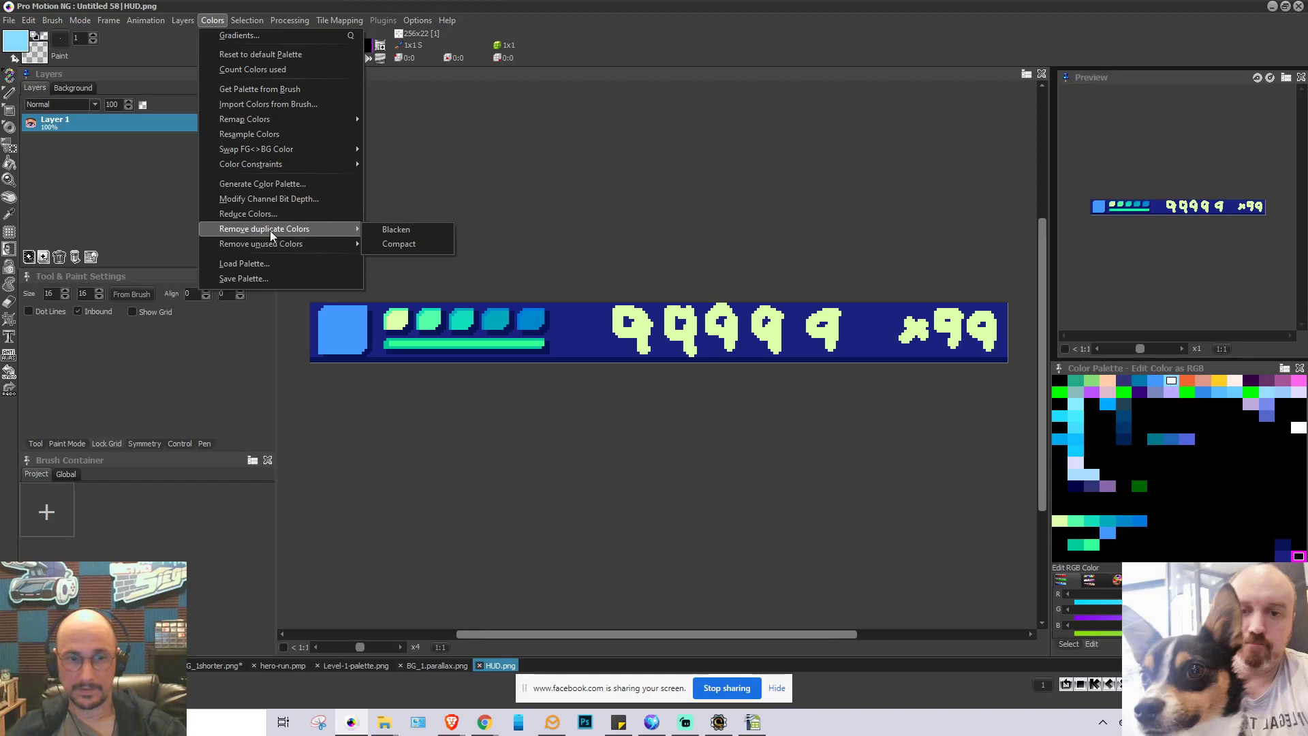
click(399, 243)
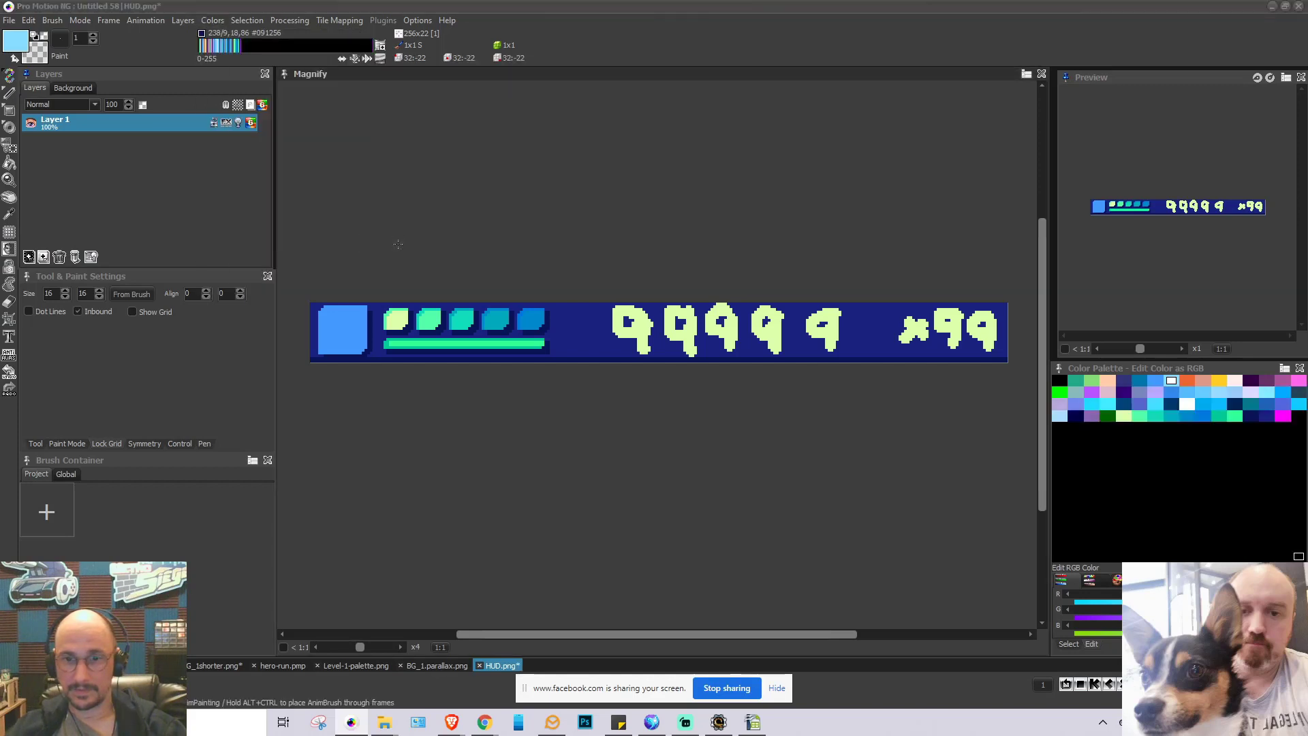
Remove the unused colours from the HUD.png palette, first with Blacken and again with Compact
click(213, 20)
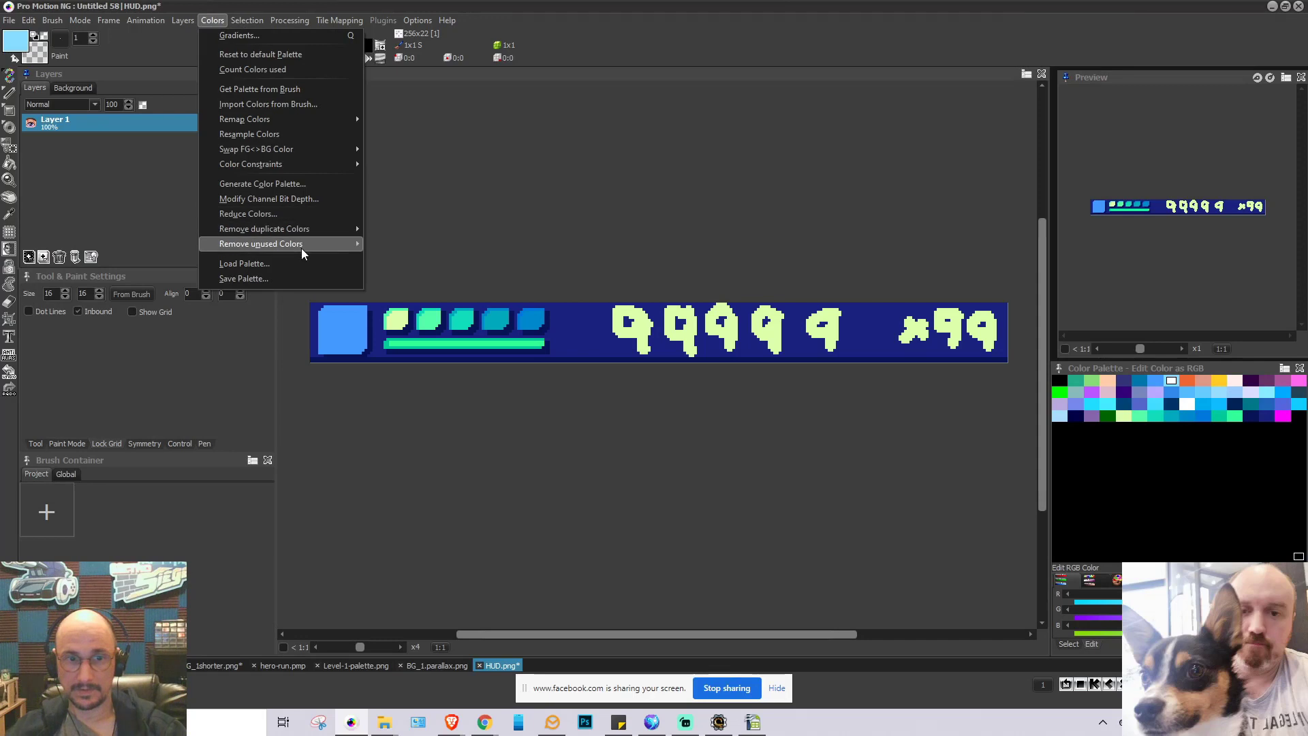
mouse_move(301, 248)
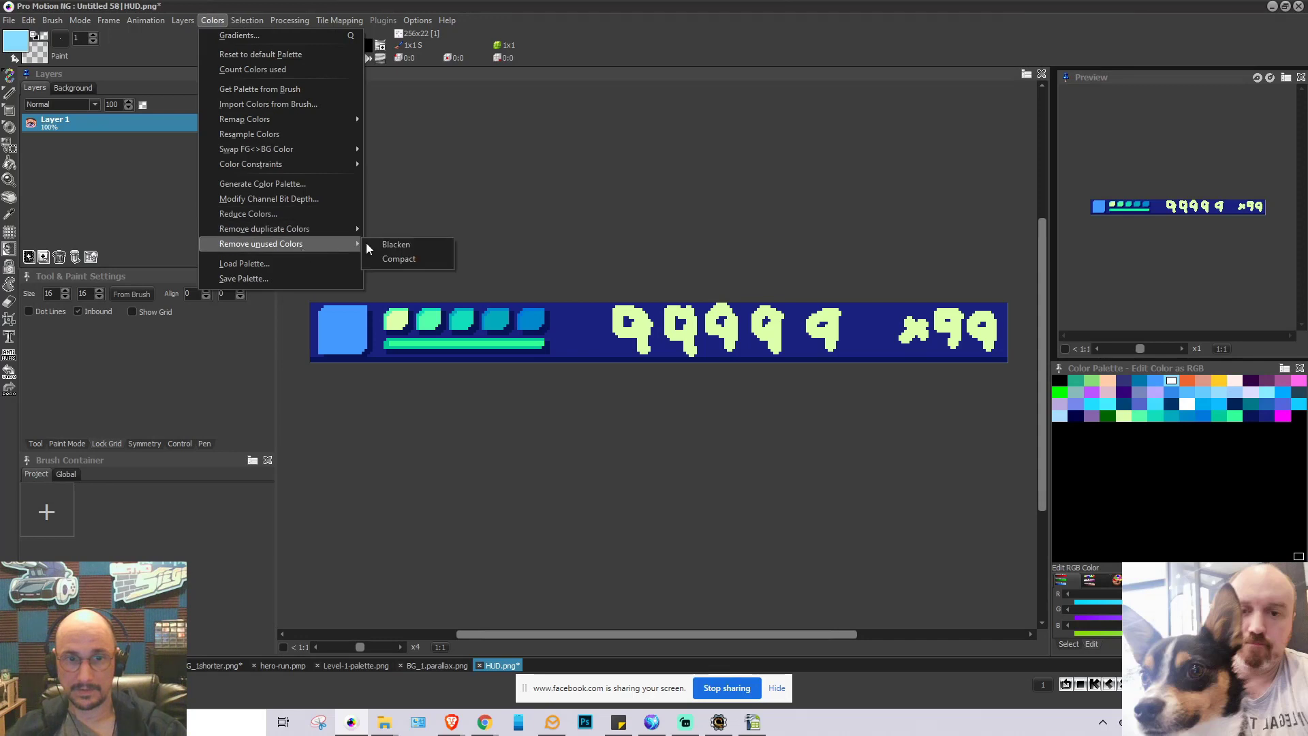
click(410, 244)
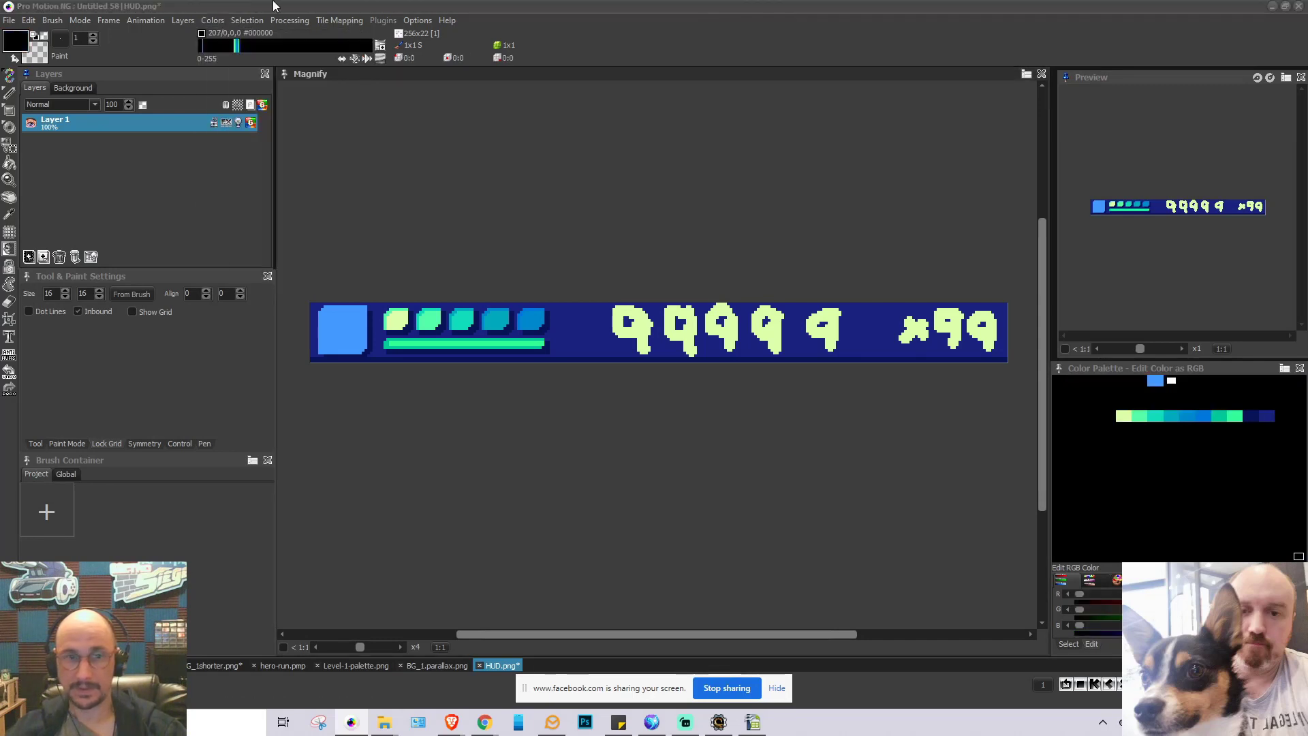
click(213, 20)
mouse_move(288, 244)
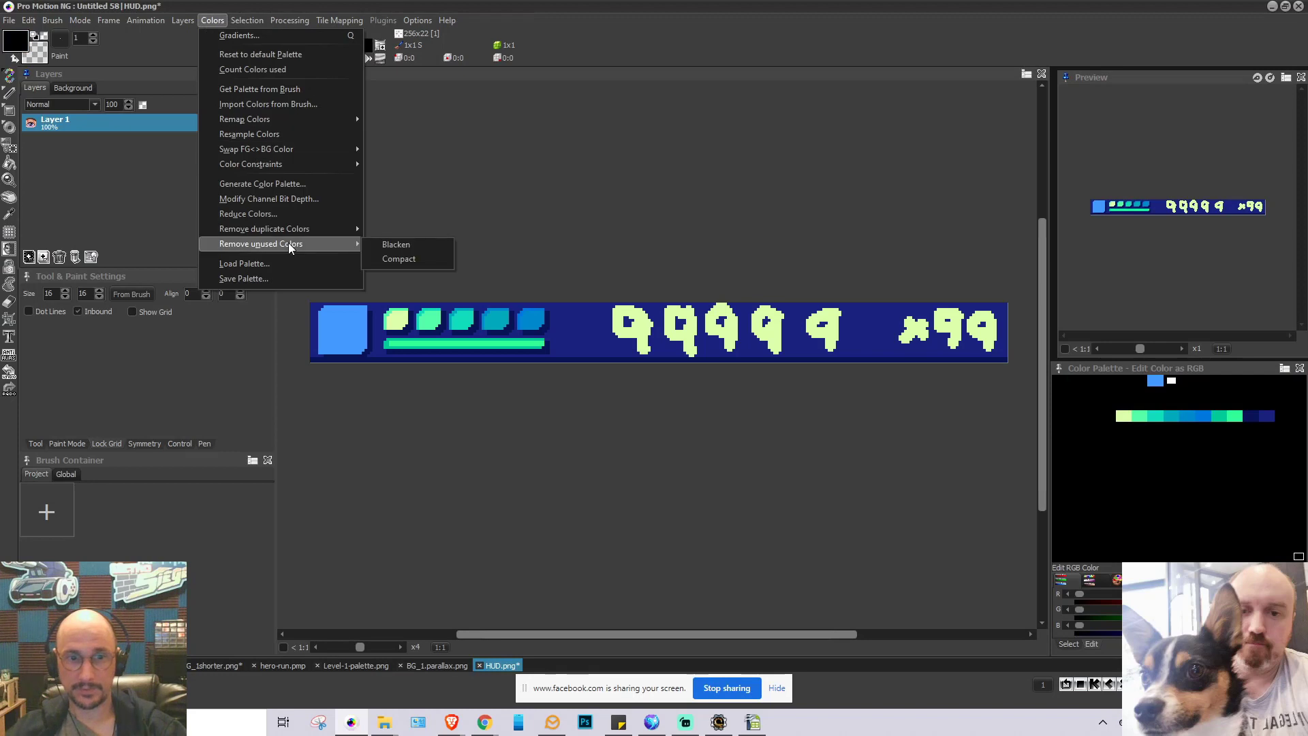
click(409, 259)
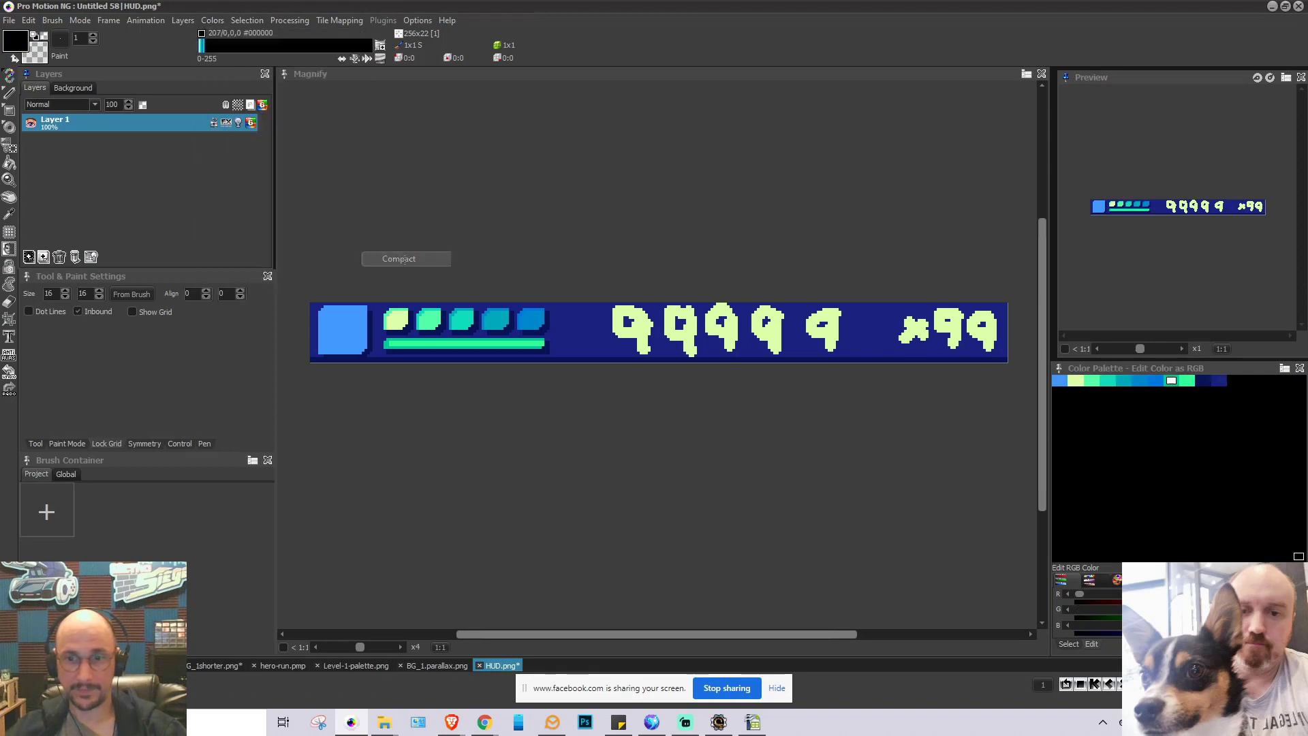
Save the HUD.png image, close it and minimize Pro Motion NG
click(9, 20)
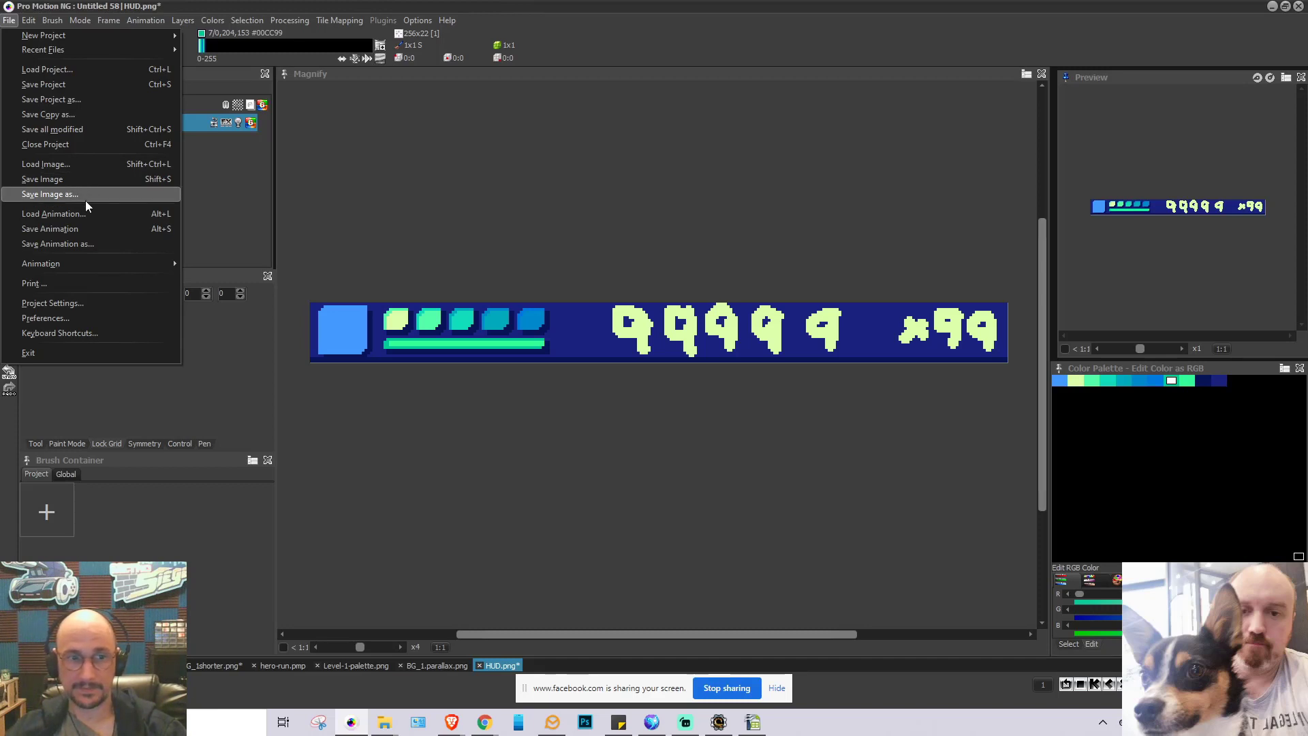
click(76, 180)
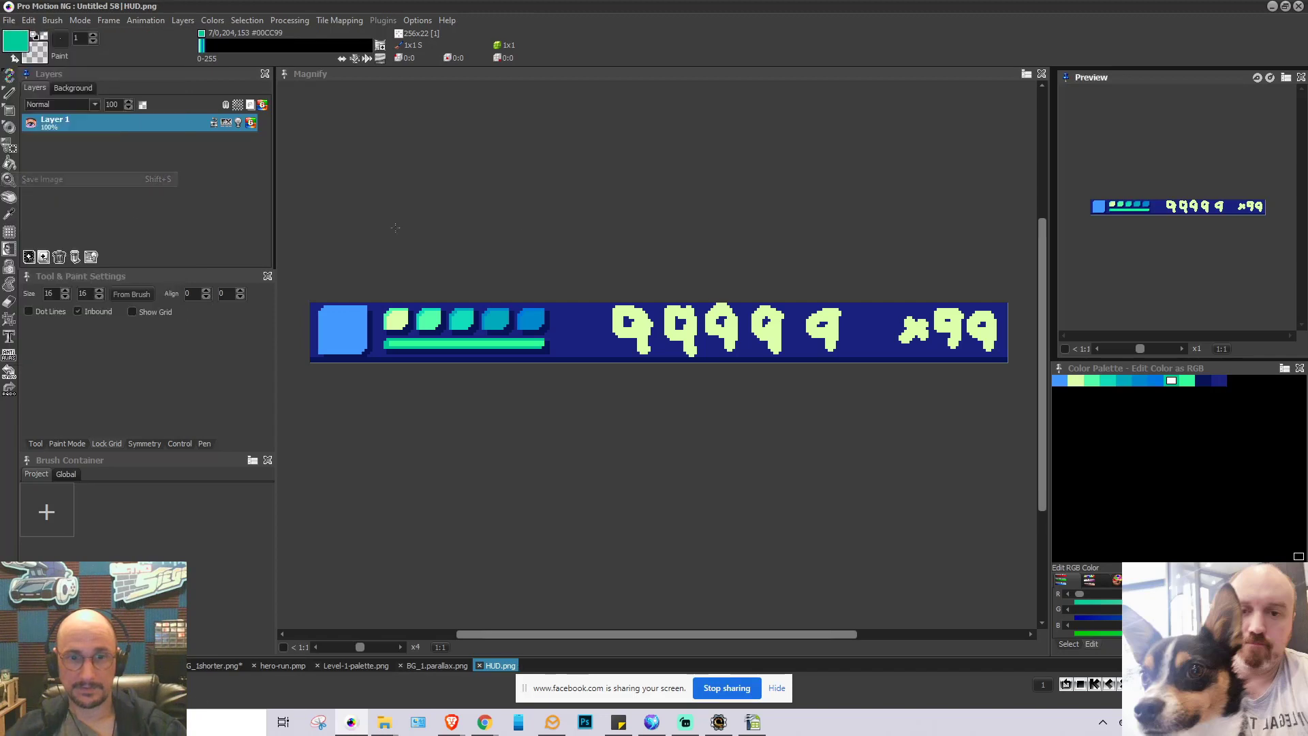
click(1042, 73)
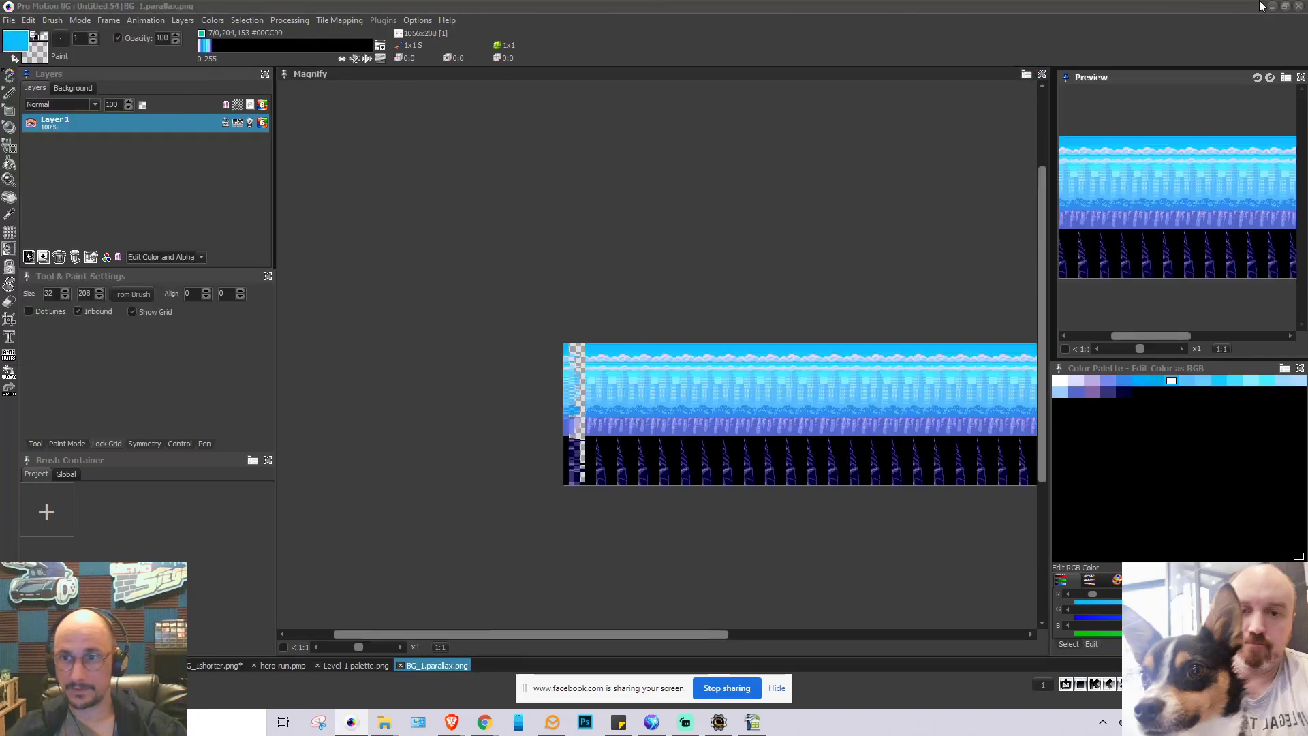
click(1271, 6)
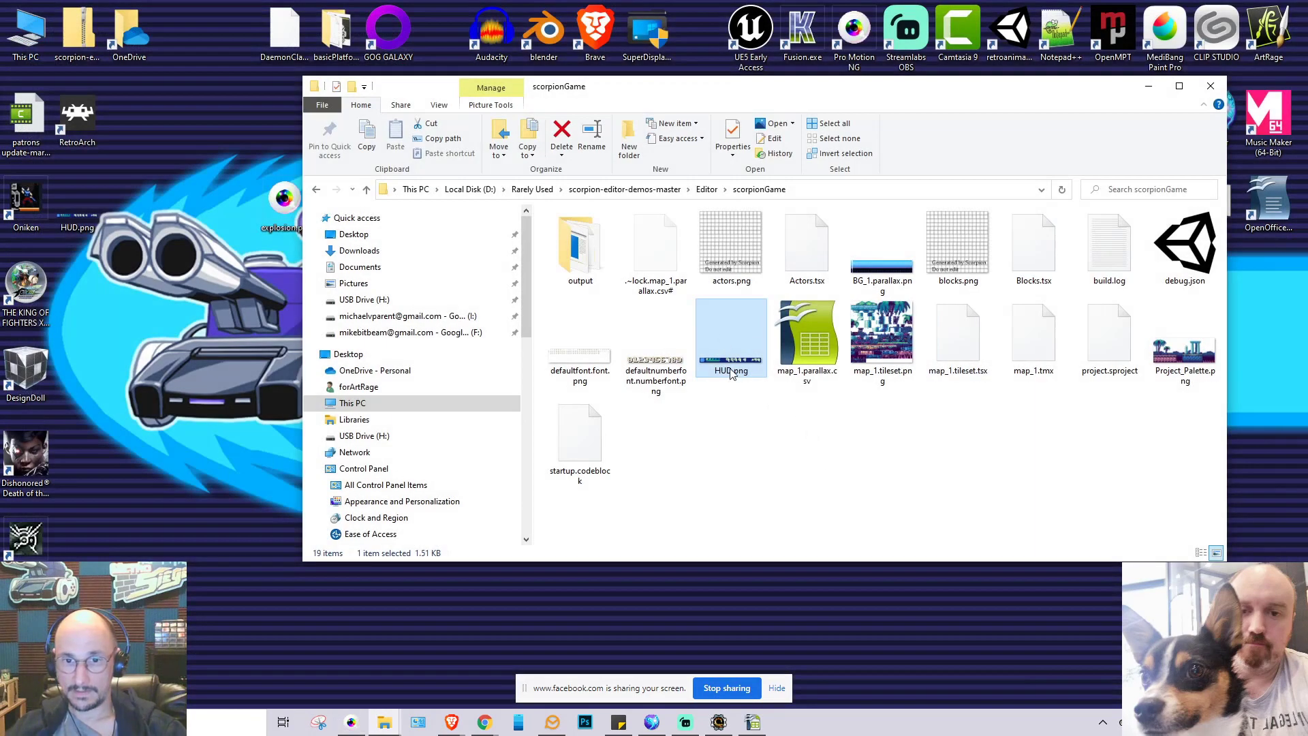
Switch to Scorpion Editor and create a new panel from HUD.png, saved as HUD.panel in the scorpionGame folder
click(721, 724)
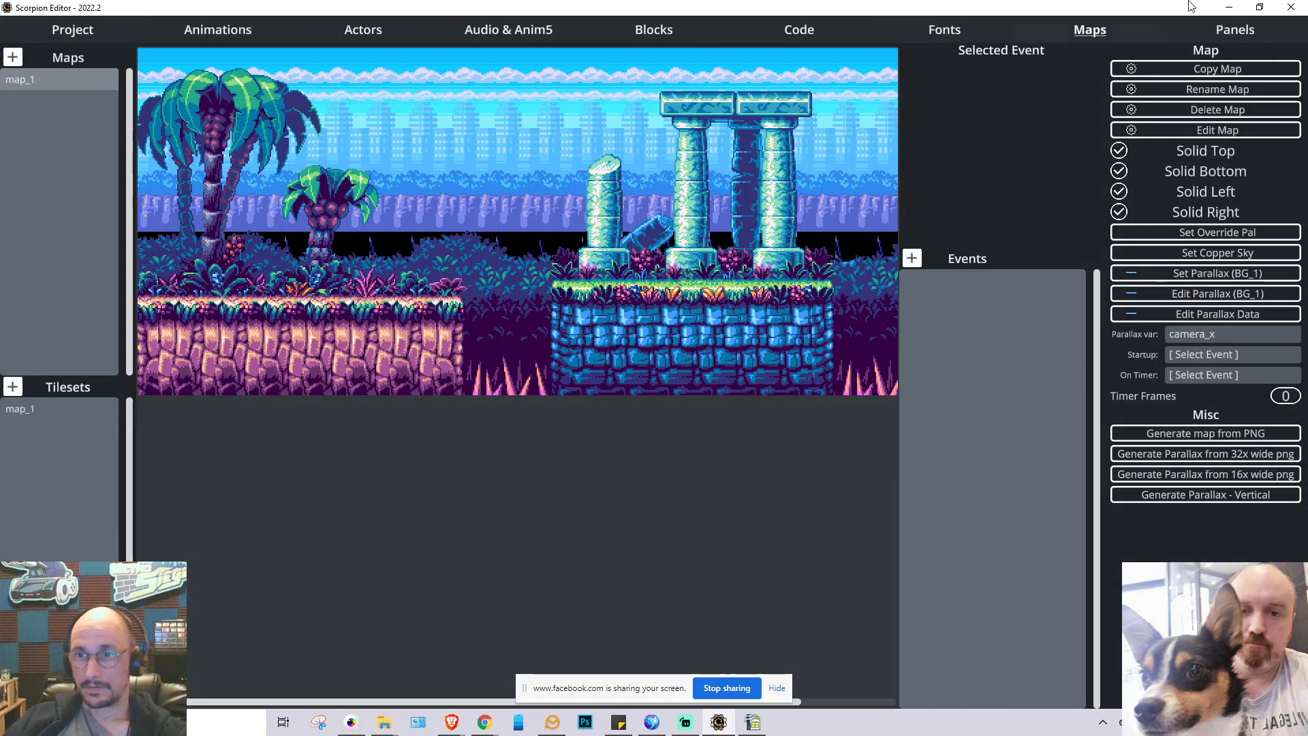
click(1235, 33)
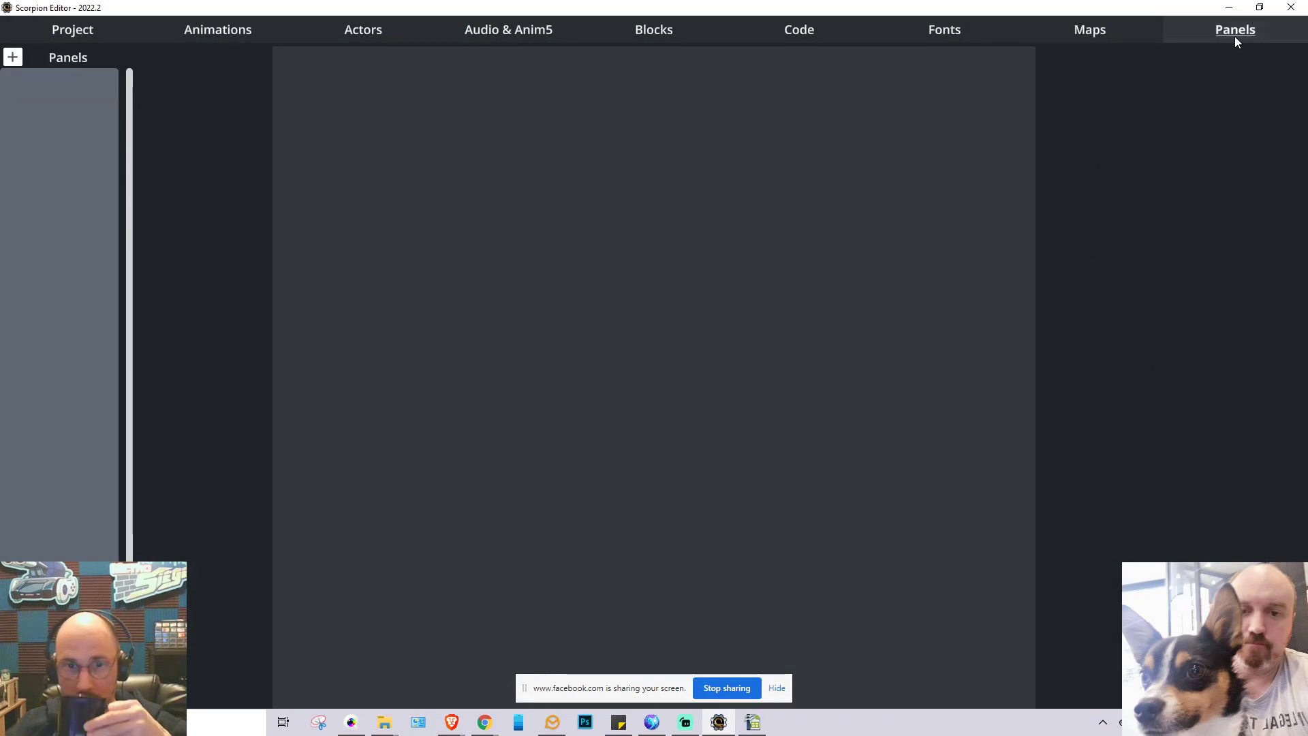
click(13, 58)
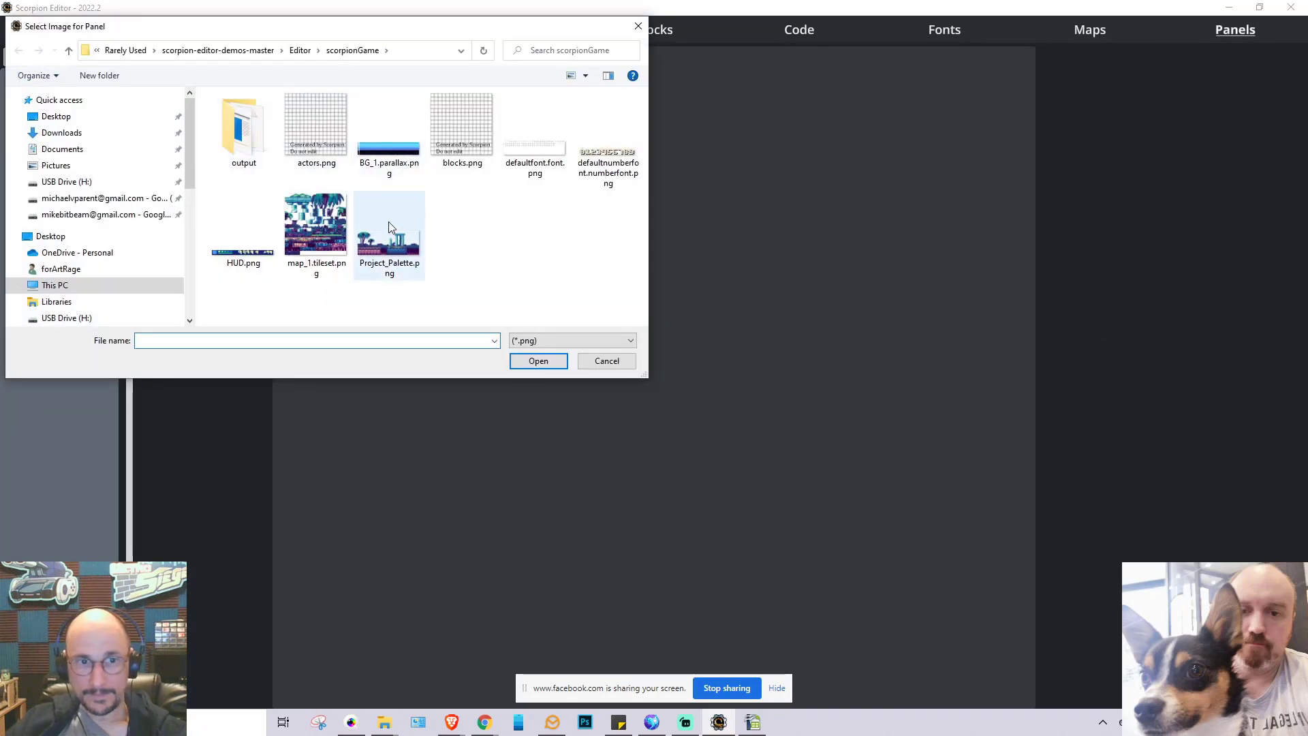
double_click(243, 224)
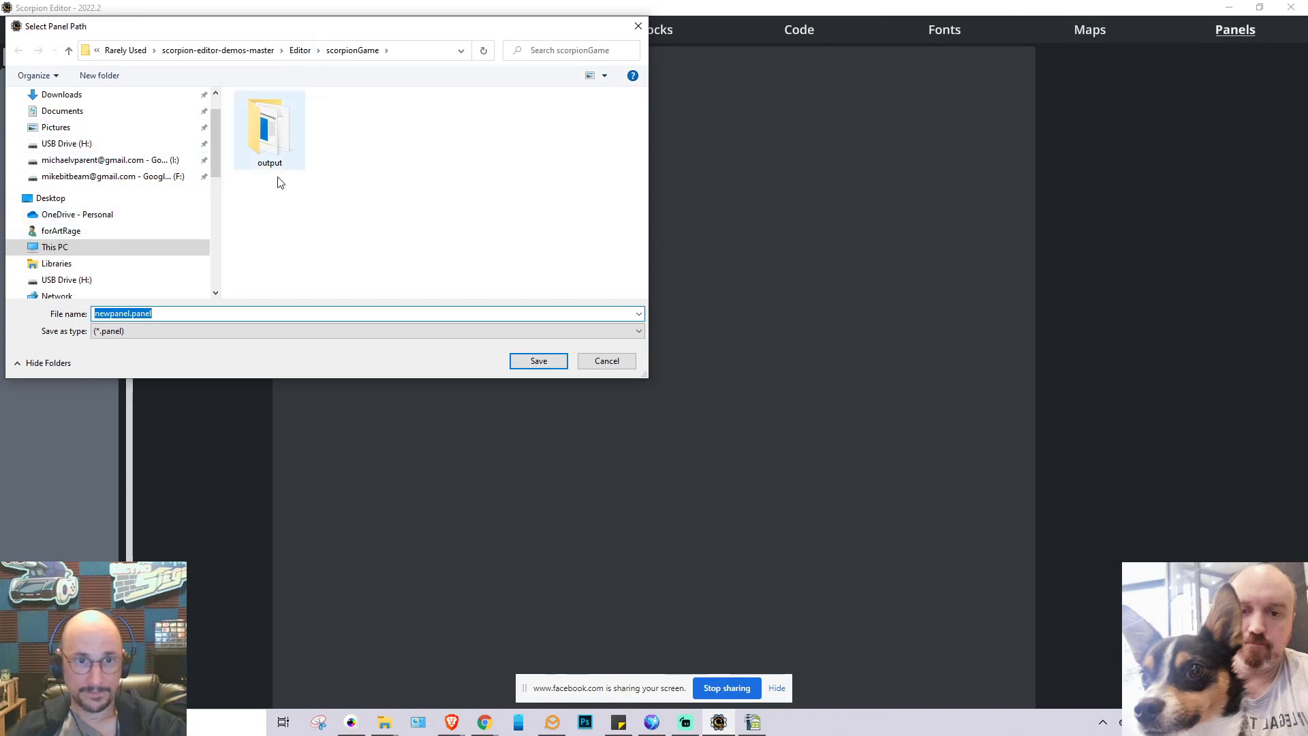
click(124, 313)
double_click(126, 313)
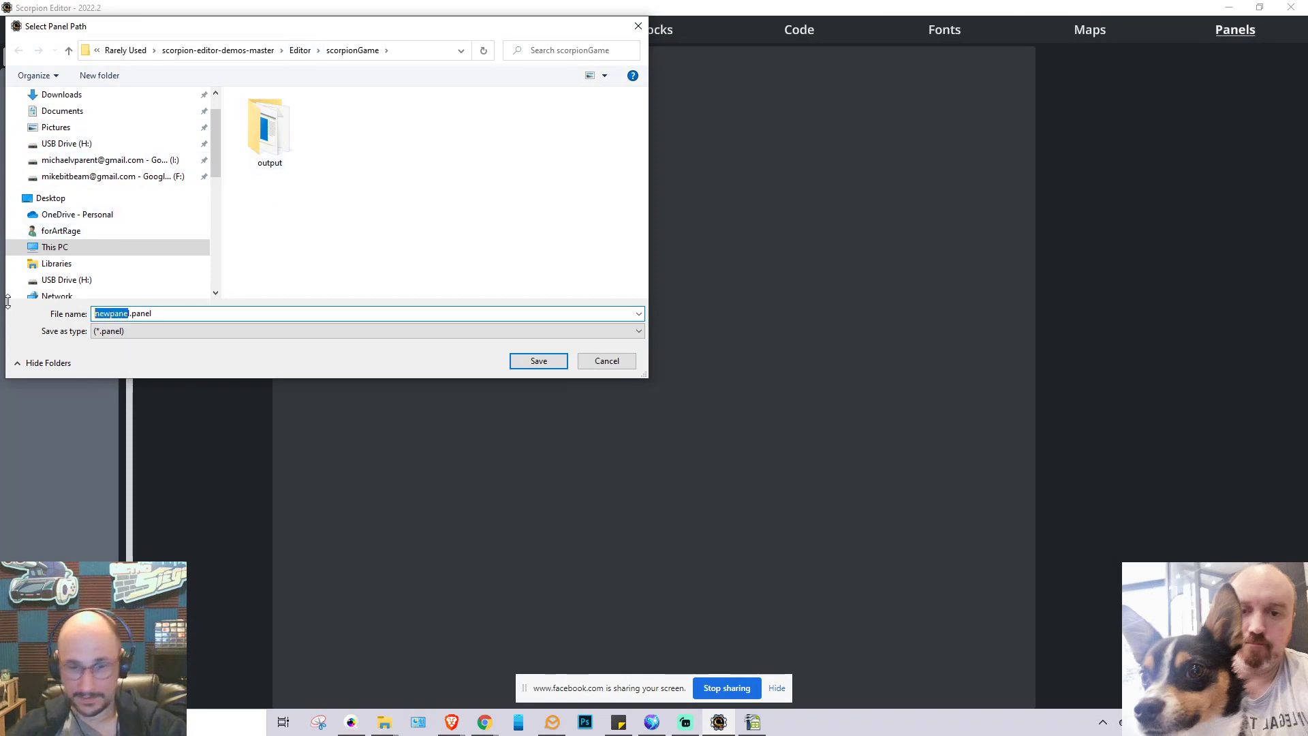
text(HUD)
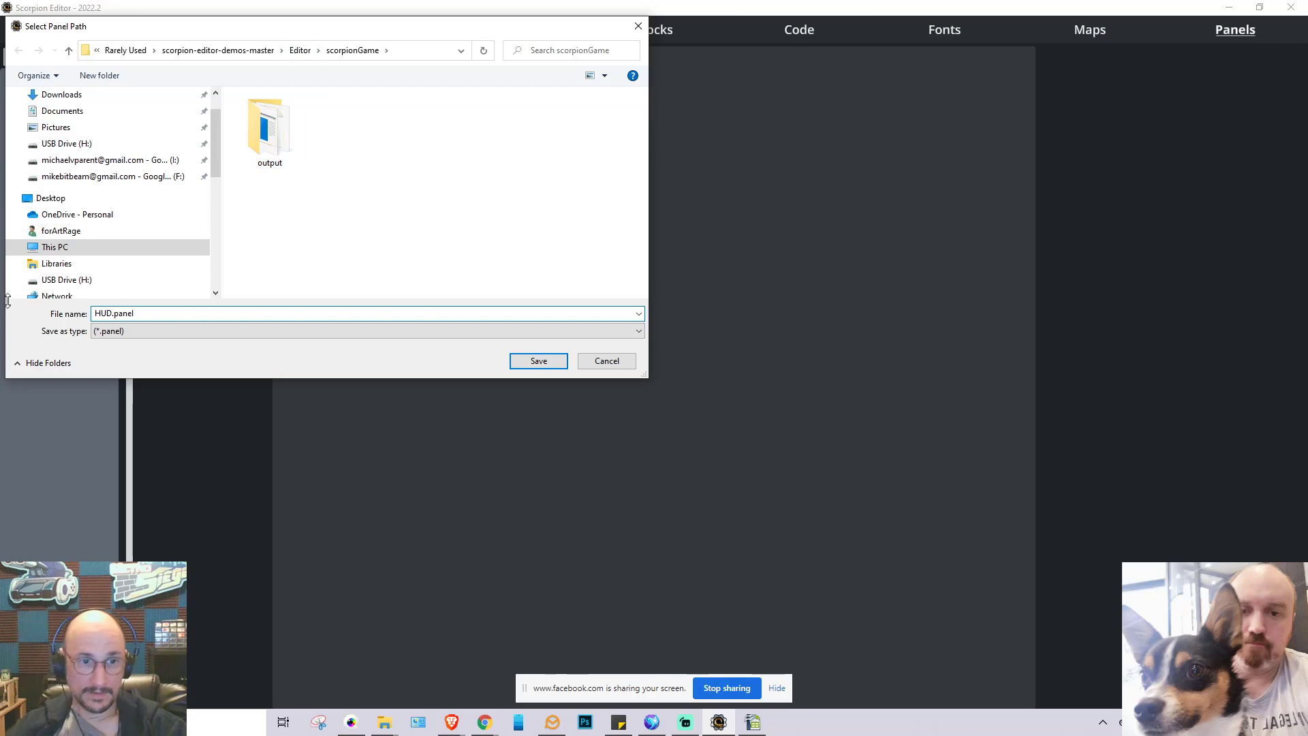
click(526, 362)
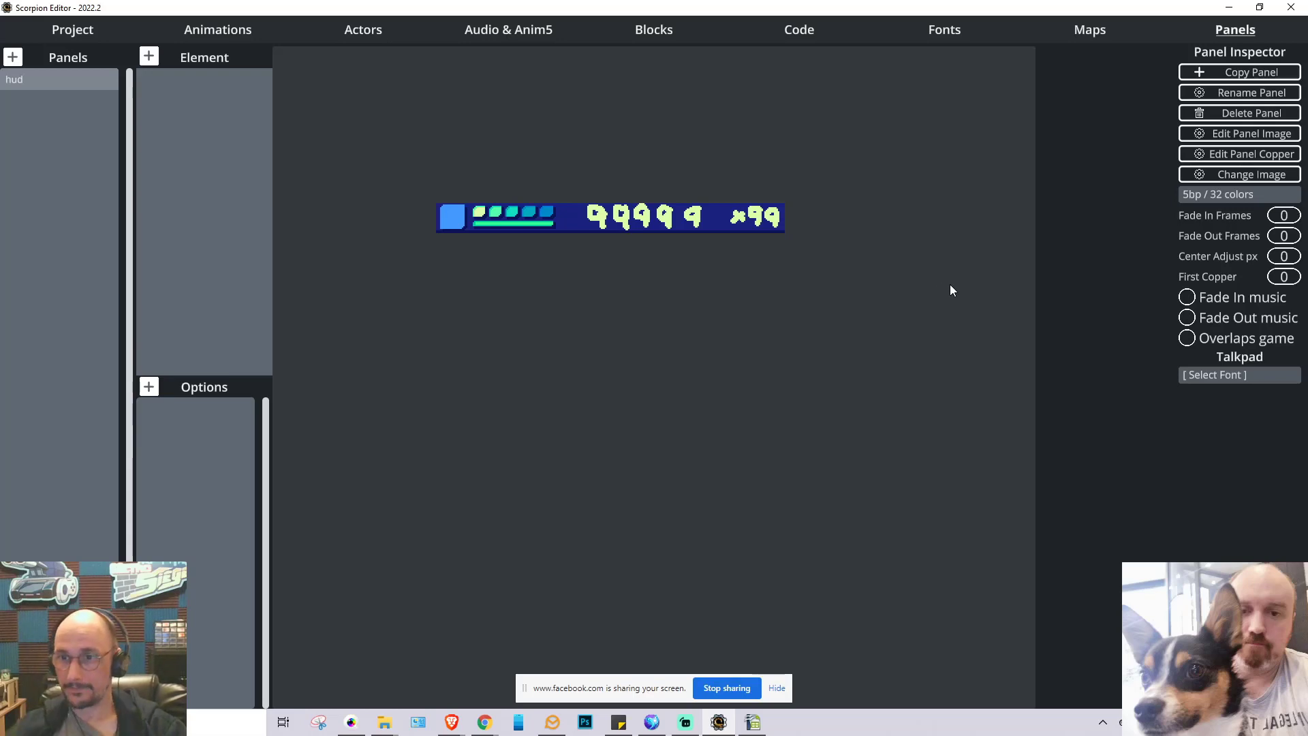
Set the hud panel's colour depth to 4bp / 16 colors
click(1199, 199)
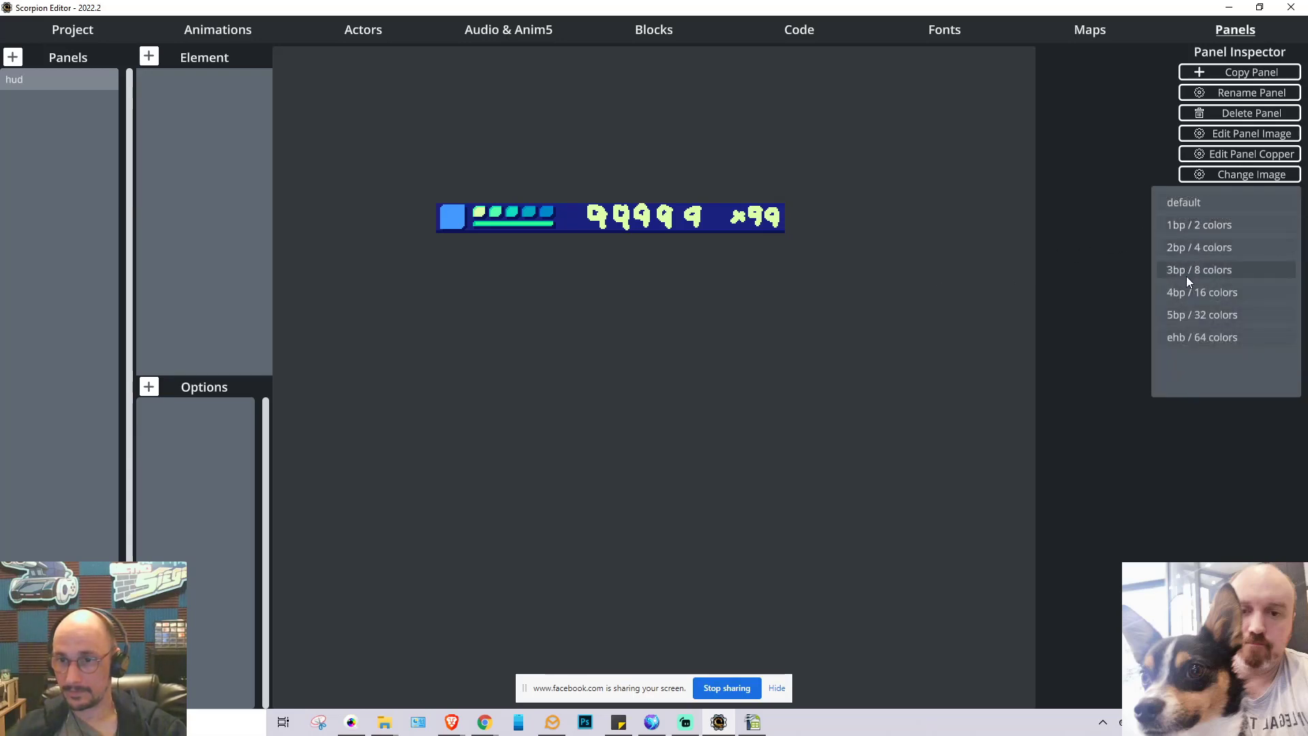
click(1193, 293)
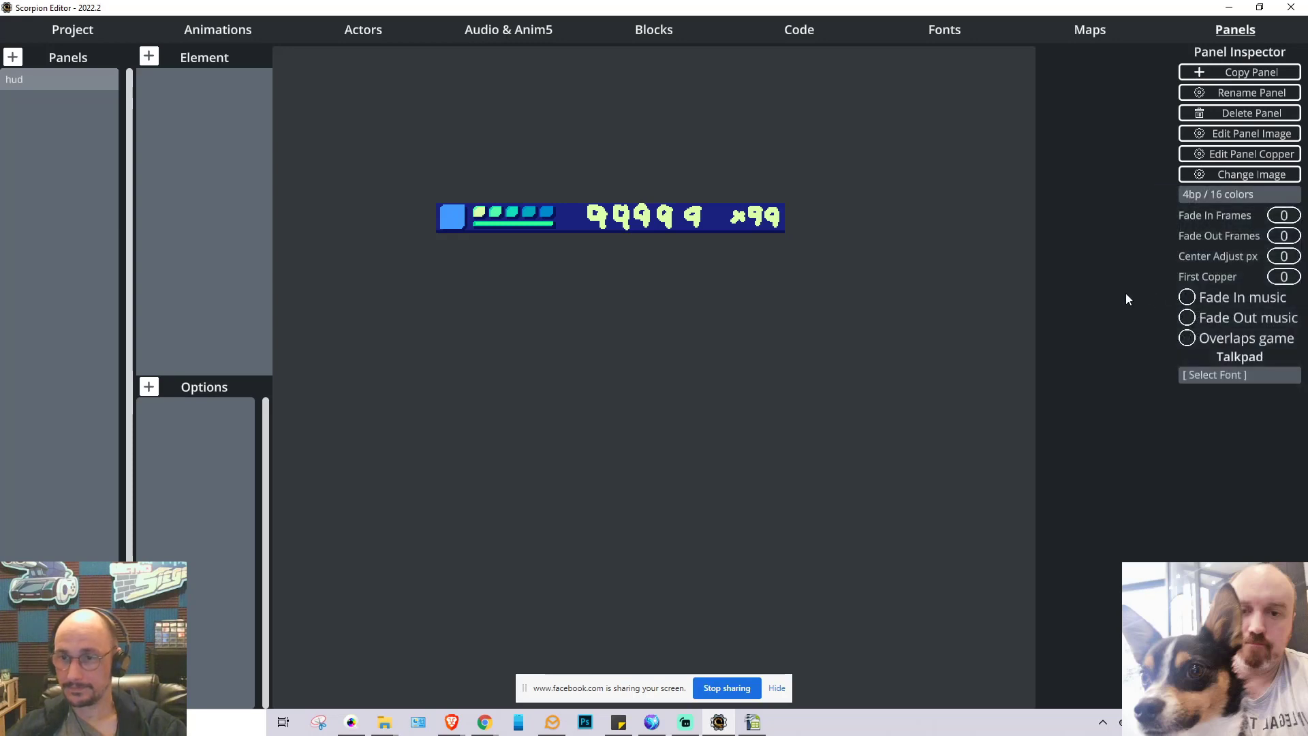
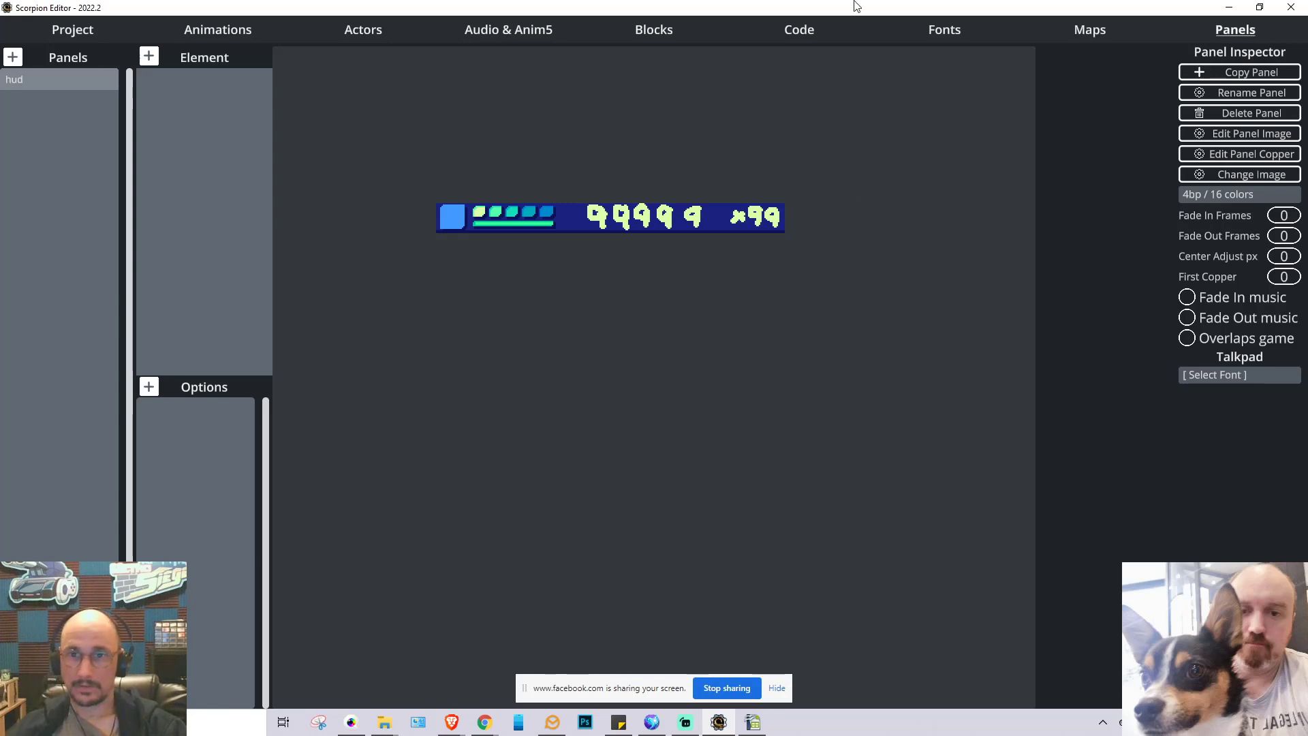
Add a new command to the startup code block and set its category to display
click(784, 31)
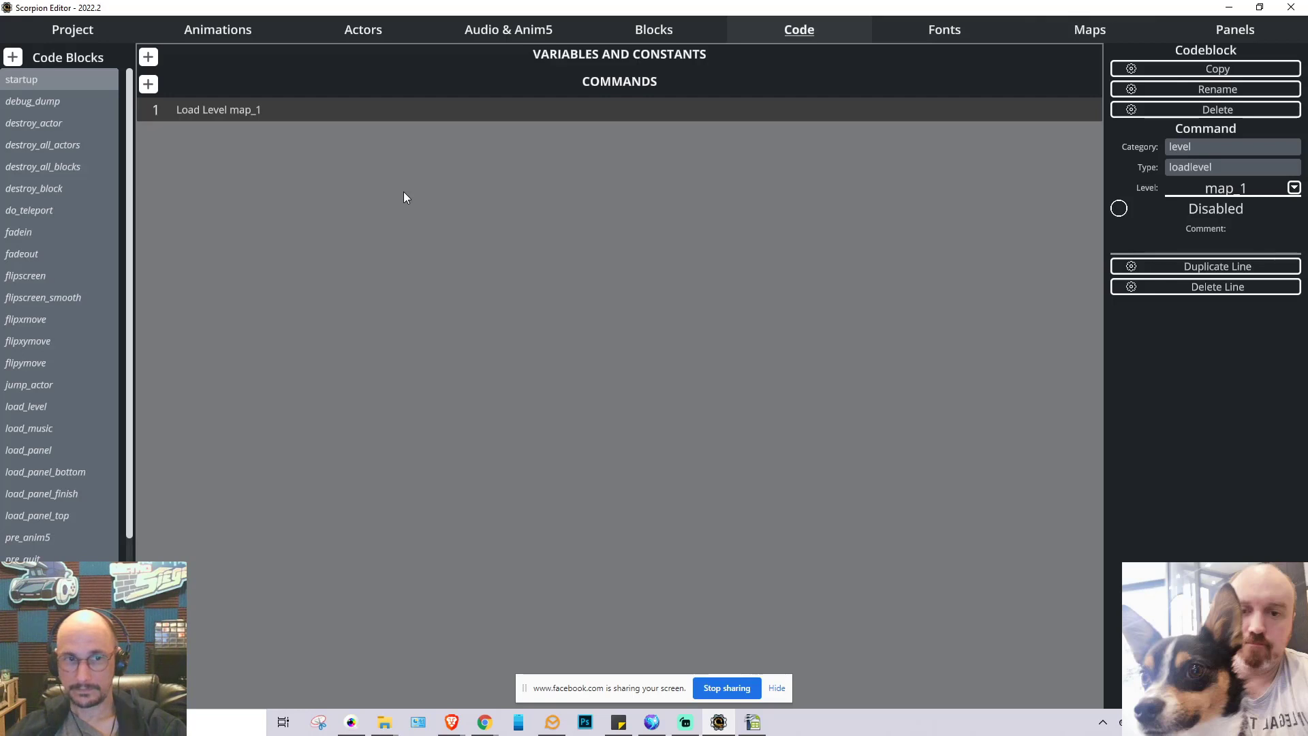
click(148, 83)
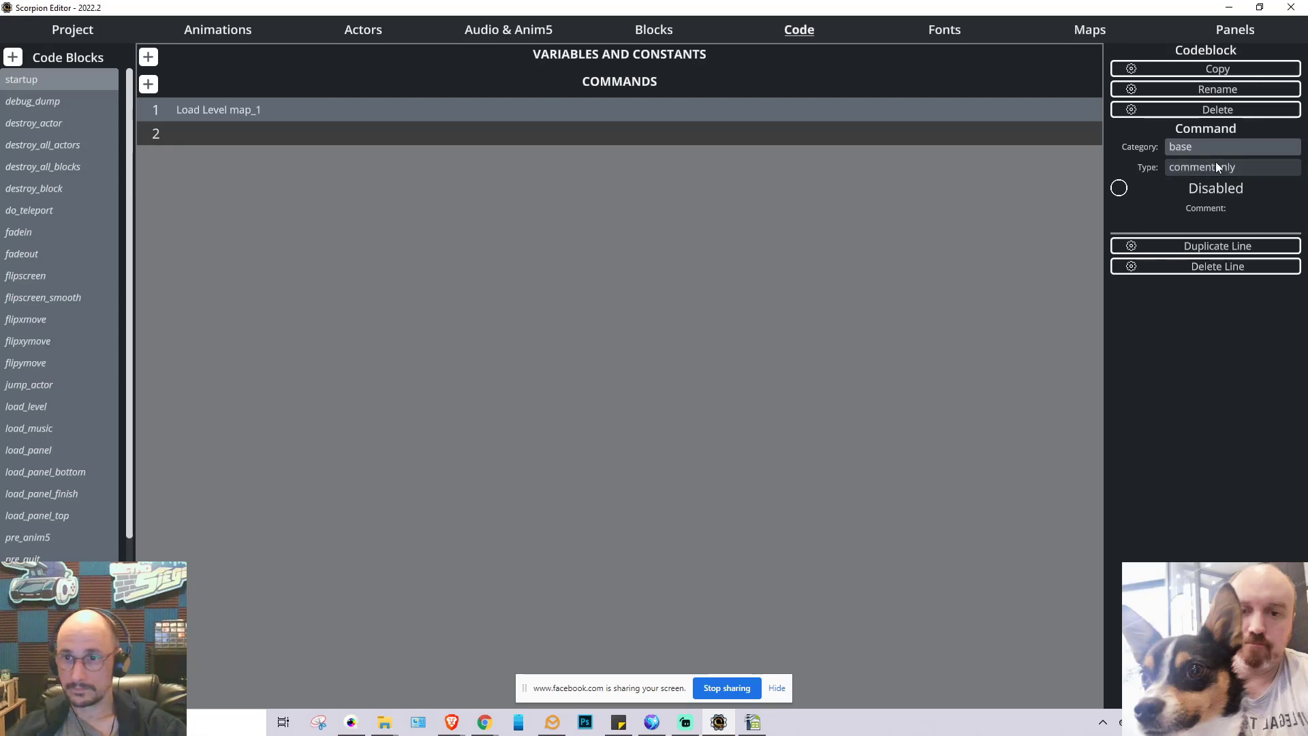
click(1210, 144)
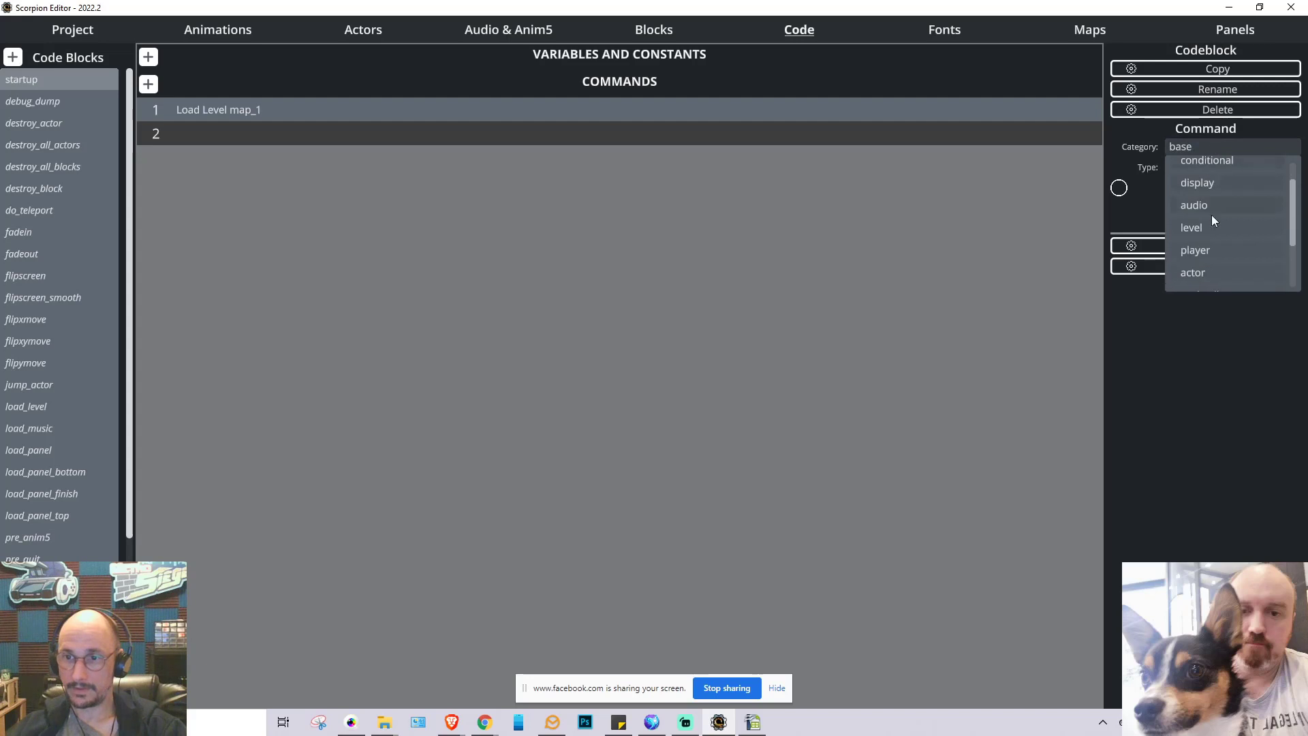
scroll(1229, 235, down, 4)
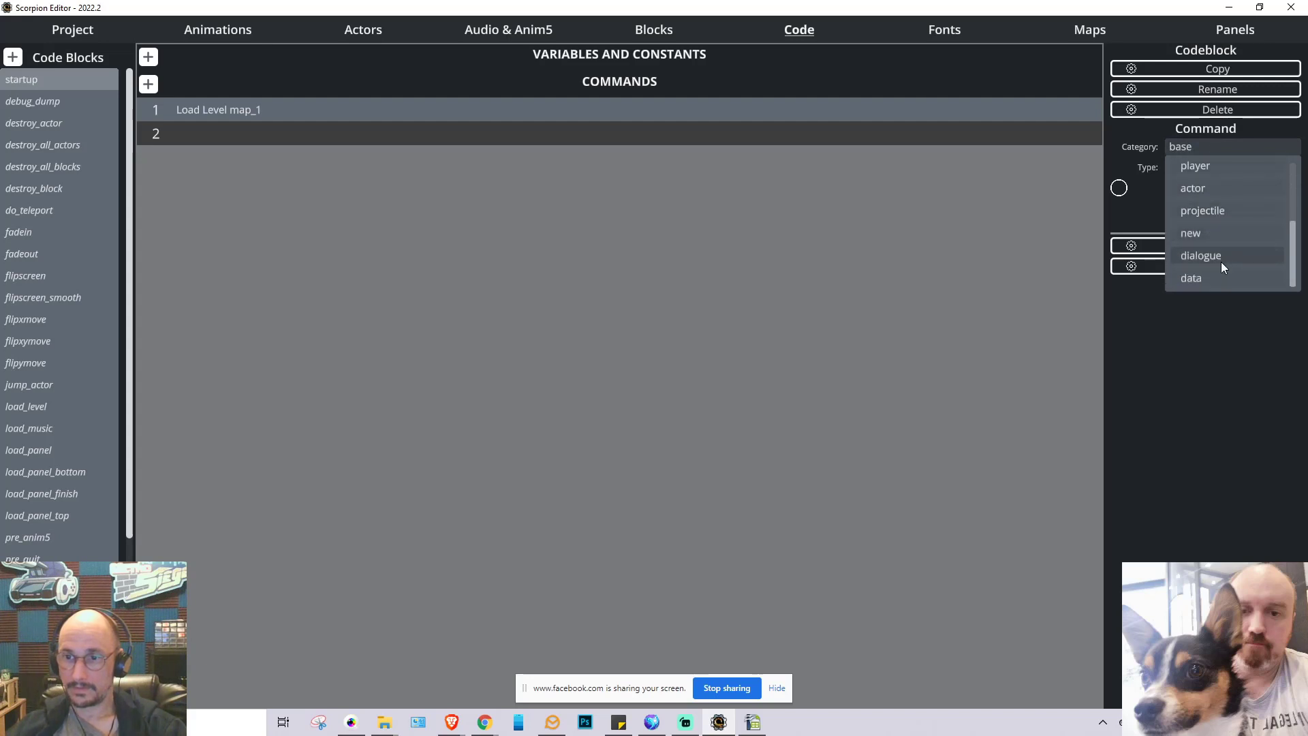
scroll(1213, 214, up, 2)
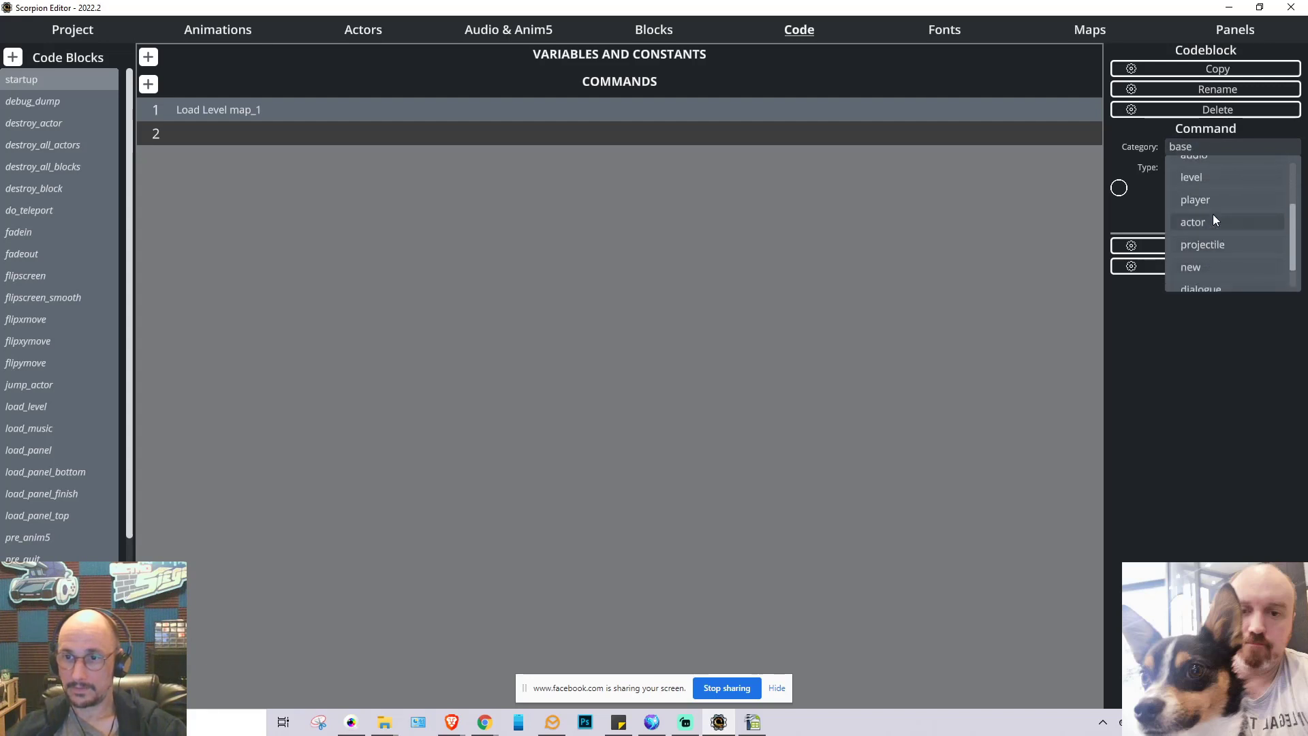
scroll(1213, 214, up, 3)
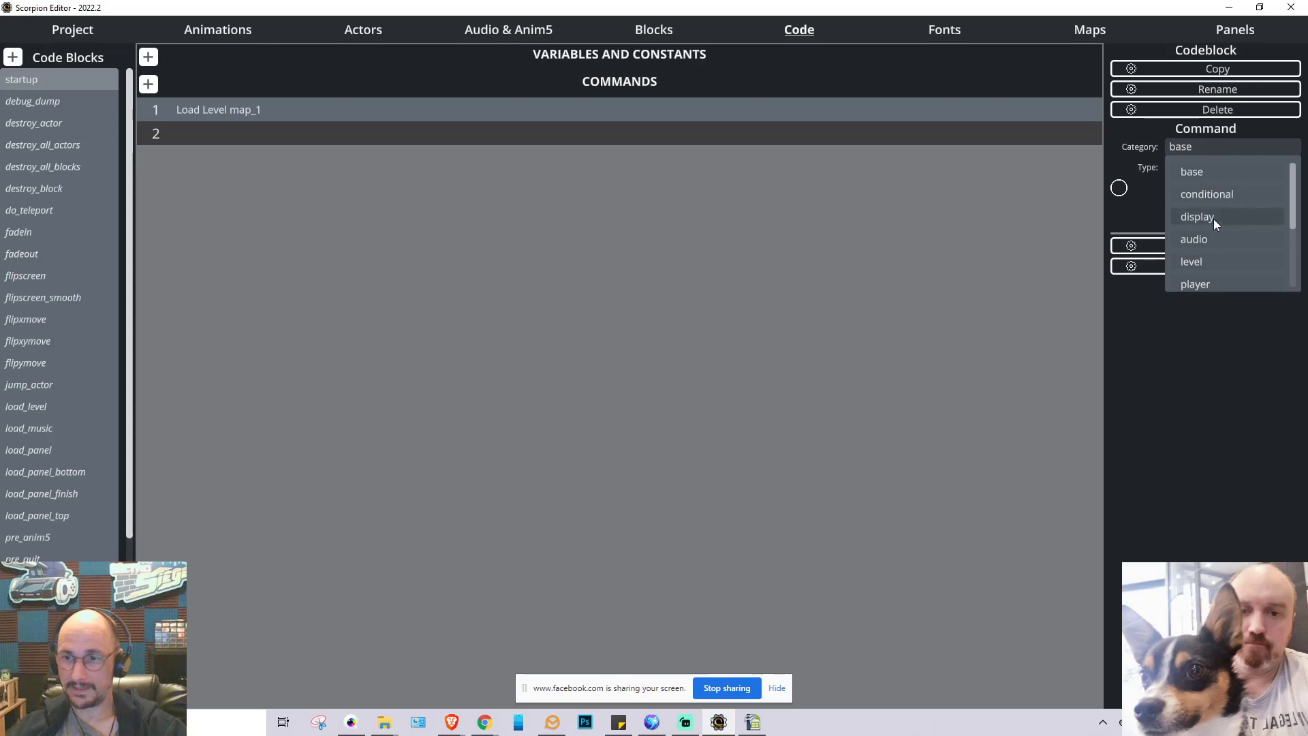
click(1213, 215)
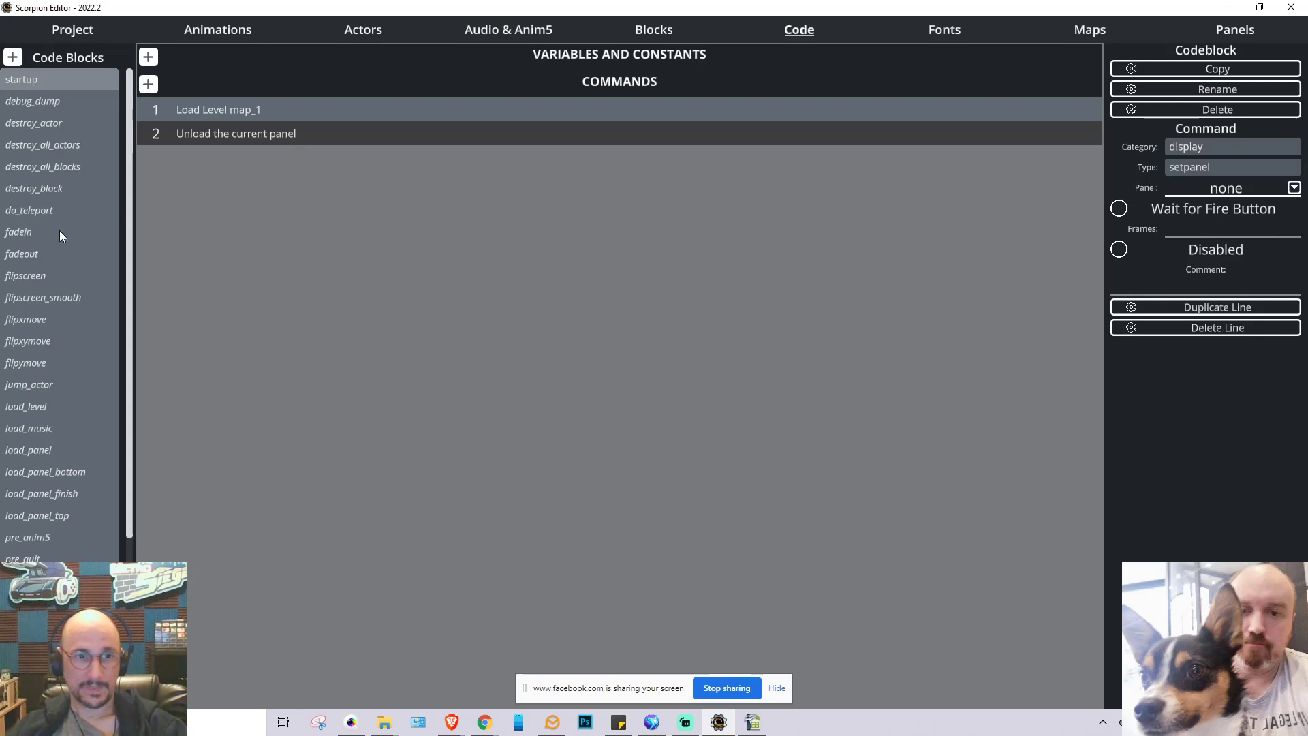
Make the new startup command a Panel Top command that loads the hud panel, and move it above Load Level map_1
click(1219, 166)
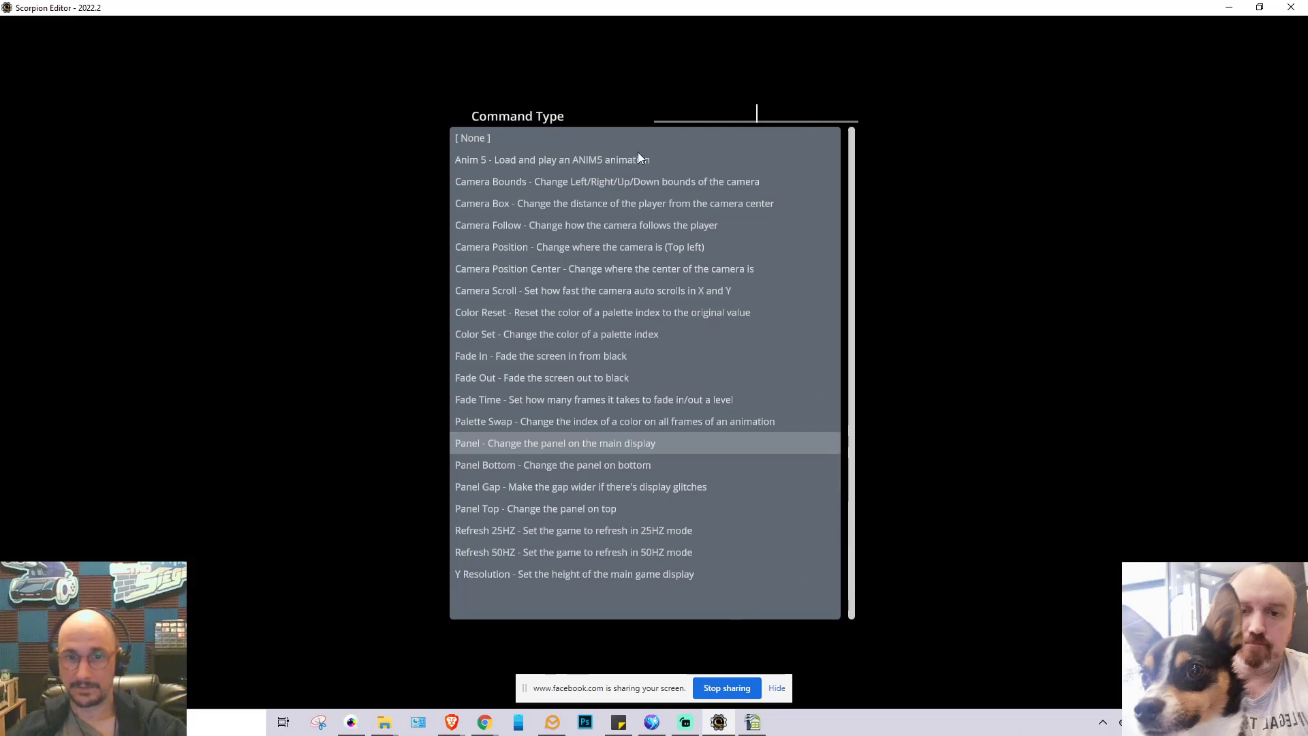
text(pa)
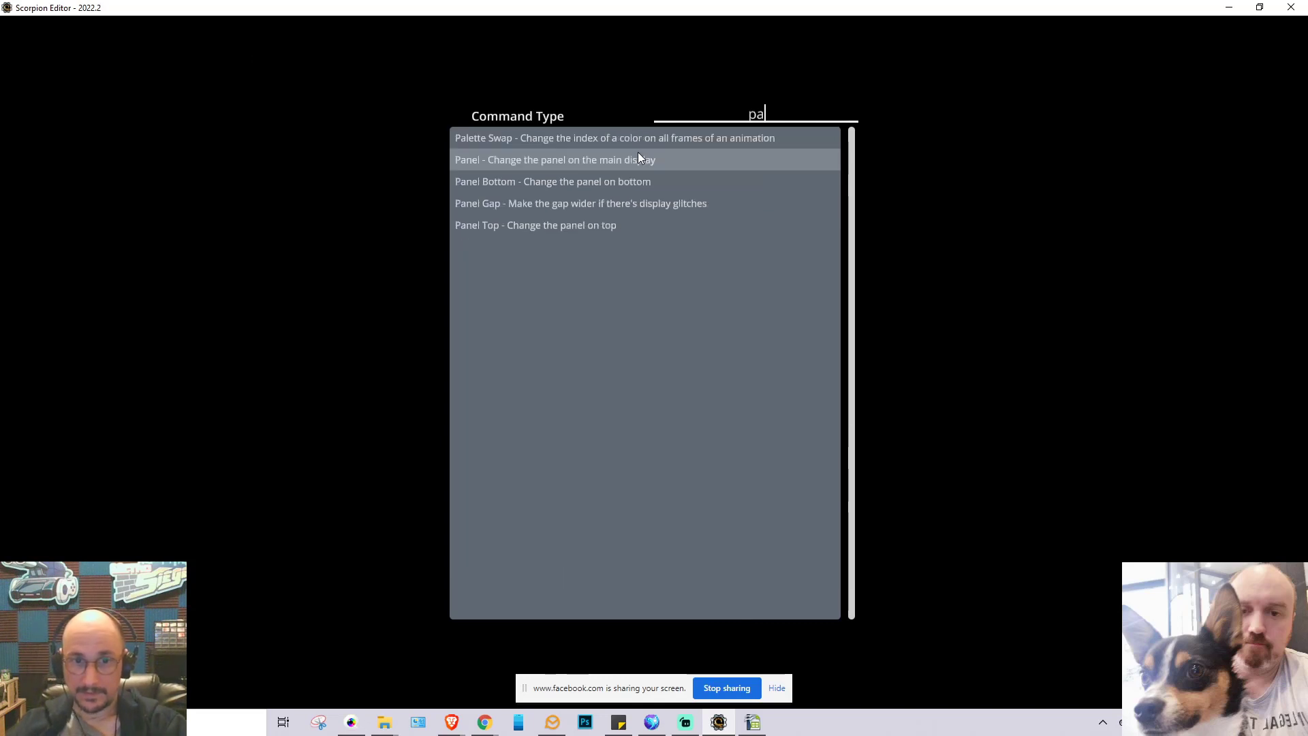
click(533, 225)
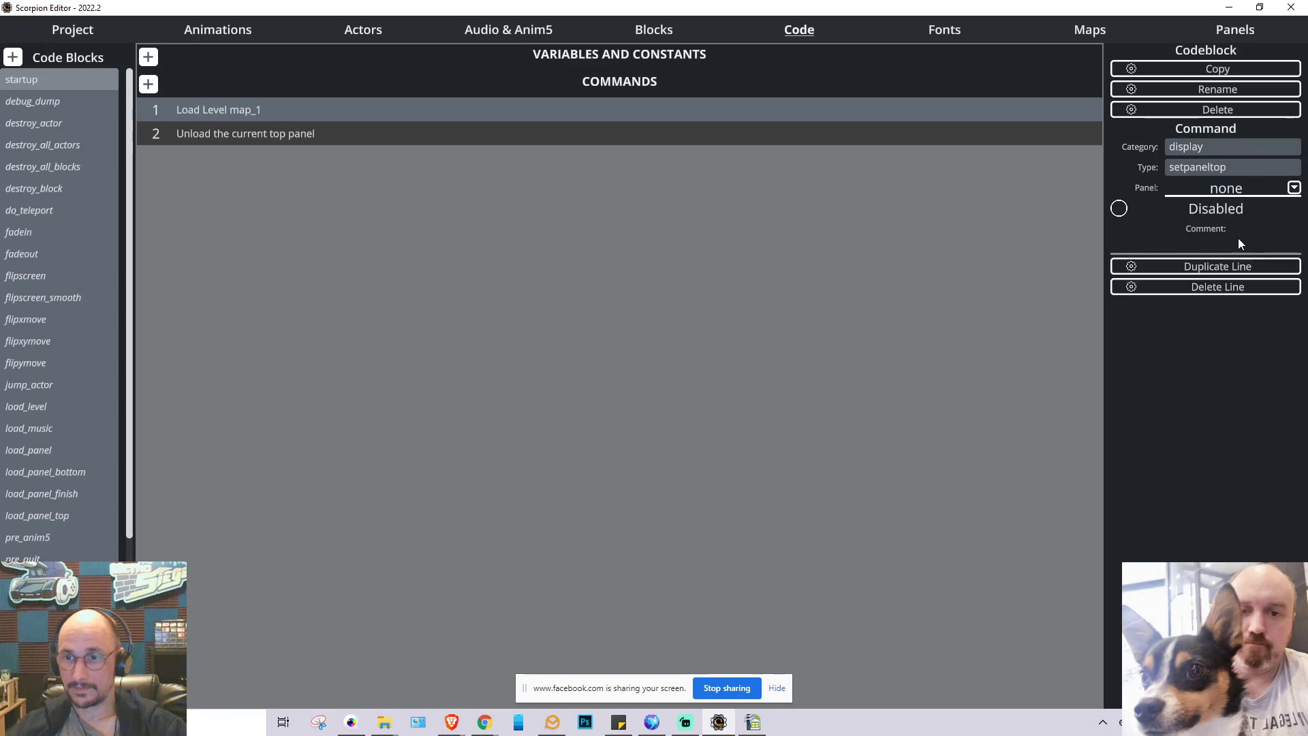
click(1293, 188)
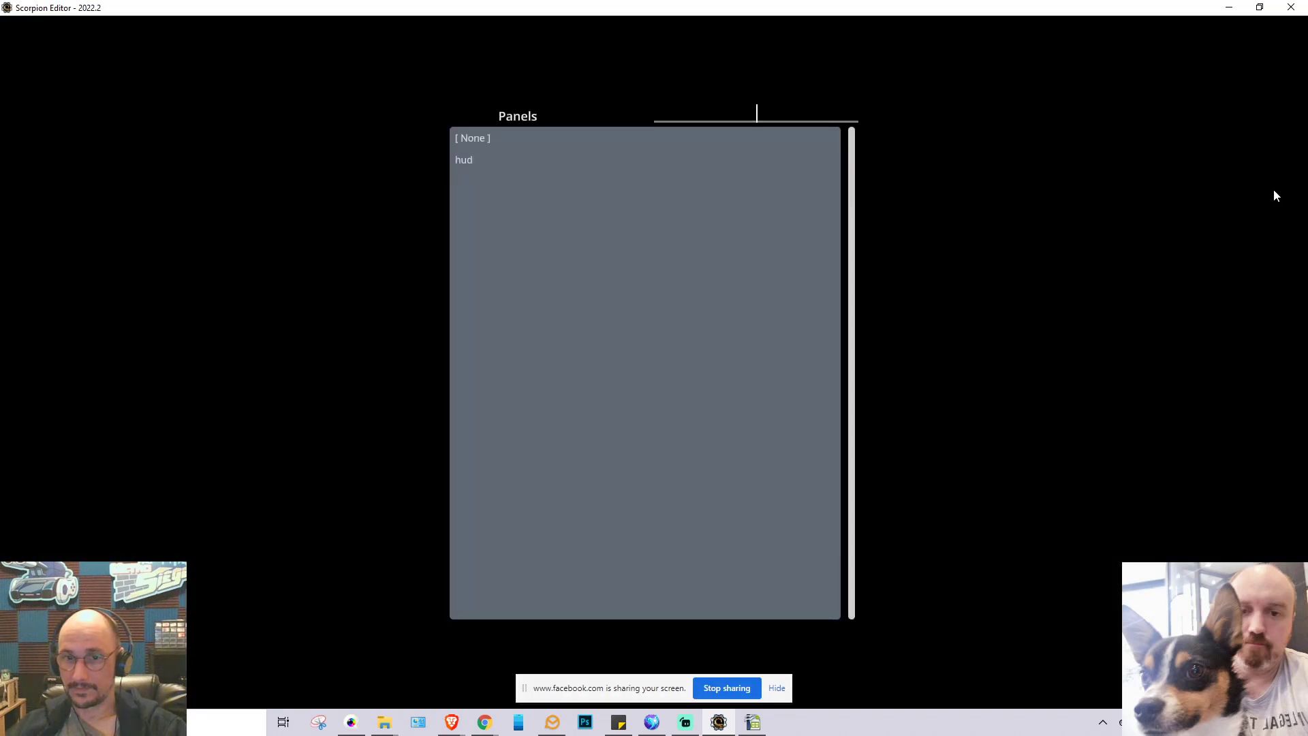
click(501, 163)
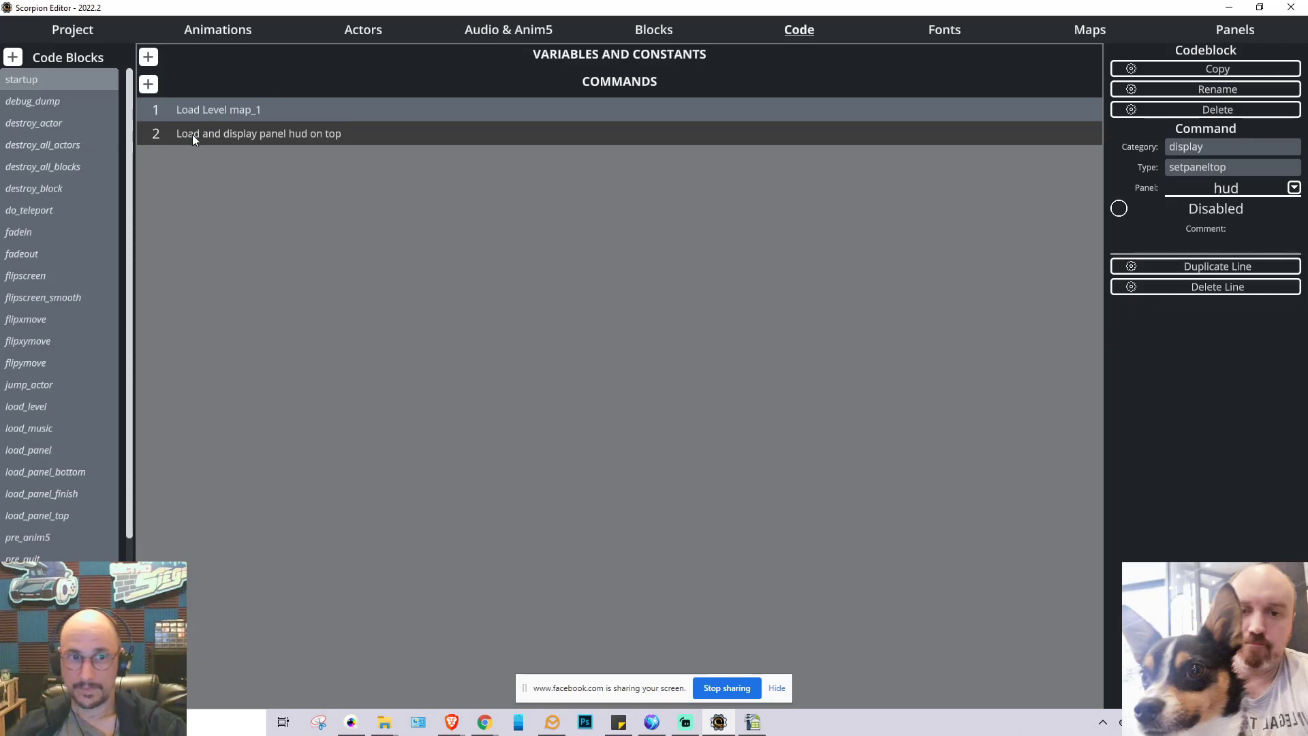
drag(192, 133, 189, 109)
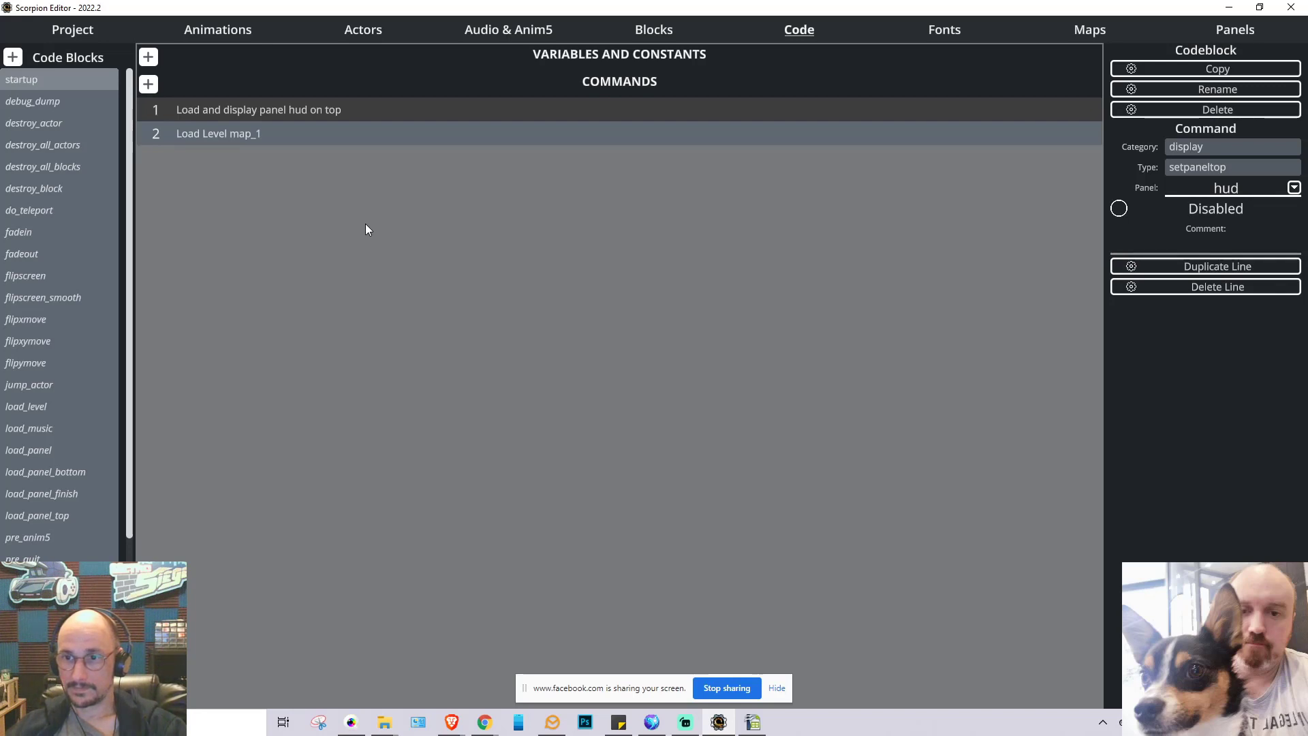
click(1119, 210)
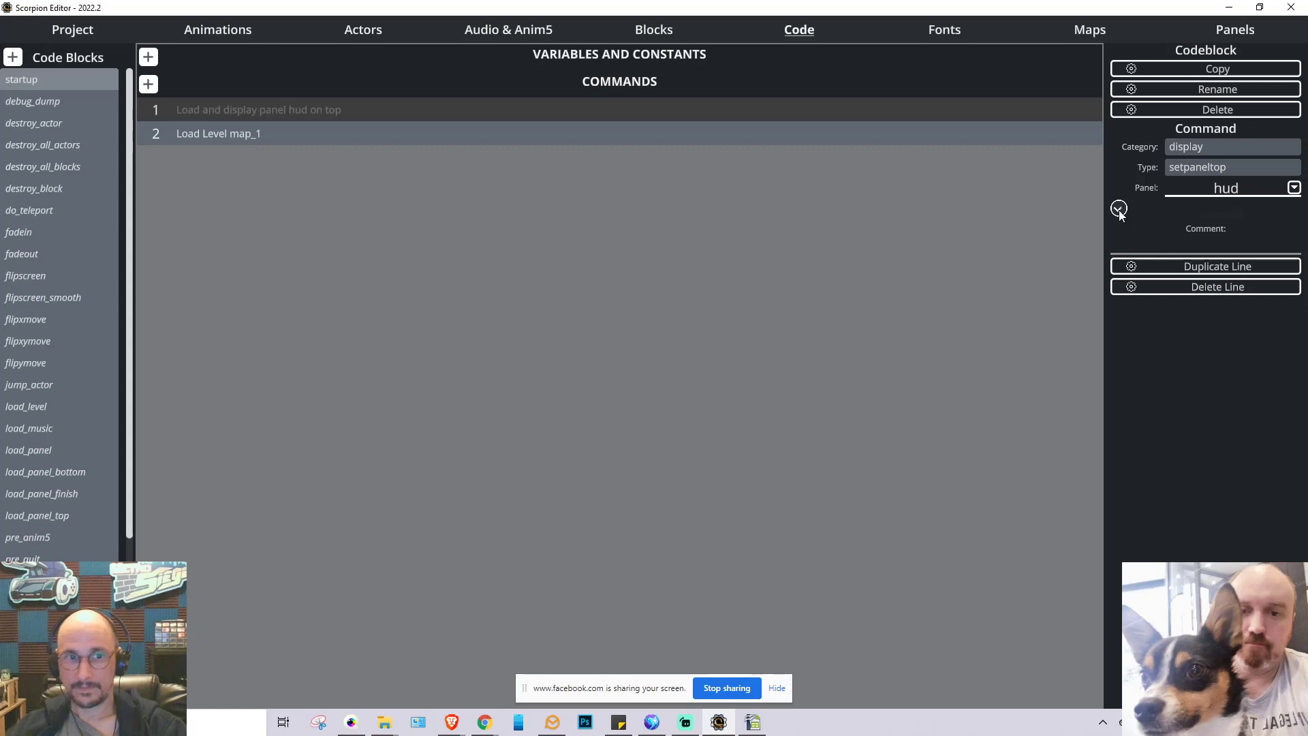
click(1120, 210)
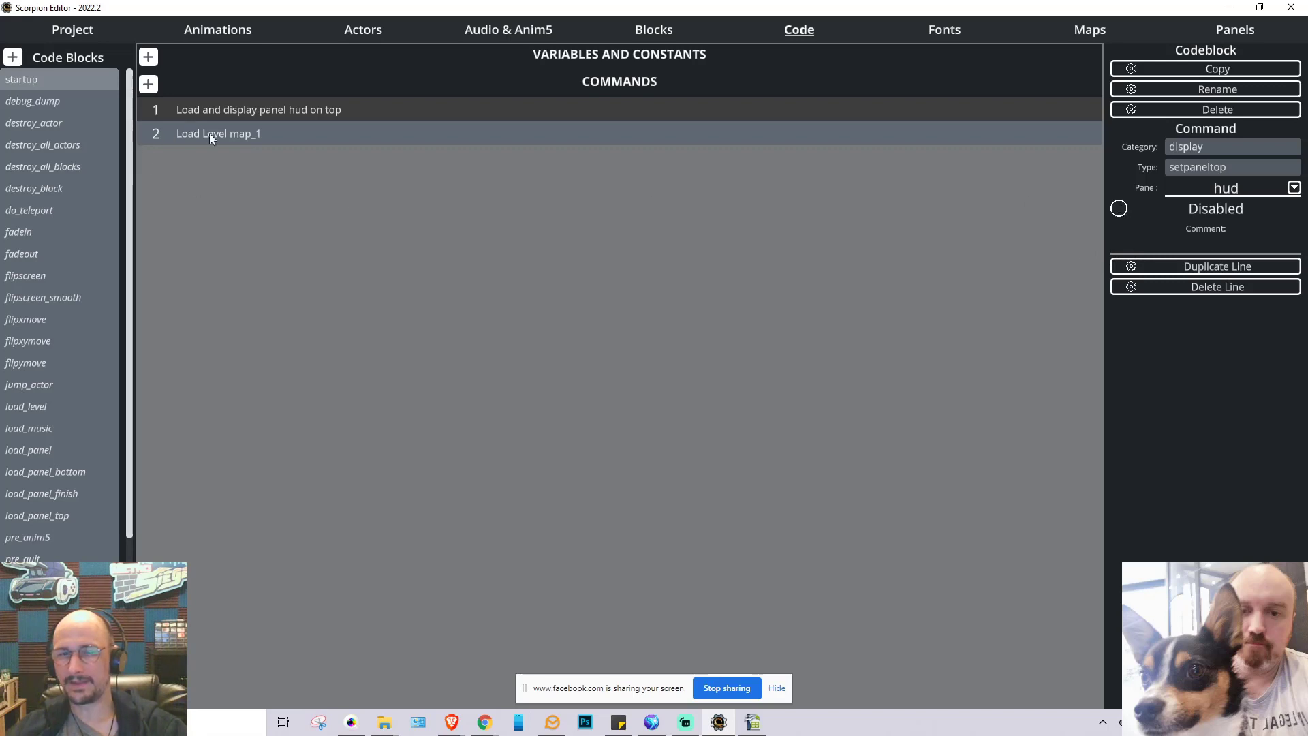
click(1119, 209)
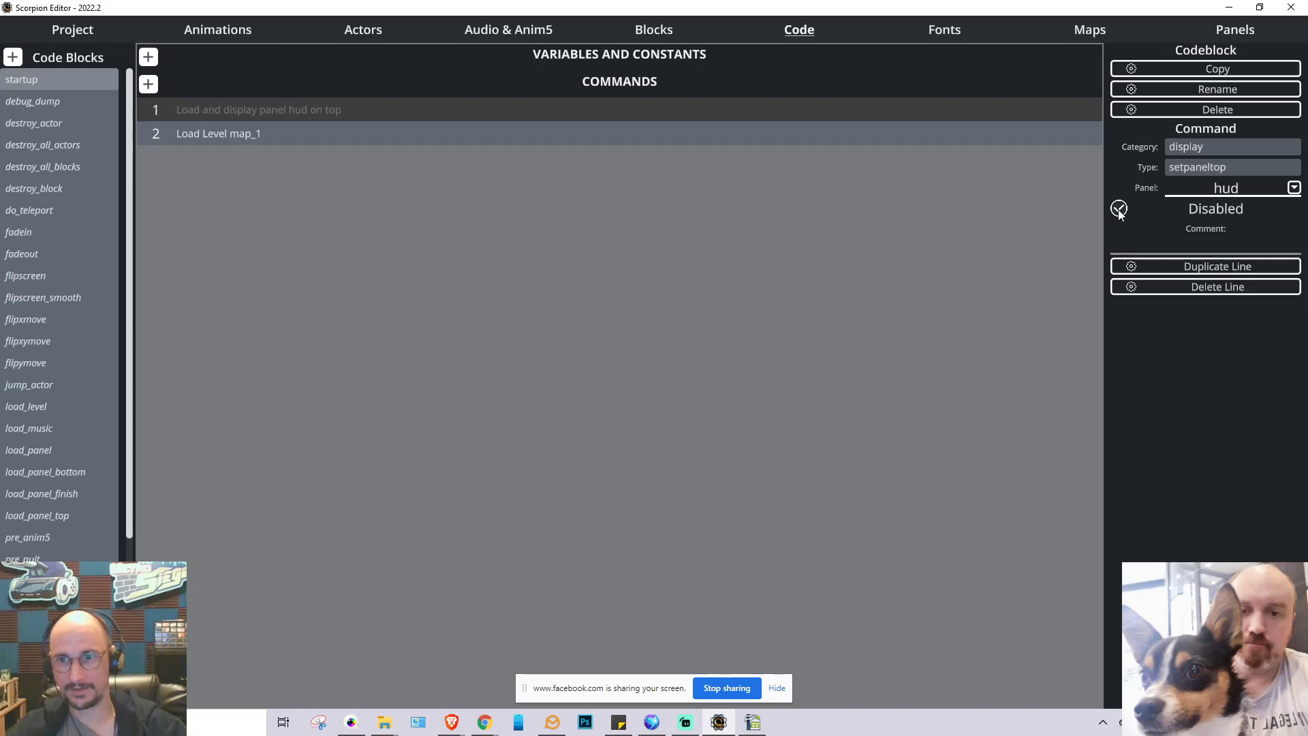
click(1119, 209)
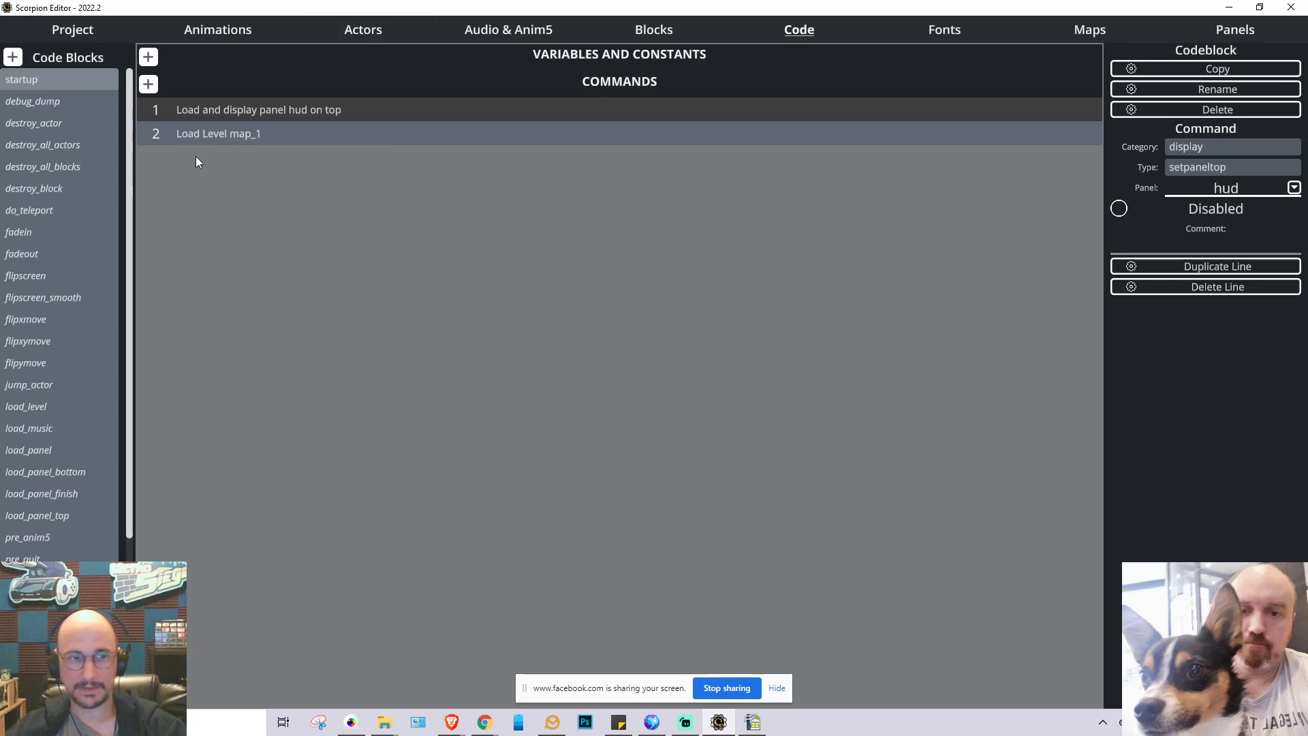
Run the project in WinUAE to check the HUD in the game, then quit the emulator and dismiss the compile message
click(94, 32)
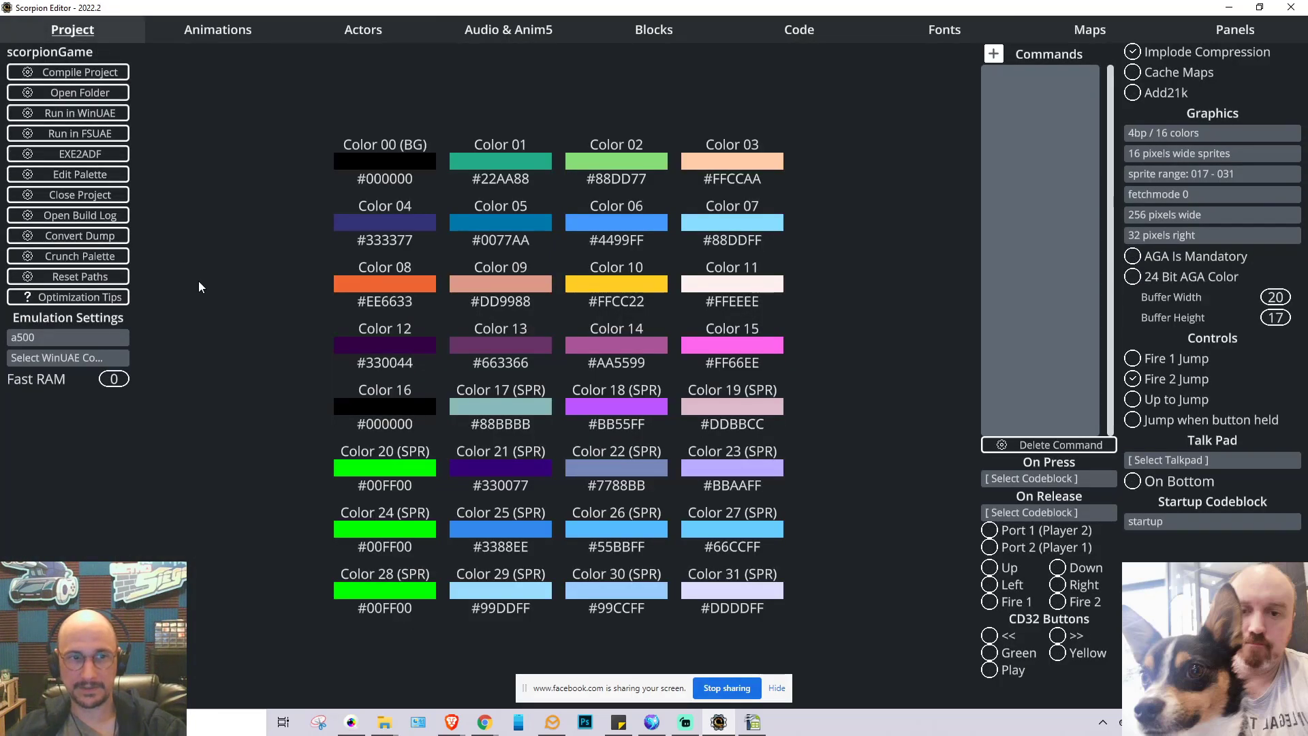
click(108, 117)
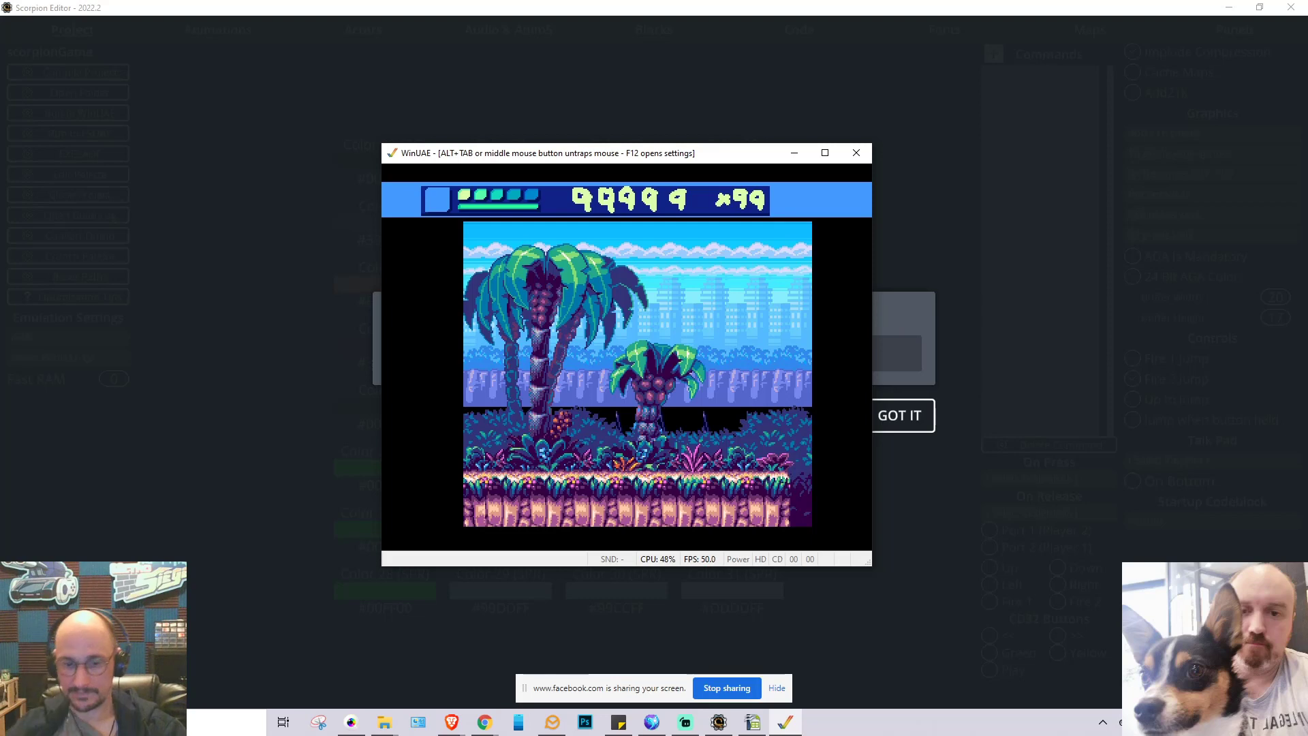
key(F12)
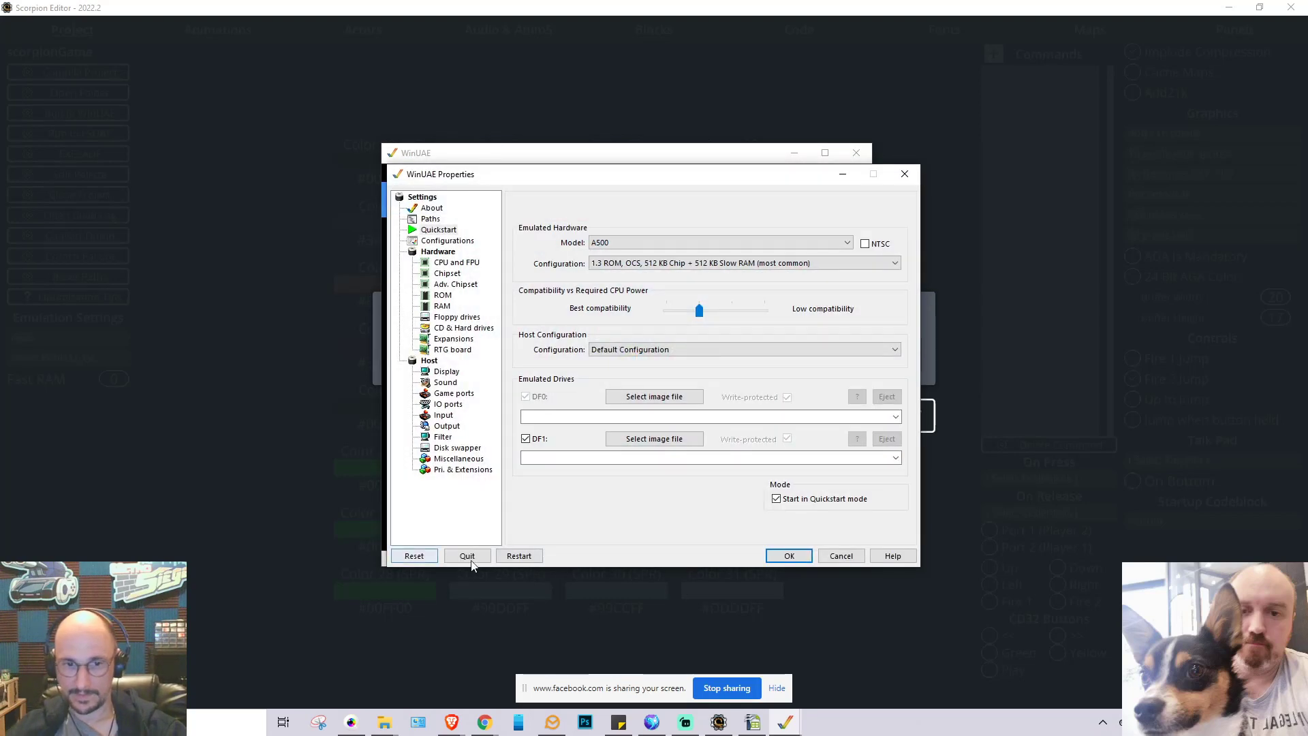
click(467, 556)
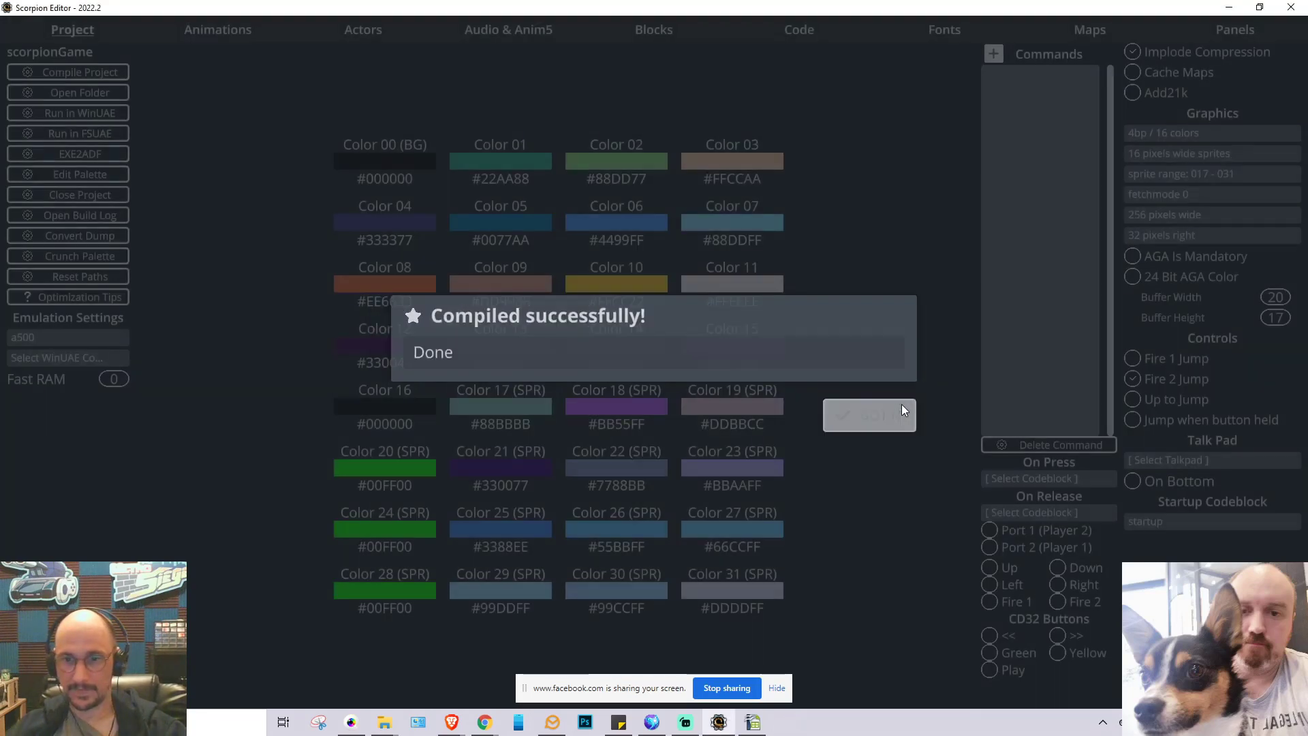
click(903, 410)
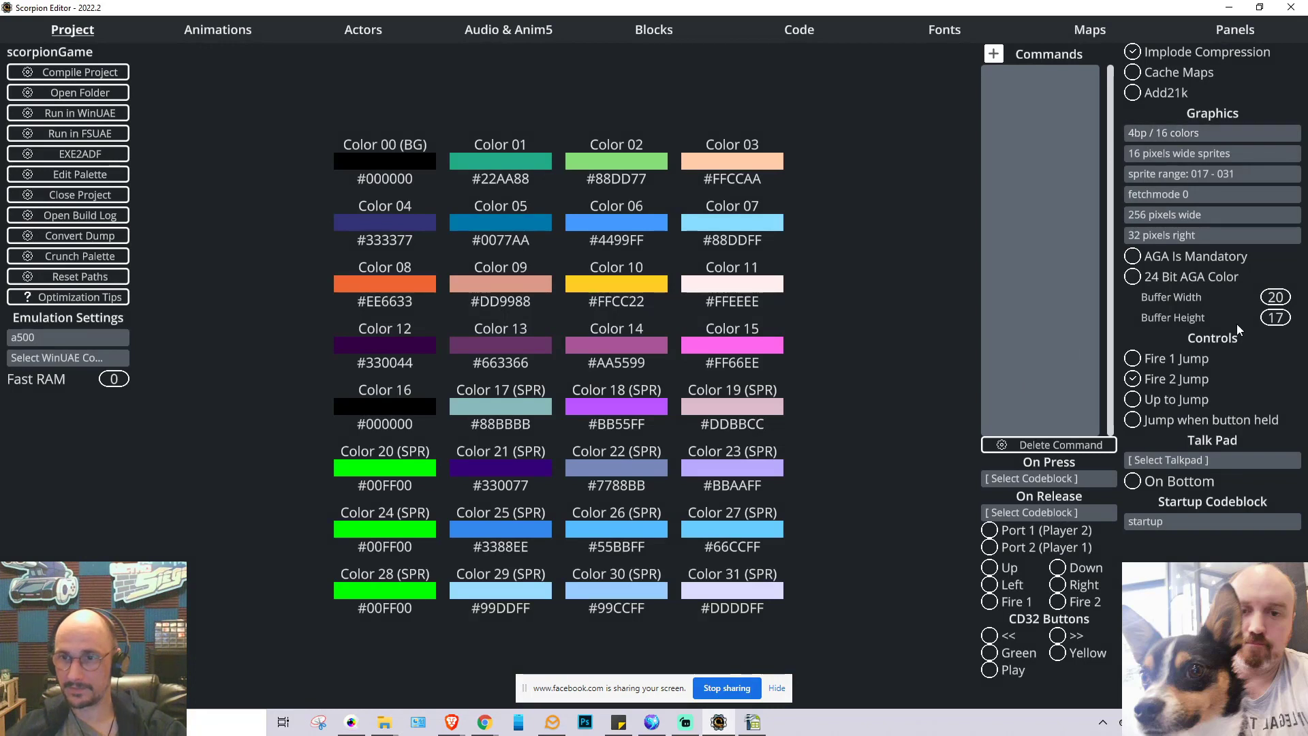
Set the hud panel's Center Adjust to 32 px, matching the project's 32 pixels right display offset
click(1163, 232)
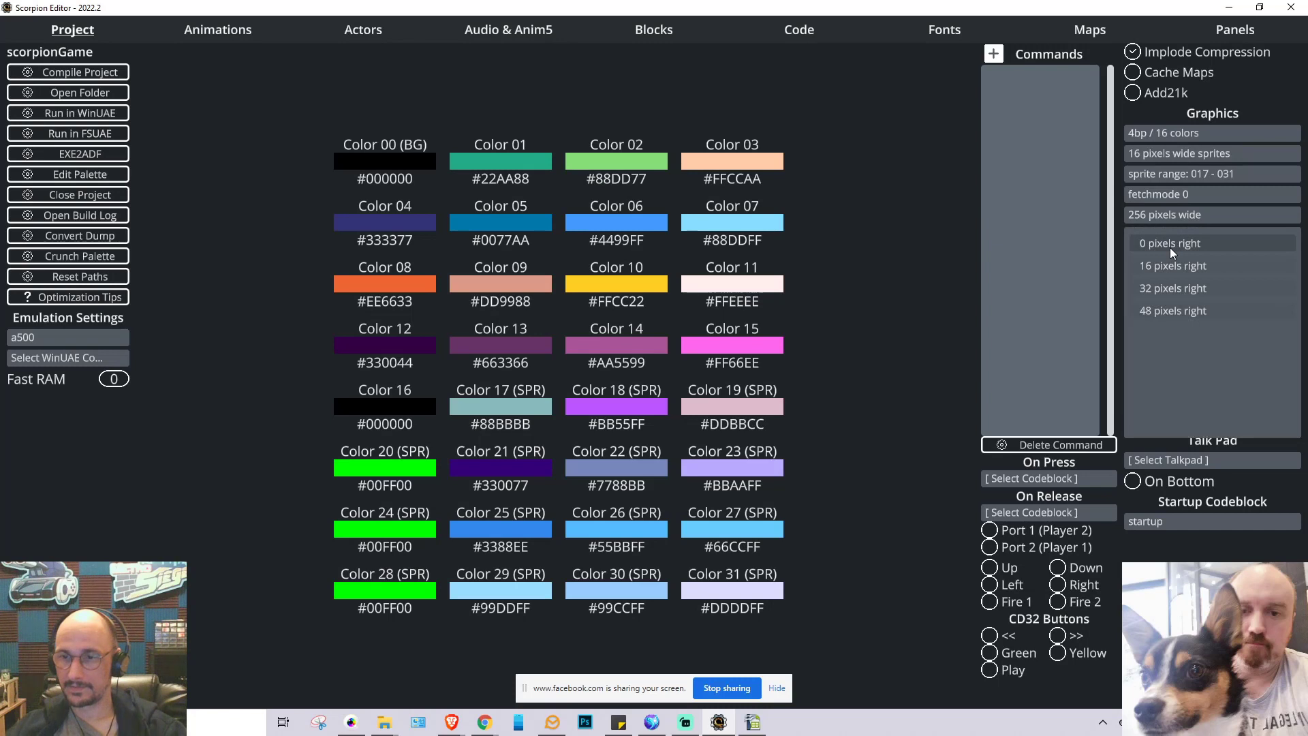
click(1175, 288)
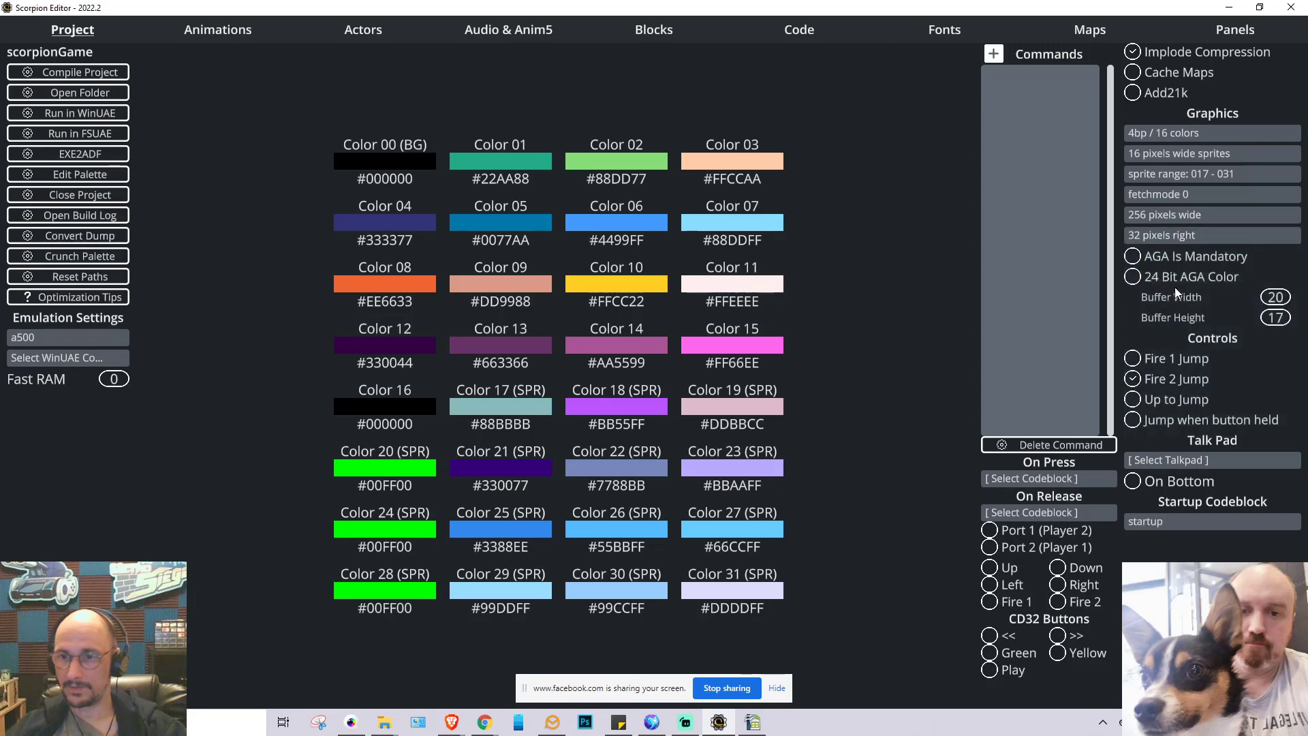
click(1232, 30)
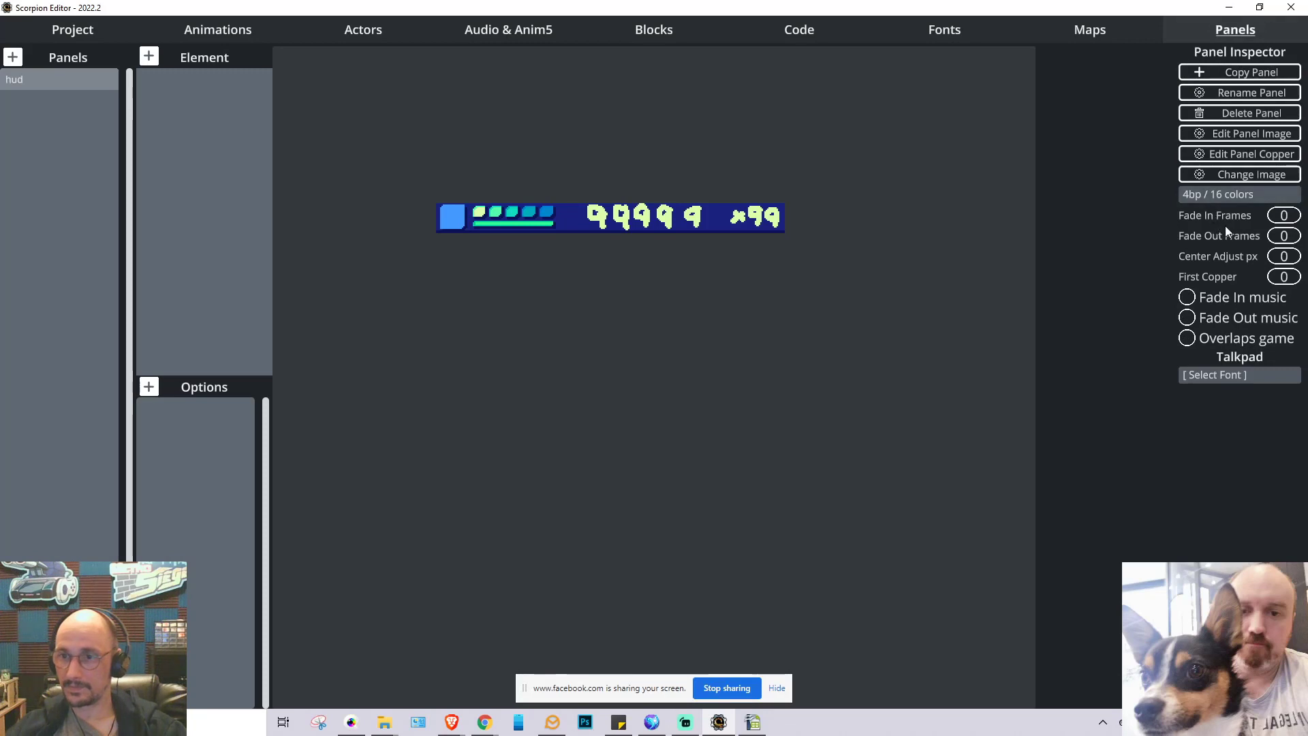
click(1284, 256)
text(32)
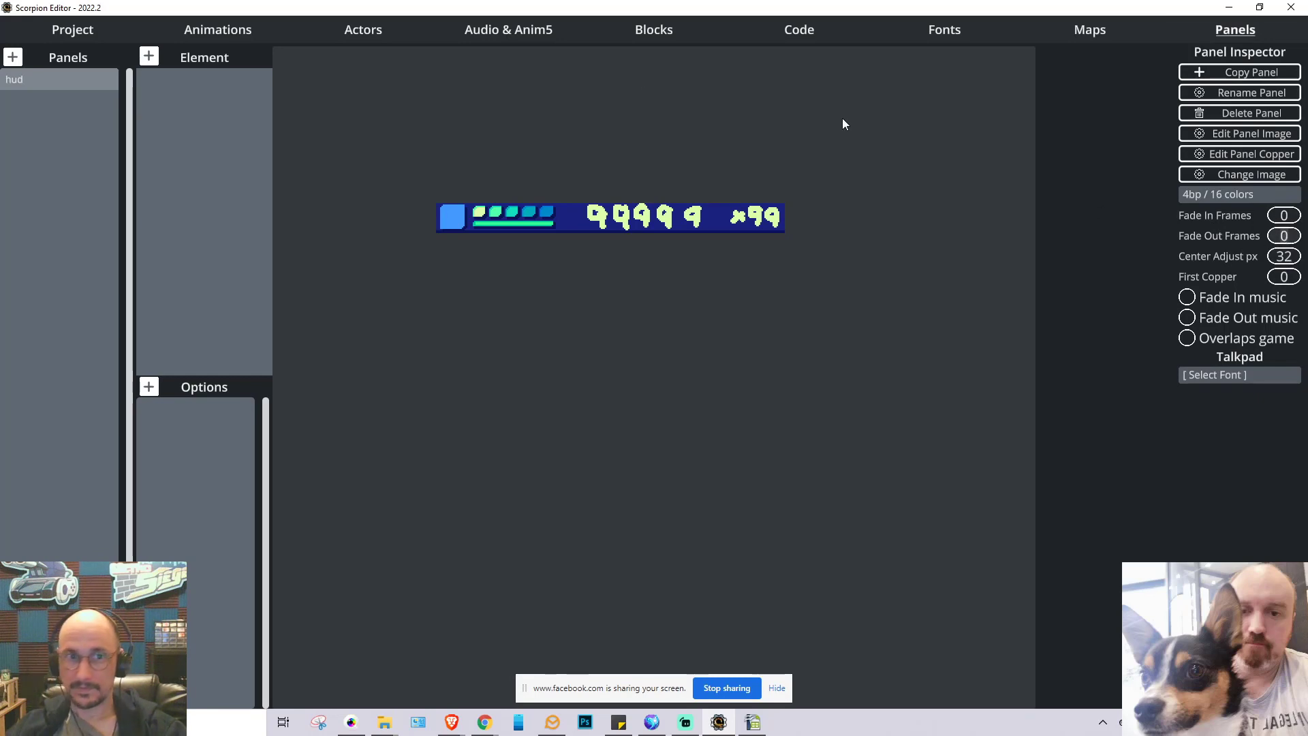
Set the project's emulation model to a1200 with 8 Fast RAM
click(68, 30)
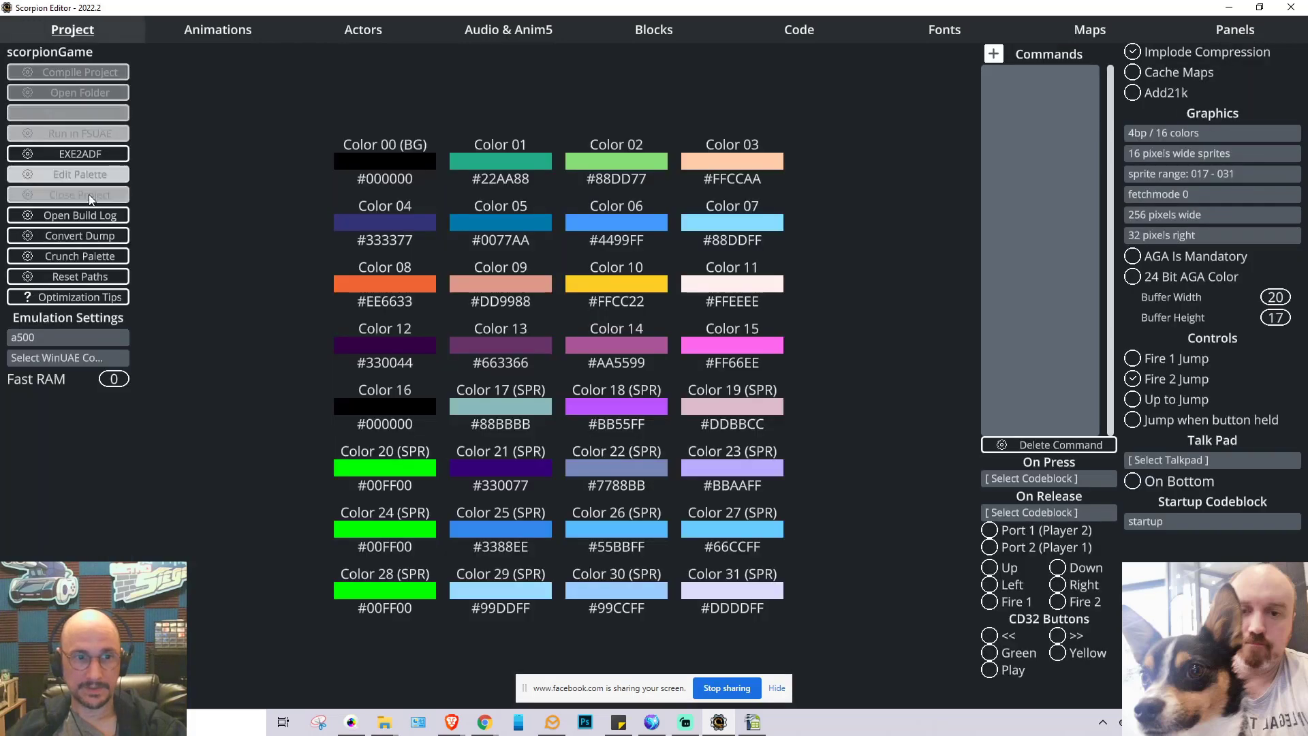
click(52, 339)
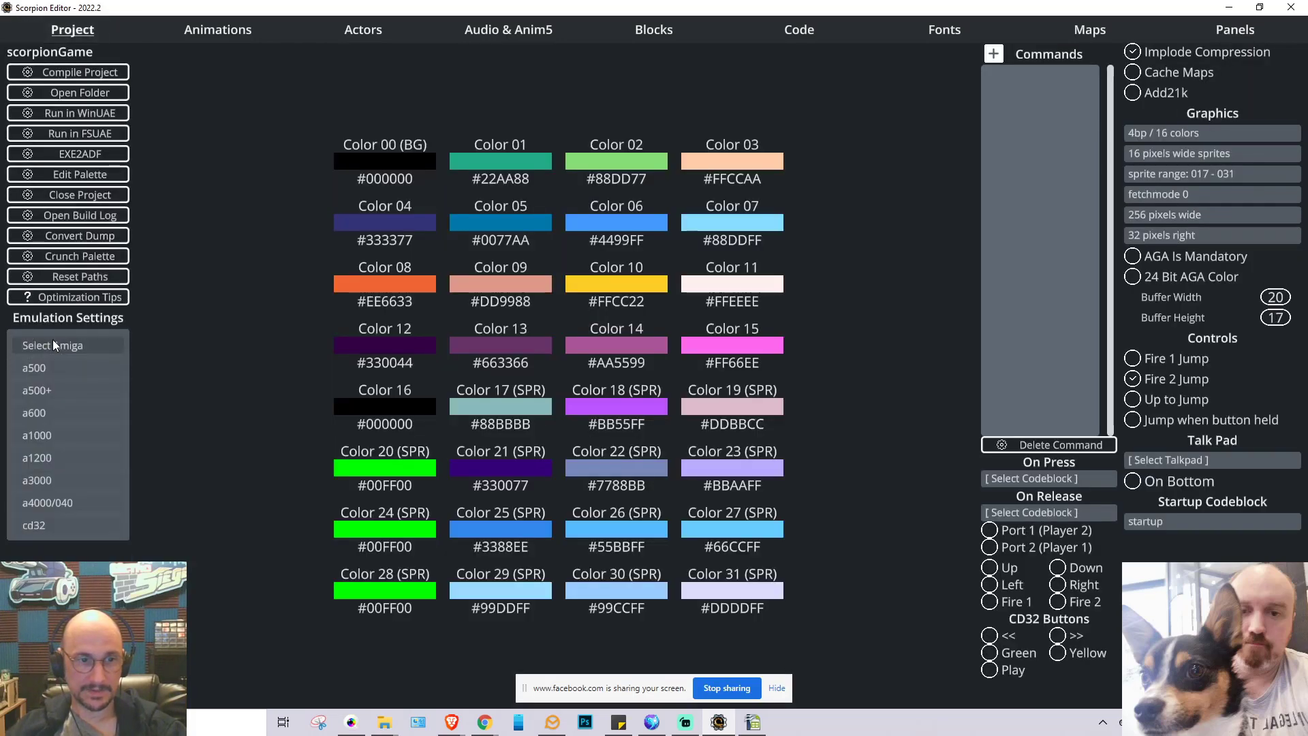
click(60, 457)
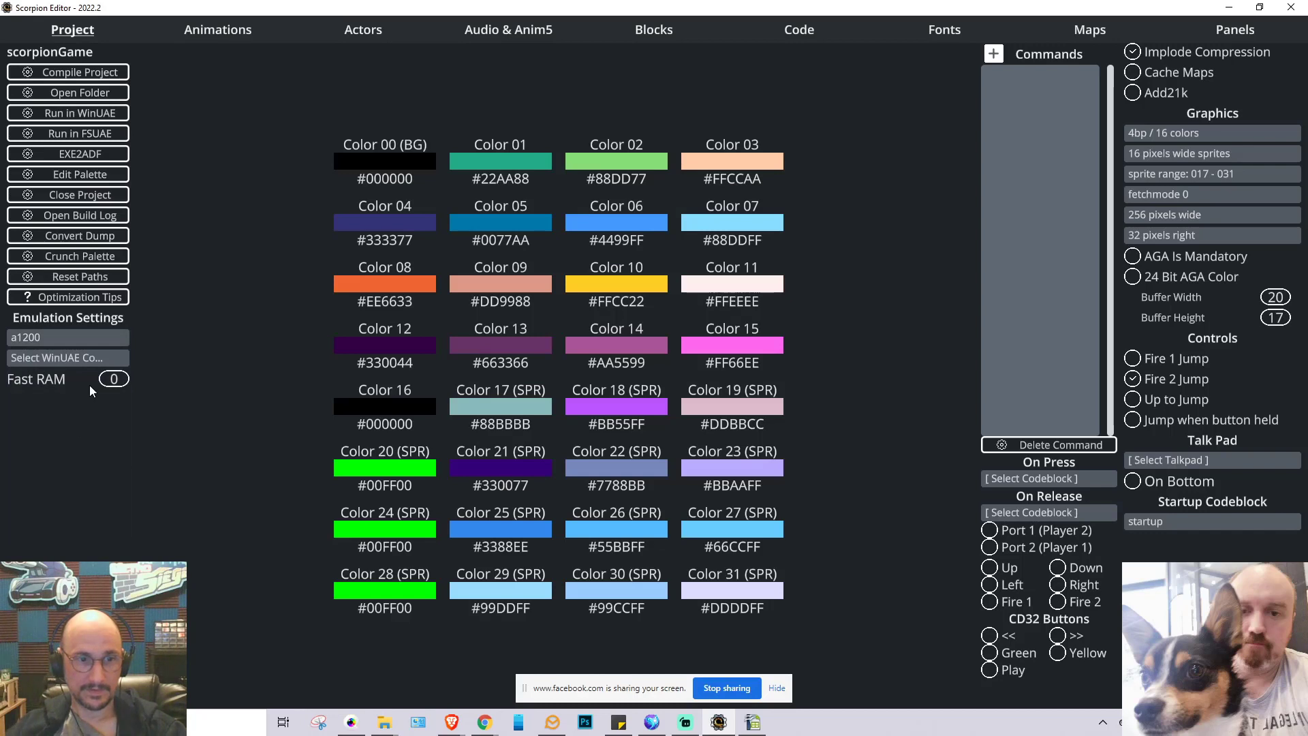
click(113, 379)
text(8)
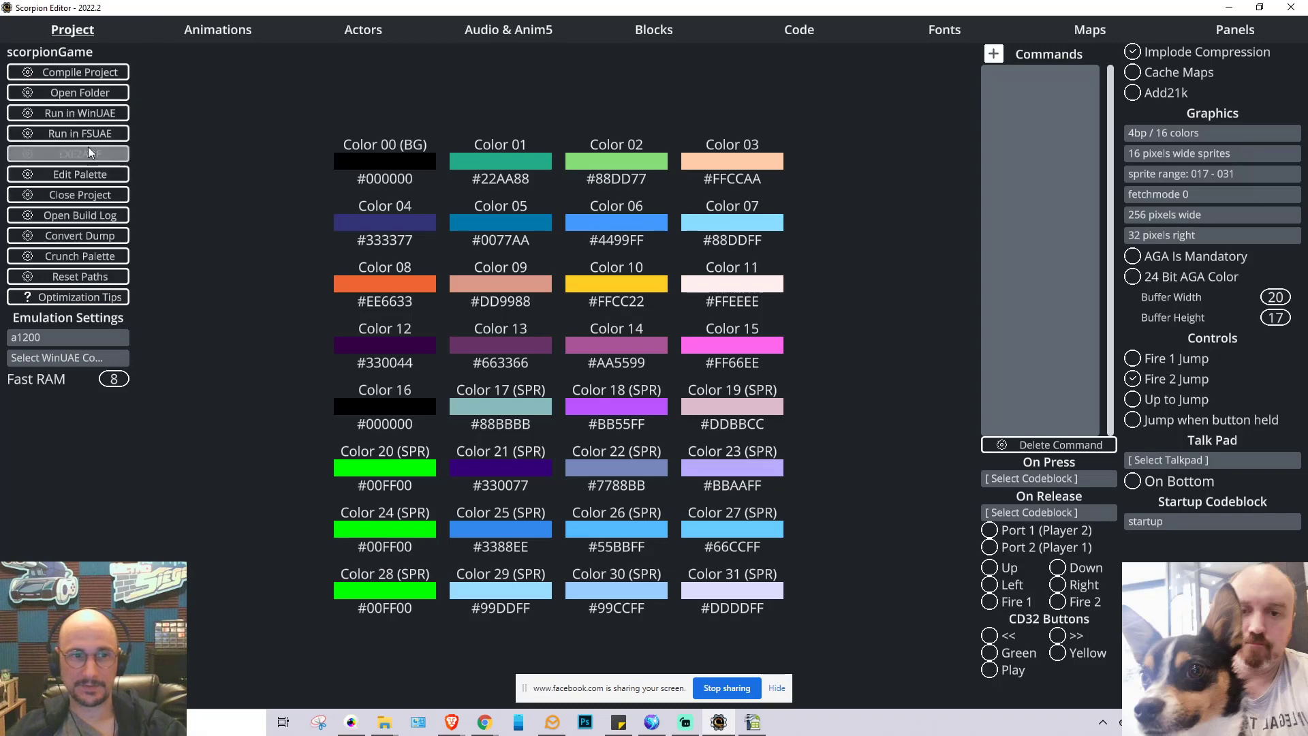
Run the project in WinUAE to check the HUD's alignment, then quit the emulator and dismiss the compile message
click(90, 118)
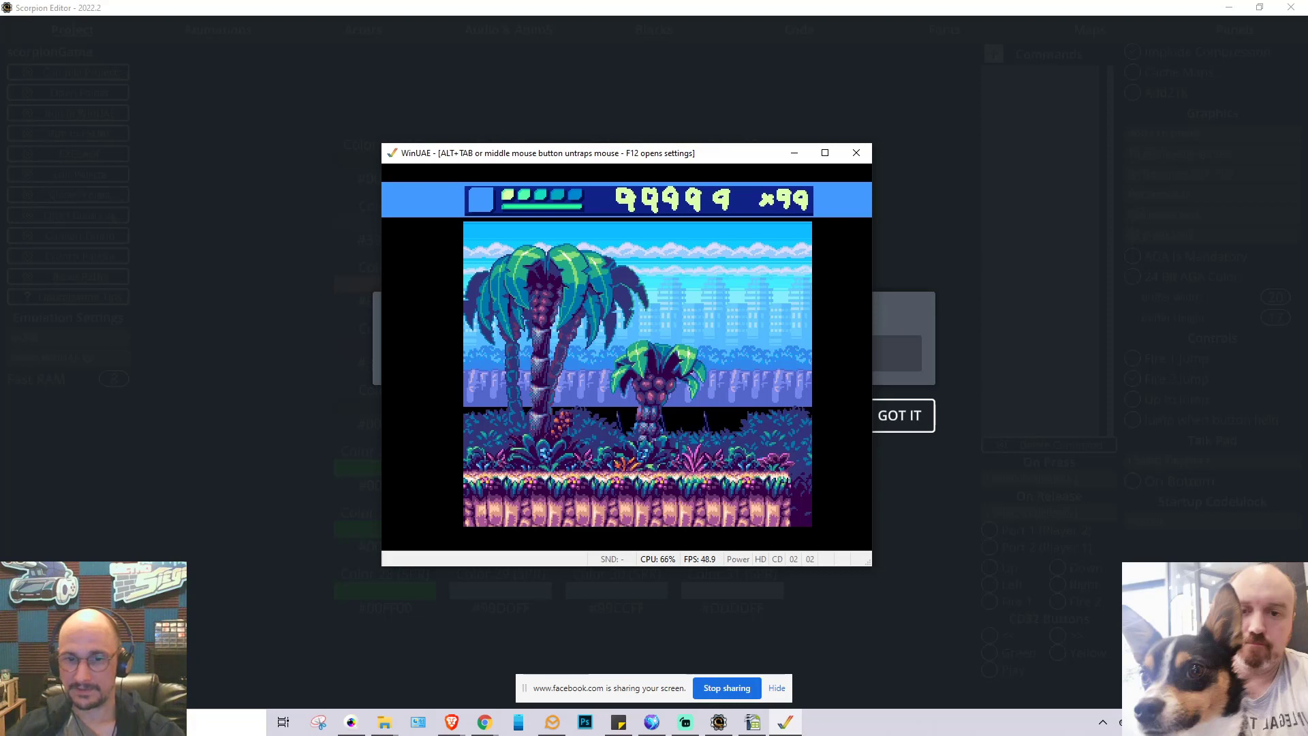
key(F12)
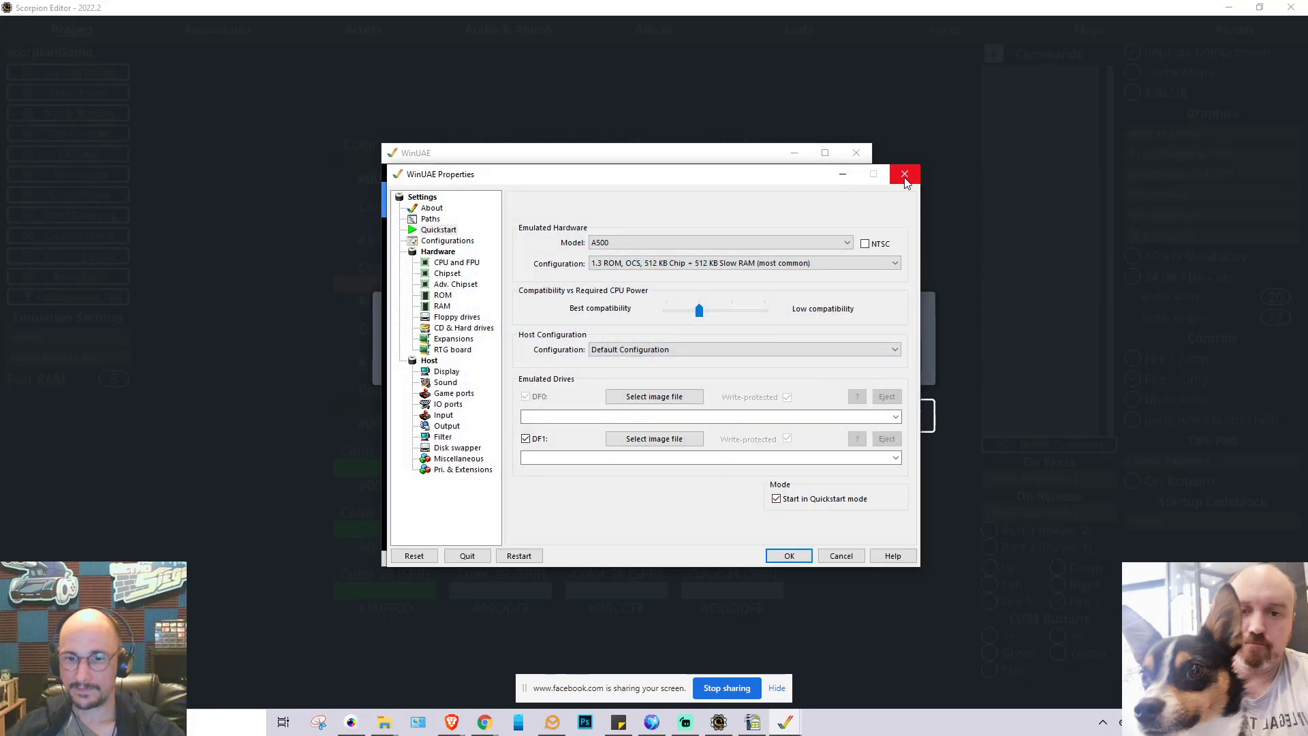
click(469, 556)
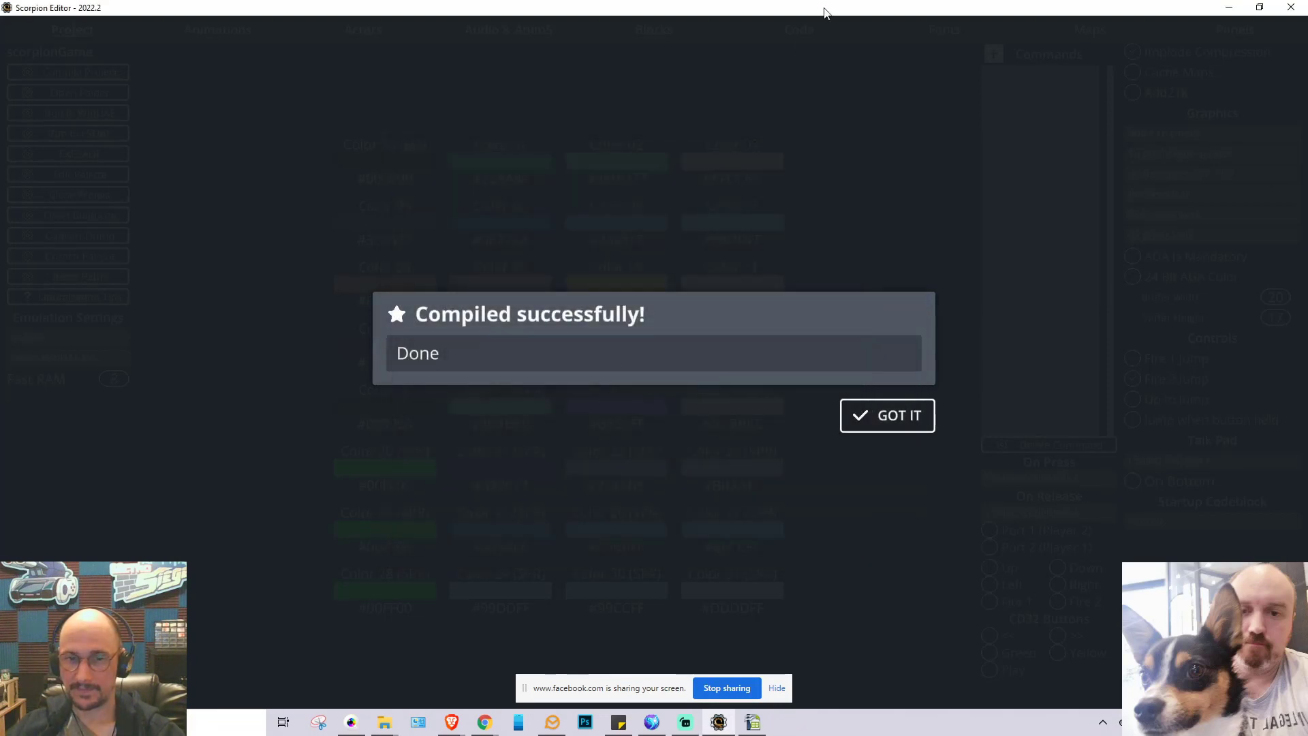
click(890, 415)
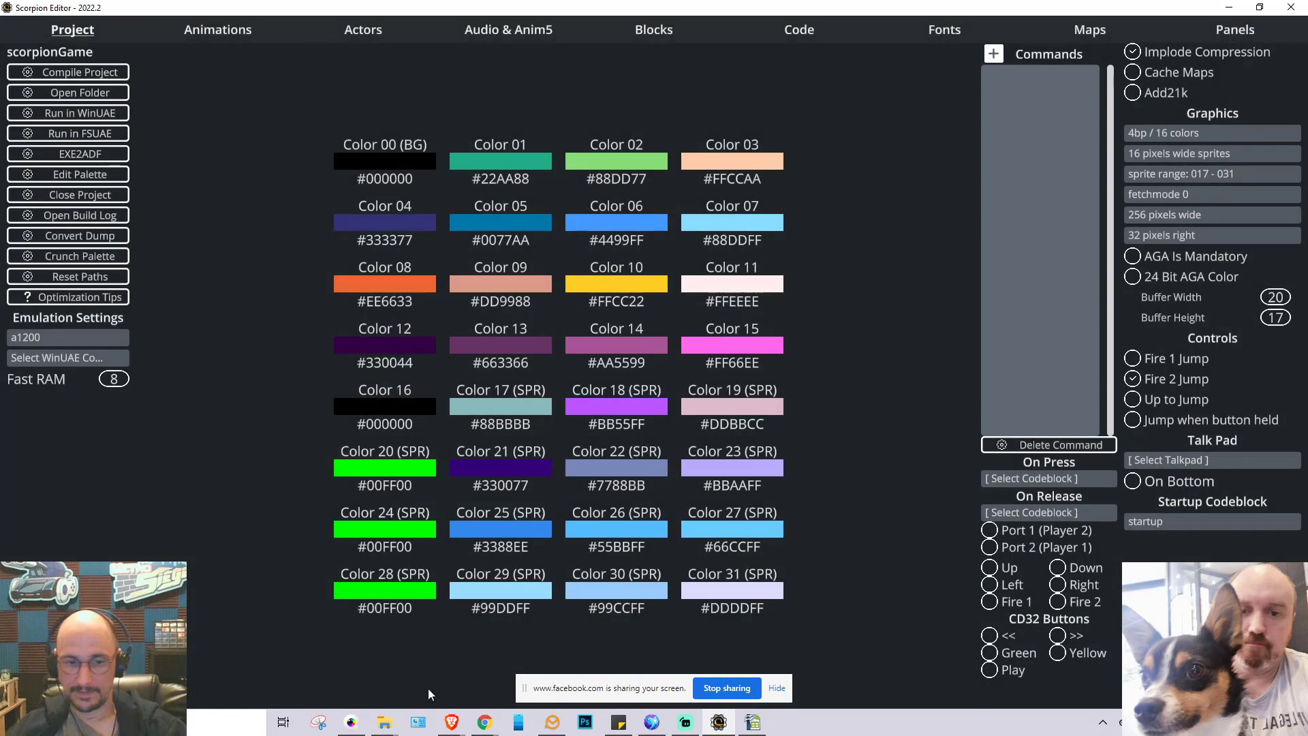
Switch to Pro Motion NG and open HUD.png from the scorpionGame folder as a new image
click(351, 722)
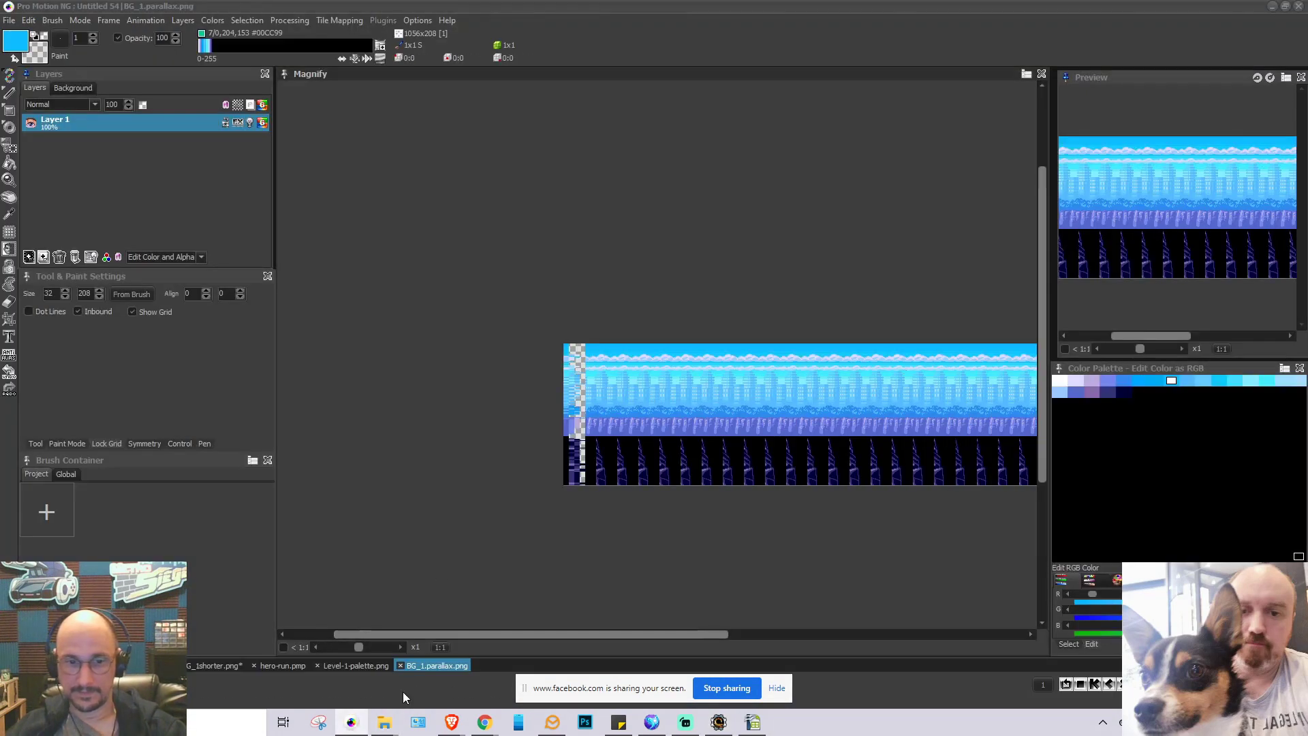
click(343, 666)
click(272, 662)
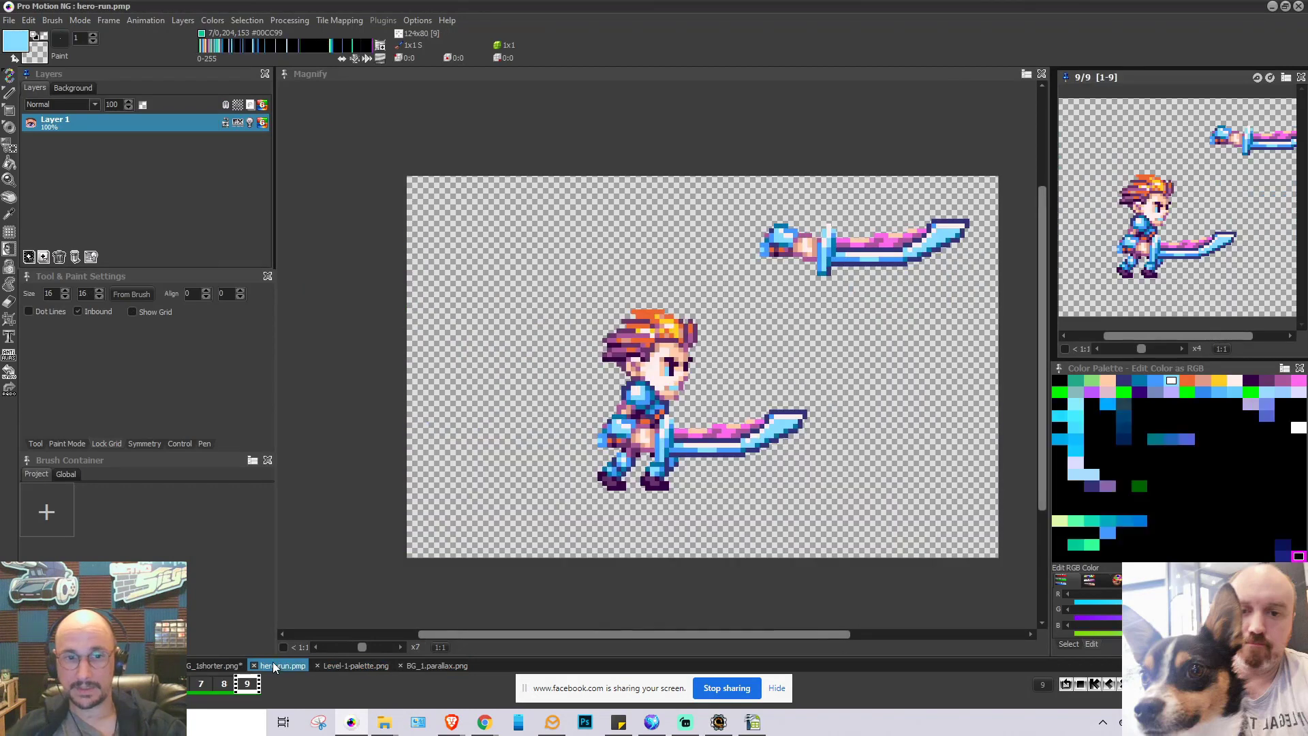
click(223, 666)
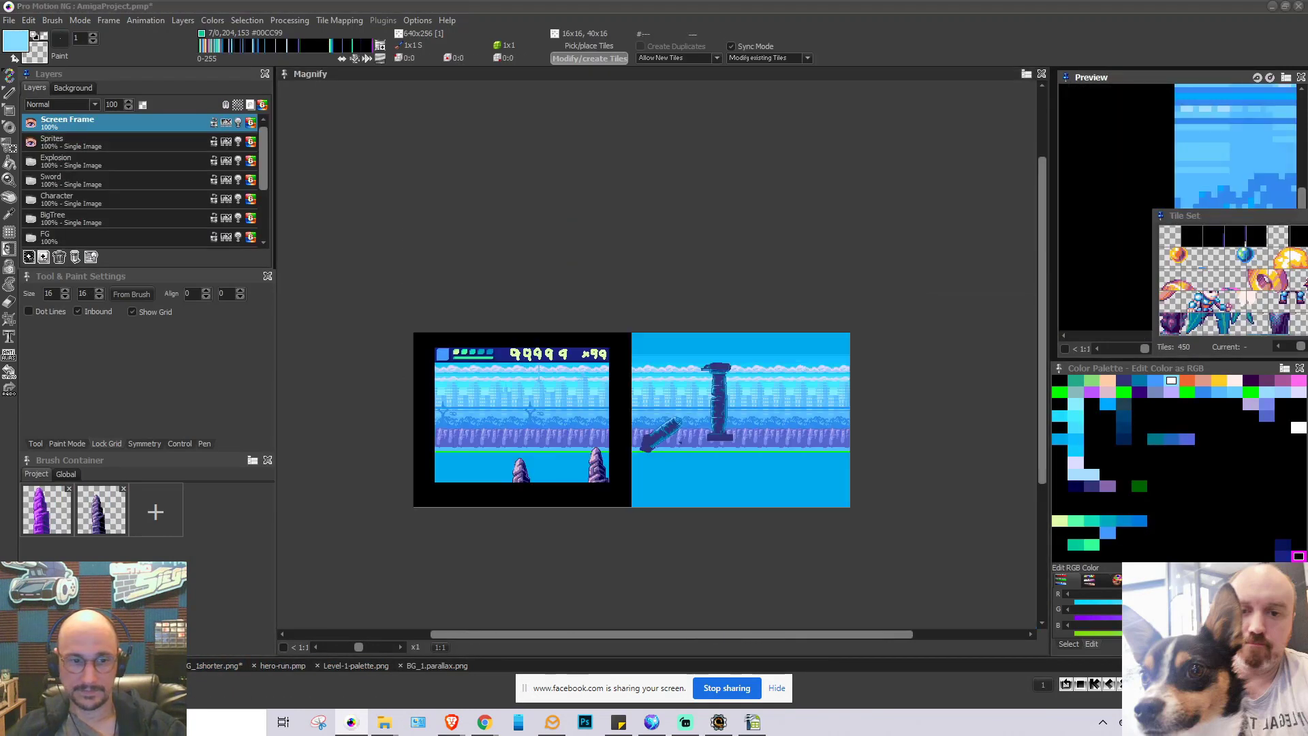
click(82, 666)
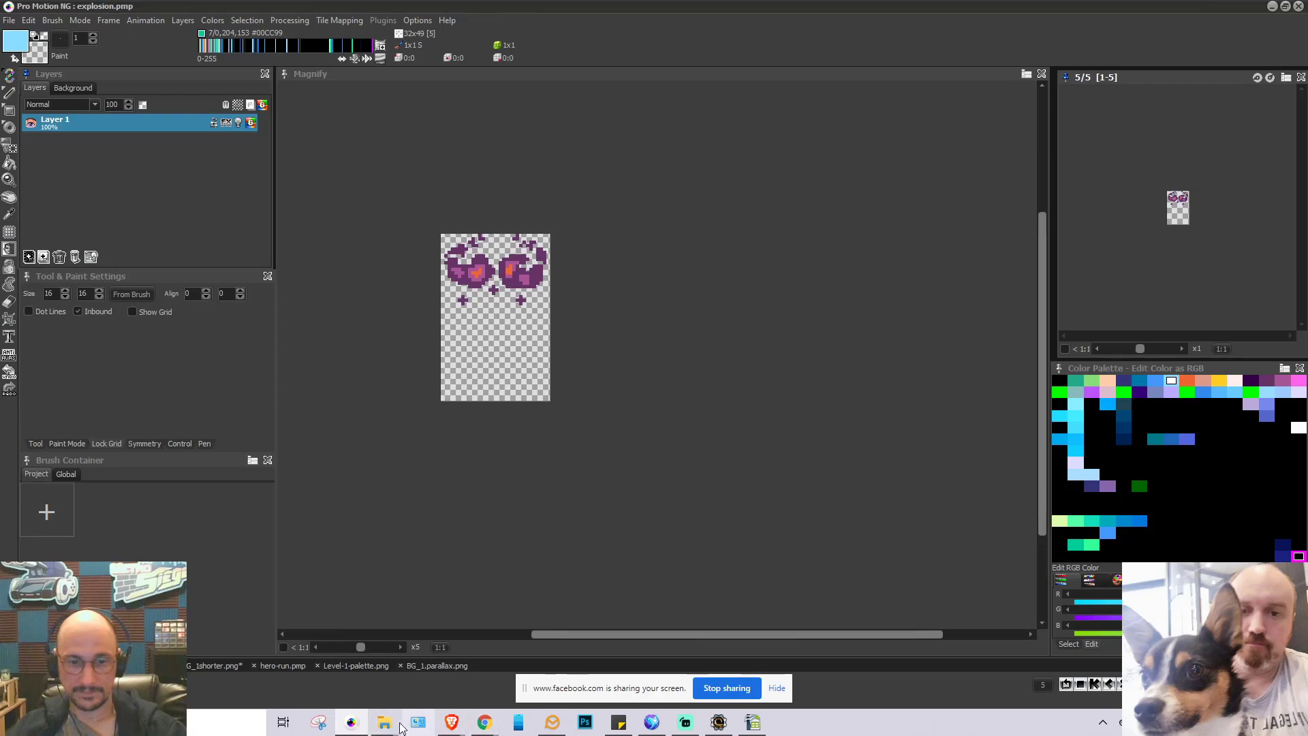
mouse_move(379, 726)
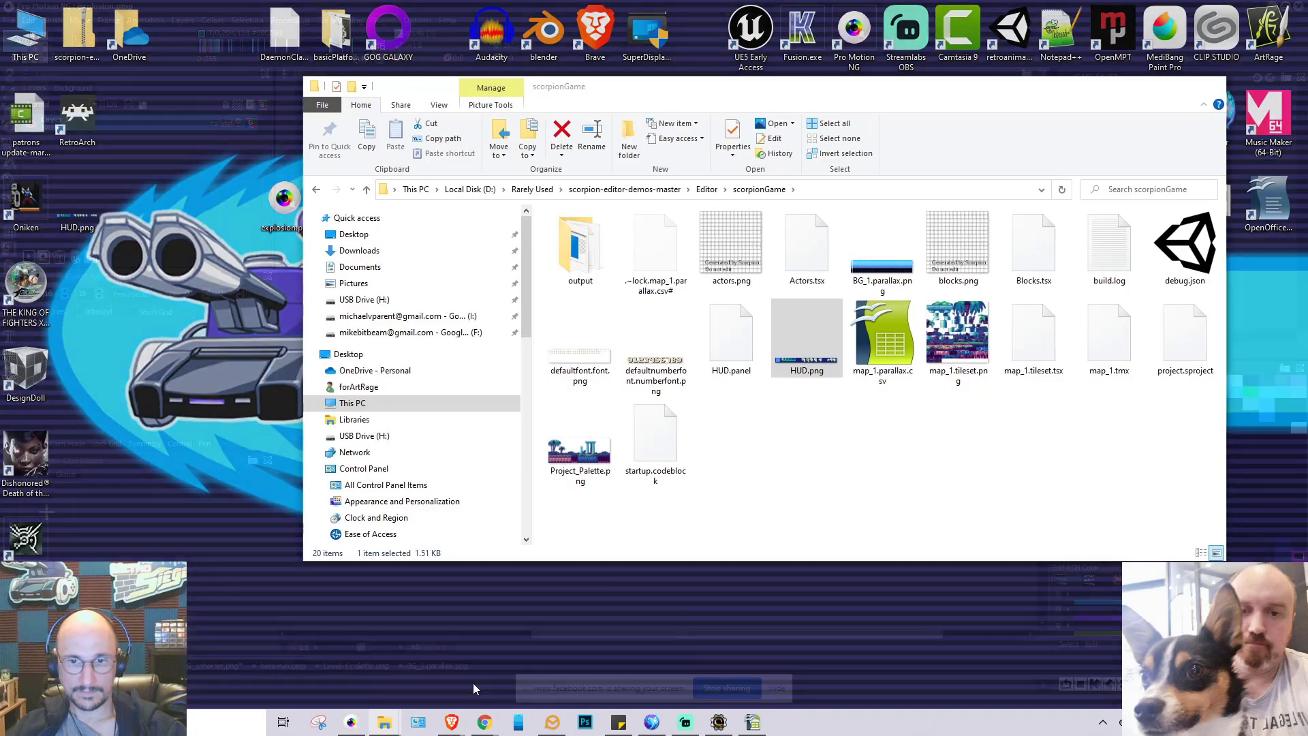
click(471, 684)
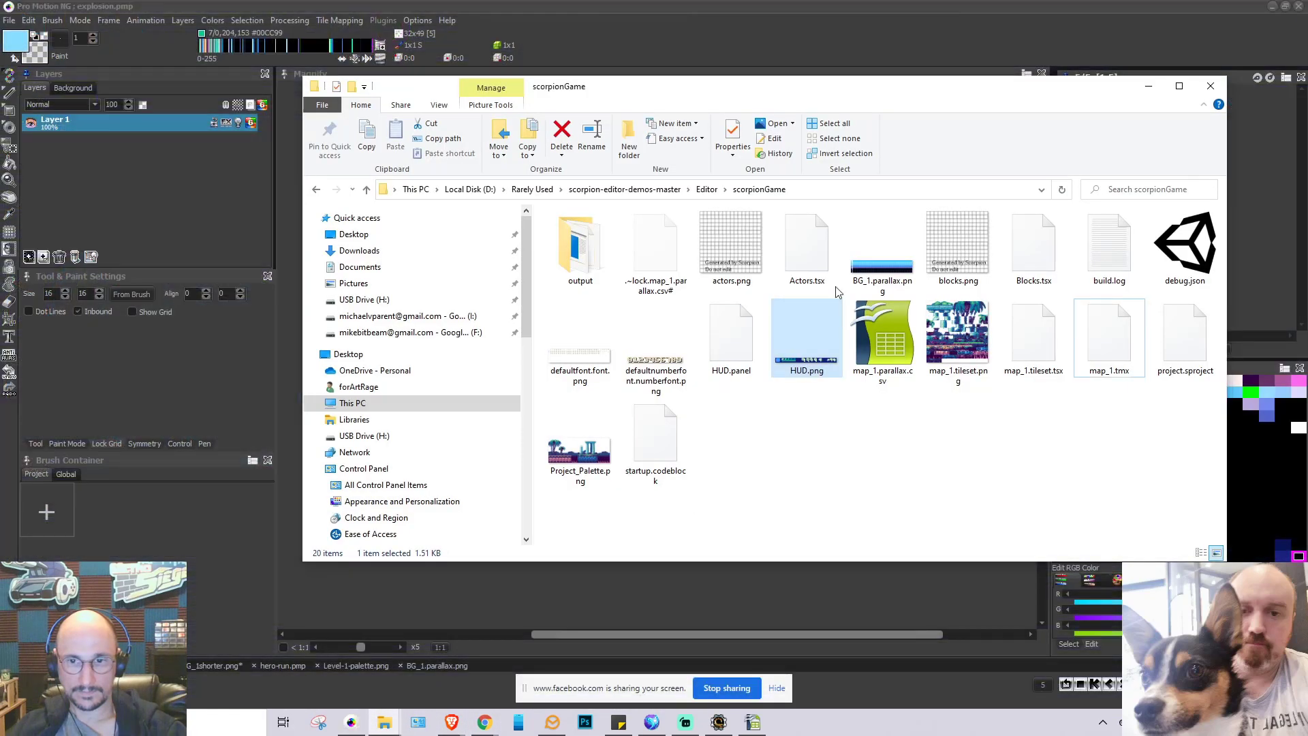
drag(795, 372, 694, 590)
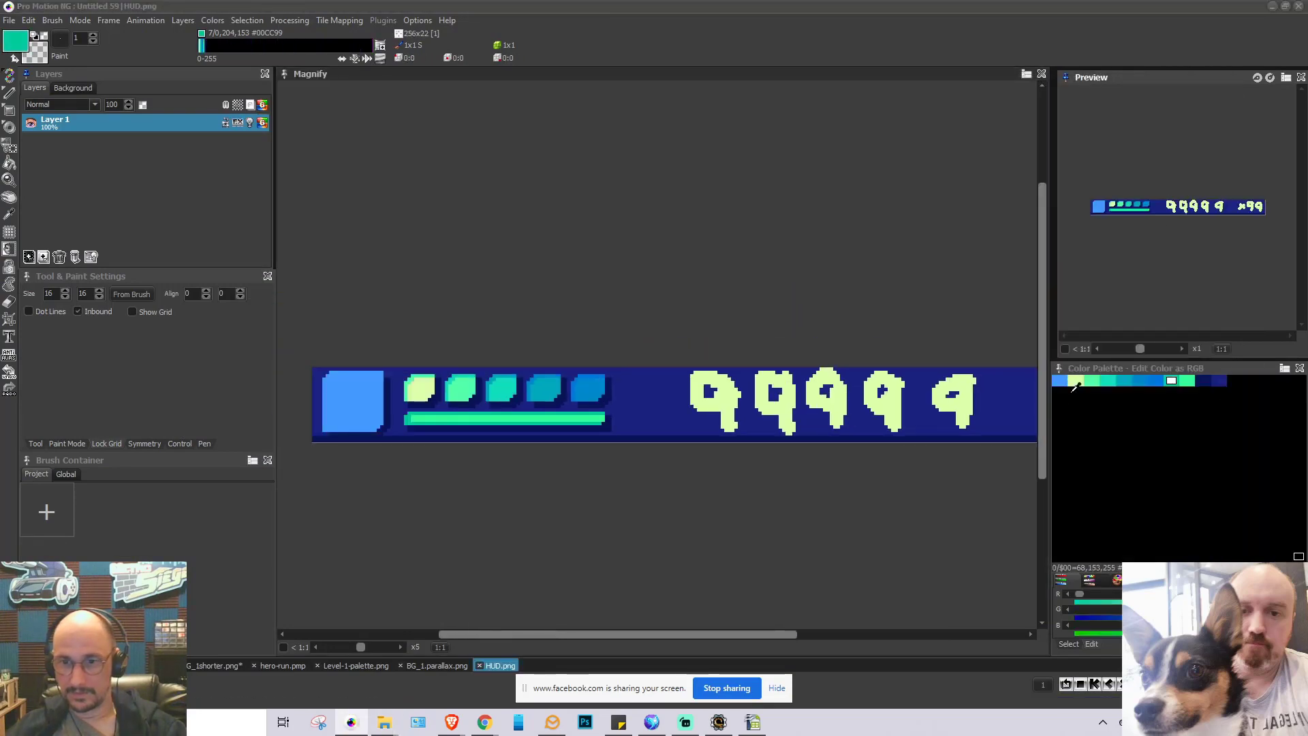
Swap the light blue in HUD.png's first palette slot with the black slot after the dark blues, and save the image
scroll(637, 394, down, 2)
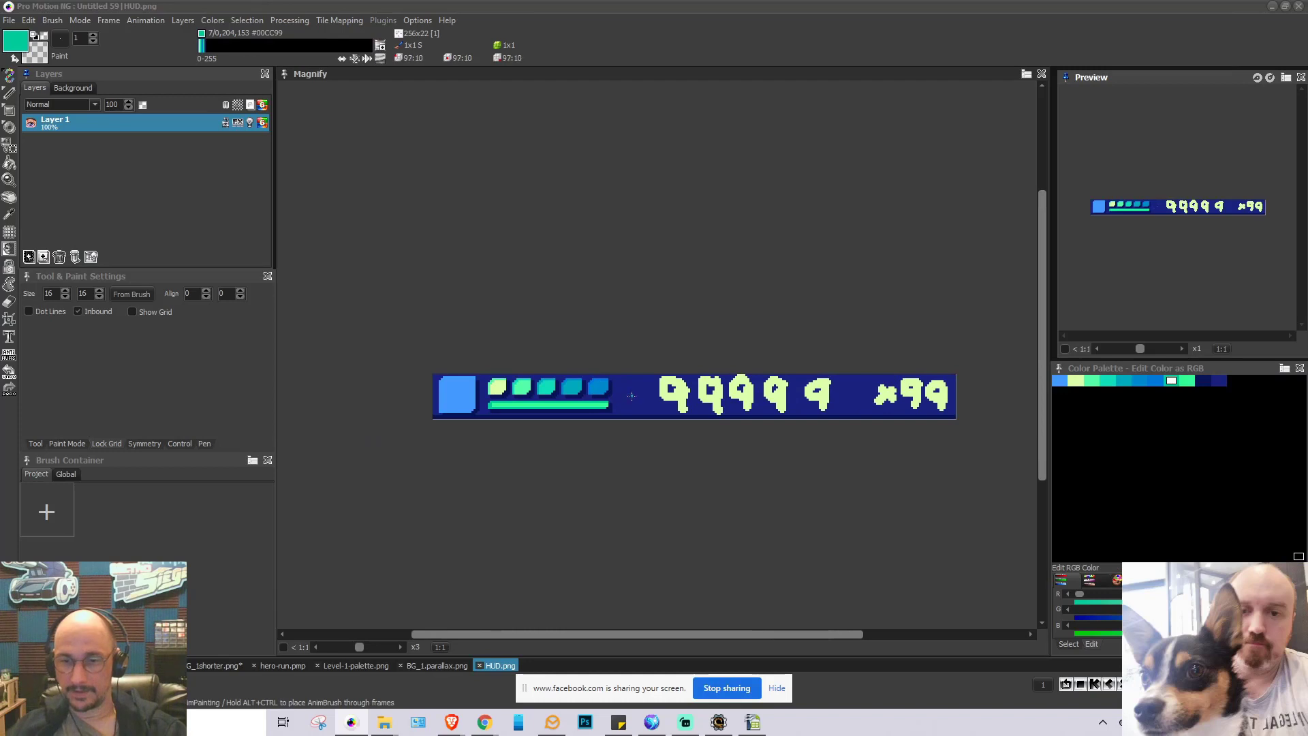
scroll(587, 374, up, 2)
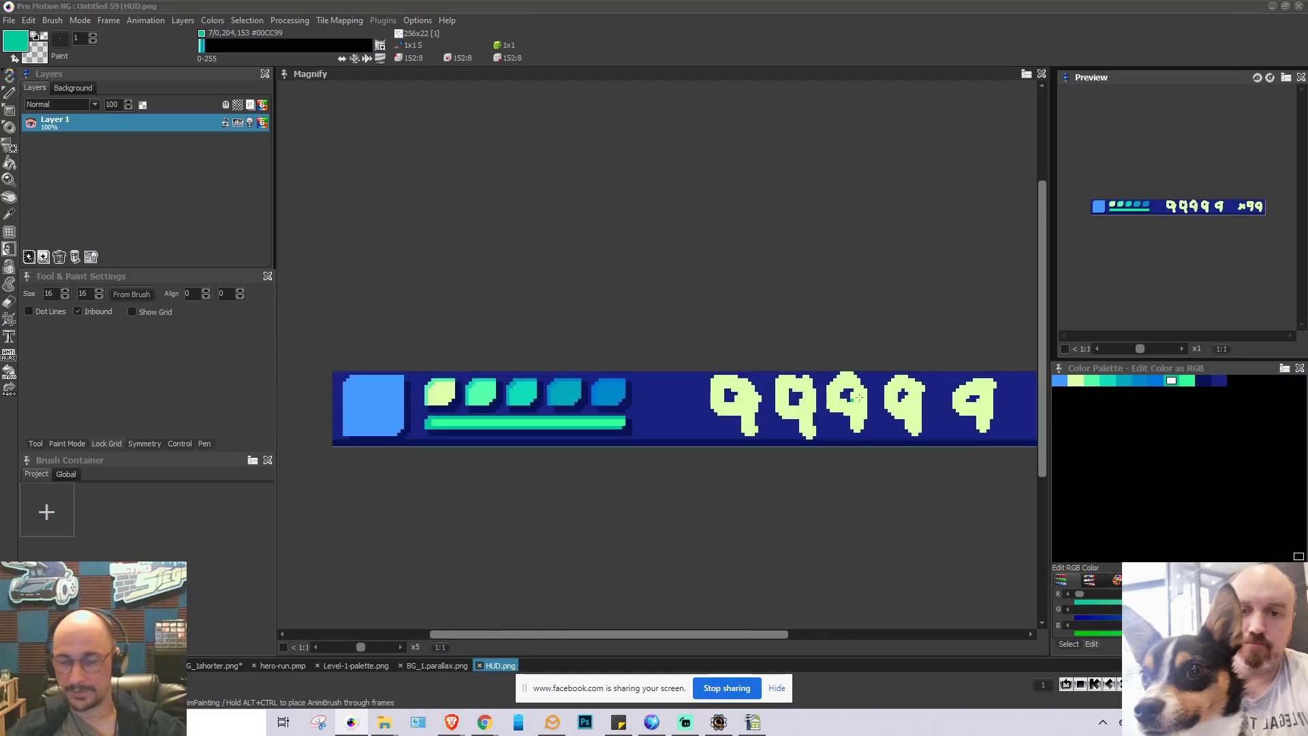
click(1060, 380)
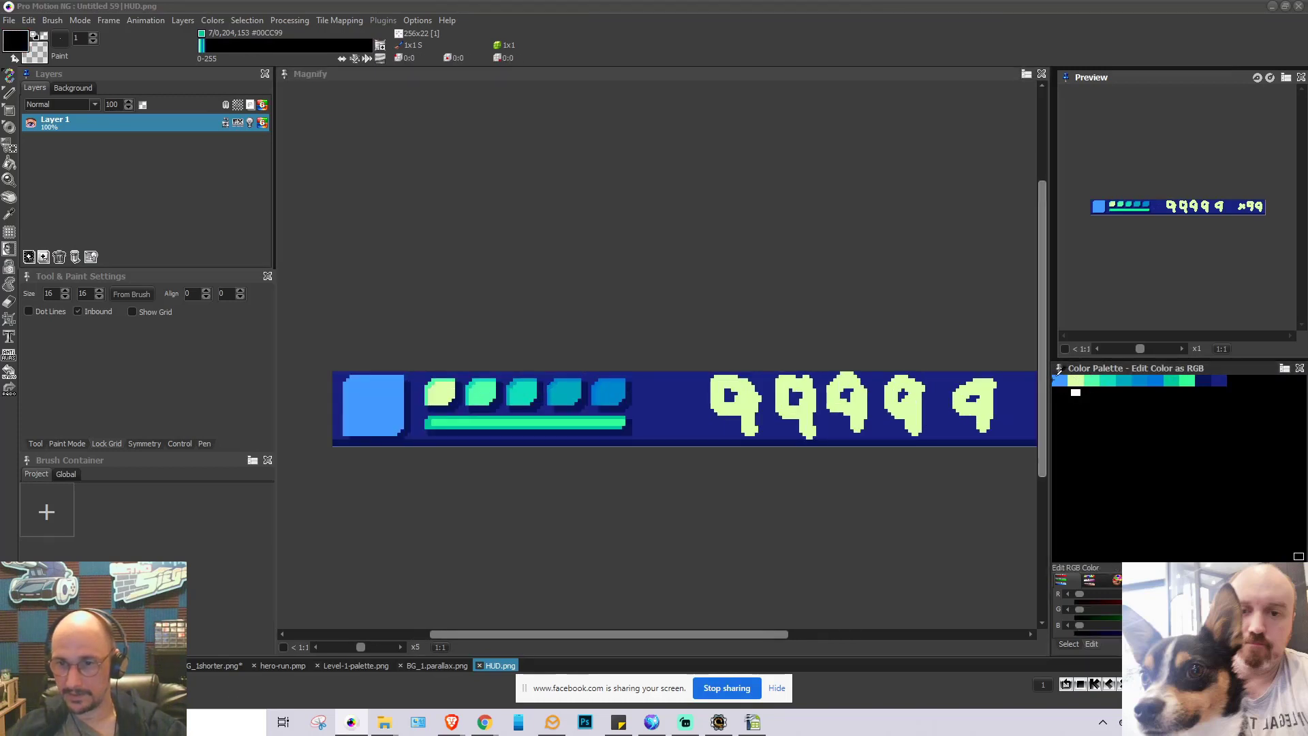
drag(1060, 380, 1235, 382)
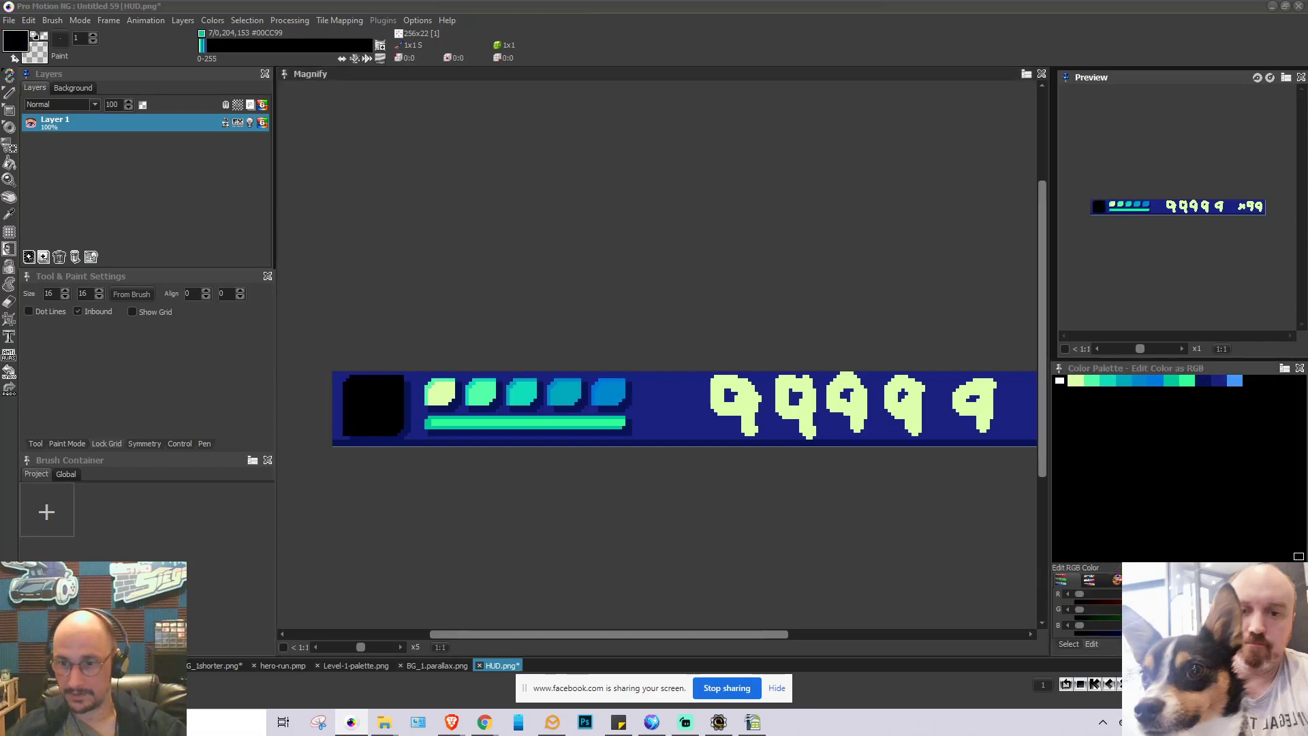
click(9, 20)
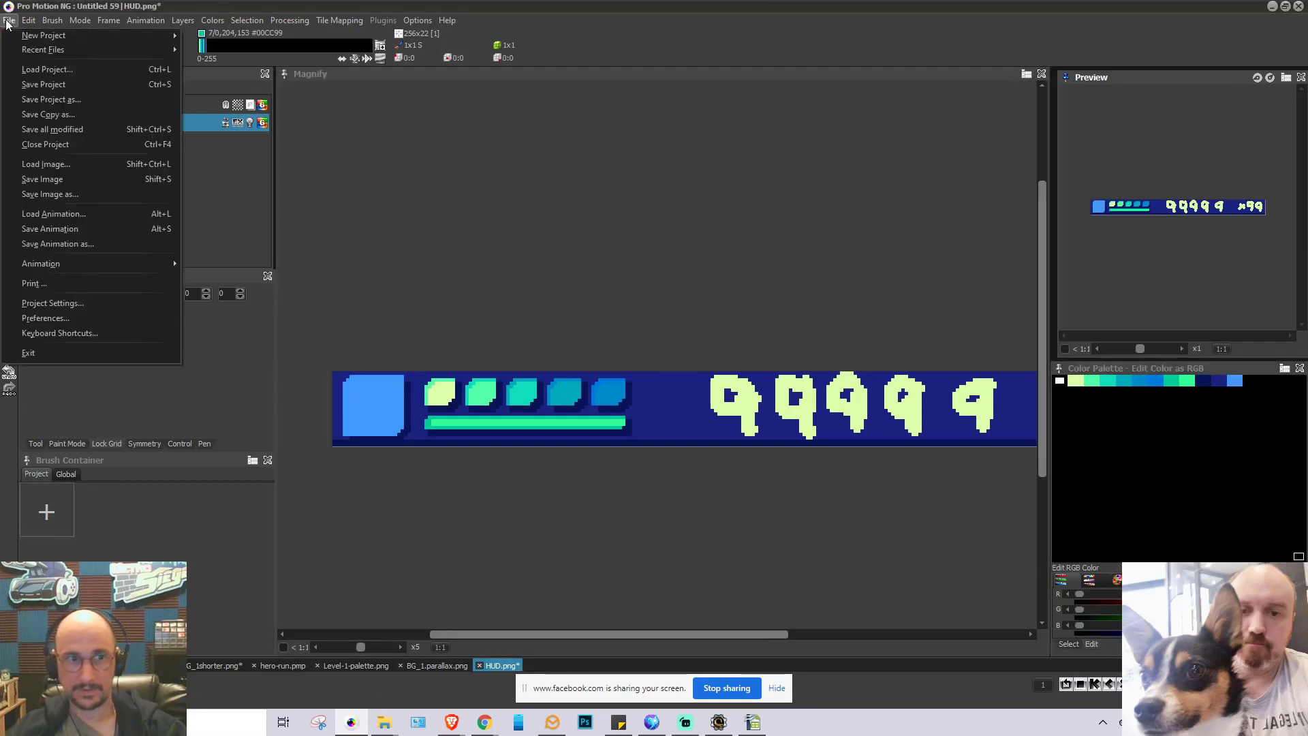
click(79, 178)
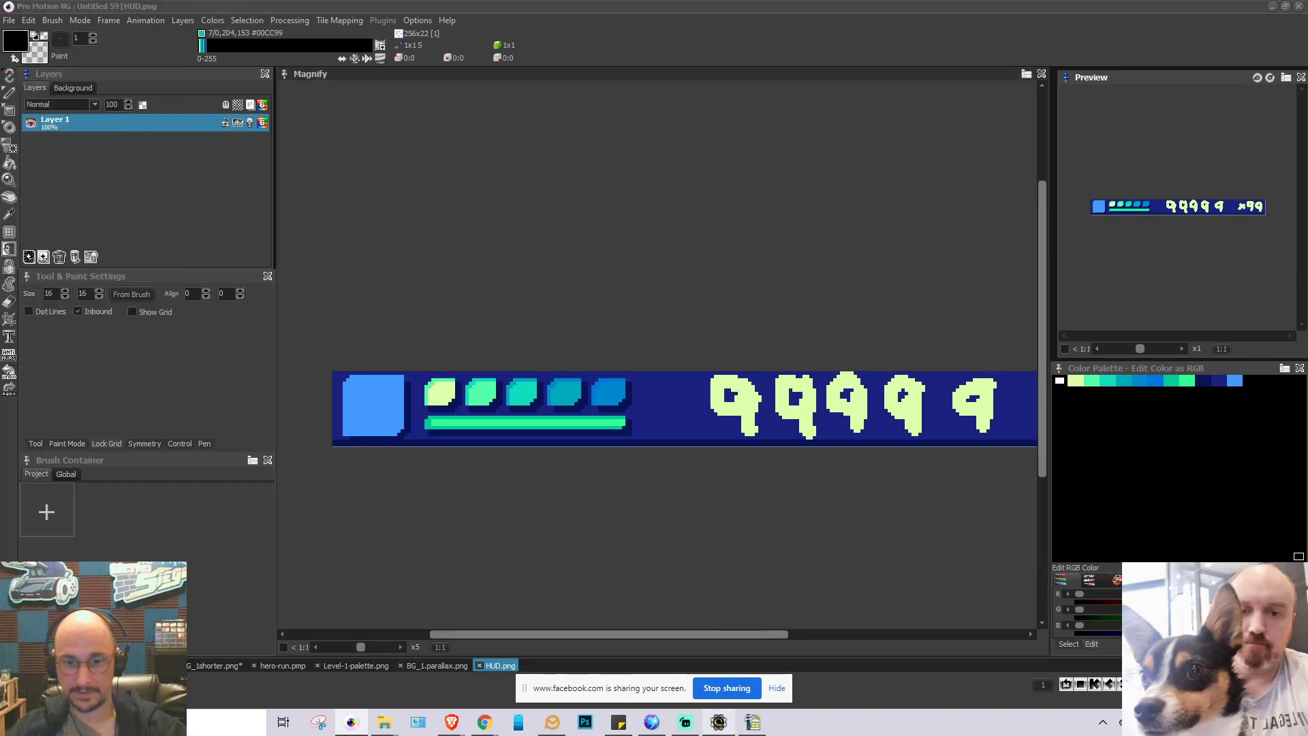
click(687, 723)
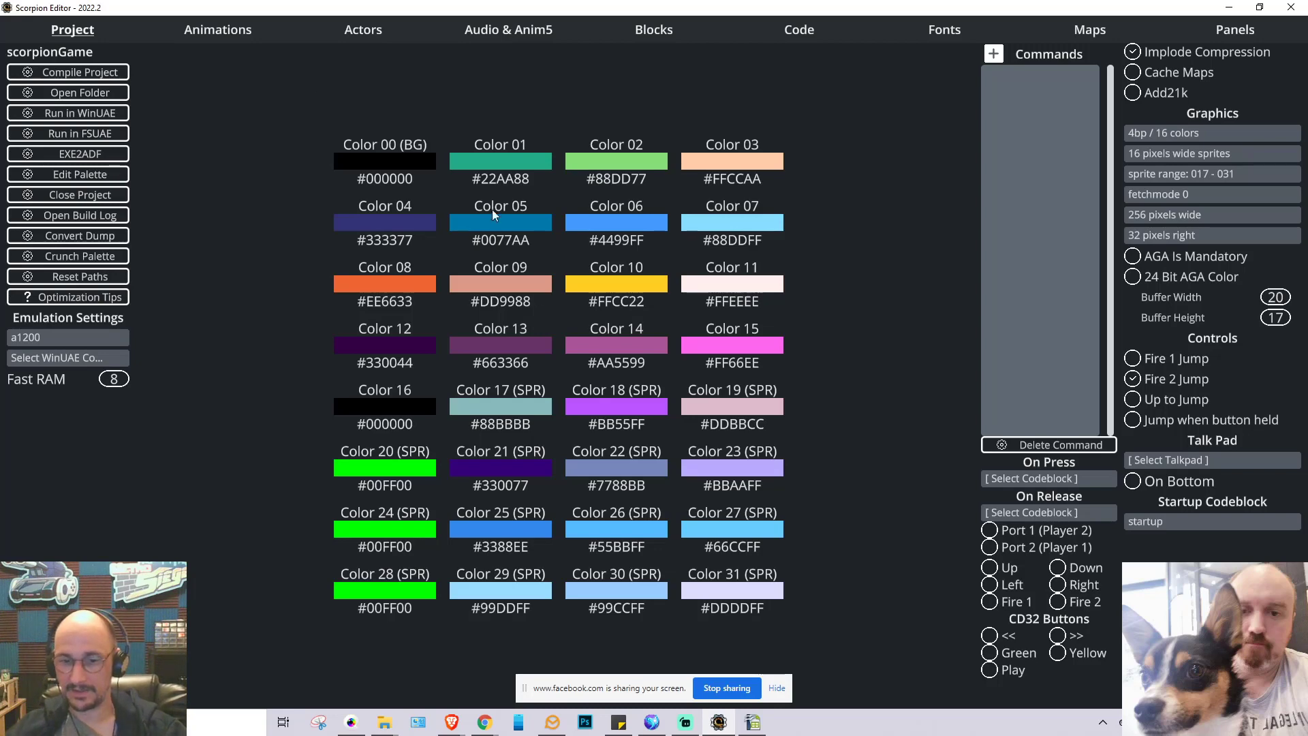
In Pro Motion NG, try to move the six HUD palette colors from pale yellow to blue down into an empty palette row
click(351, 722)
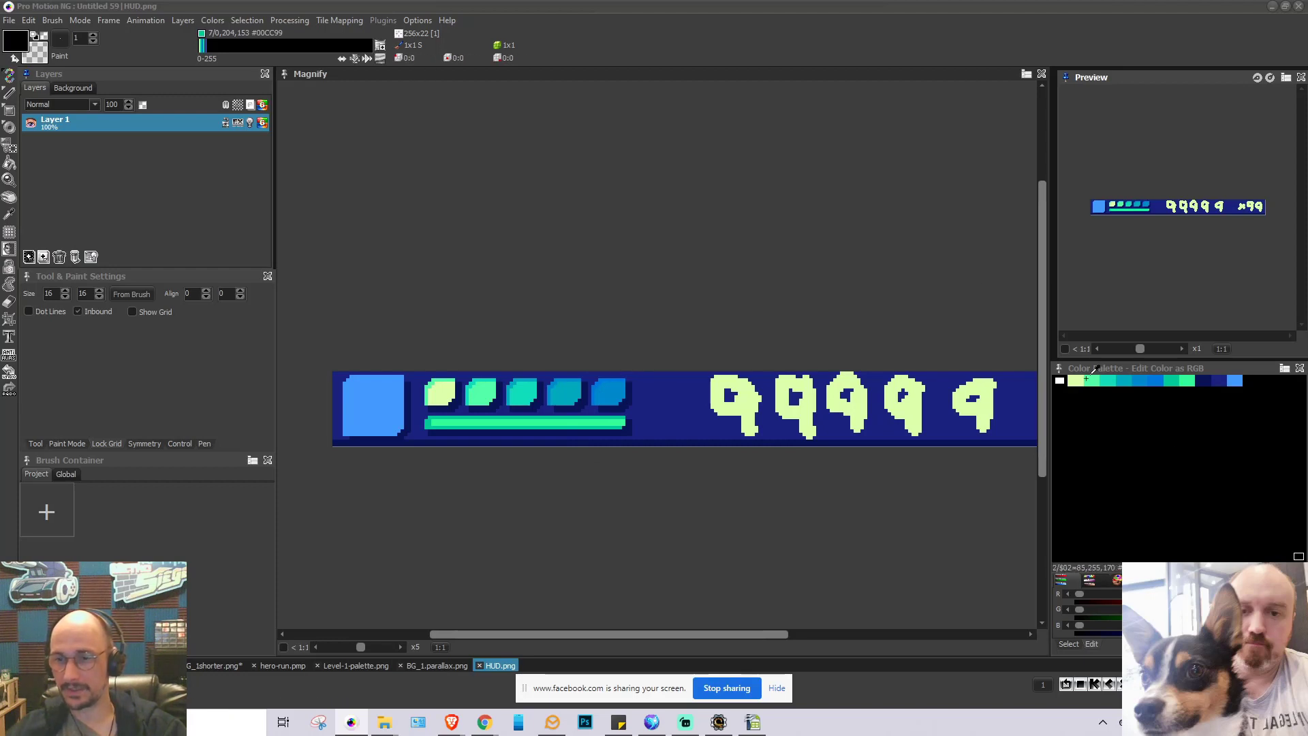
click(1091, 580)
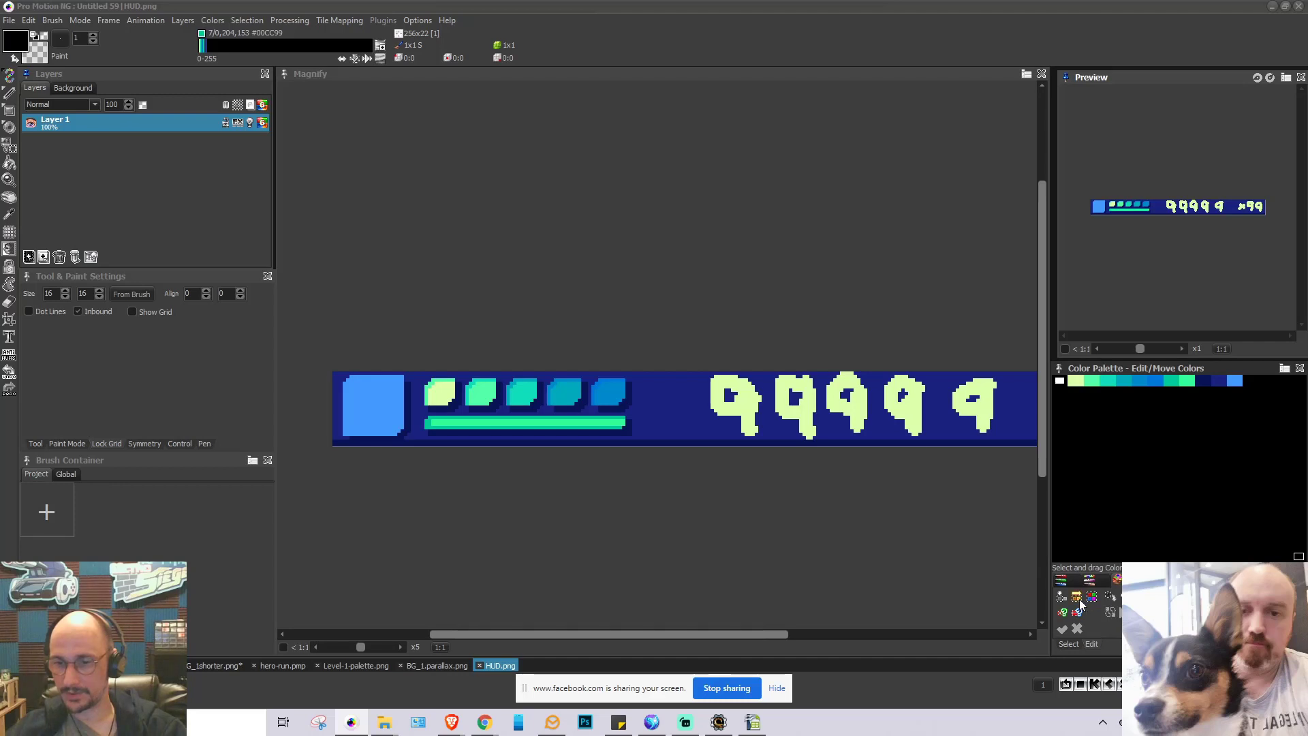
drag(1077, 380, 1162, 382)
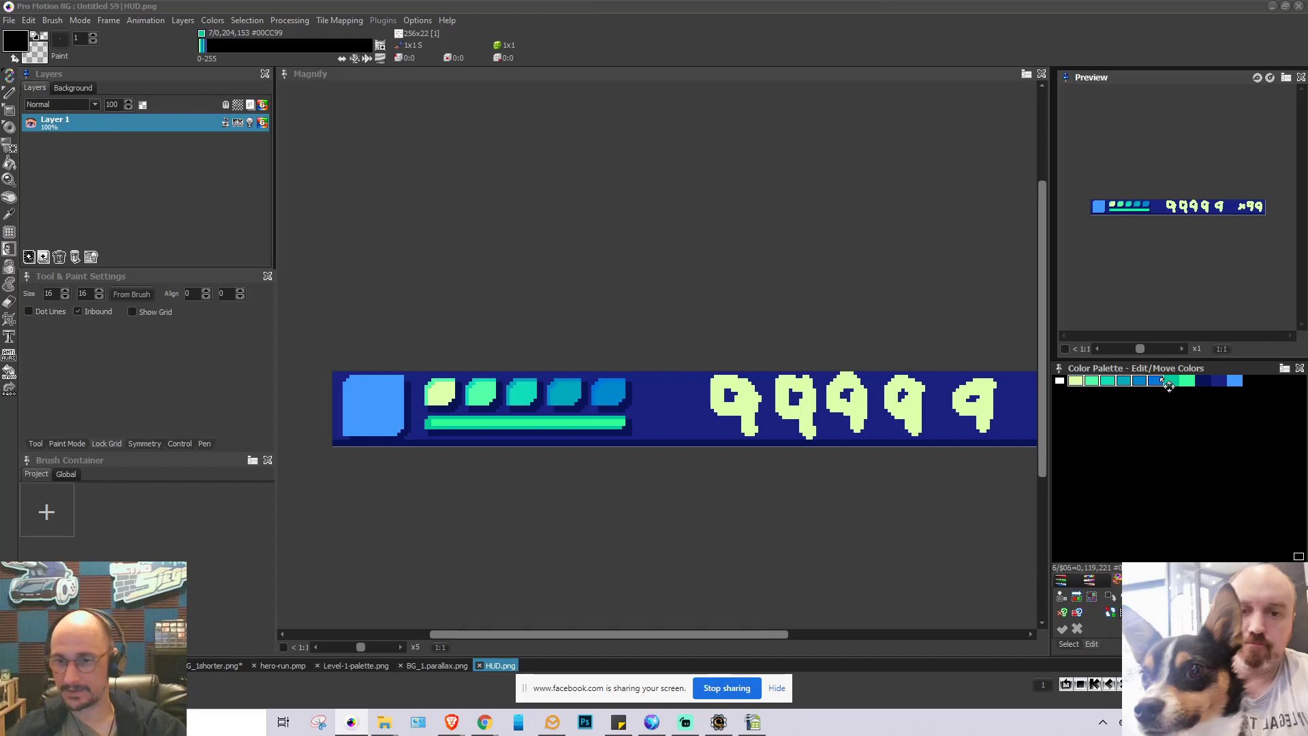
drag(1081, 390, 1088, 423)
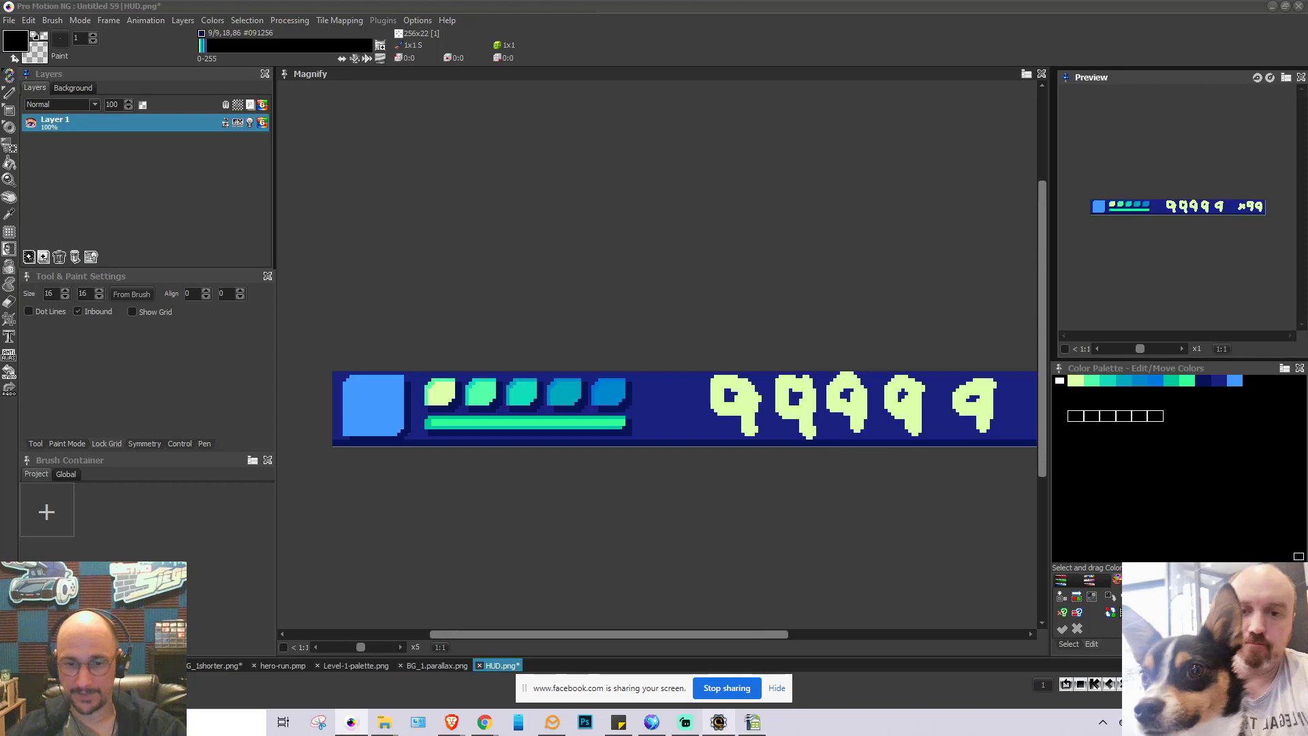
Switch to Scorpion Editor, run the project in WinUAE, and move the emulator's properties window aside to inspect the HUD
click(723, 725)
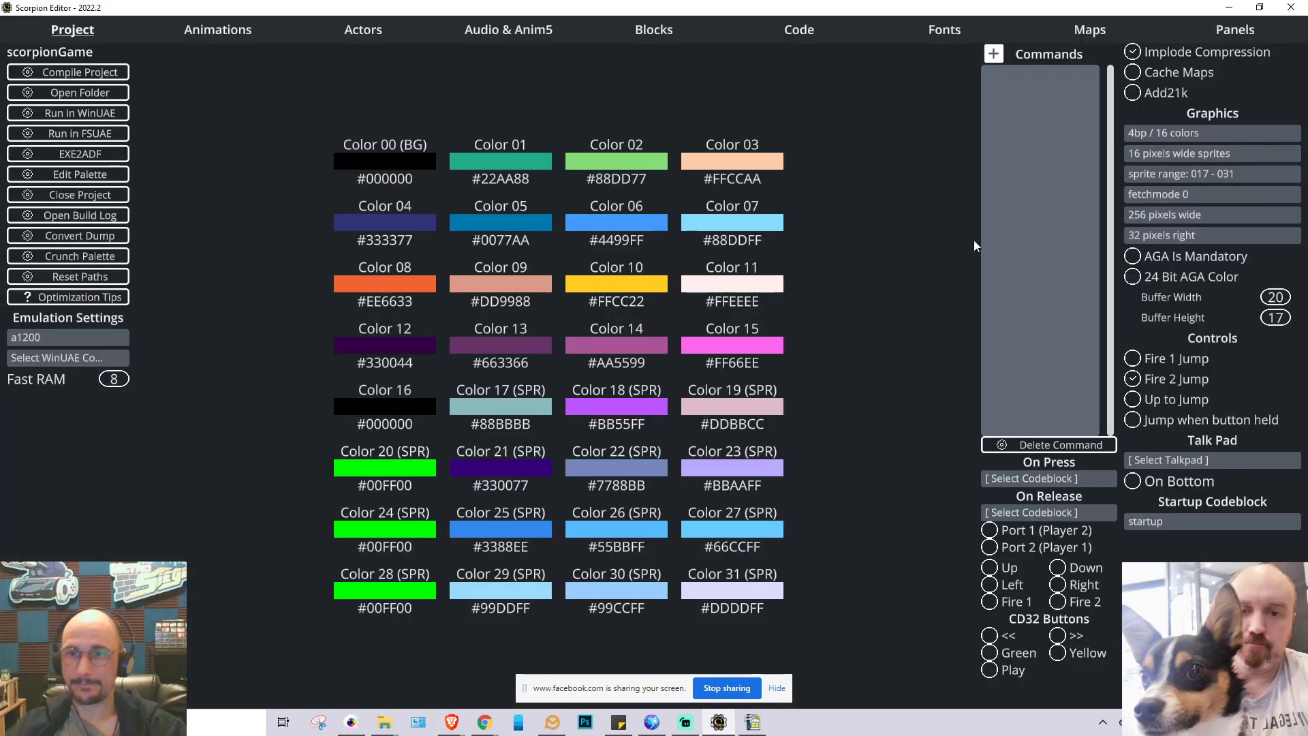
click(80, 113)
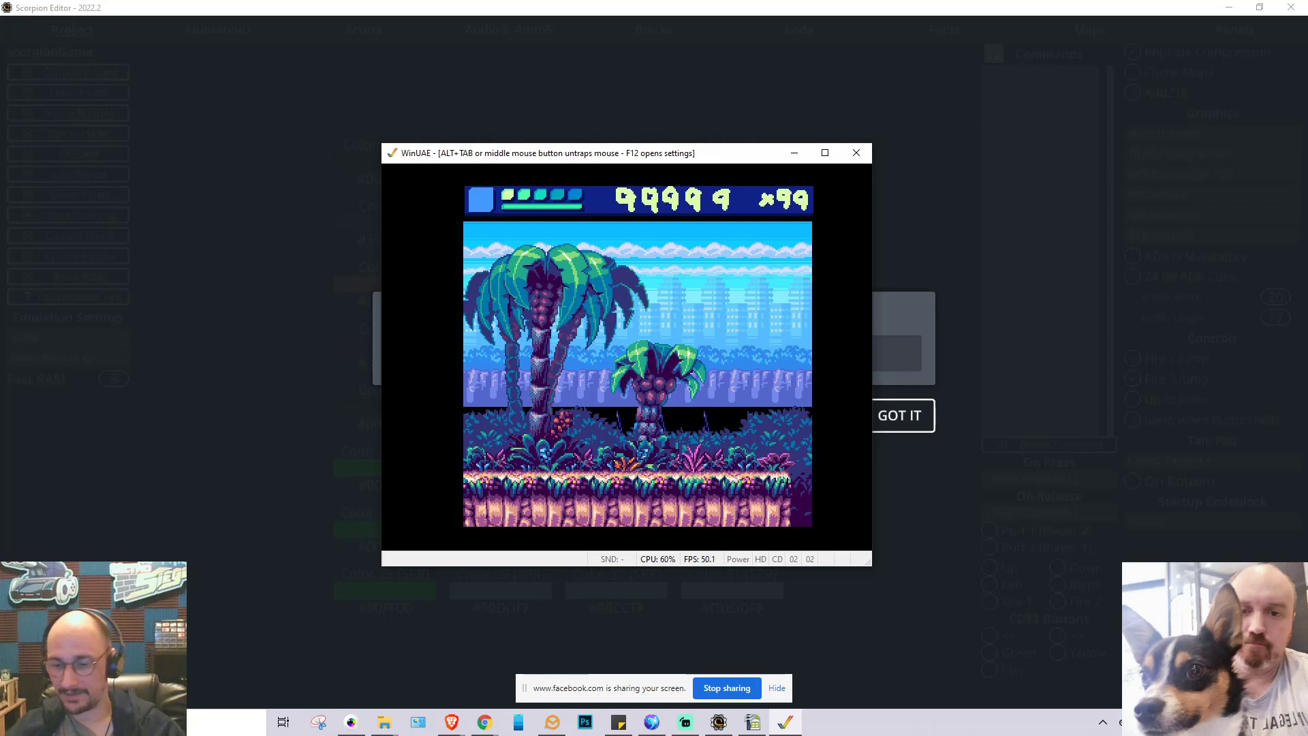
key(F12)
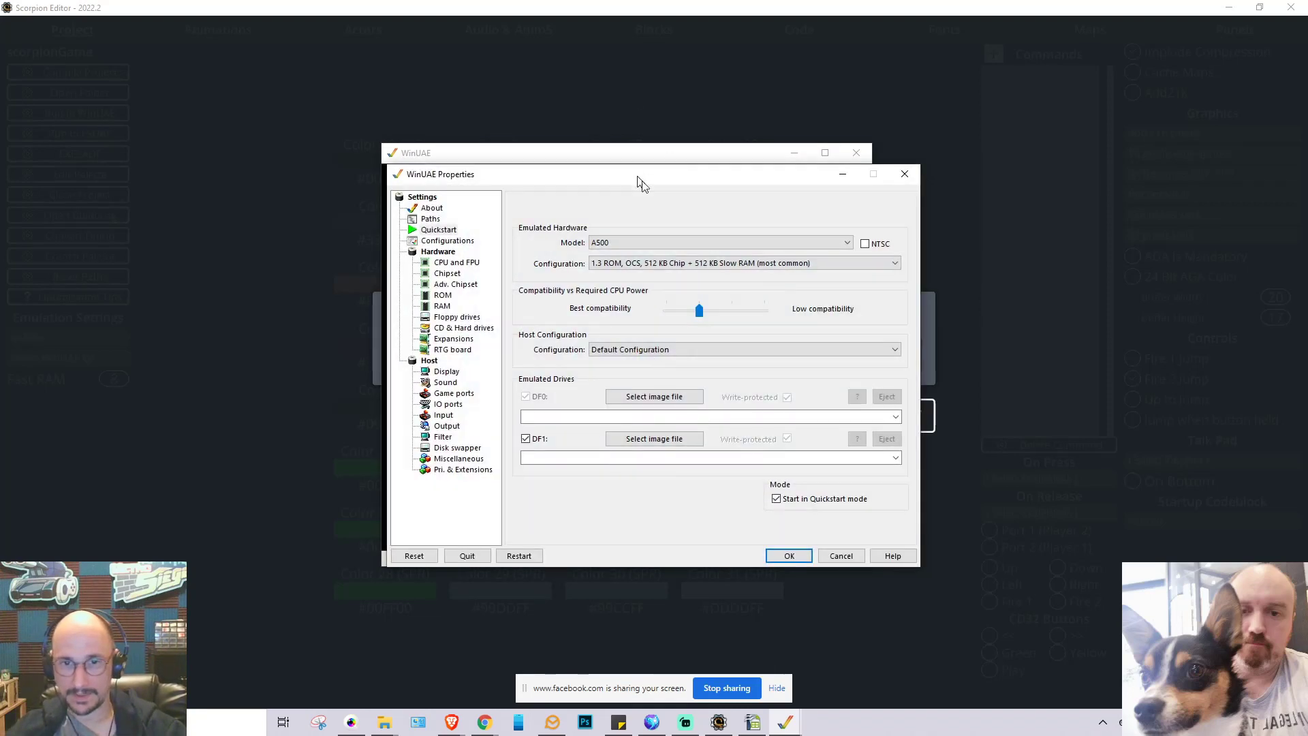
drag(638, 176, 1307, 331)
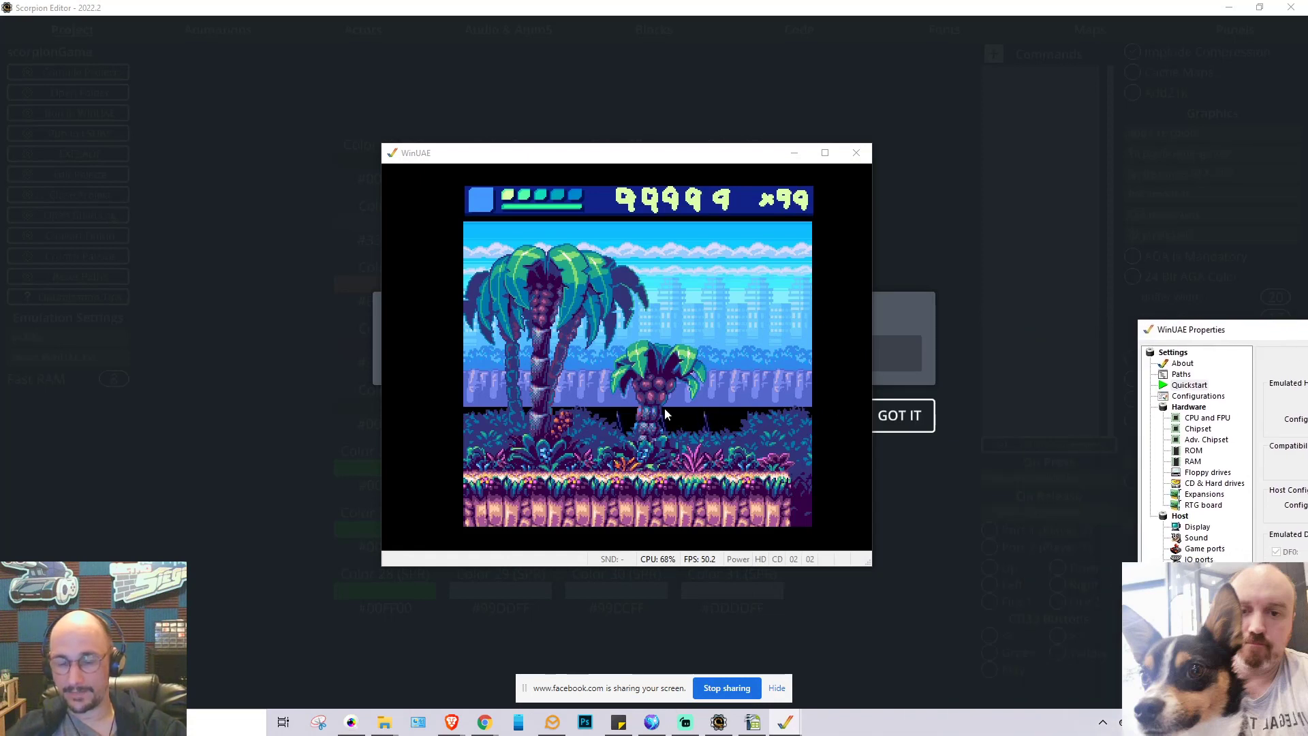